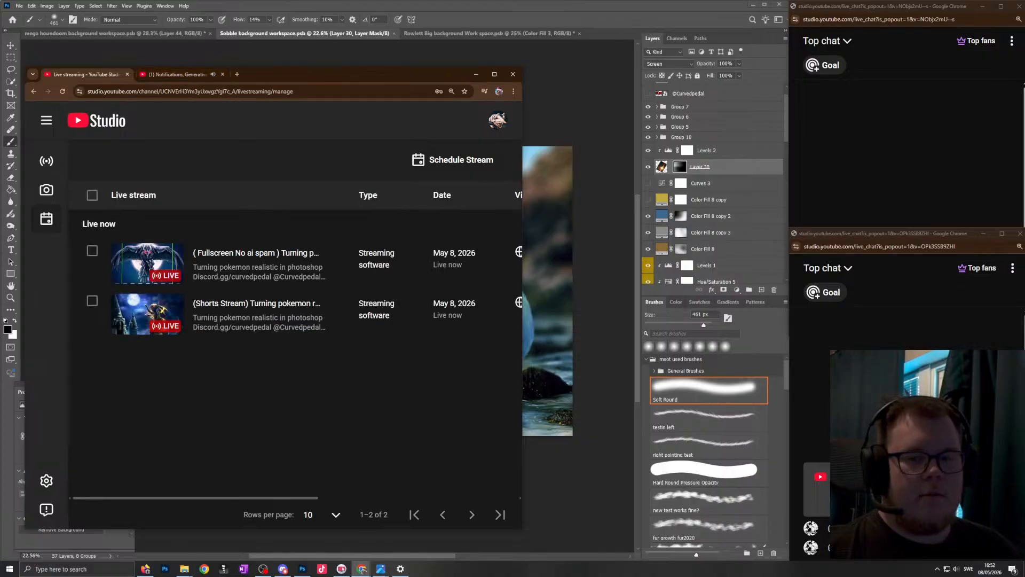
- Clear away the YouTube Studio window and play the Creator Newsflash video in the remaining browser window
left_click_drag(0, 80, 508, 69)
left_click(121, 79)
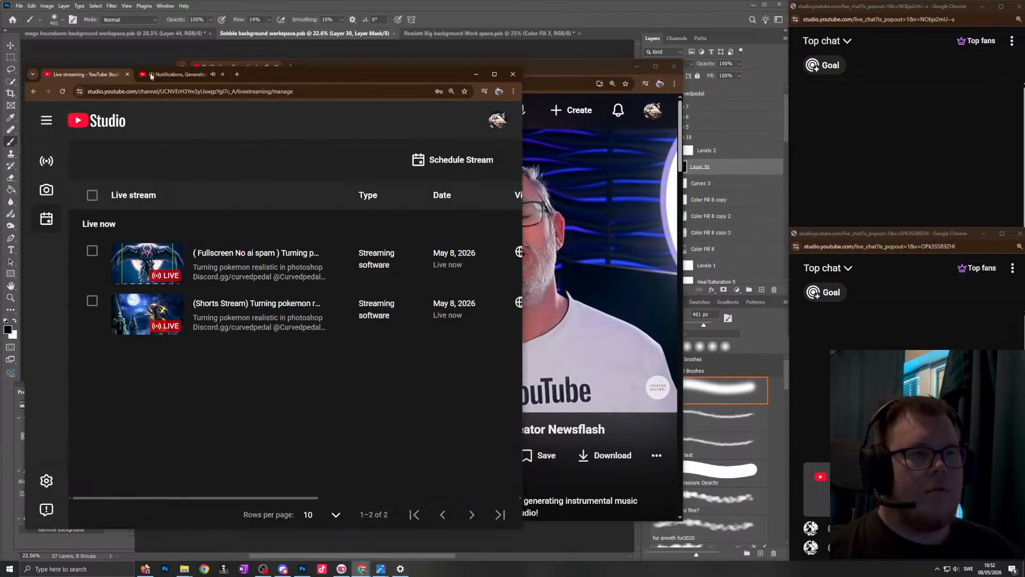
left_click(184, 75)
left_click(222, 75)
left_click_drag(305, 79, 0, 139)
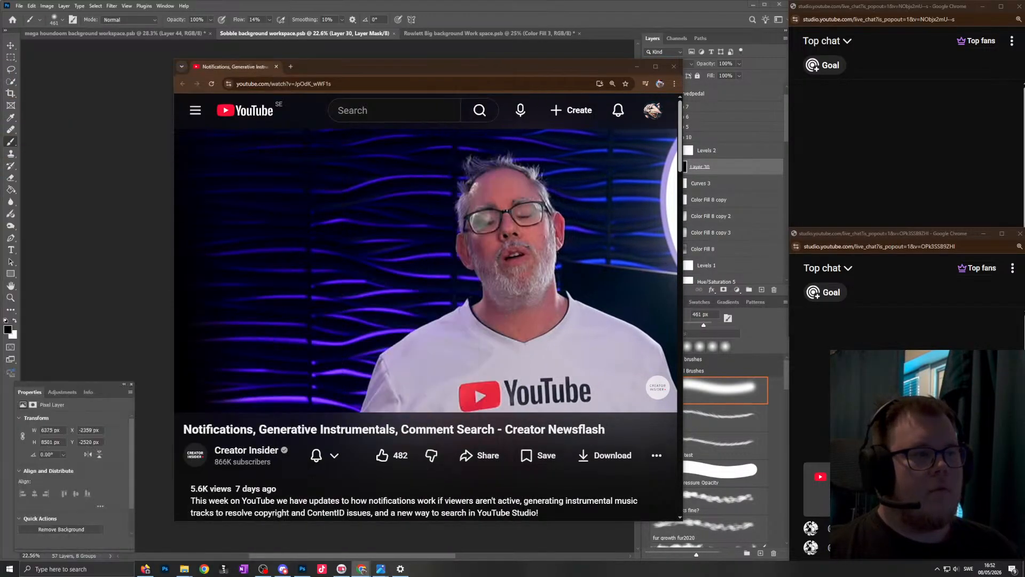
left_click(443, 164)
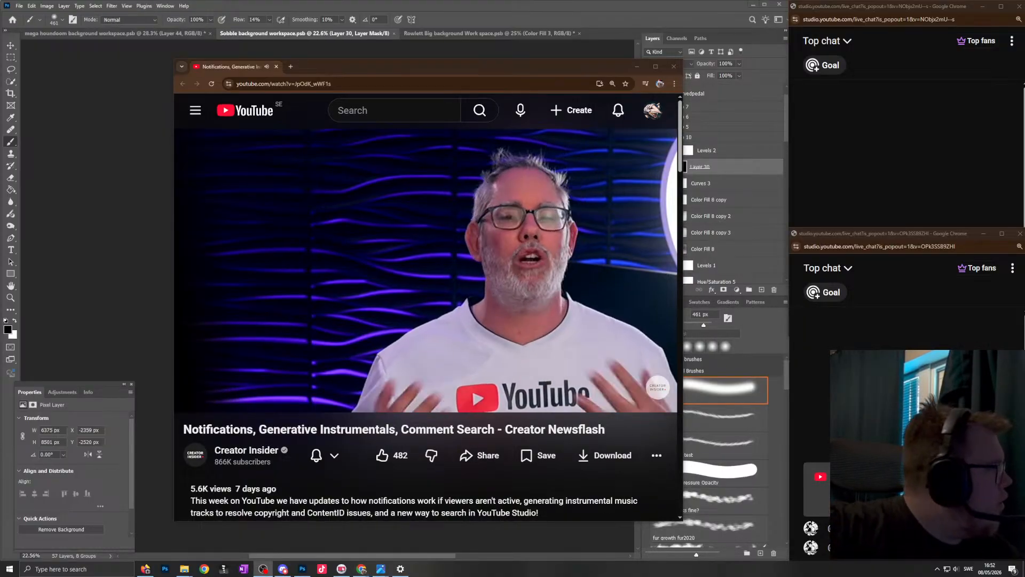
- Move the video window clear of the layer list and bring the full live chat window forward
left_click_drag(538, 64, 476, 69)
left_click(888, 160)
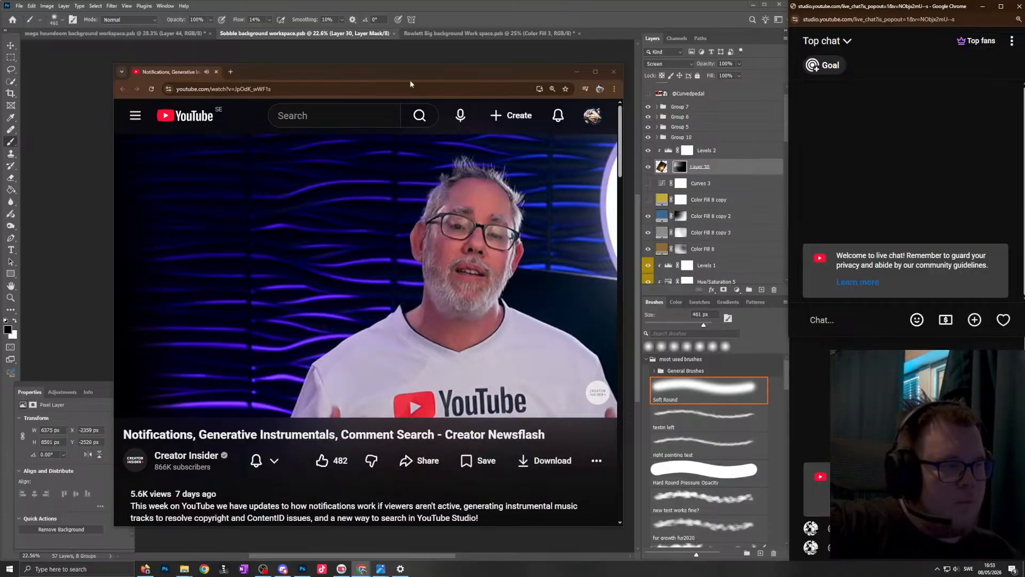
left_click(459, 271)
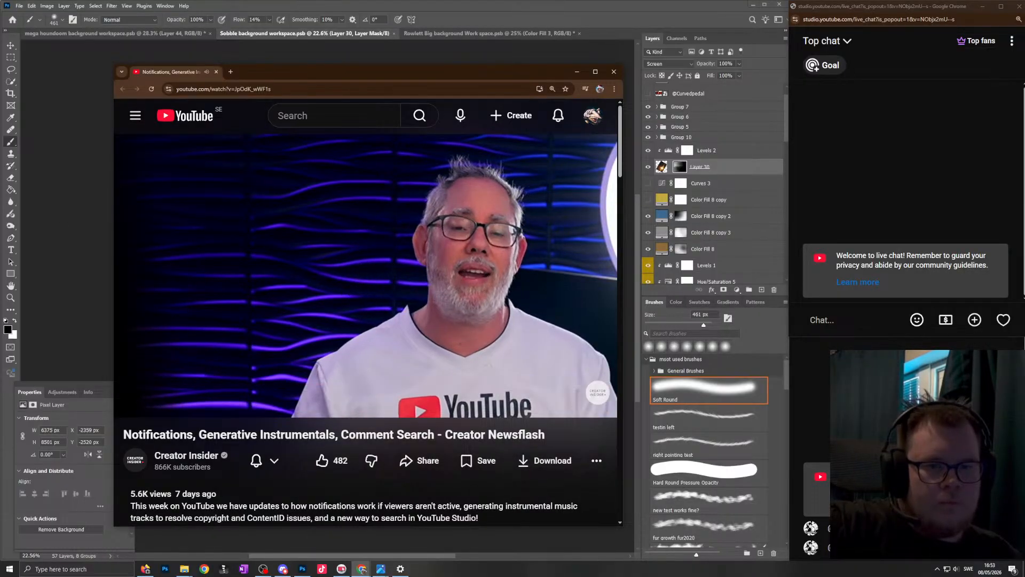
left_click(296, 194)
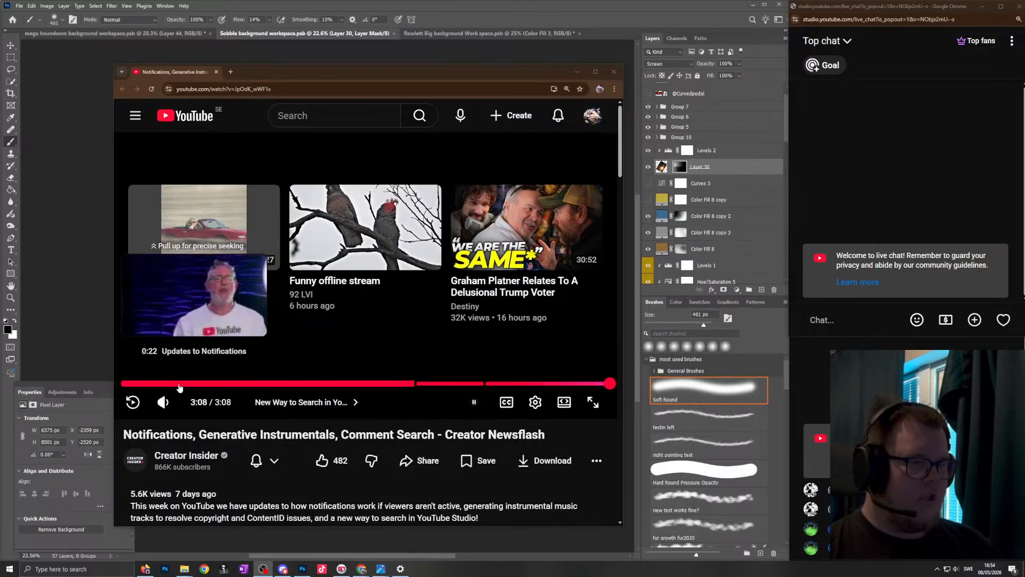
- Restart the Creator Newsflash video from the beginning and look through the recommended videos below it
left_click(147, 373)
left_click(424, 267)
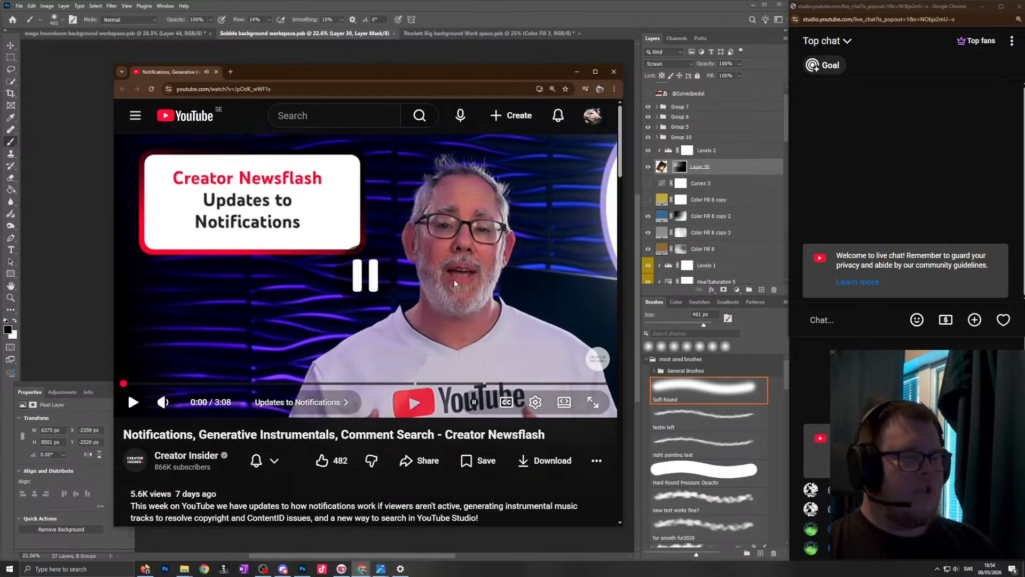
scroll(427, 302, "down", 3)
scroll(442, 288, "down", 10)
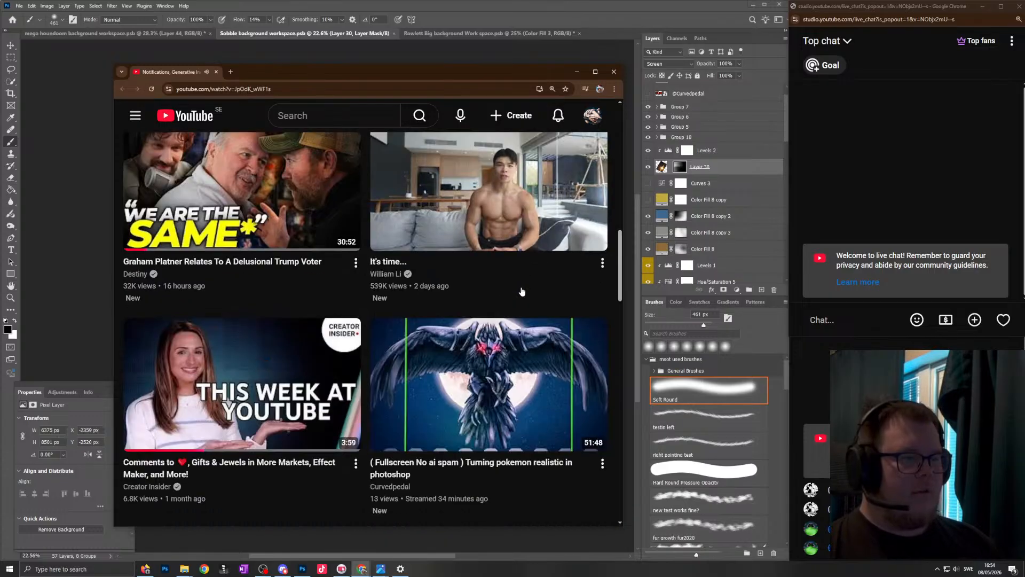
scroll(419, 398, "up", 10)
scroll(420, 398, "up", 3)
- Browse the Creator Insider channel's videos and play "How To Prep For a Sale with YouTube Shopping"
left_click(181, 395)
left_click(255, 313)
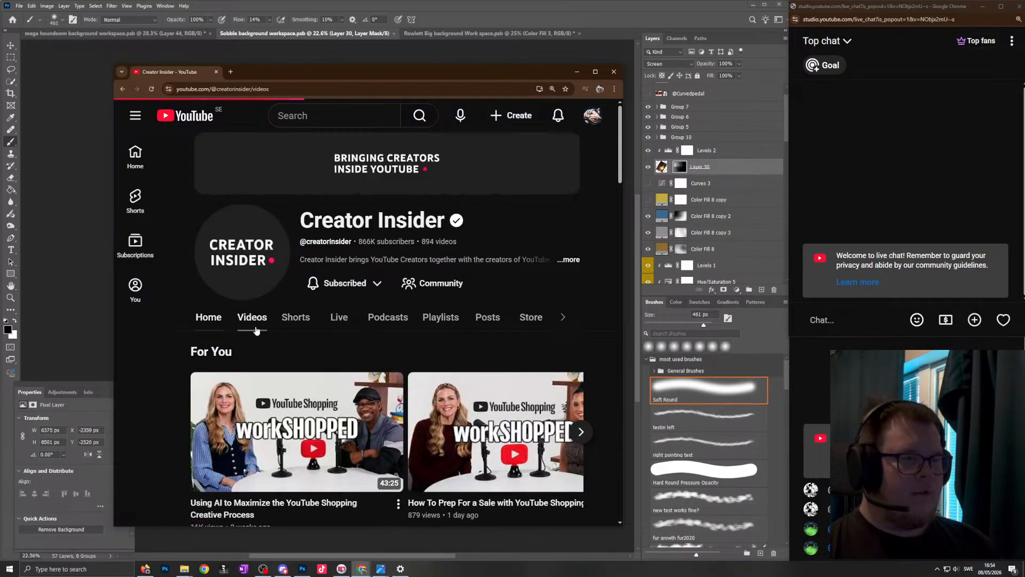
scroll(255, 331, "down", 3)
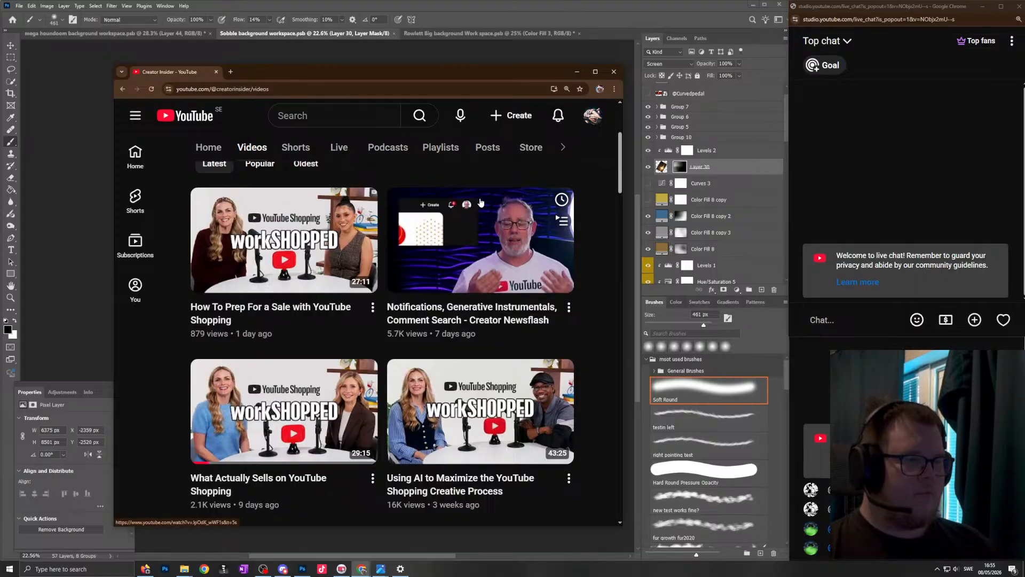
scroll(473, 233, "down", 3)
scroll(354, 363, "up", 5)
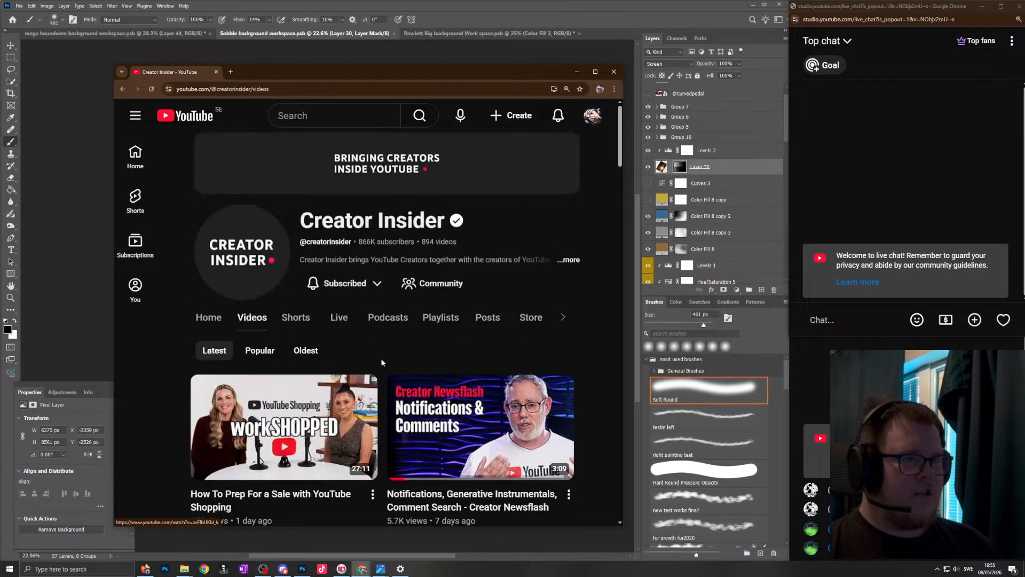
scroll(203, 388, "down", 3)
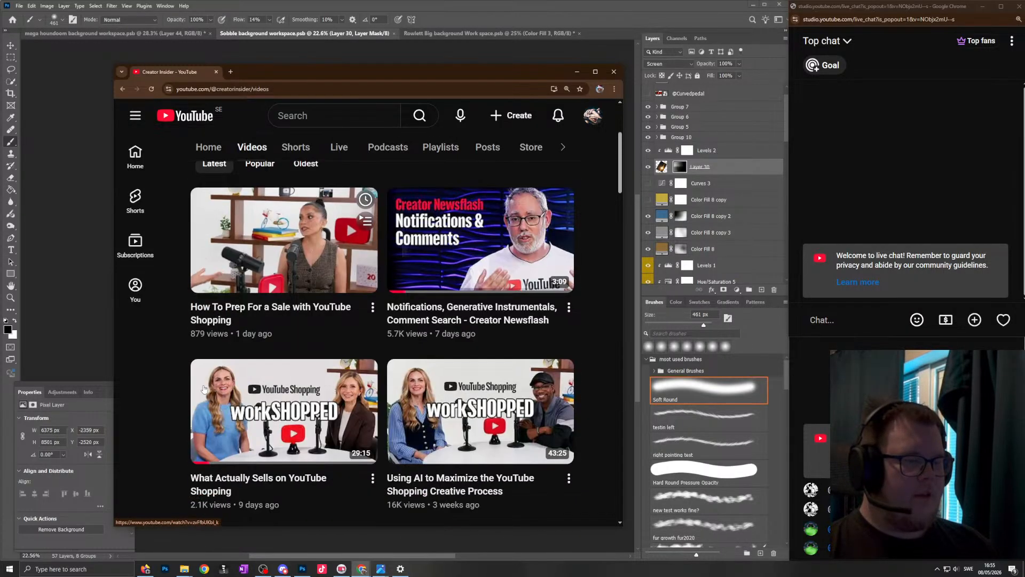
left_click(262, 257)
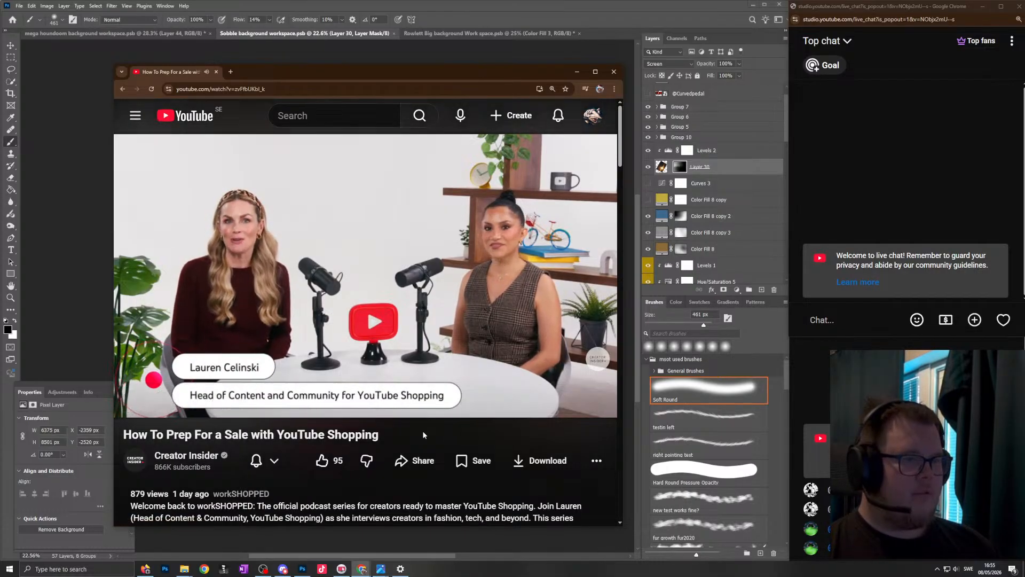
- Look over the recommendations under the playing video, then minimize the browser to return to the Sobble artwork in Photoshop
scroll(414, 431, "down", 10)
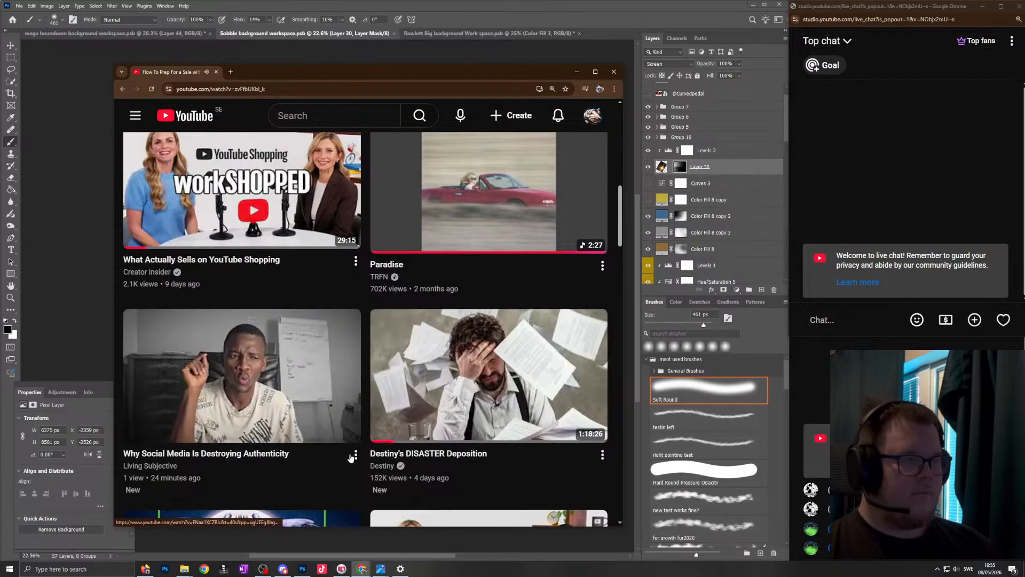
scroll(351, 450, "up", 6)
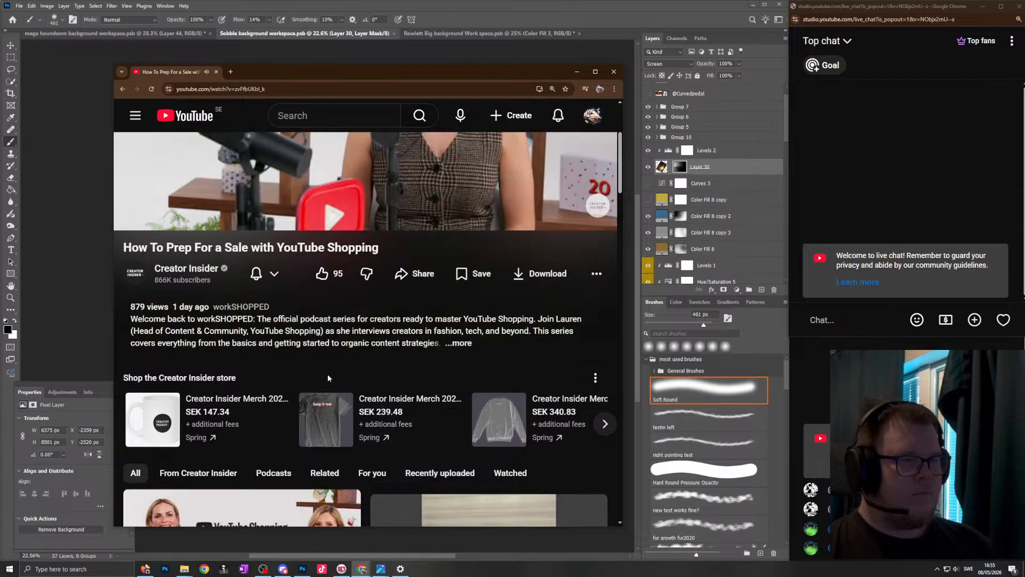
scroll(356, 321, "up", 4)
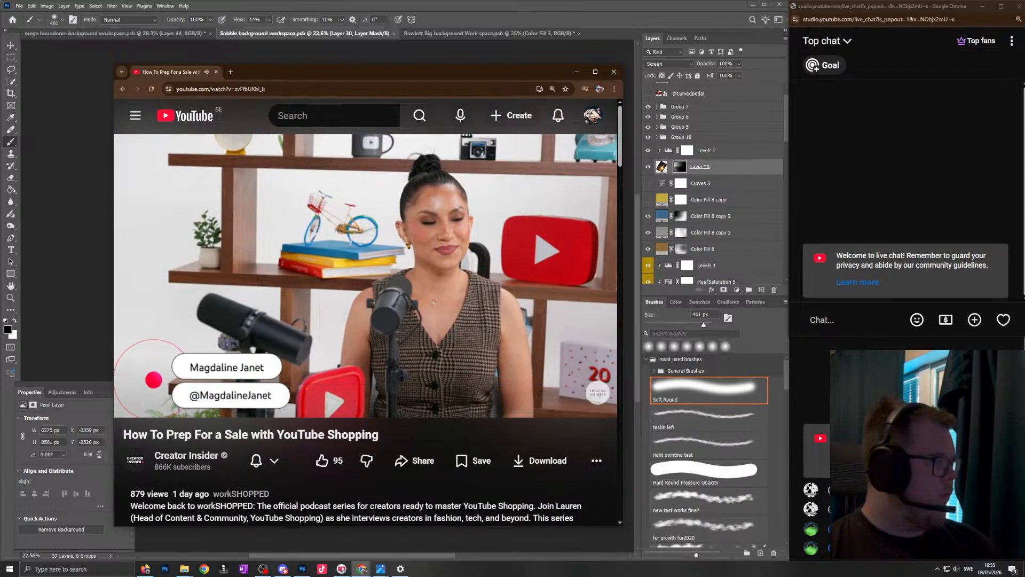
mouse_move(1007, 321)
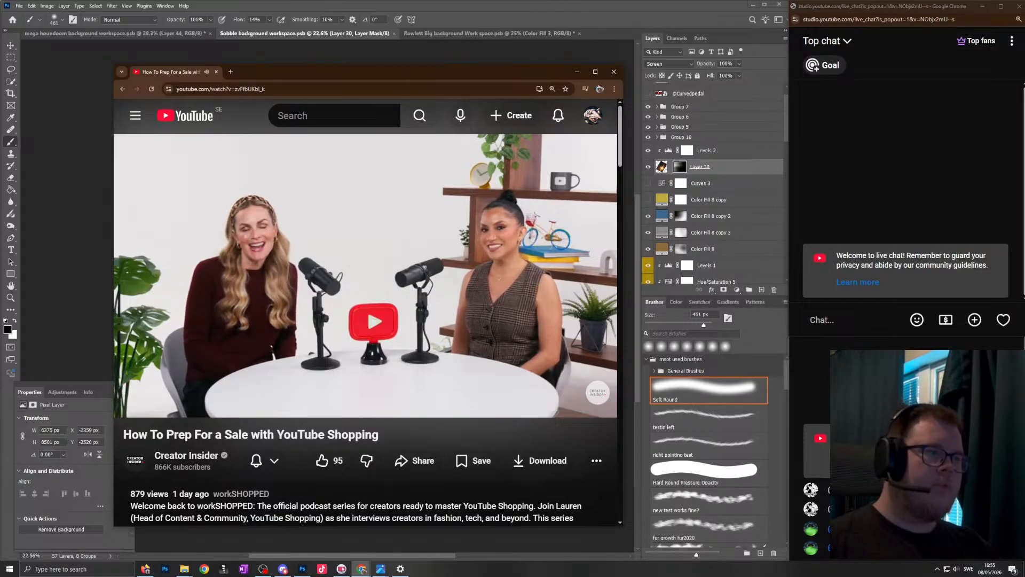
left_click(576, 71)
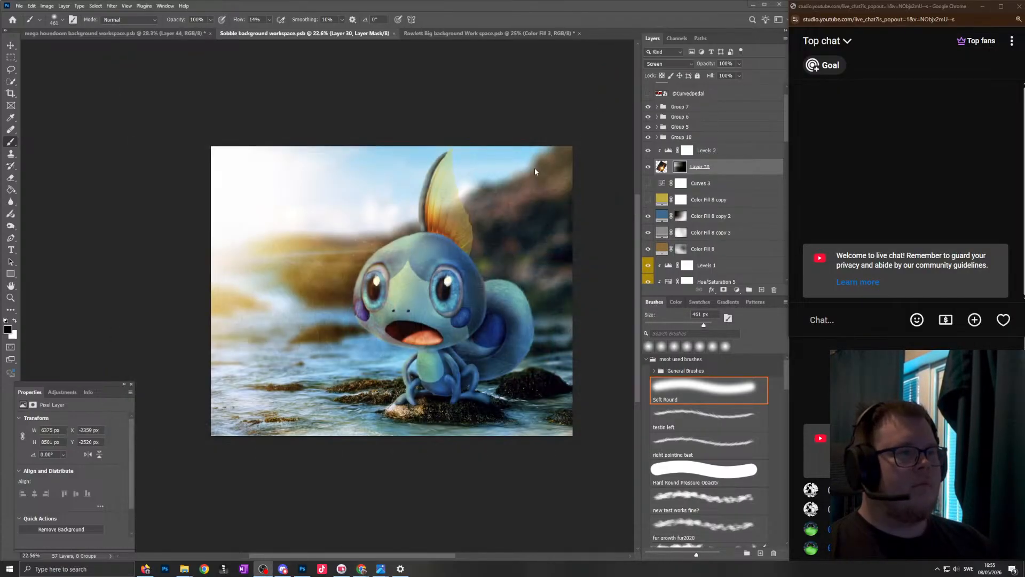
- Compare the image with Layer 30 hidden and shown, and lower the layer's fill to 49%
scroll(441, 243, "right", 1)
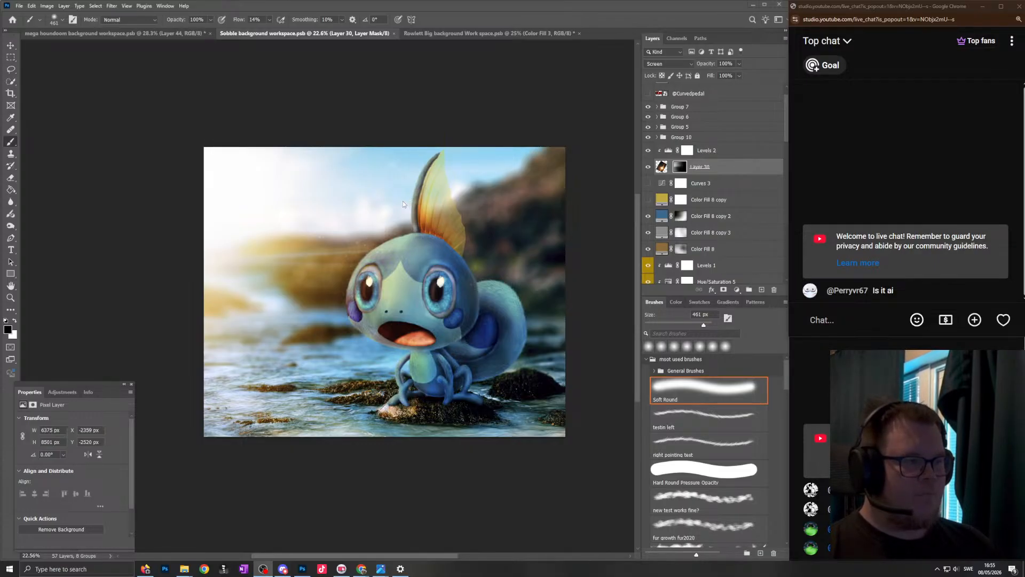
scroll(399, 203, "down", 3)
scroll(398, 203, "up", 3)
scroll(720, 208, "down", 1)
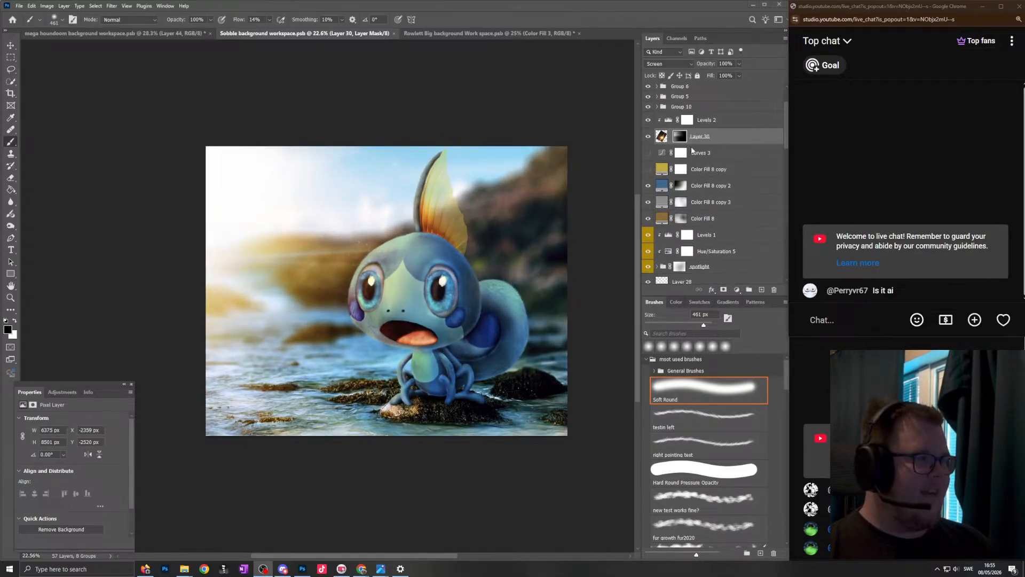
left_click(647, 157)
left_click(646, 158)
left_click(646, 158)
left_click(647, 157)
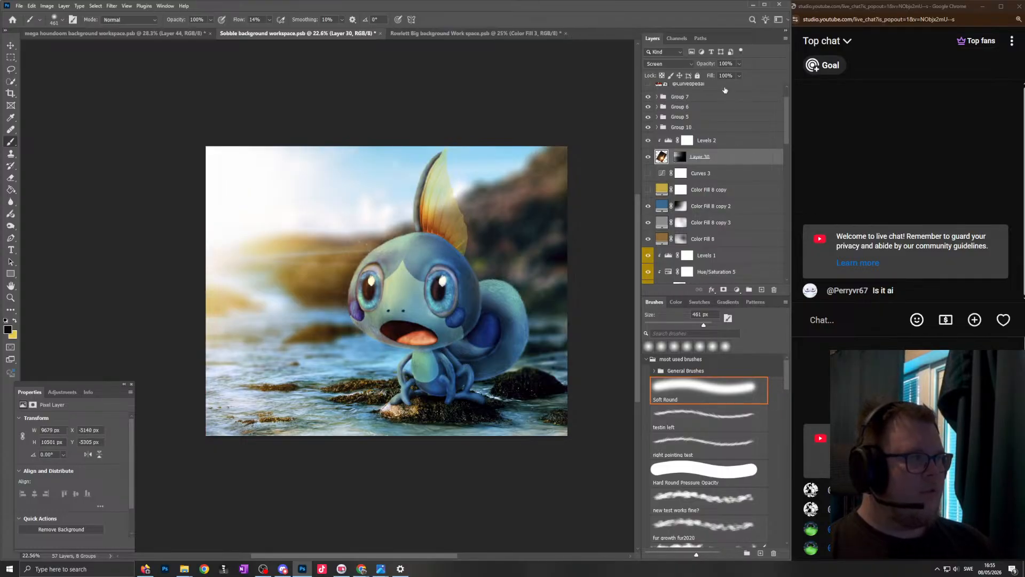
left_click_drag(714, 86, 721, 86)
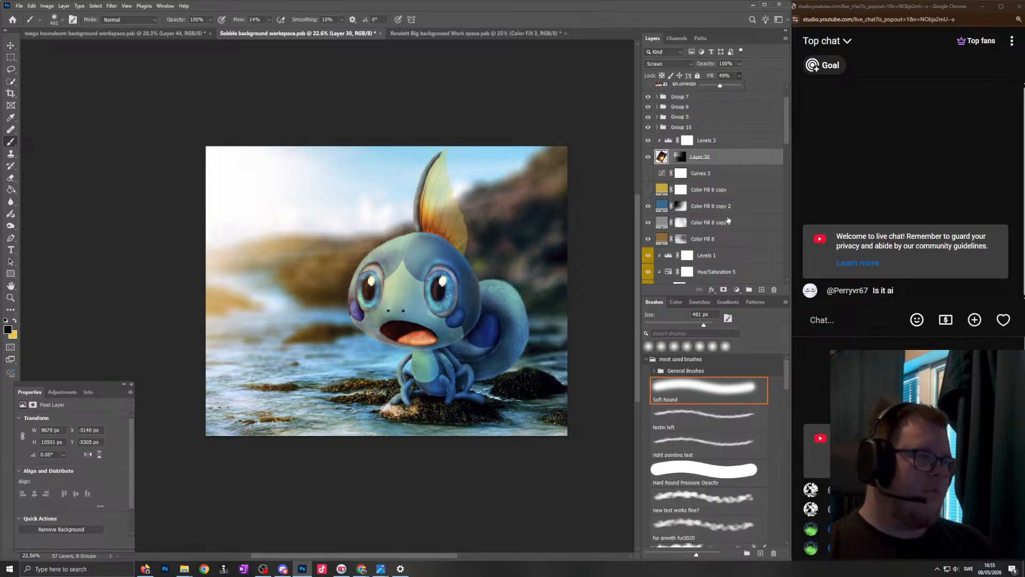
- Select the mask of the "light" layer and set up the soft round brush at 343 px for work on the tail
scroll(726, 220, "down", 5)
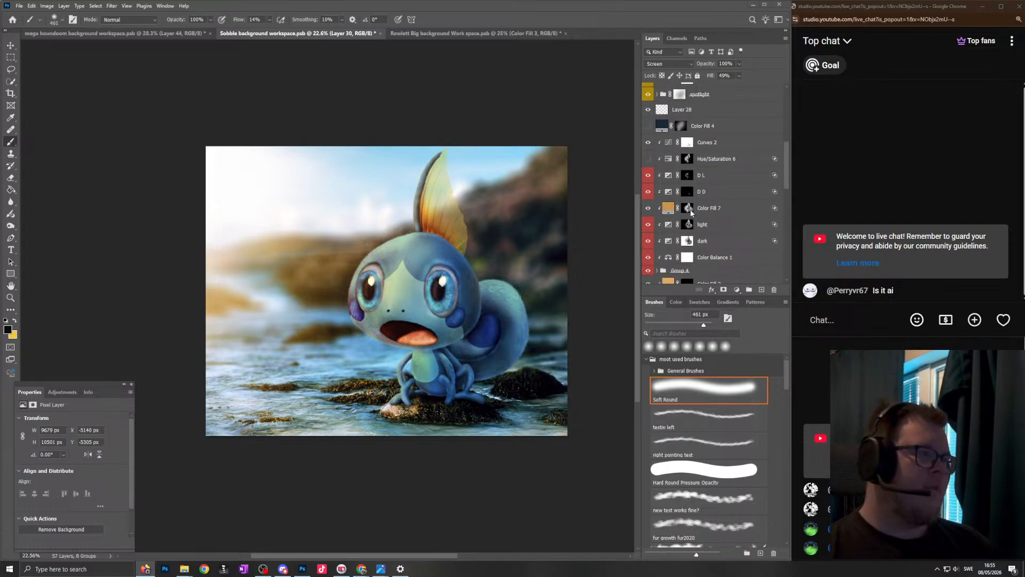
left_click(650, 226)
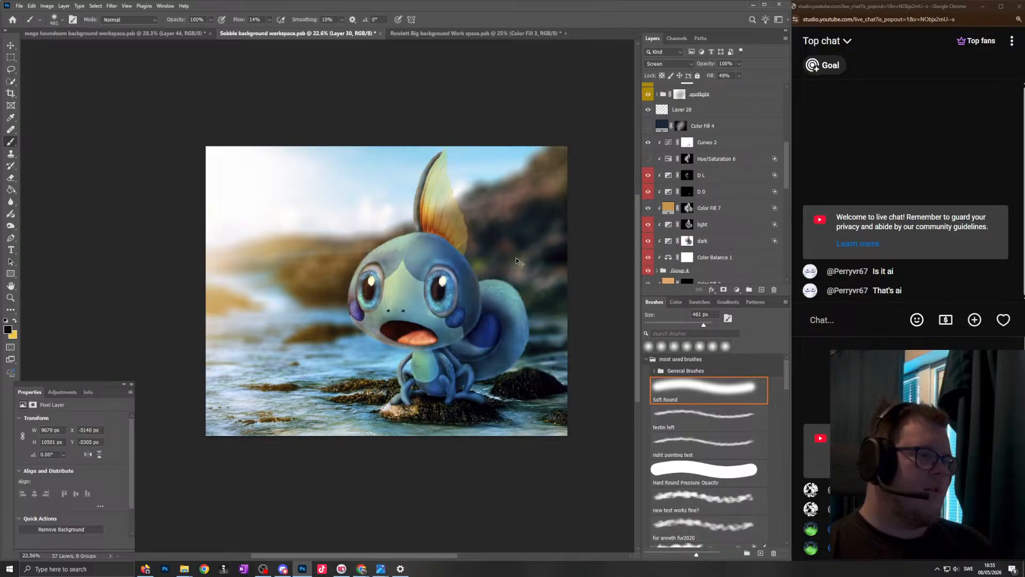
scroll(607, 273, "up", 4)
left_click(689, 225)
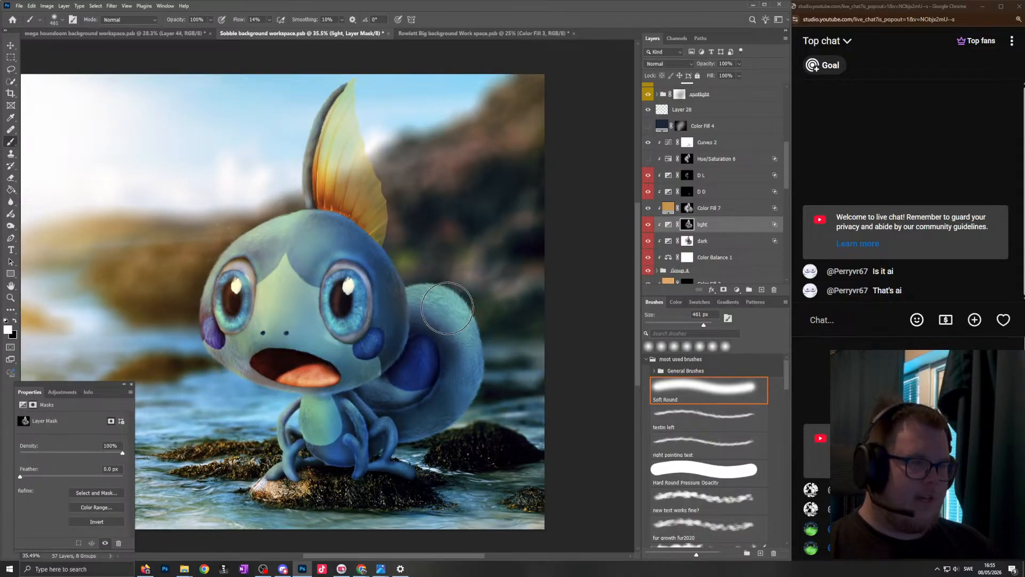
mouse_move(489, 382)
left_mouse_down()
mouse_move(455, 375)
mouse_move(473, 424)
left_mouse_up()
key("x")
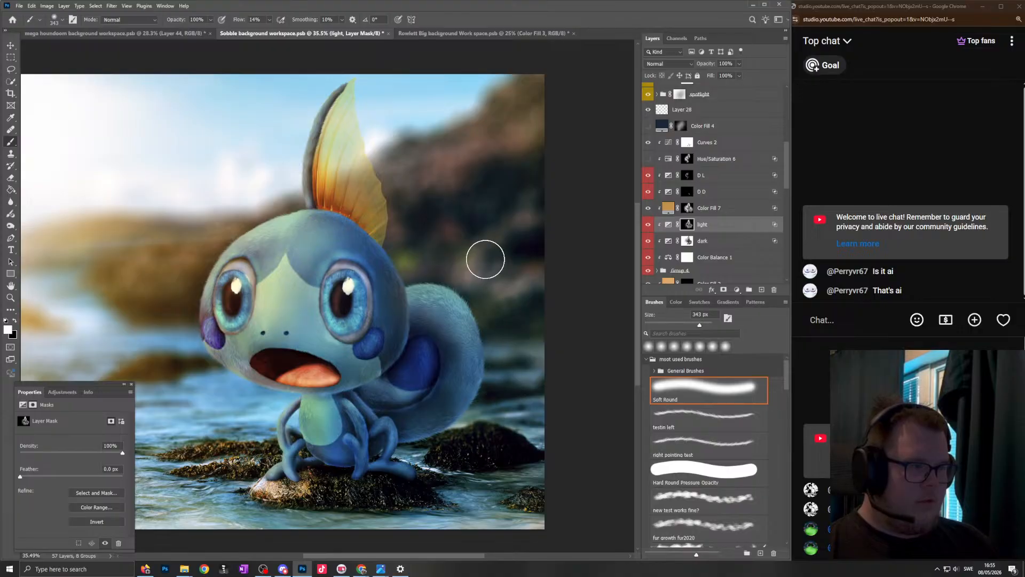
- Examine the creature's lighting up close and within the whole scene, adjusting the soft brush to 457 px
scroll(479, 283, "down", 6)
scroll(443, 288, "left", 1)
scroll(409, 293, "up", 3)
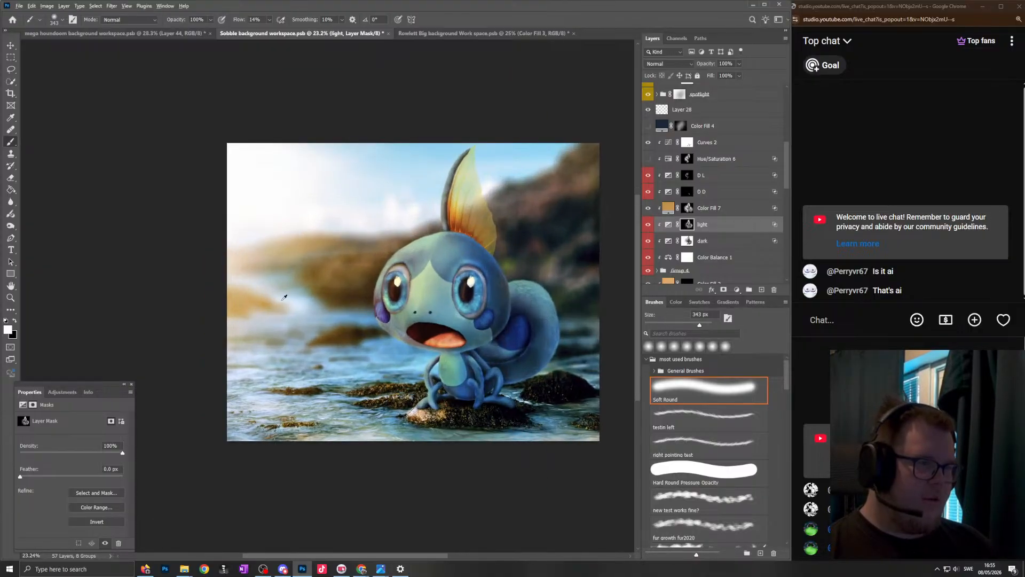
left_click_drag(421, 273, 398, 269)
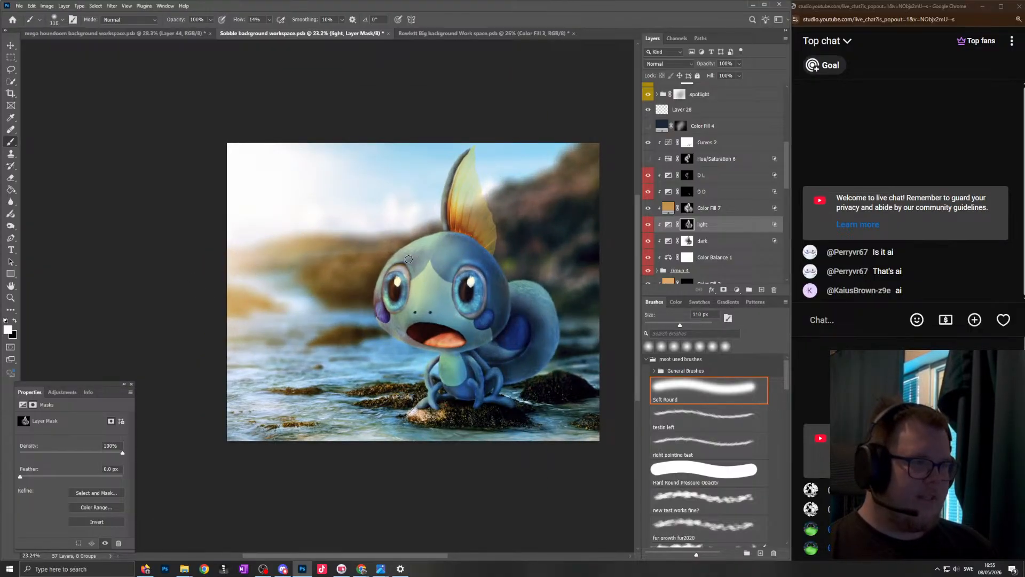
left_click_drag(254, 230, 276, 230)
scroll(544, 271, "up", 5)
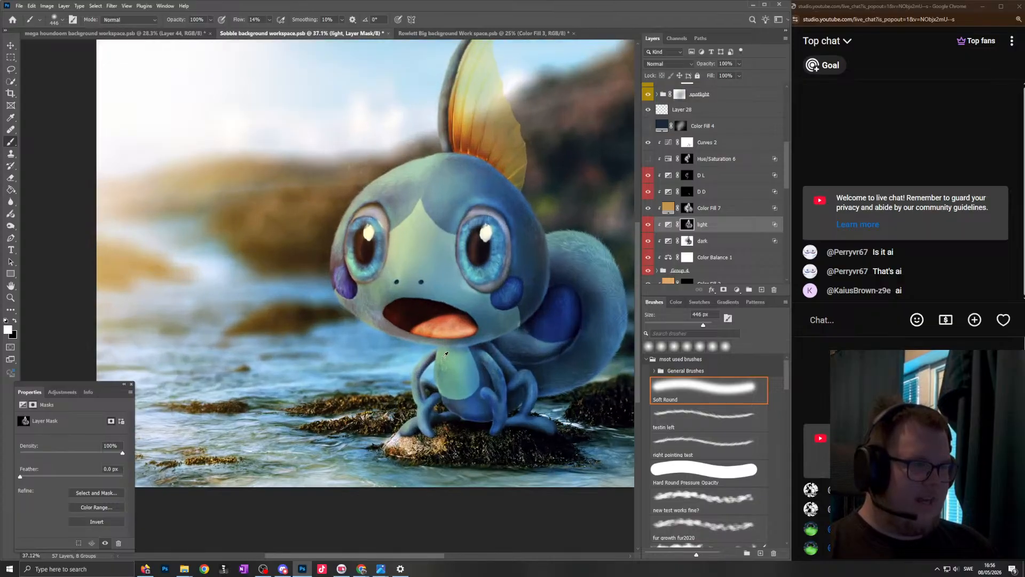
scroll(369, 301, "down", 3)
scroll(369, 301, "down", 2)
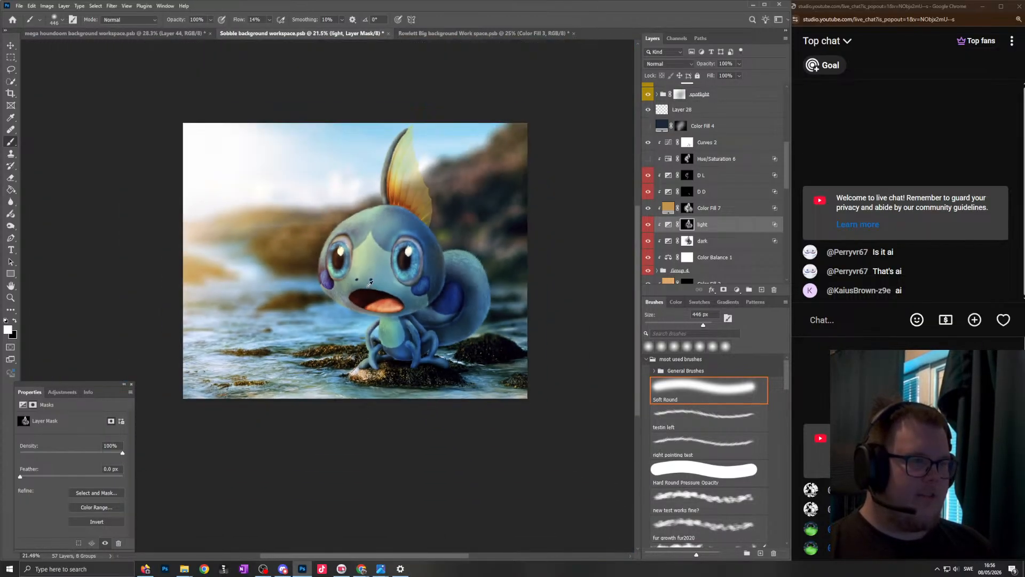
scroll(497, 250, "up", 2)
scroll(431, 271, "right", 1)
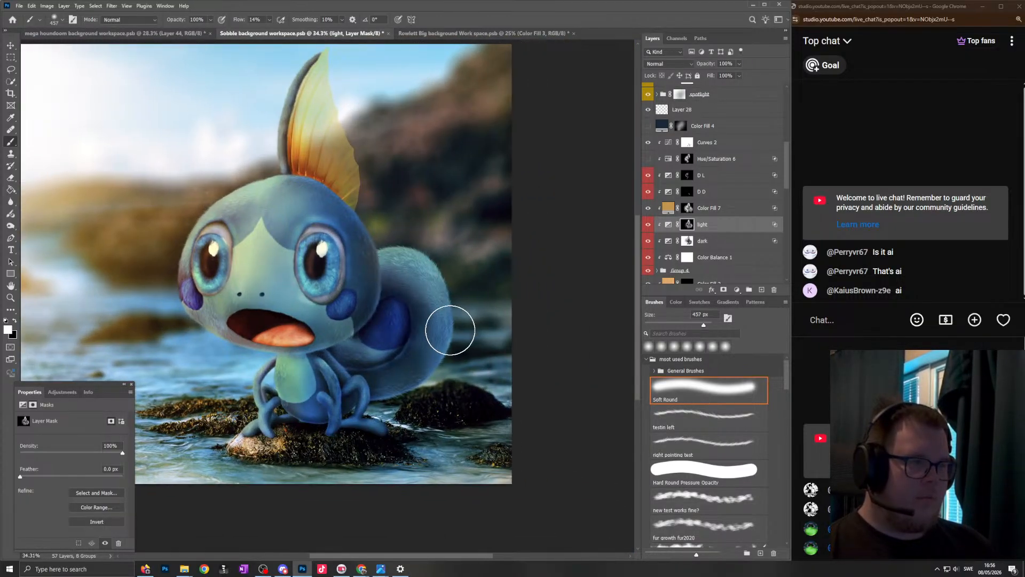
- Refine the "light" layer's mask around the tail with soft strokes, alternating between white and black
key("x")
right_click(413, 288, "alt")
left_click_drag(439, 284, 450, 356)
scroll(454, 320, "down", 1)
key("x")
left_click_drag(444, 372, 400, 386)
mouse_move(434, 257)
left_mouse_down()
mouse_move(425, 228)
mouse_move(406, 227)
left_mouse_up()
scroll(454, 196, "down", 4)
left_click_drag(410, 181, 435, 174)
scroll(435, 174, "up", 2)
key("x")
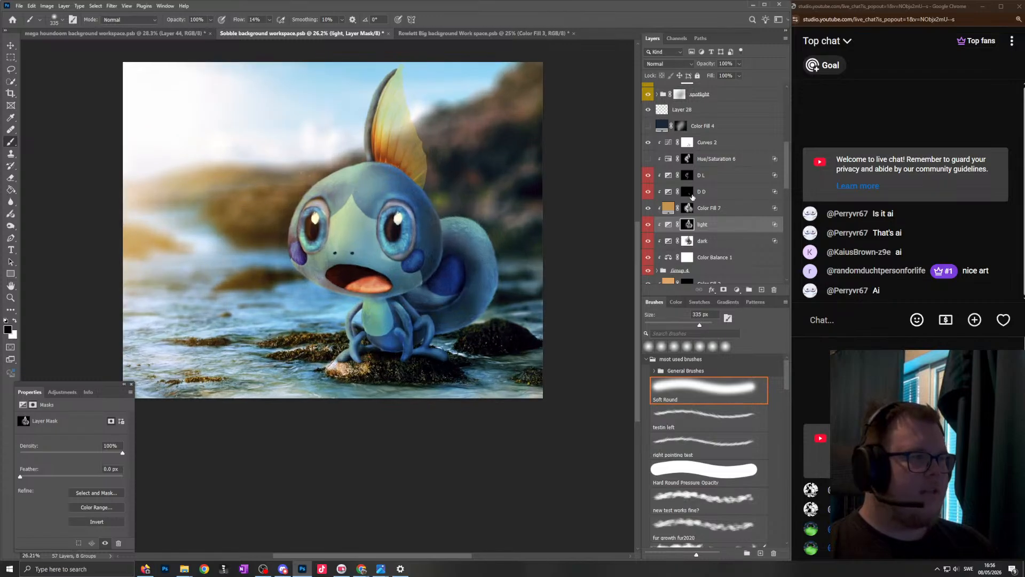
- Touch up the Color Fill 7 mask around the tail with the soft round brush in white at 233 px
left_click(700, 208)
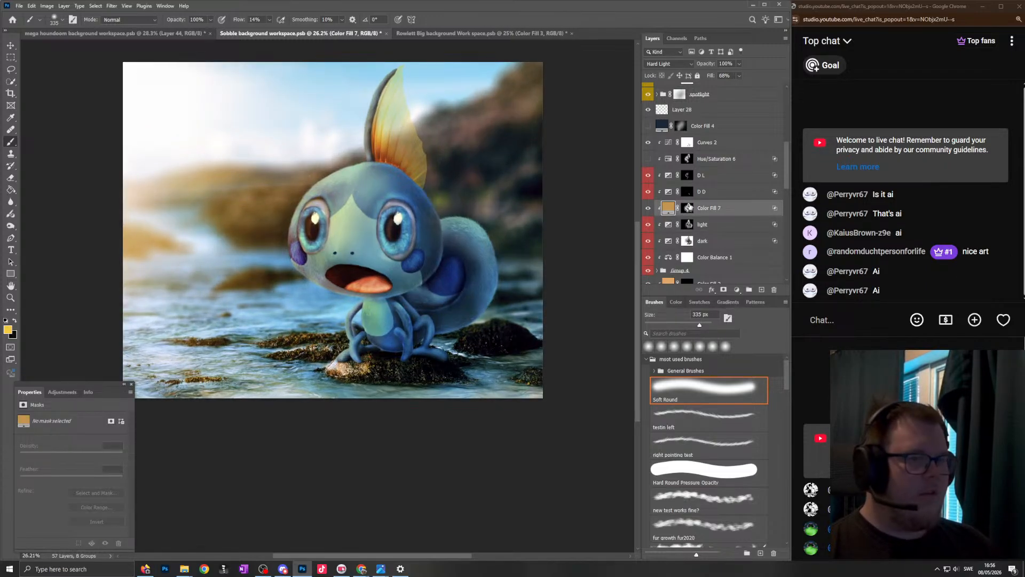
left_click(688, 208)
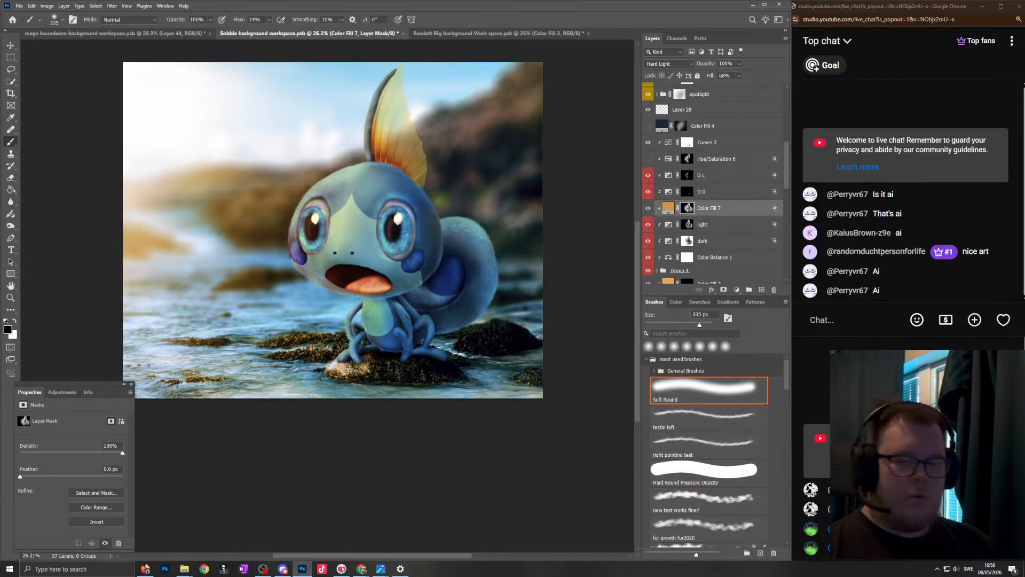
scroll(458, 223, "up", 5)
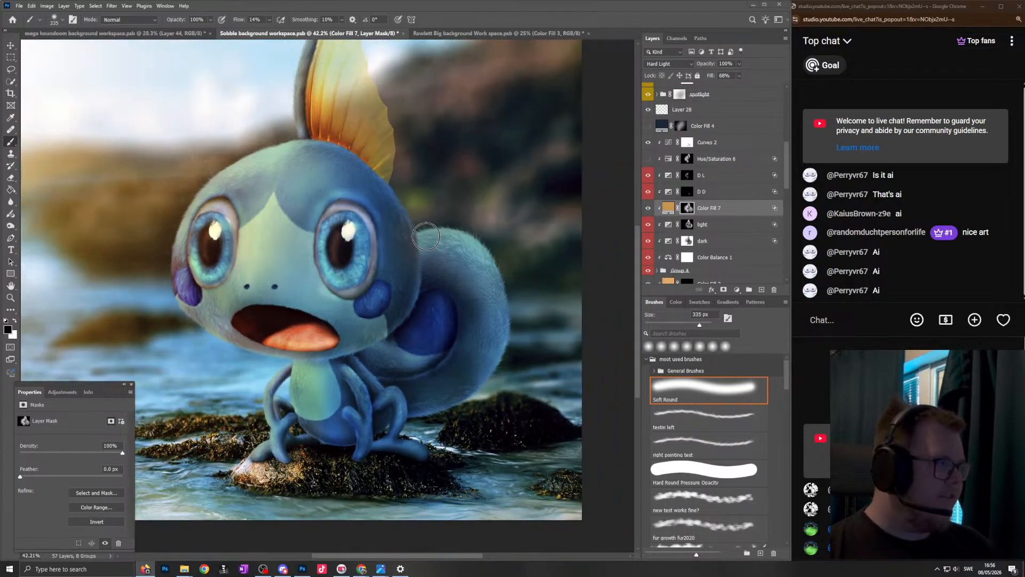
scroll(500, 220, "up", 1)
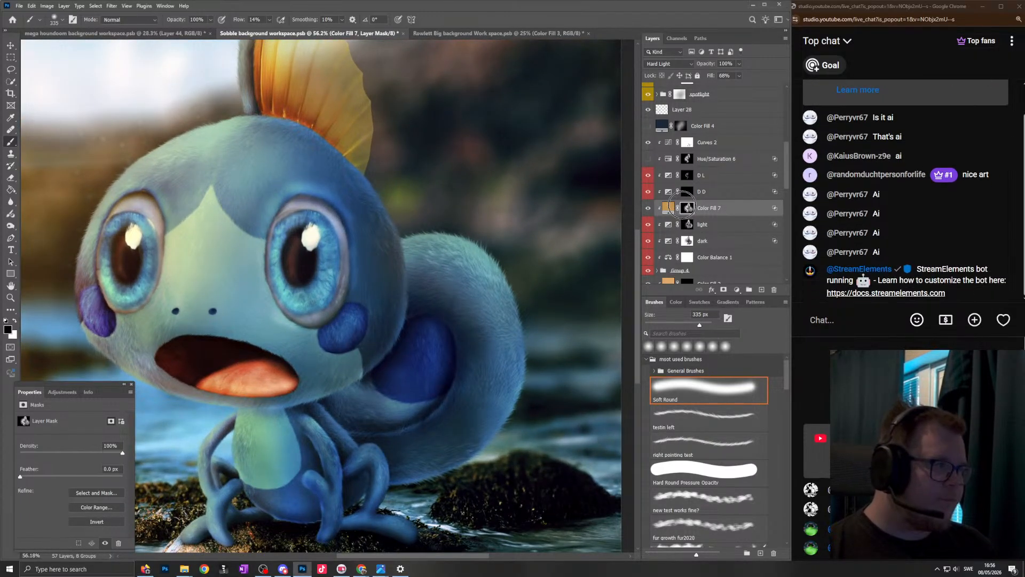
scroll(501, 240, "up", 2)
key("x")
scroll(497, 291, "up", 3)
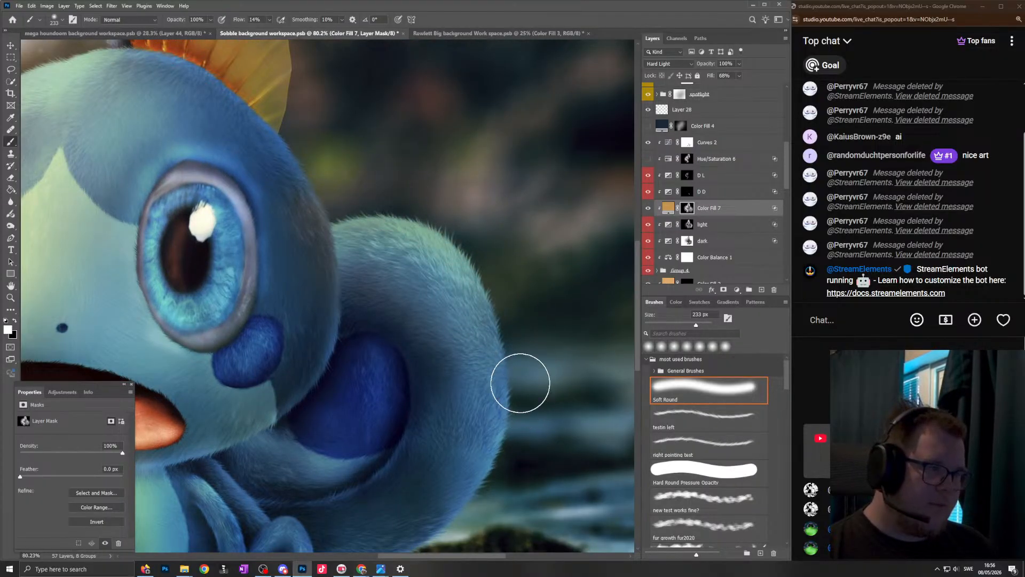
scroll(483, 400, "down", 4)
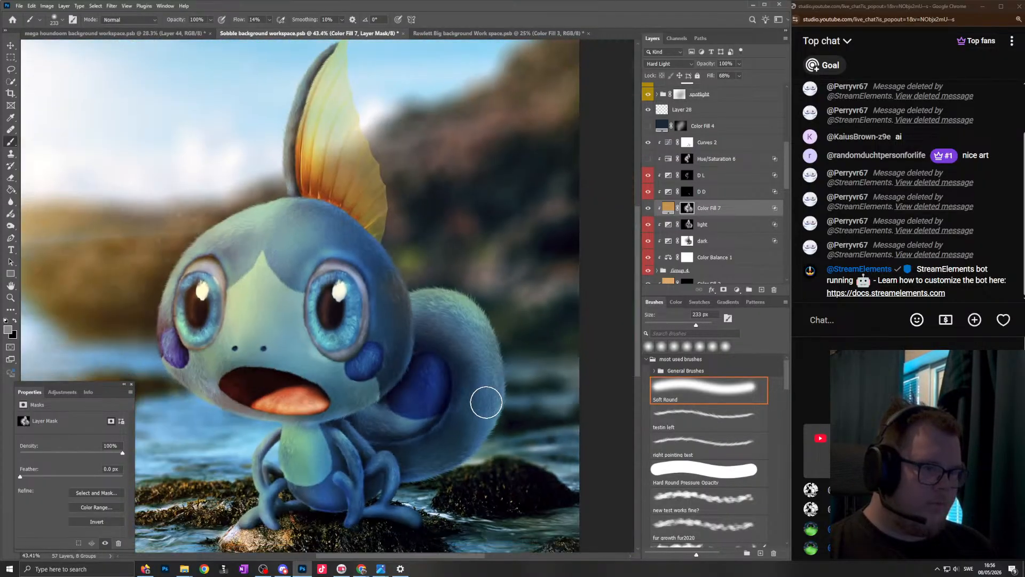
scroll(480, 424, "up", 3)
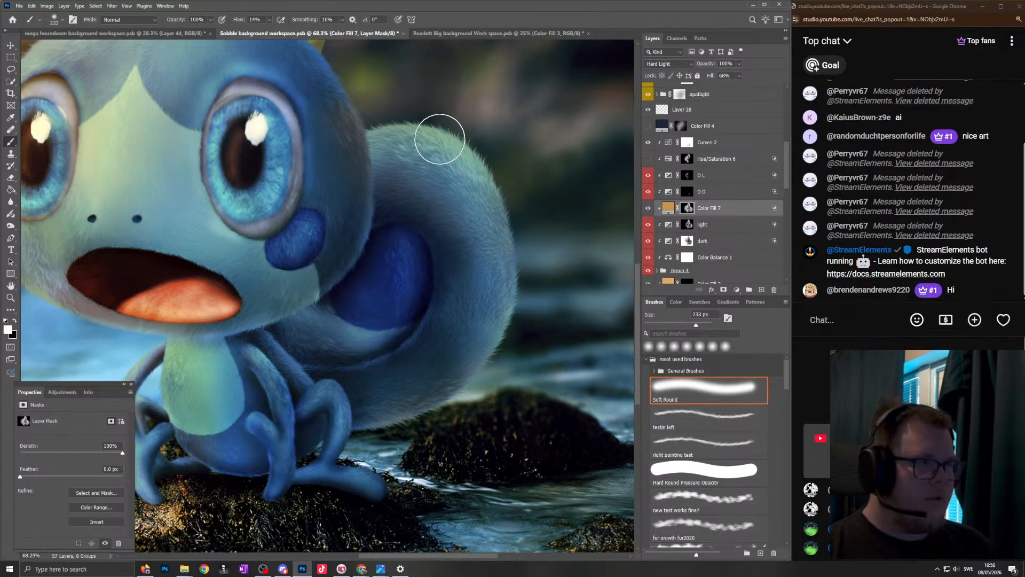
scroll(439, 288, "down", 4)
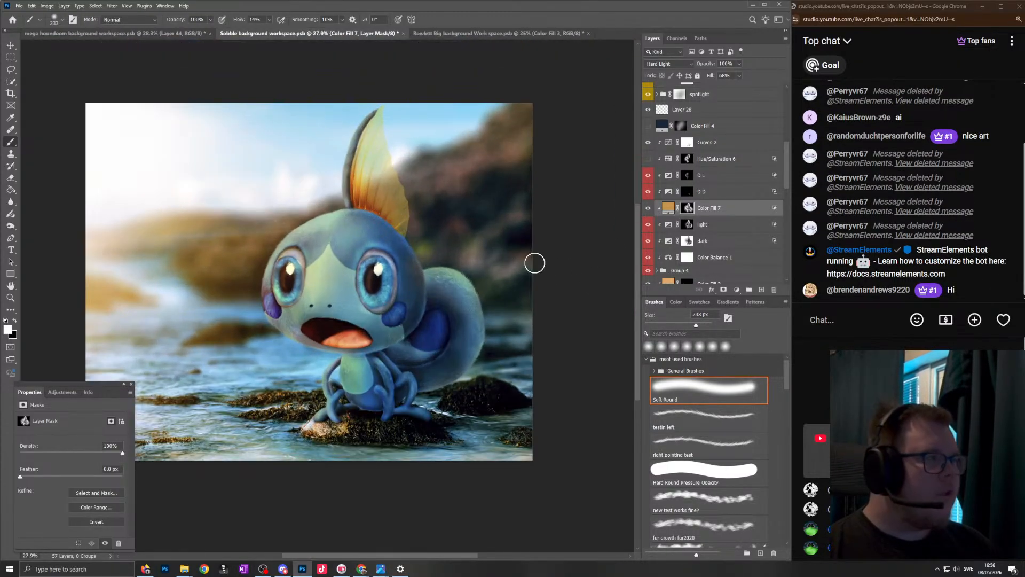
- Compare the image with the "D L" layer hidden and shown, and refine the "light" mask along the tail's outer edge in white at 127 px
left_click(648, 176)
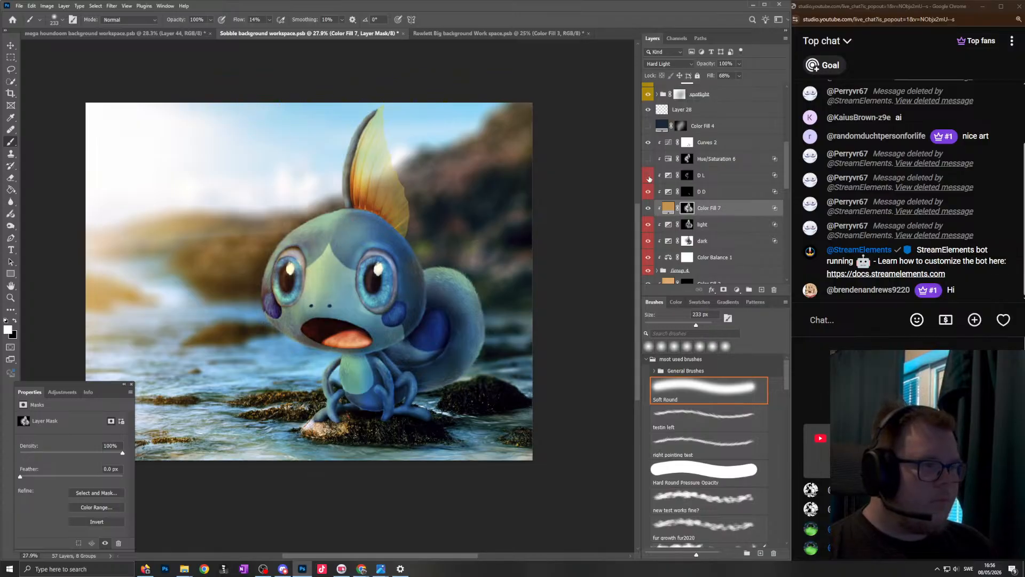
left_click(649, 177)
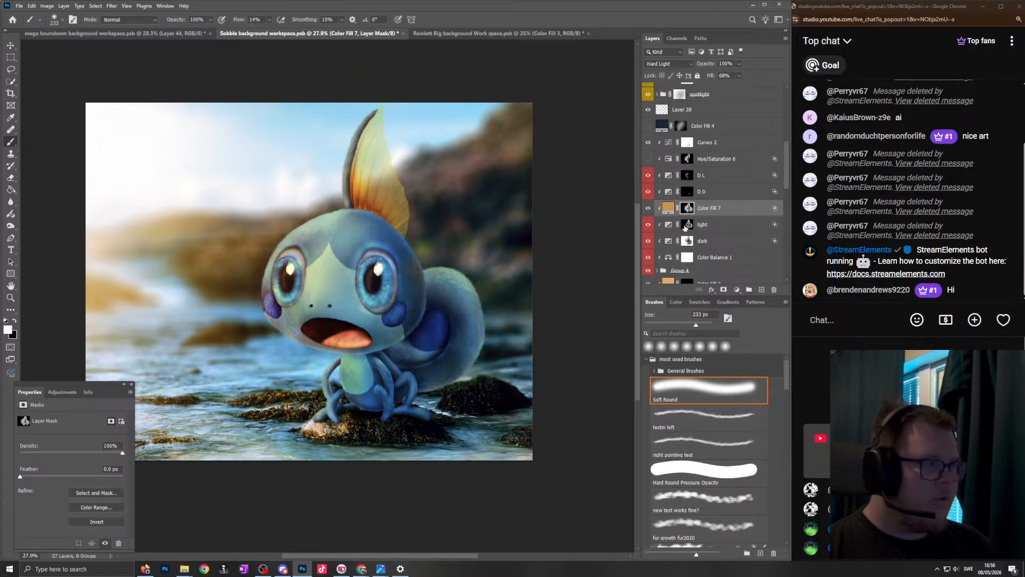
left_click(686, 224)
scroll(408, 444, "up", 7)
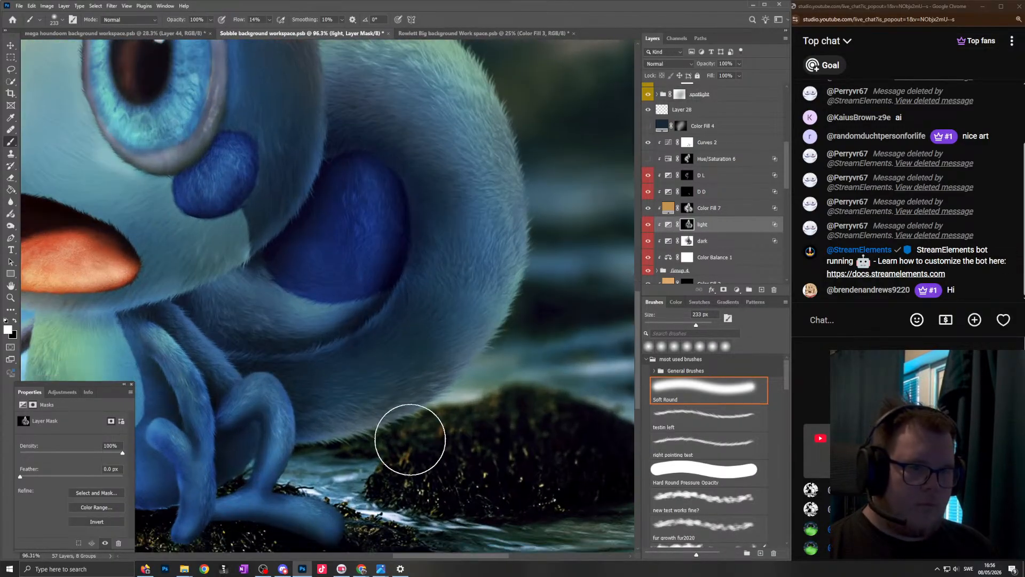
left_click_drag(322, 460, 309, 456)
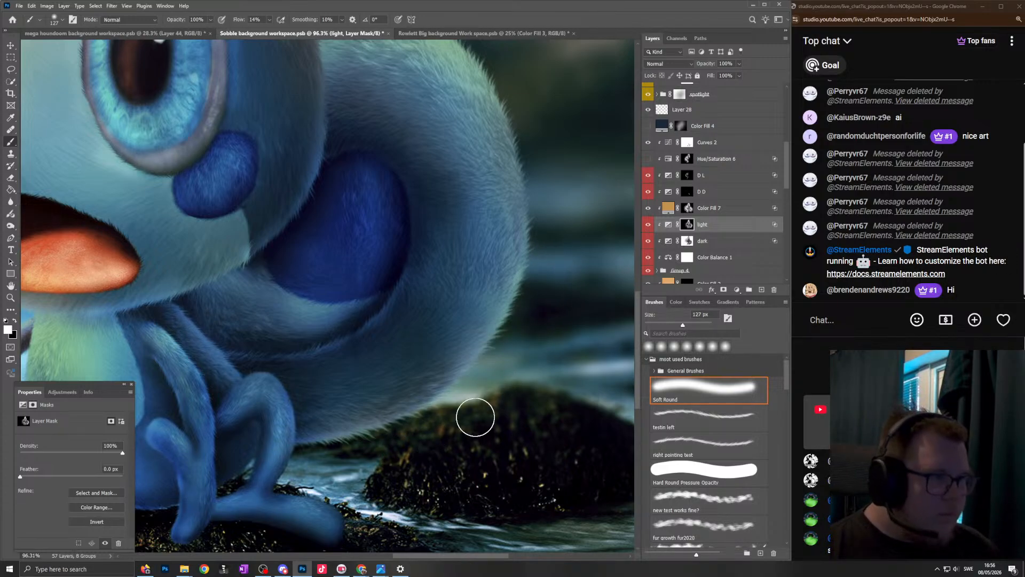
left_click_drag(524, 241, 516, 139)
scroll(518, 100, "down", 5)
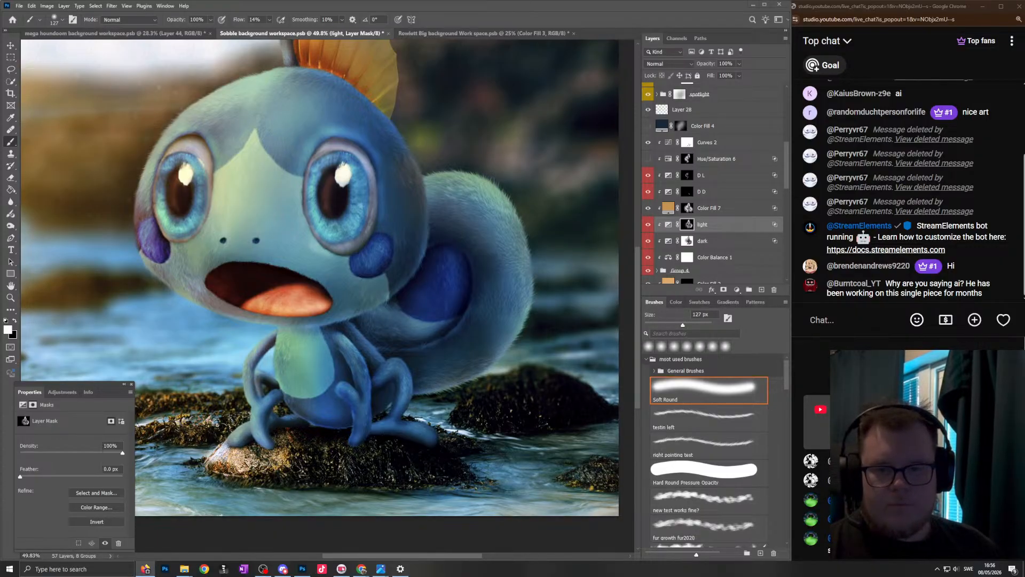
scroll(123, 108, "down", 5)
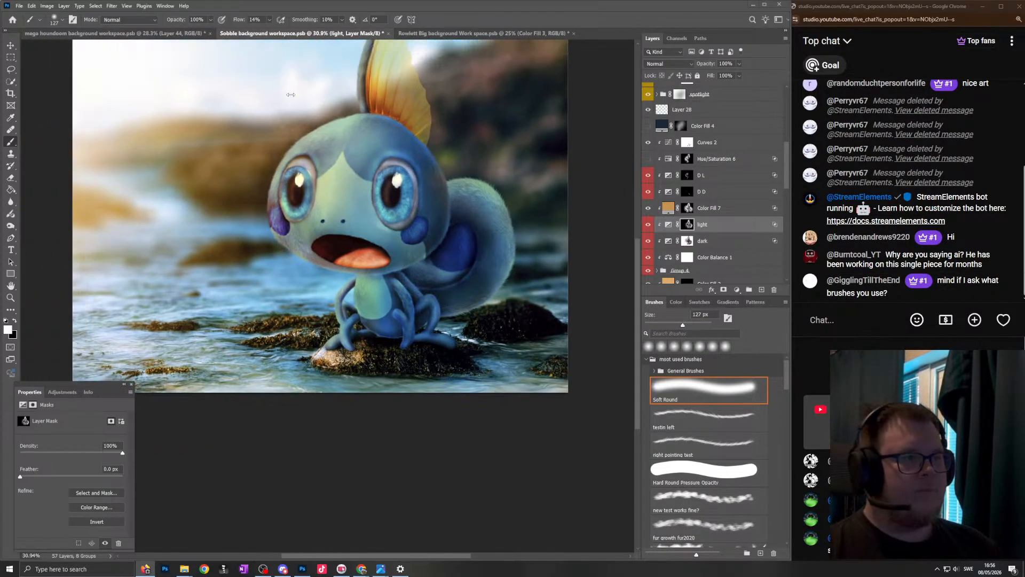
scroll(329, 113, "up", 2)
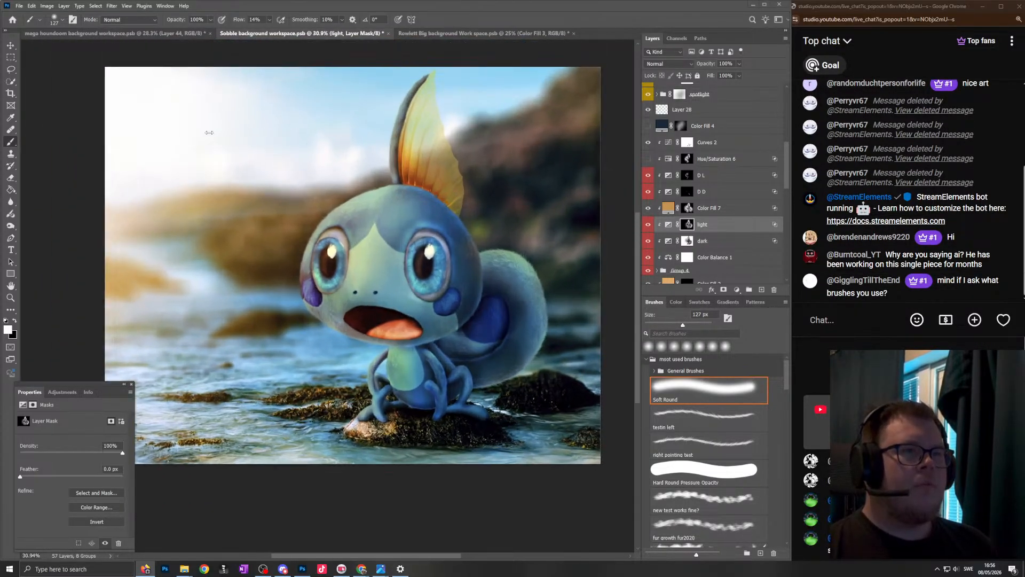
- Purge all clipboard and history data and confirm
left_click(32, 7)
mouse_move(80, 265)
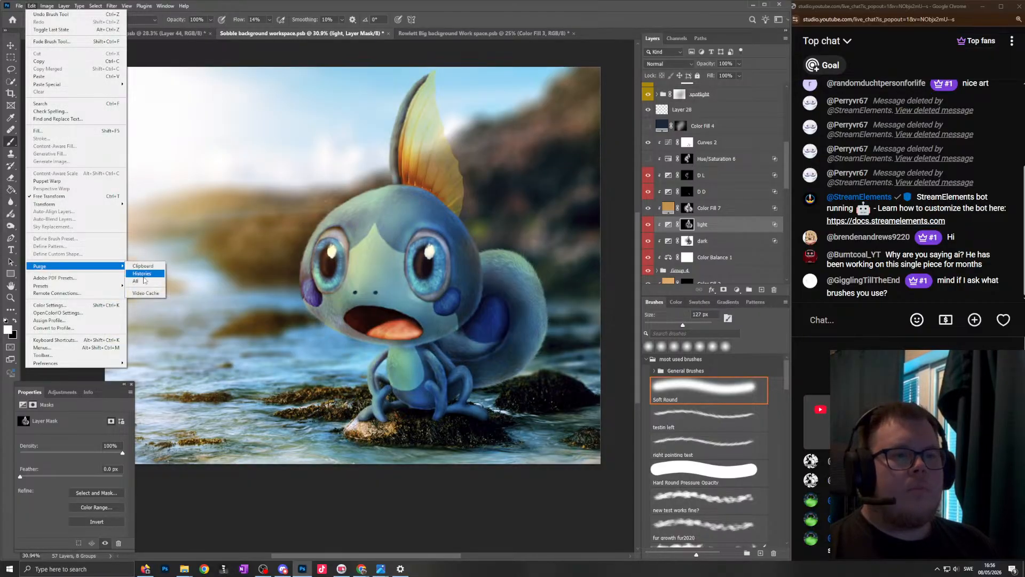
left_click(143, 281)
left_click(357, 212)
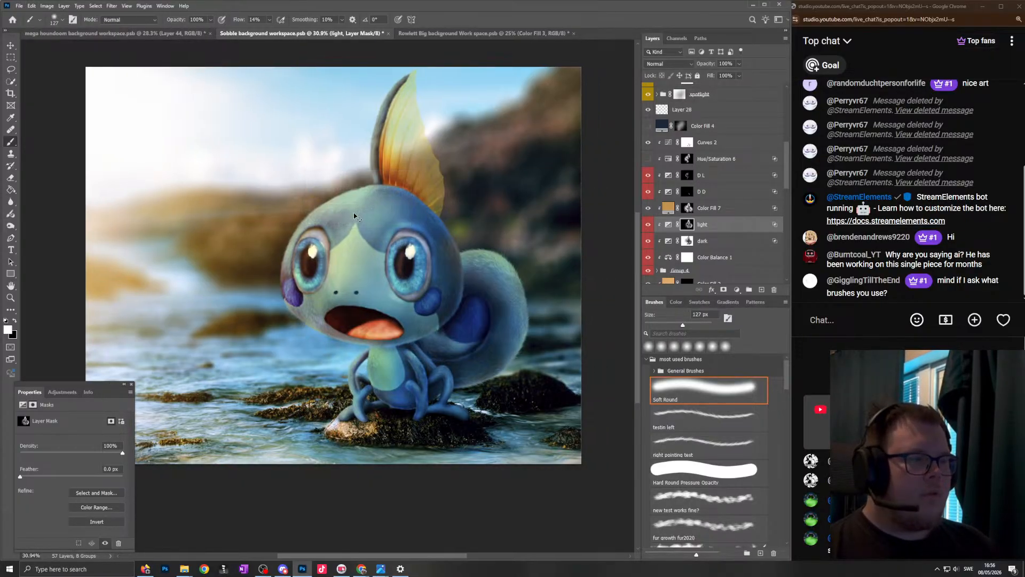
- Brighten the top of the tail on the "light" mask with the soft white brush enlarged to 202 px
scroll(527, 313, "up", 6)
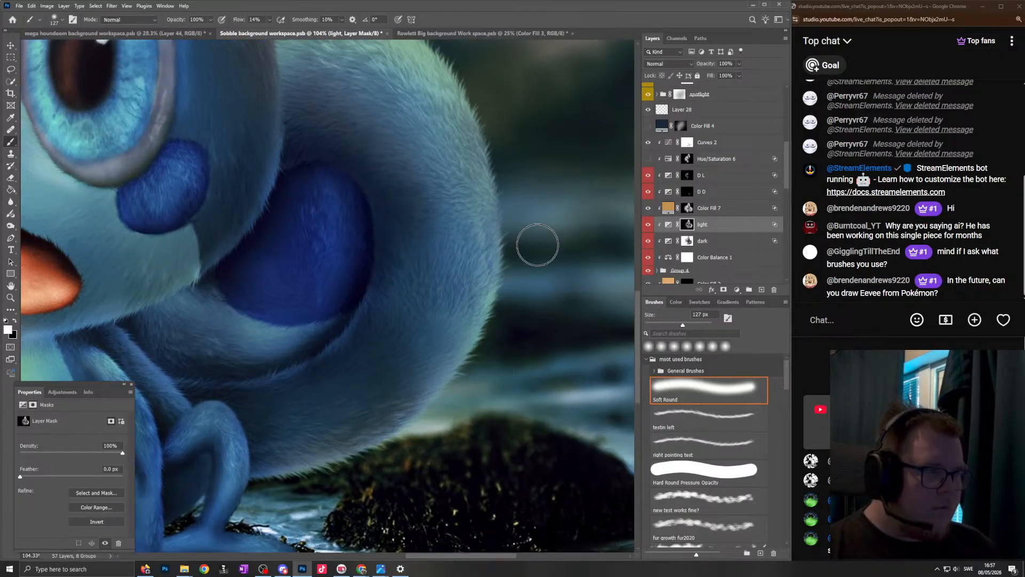
scroll(479, 328, "down", 6)
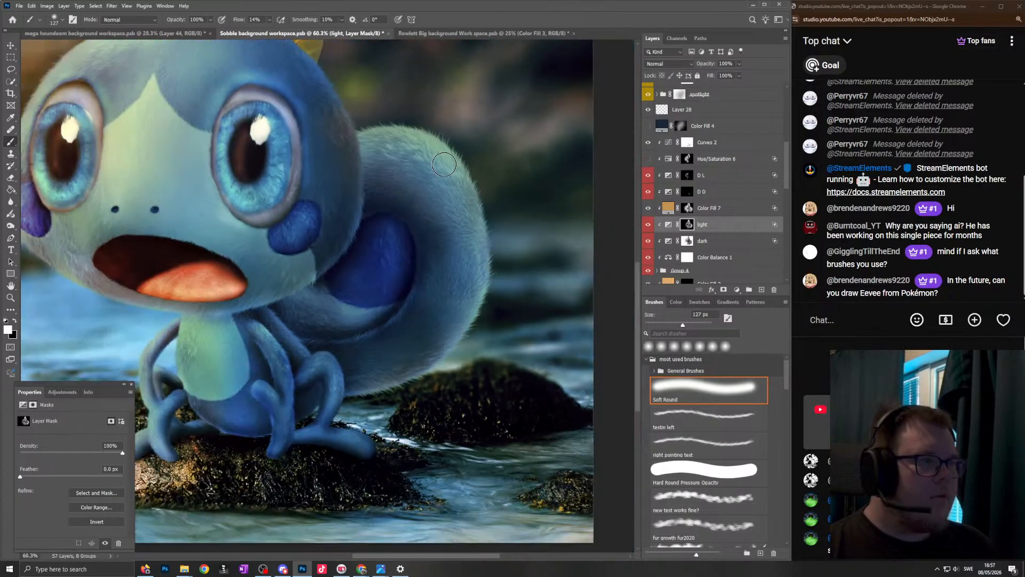
scroll(479, 328, "up", 5)
key("bracketright")
key("bracketright")
key("bracketright")
left_click_drag(317, 130, 346, 109)
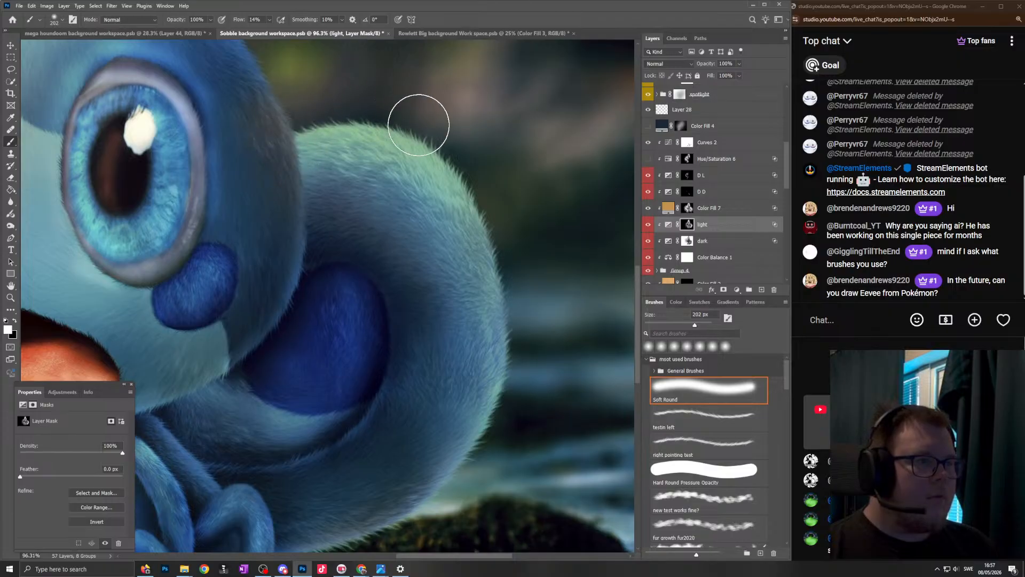
- Balance the tail's lighting on the "light" mask, using black at 500 px and white at 193 px
scroll(383, 243, "down", 5)
mouse_move(378, 237)
left_mouse_down()
mouse_move(421, 237)
mouse_move(348, 217)
mouse_move(364, 211)
left_mouse_up()
key("x")
left_click_drag(385, 211, 346, 213)
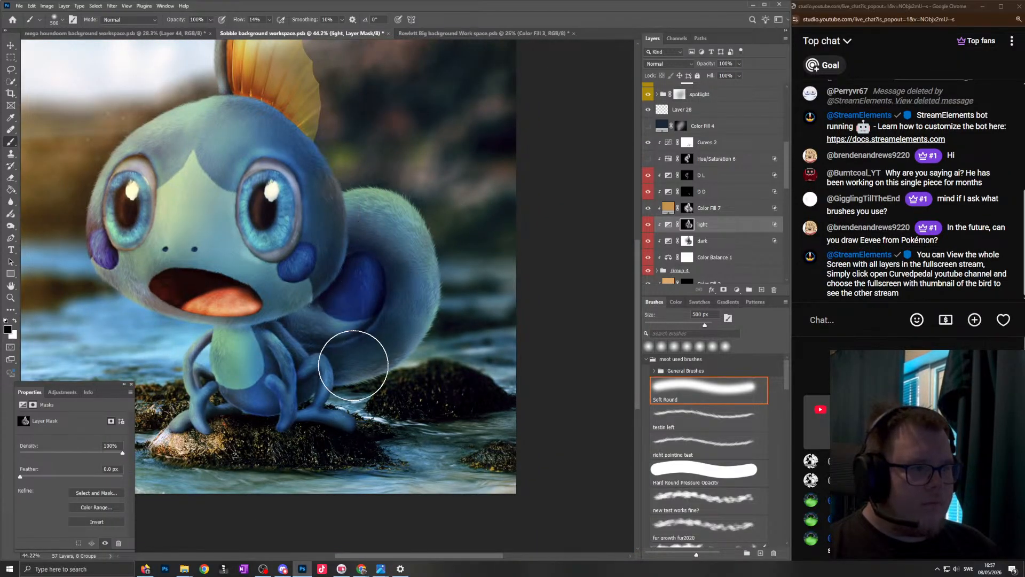
key("x")
left_click_drag(418, 389, 350, 396)
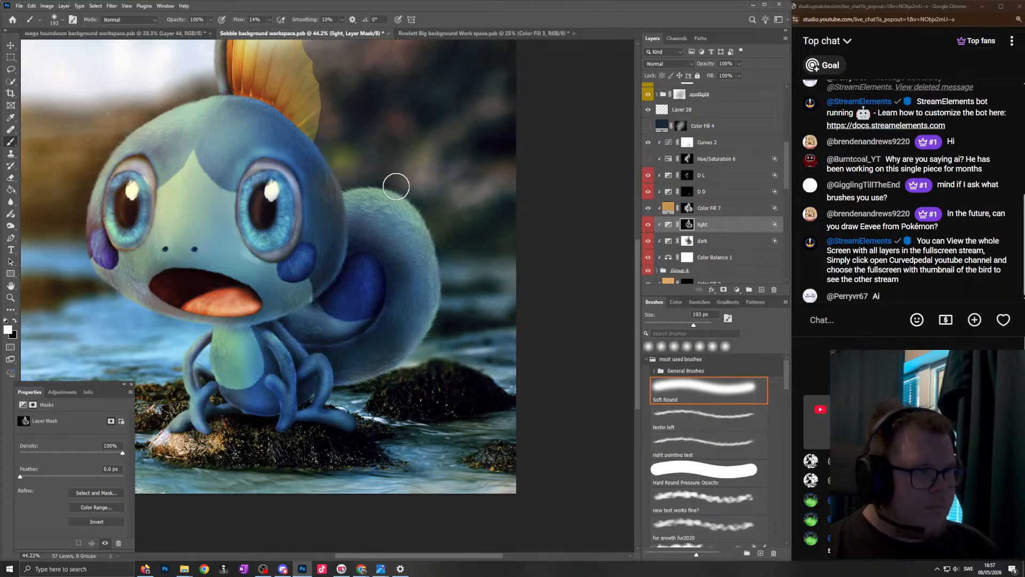
left_click_drag(405, 214, 323, 197)
- Refine the "light" mask along the outer edge of the creature's face with soft white strokes at 310 px
left_click_drag(185, 152, 250, 153)
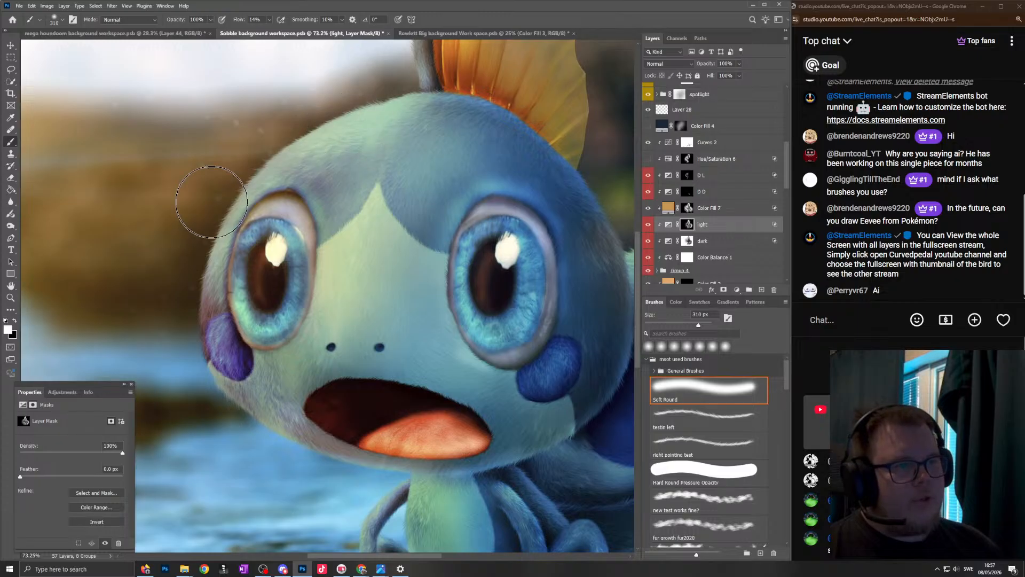
mouse_move(293, 288)
left_mouse_down()
mouse_move(186, 318)
mouse_move(280, 299)
left_mouse_up()
left_click_drag(326, 295, 513, 296)
left_click_drag(205, 307, 370, 310)
left_click_drag(432, 292, 299, 320)
- Select the "dark" layer's mask and adjust the shading beside the creature's purple cheek with soft black strokes at 192 px
left_click(689, 241)
key("x")
left_click_drag(366, 331, 385, 334)
left_click_drag(410, 199, 374, 235)
left_click_drag(363, 292, 214, 302)
left_click_drag(364, 311, 380, 311)
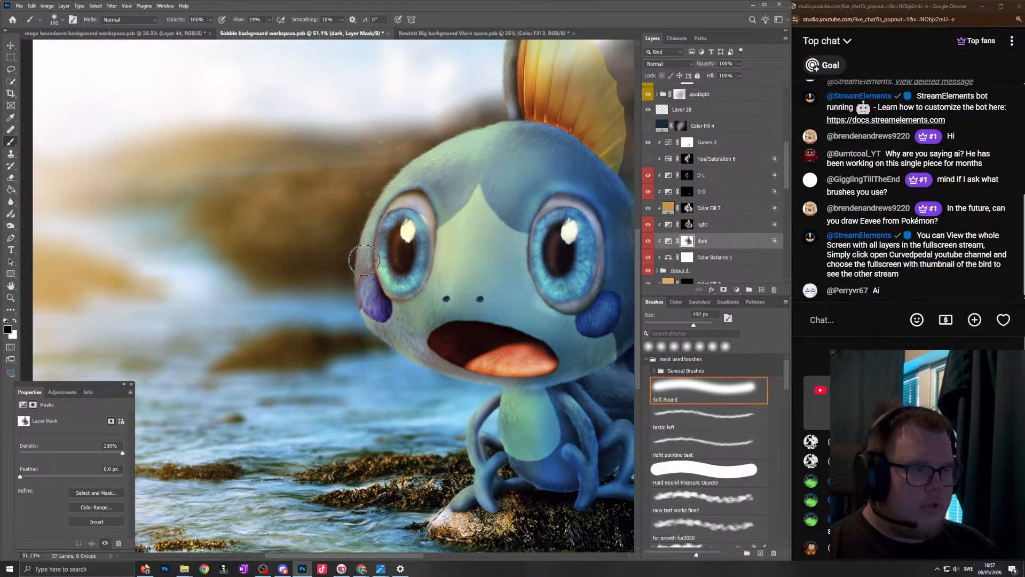
left_click_drag(367, 266, 270, 268)
left_click_drag(456, 271, 480, 271)
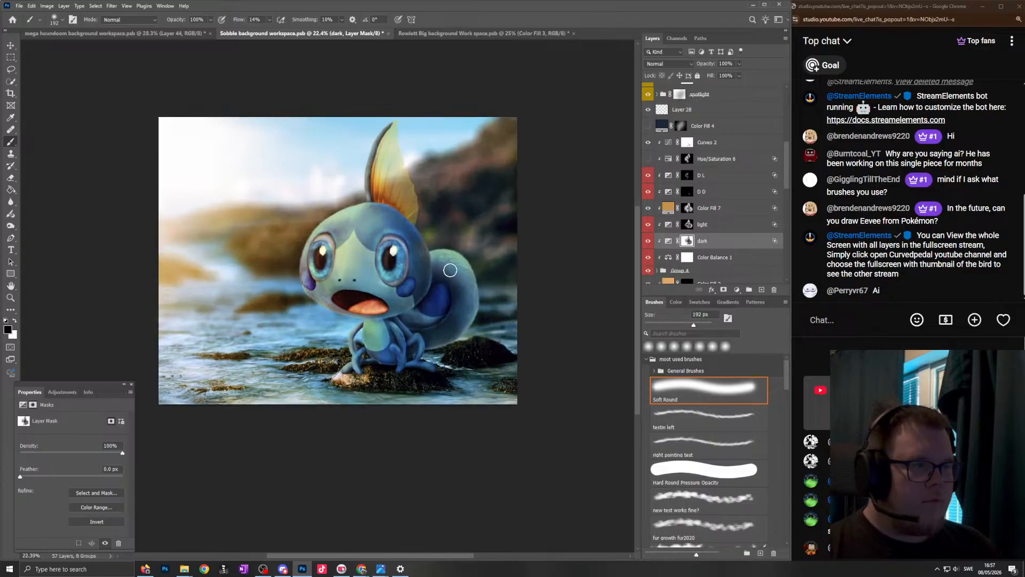
- Adjust the "dark" mask around the lower tail with the soft brush at 535 px, switching between white and black
scroll(411, 217, "down", 2)
scroll(391, 201, "up", 1)
scroll(437, 305, "up", 4)
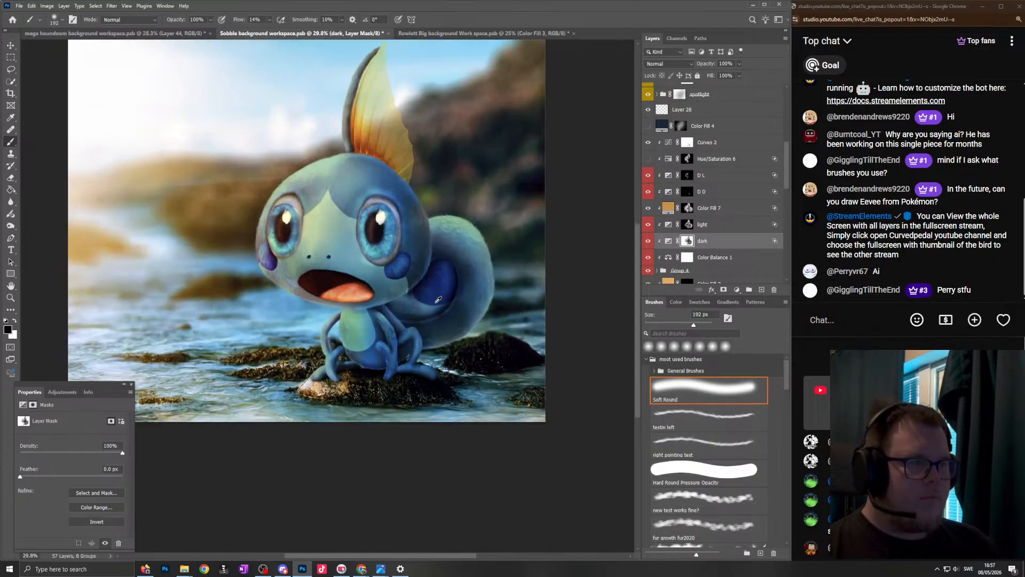
scroll(466, 315, "up", 2)
left_click(655, 240)
left_click(656, 243)
key("]")
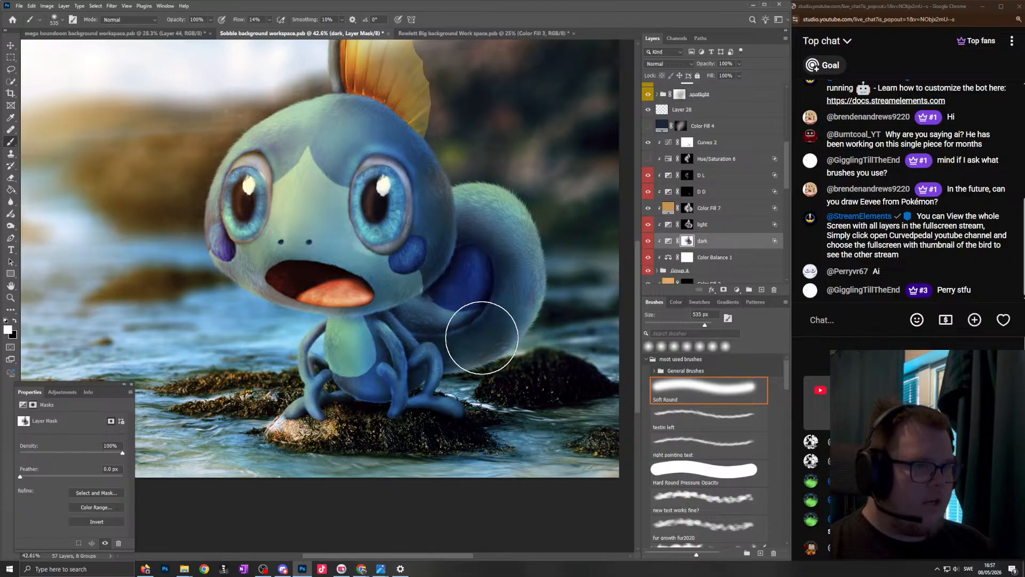
key("x")
scroll(457, 282, "down", 2)
scroll(466, 272, "up", 2)
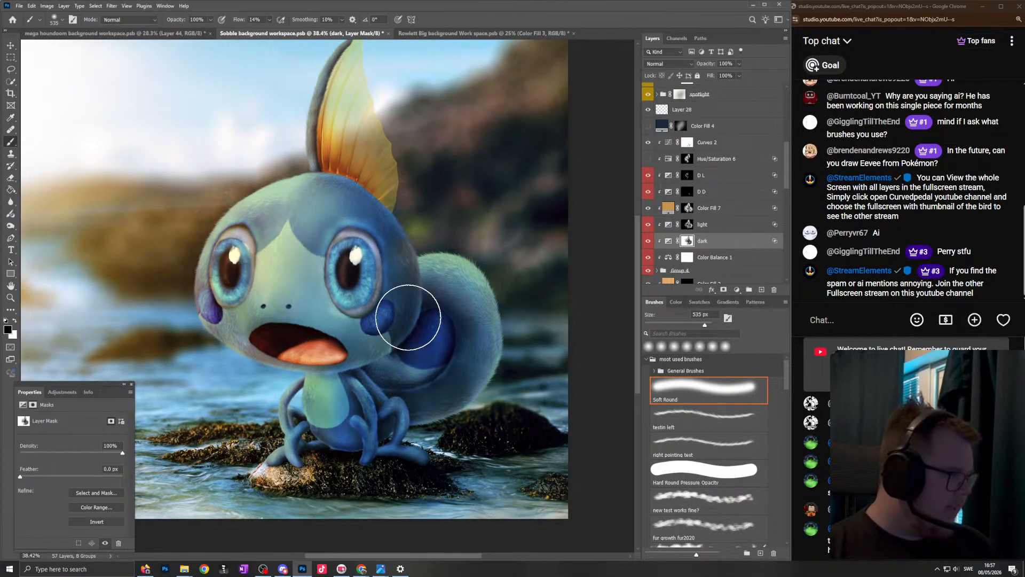
- Examine the shading where the head meets the tail up close and within the whole scene, adjusting the soft brush to 252 px
scroll(408, 318, "down", 1)
scroll(395, 322, "down", 1)
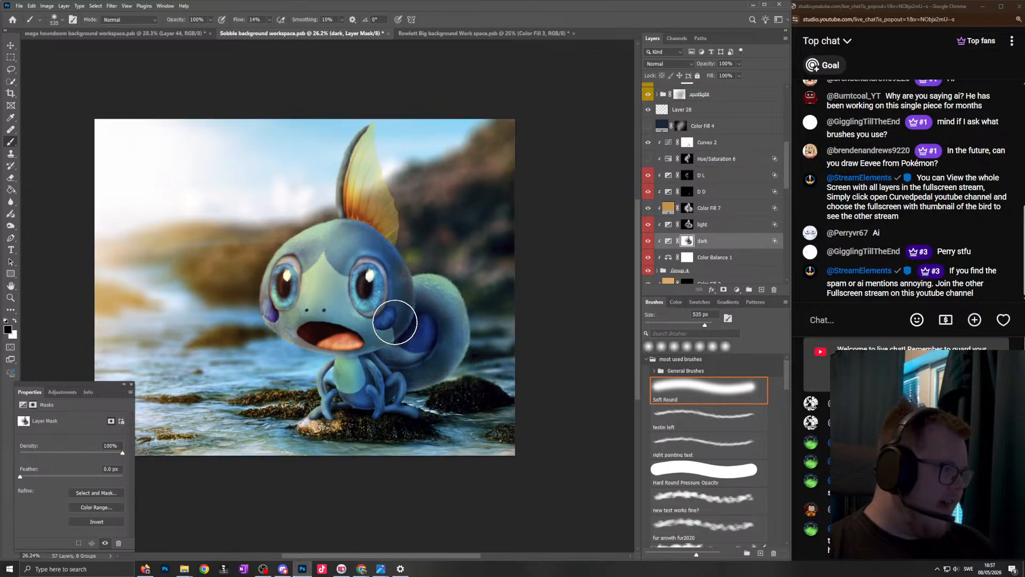
scroll(395, 322, "down", 1)
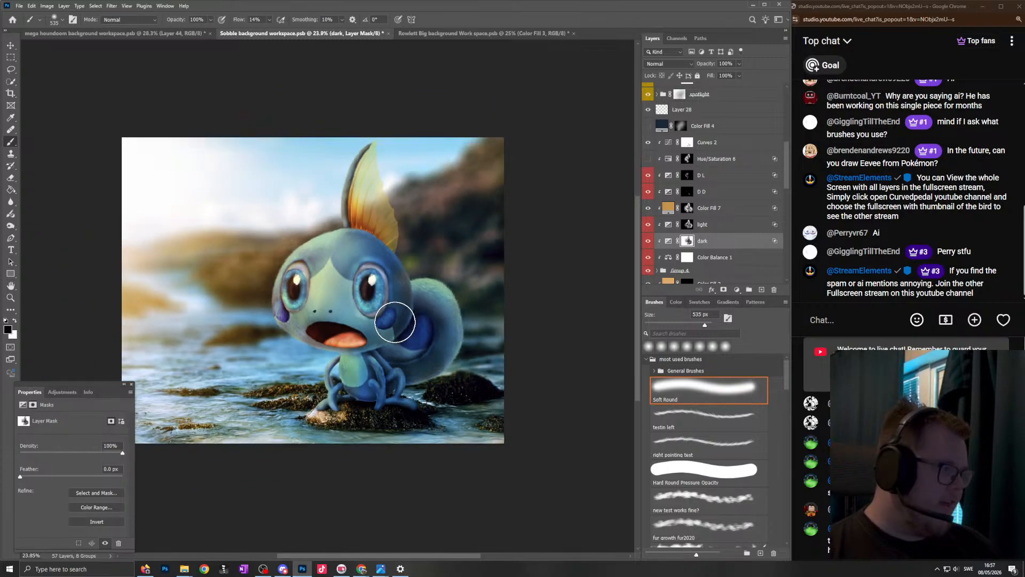
scroll(388, 315, "up", 5)
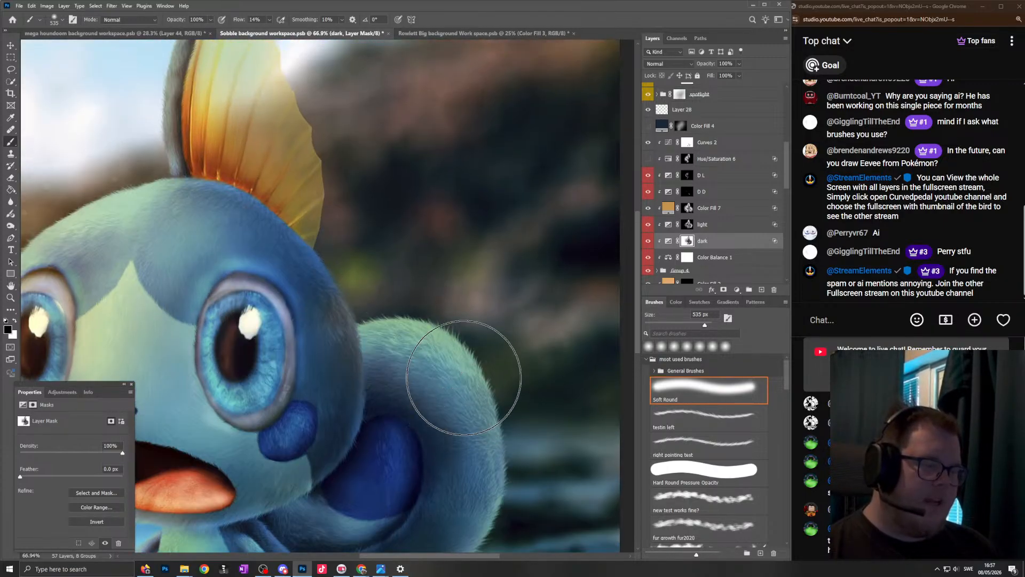
scroll(463, 373, "up", 4)
left_click_drag(471, 351, 363, 342)
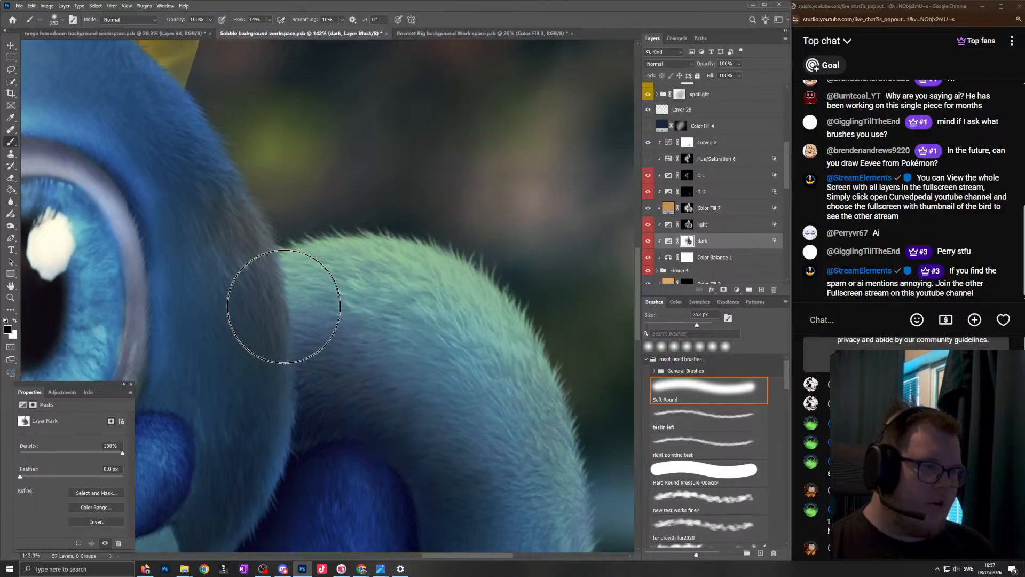
scroll(411, 348, "down", 10)
scroll(302, 364, "up", 5)
scroll(304, 368, "down", 5)
scroll(328, 358, "up", 2)
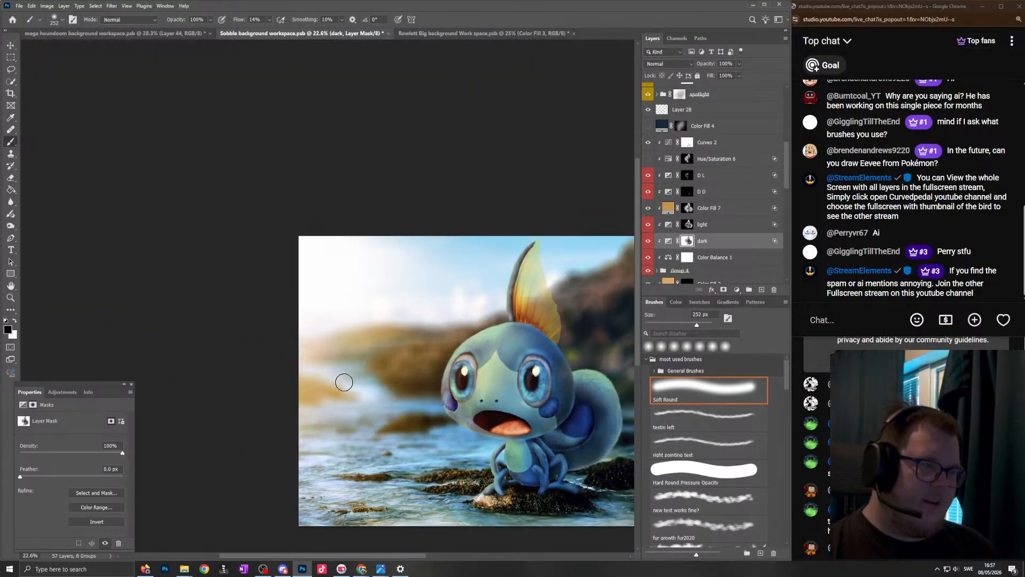
- Enlarge the soft brush to 1287 px for the "dark" mask and review the whole composite at a small scale
left_click_drag(353, 375, 399, 371)
scroll(361, 305, "down", 2)
scroll(370, 359, "right", 1)
scroll(372, 360, "up", 1)
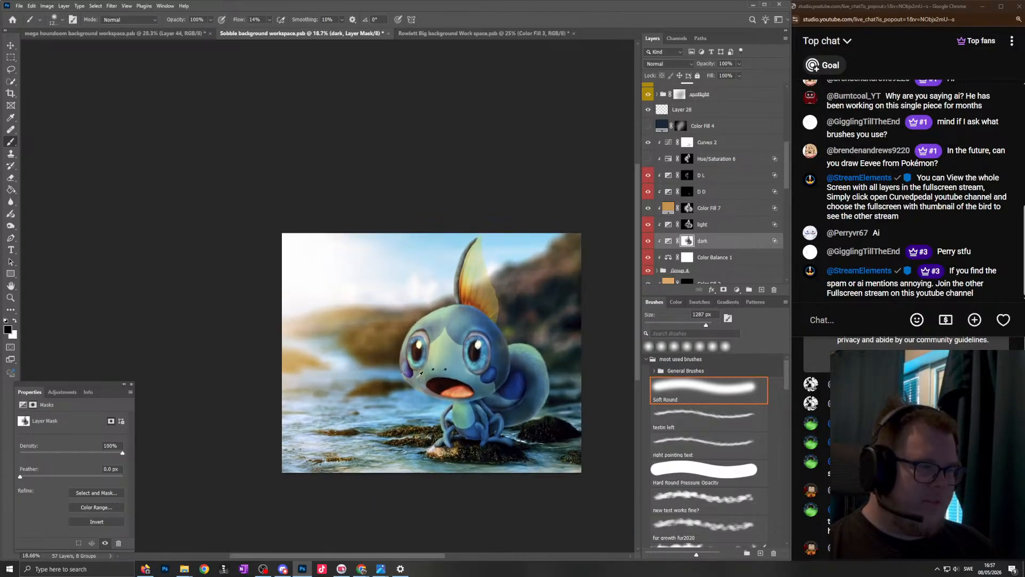
scroll(395, 353, "right", 1)
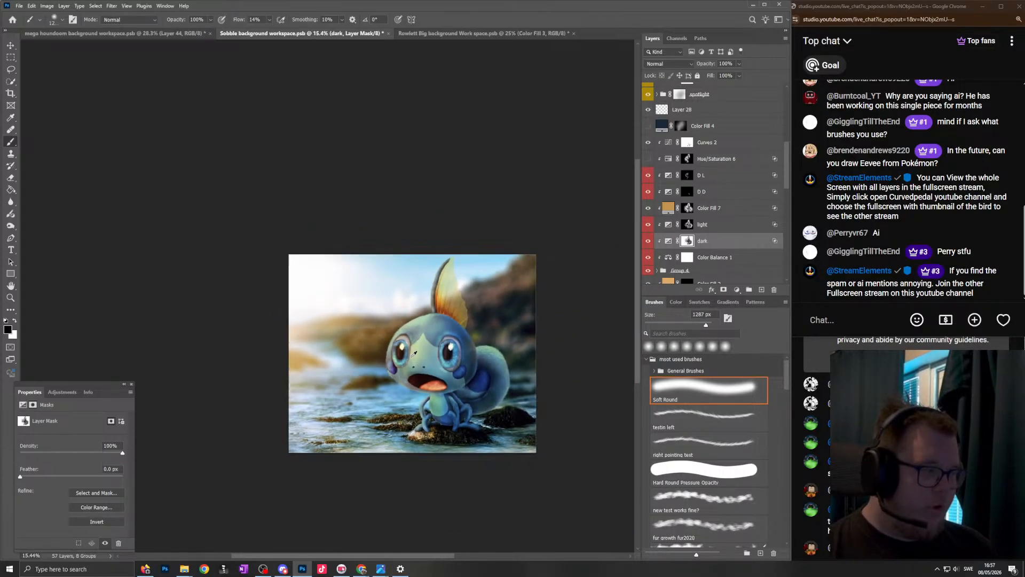
- Compare the creature's shading within the whole scene by toggling the visibility of the light and dark exposure adjustments
scroll(409, 343, "right", 1)
scroll(416, 368, "up", 1)
scroll(420, 379, "right", 1)
scroll(427, 377, "up", 1)
scroll(428, 376, "down", 1)
scroll(428, 375, "right", 1)
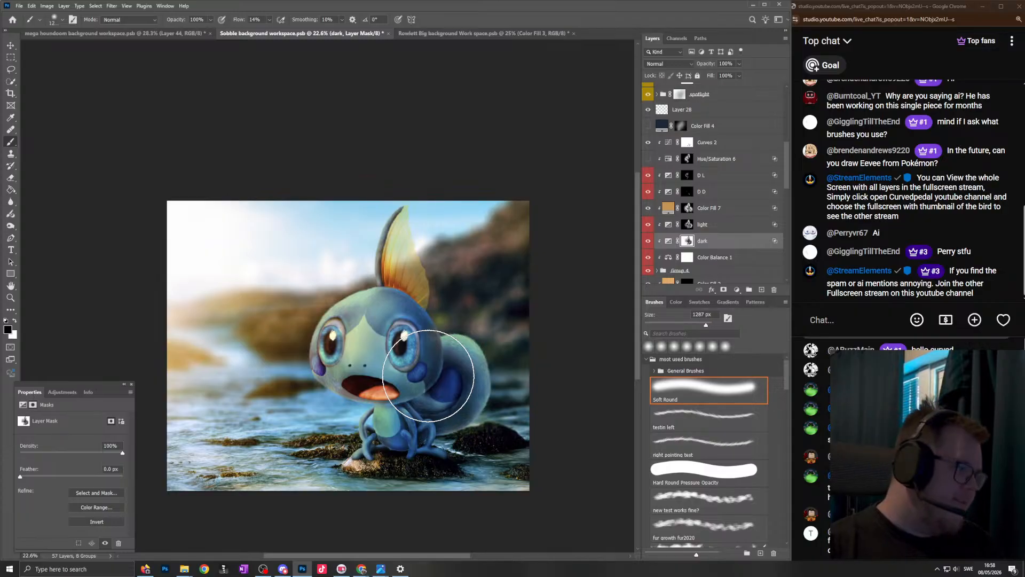
left_click(649, 232)
left_click(649, 231)
left_click(649, 231)
left_click(648, 232)
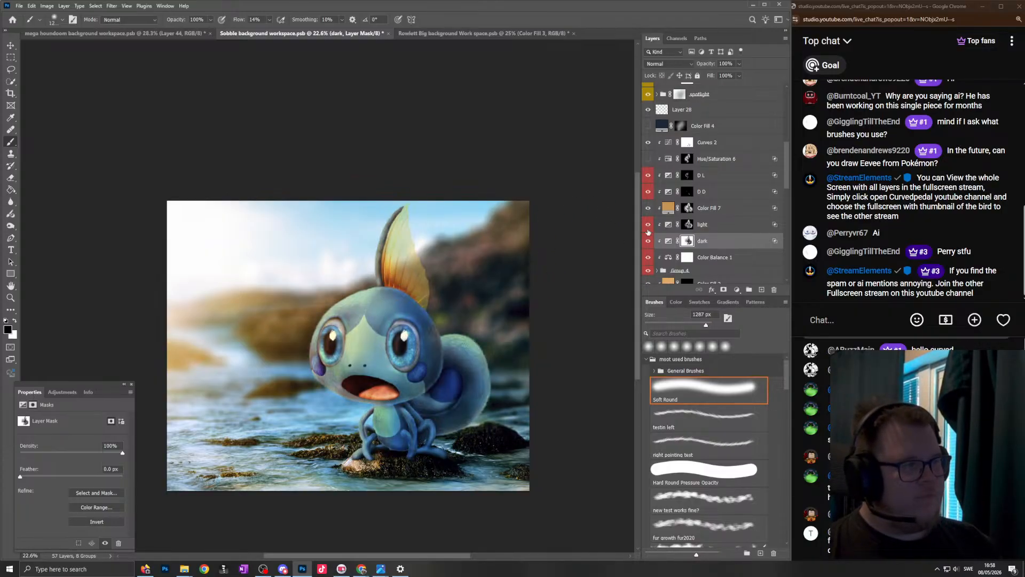
- Select the "light" layer's mask and adjust the lighting along the tail's lower outer curve with the soft brush at 278 px and 203 px
left_click(696, 224)
scroll(397, 413, "up", 5)
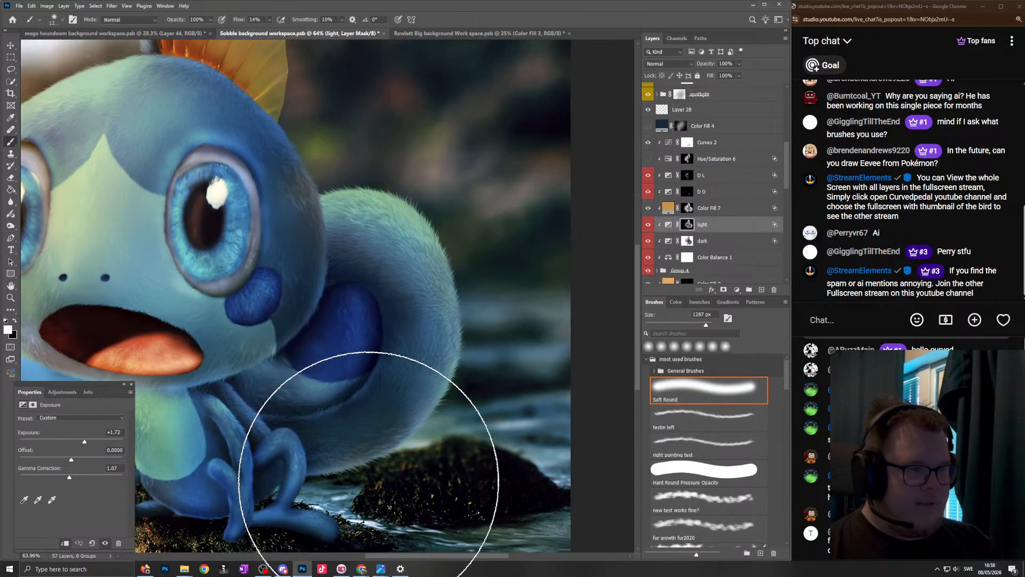
scroll(368, 482, "up", 4)
scroll(389, 341, "down", 3)
left_click_drag(432, 398, 235, 427)
left_click_drag(338, 453, 287, 464)
left_click_drag(457, 360, 480, 361)
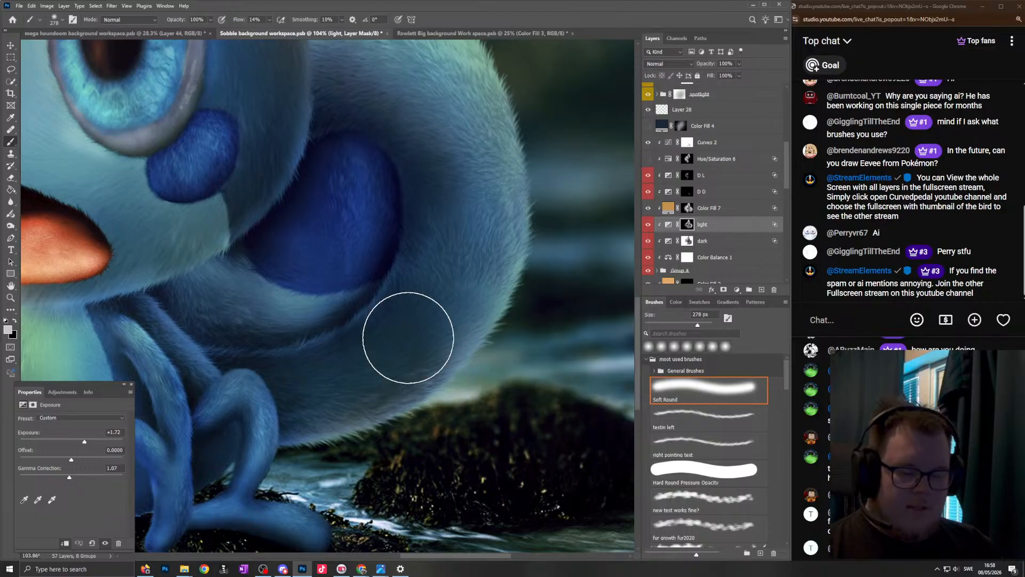
scroll(377, 302, "down", 2)
key("x")
left_click_drag(465, 309, 458, 311)
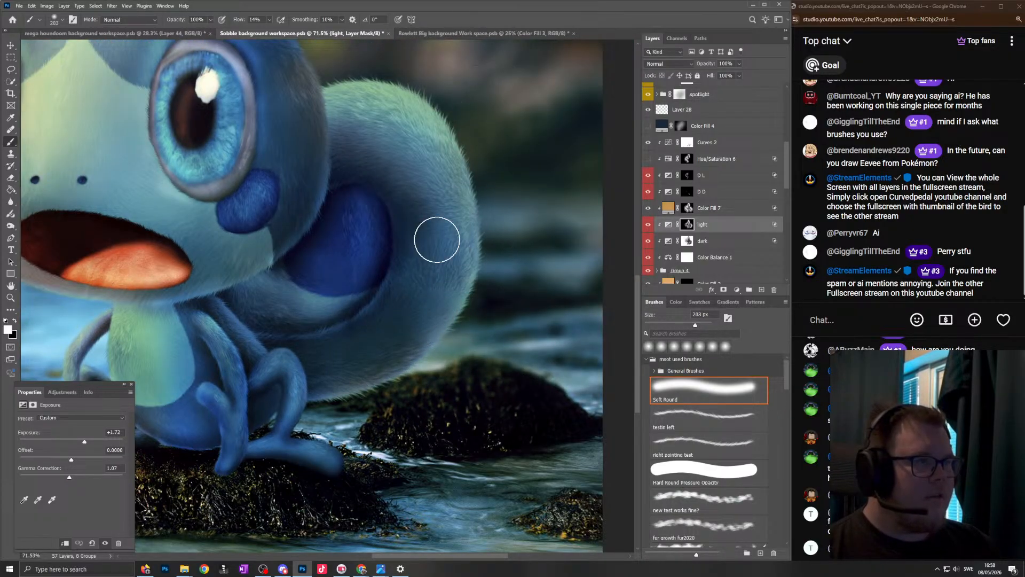
- Examine the lighting on the upper tail beside the head, both up close and against the rest of the creature
scroll(430, 160, "down", 2)
scroll(397, 199, "up", 3)
scroll(412, 232, "up", 1)
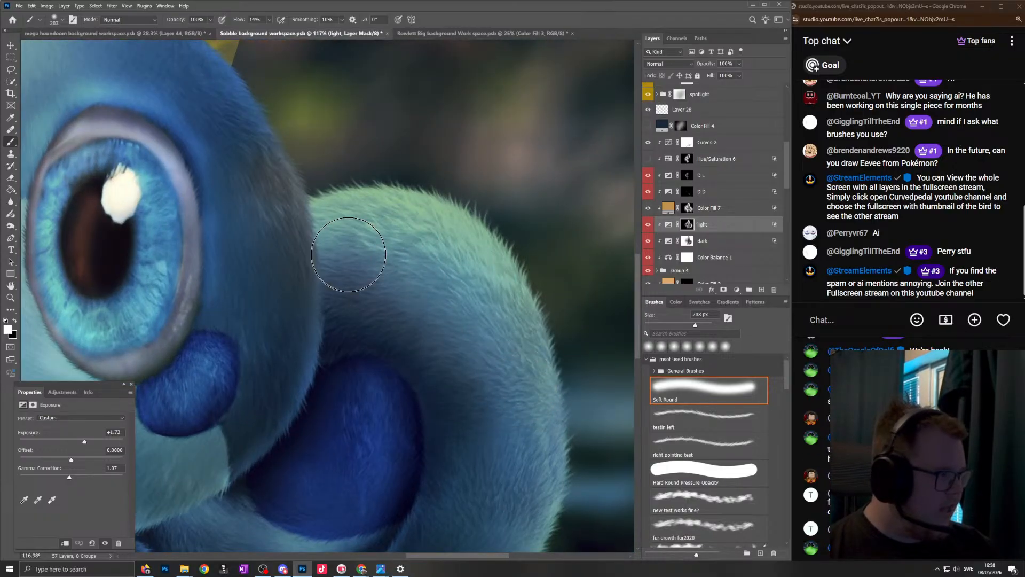
scroll(446, 384, "down", 2)
scroll(435, 385, "up", 1)
scroll(438, 379, "down", 1)
scroll(444, 358, "up", 1)
scroll(444, 358, "down", 2)
scroll(459, 342, "up", 1)
scroll(482, 315, "down", 1)
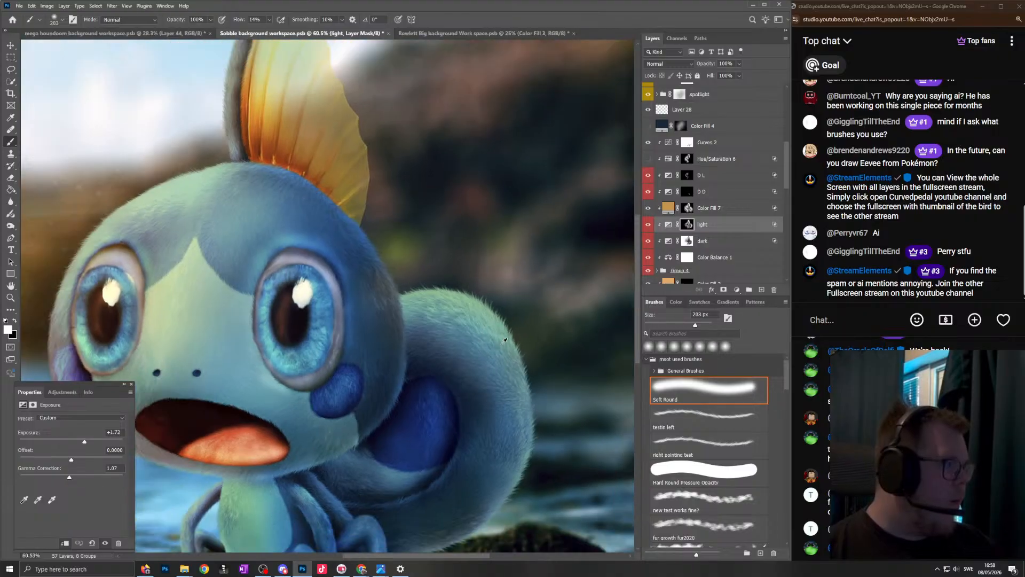
scroll(482, 315, "up", 1)
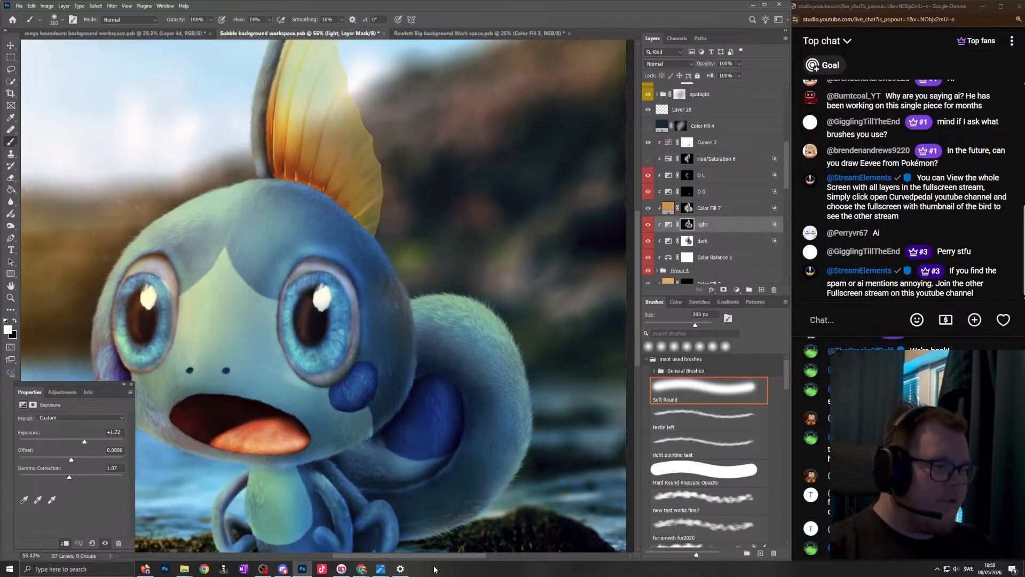
- Switch to the image viewer and look through the finished creature artworks with backgrounds
left_click(380, 571)
left_click(255, 526)
key("Left")
key("Left")
key("Left")
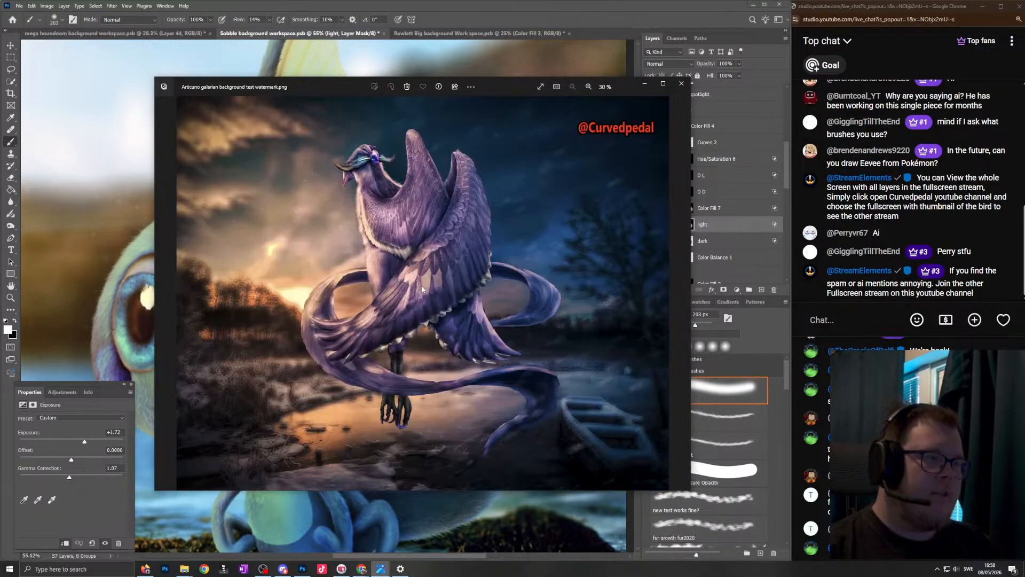
key("Left")
key("Left")
key("Left")
key("Left")
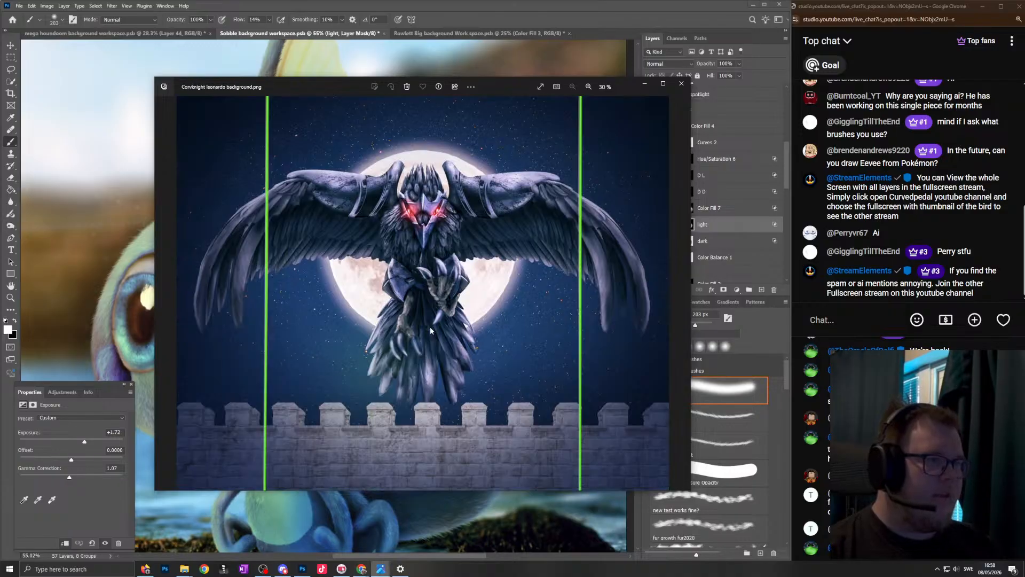
key("Left")
key("Right")
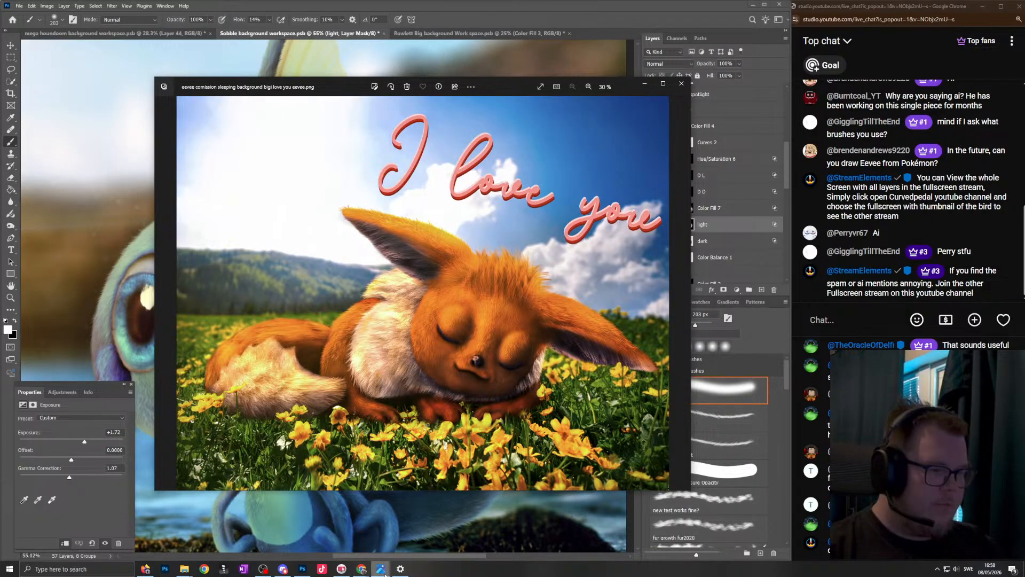
- Switch to the other image viewer window and look through the creature renders on plain grey backgrounds, stopping at eevee.png
mouse_move(384, 574)
left_click(319, 530)
key("Left")
key("Left")
key("Left")
key("Left")
key("Left")
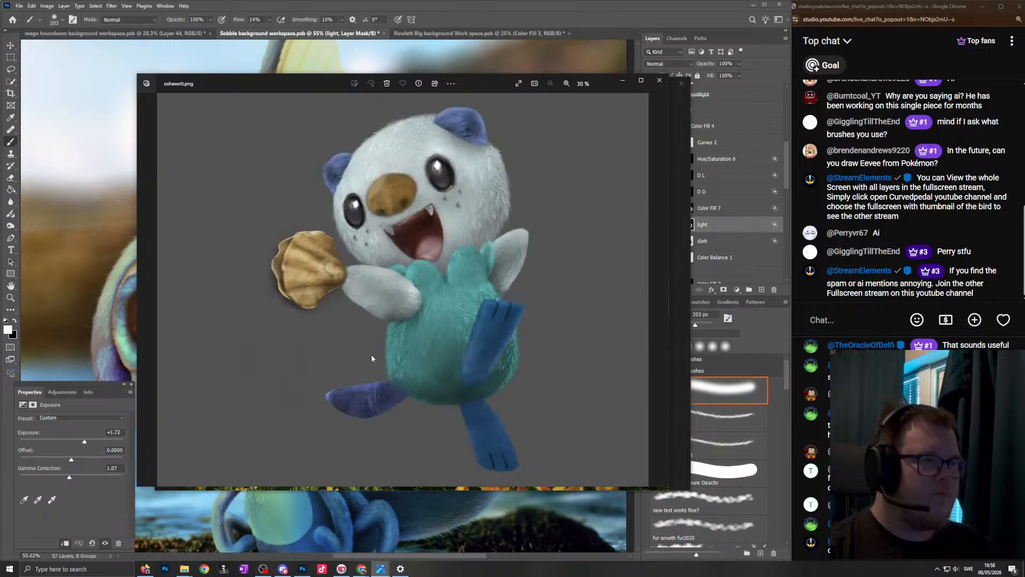
key("Left")
key("Left")
key("Left")
key("Left")
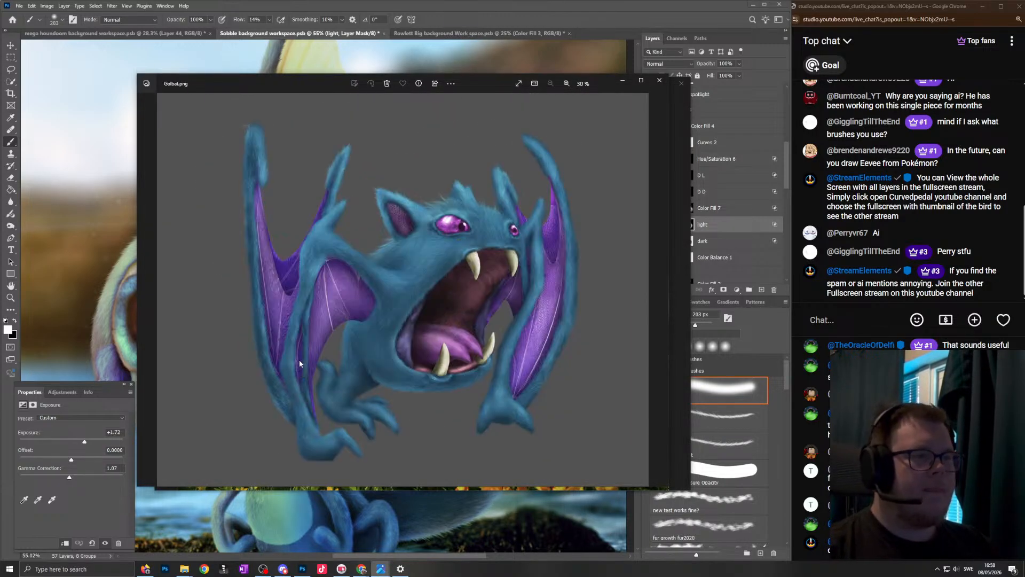
key("Left")
key("Left")
key("Left")
key("Left")
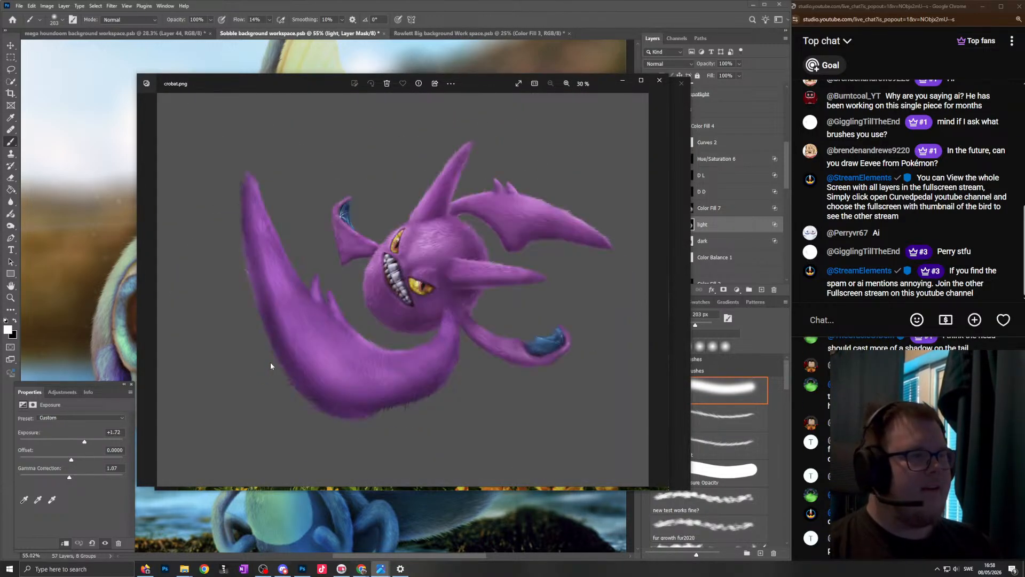
key("Right")
key("Right")
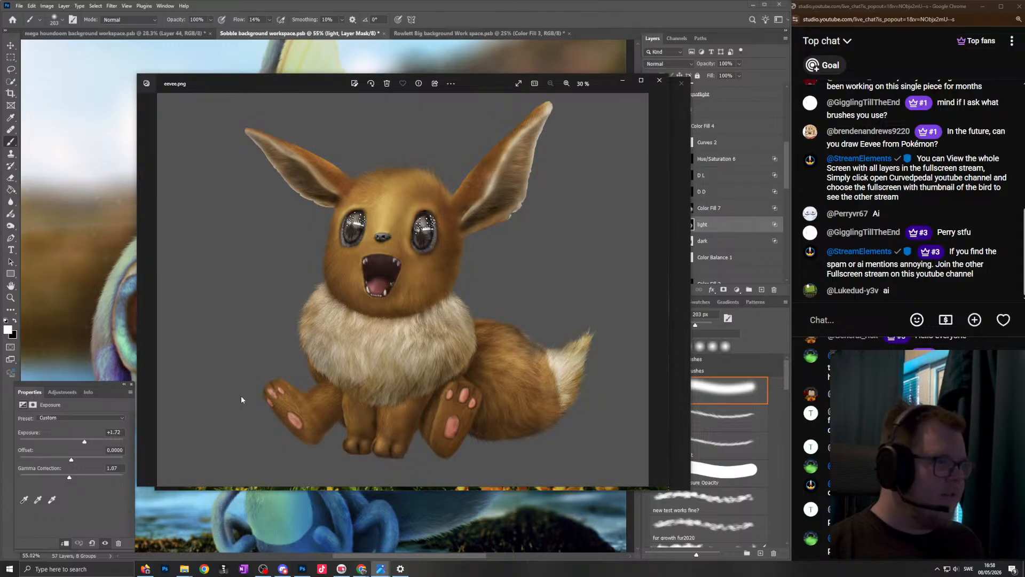
- Return to Photoshop and rework the "light" mask on the upper tail with soft strokes, alternating between black and white
left_click(499, 6)
scroll(537, 332, "up", 5)
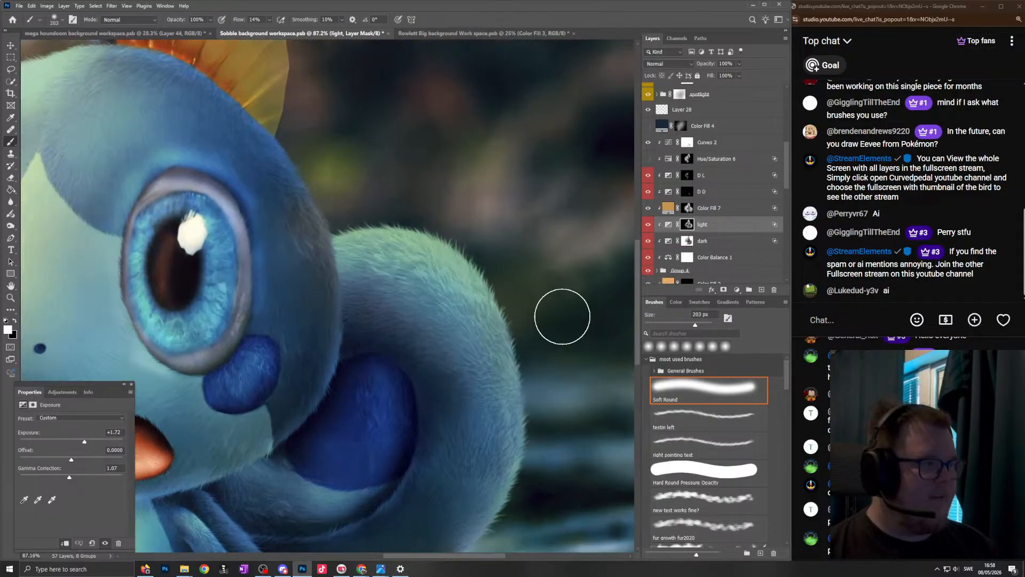
key("x")
mouse_move(468, 312)
left_mouse_down()
mouse_move(480, 318)
mouse_move(395, 265)
left_mouse_up()
left_click_drag(498, 326, 498, 390)
key("x")
left_click_drag(418, 243, 402, 242)
left_click_drag(413, 239, 420, 243)
mouse_move(349, 218)
left_mouse_down()
mouse_move(524, 352)
mouse_move(483, 355)
left_mouse_up()
- Paint soft black strokes on the "light" mask down the tail's outer side, ending with the brush at 334 px
key("x")
left_click_drag(467, 313, 480, 405)
left_click_drag(496, 324, 455, 429)
scroll(454, 429, "down", 3)
- Select the "dark" layer's mask and paint soft white strokes along the inner and lower tail at about 270 px
left_click(689, 241)
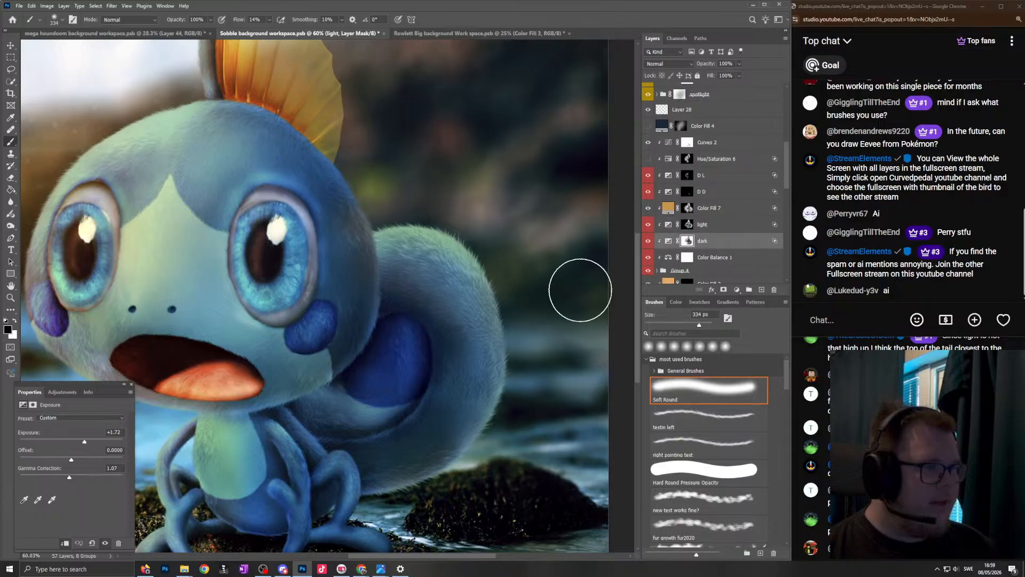
key("x")
mouse_move(437, 271)
left_mouse_down()
mouse_move(419, 276)
mouse_move(463, 399)
mouse_move(365, 436)
left_mouse_up()
left_click_drag(395, 405, 364, 412)
scroll(377, 368, "down", 4)
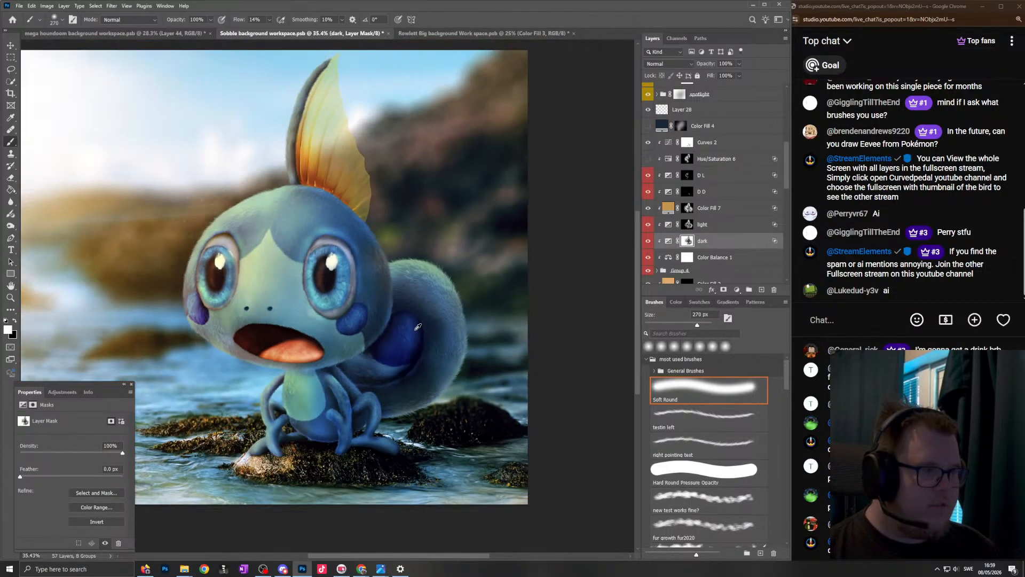
scroll(444, 354, "up", 2)
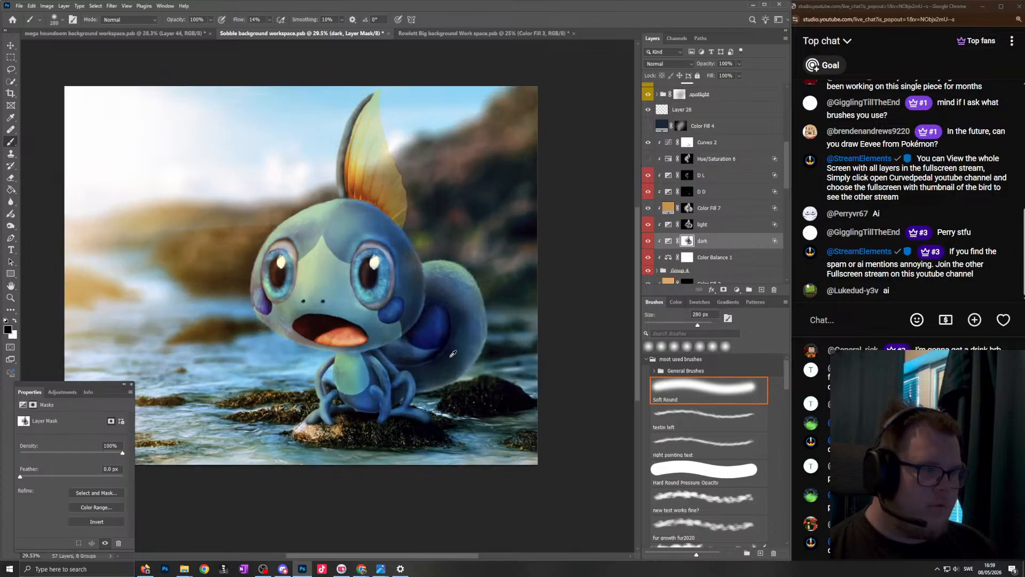
- Refine the "dark" mask on the tail's outer curve, switching between black and white and varying the soft brush from 165 to 551 px
key("bracketleft")
key("bracketleft")
key("bracketleft")
key("bracketleft")
key("bracketleft")
key("bracketleft")
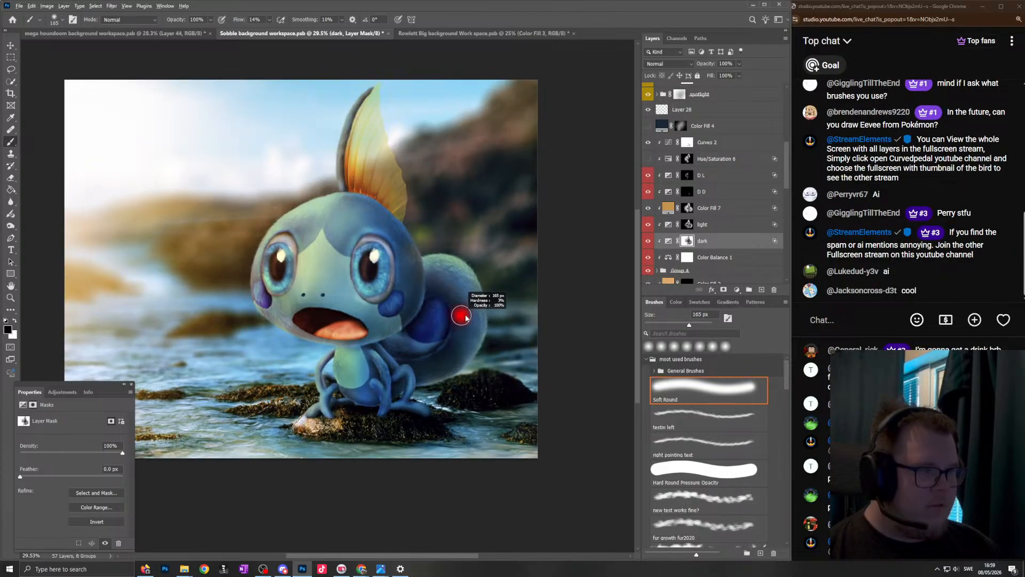
left_click_drag(457, 289, 471, 291)
key("x")
mouse_move(463, 383)
left_mouse_down()
mouse_move(447, 382)
mouse_move(451, 344)
left_mouse_up()
scroll(432, 280, "down", 3)
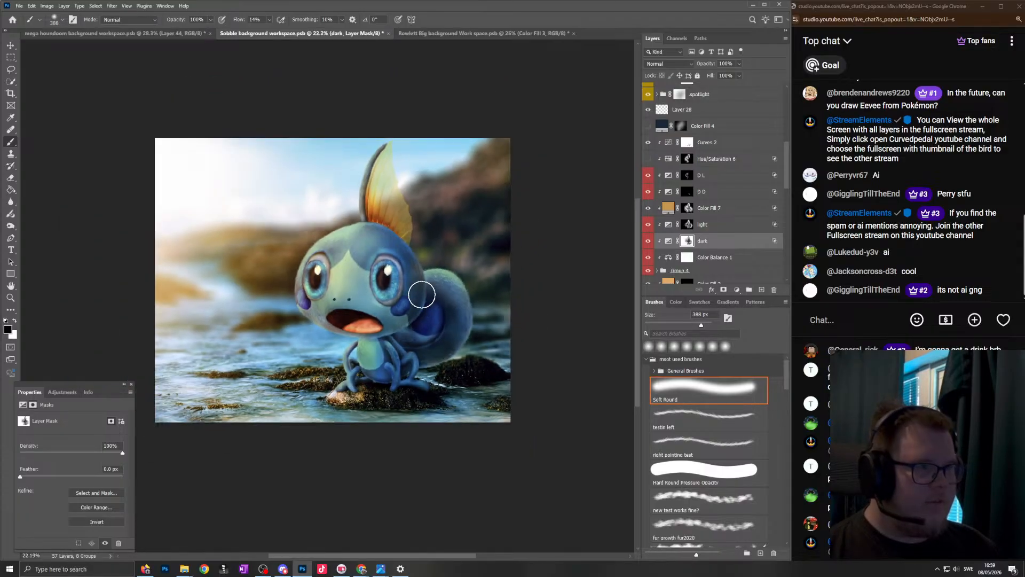
scroll(369, 315, "up", 3)
scroll(367, 315, "down", 3)
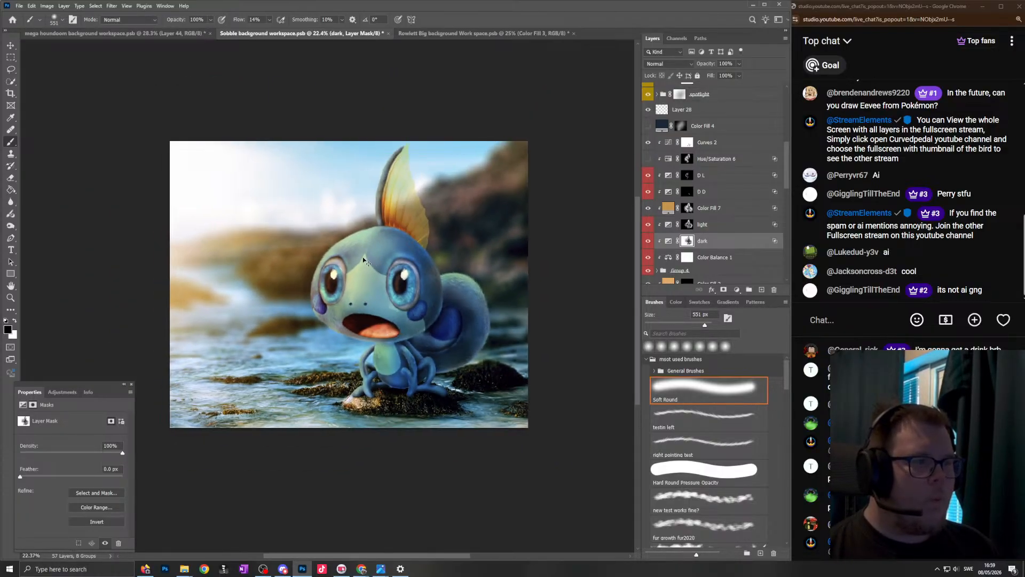
scroll(449, 279, "up", 4)
key("x")
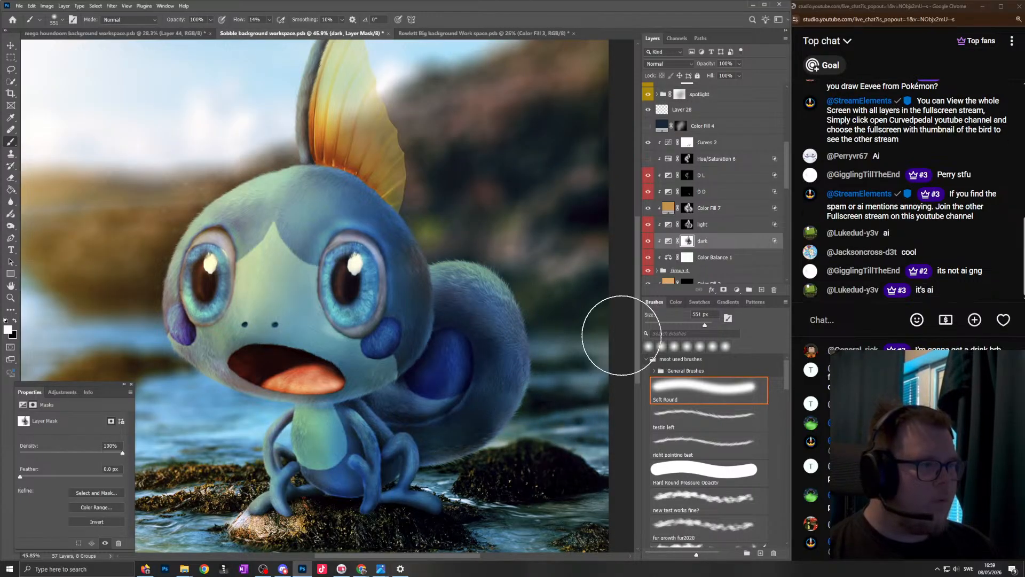
- Select the "light" layer's mask and rework the tail's lighting with black and white strokes, using the soft brush at 373 px and 467 px
left_click(708, 223)
key("x")
mouse_move(522, 328)
left_mouse_down()
mouse_move(506, 309)
mouse_move(545, 313)
mouse_move(523, 294)
mouse_move(433, 266)
left_mouse_up()
key("x")
left_click_drag(547, 281, 403, 293)
left_click_drag(474, 297, 498, 294)
left_click_drag(485, 284, 499, 283)
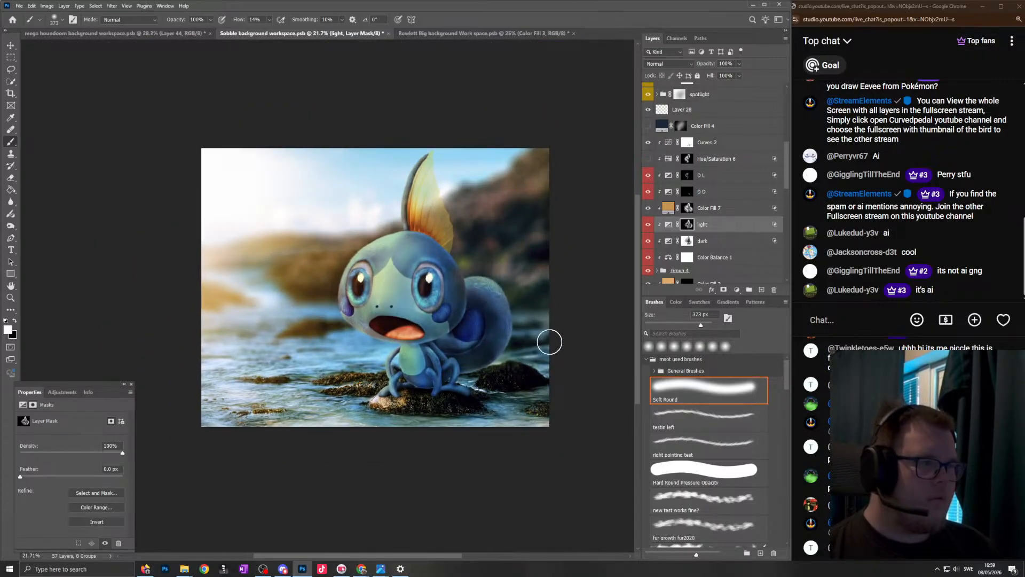
left_click_drag(549, 332, 515, 303)
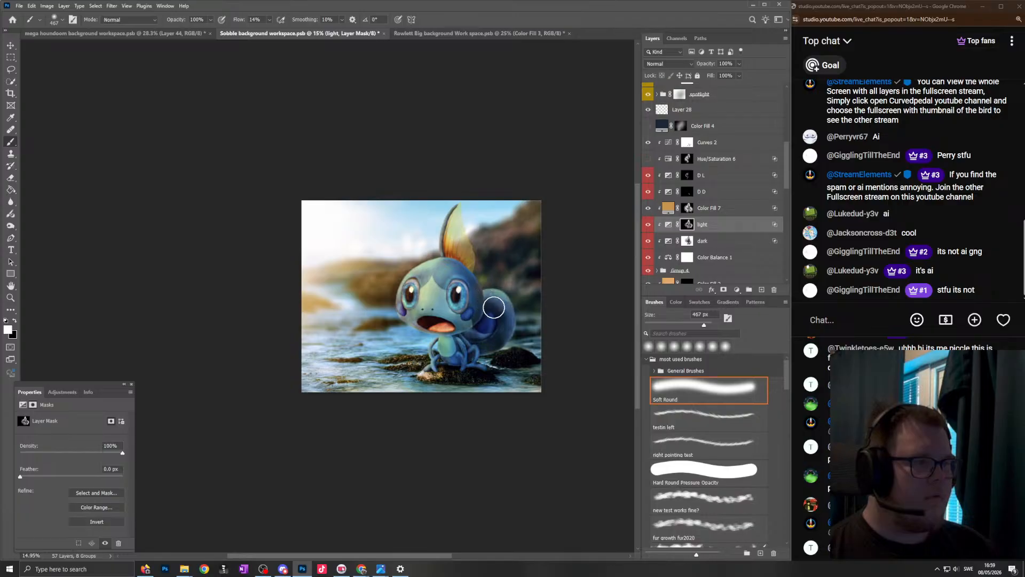
left_click_drag(495, 314, 533, 314)
- Select the "dark" layer's mask and adjust the lower tail's shading with black and white strokes, ending with the soft brush at 291 px
left_click(687, 241)
key("x")
mouse_move(500, 364)
left_mouse_down()
mouse_move(481, 363)
mouse_move(454, 337)
left_mouse_up()
key("x")
mouse_move(505, 352)
left_mouse_down()
mouse_move(526, 352)
mouse_move(474, 370)
left_mouse_up()
scroll(468, 365, "up", 4)
scroll(481, 330, "up", 1)
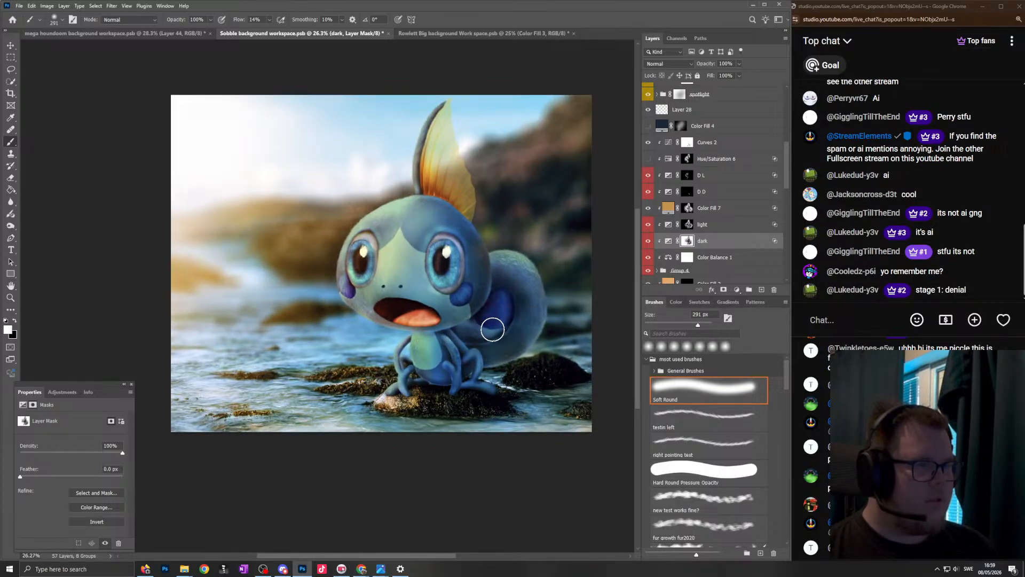
- Touch up the "dark" mask around the creature's arms and lower body, switching to white and changing the soft brush from 112 to 301 px
scroll(488, 330, "down", 4)
scroll(480, 341, "up", 3)
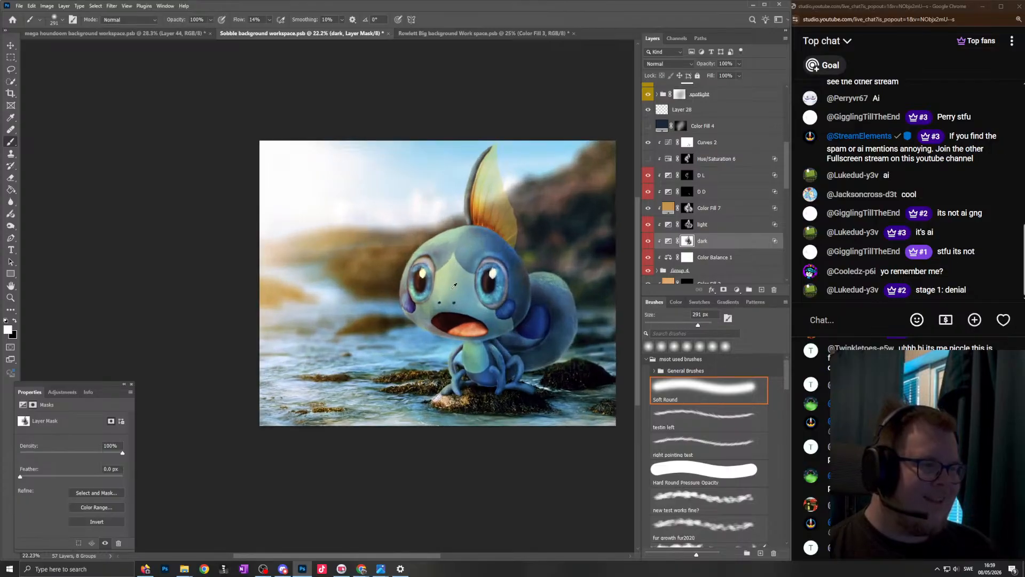
scroll(479, 344, "up", 15)
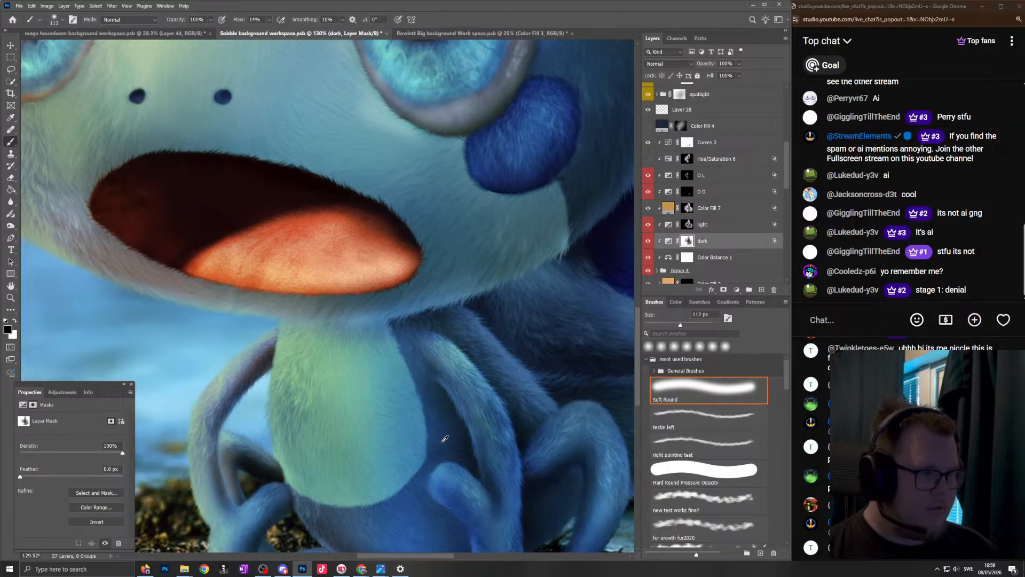
scroll(439, 434, "down", 5)
key("x")
mouse_move(486, 468)
left_mouse_down()
mouse_move(452, 473)
mouse_move(501, 475)
left_mouse_up()
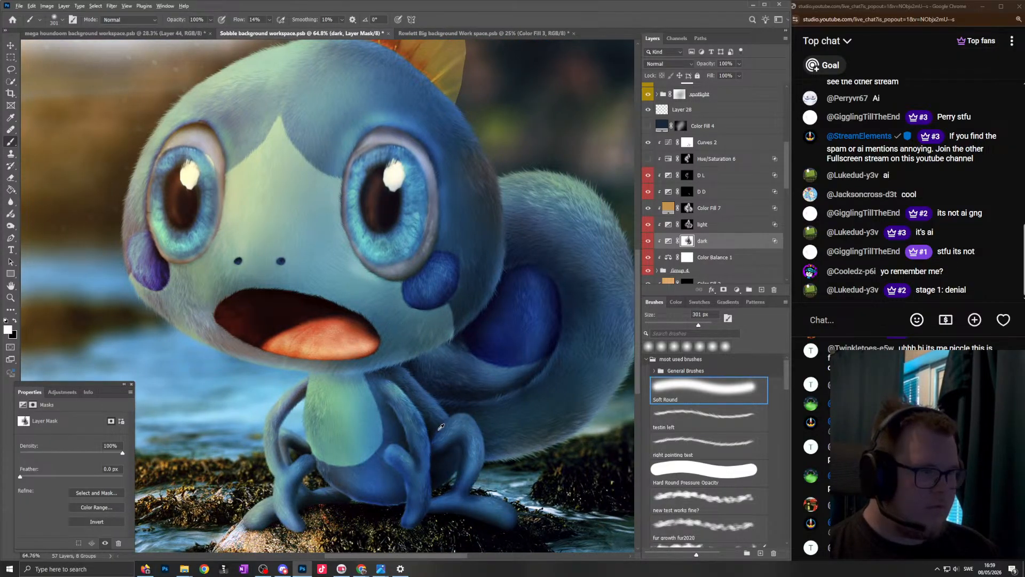
scroll(440, 422, "down", 12)
mouse_move(419, 390)
left_mouse_down()
mouse_move(450, 384)
mouse_move(431, 378)
mouse_move(431, 405)
left_mouse_up()
- Examine the shading on the creature's arms and body up close and at a medium scale
scroll(450, 384, "up", 4)
scroll(440, 381, "up", 3)
scroll(440, 381, "down", 3)
scroll(431, 405, "up", 4)
scroll(430, 406, "down", 4)
scroll(431, 405, "up", 3)
scroll(431, 405, "down", 4)
scroll(442, 403, "up", 4)
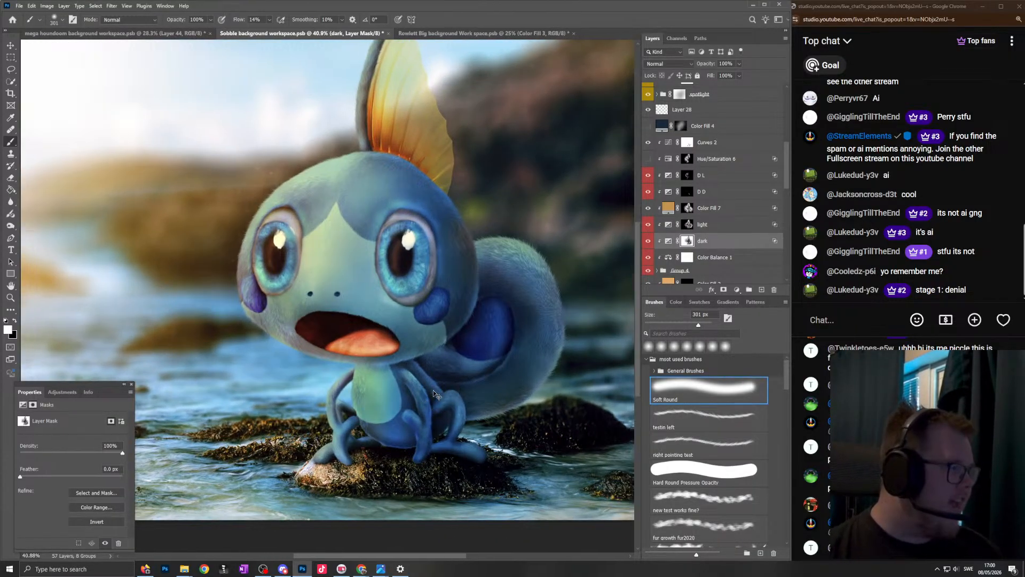
scroll(435, 395, "down", 2)
left_click_drag(435, 395, 451, 395)
scroll(452, 394, "up", 3)
scroll(420, 343, "down", 1)
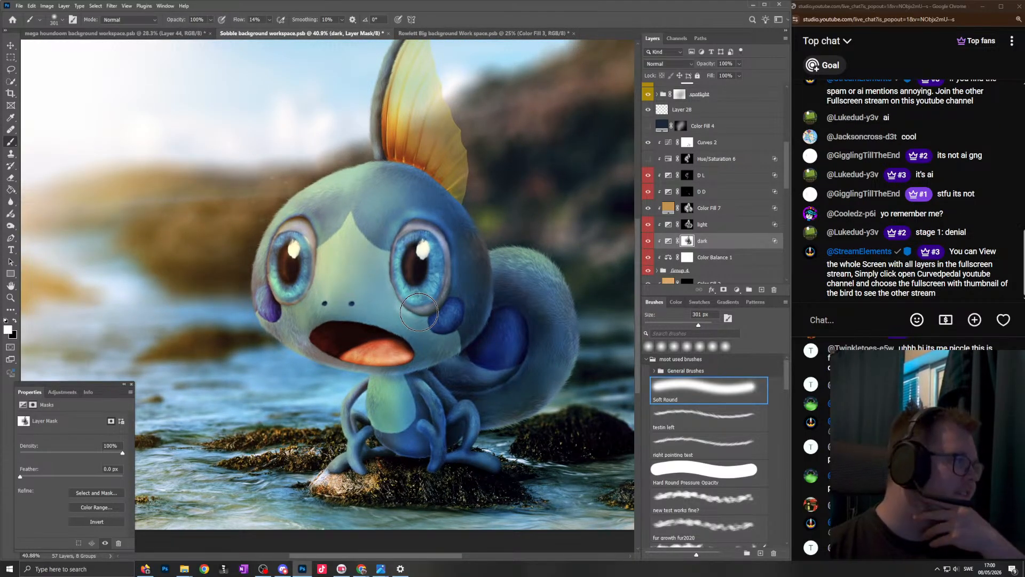
- Review the shading of the head, face and tail against the whole scene at several magnifications
scroll(425, 303, "down", 2)
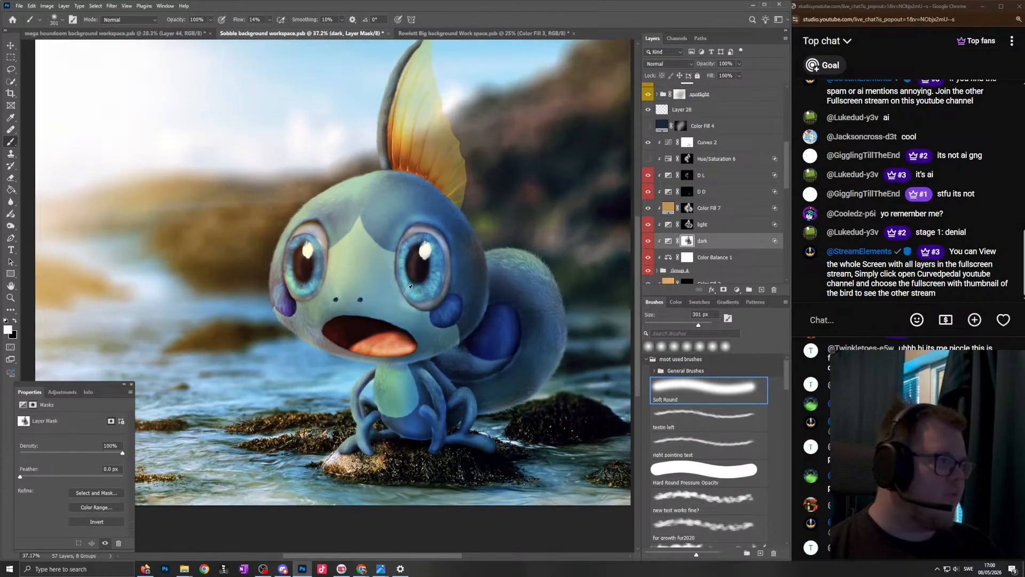
scroll(421, 306, "up", 3)
scroll(403, 310, "down", 2)
scroll(388, 275, "up", 2)
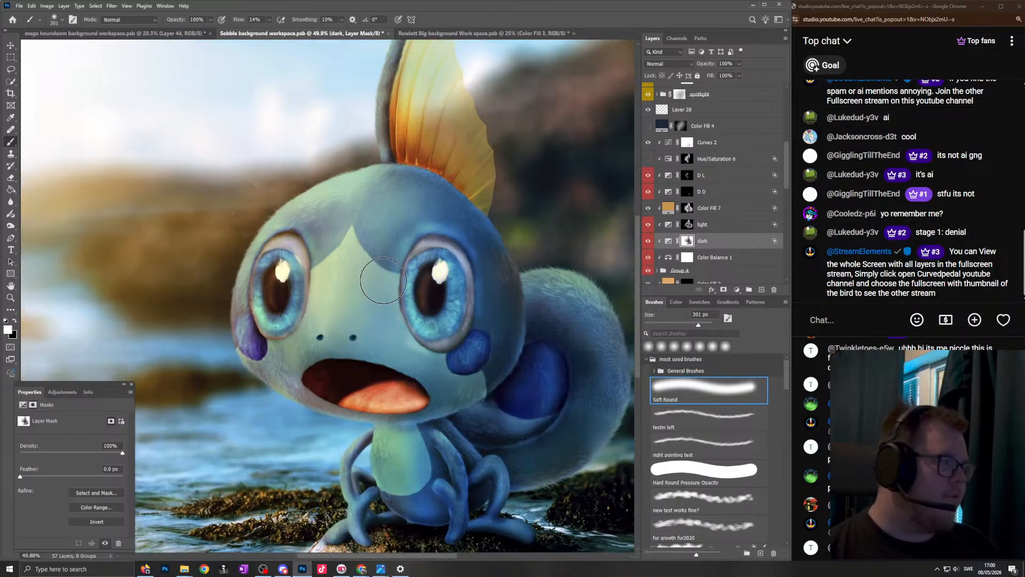
scroll(390, 276, "down", 4)
scroll(424, 291, "up", 3)
scroll(427, 293, "down", 1)
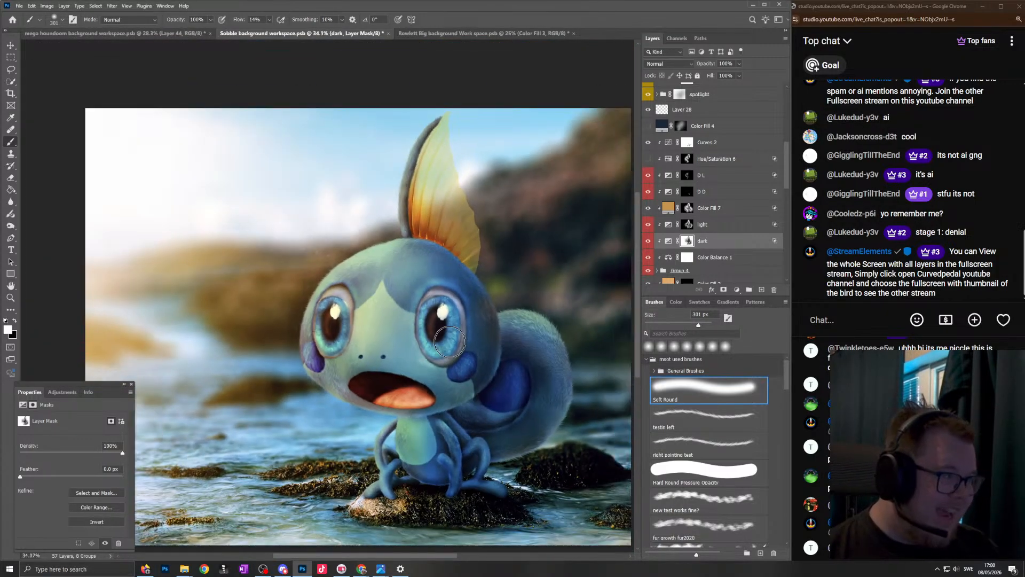
scroll(468, 308, "up", 2)
scroll(474, 330, "down", 2)
scroll(454, 328, "up", 2)
scroll(420, 327, "down", 1)
scroll(409, 342, "up", 1)
scroll(396, 336, "down", 1)
scroll(396, 328, "left", 1)
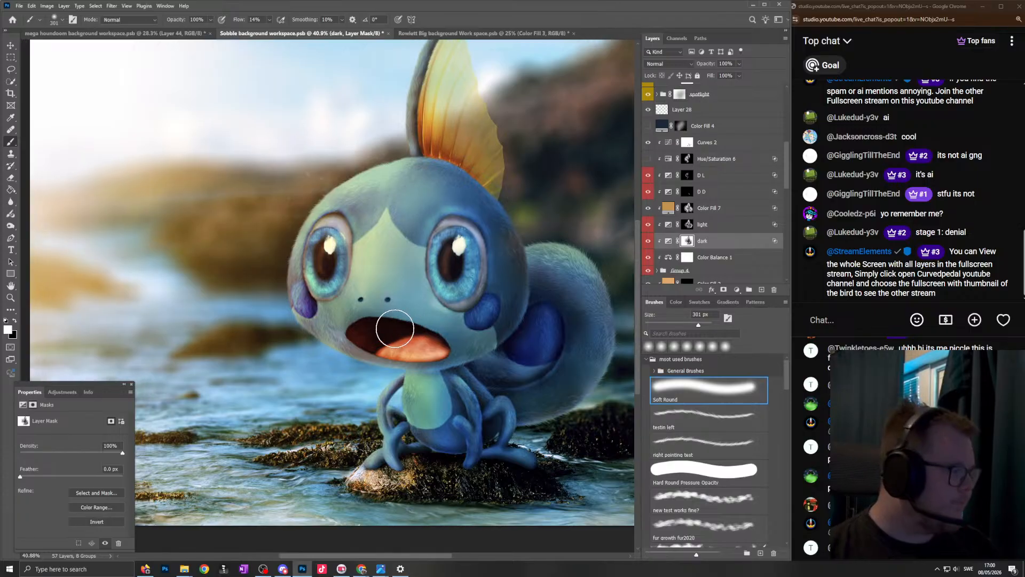
scroll(395, 327, "down", 1)
scroll(396, 322, "down", 2)
scroll(397, 314, "up", 3)
scroll(404, 315, "down", 1)
scroll(404, 315, "down", 1)
scroll(427, 374, "right", 1)
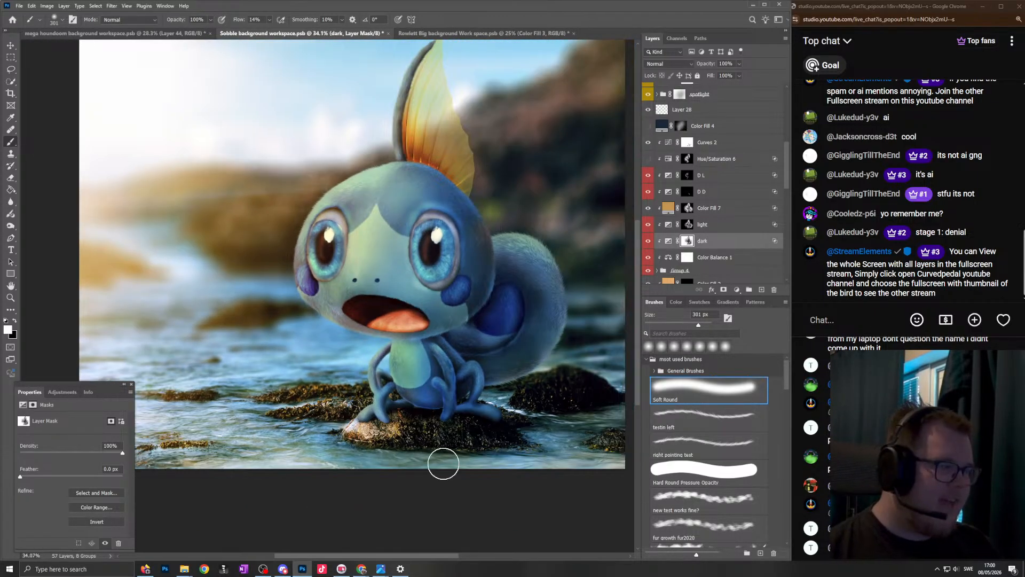
- Switch to the image viewer, browse the finished creature artworks from Espeon through Oshawott and Raichu to Shinx, and return to Photoshop
left_click(387, 572)
left_click(320, 523)
key("Right")
key("Right")
key("Right")
key("Right")
key("Right")
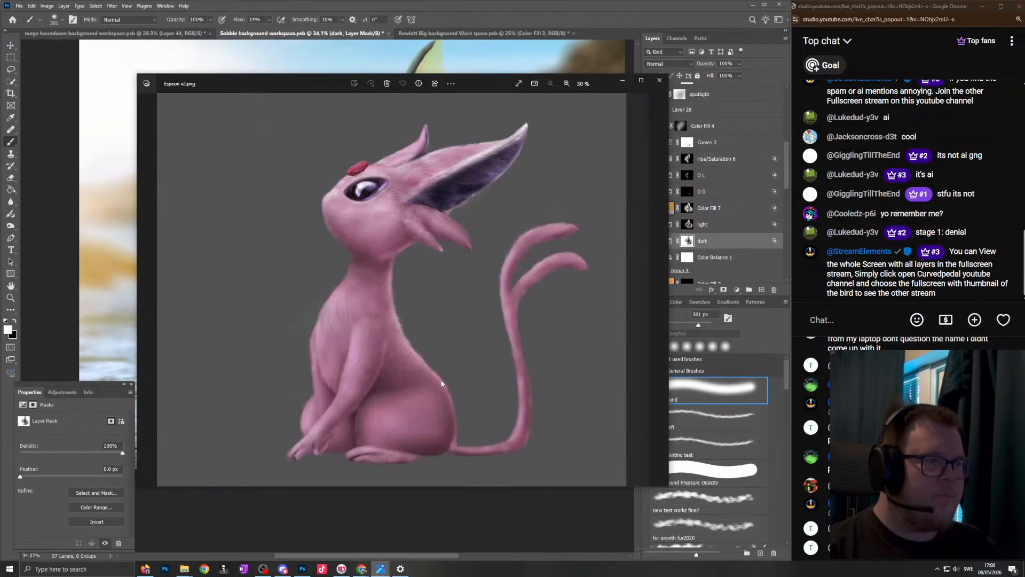
key("Right")
key("Right")
key("Right")
key("Right")
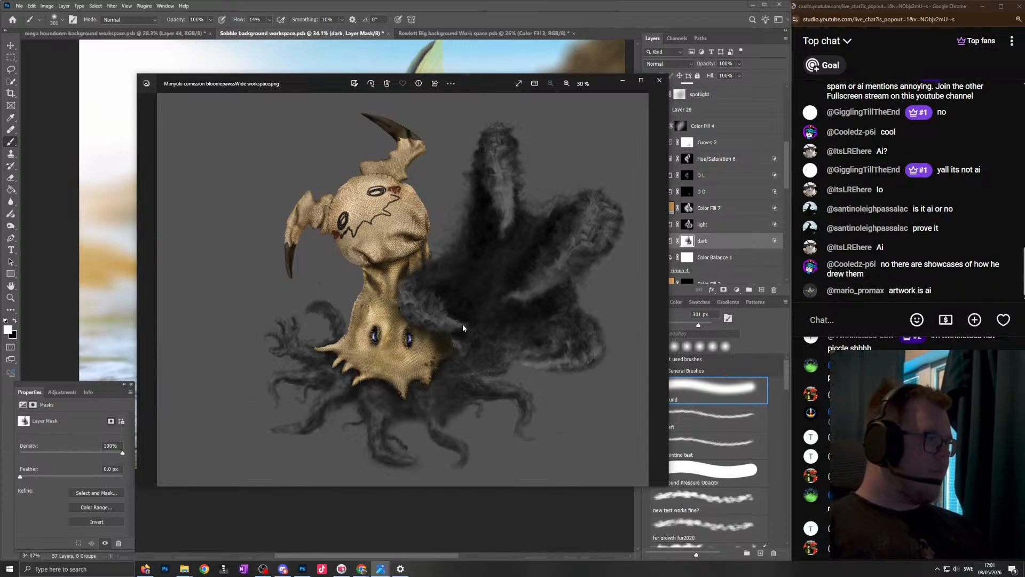
key("Right")
key("Right")
key("Right")
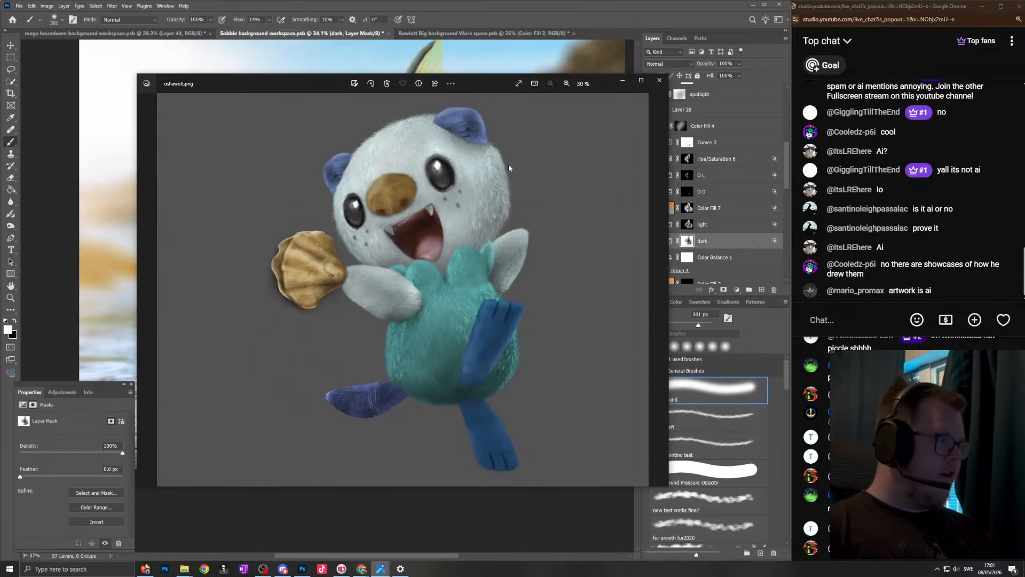
key("Right")
key("Right")
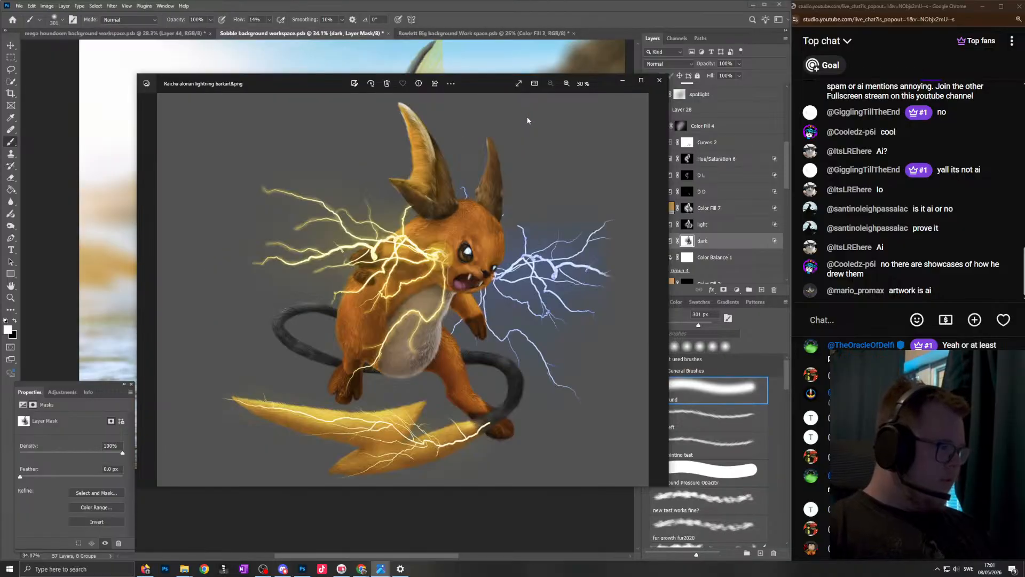
key("Right")
key("Right")
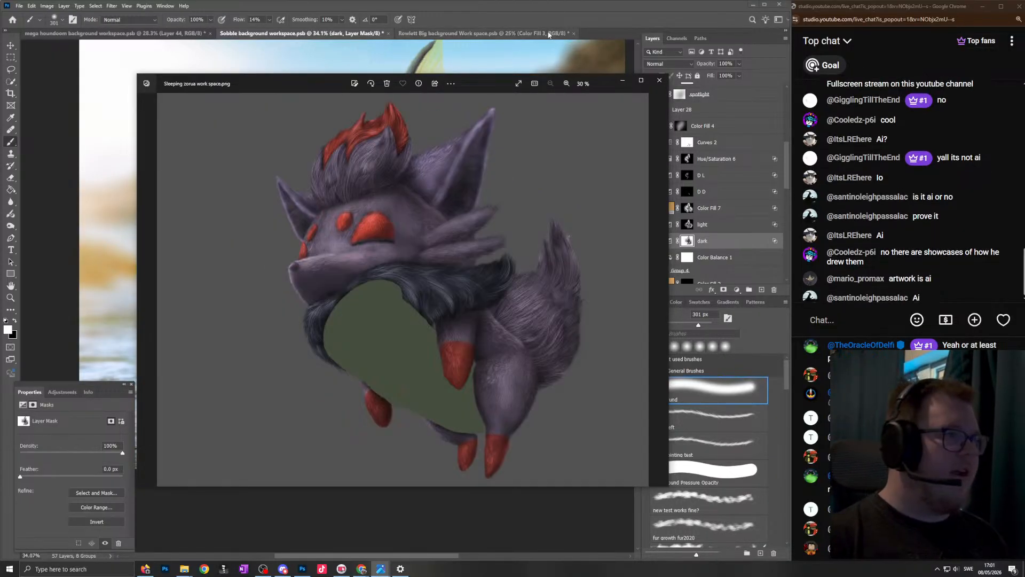
key("Right")
left_click(542, 15)
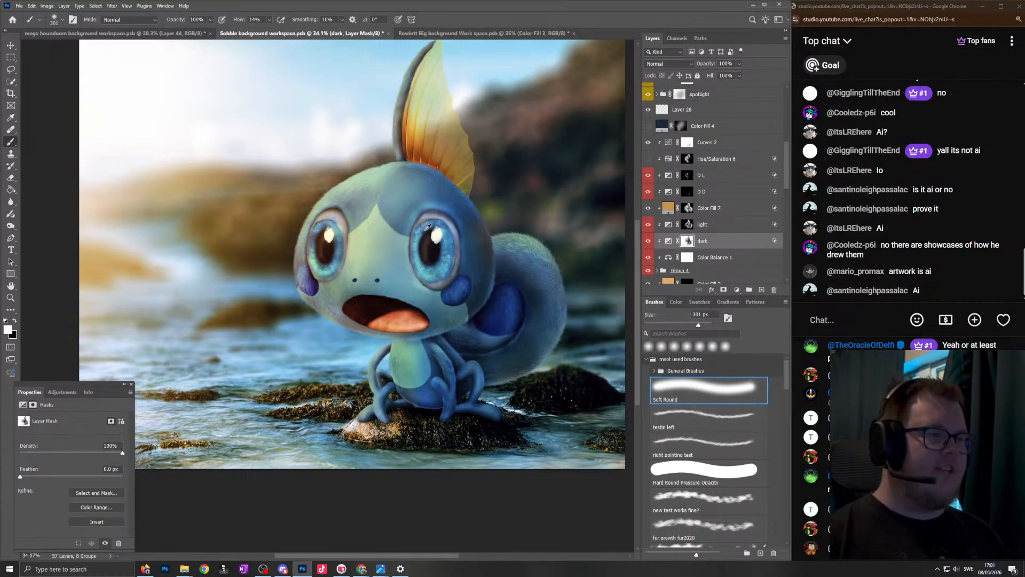
- Review the whole composite from a distance and examine the creature's lower body and the rock up close
scroll(438, 231, "down", 3)
scroll(368, 235, "up", 1)
scroll(367, 235, "down", 1)
scroll(368, 235, "down", 1)
scroll(357, 233, "down", 1)
scroll(352, 231, "up", 1)
scroll(352, 230, "down", 1)
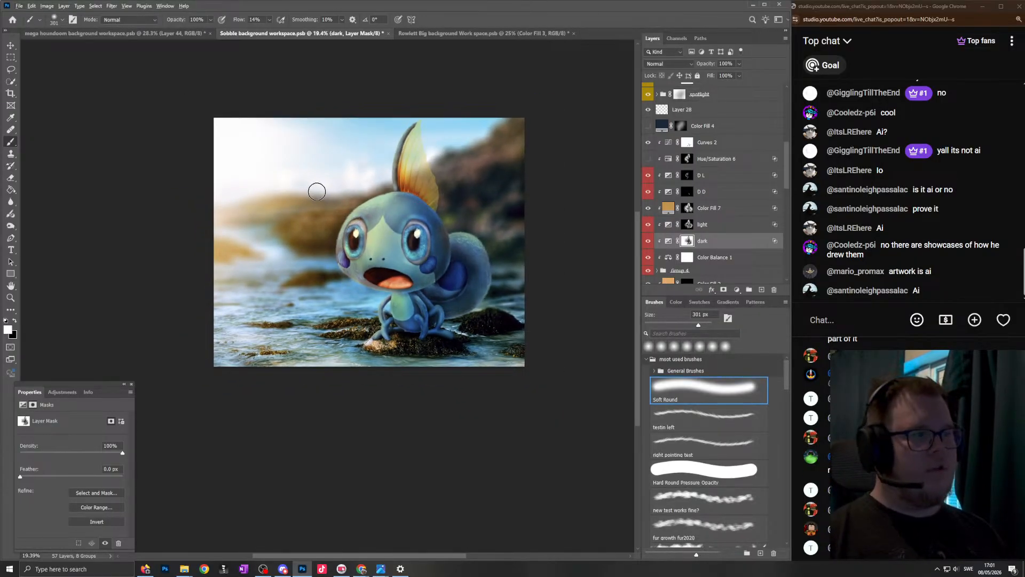
scroll(398, 360, "up", 4)
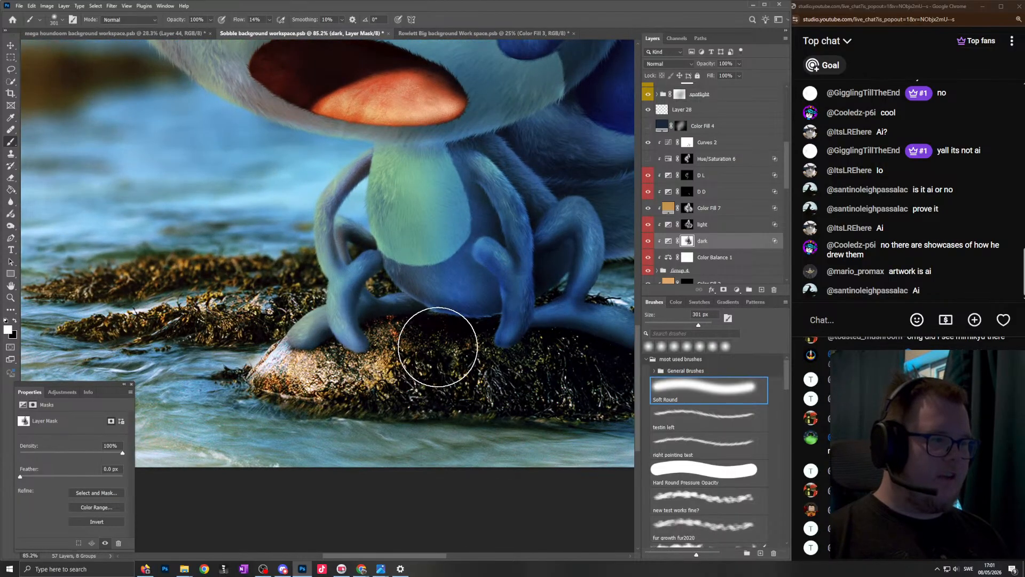
- Select the background's "Dark" layer mask and paint black over the sunlit part of the rock with the soft brush at 277 px
scroll(480, 320, "down", 1)
scroll(775, 188, "down", 6)
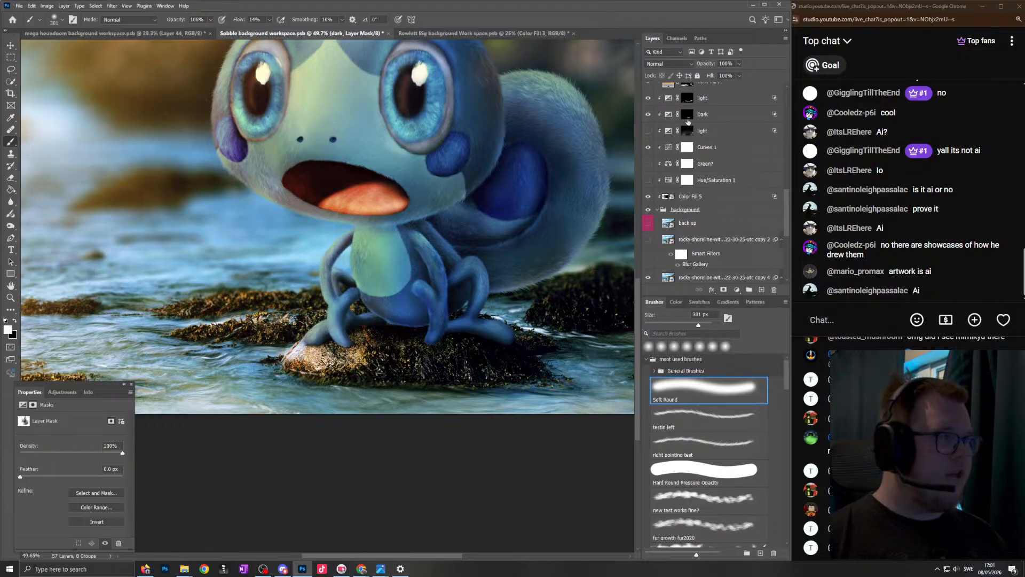
left_click(688, 122)
scroll(421, 330, "up", 3)
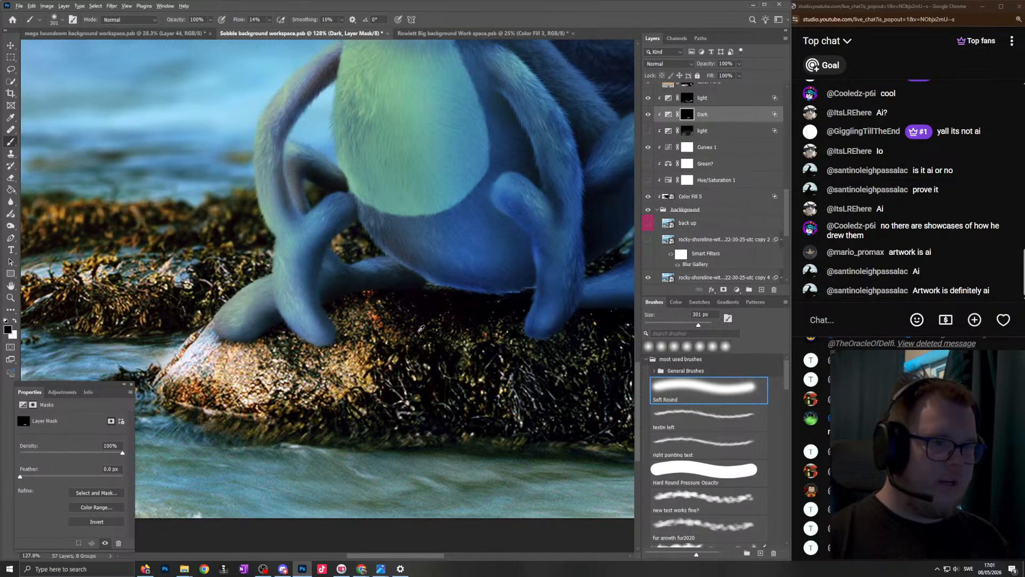
mouse_move(446, 323)
left_mouse_down()
mouse_move(390, 325)
mouse_move(401, 323)
left_mouse_up()
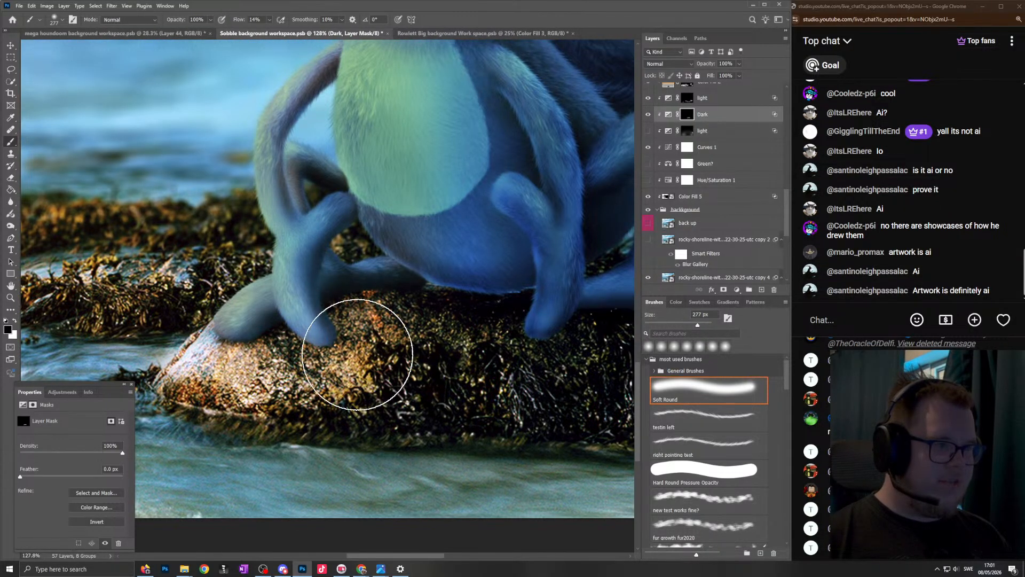
left_click_drag(358, 355, 309, 372)
- Touch up the "Dark" mask around the rock with white and black, setting the soft brush to 305 px
scroll(294, 366, "down", 3)
scroll(307, 345, "left", 2)
key("x")
left_click_drag(338, 340, 340, 337)
scroll(358, 369, "down", 4)
key("x")
left_click_drag(416, 351, 435, 354)
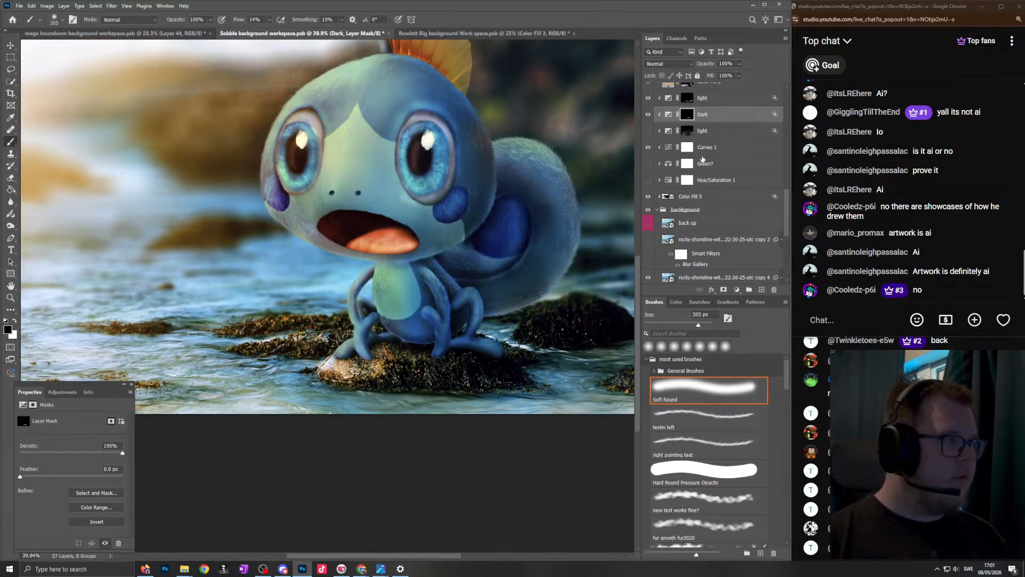
- Select the "light" mask above "Dark" and paint white on the seaweed rock near the creature's feet with the soft brush at 167 px
left_click(689, 99)
key("x")
scroll(513, 355, "up", 6)
left_click_drag(501, 396, 485, 401)
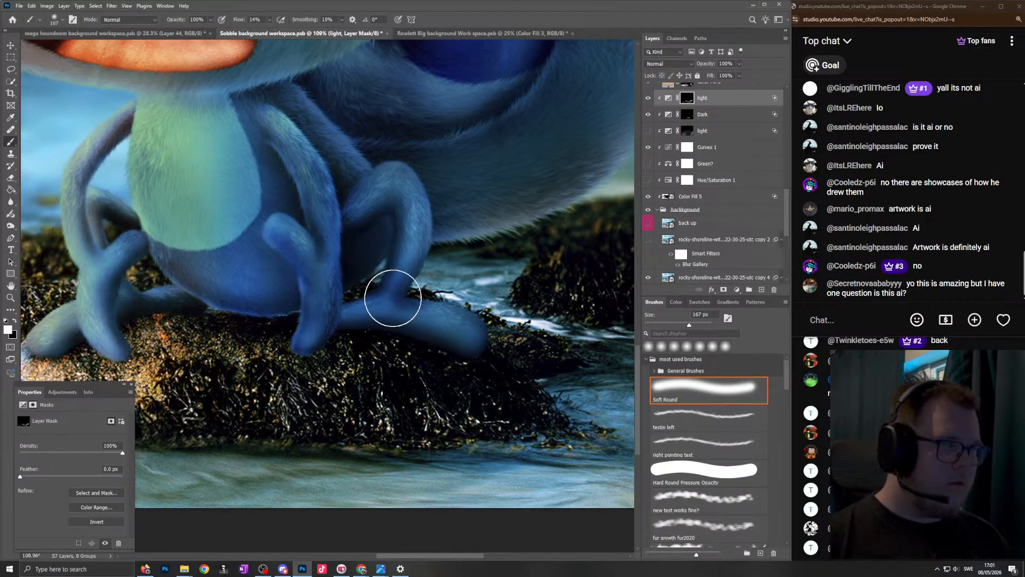
scroll(445, 294, "down", 6)
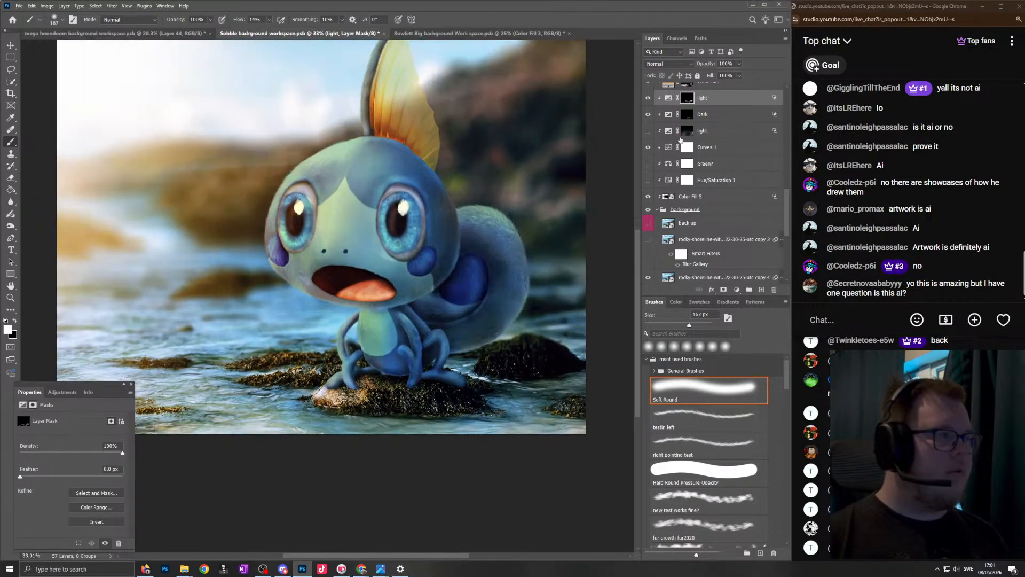
- Toggle the visibility of Color Fill 2 to compare the whole scene with and without its warm light
scroll(679, 141, "up", 2)
left_click(647, 122)
scroll(444, 222, "down", 3)
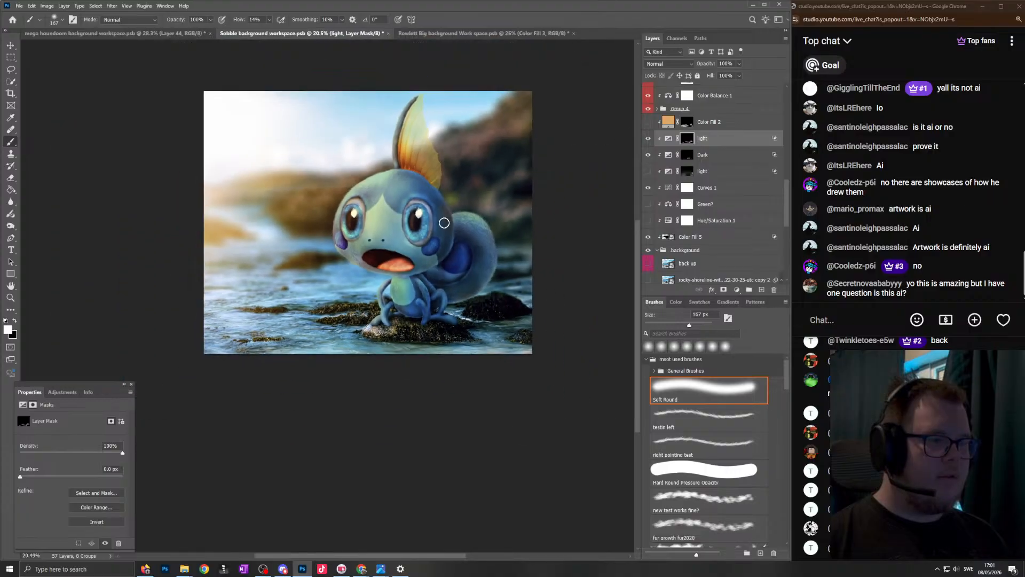
left_click(647, 171)
left_click(648, 122)
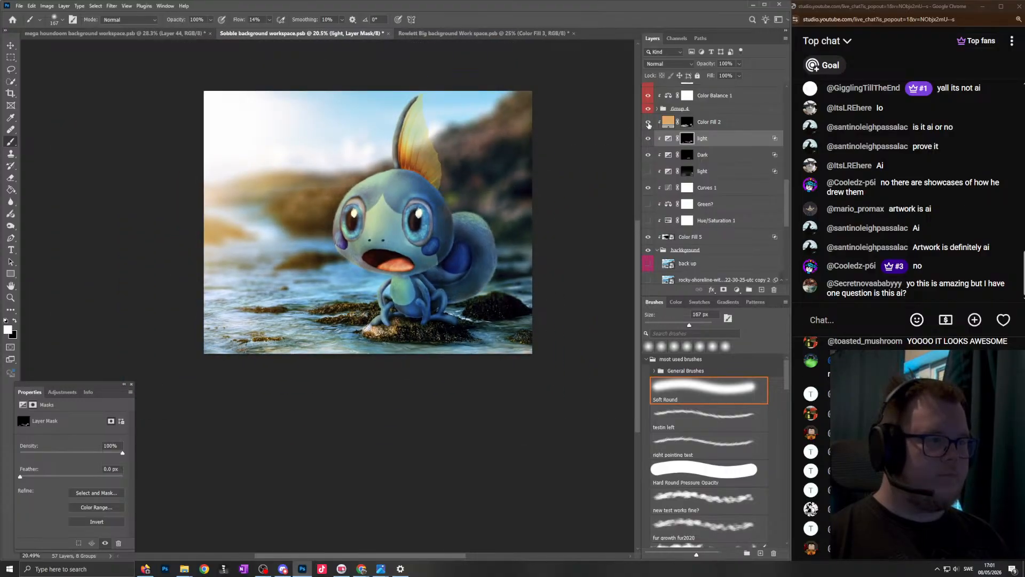
- Select the Color Fill 2 mask and adjust the warm light over the water and rocks in white and black, with soft brushes of 1192, 1319 and 665 px
left_click(687, 122)
key("x")
mouse_move(324, 323)
left_mouse_down()
mouse_move(378, 322)
mouse_move(363, 299)
left_mouse_up()
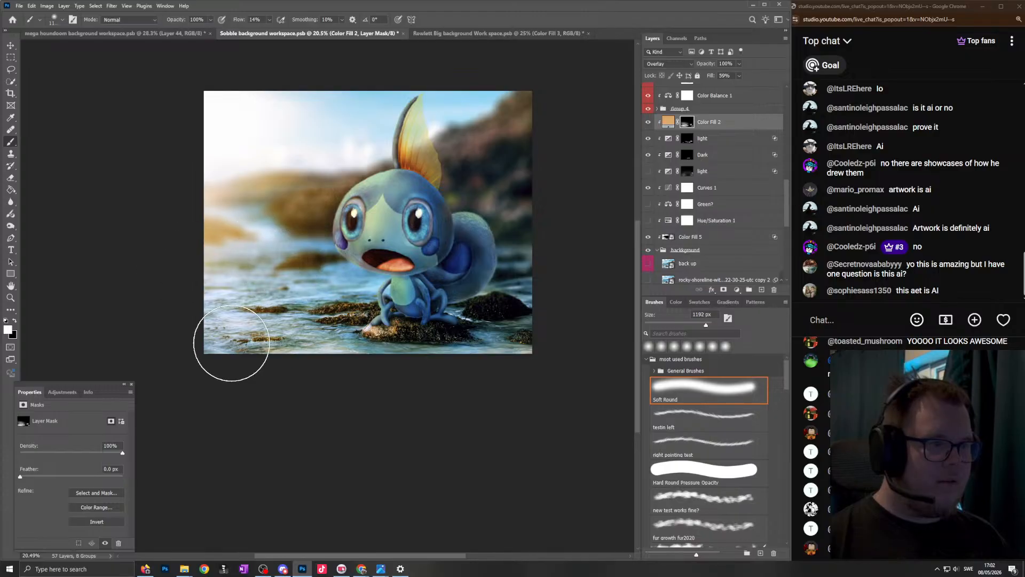
key("x")
scroll(446, 316, "down", 2)
left_click_drag(396, 331, 404, 329)
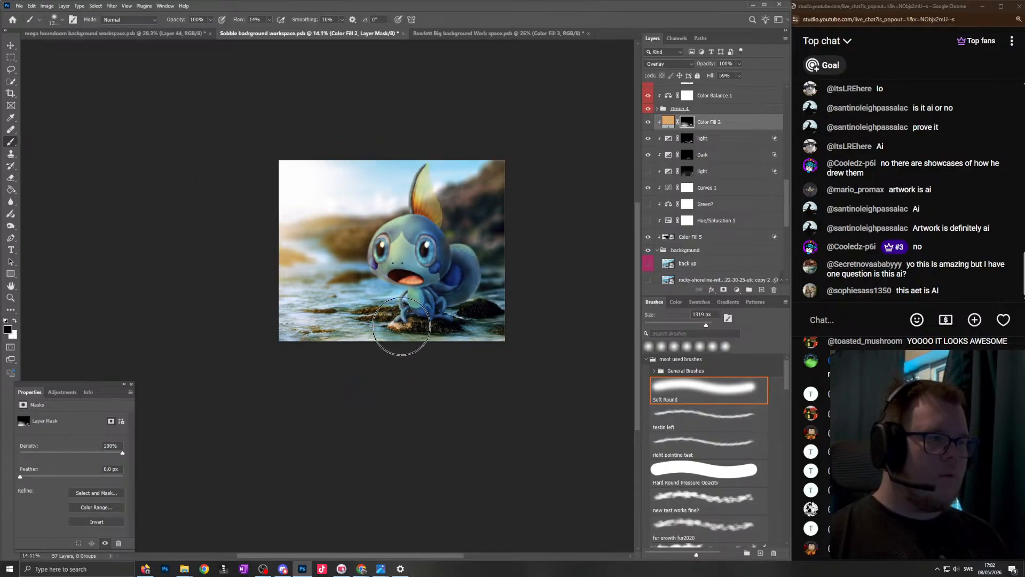
scroll(479, 318, "up", 2)
key("x")
left_click_drag(492, 304, 456, 304)
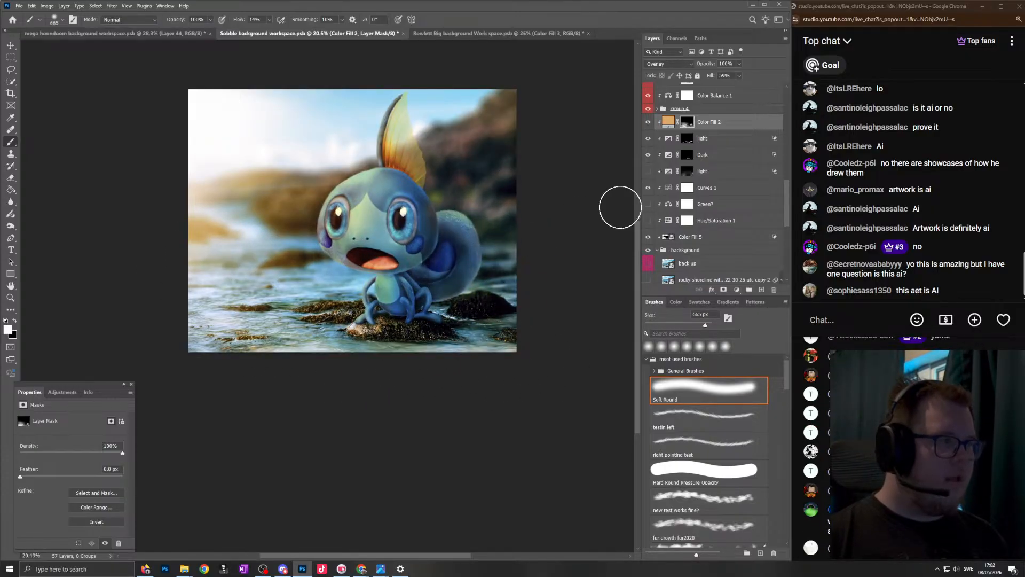
- Duplicate the "light" exposure layer, delete the copy's mask and add a new black mask to it
left_click(693, 137)
key("ctrl+j")
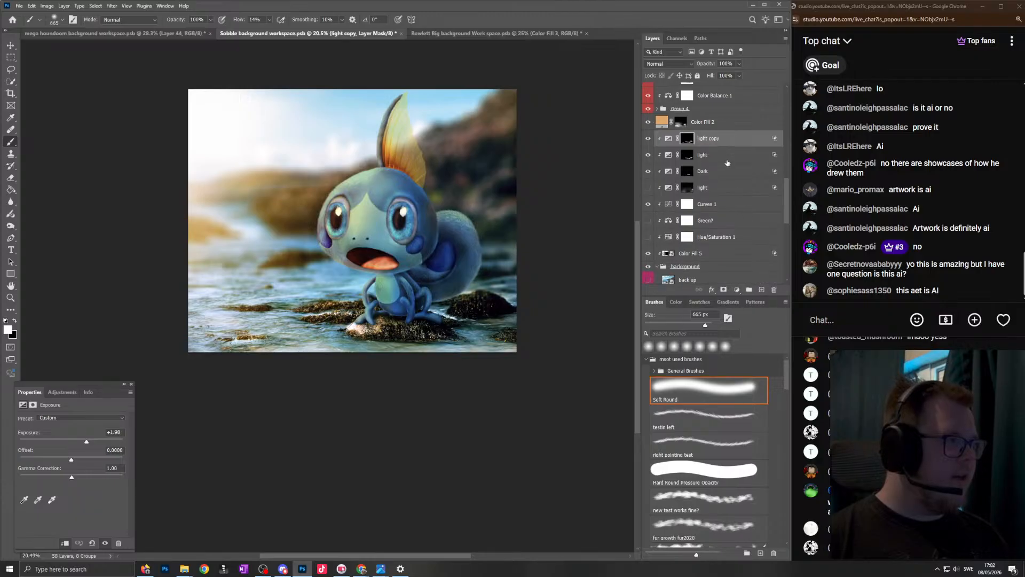
left_click(717, 130, "alt")
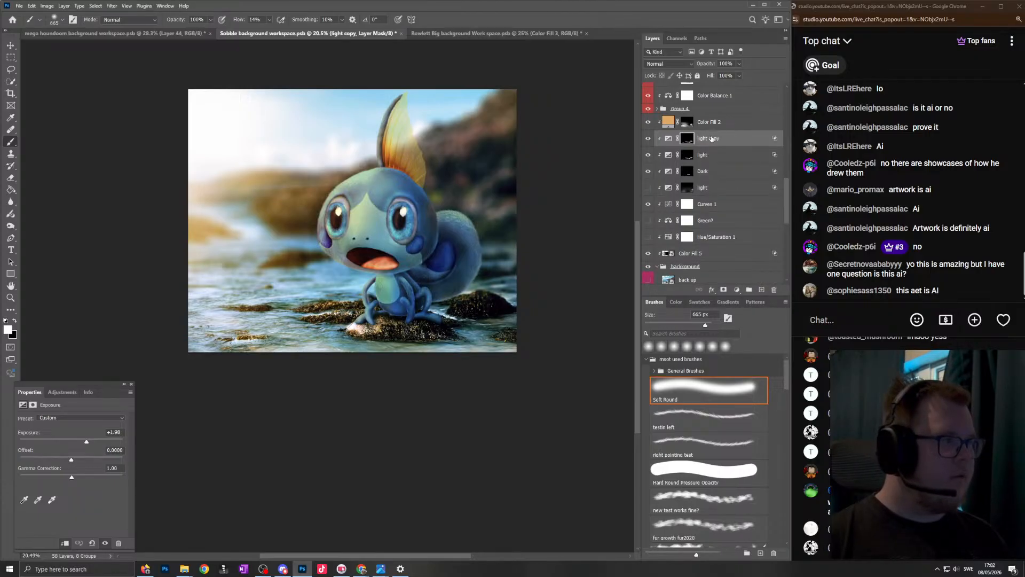
right_click(687, 138)
left_click(716, 156)
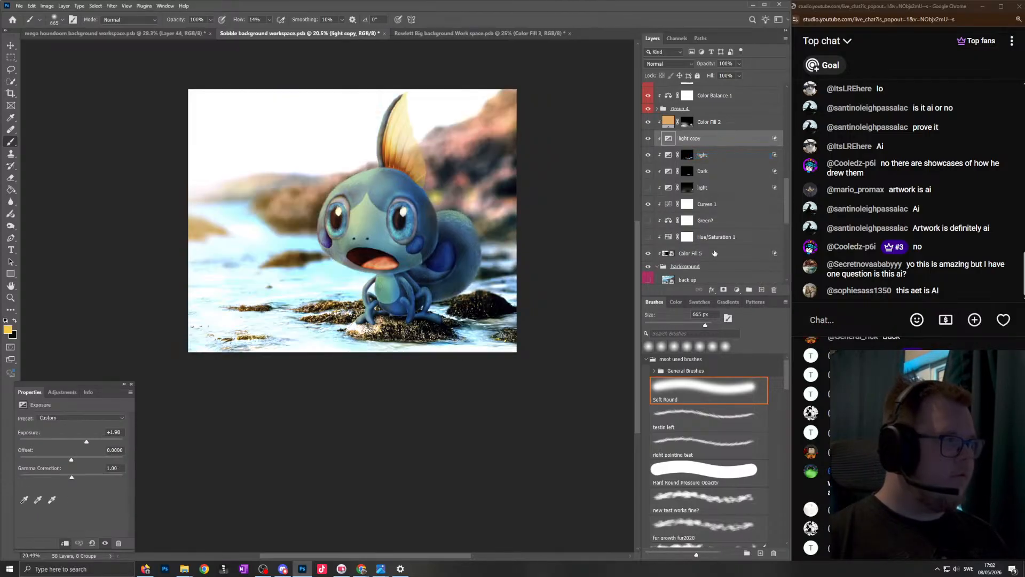
left_click(722, 293, "alt")
key("d")
- Paint white in the "light copy" mask over the seaweed rock beneath the creature with the soft brush at 179 px
scroll(451, 371, "up", 5)
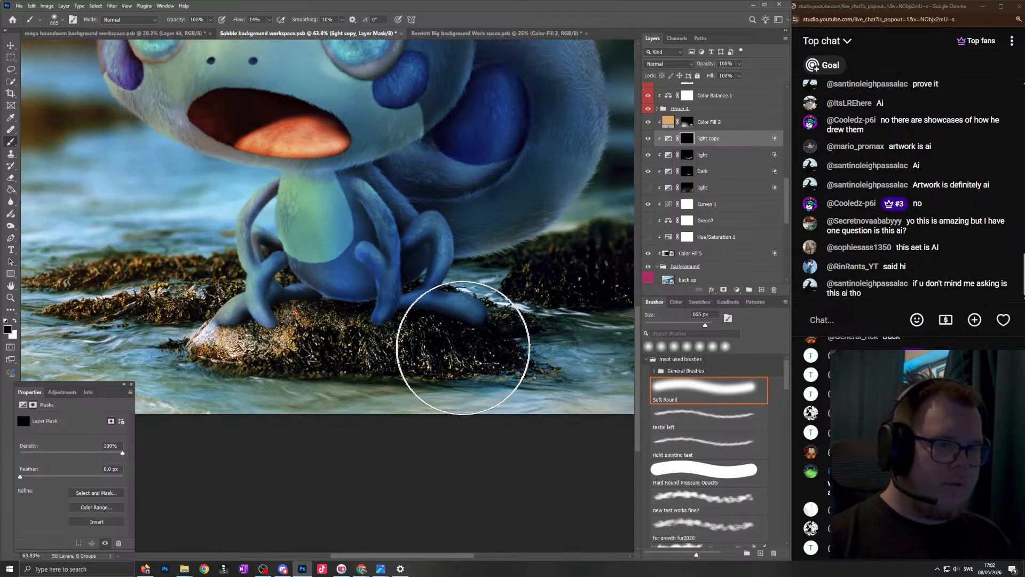
scroll(463, 348, "up", 2)
key("bracketleft")
key("bracketleft")
key("bracketleft")
key("bracketleft")
key("bracketleft")
key("x")
mouse_move(510, 356)
left_mouse_down()
mouse_move(447, 353)
mouse_move(451, 346)
mouse_move(423, 325)
mouse_move(434, 314)
mouse_move(337, 348)
mouse_move(361, 327)
left_mouse_up()
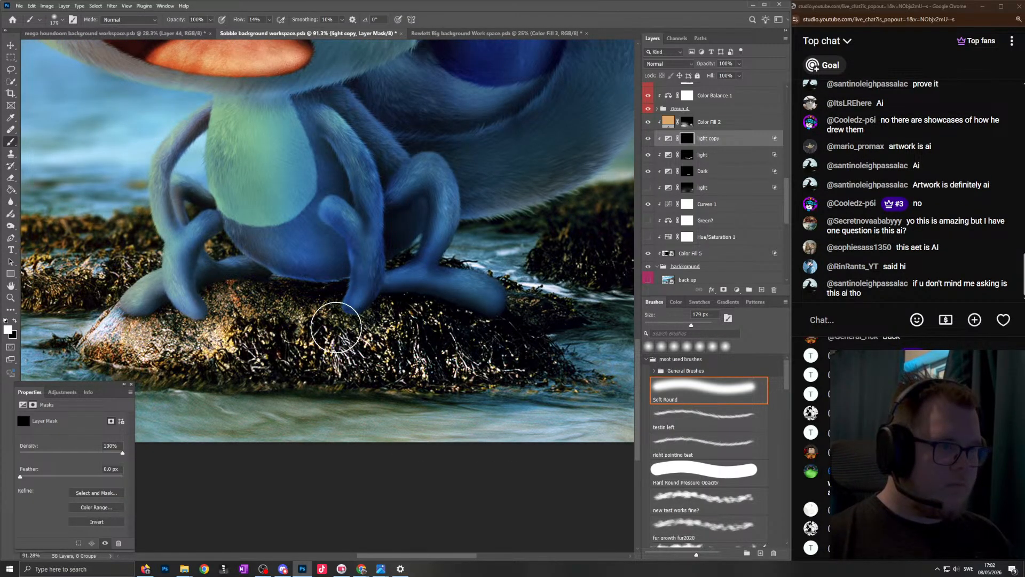
scroll(345, 279, "down", 3)
scroll(471, 270, "down", 1)
scroll(472, 278, "up", 4)
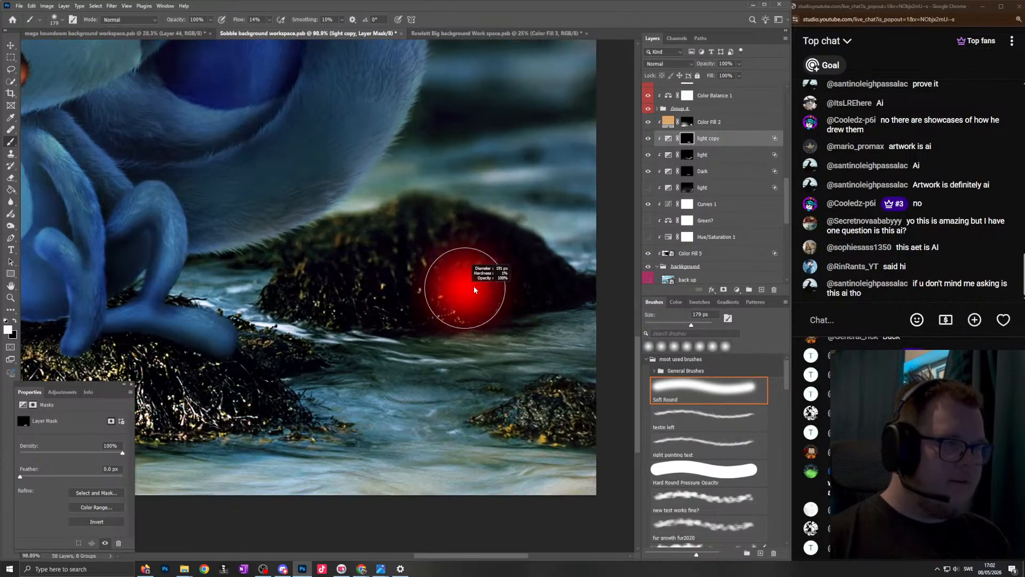
- Brighten the rocks behind the tail and near the image's lower corner in the "light copy" mask, using the soft brush at 276 px
left_click_drag(473, 287, 505, 284)
left_click_drag(528, 278, 532, 282)
mouse_move(295, 247)
left_mouse_down()
mouse_move(312, 285)
mouse_move(514, 304)
mouse_move(559, 295)
left_mouse_up()
left_click_drag(595, 435, 577, 422)
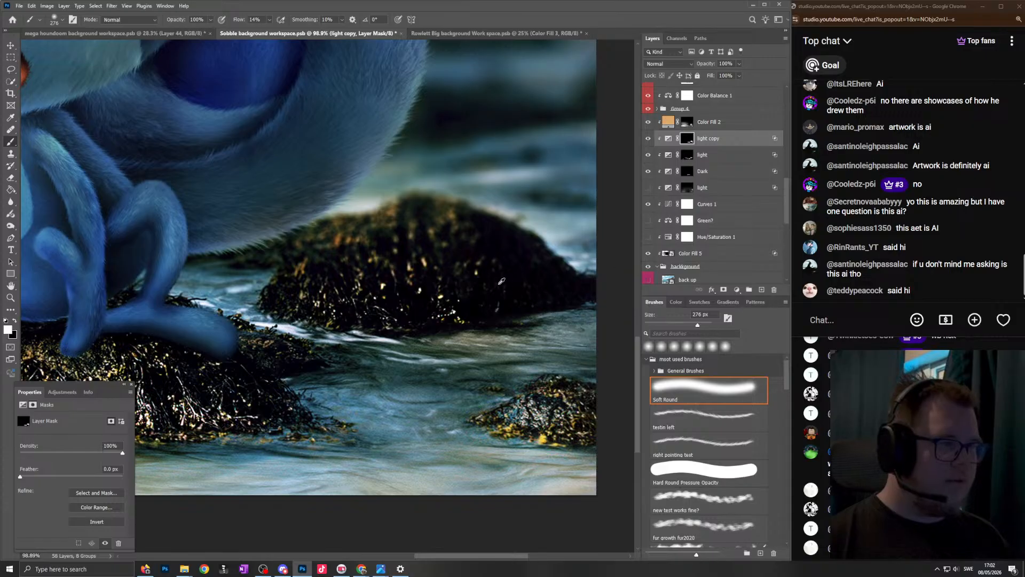
scroll(496, 284, "down", 3)
- Brighten the seaweed patches in the water beside the creature in the "light copy" mask, with the soft brush at 107 px and 227 px
scroll(239, 277, "up", 3)
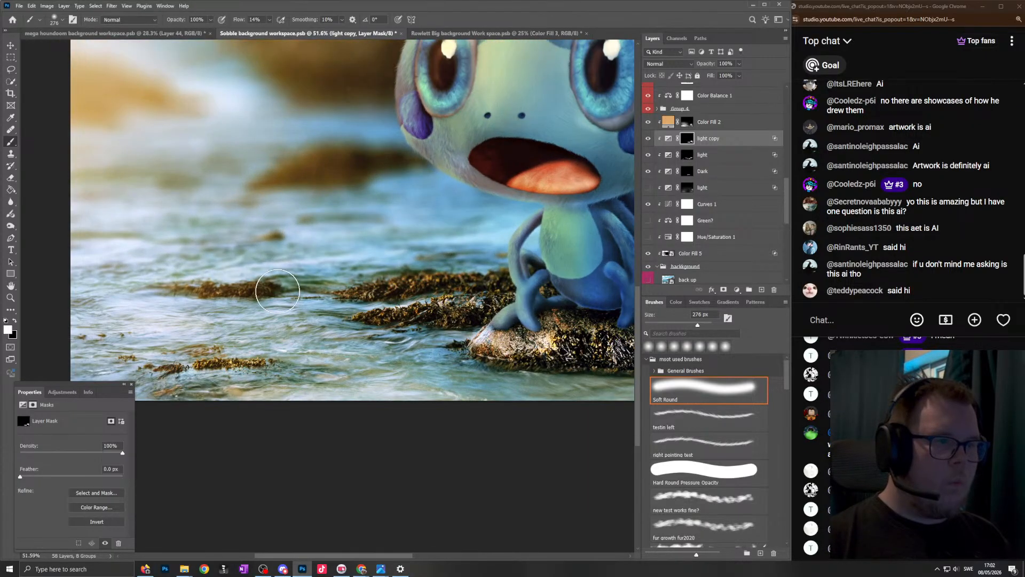
scroll(238, 277, "up", 3)
left_click_drag(331, 290, 205, 293)
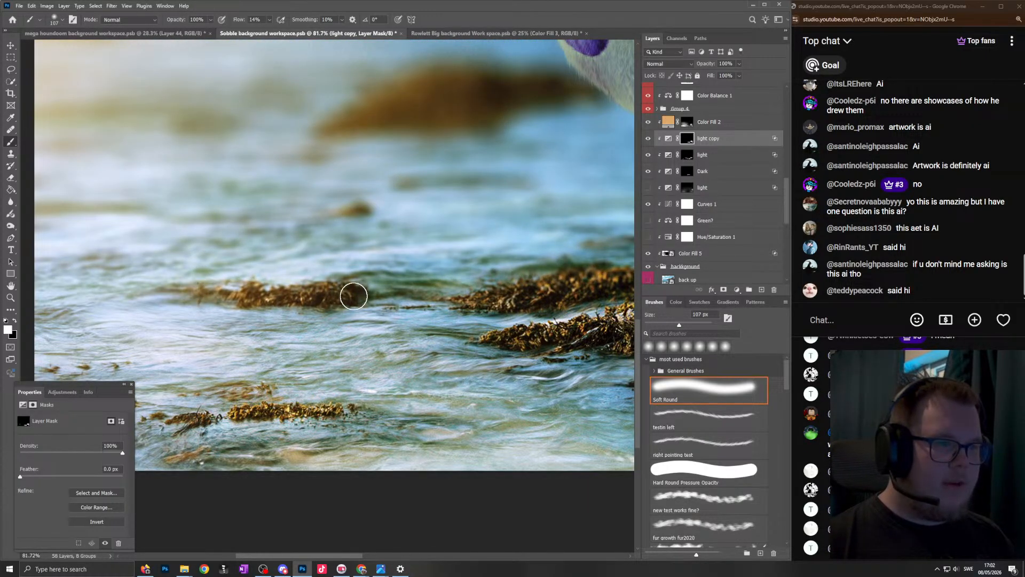
scroll(352, 333, "down", 7)
left_click_drag(398, 346, 407, 334)
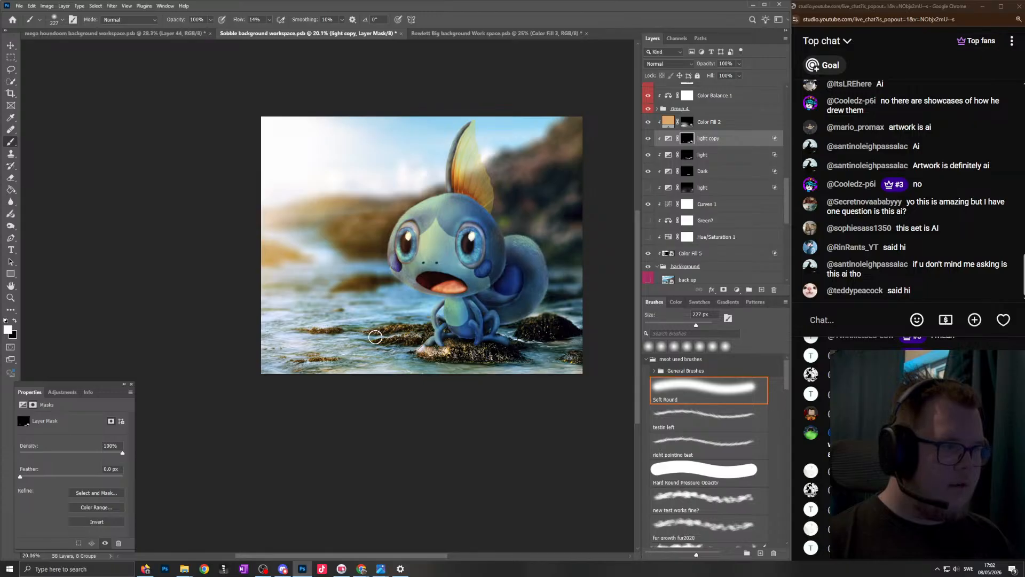
- Brighten the blurred cliffs and hills behind the creature in the "light copy" mask with large soft brushes of 1103 and 1052 px, ending on black
scroll(327, 288, "down", 1)
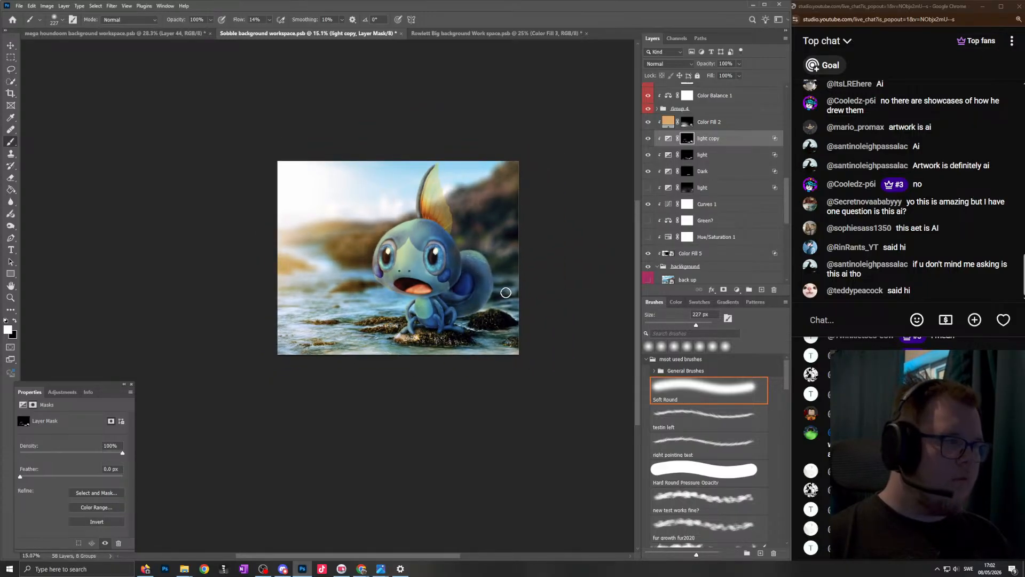
left_click_drag(483, 222, 491, 210)
scroll(257, 227, "down", 2)
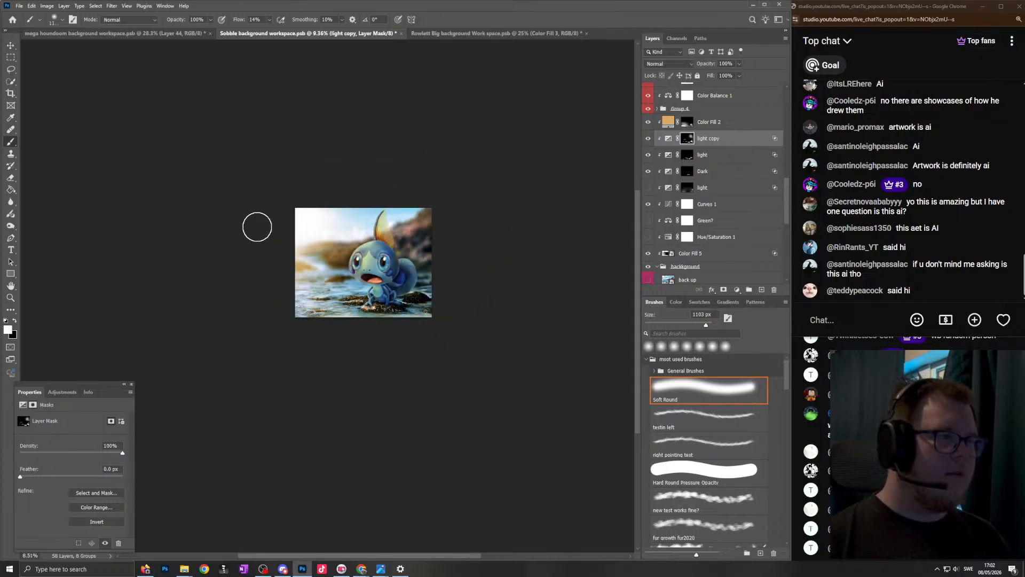
key("x")
scroll(298, 221, "up", 2)
scroll(482, 250, "up", 1)
key("x")
left_click_drag(488, 222, 453, 198)
left_click_drag(318, 262, 229, 262)
scroll(330, 258, "down", 1)
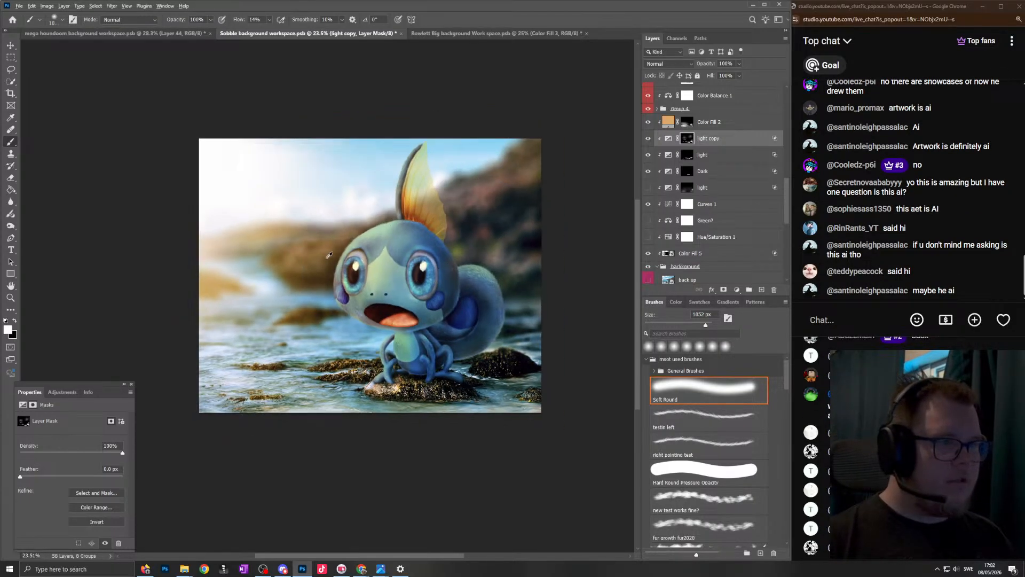
scroll(324, 336, "up", 1)
key("x")
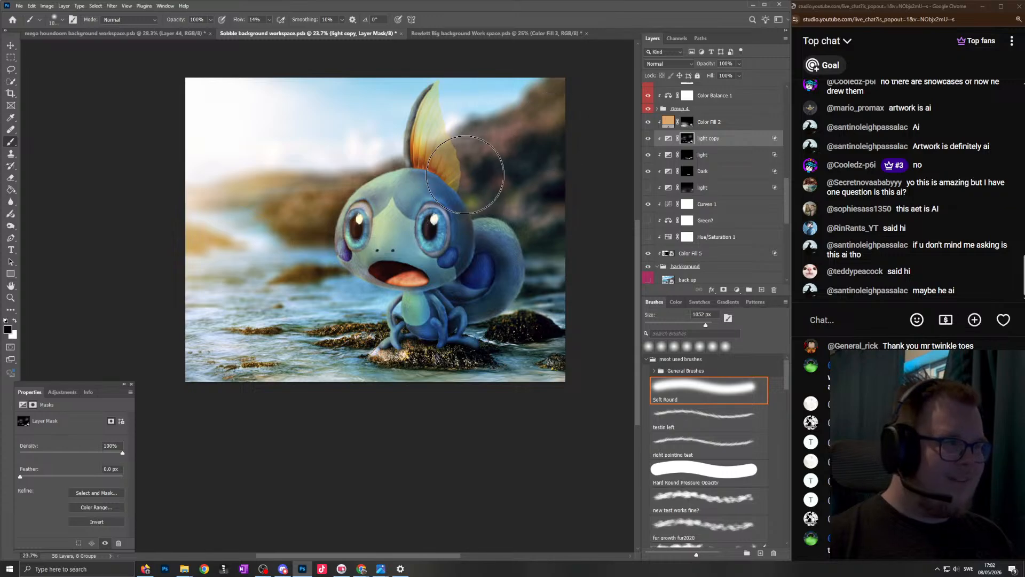
scroll(481, 187, "down", 1)
scroll(400, 270, "up", 2)
scroll(400, 270, "up", 2)
scroll(430, 251, "down", 1)
scroll(430, 251, "up", 1)
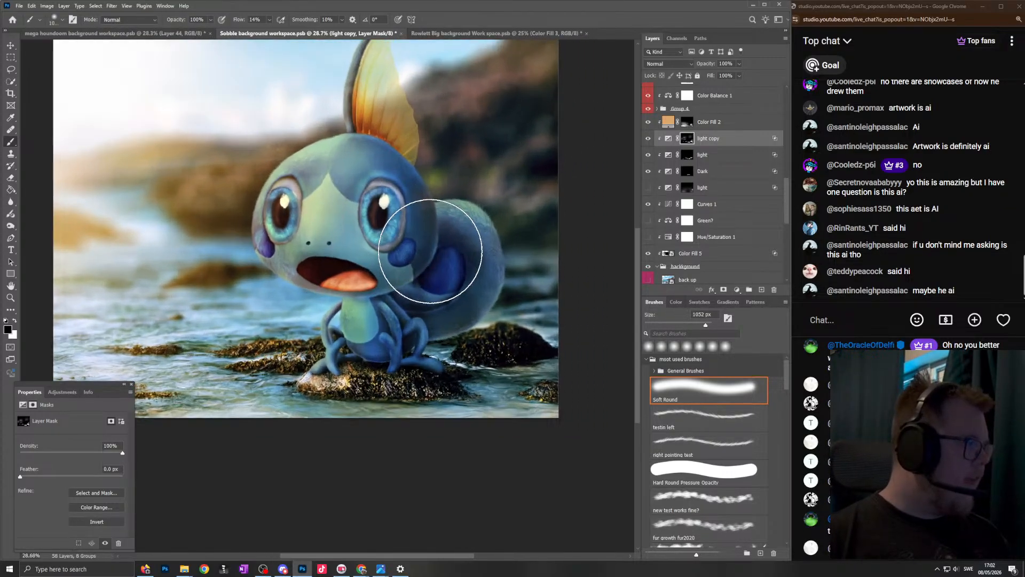
- Post discord.gg/curvedpedal in the YouTube live chat and pin that message
type("discord.gg/curv")
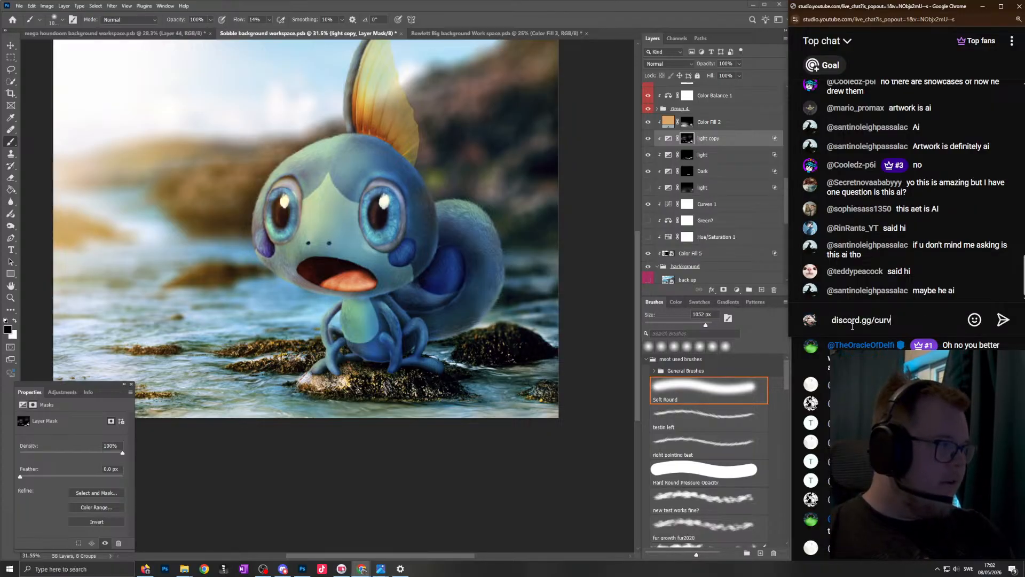
type("edpedal")
key("ctrl+a")
key("Return")
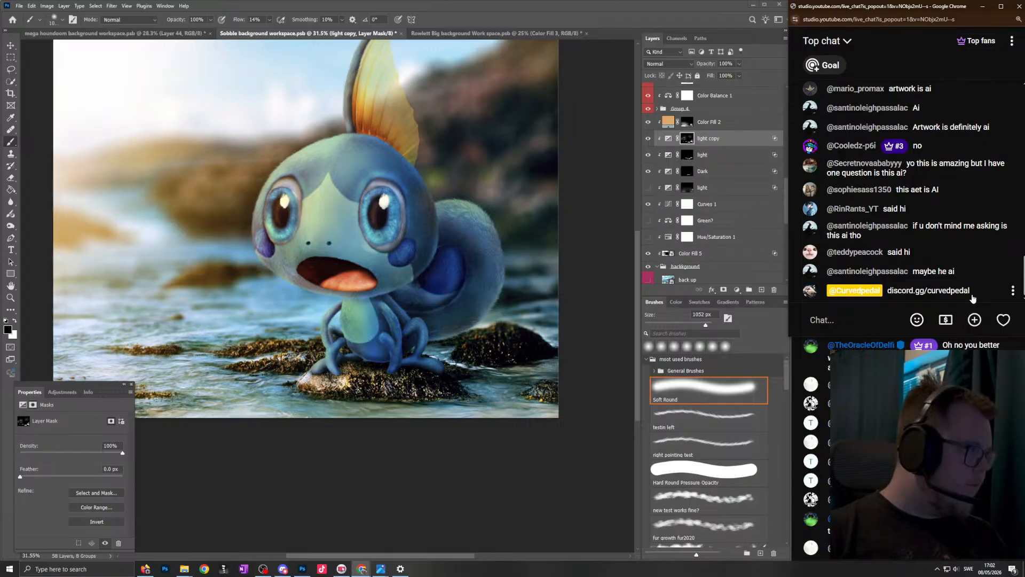
left_click(1013, 289)
left_click(945, 264)
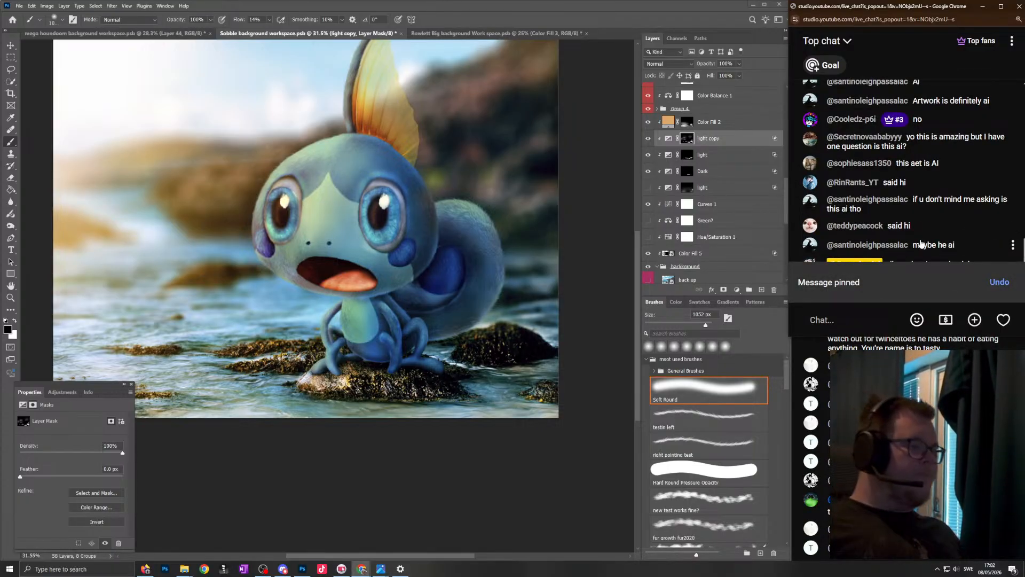
scroll(335, 185, "up", 2)
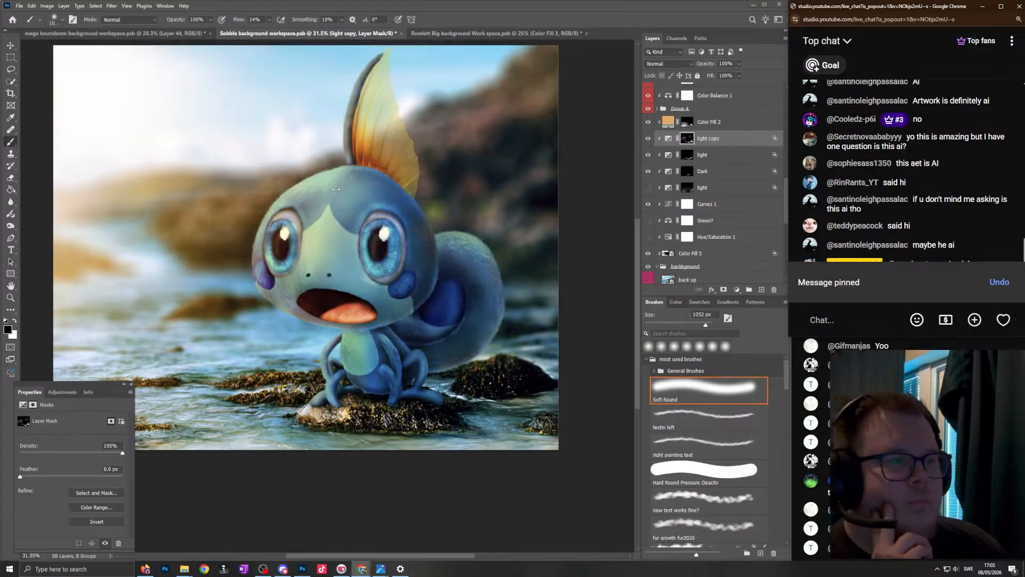
scroll(326, 223, "down", 3)
scroll(339, 205, "up", 3)
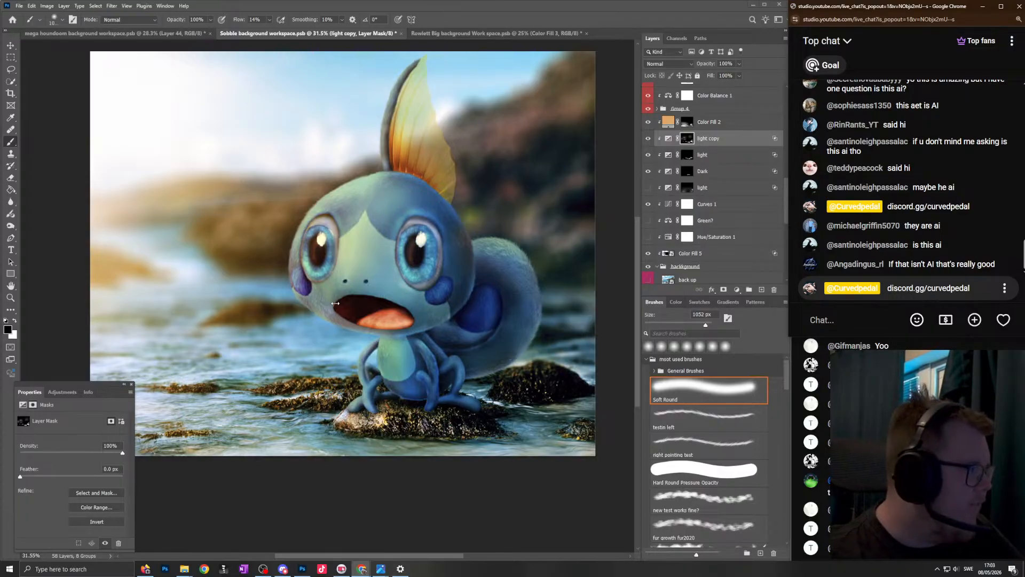
- Switch to the Photos image viewer and browse the finished creature artworks as far as "testing ghastly egg.png"
mouse_move(381, 568)
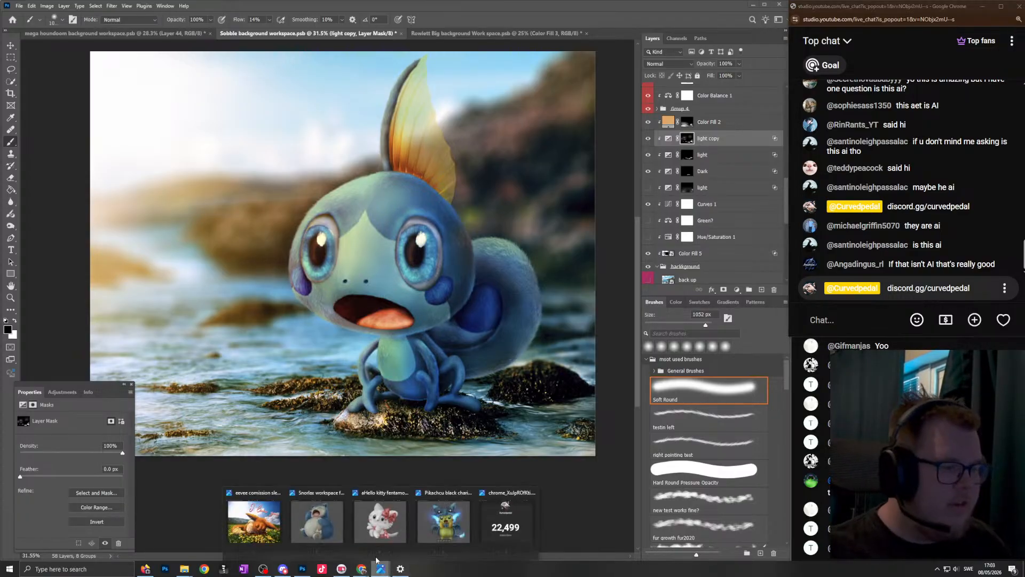
left_click(280, 513)
key("Right")
key("Right")
key("Right")
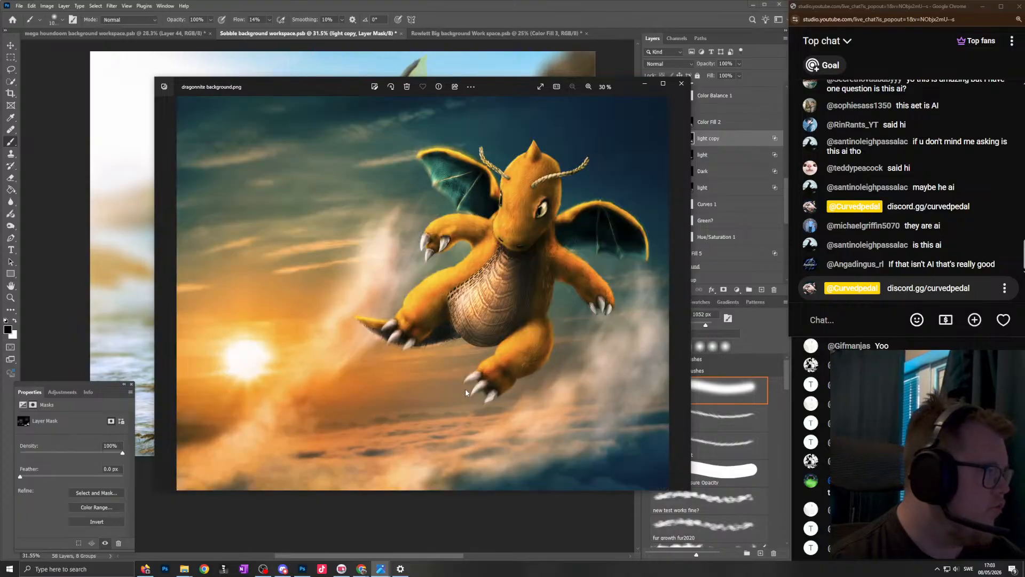
key("Right")
key("Right")
key("Right")
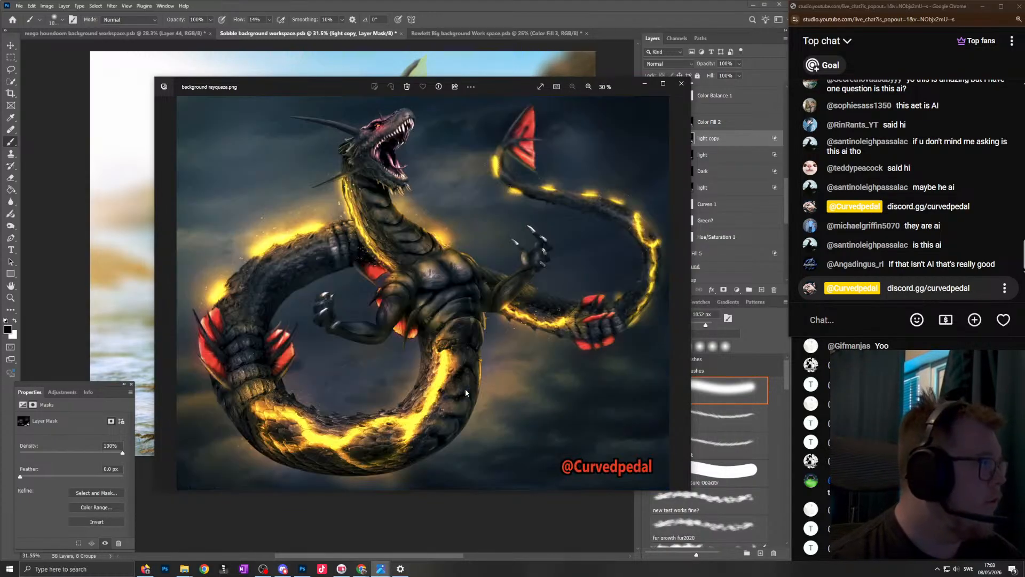
key("Right")
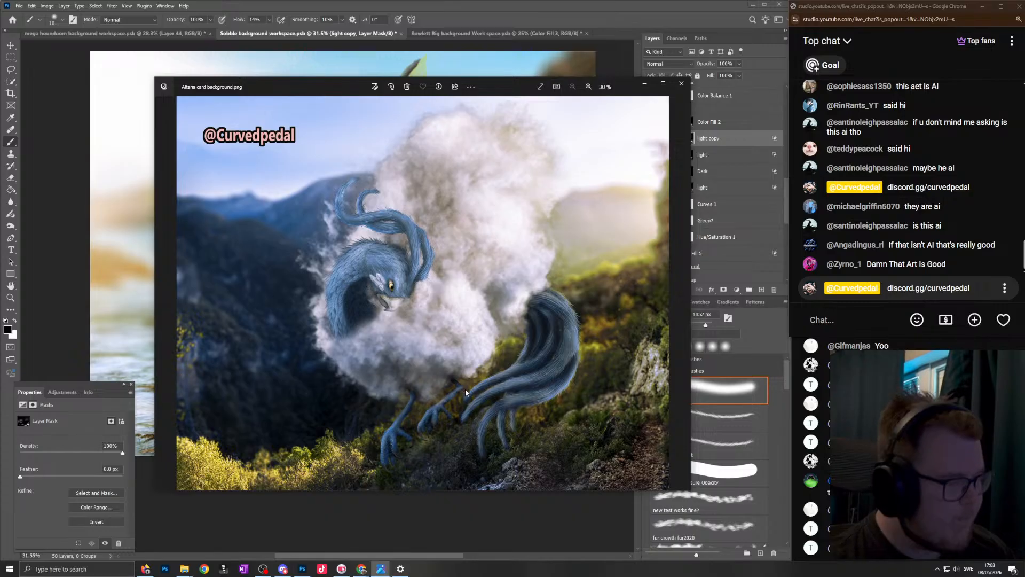
key("Right")
key("Right")
key("Right")
key("Right")
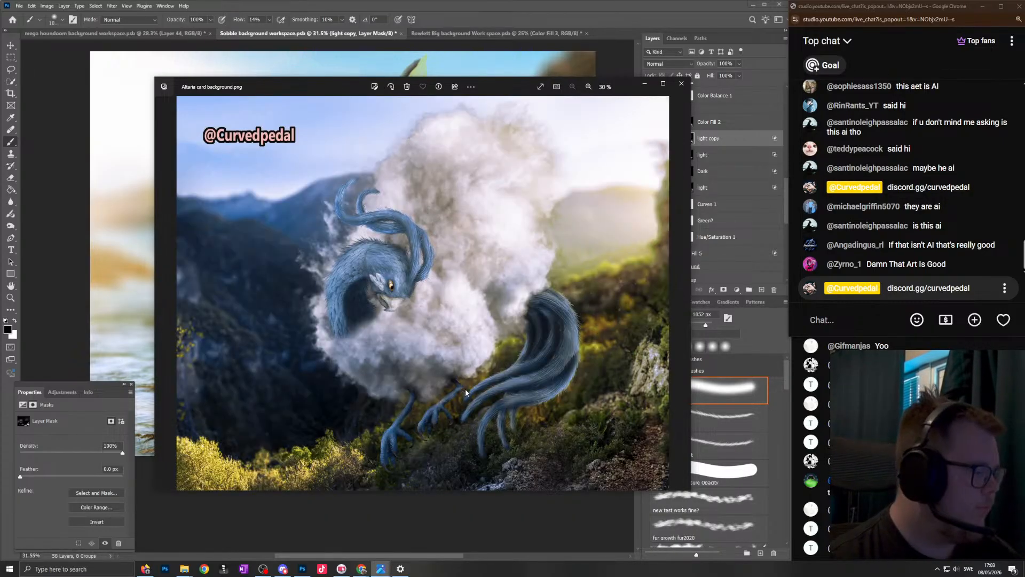
key("Right")
key("Right")
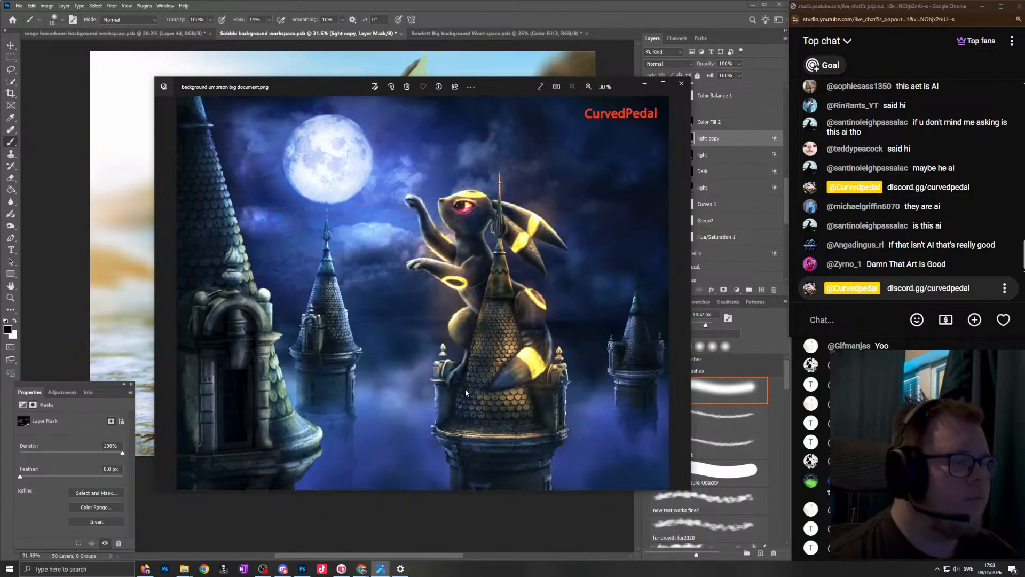
key("Right")
key("Right")
key("Right")
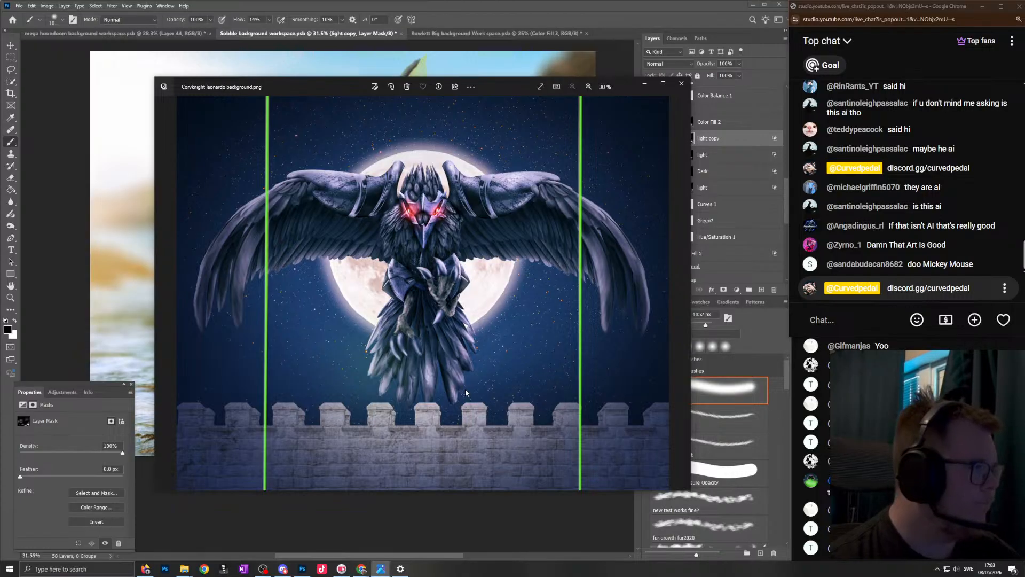
key("Right")
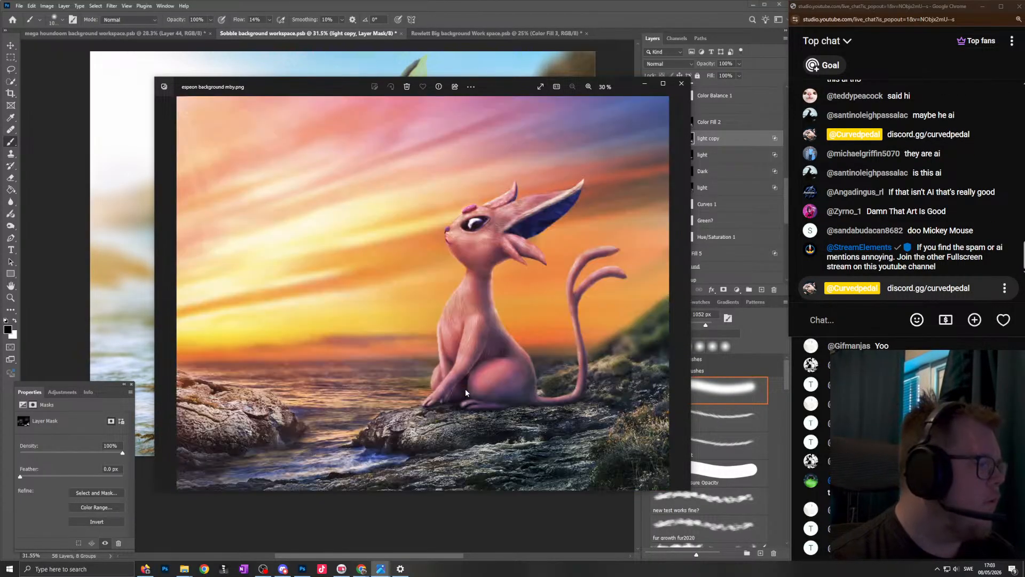
key("Right")
key("Right")
key("Right")
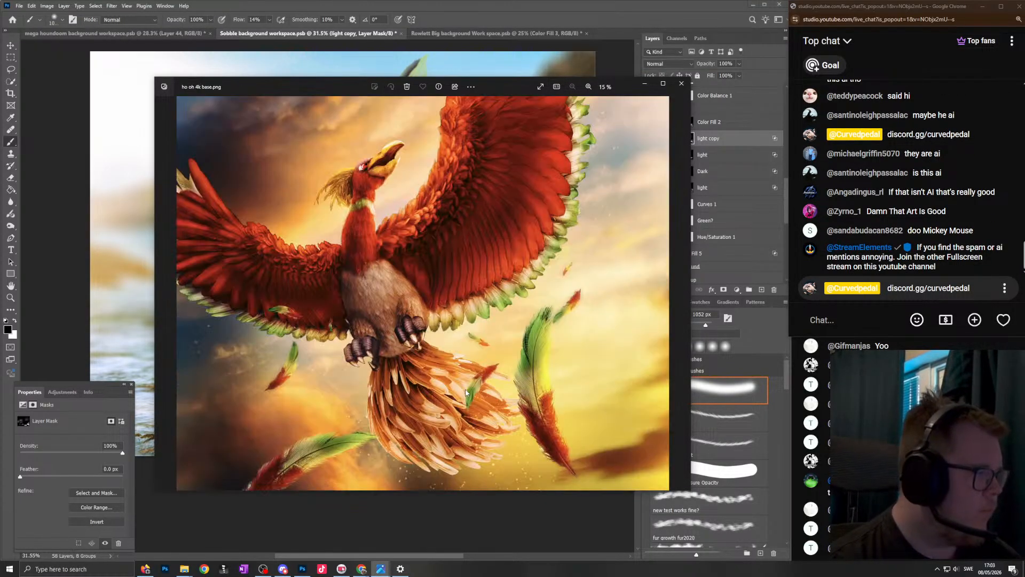
key("Right")
key("Right")
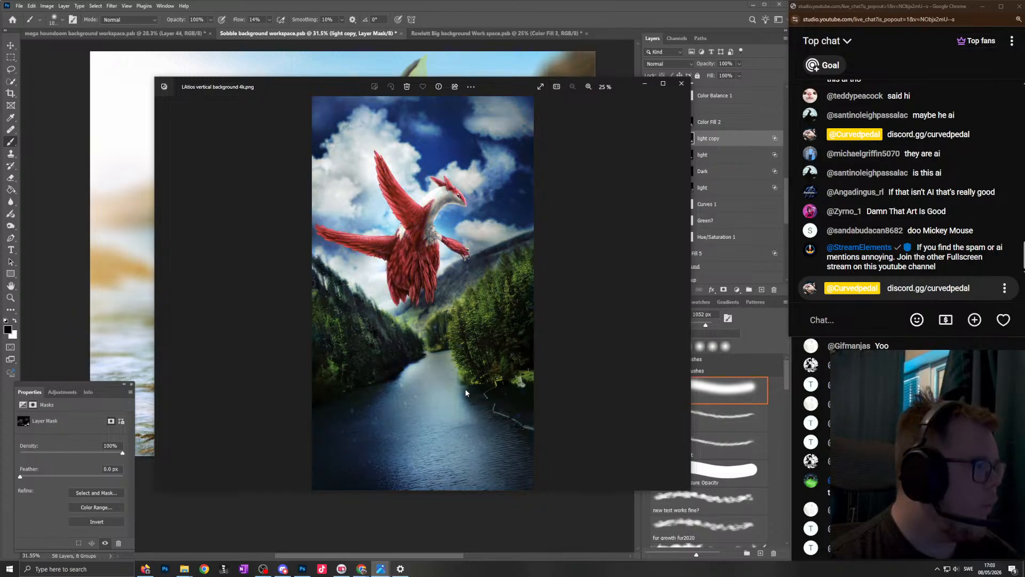
key("Right")
key("Right")
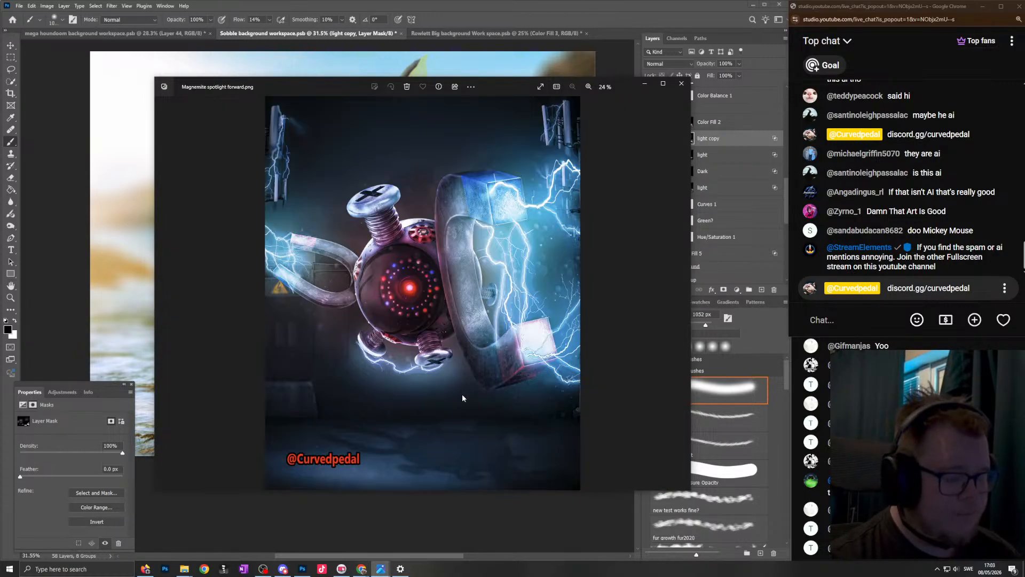
key("Right")
key("Right")
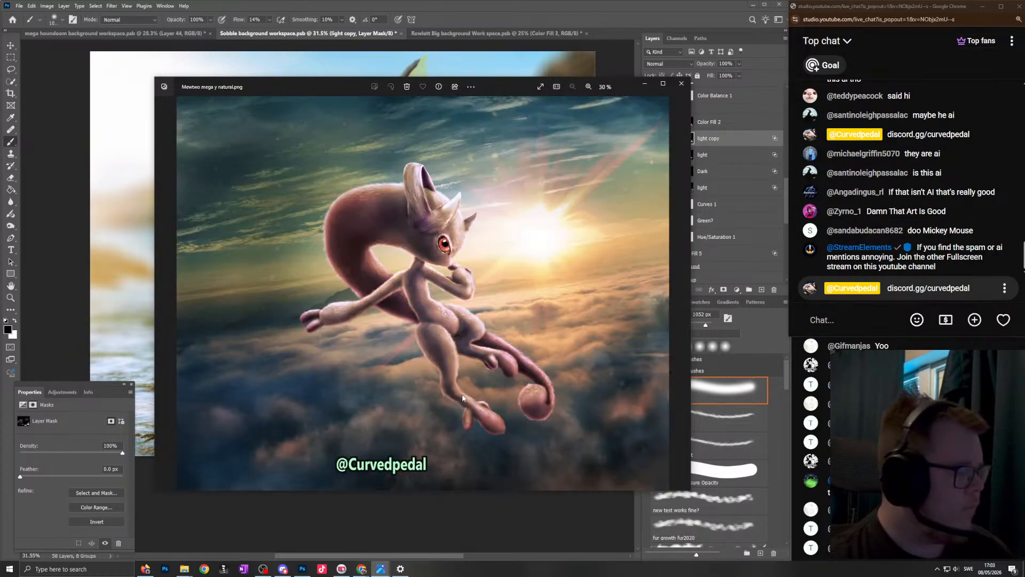
key("Right")
key("Right")
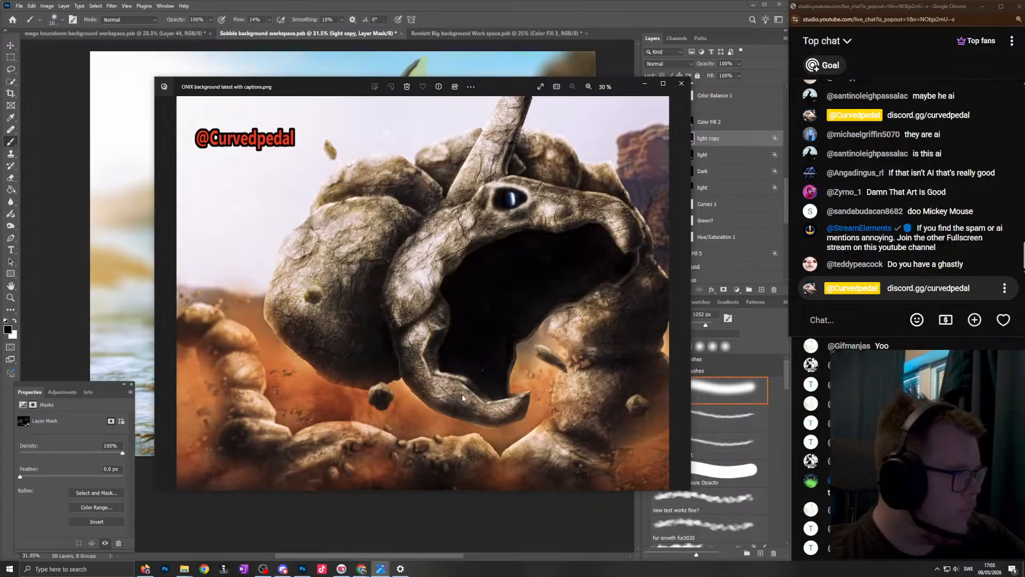
key("Right")
key("Right")
key("Right")
key("Right")
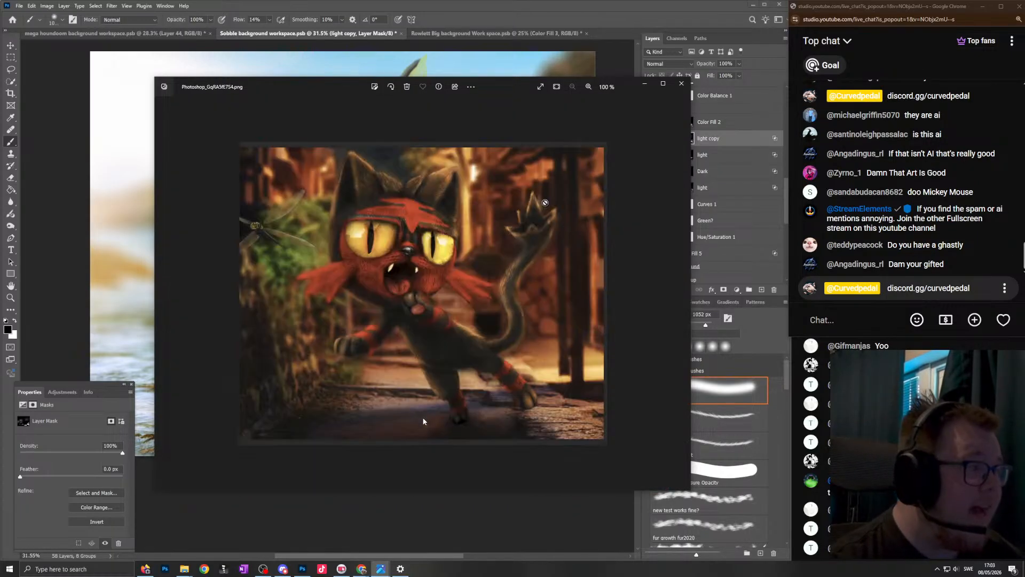
key("Right")
key("Right")
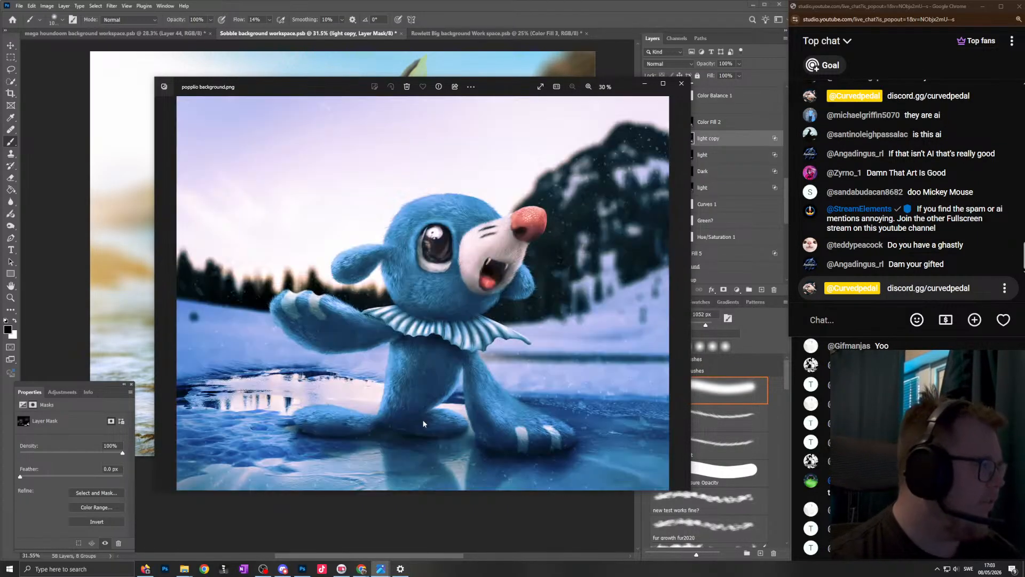
key("Right")
key("Right")
key("Right")
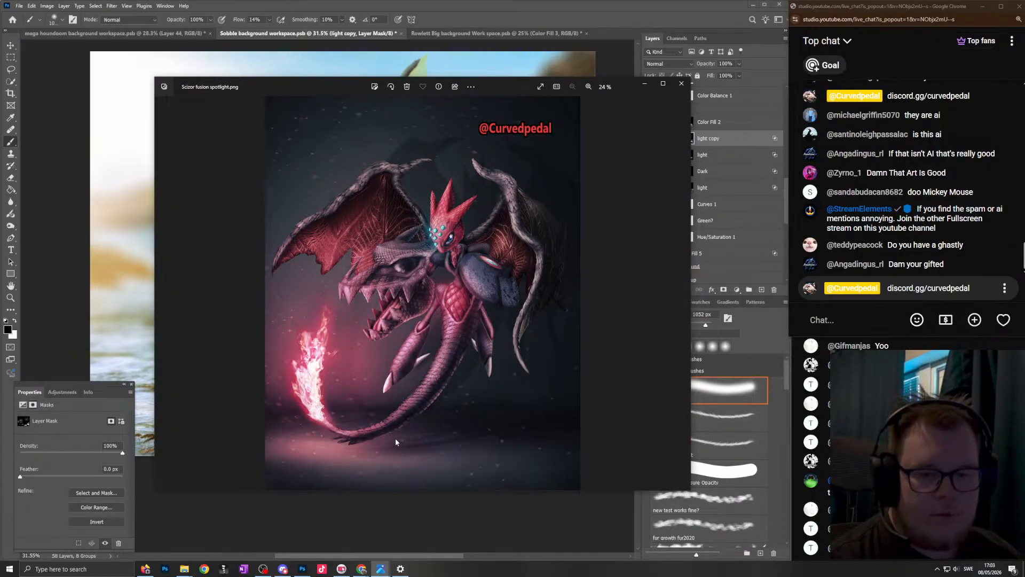
key("Right")
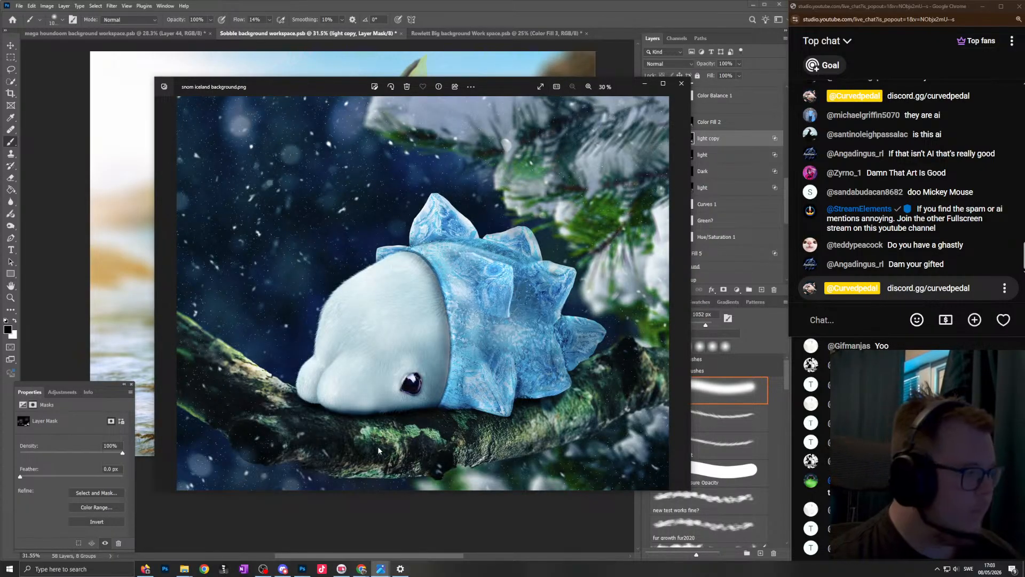
key("Right")
key("Right")
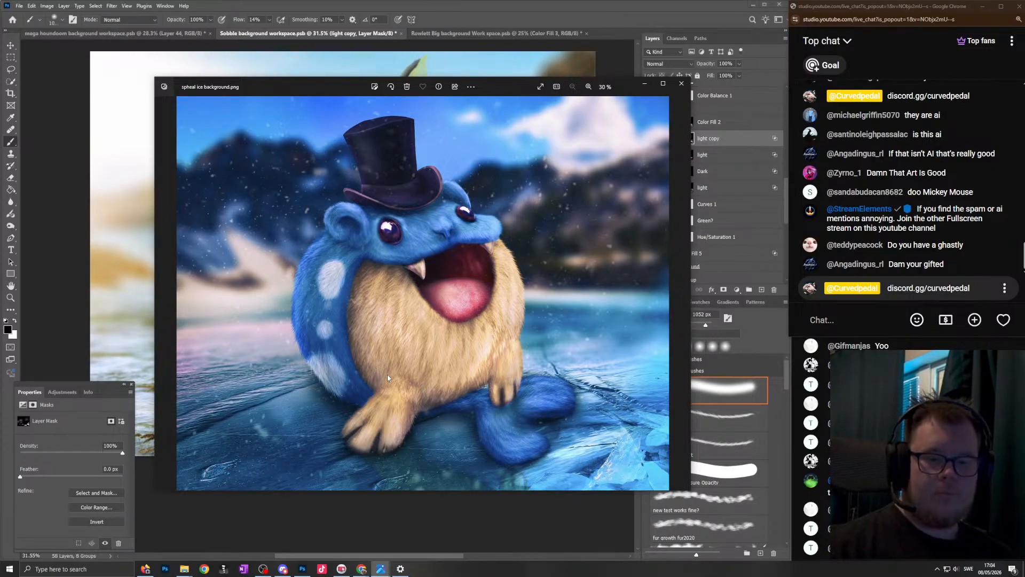
key("Right")
key("Right")
key("Right")
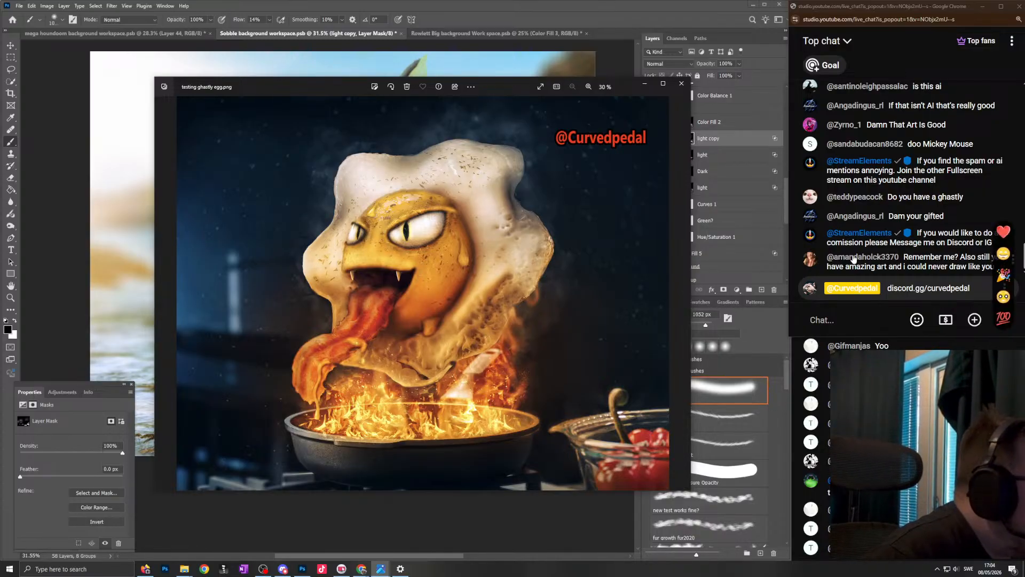
left_click(1013, 257)
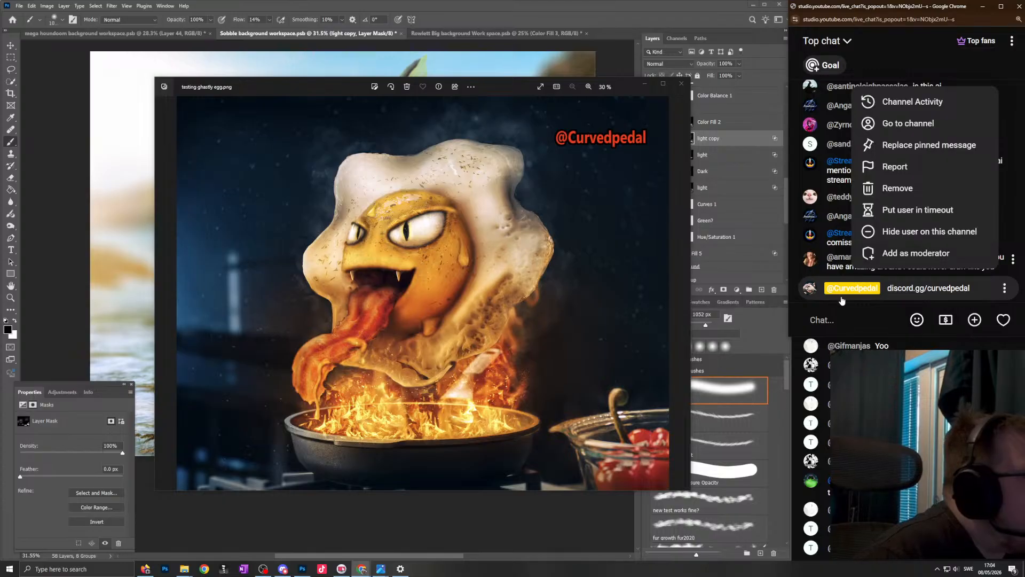
left_click(850, 311)
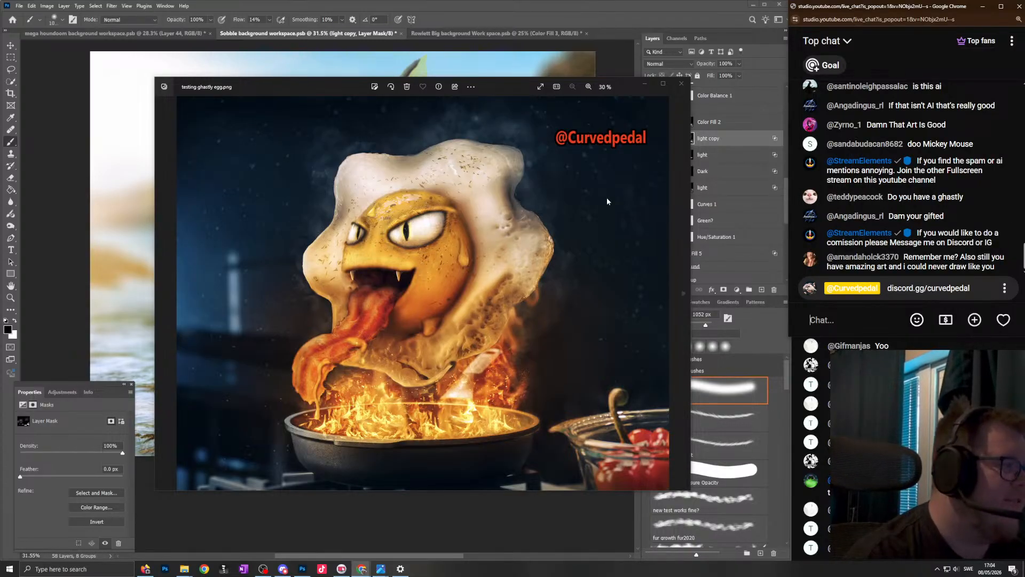
- Look at the Valentines Sylveon artwork in the Photos image viewer and return to "testing ghastly egg.png"
left_click(544, 212)
key("Right")
key("Right")
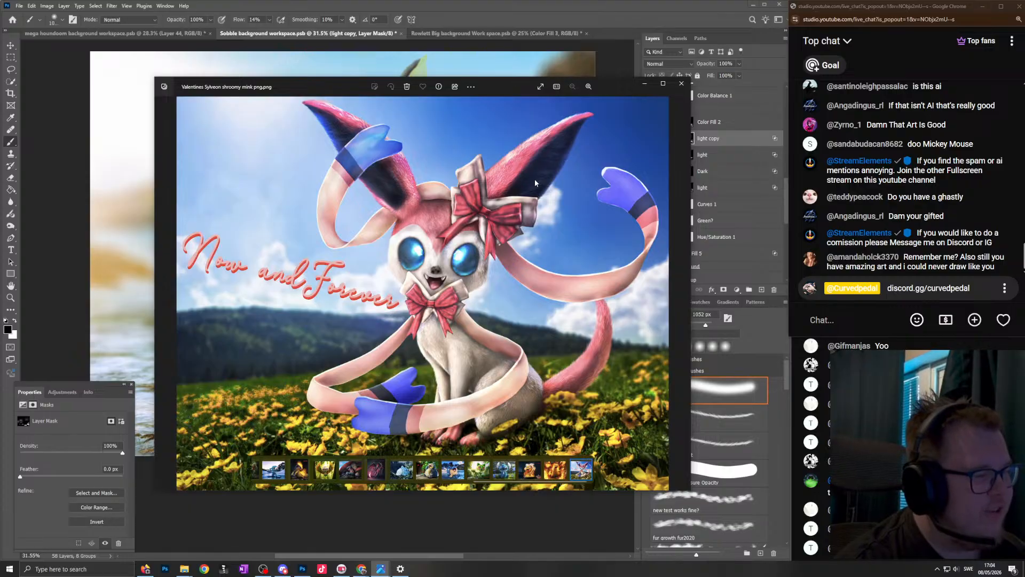
key("Left")
key("Left")
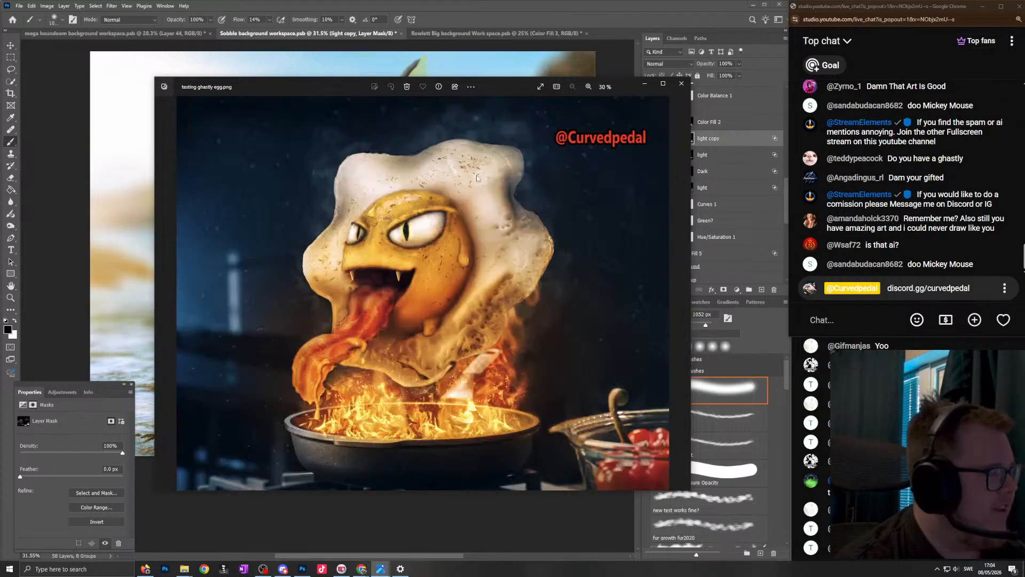
- Browse back through the artworks from the ghastly egg to "Mewtwo mega y natural.png"
key("Right")
key("Right")
key("Right")
key("Right")
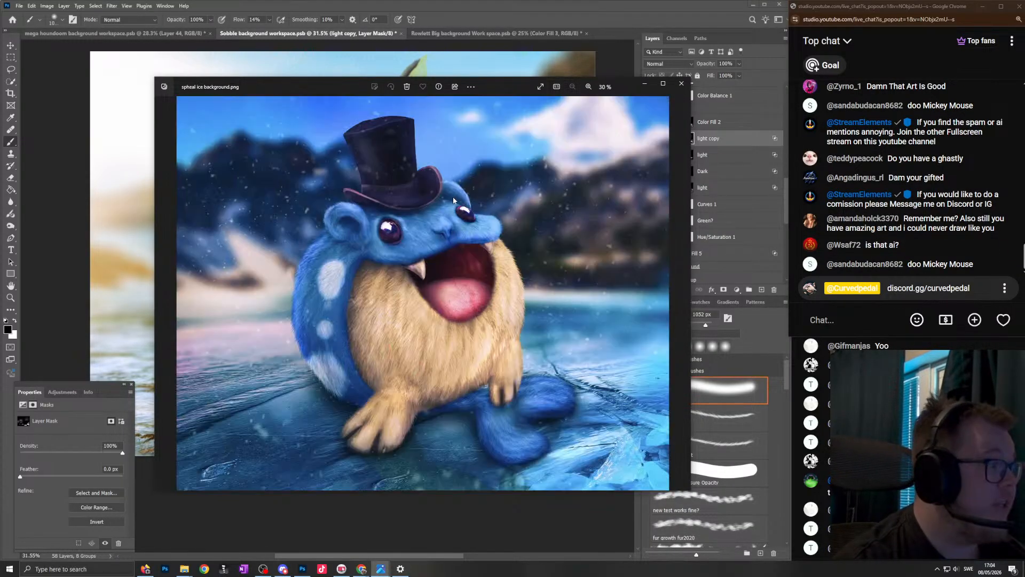
key("Right")
key("Right")
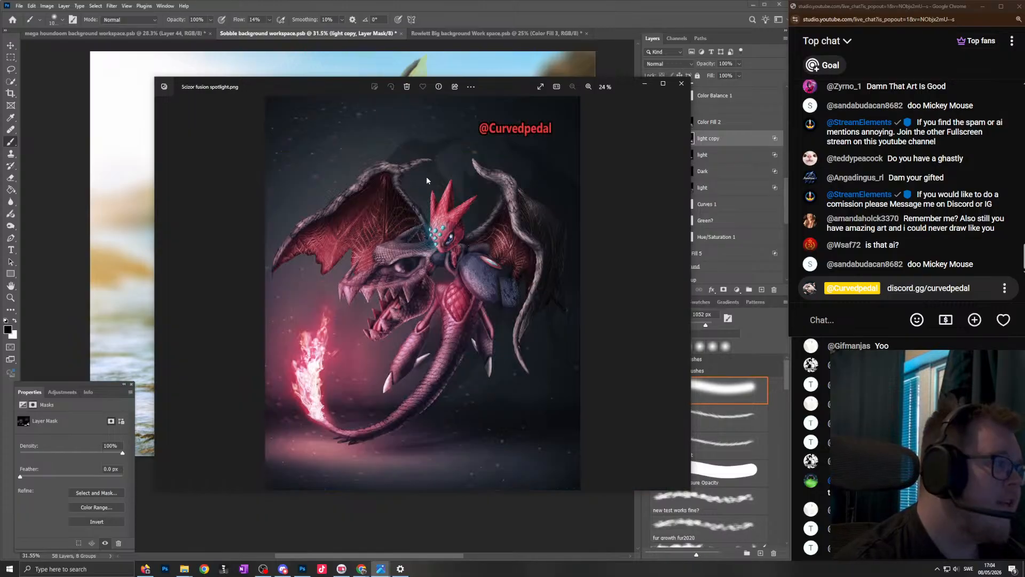
key("Right")
key("Right")
key("Right")
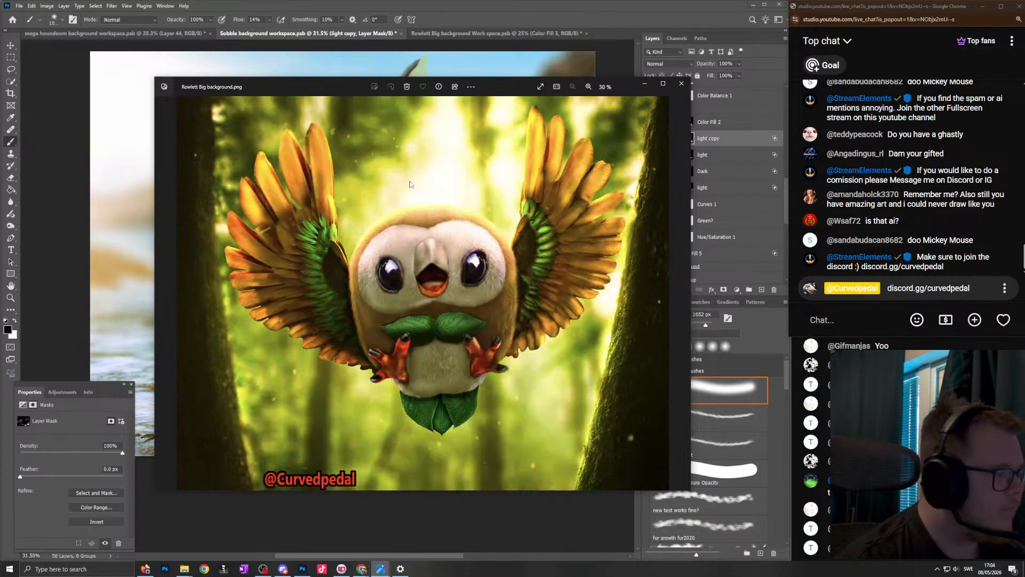
key("Right")
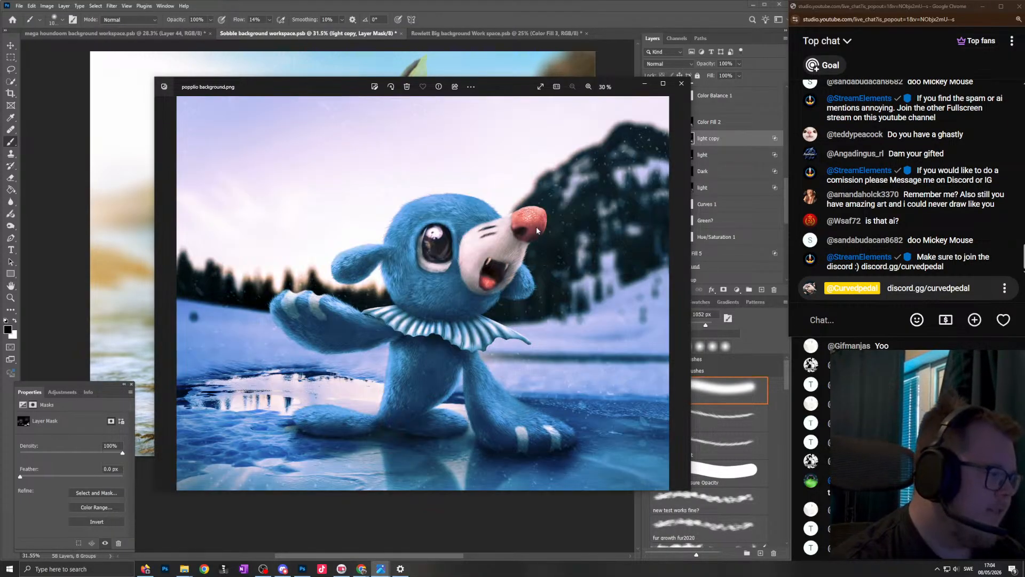
key("Right")
key("Right")
key("Right")
key("Right")
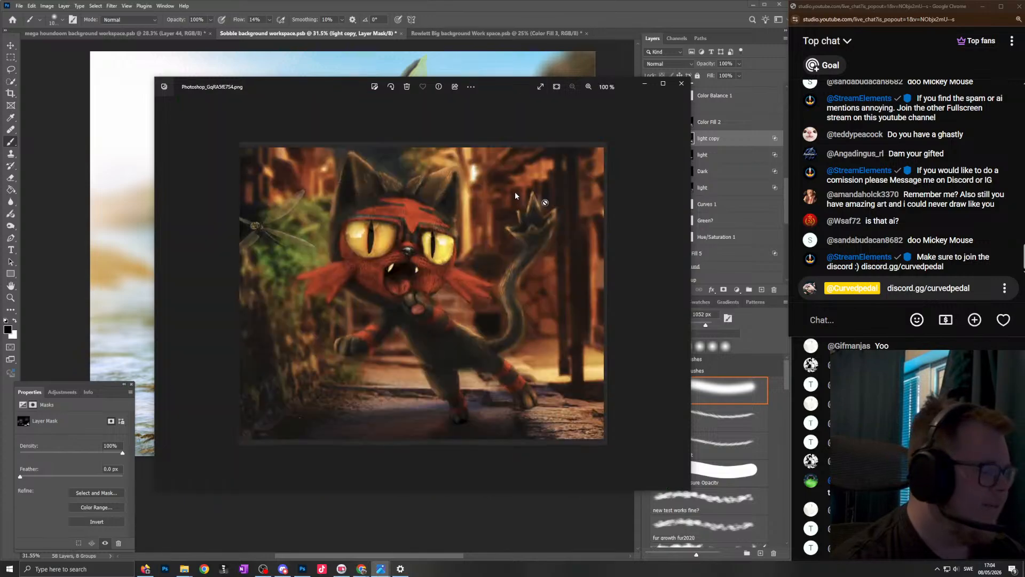
key("Right")
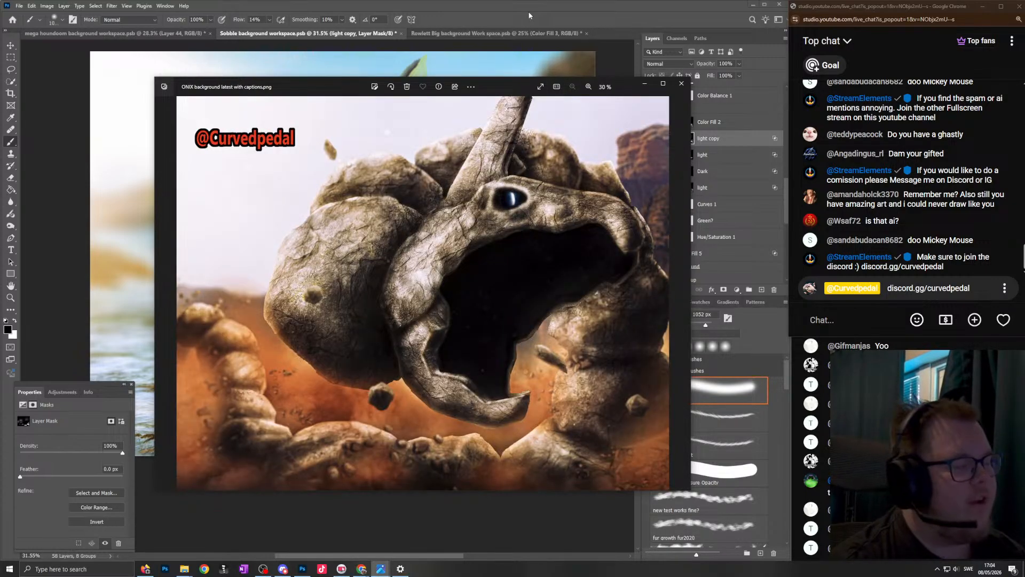
key("Right")
key("Right")
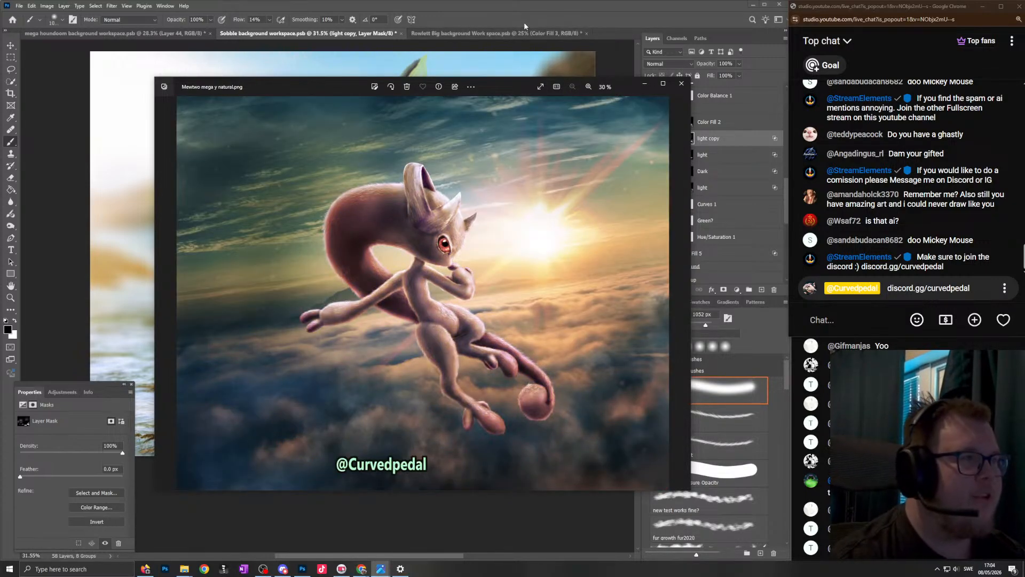
- Switch back to Photoshop and paint white along the fin's grey furry edge on the D L layer mask with a small soft brush
left_click(524, 24)
scroll(336, 213, "down", 3)
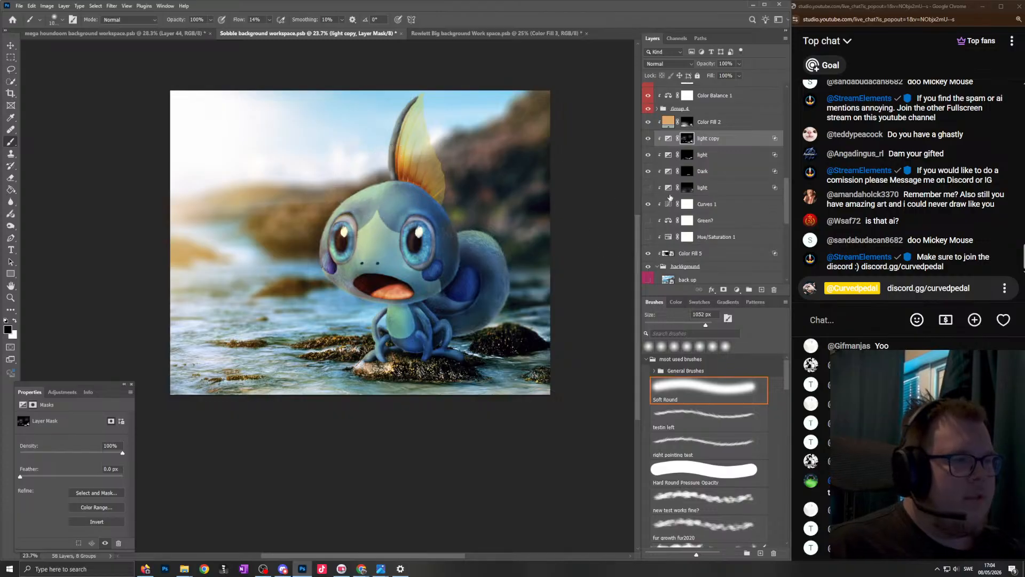
scroll(689, 181, "up", 3)
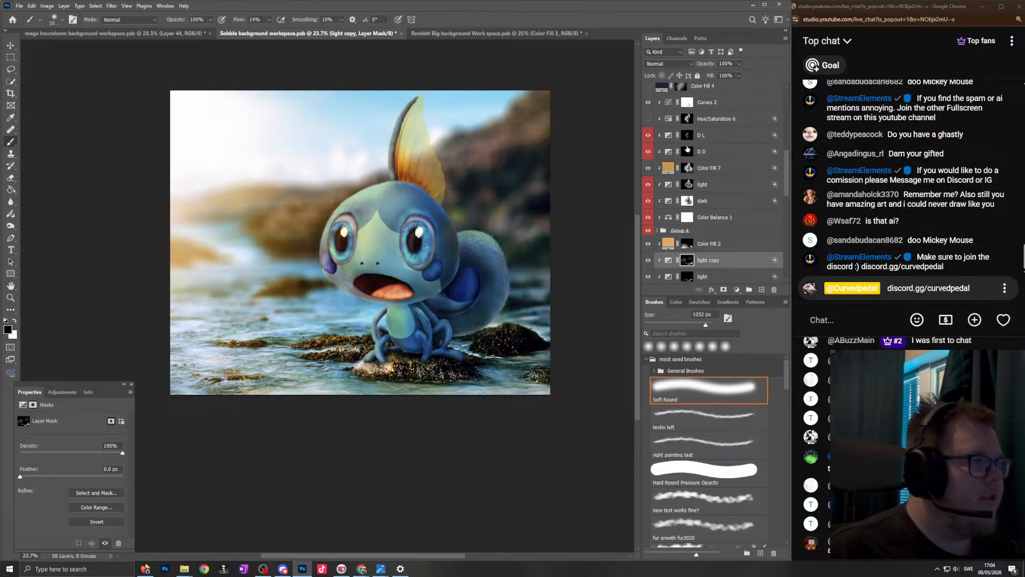
left_click(687, 135)
scroll(406, 107, "up", 3)
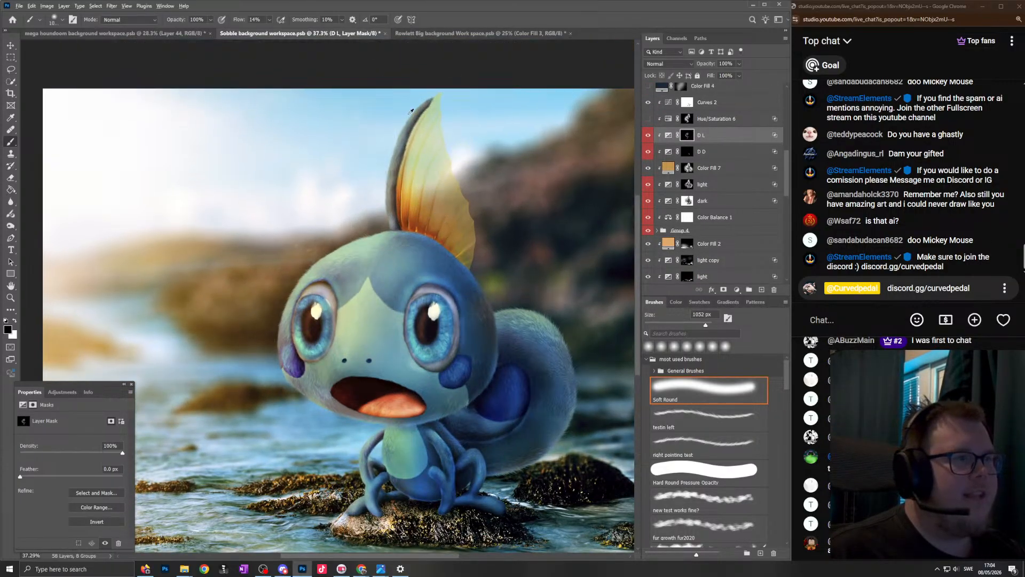
scroll(366, 228, "up", 8)
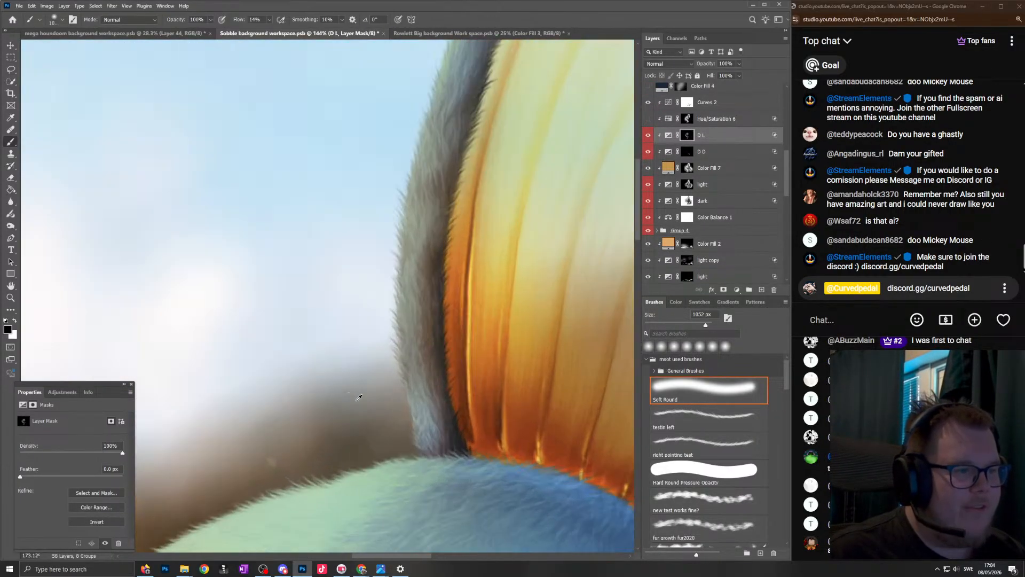
key("x")
left_click_drag(439, 357, 138, 367)
mouse_move(377, 337)
left_mouse_down()
mouse_move(341, 367)
mouse_move(394, 366)
left_mouse_up()
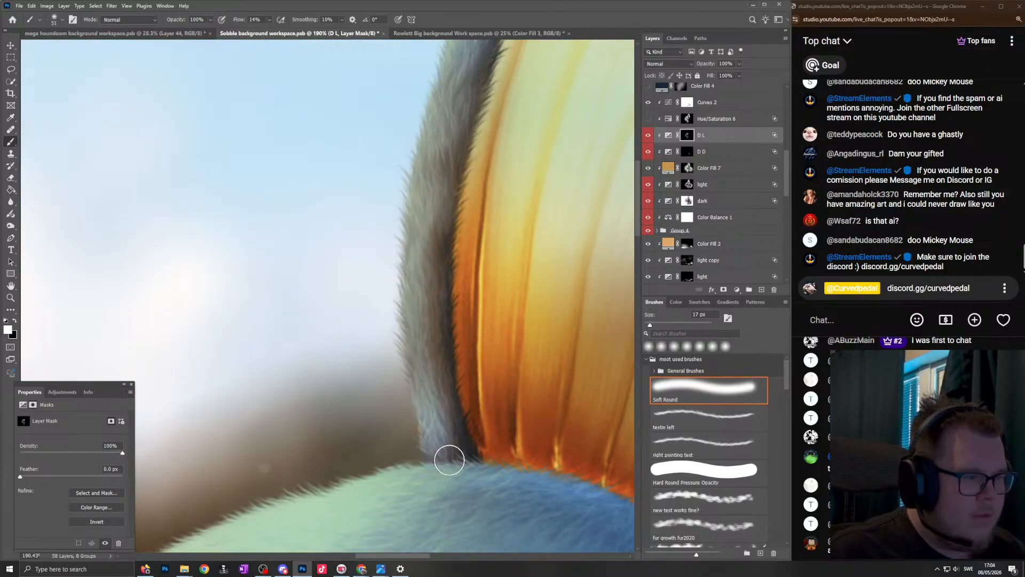
left_click_drag(432, 450, 409, 282)
mouse_move(431, 447)
left_mouse_down()
mouse_move(408, 316)
mouse_move(418, 232)
left_mouse_up()
left_click_drag(421, 370, 443, 88)
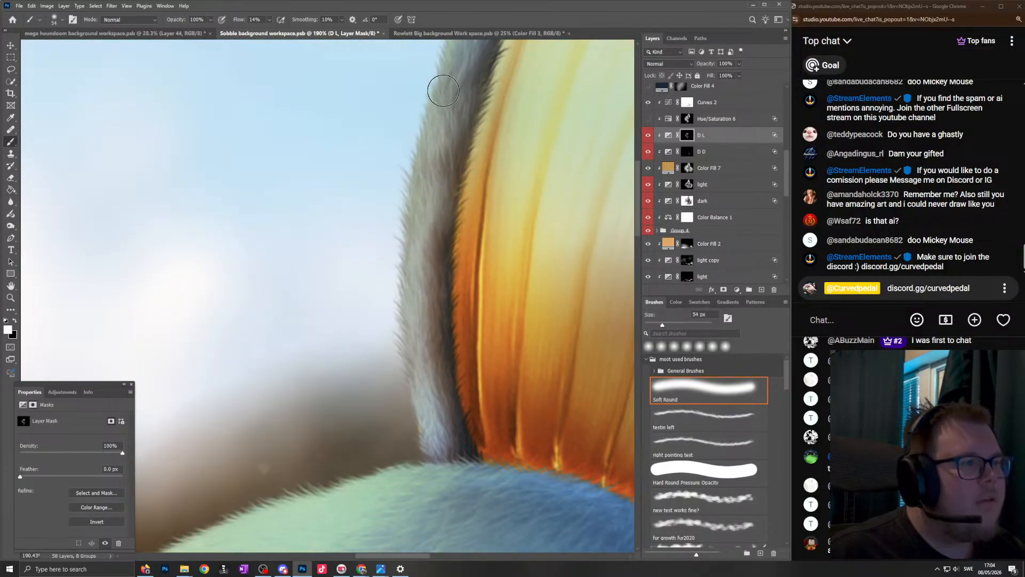
- Paint black on the dark layer mask along the lower part of the fin's furry edge with a 72 px brush
scroll(388, 342, "down", 5)
left_click_drag(385, 346, 393, 362)
left_click_drag(404, 321, 402, 362)
left_click_drag(688, 186, 691, 168)
key("ctrl+z")
left_click(690, 201)
key("x")
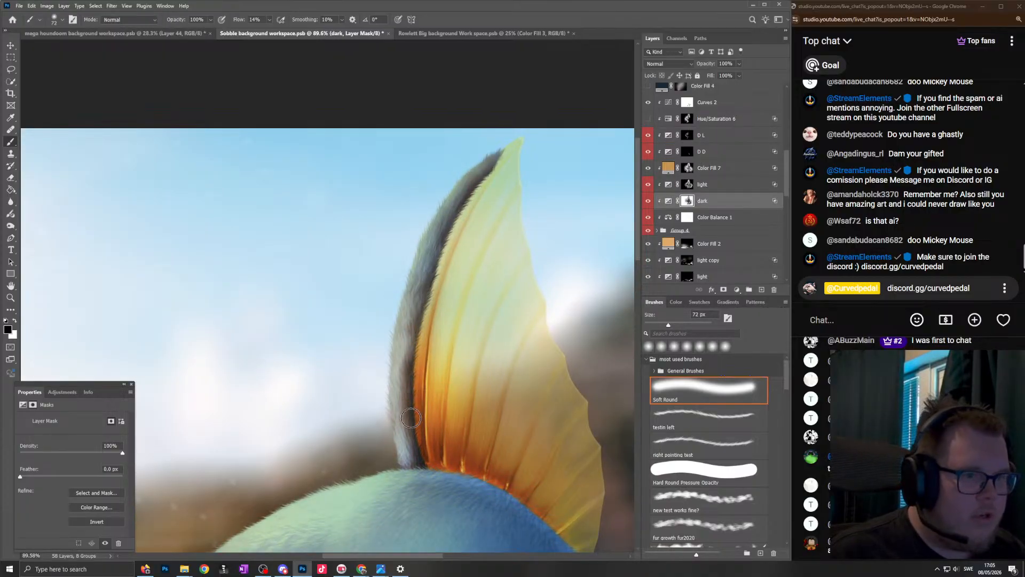
left_click_drag(419, 458, 413, 403)
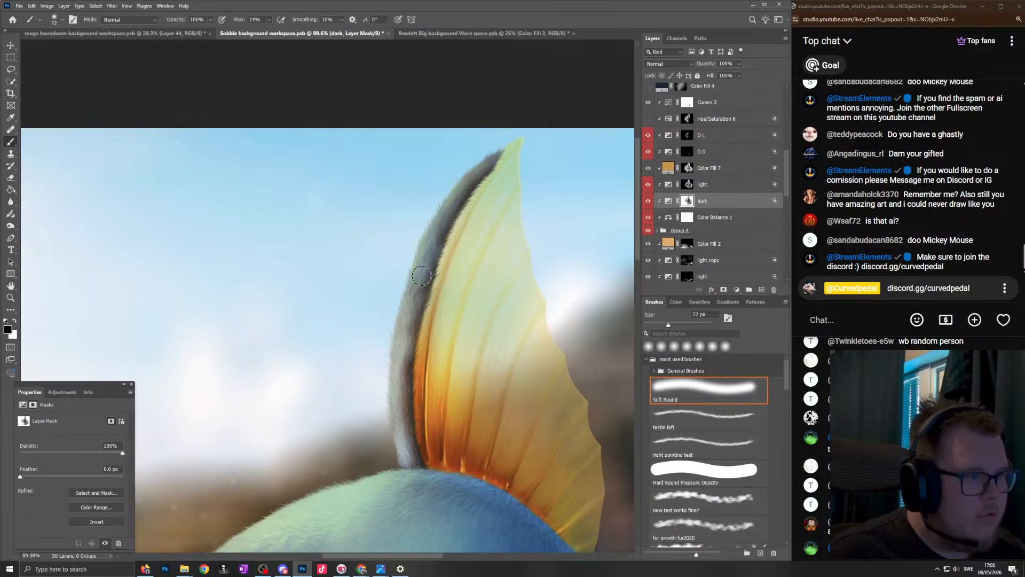
- Paint white on the D L layer mask along the fin's furry edge from its base up to the tip
left_click(686, 187)
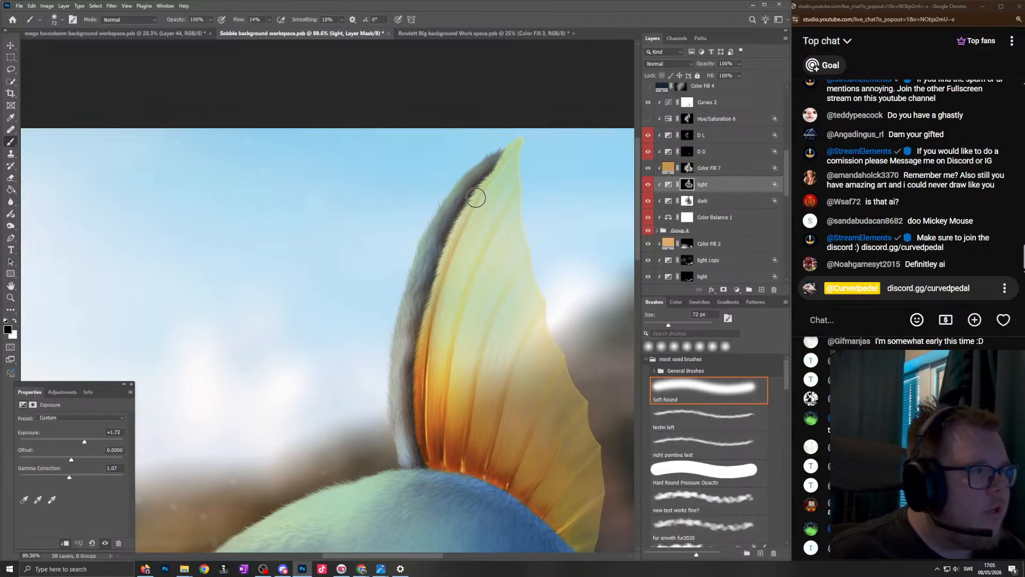
key("x")
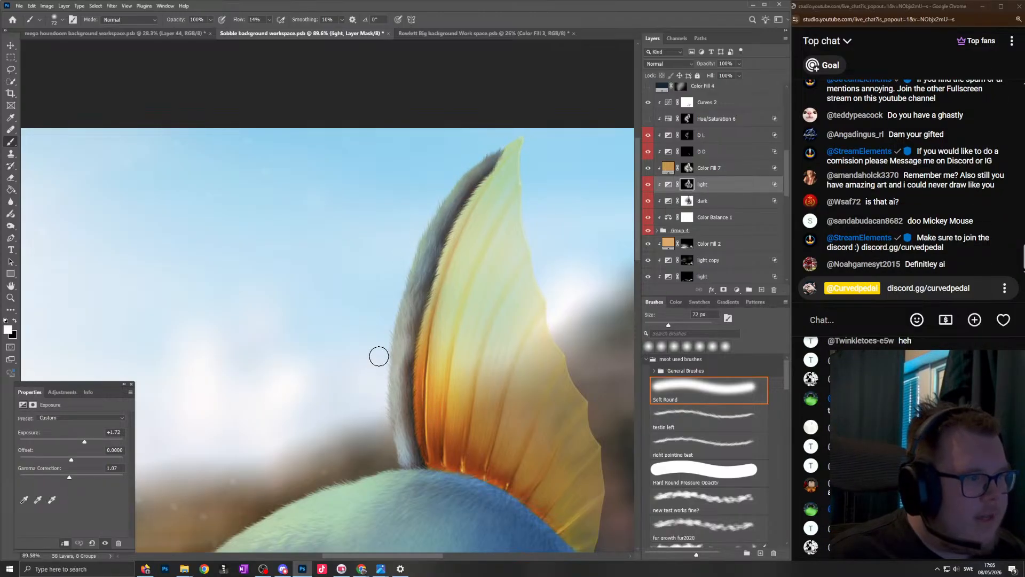
left_click_drag(688, 135, 682, 138)
scroll(415, 422, "down", 3)
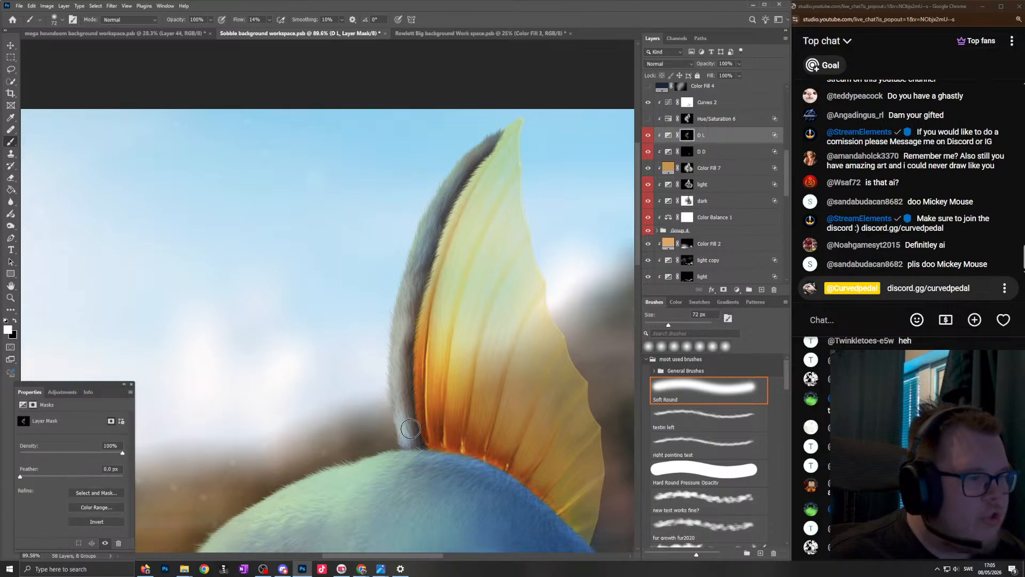
mouse_move(397, 436)
left_mouse_down()
mouse_move(398, 336)
mouse_move(386, 370)
mouse_move(414, 265)
mouse_move(478, 142)
mouse_move(529, 106)
left_mouse_up()
left_click_drag(445, 335, 371, 339)
- Compare the image with the dark layer hidden and shown, and touch up its mask in black at the fin's base using a 77 px brush
key("x")
left_click_drag(435, 356, 464, 357)
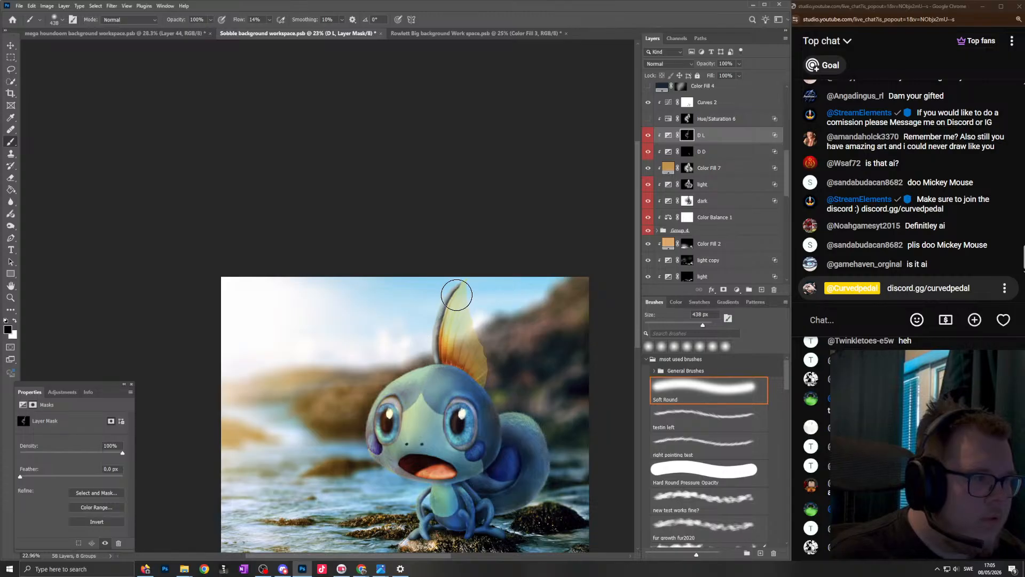
scroll(431, 331, "up", 4)
left_click(649, 201)
left_click(648, 201)
left_click(687, 200)
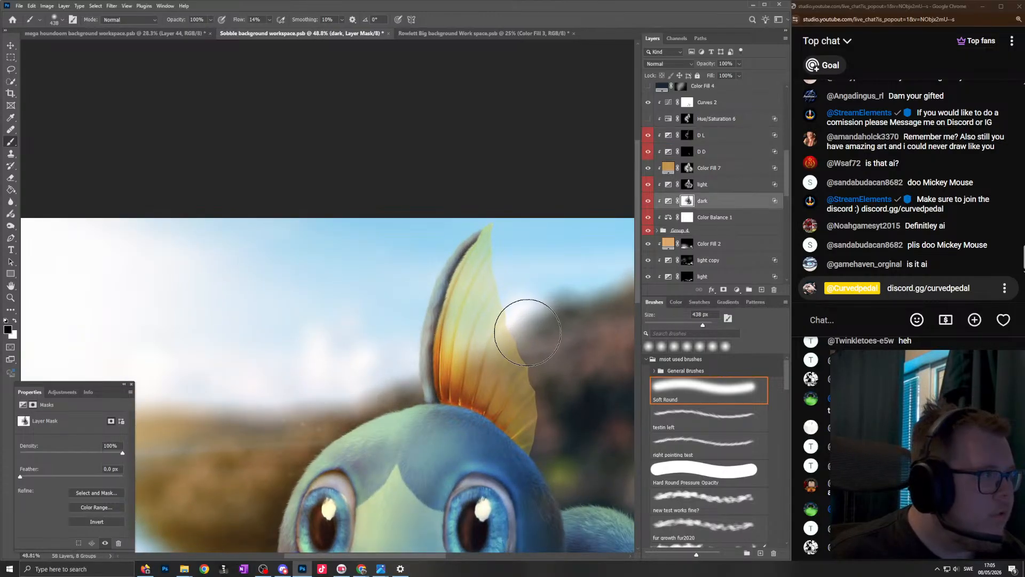
scroll(438, 384, "up", 4)
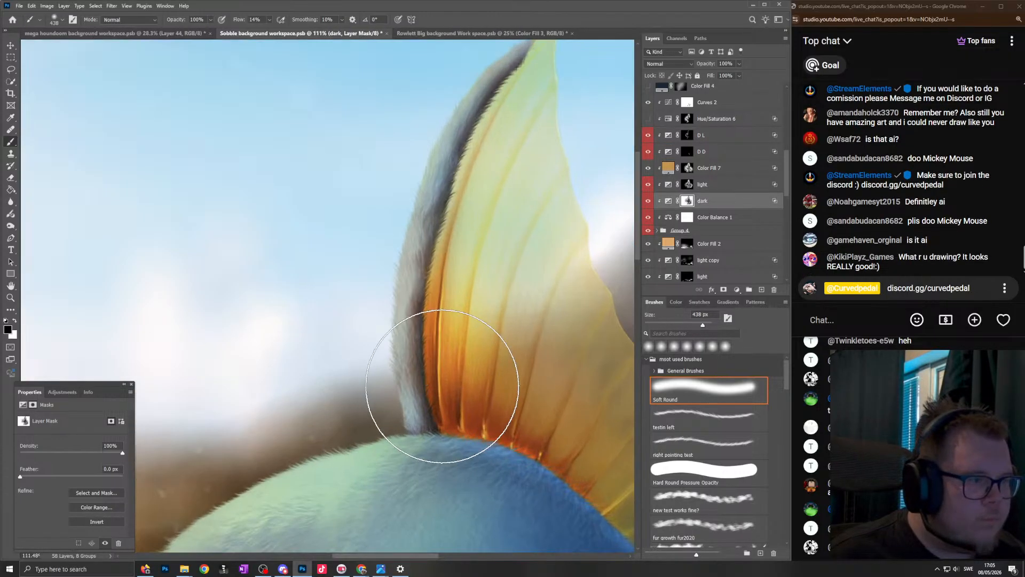
mouse_move(454, 368)
left_mouse_down()
mouse_move(398, 384)
mouse_move(416, 411)
left_mouse_up()
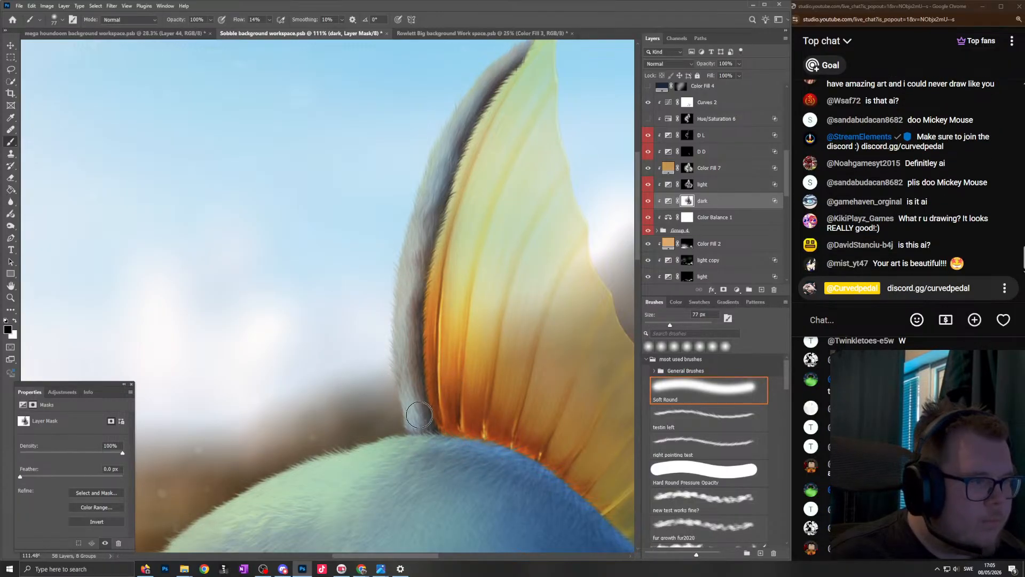
scroll(443, 230, "down", 3)
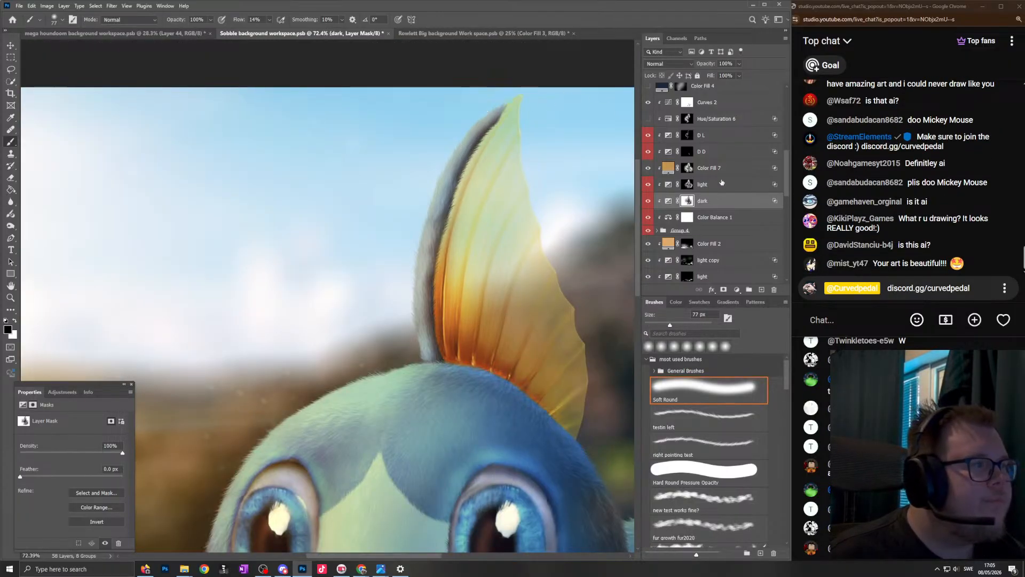
- Rework the light layer mask around the upper fin and its tip with white and black brush strokes
left_click(646, 187)
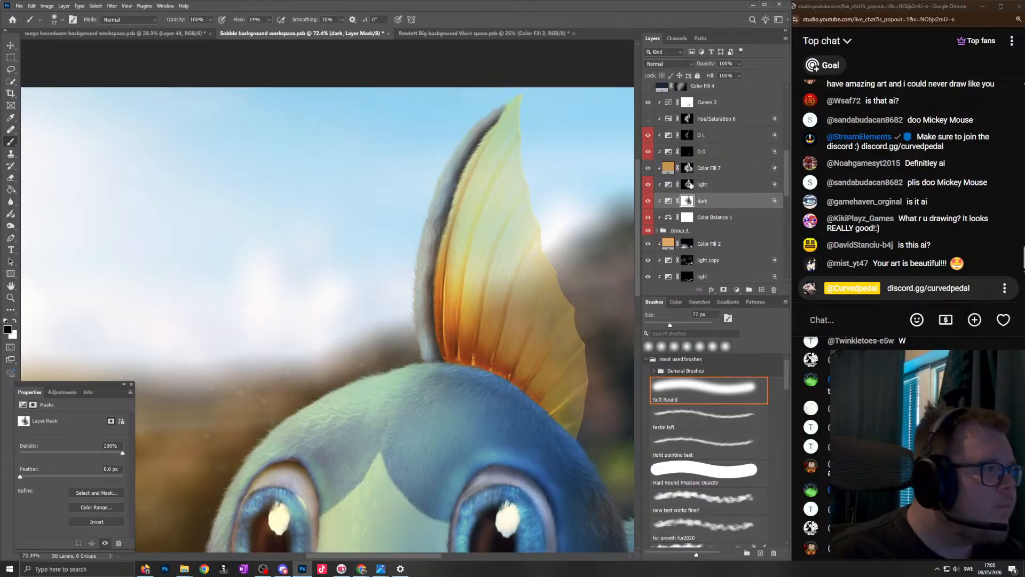
left_click(689, 185)
key("x")
scroll(455, 110, "up", 2)
left_click_drag(500, 200, 480, 167)
key("x")
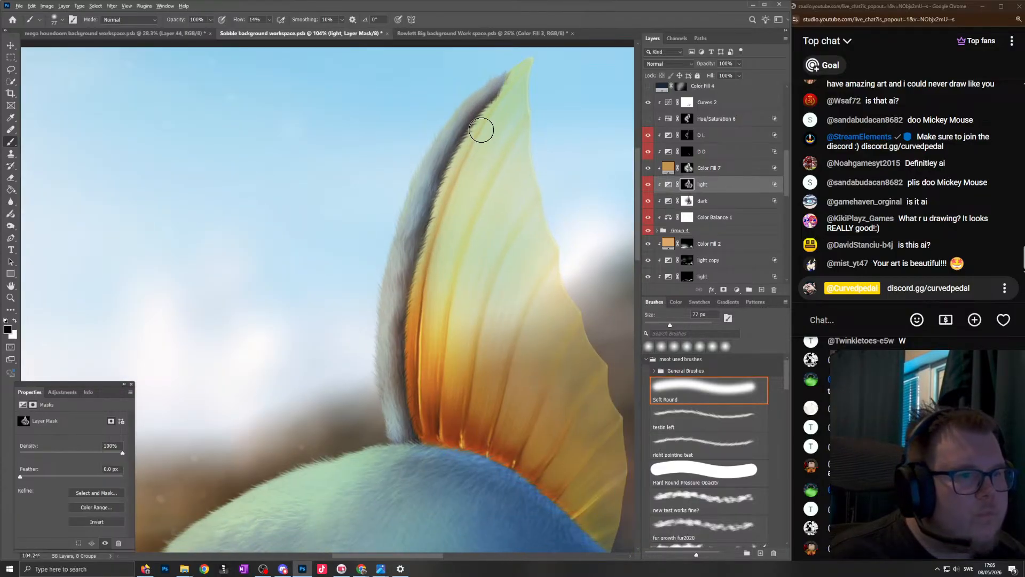
left_click_drag(491, 129, 503, 130)
mouse_move(491, 92)
left_mouse_down()
mouse_move(405, 283)
mouse_move(397, 428)
mouse_move(416, 441)
mouse_move(389, 427)
mouse_move(397, 220)
mouse_move(529, 45)
left_mouse_up()
- Paint black down the fin's outer furry edge on the light mask and white back up to the tip with a 95 px brush
key("x")
key("x")
left_click_drag(462, 132, 494, 131)
left_click_drag(488, 101, 387, 224)
left_click_drag(407, 151, 359, 434)
key("x")
left_click_drag(409, 407, 385, 408)
mouse_move(386, 407)
left_mouse_down()
mouse_move(372, 239)
mouse_move(423, 146)
mouse_move(475, 88)
mouse_move(528, 51)
left_mouse_up()
scroll(521, 280, "down", 5)
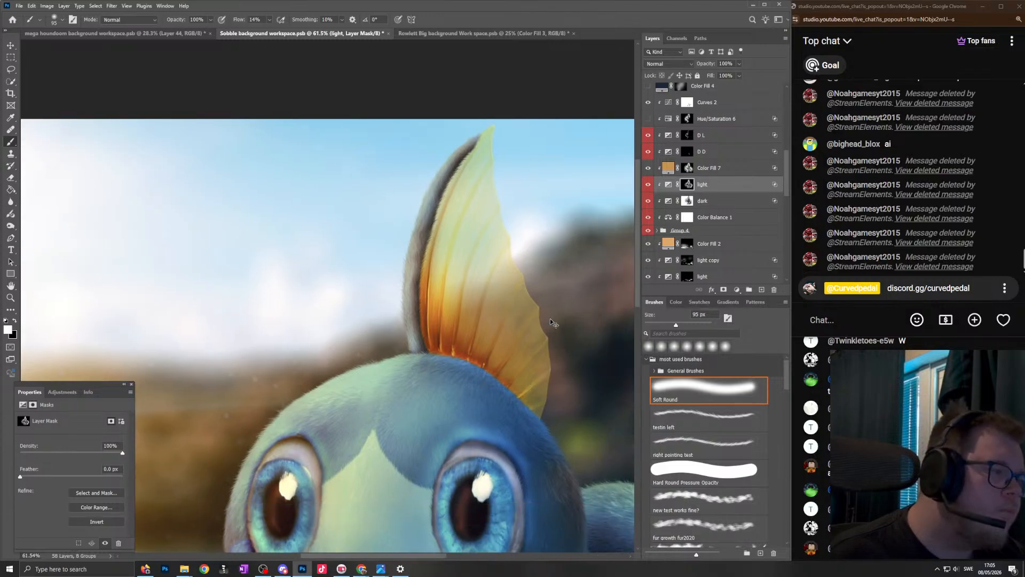
- Paint white across the fin on the light layer mask with a 228 px soft brush
scroll(566, 327, "up", 4)
left_click_drag(531, 388, 566, 389)
mouse_move(519, 449)
left_mouse_down()
mouse_move(522, 357)
mouse_move(438, 131)
left_mouse_up()
scroll(484, 252, "down", 5)
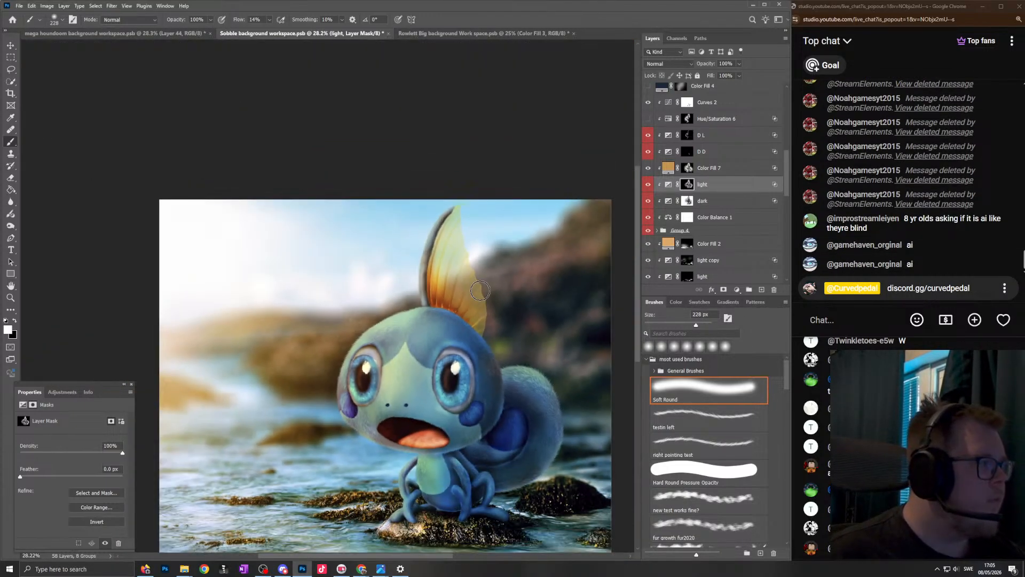
- Lighten the purple cheek spot and nearby fur by painting white on the light layer mask with a 137 px brush
scroll(487, 350, "up", 2)
scroll(487, 350, "up", 4)
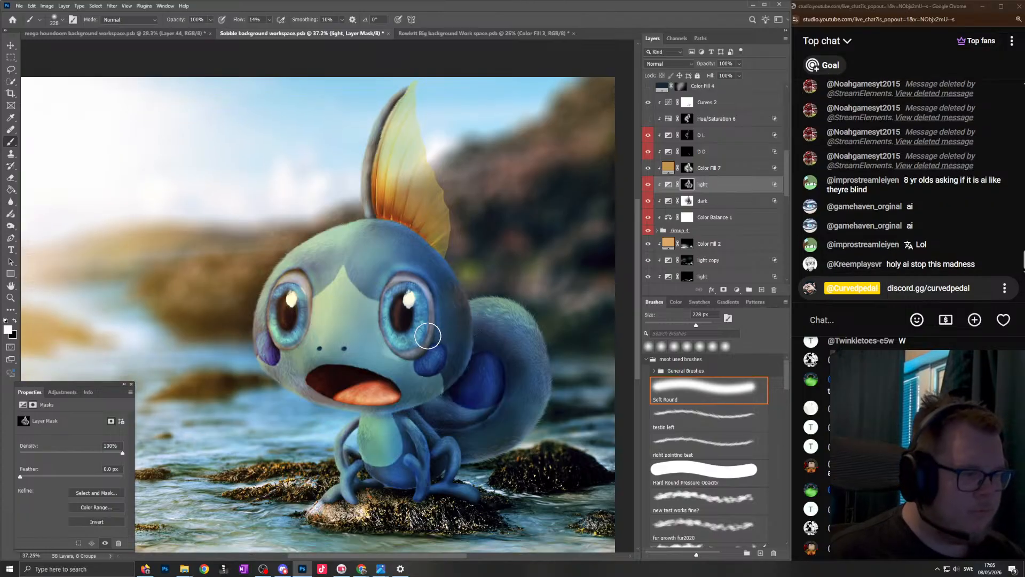
scroll(308, 308, "up", 3)
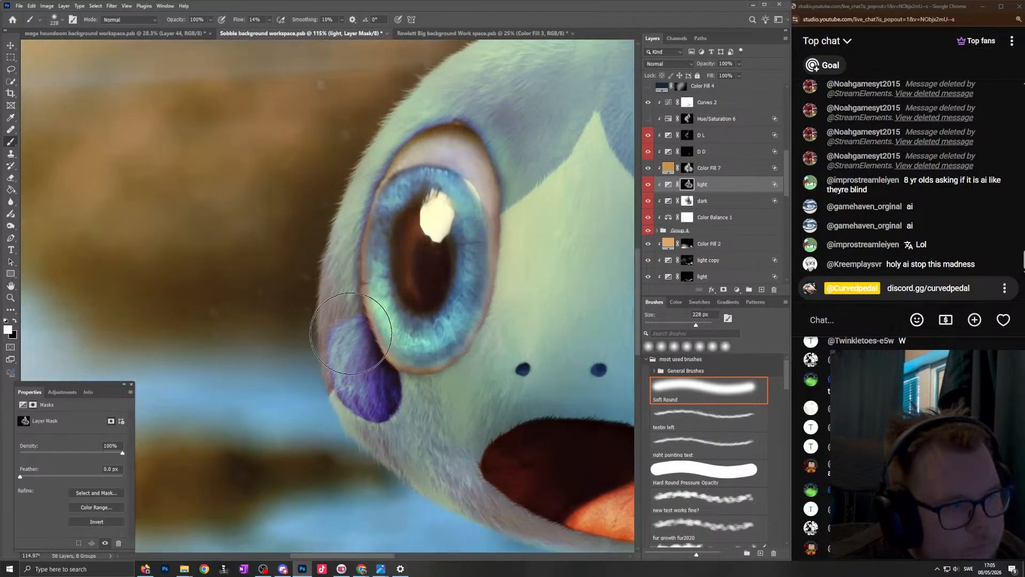
left_click_drag(326, 347, 324, 307)
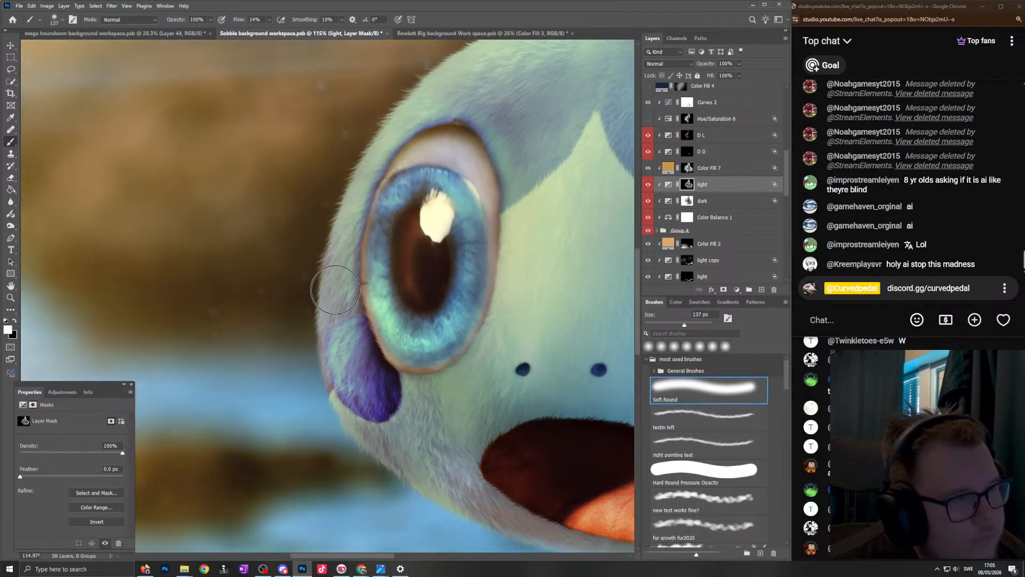
key("x")
key("bracketright")
scroll(370, 188, "down", 4)
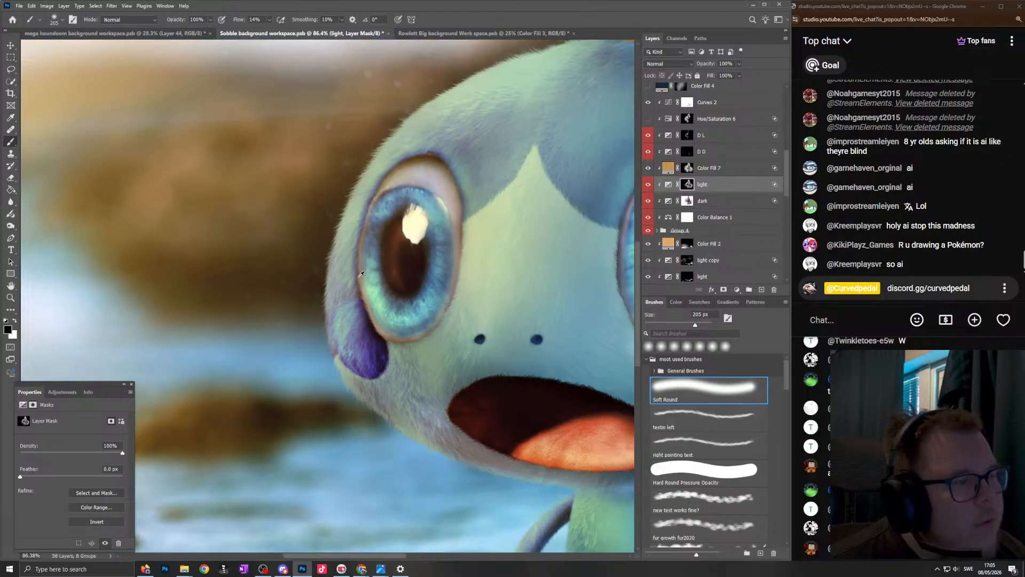
- Soften the light layer mask at the outer edge of the purple-spotted cheek with a larger black brush and return to a 233 px white brush
key("x")
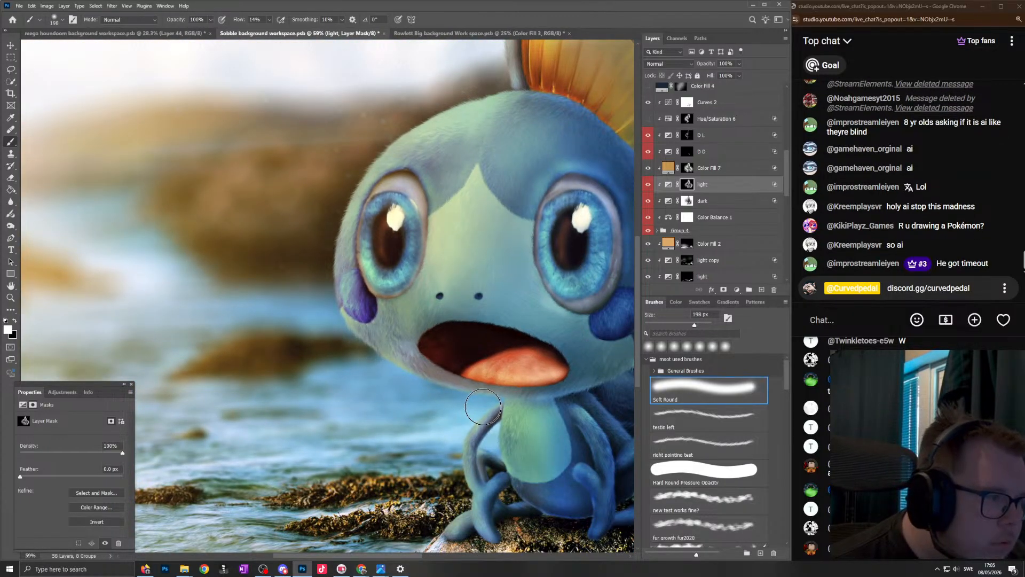
key("x")
scroll(328, 327, "down", 2)
key("bracketright")
key("bracketright")
key("bracketright")
key("bracketright")
key("bracketright")
mouse_move(334, 345)
left_mouse_down()
mouse_move(318, 256)
mouse_move(335, 311)
left_mouse_up()
key("x")
key("bracketleft")
key("bracketleft")
key("bracketleft")
key("bracketleft")
scroll(372, 369, "down", 1)
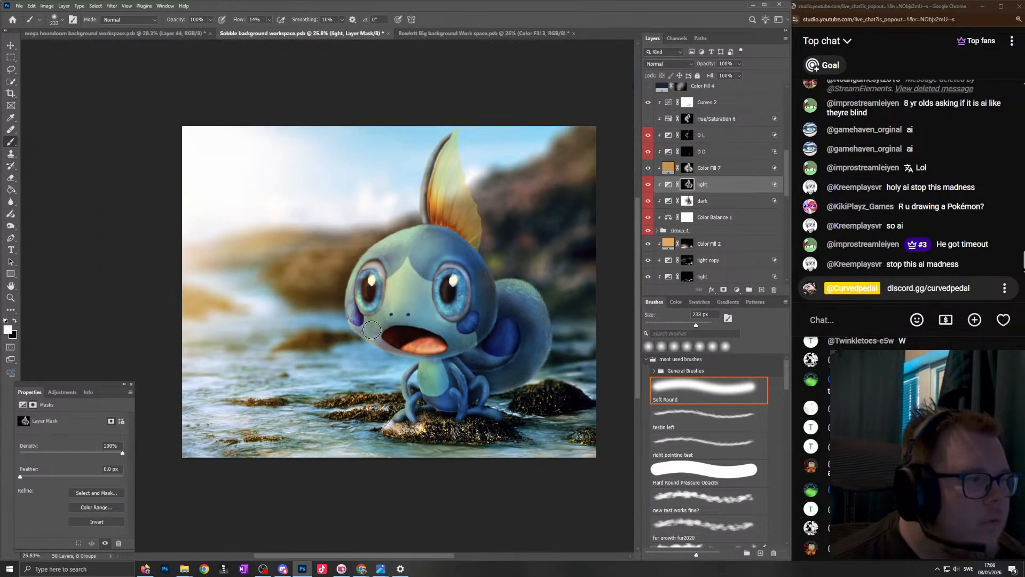
- Paint white on the light layer mask around the eye above the blue cheek spot with an 84 px brush
scroll(395, 347, "up", 5)
scroll(413, 325, "up", 5)
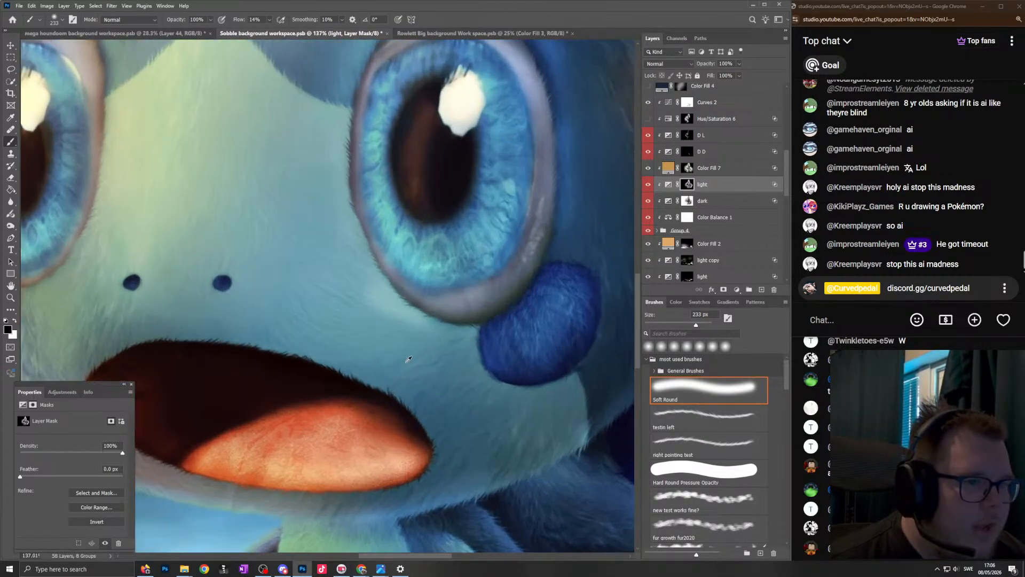
key("x")
key("bracketleft")
key("bracketleft")
key("bracketleft")
key("bracketleft")
key("bracketleft")
key("bracketleft")
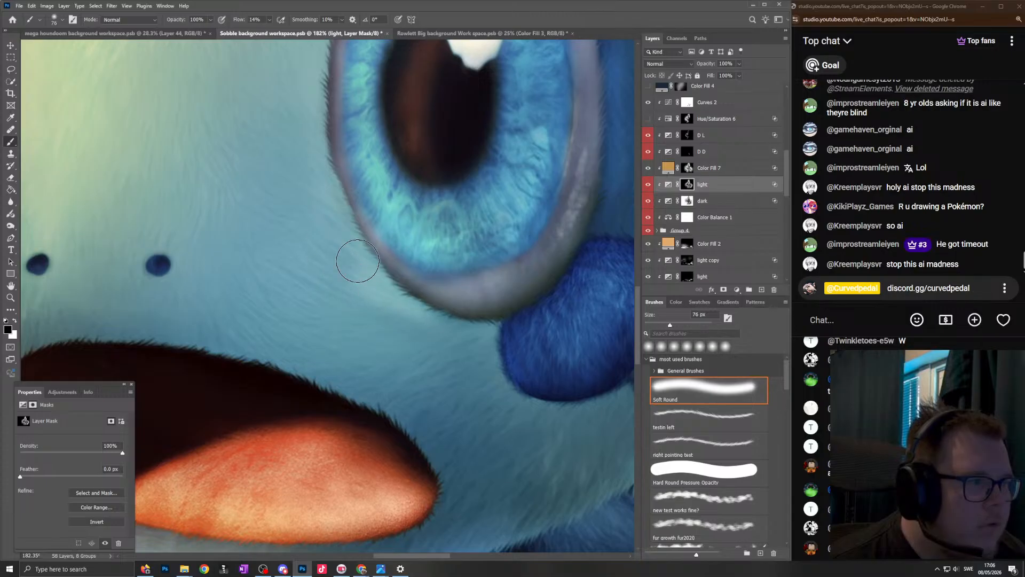
scroll(427, 326, "down", 6)
key("x")
mouse_move(472, 280)
left_mouse_down()
mouse_move(477, 233)
mouse_move(446, 180)
mouse_move(462, 189)
mouse_move(401, 184)
mouse_move(385, 203)
left_mouse_up()
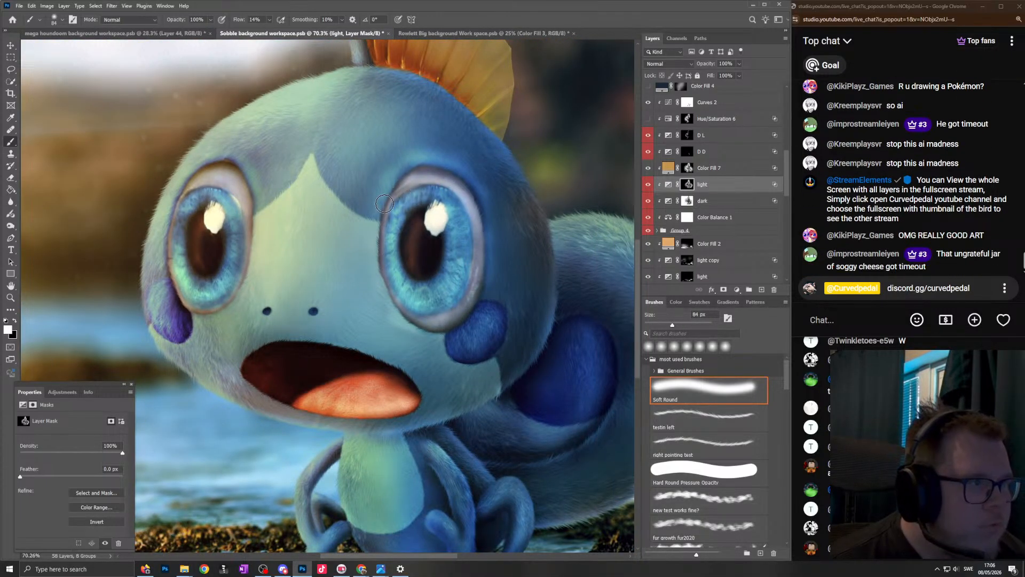
- Touch up the light layer mask around the eye above the purple cheek spot and select the D L layer mask
scroll(427, 208, "down", 5)
scroll(322, 228, "up", 6)
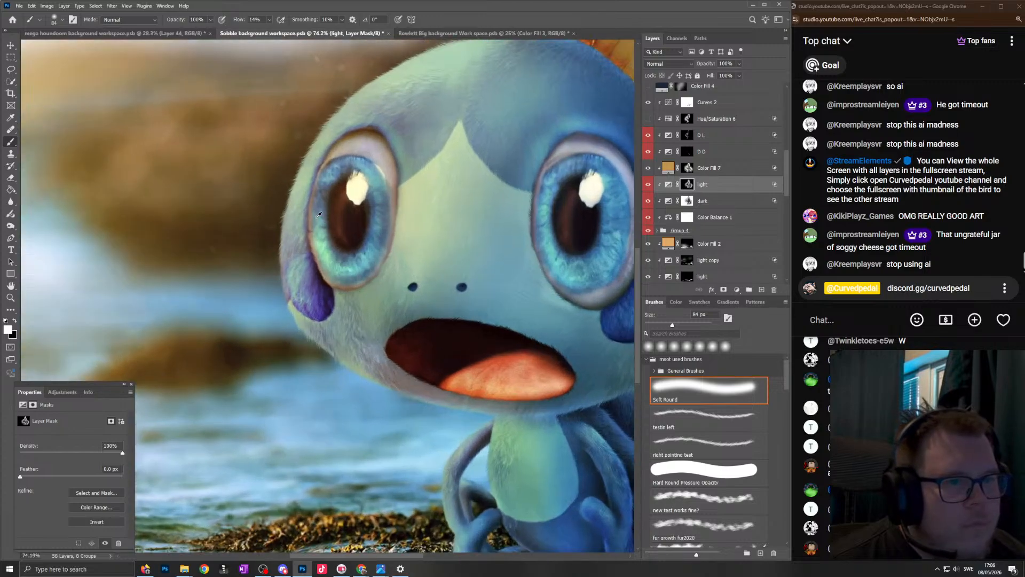
mouse_move(334, 175)
left_mouse_down()
mouse_move(346, 164)
mouse_move(377, 268)
mouse_move(358, 226)
left_mouse_up()
scroll(360, 243, "down", 5)
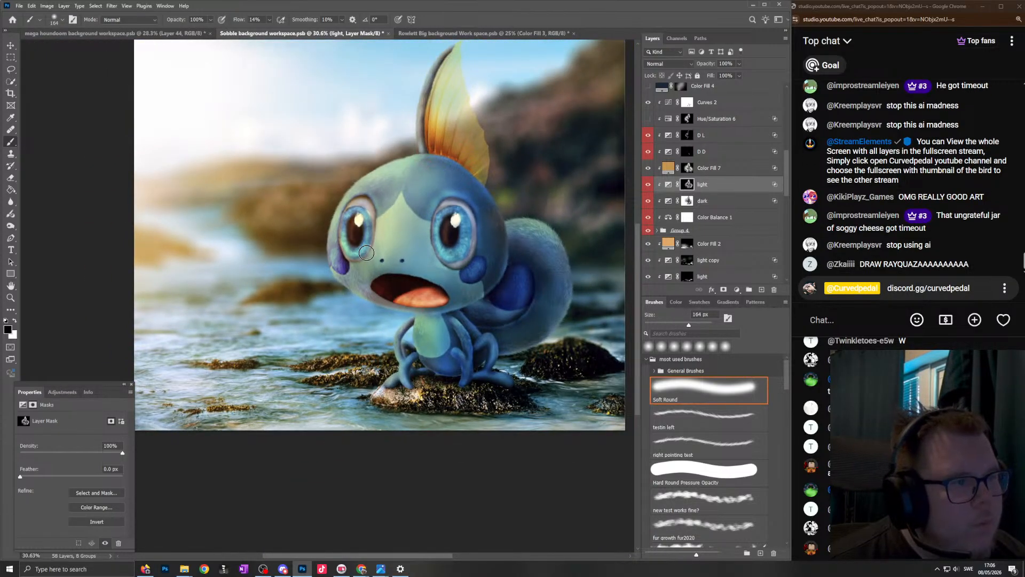
scroll(374, 244, "down", 2)
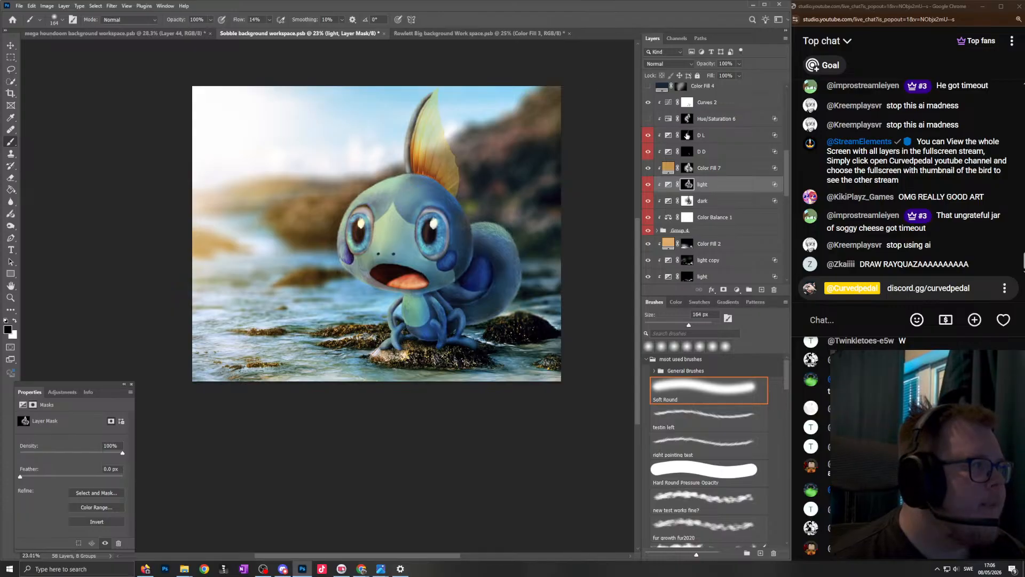
left_click(687, 137)
scroll(469, 142, "up", 1)
scroll(473, 179, "up", 3)
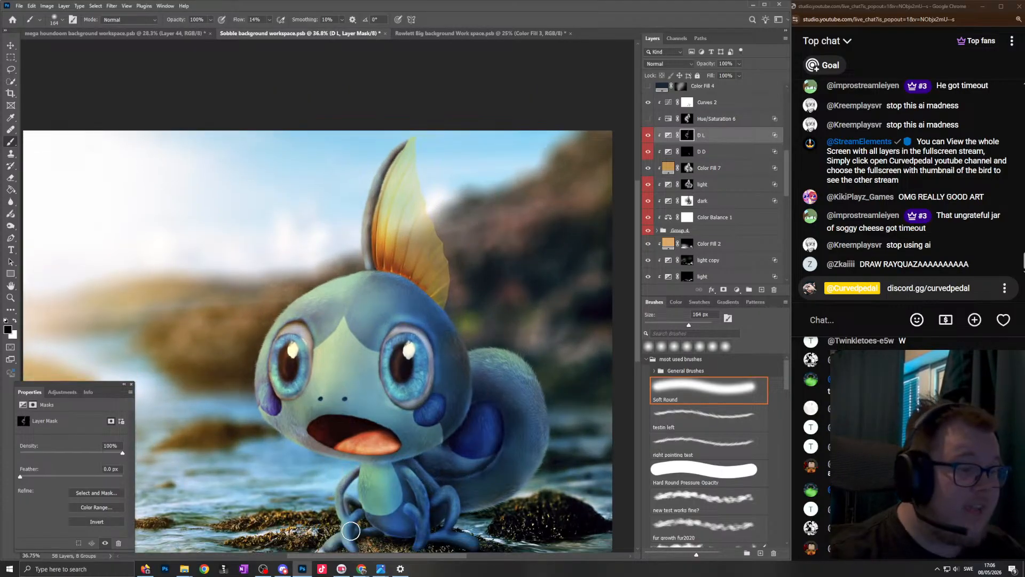
- Switch to the Photos image viewer and browse the artworks back to "aggron spotlight room.png" and forward to the Galarian Articuno image
mouse_move(380, 568)
left_click(262, 524)
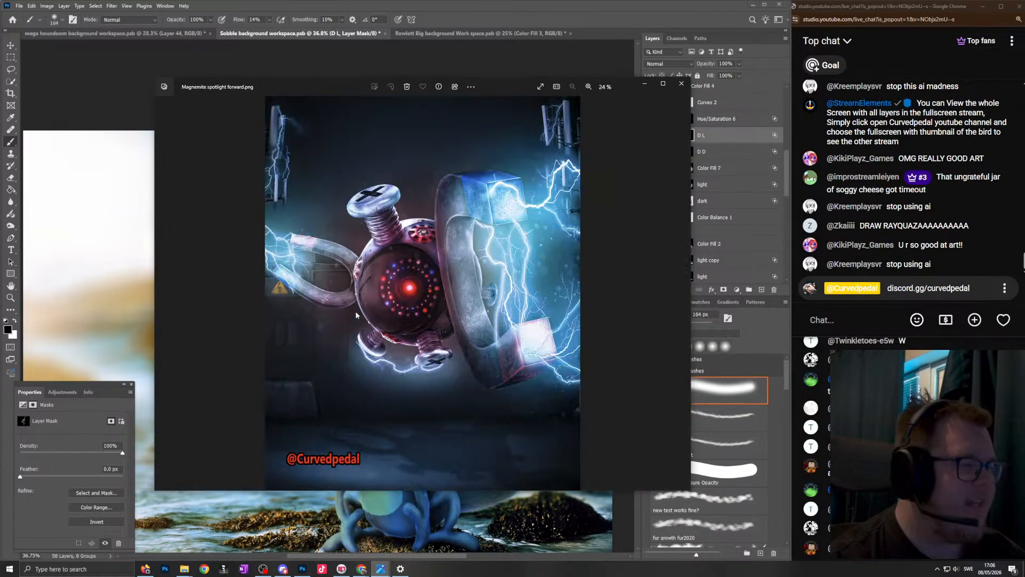
key("Left")
key("Left")
key("Left")
key("Left")
key("Left")
key("Left")
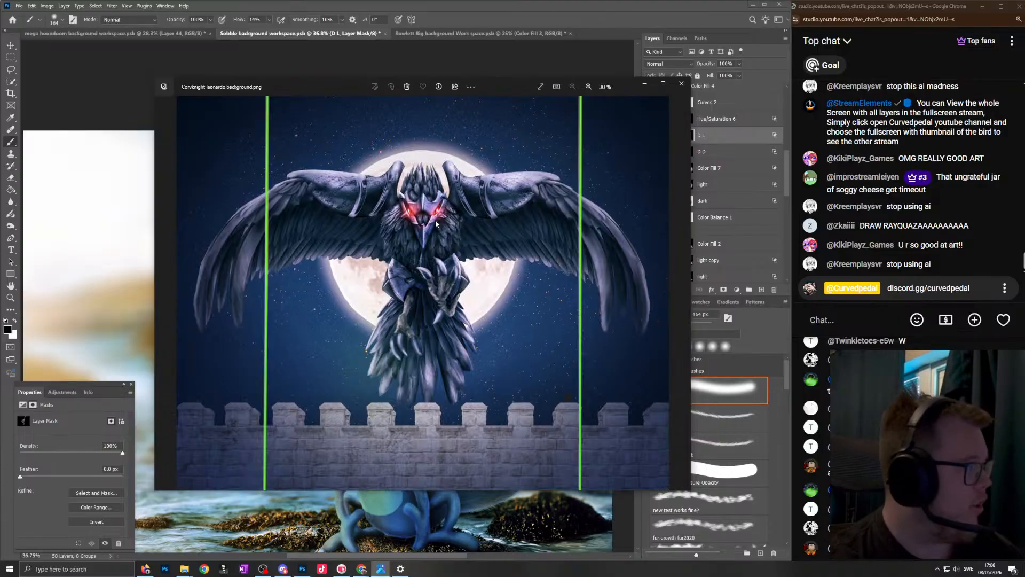
key("Left")
key("Left")
key("Left")
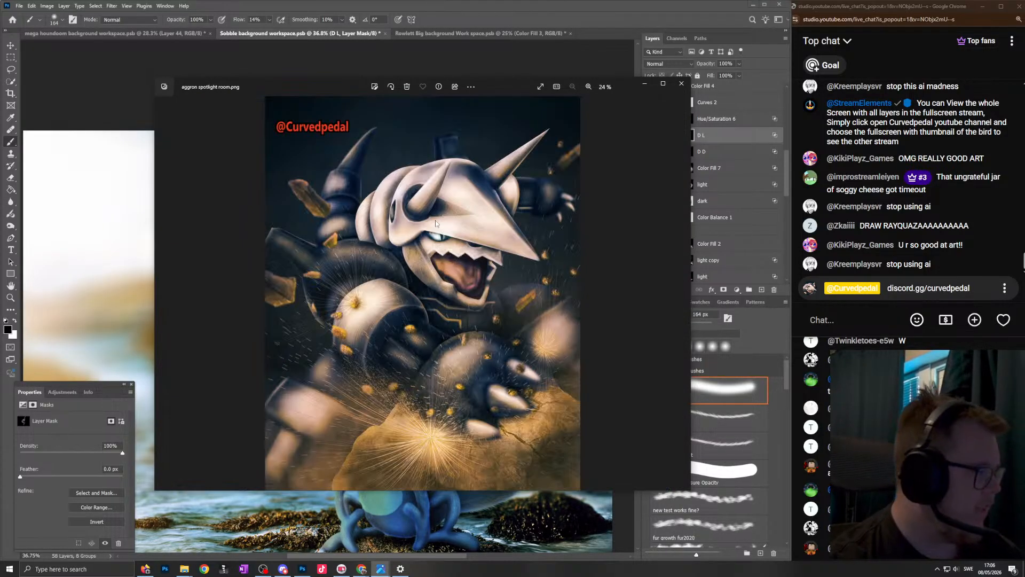
key("Right")
key("Right")
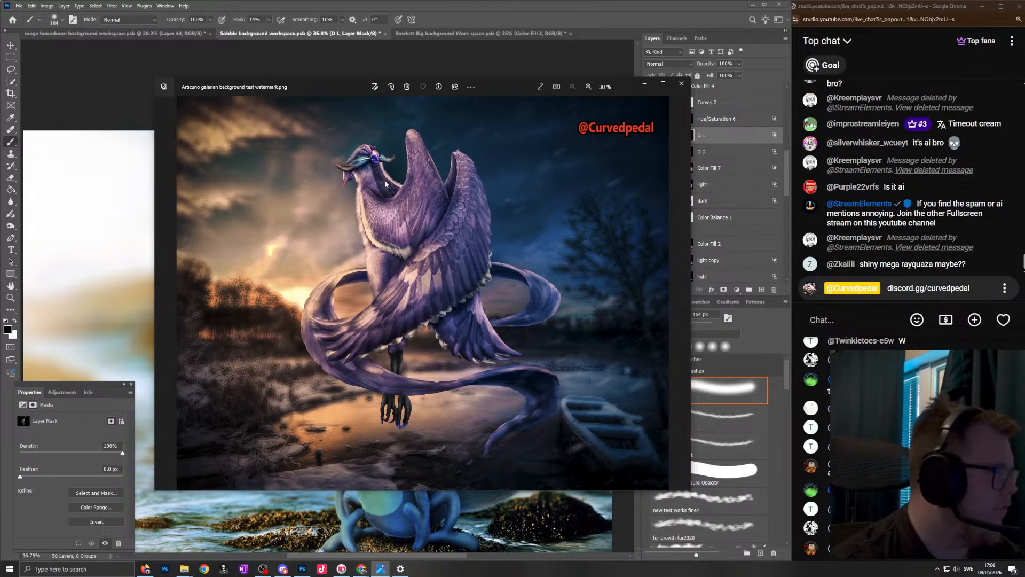
- Show the next artwork, "background rayquaza.png", in the image viewer and close the live stream browser window
key("Right")
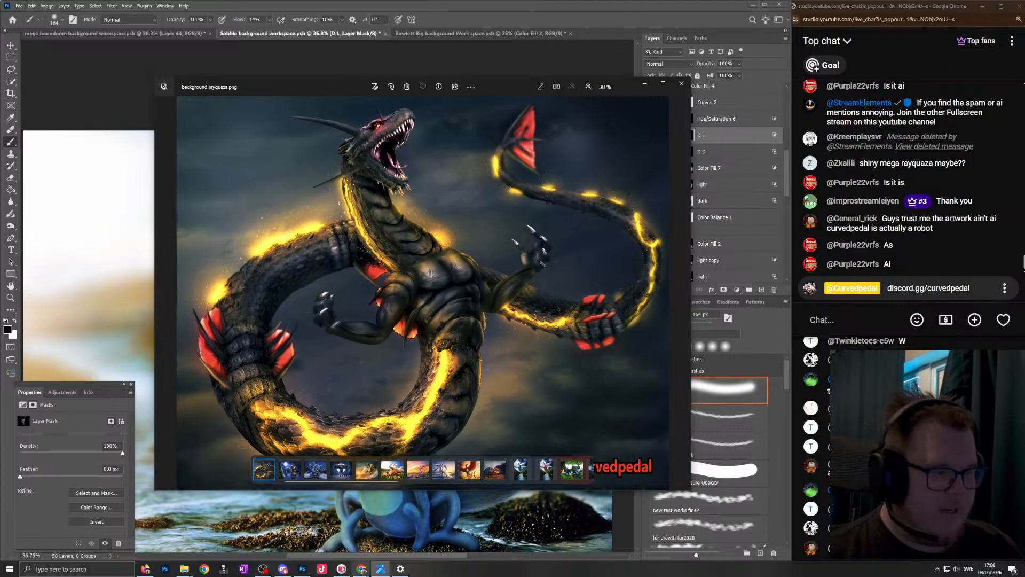
mouse_move(361, 567)
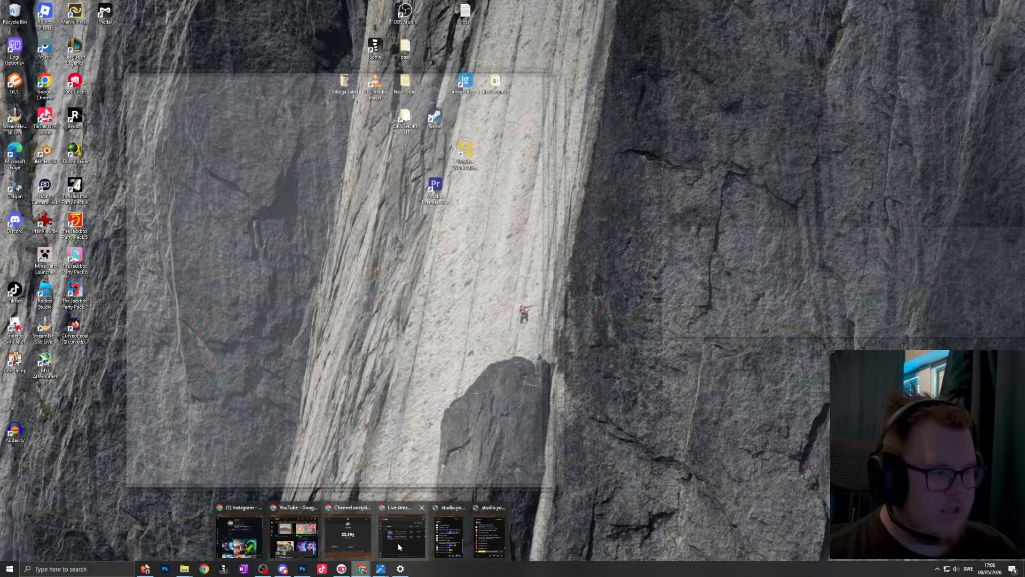
left_click(421, 509)
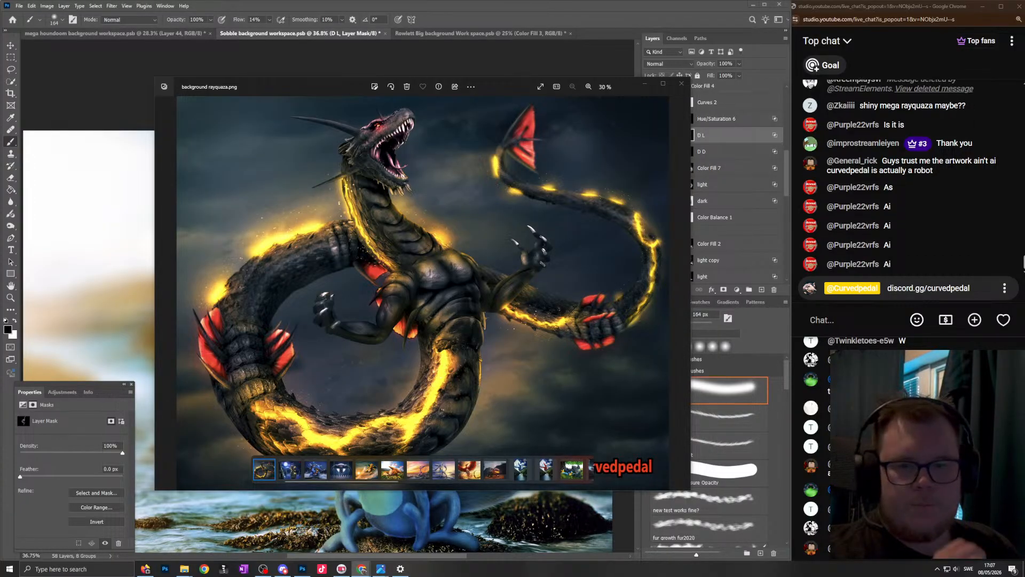
- Switch to the YouTube channel page in Chrome, enlarge its window and browse the channel's Shorts
left_click_drag(1, 171, 377, 77)
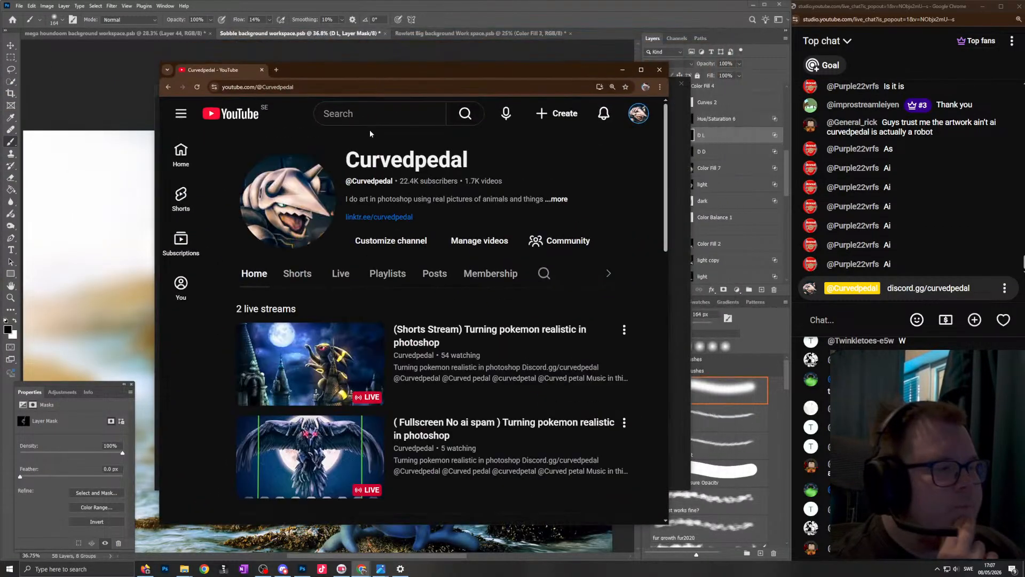
left_click(298, 273)
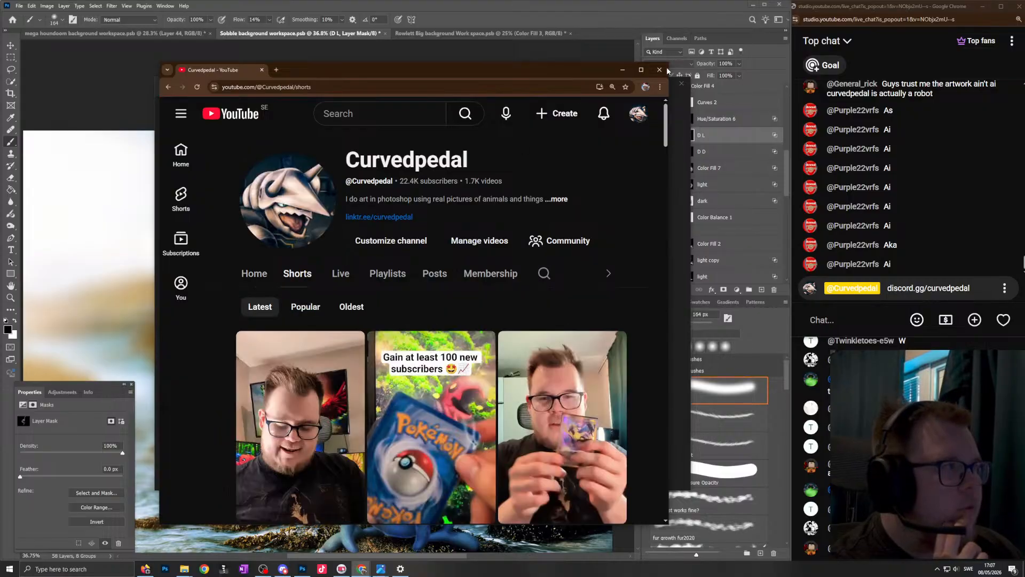
left_click_drag(671, 63, 773, 17)
left_click_drag(660, 26, 625, 37)
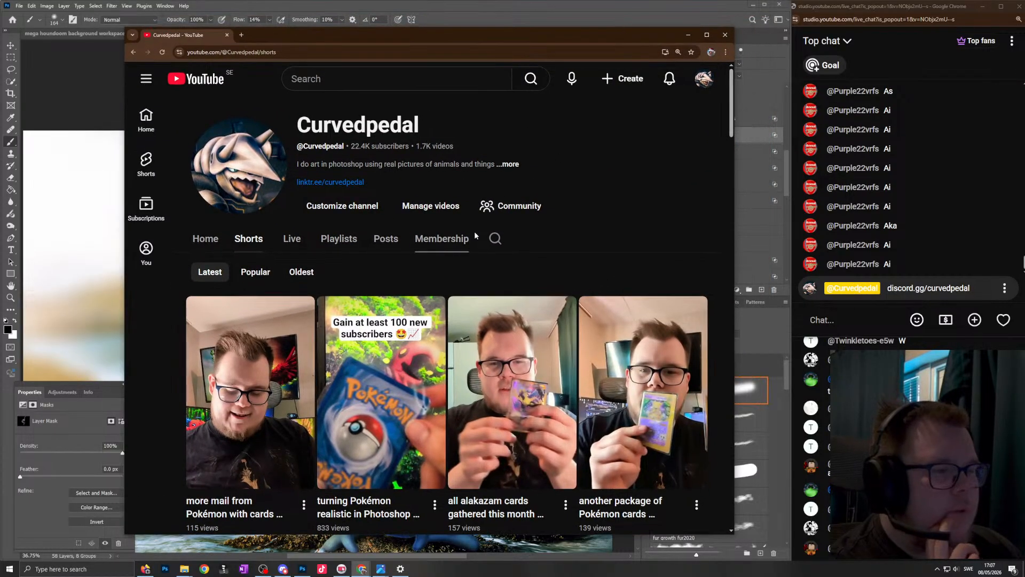
scroll(491, 210, "down", 3)
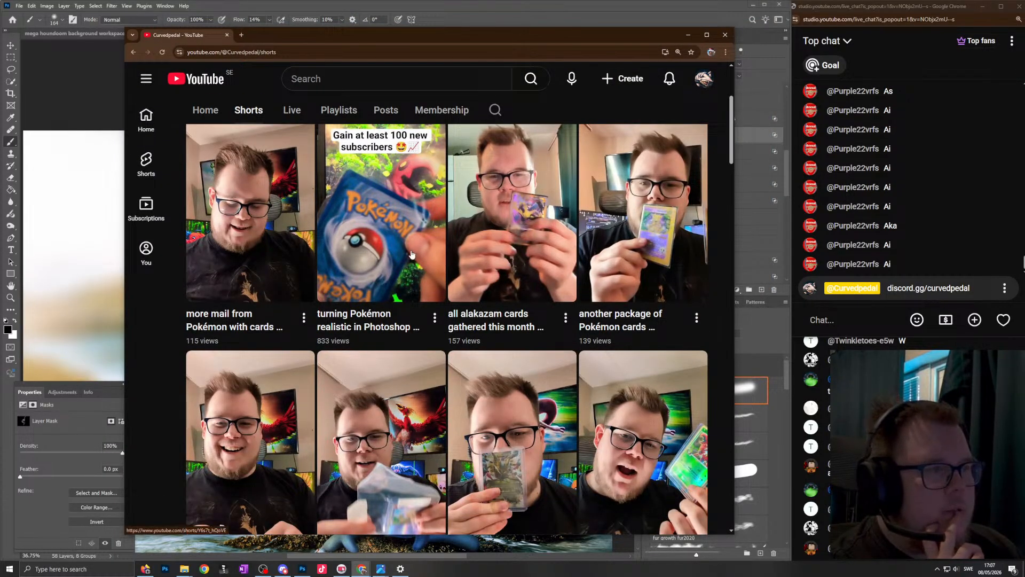
middle_click(142, 333)
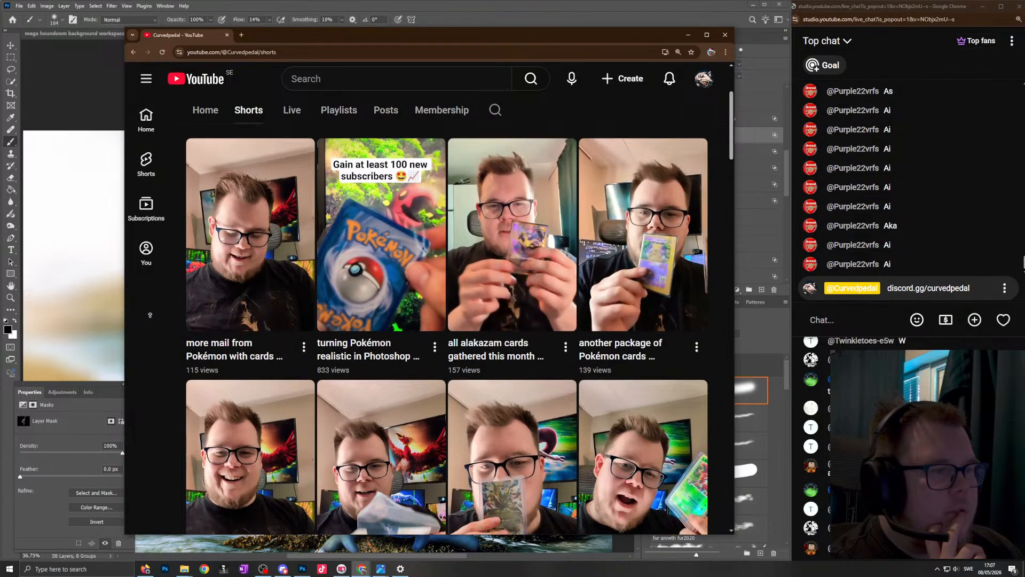
- Play the "turning Pokémon realistic in Photoshop" short, reload it and view the red Pokémon artwork shown in it
left_click(380, 227)
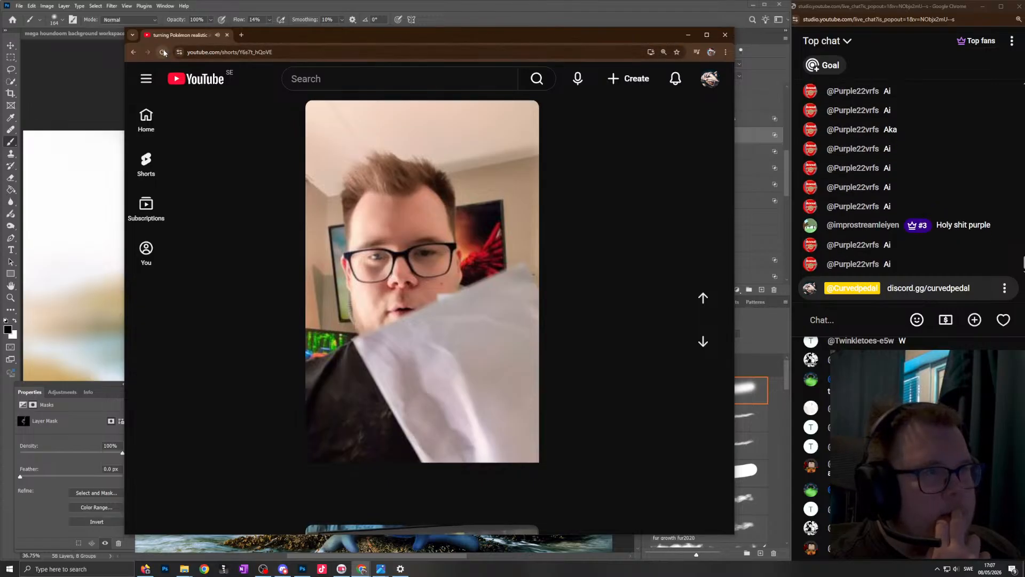
left_click(163, 52)
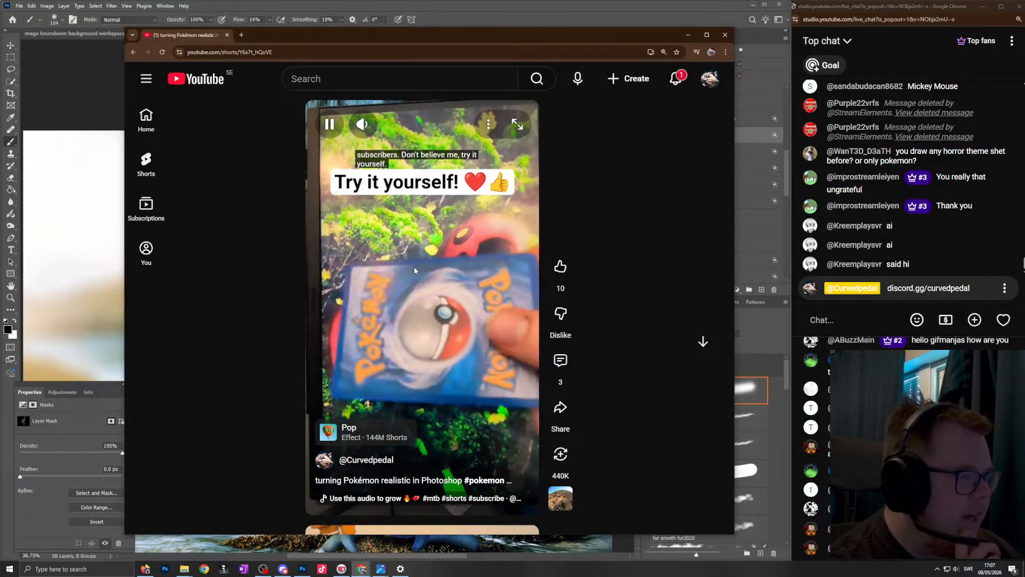
left_click(475, 332)
left_click(494, 292)
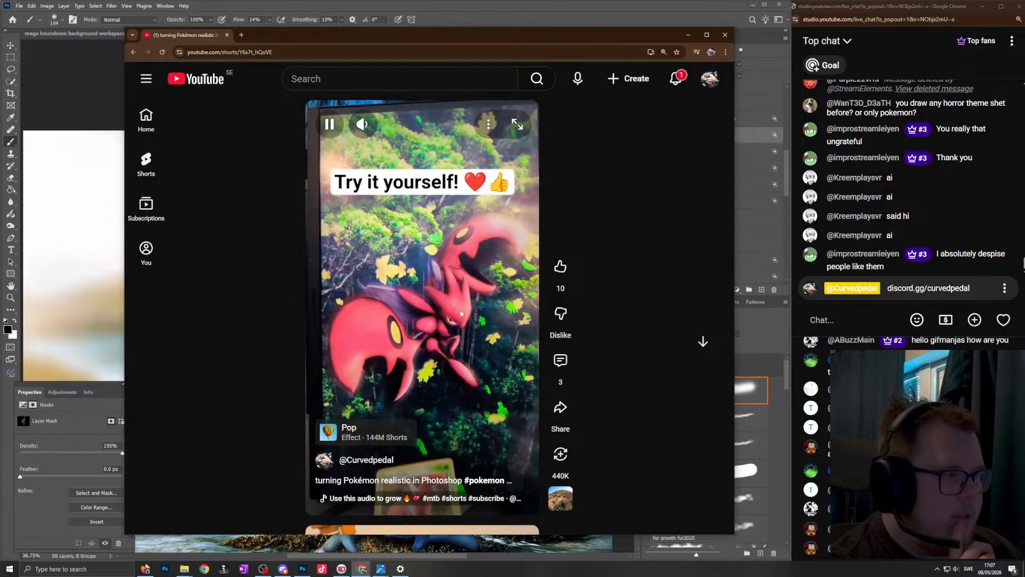
- Open the channel page from the account options, check the notifications and switch back to the Sobble document in Photoshop
left_click(710, 79)
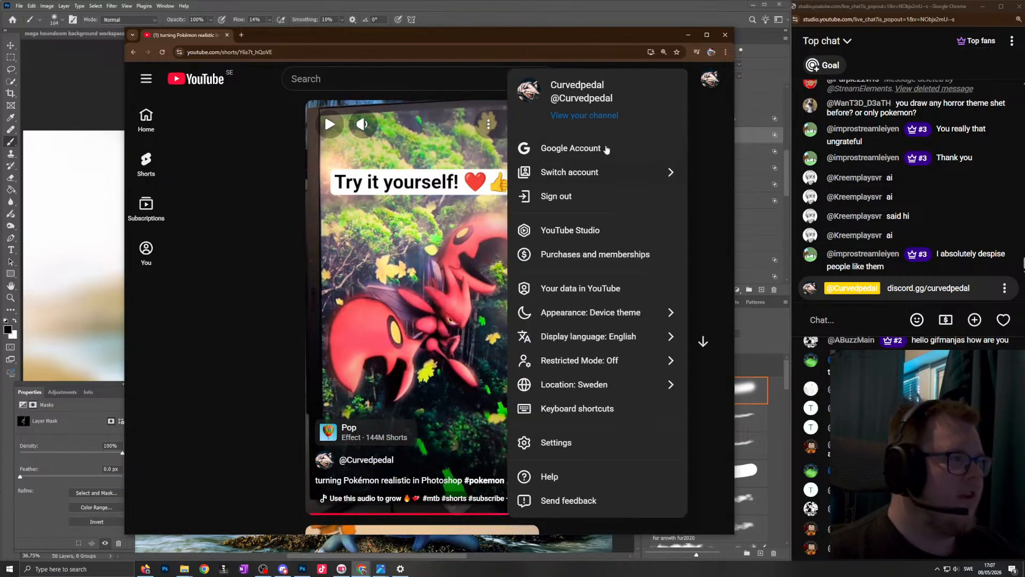
left_click(597, 116)
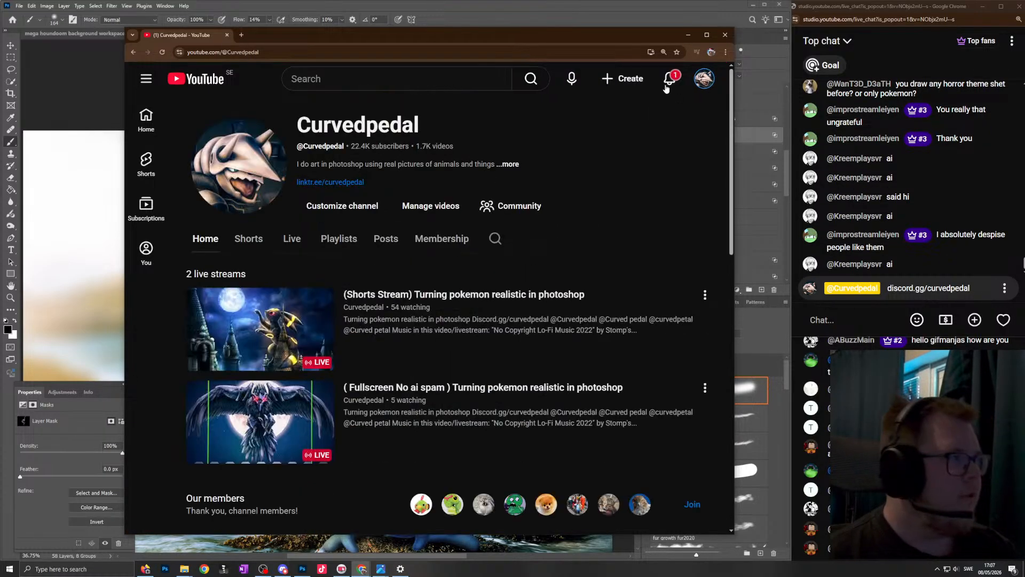
left_click(667, 80)
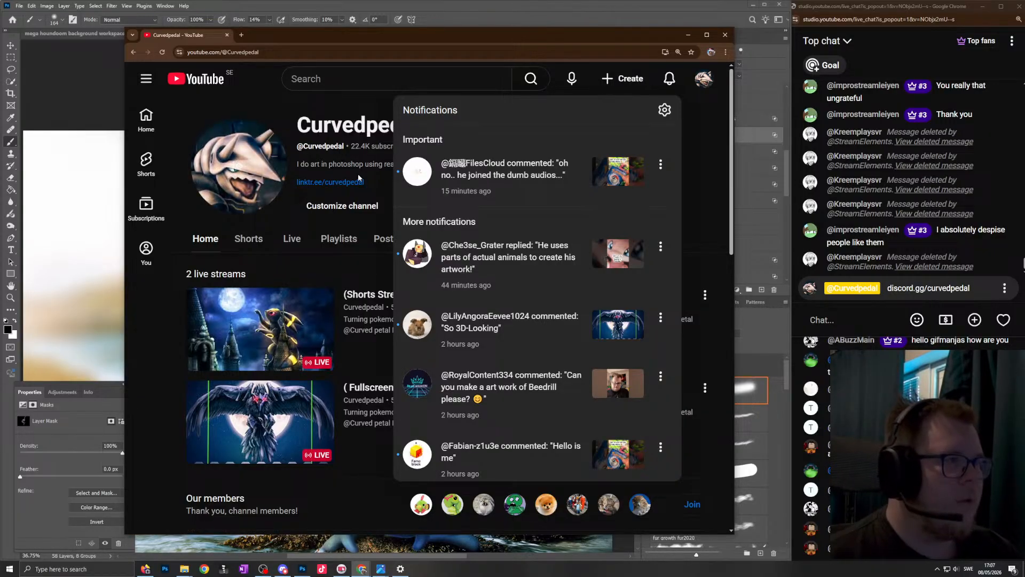
left_click(265, 92)
left_click(350, 13)
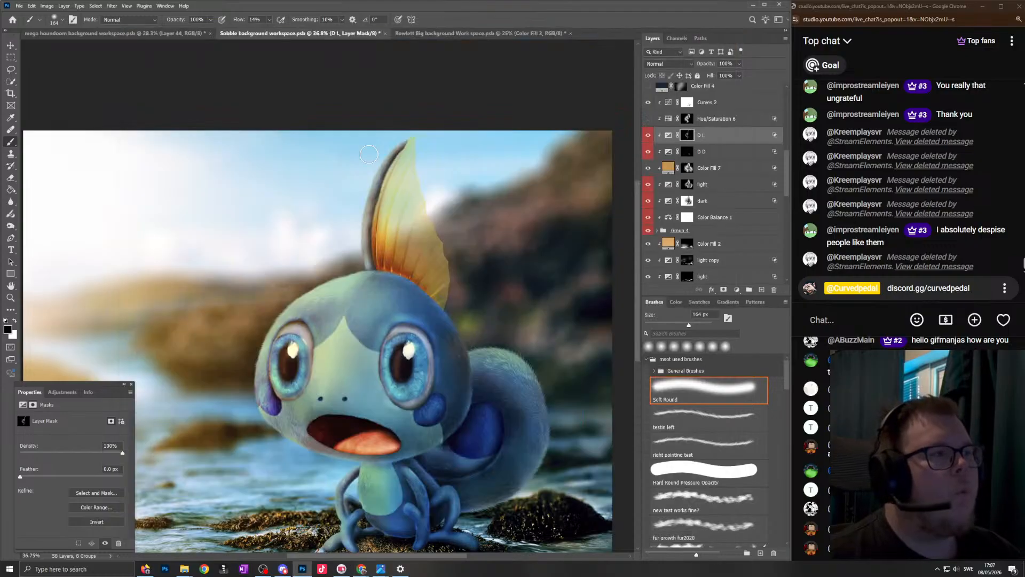
- Paint white on the D L layer mask along the slender arm beside the green belly with a 37 px brush
scroll(374, 201, "down", 4)
scroll(375, 238, "up", 4)
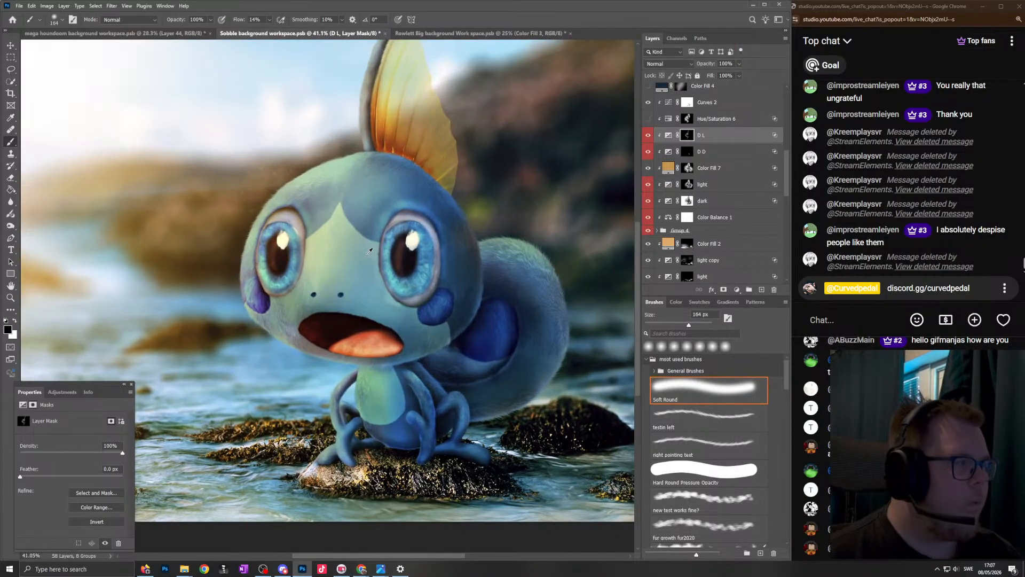
scroll(365, 213, "down", 2)
scroll(365, 214, "up", 1)
scroll(369, 480, "down", 1)
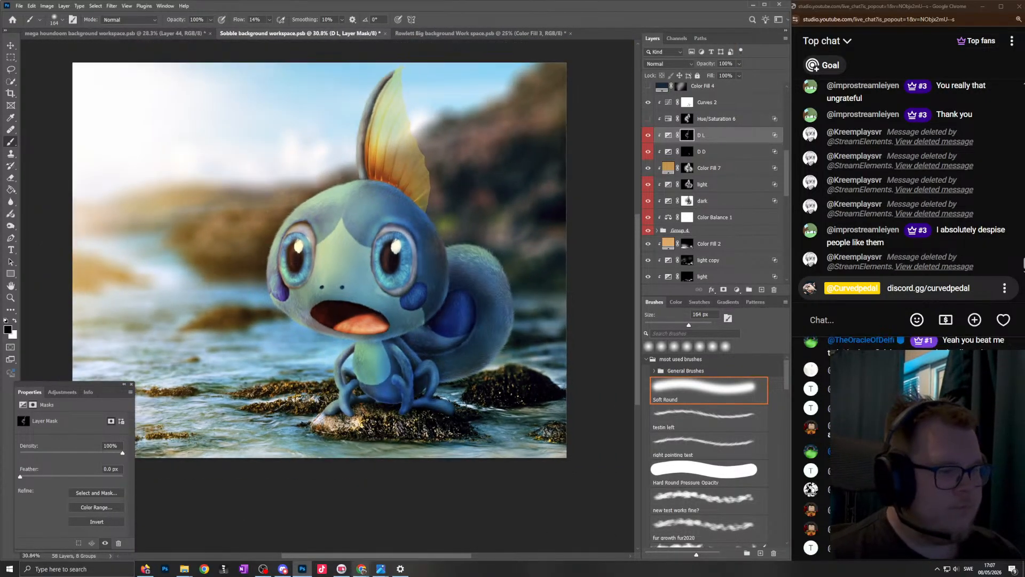
scroll(379, 390, "up", 4)
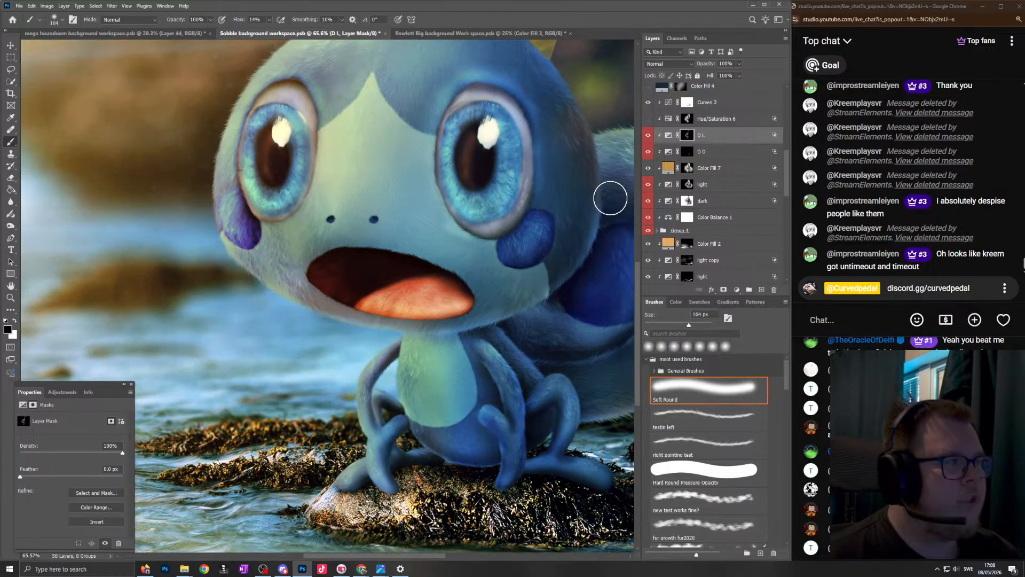
scroll(364, 406, "up", 8)
key("x")
scroll(388, 358, "up", 5)
left_click_drag(391, 319, 344, 323)
left_click_drag(345, 323, 346, 367)
mouse_move(388, 289)
left_mouse_down()
mouse_move(361, 344)
mouse_move(497, 189)
left_mouse_up()
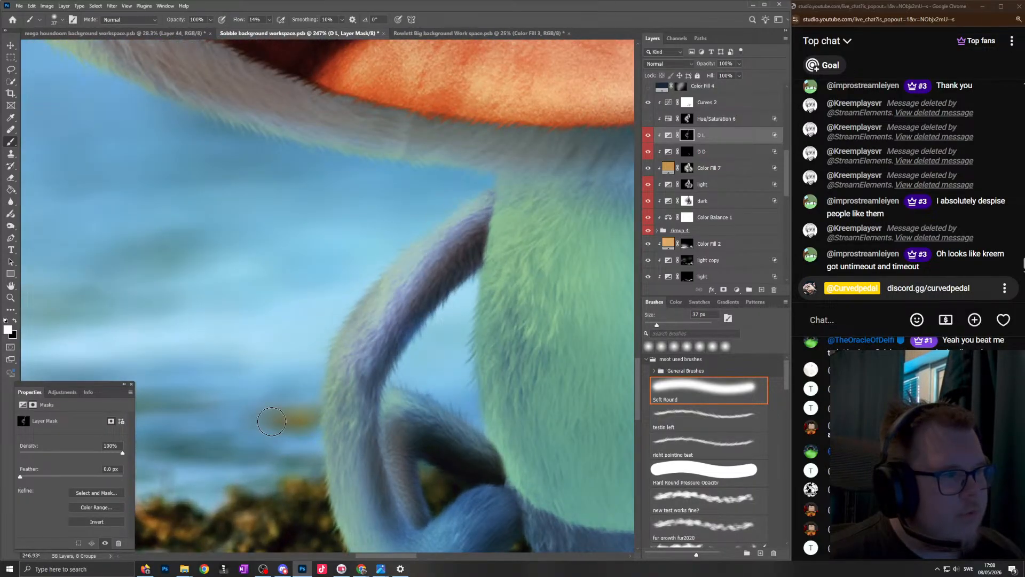
- Paint white on the D L layer mask down the lower arm and foot with a 61 px brush, then reduce the brush to 41 px
scroll(348, 345, "down", 6)
scroll(336, 438, "up", 5)
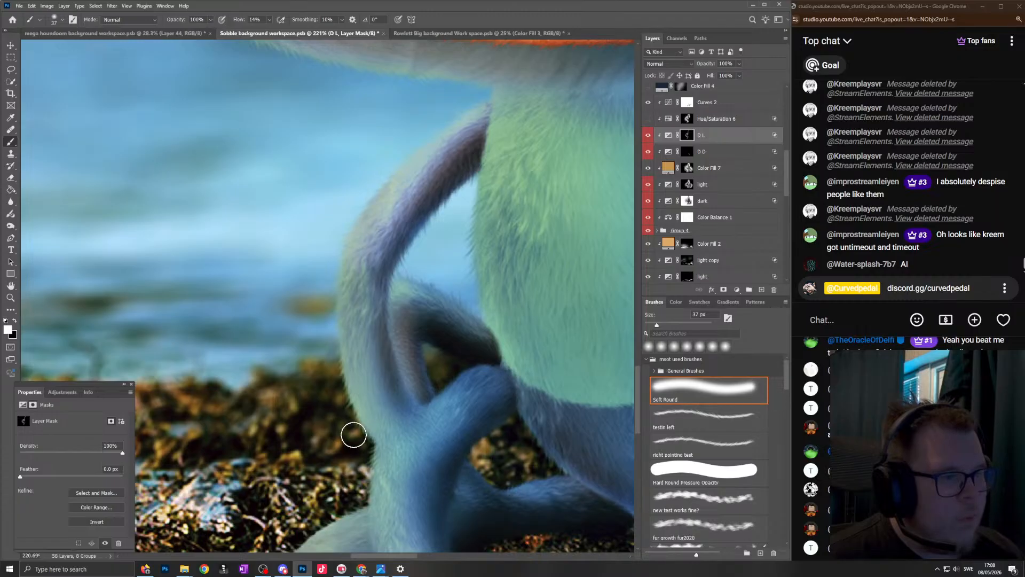
right_click(351, 435, "alt")
mouse_move(364, 434)
left_mouse_down()
mouse_move(355, 363)
mouse_move(383, 154)
left_mouse_up()
scroll(405, 422, "down", 3)
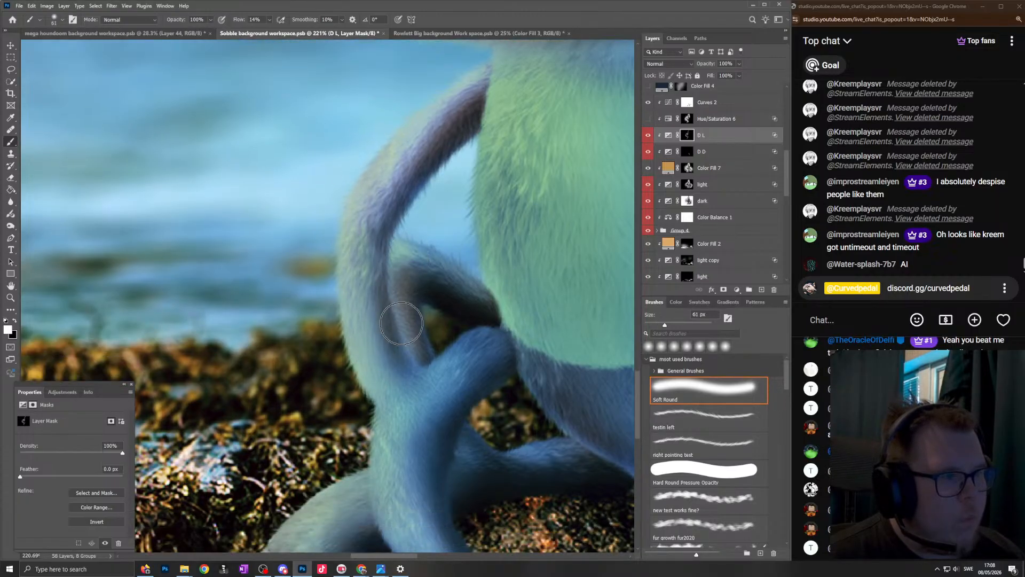
scroll(405, 422, "down", 1)
left_click_drag(355, 436, 300, 469)
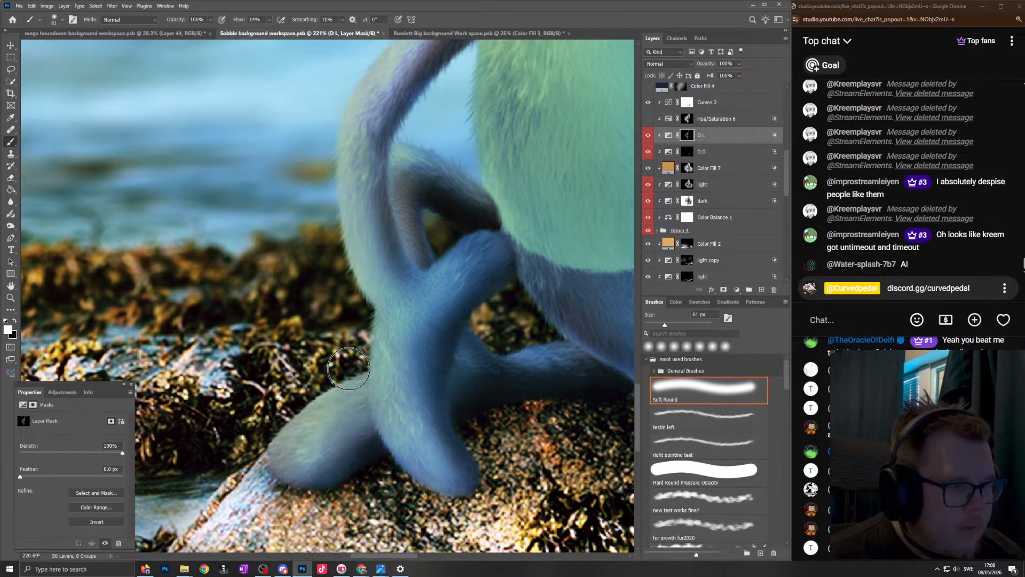
left_click_drag(324, 409, 291, 453)
scroll(327, 415, "down", 3)
scroll(328, 414, "down", 3)
scroll(434, 385, "up", 5)
key("bracketleft")
key("bracketleft")
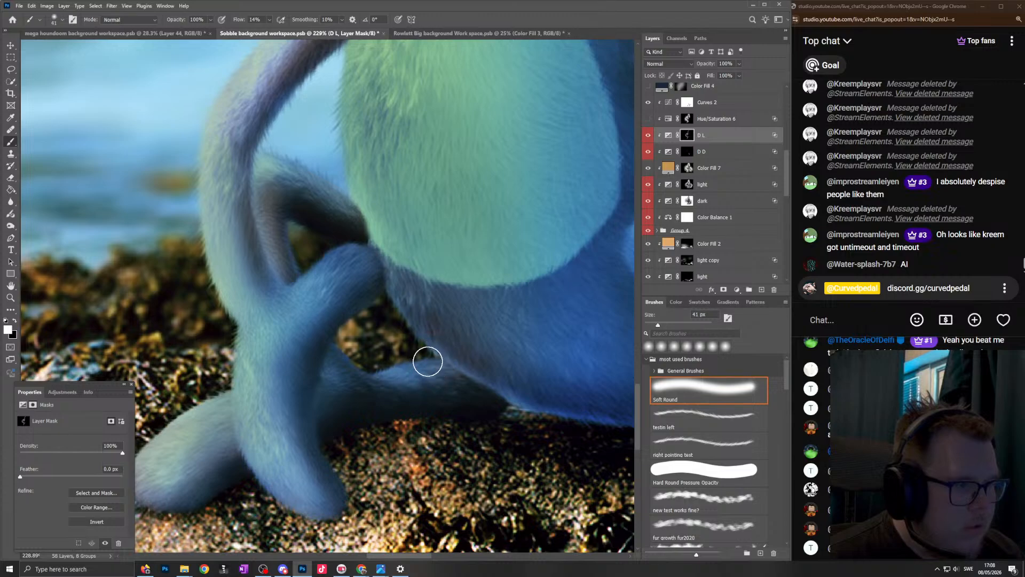
scroll(435, 315, "down", 2)
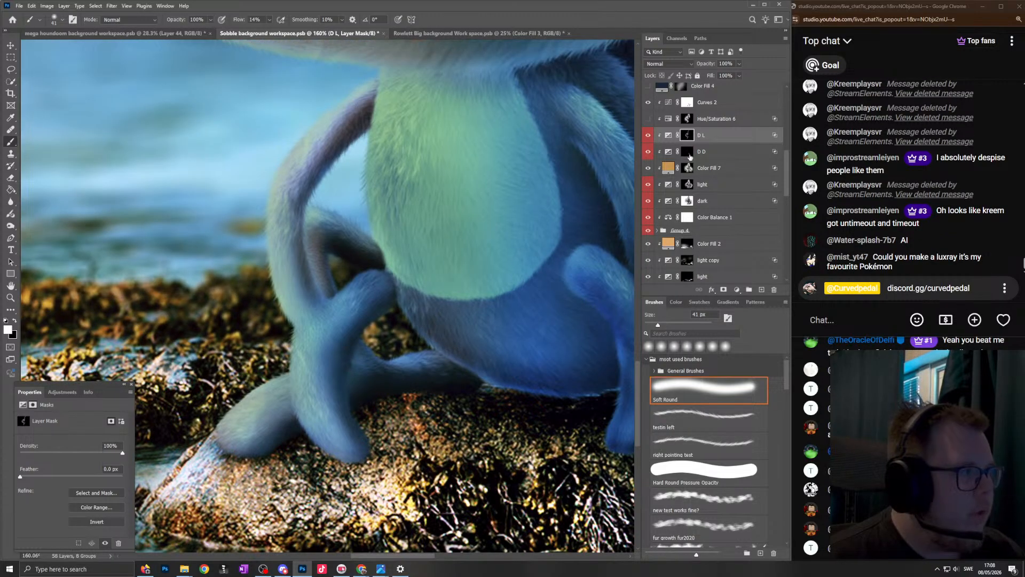
- Select the D D layer mask and enlarge the brush to 56 px
left_click(689, 153)
key("bracketright")
key("bracketright")
key("bracketright")
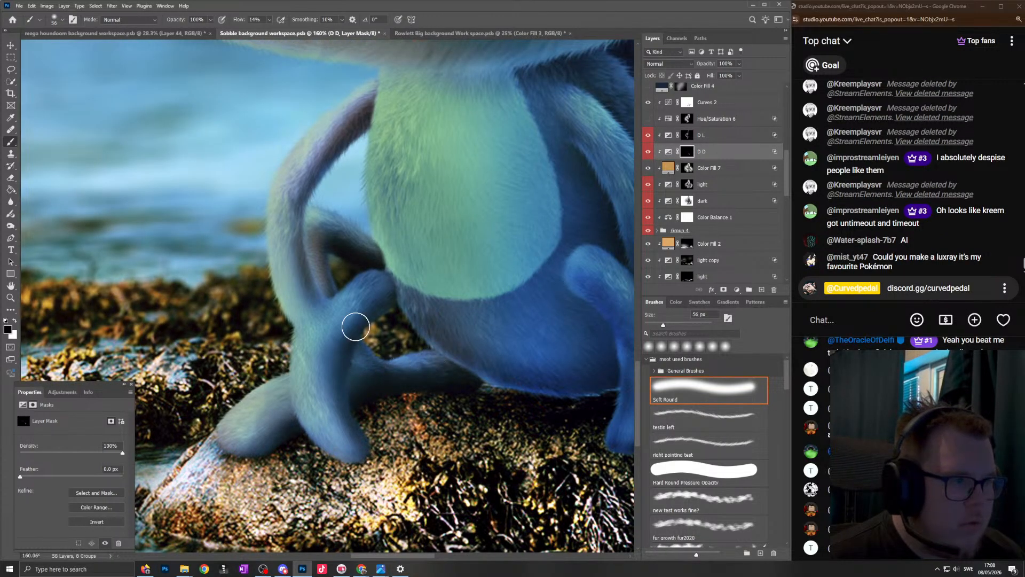
- Add a new layer above the tips group, stamp all visible artwork into it and convert it to a Smart Object
scroll(318, 240, "down", 5)
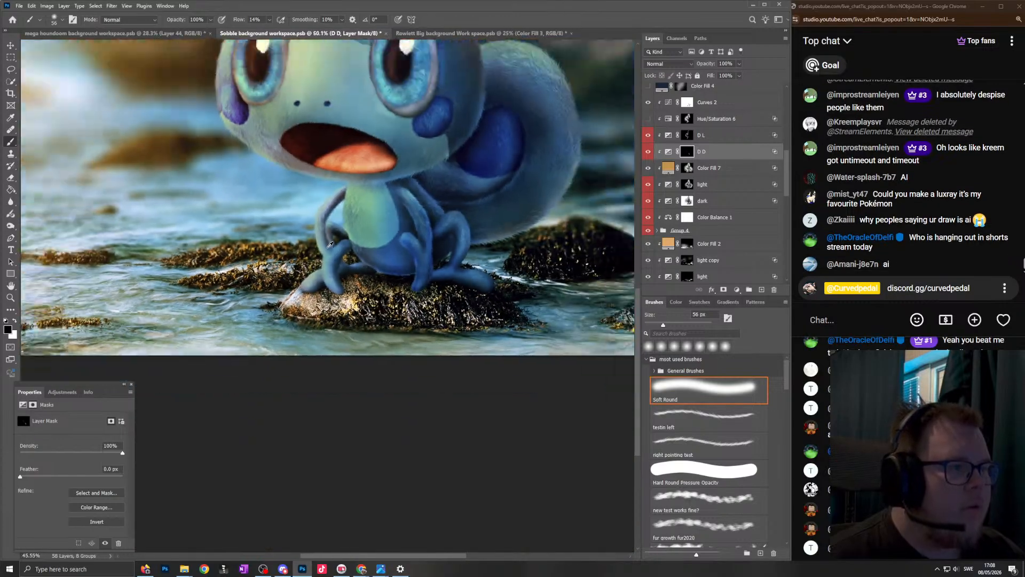
scroll(331, 232, "down", 3)
scroll(342, 214, "up", 2)
key("ctrl+0")
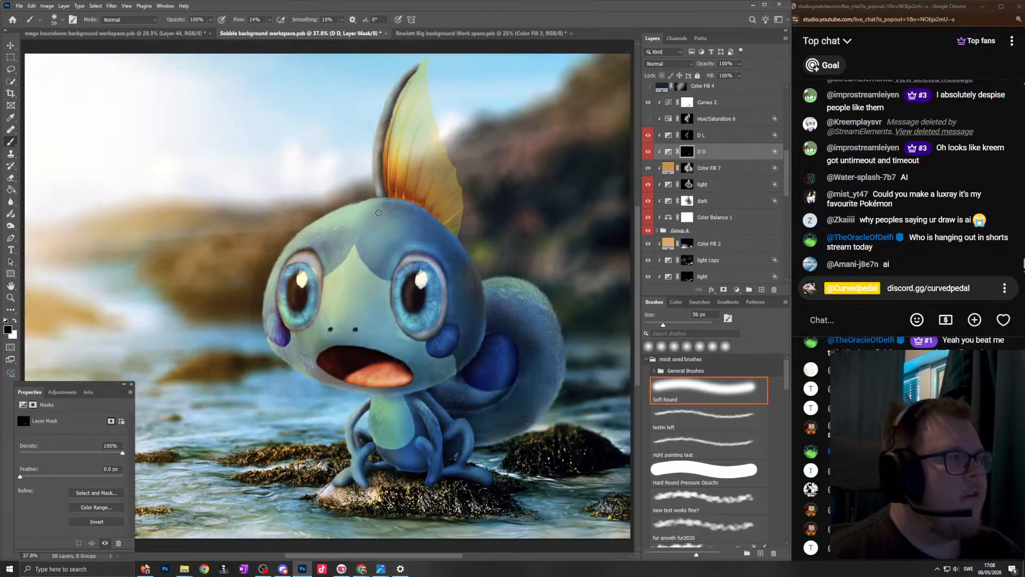
scroll(451, 270, "down", 3)
scroll(712, 189, "up", 9)
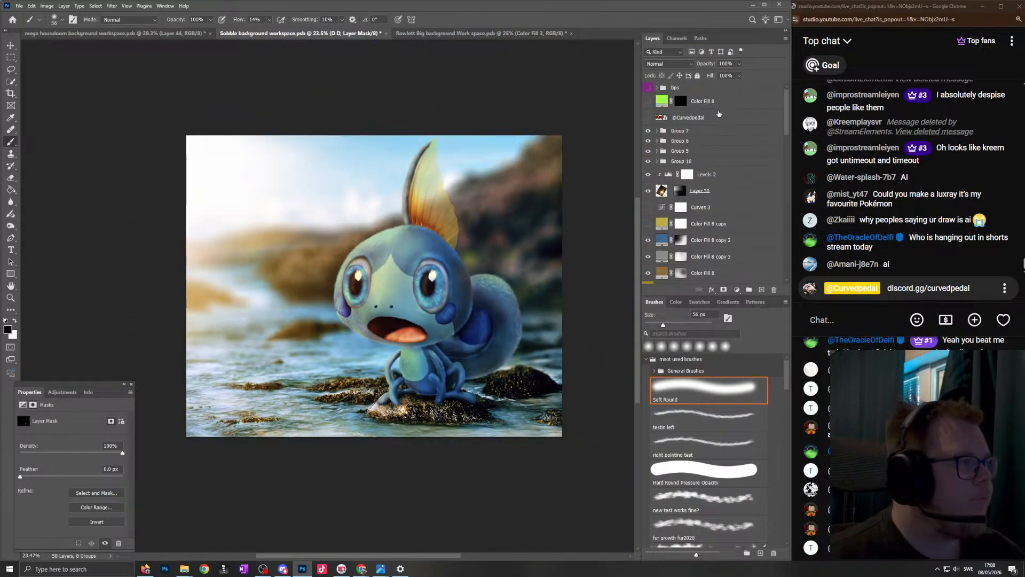
left_click(723, 89)
left_click(761, 289)
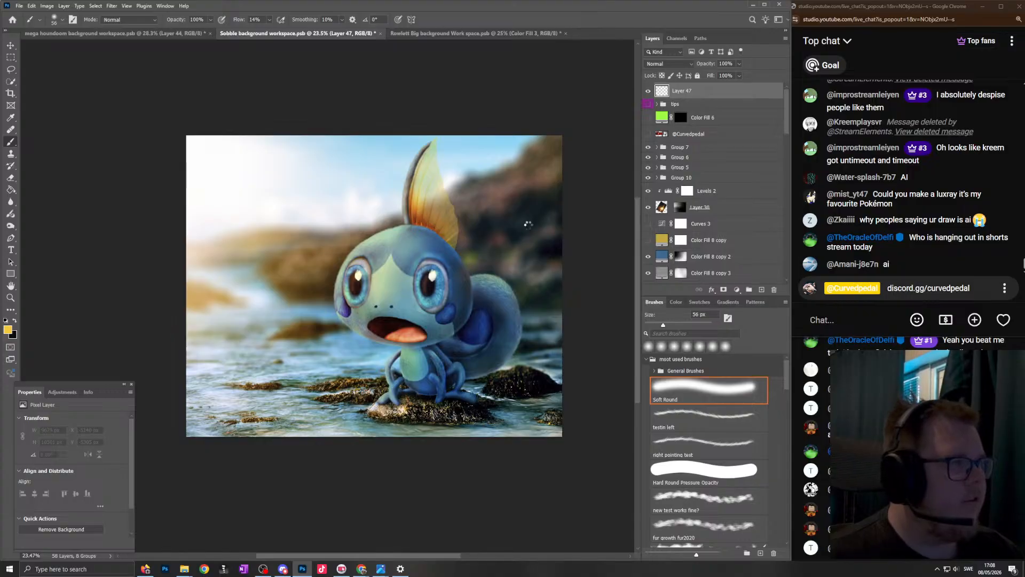
right_click(703, 91)
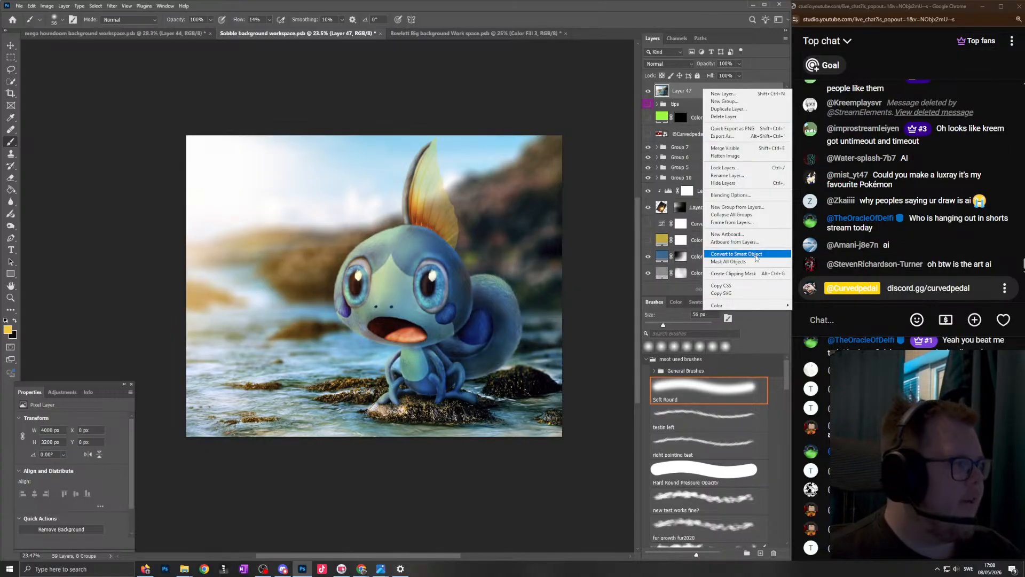
left_click(756, 257)
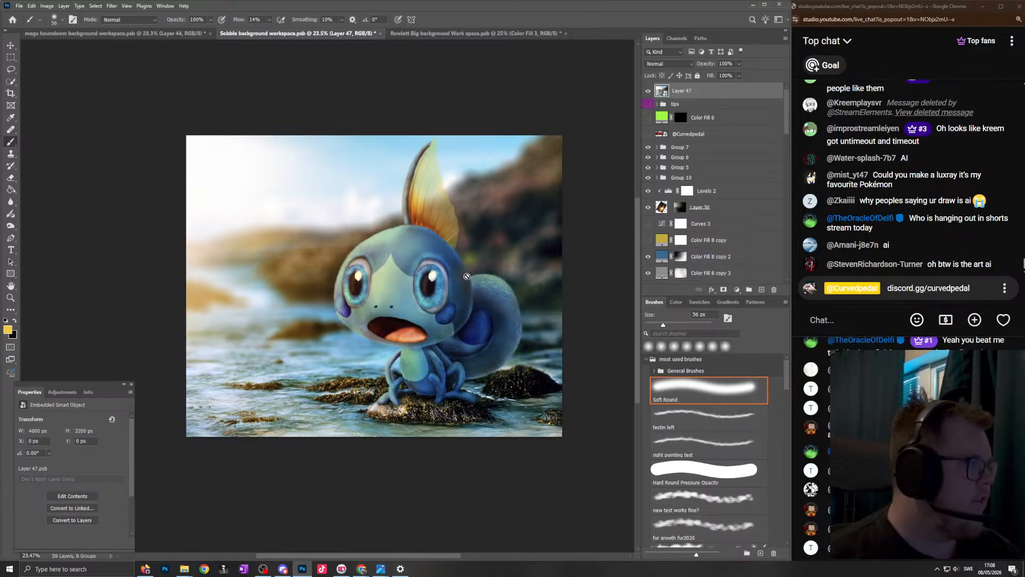
- Open the stamped Smart Object in the Camera Raw filter and tint the Color Grading shadows blue at hue 213, saturation 32
left_click(804, 279)
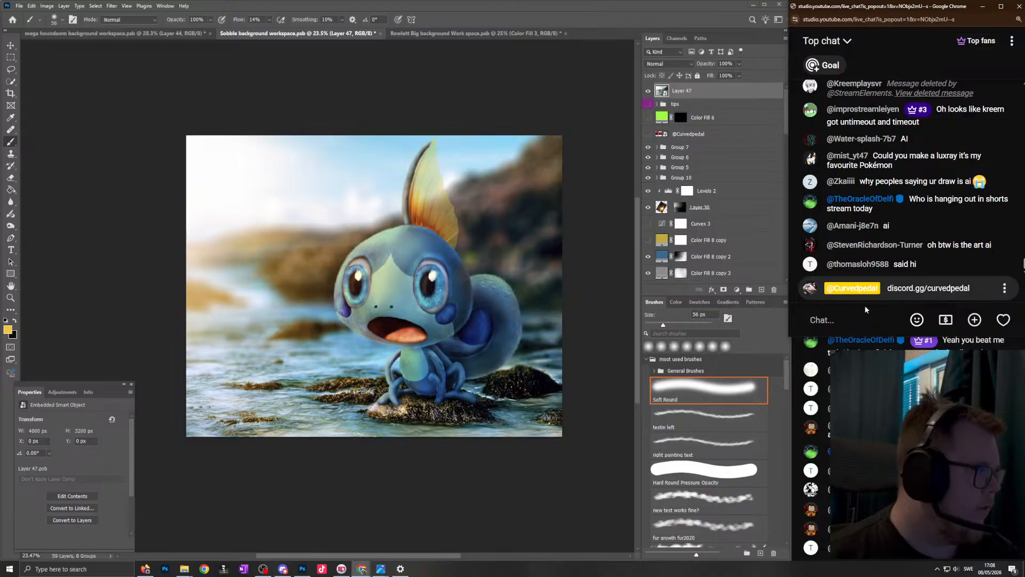
scroll(451, 290, "up", 2)
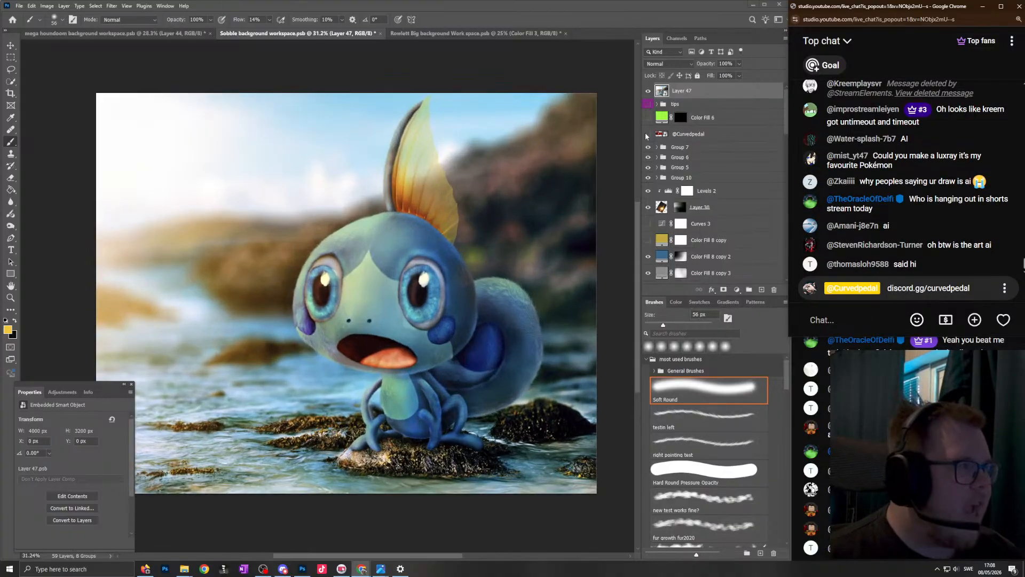
left_click(127, 6)
mouse_move(112, 6)
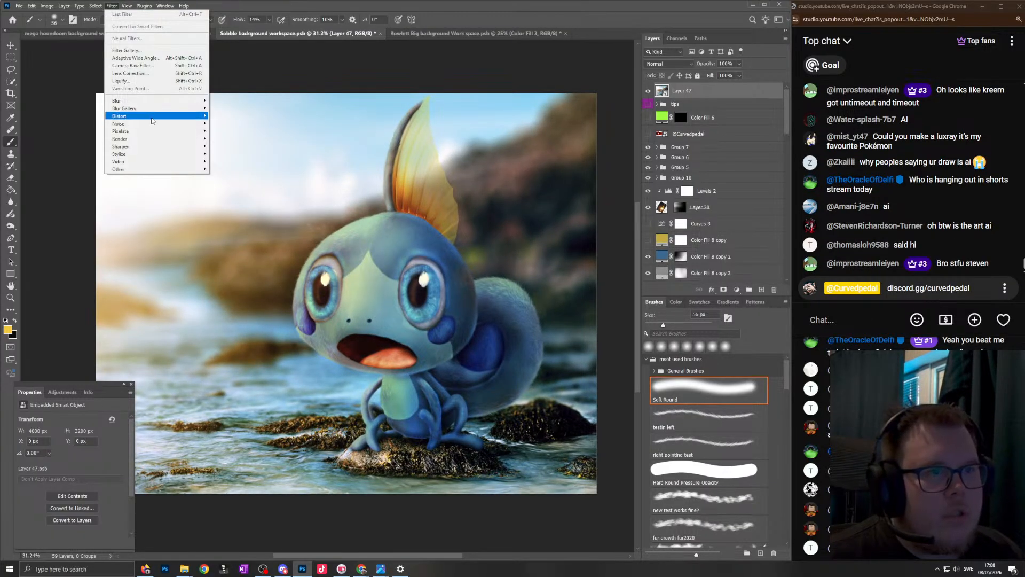
mouse_move(176, 108)
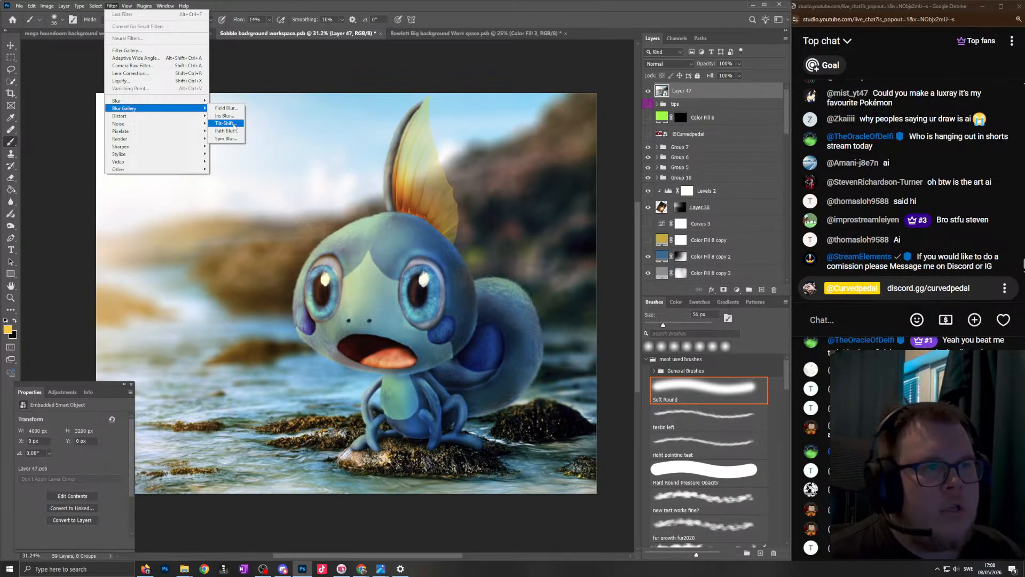
left_click(158, 66)
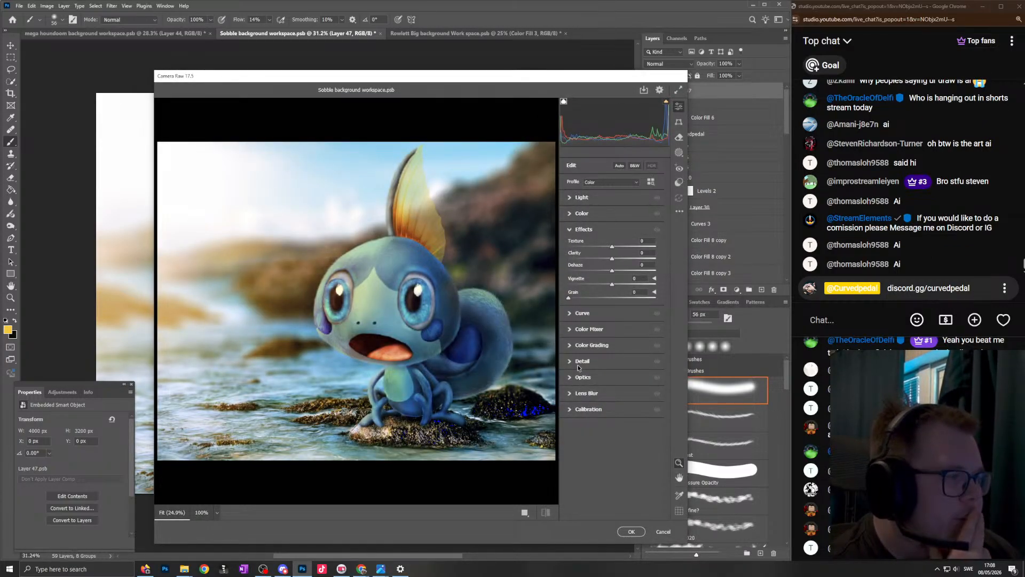
left_click(587, 345)
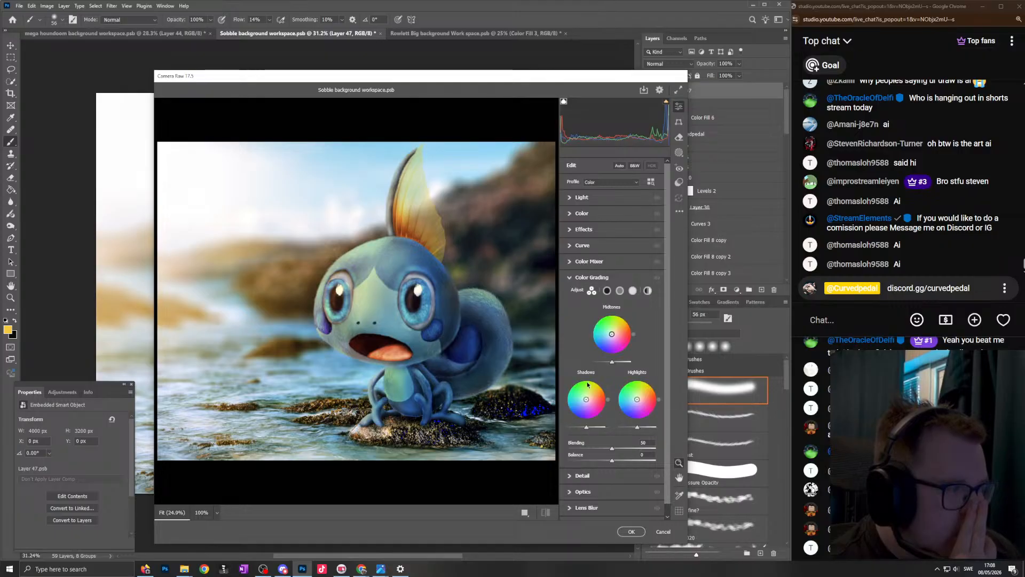
left_click_drag(586, 399, 568, 417)
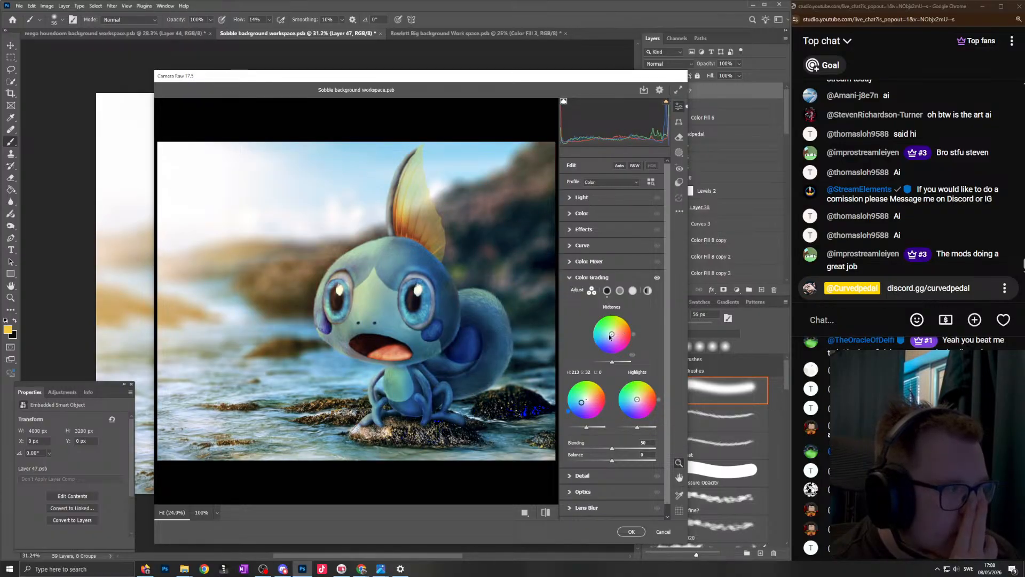
- Tint the midtones warm yellow at hue 46, saturation 36, and the highlights yellow at hue 51, saturation 62
mouse_move(618, 331)
left_mouse_down()
mouse_move(625, 319)
mouse_move(602, 323)
mouse_move(595, 349)
mouse_move(607, 360)
left_mouse_up()
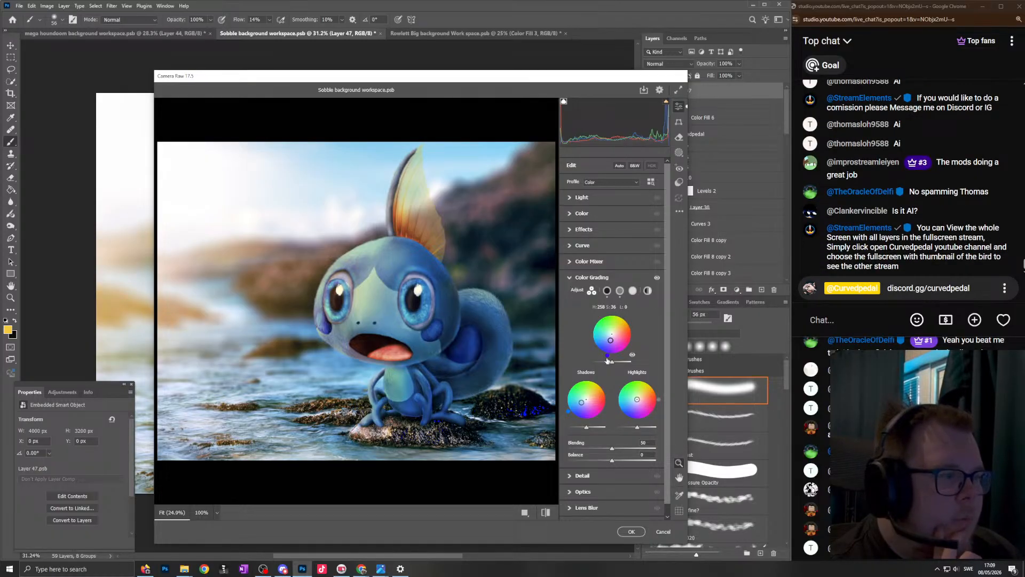
mouse_move(599, 357)
left_mouse_down()
mouse_move(629, 342)
mouse_move(632, 320)
left_mouse_up()
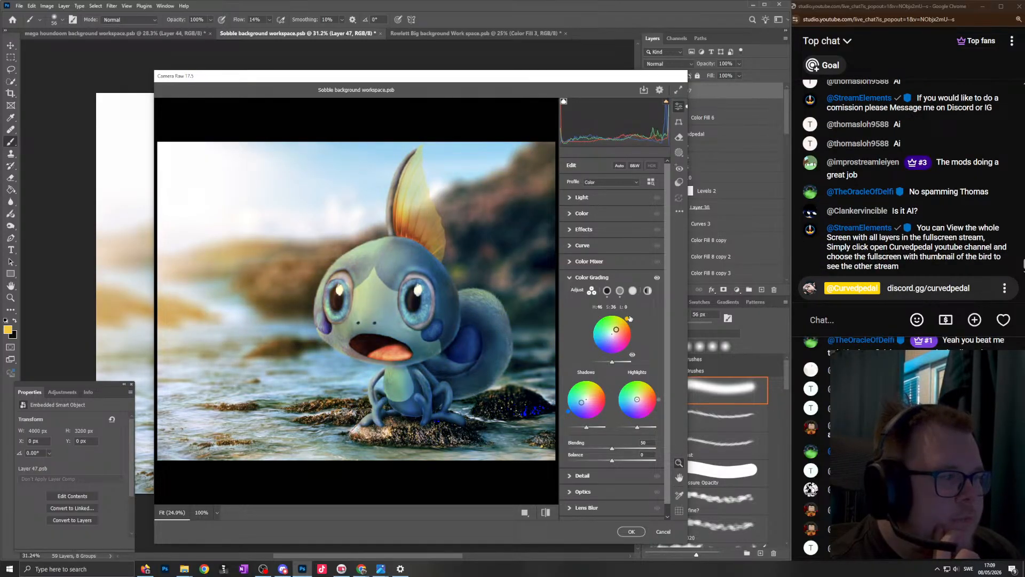
mouse_move(637, 400)
left_mouse_down()
mouse_move(636, 389)
mouse_move(655, 387)
left_mouse_up()
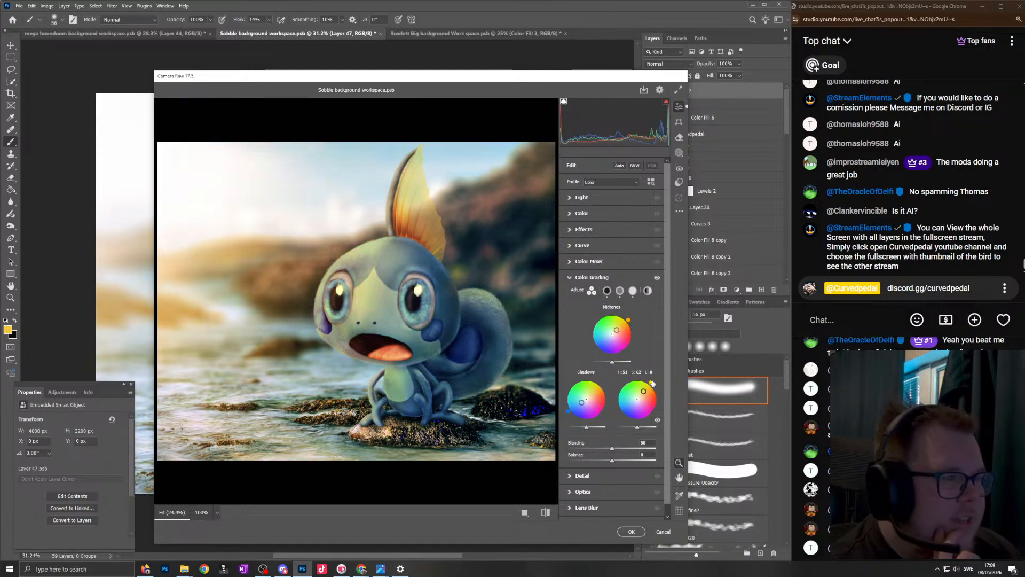
- Try blue and orange midtone tints at saturation 36, darken the midtones to luminance -42, and undo the darkening
left_click_drag(630, 325, 616, 363)
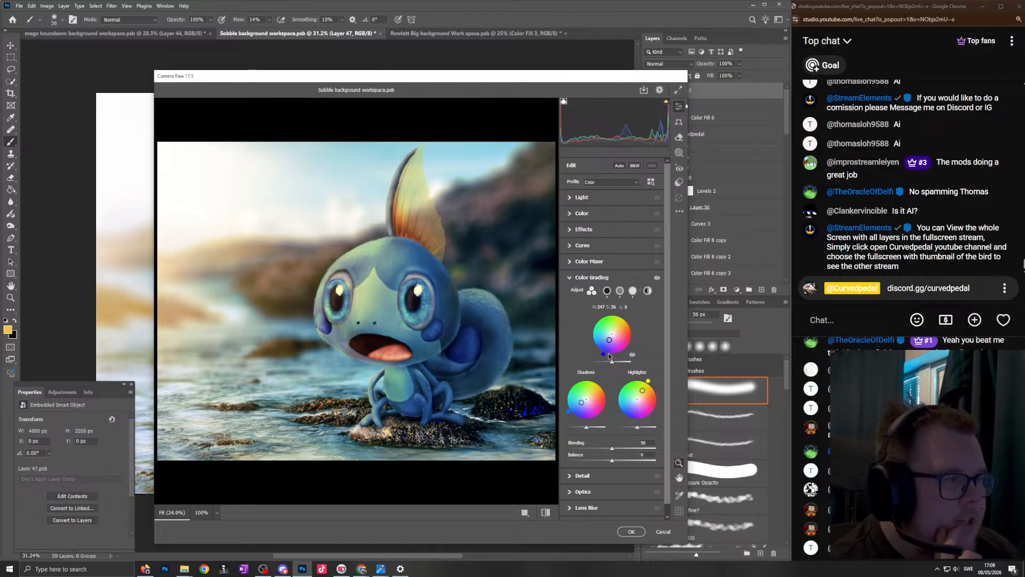
left_click_drag(605, 357, 643, 321)
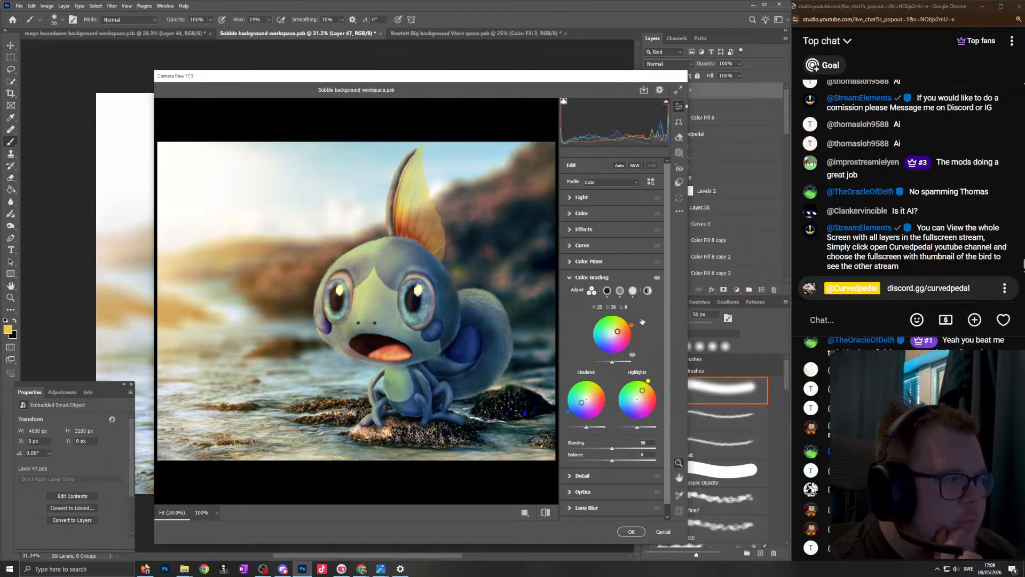
left_click_drag(649, 382, 600, 361)
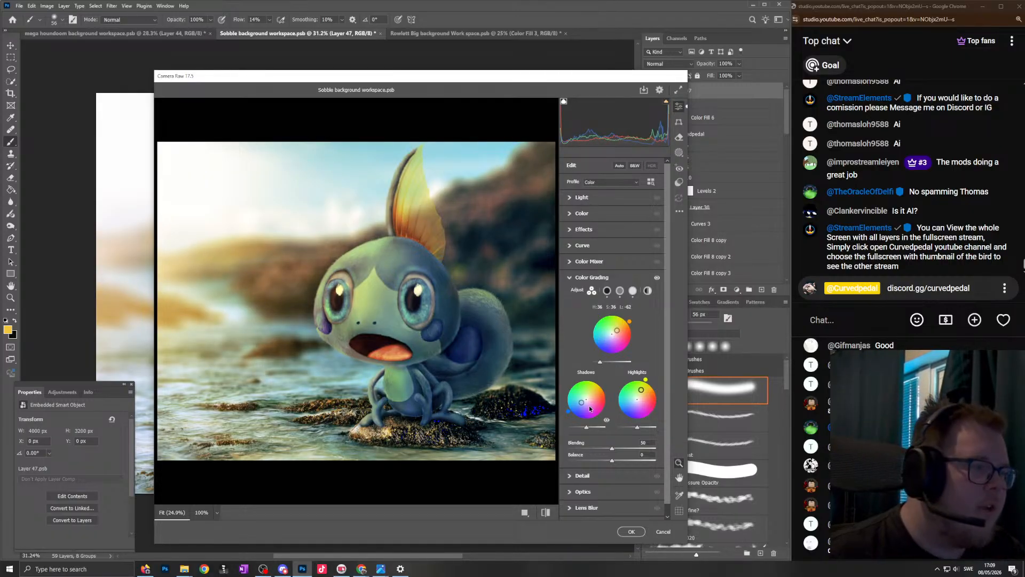
key("ctrl+z")
left_click_drag(591, 422, 568, 412)
left_click(657, 278)
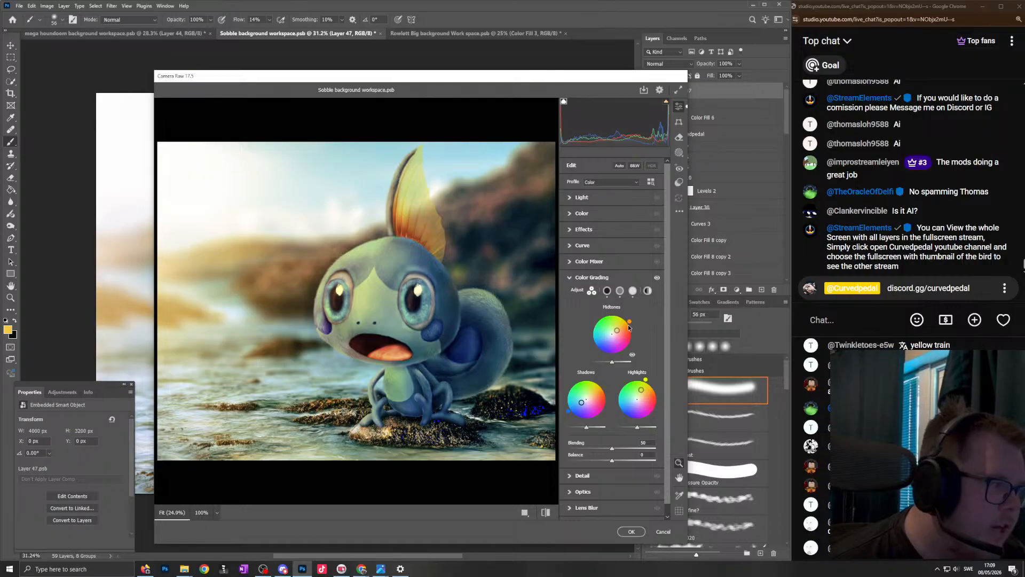
- Tint the midtones blue at hue 233, saturation 27, and the shadows at hue 241, saturation 22, and apply the Camera Raw filter
left_click_drag(630, 323, 599, 352)
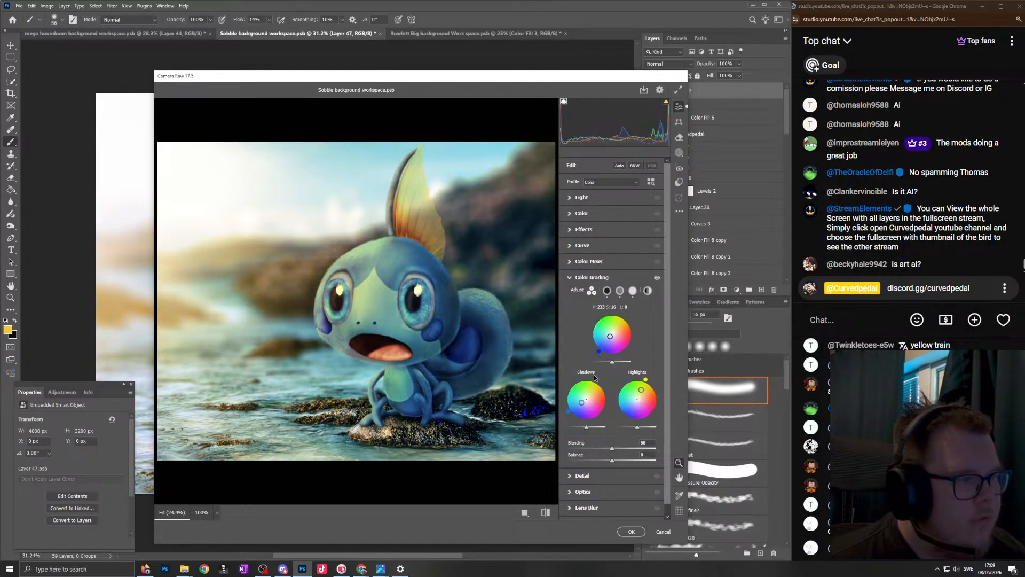
mouse_move(565, 414)
left_mouse_down()
mouse_move(578, 430)
mouse_move(569, 412)
left_mouse_up()
left_click_drag(599, 352, 592, 342)
key("ctrl+z")
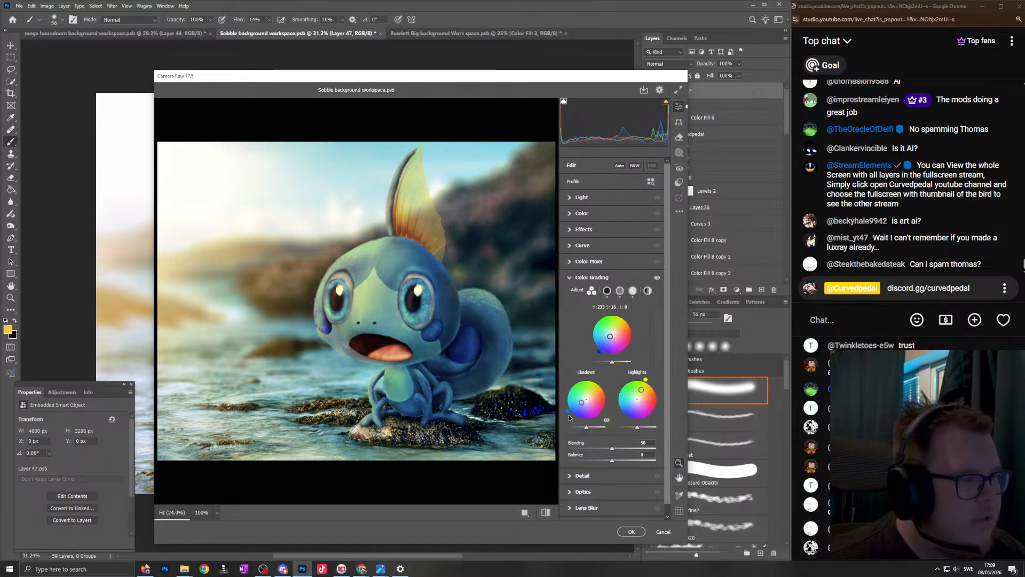
mouse_move(646, 381)
left_mouse_down()
mouse_move(654, 389)
mouse_move(646, 379)
mouse_move(641, 390)
left_mouse_up()
left_click_drag(610, 336, 609, 338)
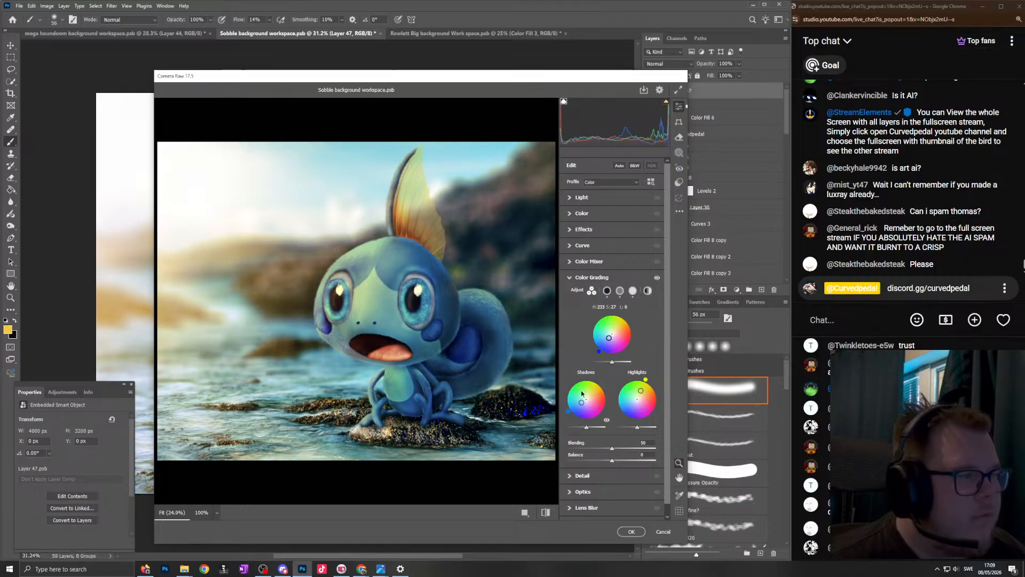
left_click_drag(570, 412, 577, 419)
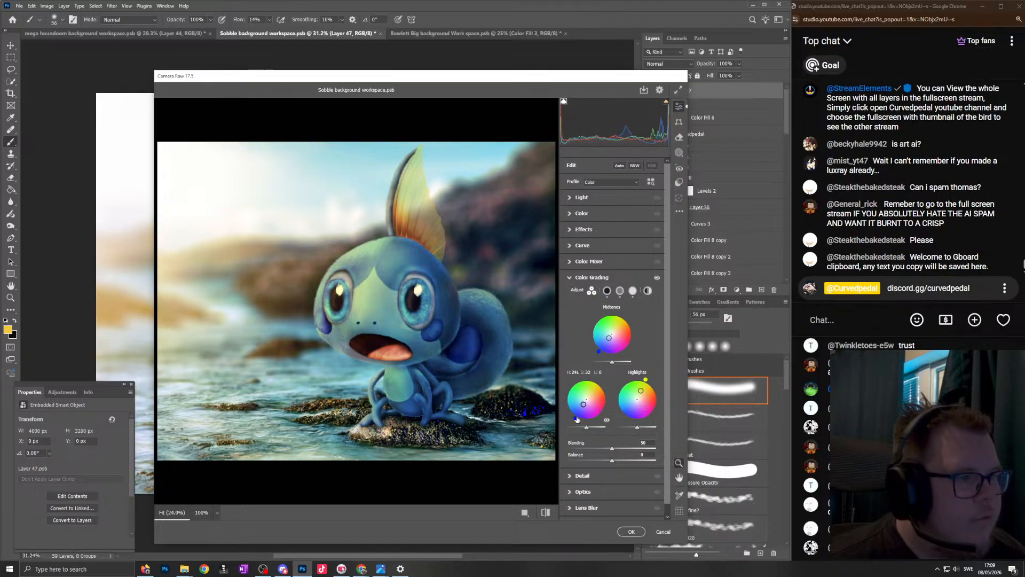
key("Return")
- Reopen the Camera Raw smart filter on the stamped Smart Object
scroll(450, 249, "down", 4)
scroll(439, 204, "up", 2)
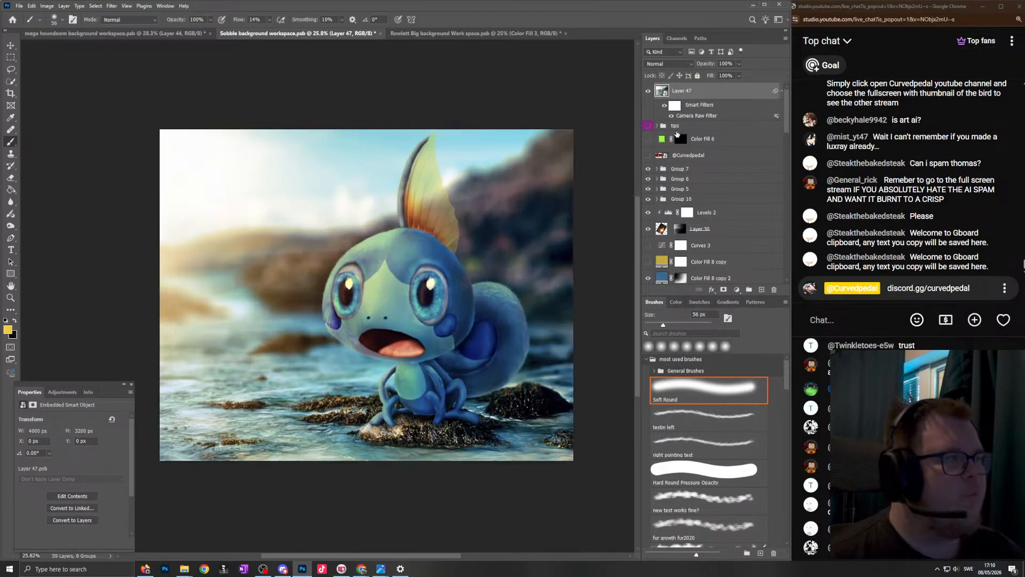
double_click(692, 114)
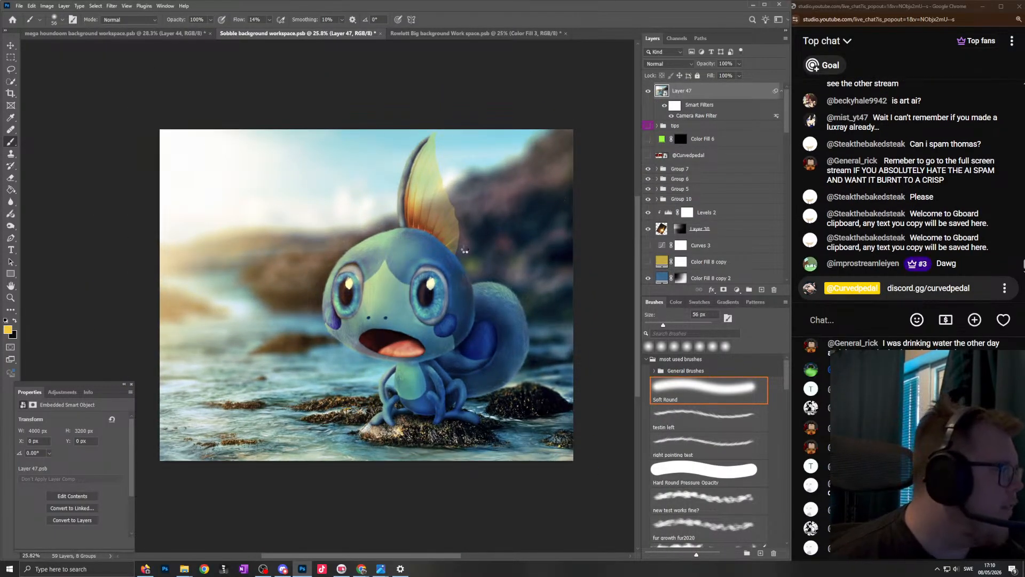
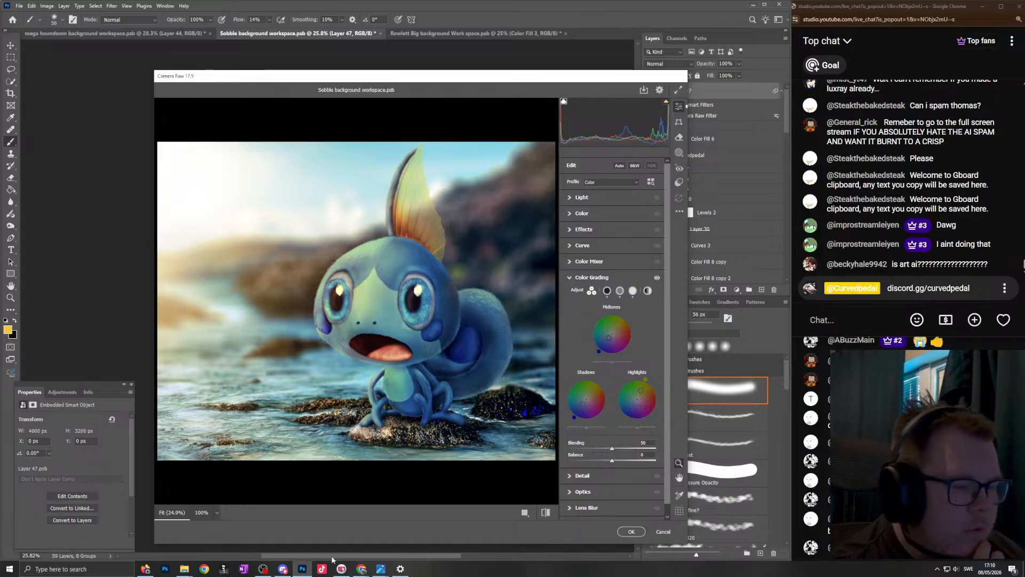
- Set the Camera Raw light values to exposure +0.10, contrast +6, highlights -4 and shadows -5
left_click(283, 569)
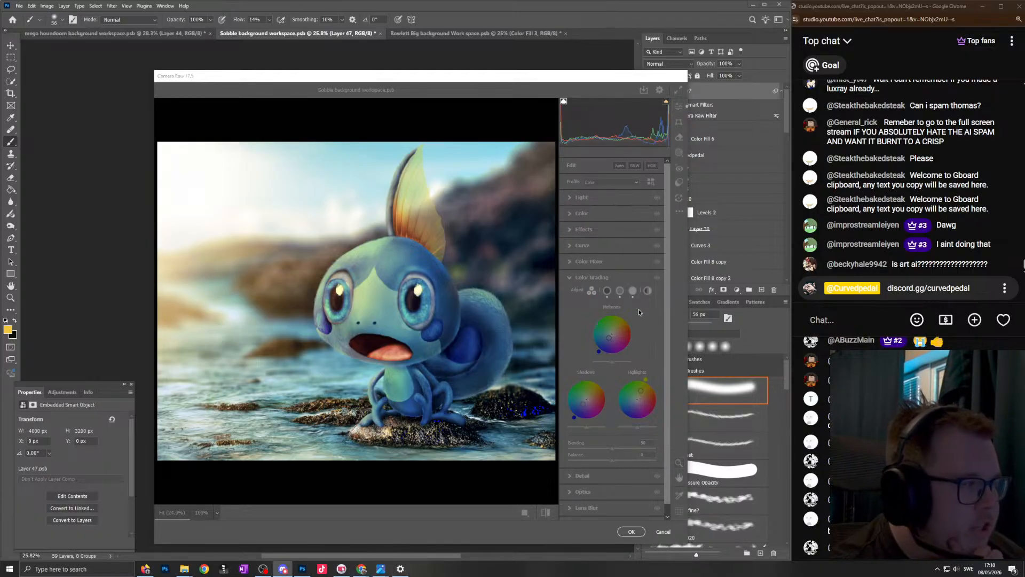
left_click(598, 262)
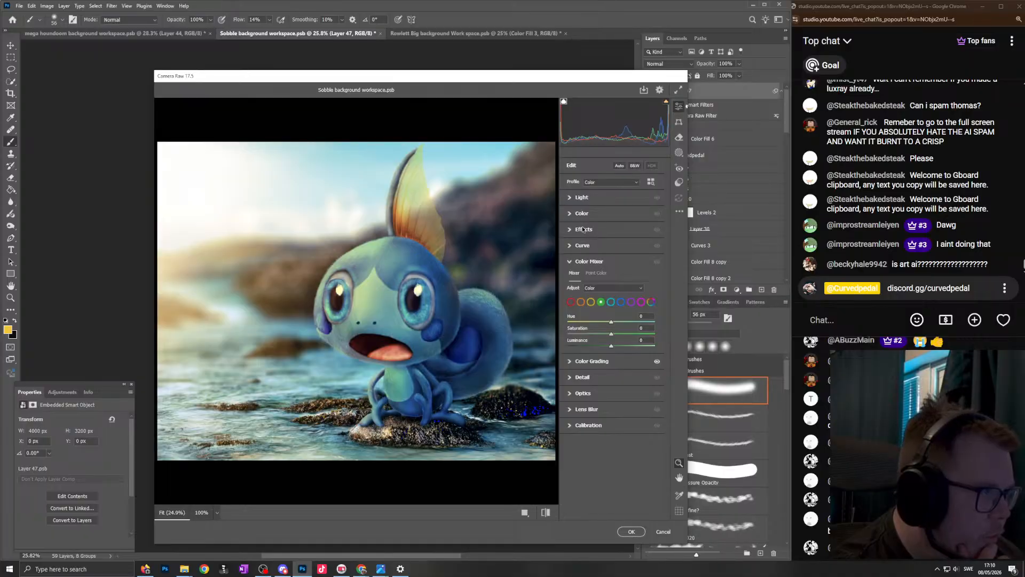
left_click(585, 198)
left_click_drag(612, 216, 614, 277)
double_click(613, 214)
double_click(608, 252)
double_click(608, 264)
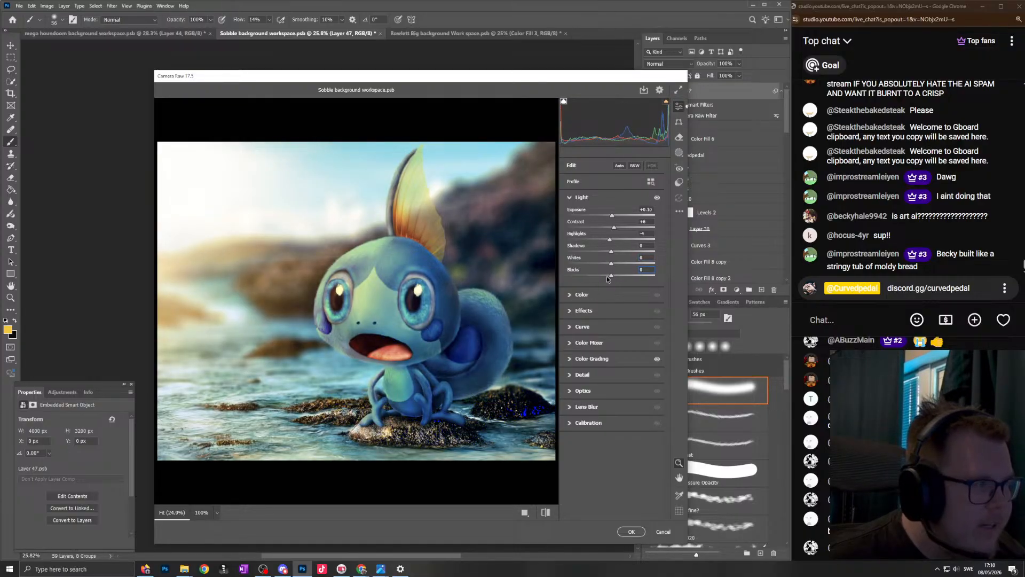
left_click_drag(612, 252, 610, 253)
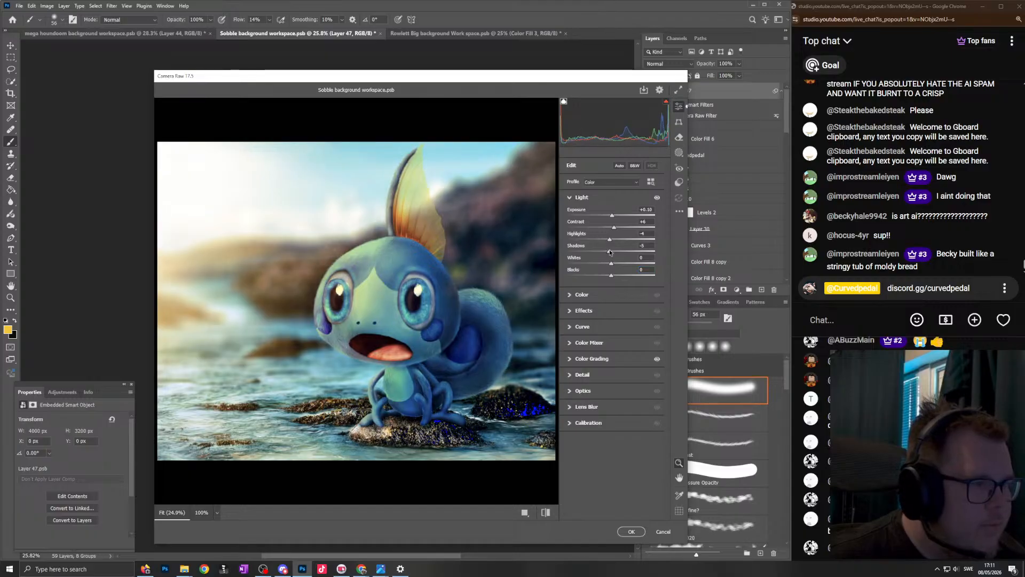
left_click(597, 297)
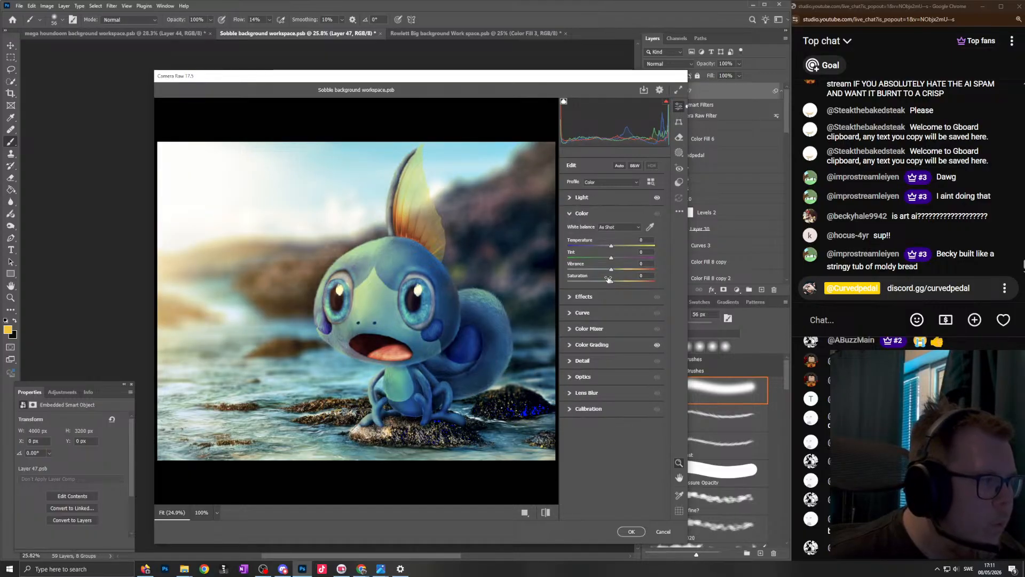
left_click(582, 365)
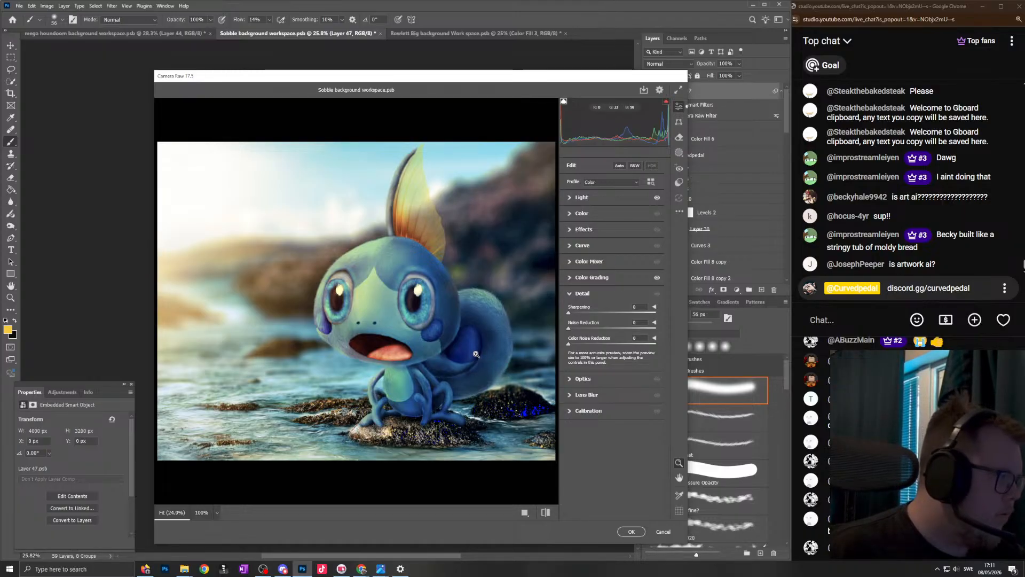
- Switch to the second live-chat window, open the options of a viewer's message and choose a moderation action
left_click(1005, 461)
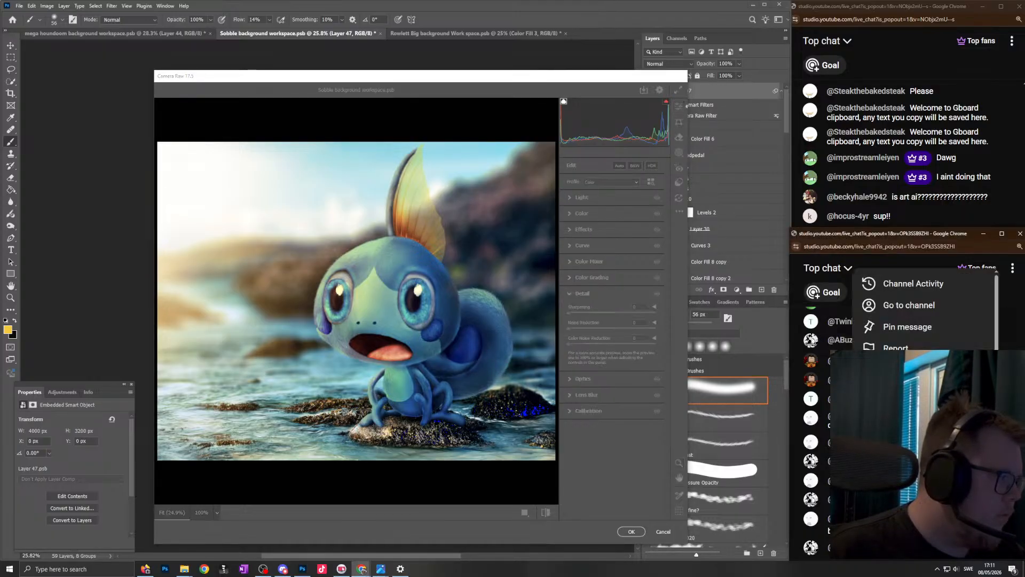
left_click(930, 368)
left_click(972, 517)
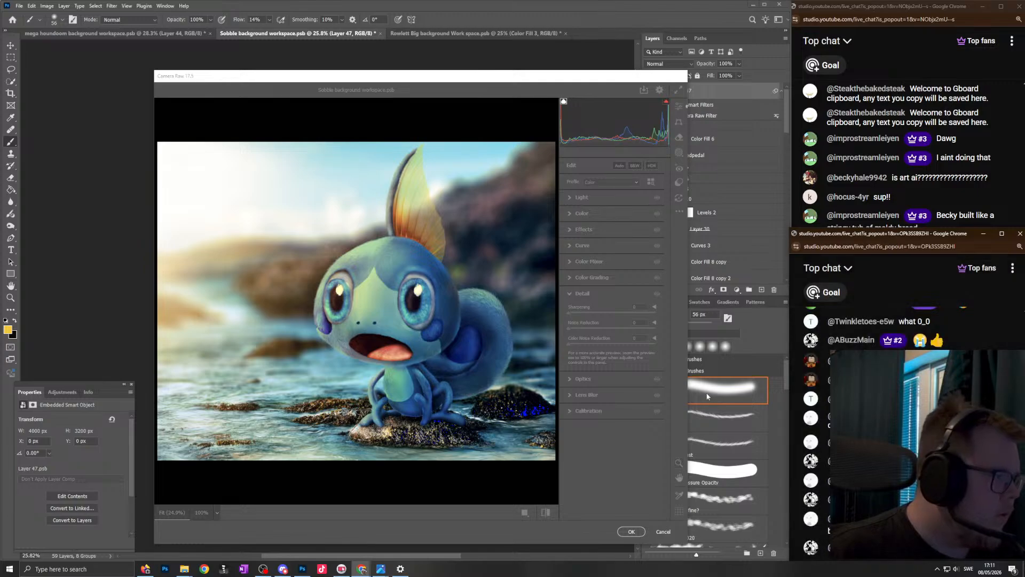
- Set the Camera Raw color vibrance to +32 and the saturation to +1
left_click(611, 294)
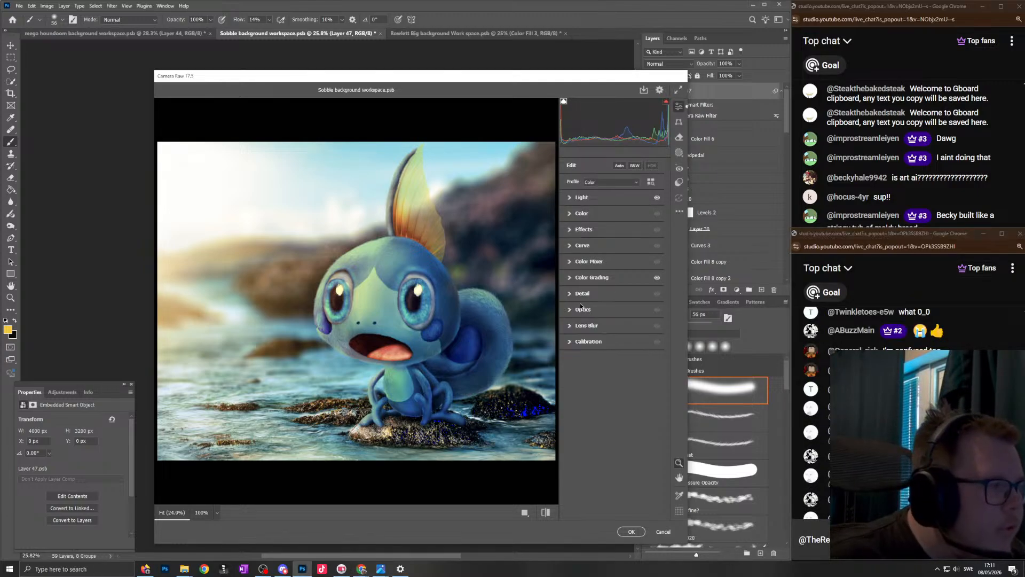
left_click(581, 214)
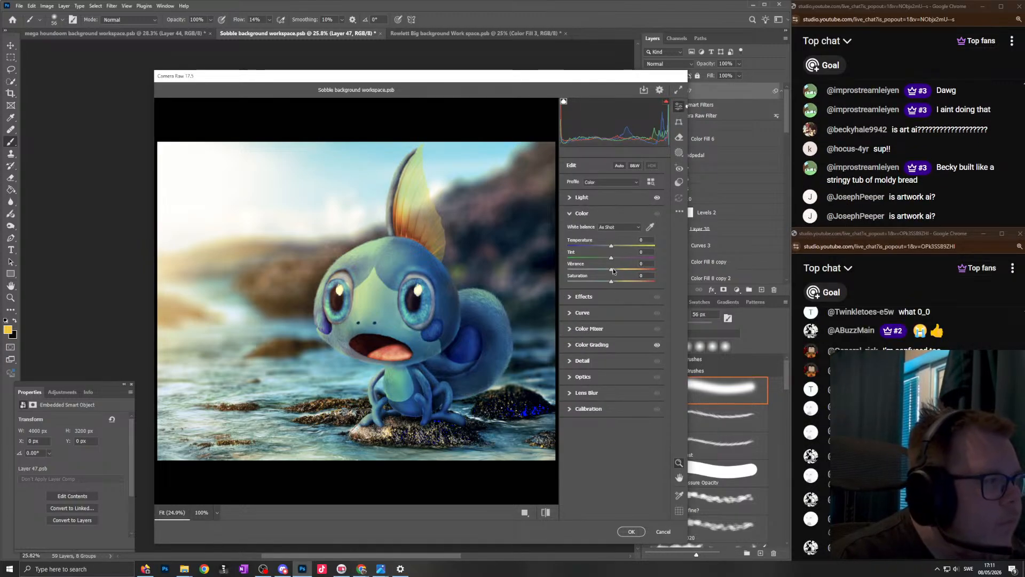
left_click_drag(613, 271, 628, 268)
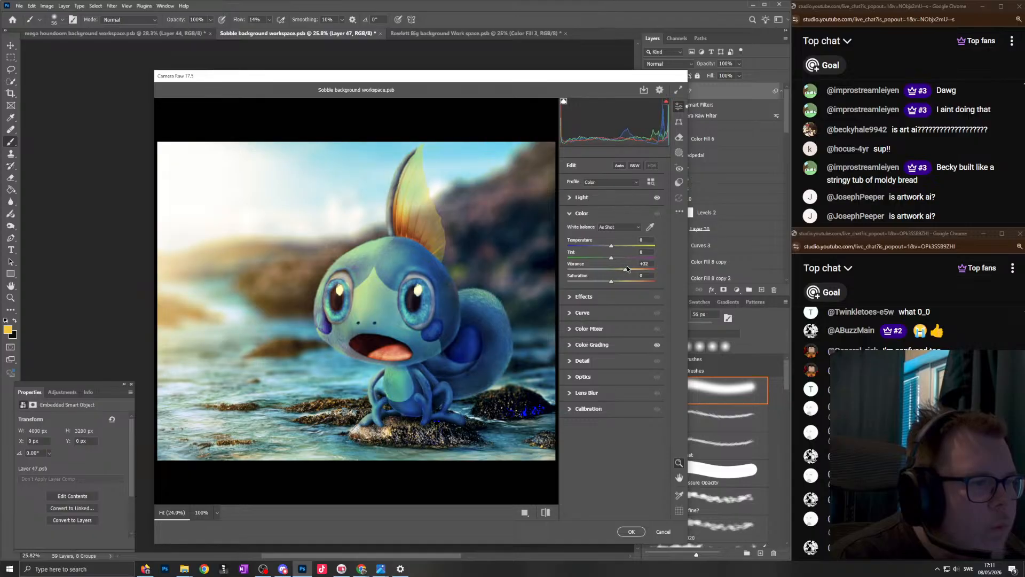
double_click(630, 269)
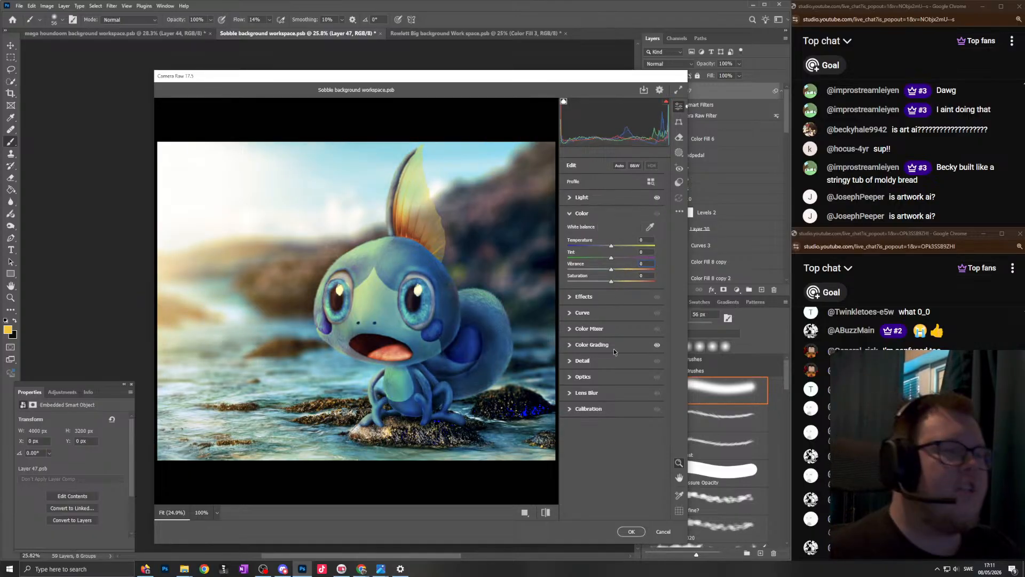
left_click_drag(615, 272, 628, 275)
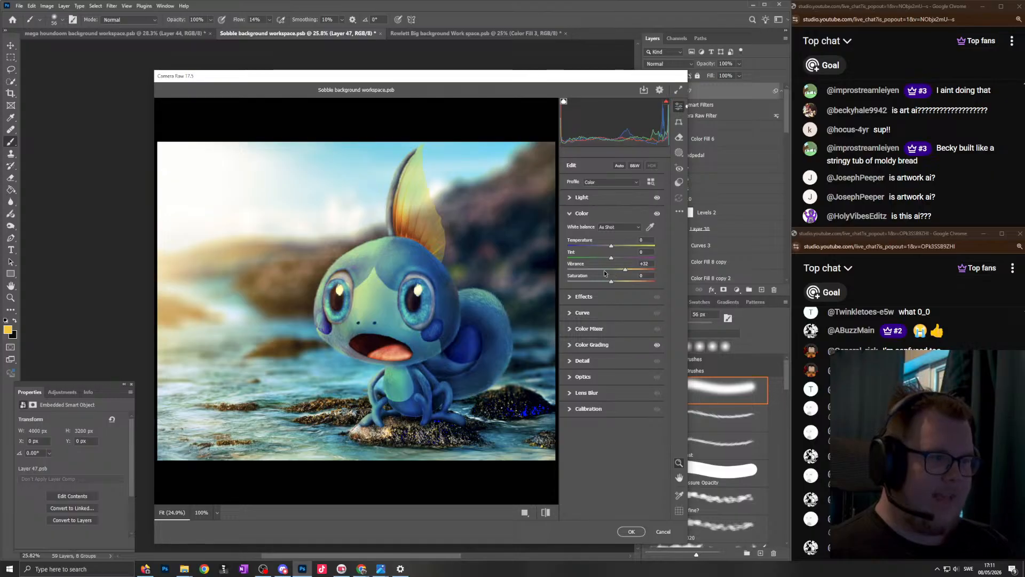
left_click_drag(614, 280, 613, 284)
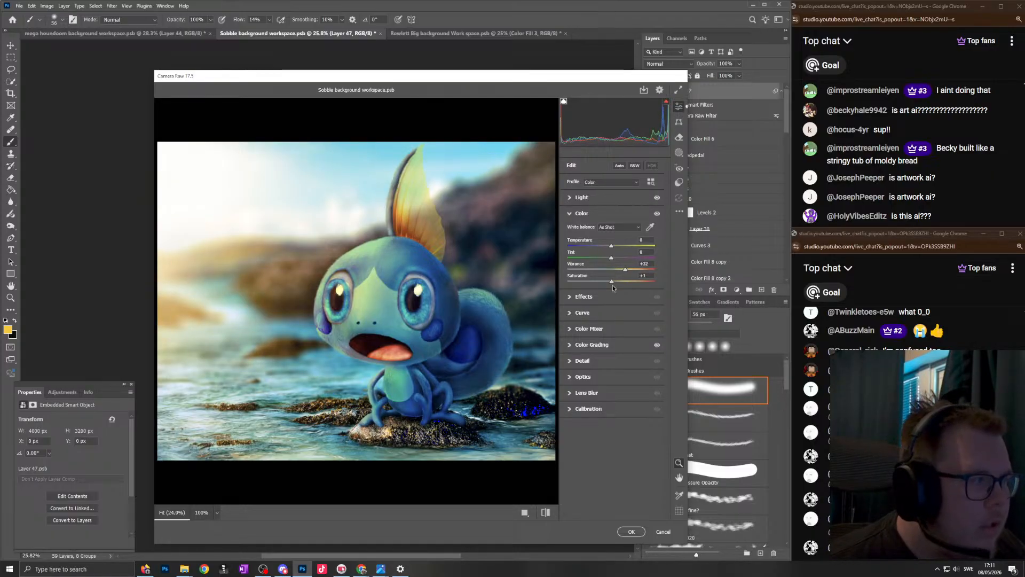
- Set the Camera Raw effects to texture +9 and clarity +17 after trying other slider amounts
left_click(583, 296)
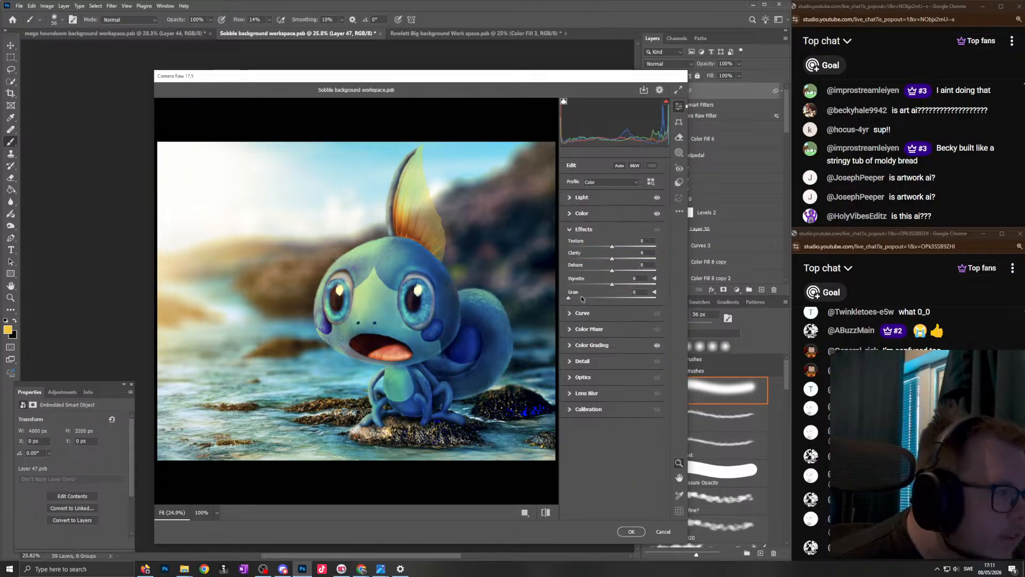
left_click_drag(612, 246, 636, 247)
double_click(619, 247)
mouse_move(612, 246)
left_mouse_down()
mouse_move(617, 258)
mouse_move(604, 260)
mouse_move(624, 255)
mouse_move(606, 259)
left_mouse_up()
double_click(618, 258)
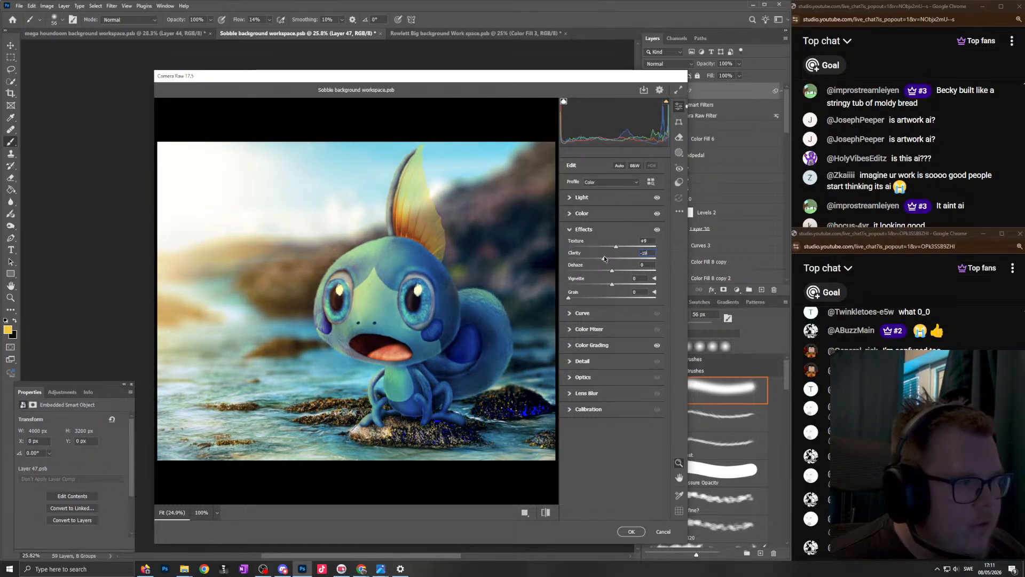
left_click_drag(604, 255, 615, 257)
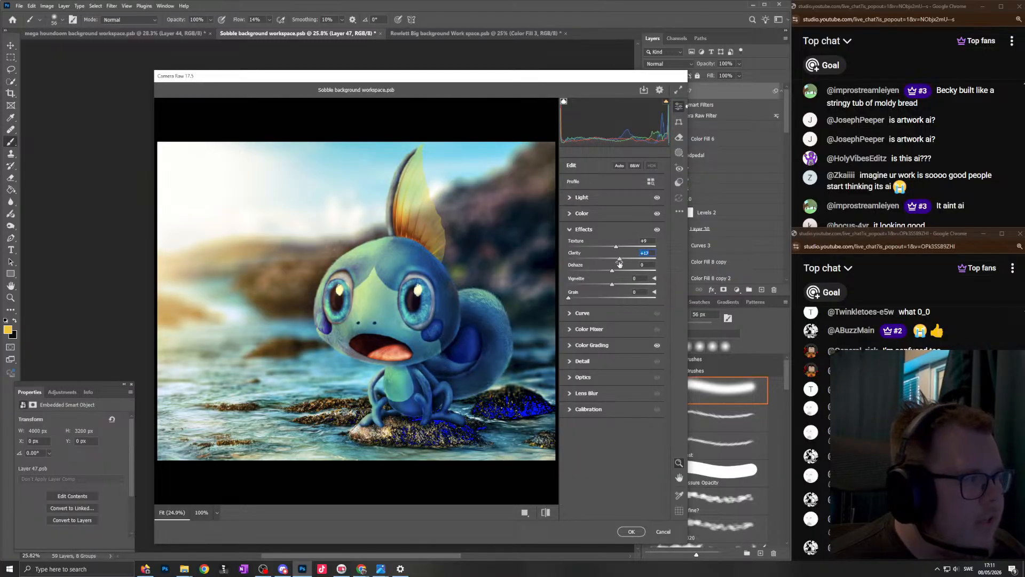
- Set the parametric curve to highlights -4, lights -14, darks +3 and shadows -16, and apply the Camera Raw filter
left_click(614, 313)
left_click_drag(613, 383, 608, 416)
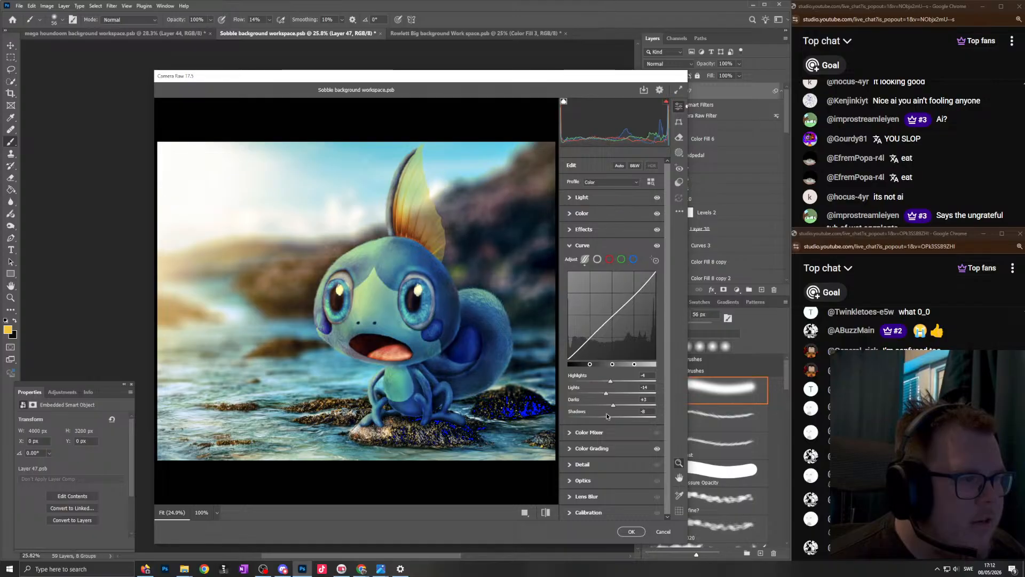
left_click(631, 532)
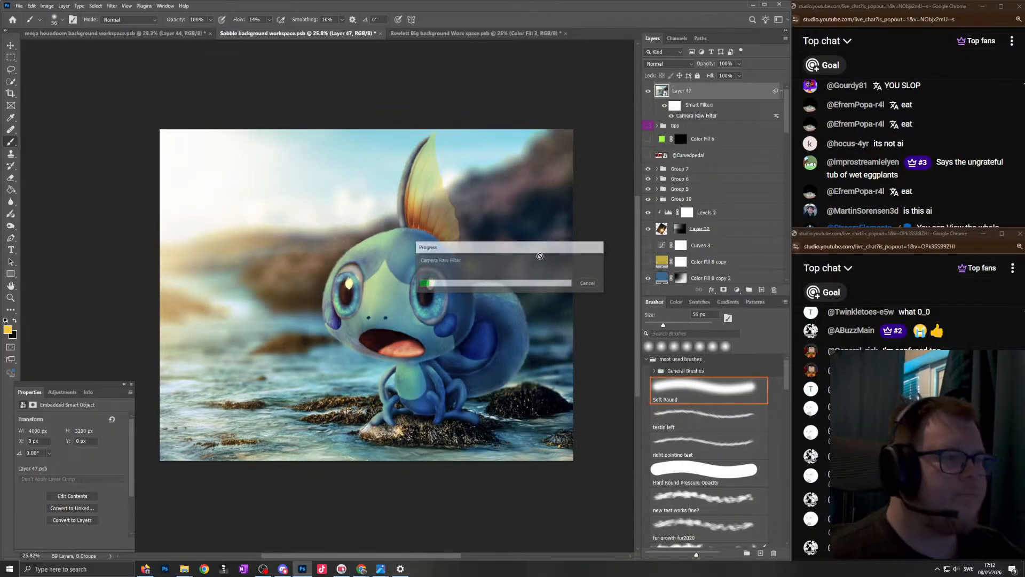
- Check the graded Sobble image and save the Sobble background workspace
scroll(435, 231, "down", 5)
scroll(406, 217, "up", 6)
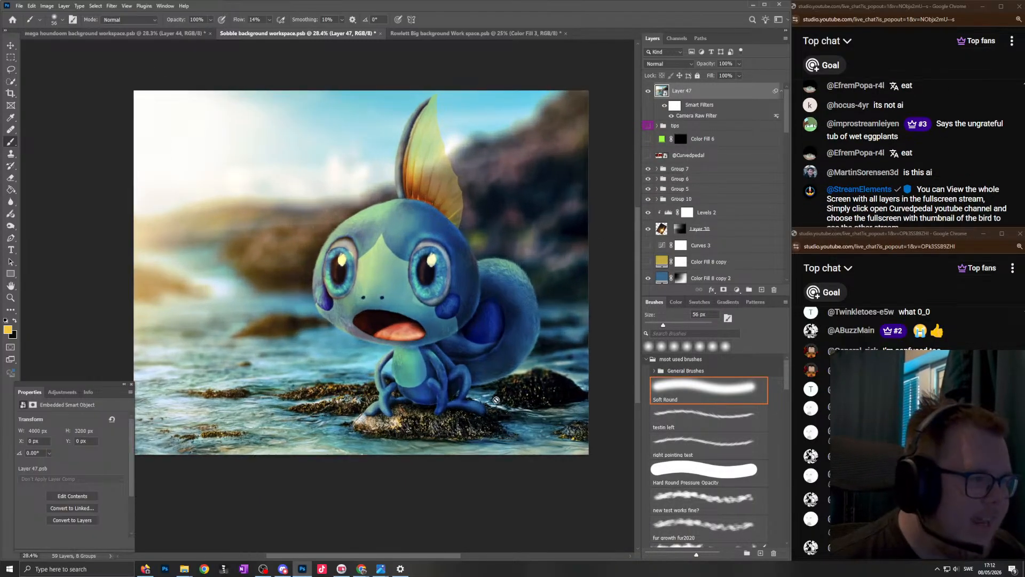
left_click(19, 6)
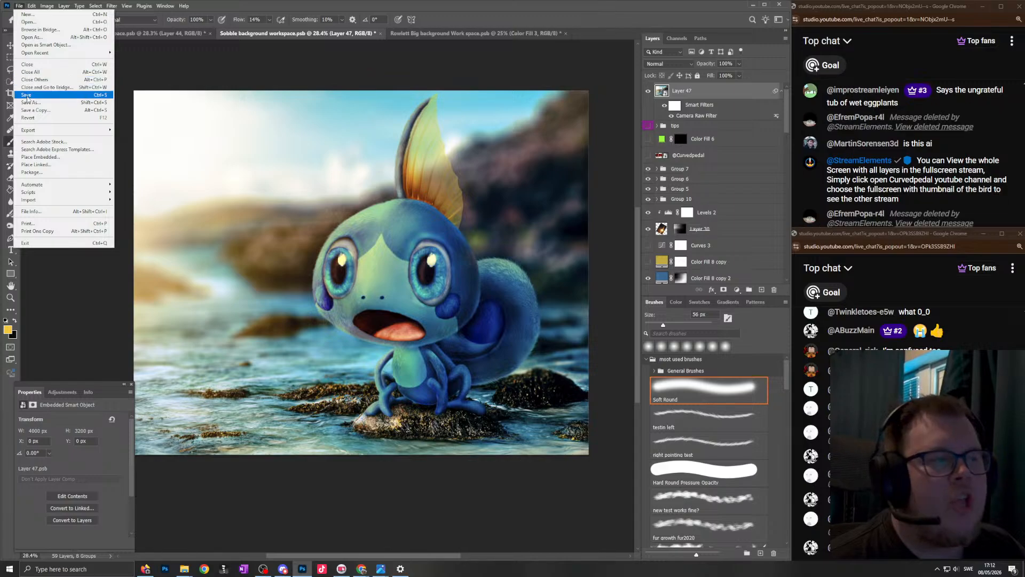
left_click(37, 95)
- Read the live-stream chat and inspect the graded Sobble image at different magnifications
left_click(890, 60)
scroll(423, 285, "down", 2)
scroll(395, 315, "up", 2)
scroll(432, 291, "down", 2)
scroll(428, 294, "up", 3)
scroll(428, 293, "down", 2)
scroll(505, 266, "up", 2)
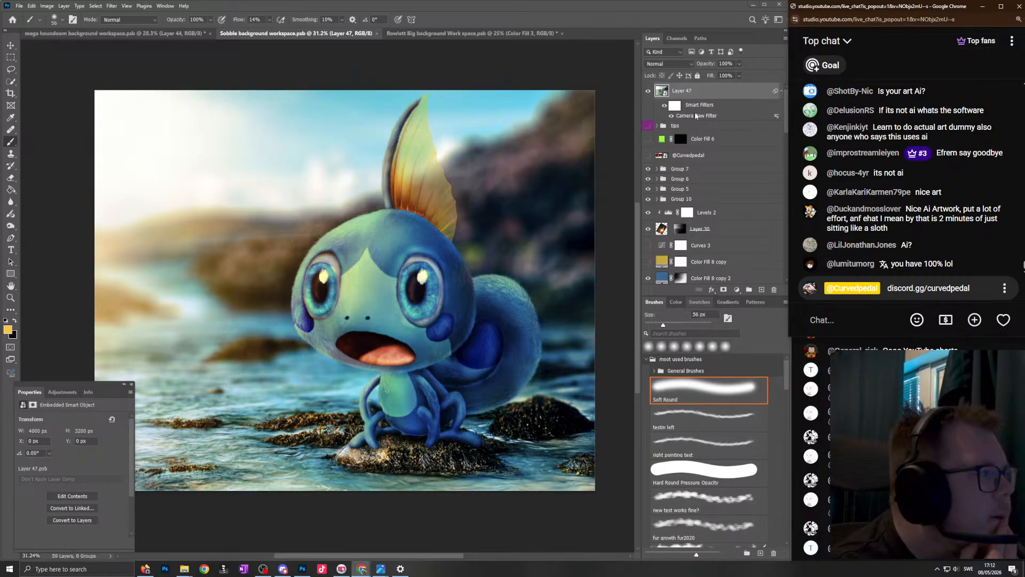
- Reopen the Camera Raw smart filter and set the Color Mixer reds to hue -17 and saturation +100
left_click(696, 116)
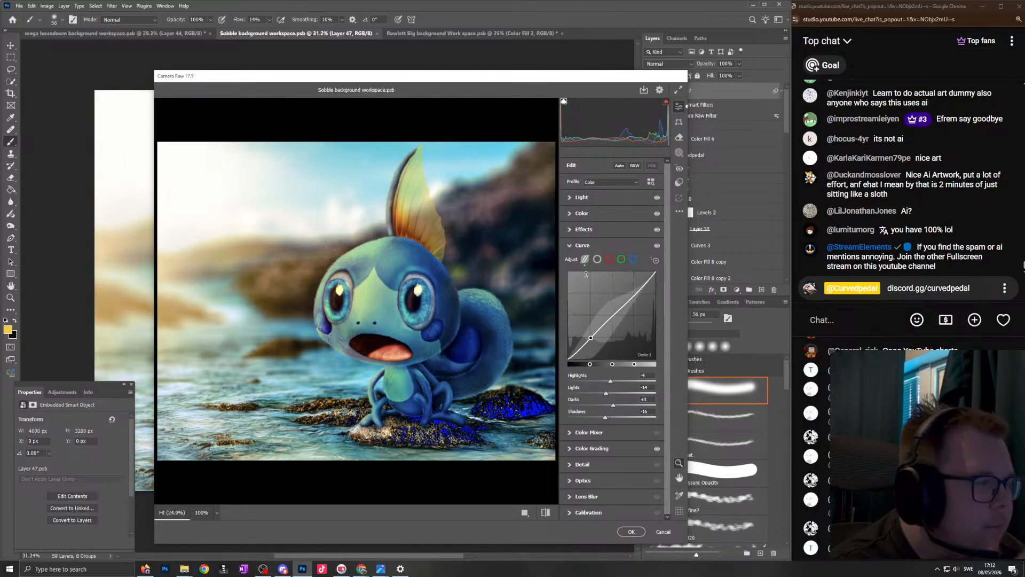
left_click(581, 245)
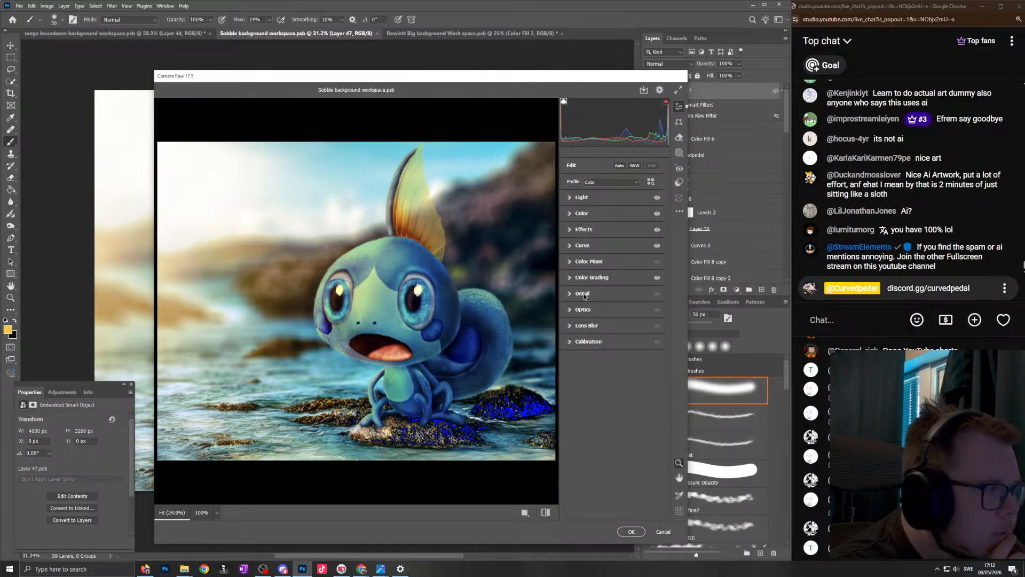
left_click(589, 277)
left_click(589, 261)
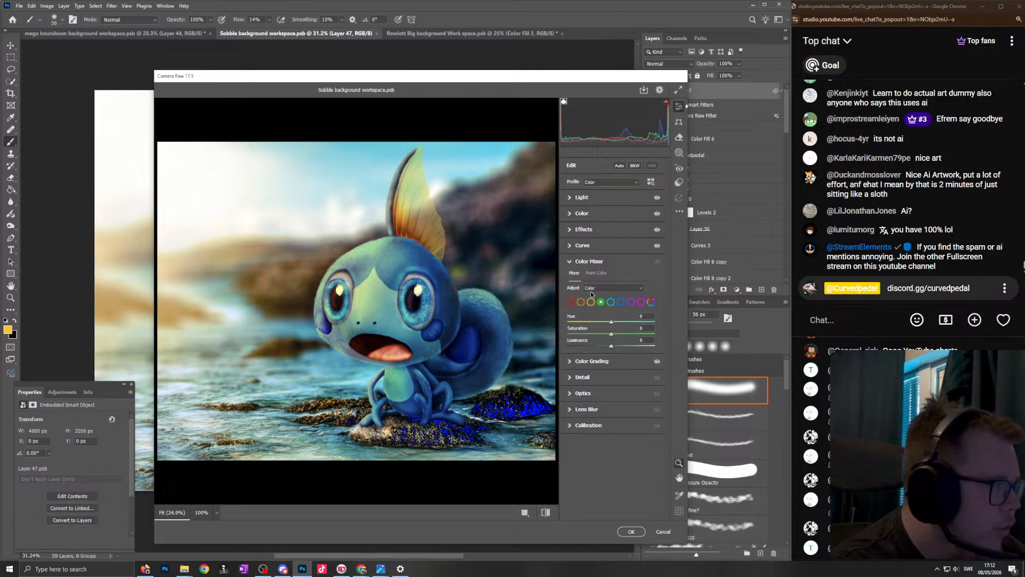
left_click(571, 302)
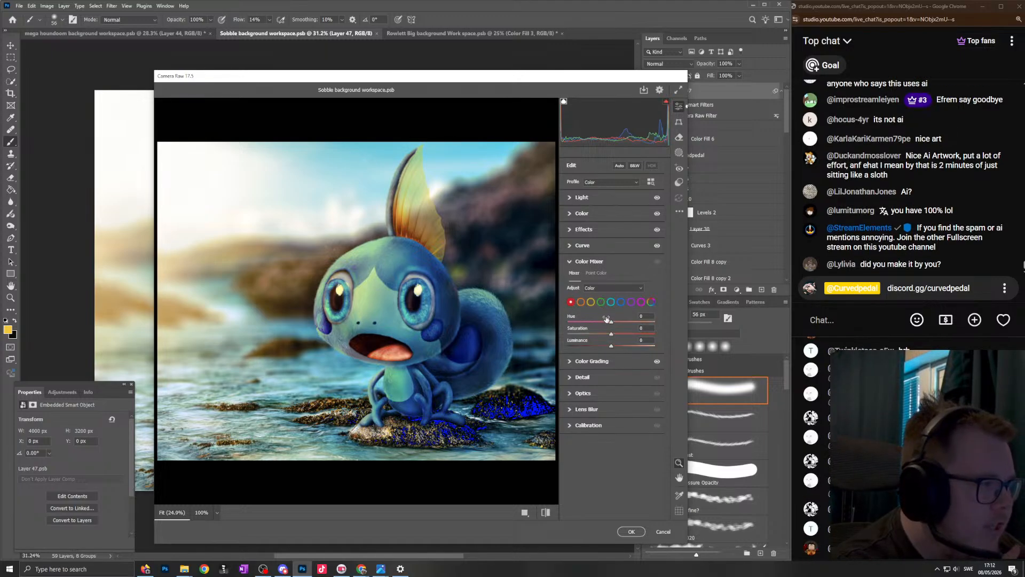
left_click_drag(611, 322, 528, 309)
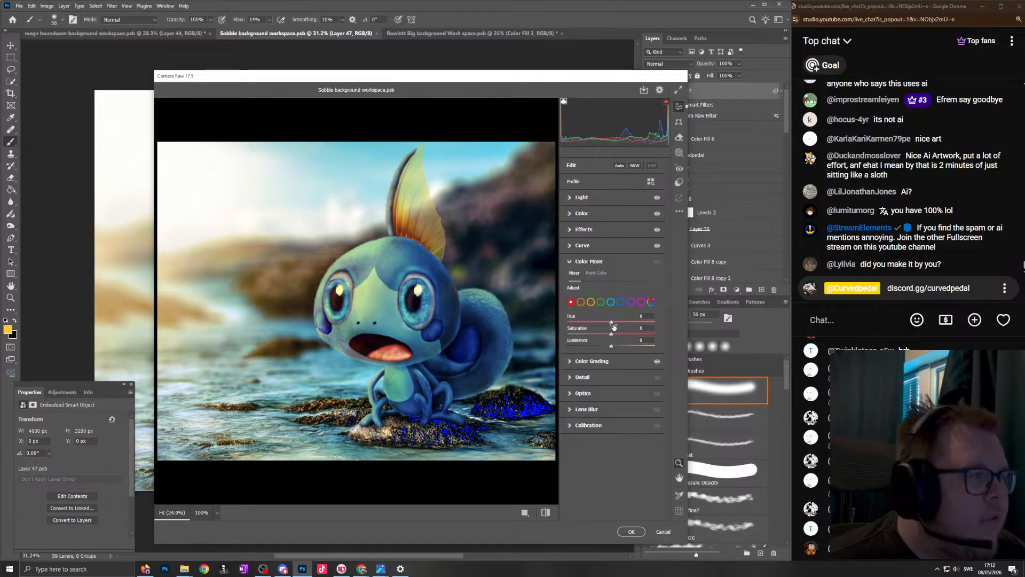
mouse_move(613, 324)
left_mouse_down()
mouse_move(604, 323)
mouse_move(609, 334)
left_mouse_up()
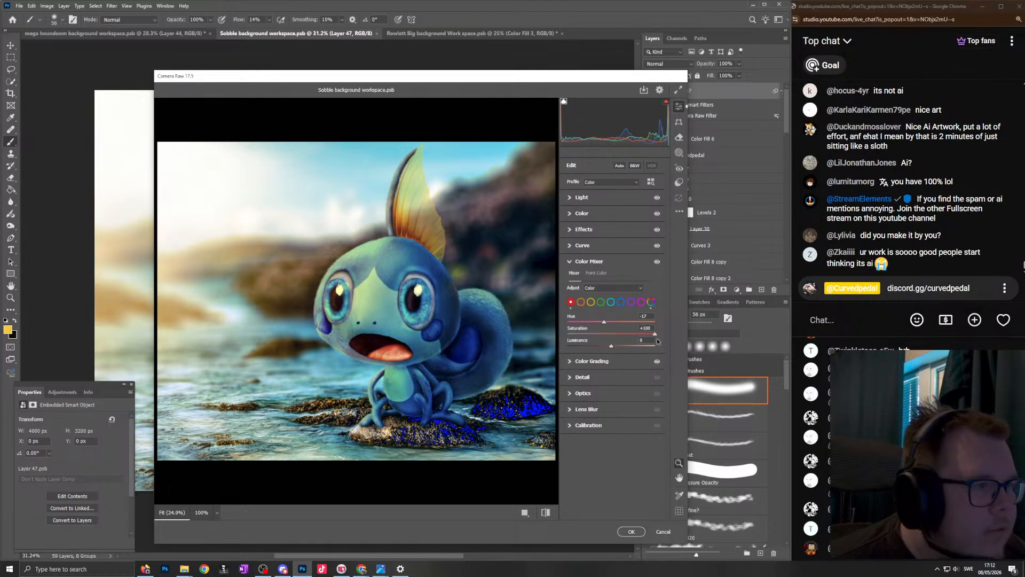
- Adjust the hue and saturation of the oranges in the Color Mixer, and reset their luminance
left_click(581, 302)
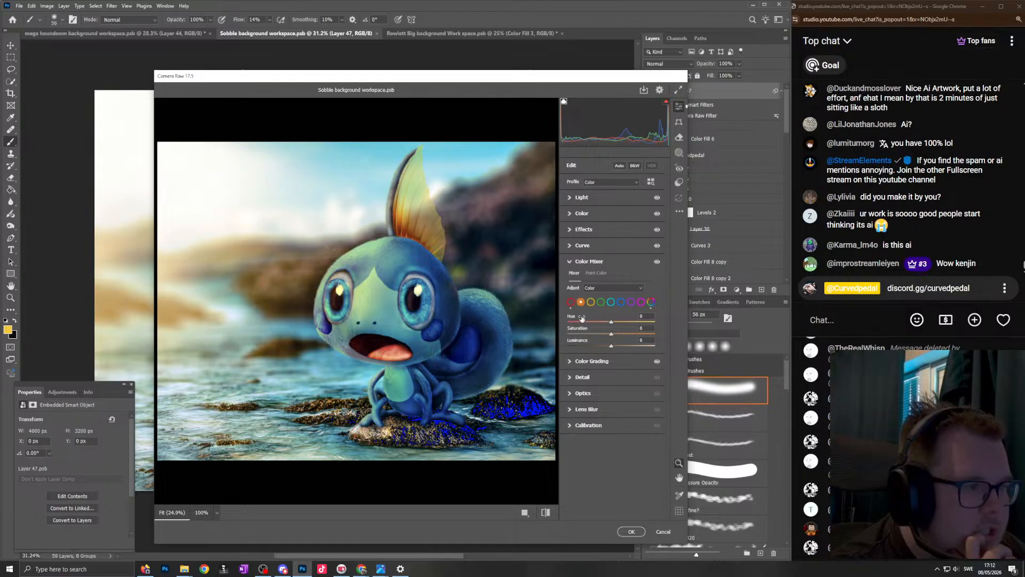
mouse_move(612, 334)
left_mouse_down()
mouse_move(628, 331)
mouse_move(610, 328)
mouse_move(621, 329)
mouse_move(600, 345)
mouse_move(615, 344)
mouse_move(607, 319)
left_mouse_up()
double_click(615, 344)
- Try saturation and luminance changes on the yellows in the Color Mixer, and reset their luminance
left_click(591, 302)
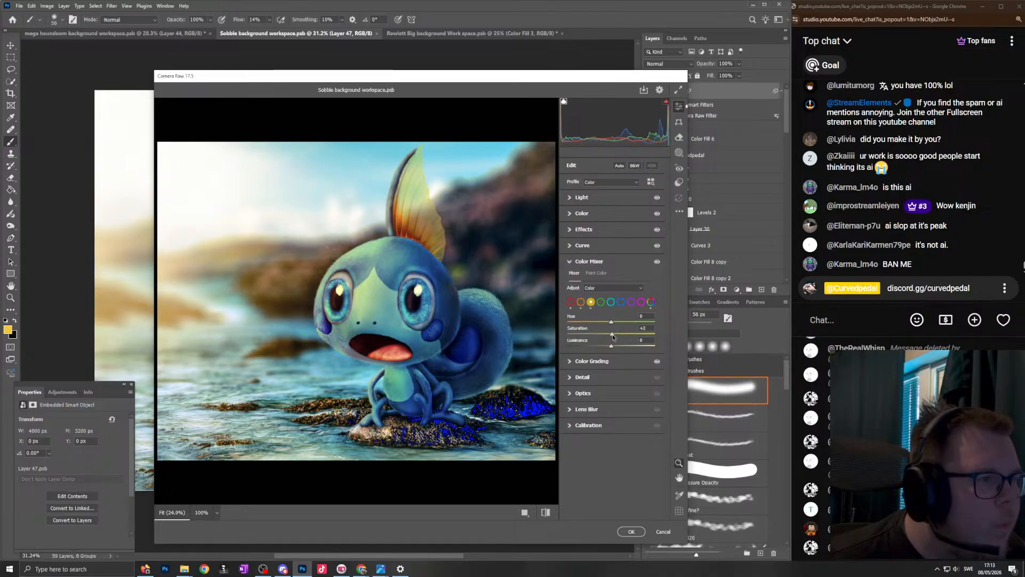
mouse_move(611, 347)
left_mouse_down()
mouse_move(599, 346)
mouse_move(625, 345)
left_mouse_up()
double_click(625, 345)
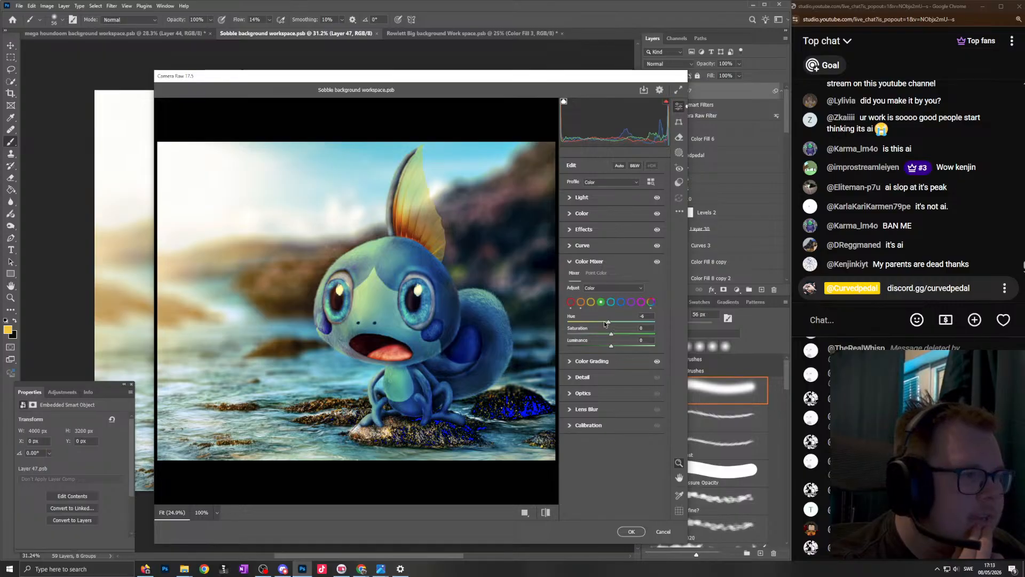
- Set the Color Mixer greens to hue -12, saturation -18 and luminance -6
left_click_drag(626, 321, 594, 321)
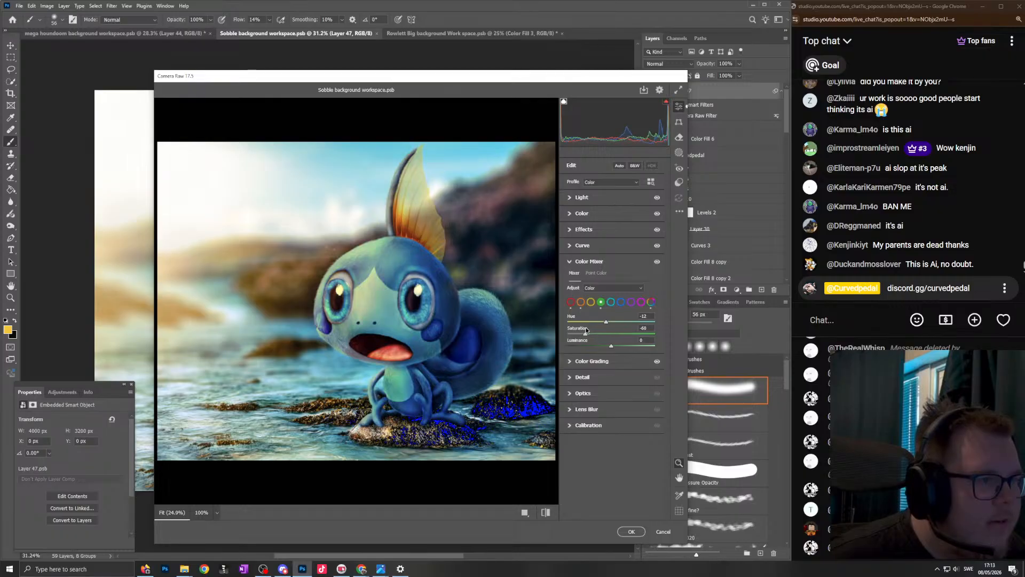
mouse_move(611, 347)
left_mouse_down()
mouse_move(596, 342)
mouse_move(610, 344)
left_mouse_up()
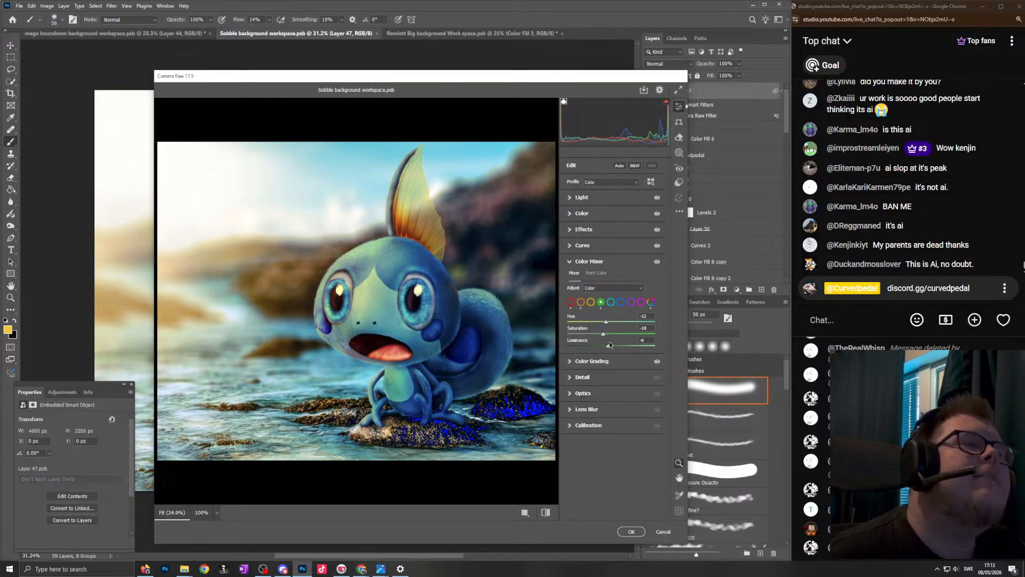
- Adjust the saturation and hue of the aquas in the Color Mixer
left_click(610, 301)
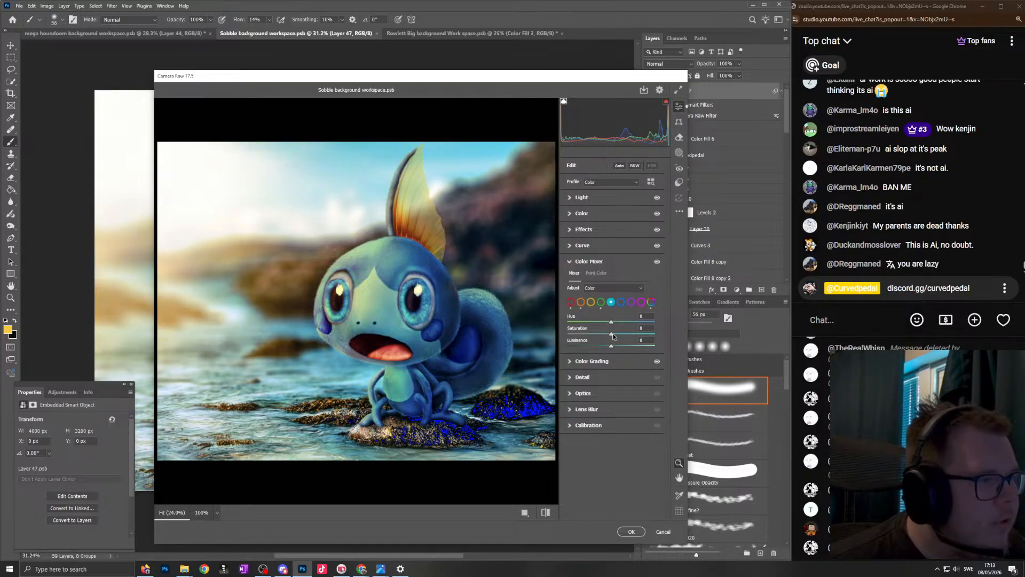
left_click_drag(619, 330, 595, 333)
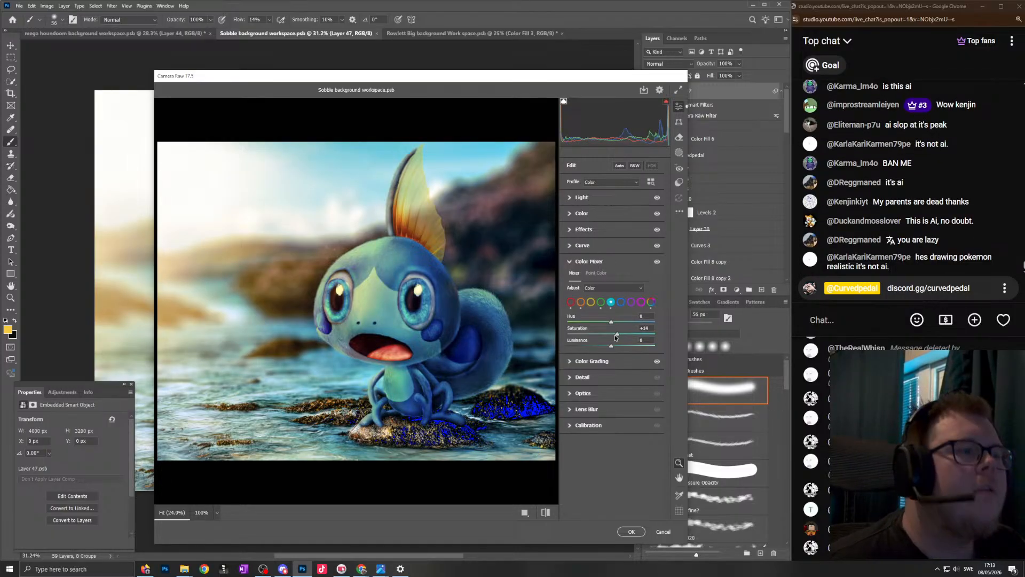
left_click_drag(612, 323, 625, 322)
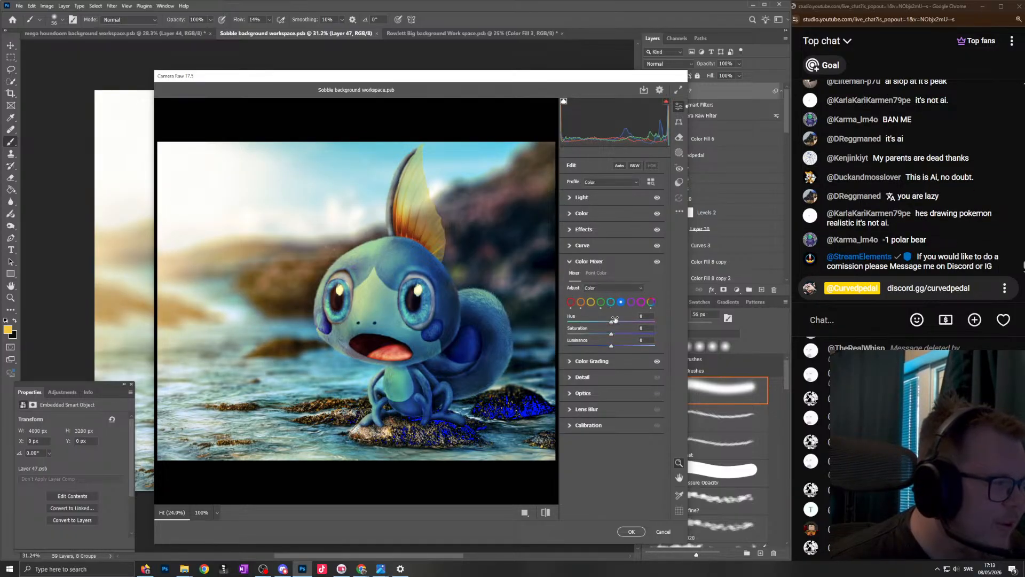
- Try hue, saturation and luminance changes on the blues in the Color Mixer, and reset them to 0
mouse_move(612, 323)
left_mouse_down()
mouse_move(600, 321)
mouse_move(607, 333)
left_mouse_up()
key("ctrl+z")
key("ctrl+z")
double_click(604, 334)
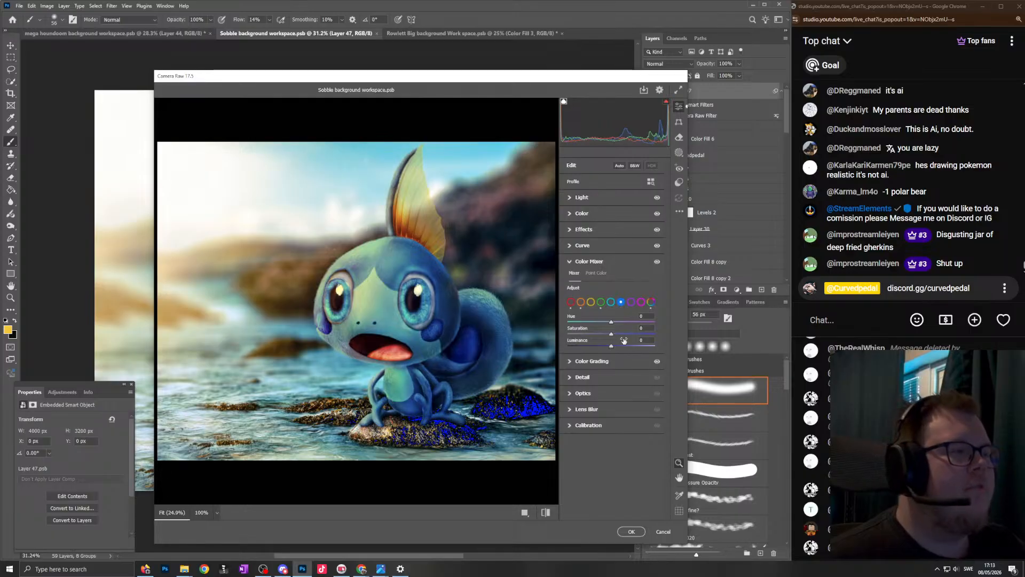
left_click_drag(612, 346, 612, 323)
double_click(609, 345)
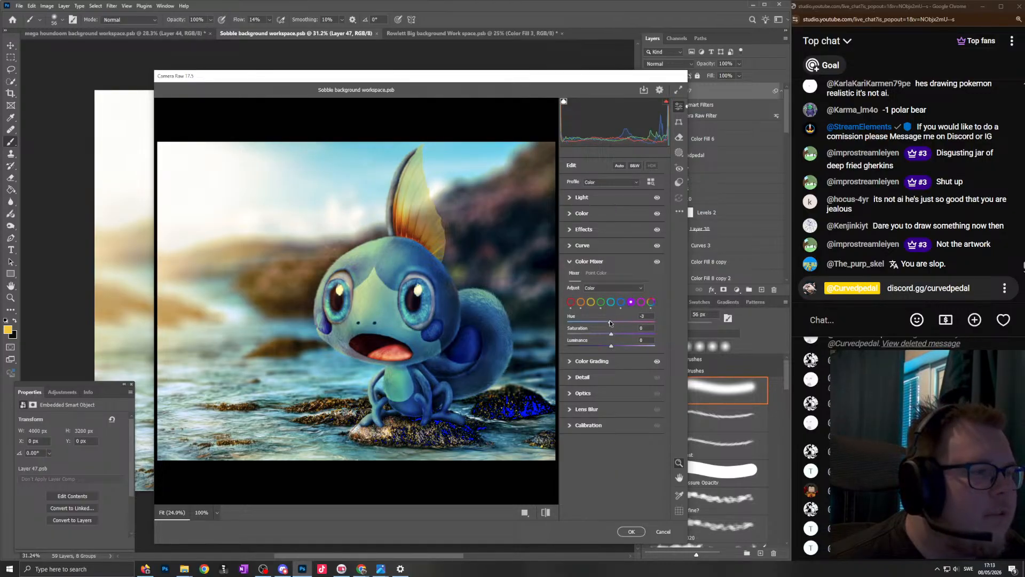
- Reset the hue of the purples in the Color Mixer and apply the Camera Raw filter to the Sobble image
double_click(619, 322)
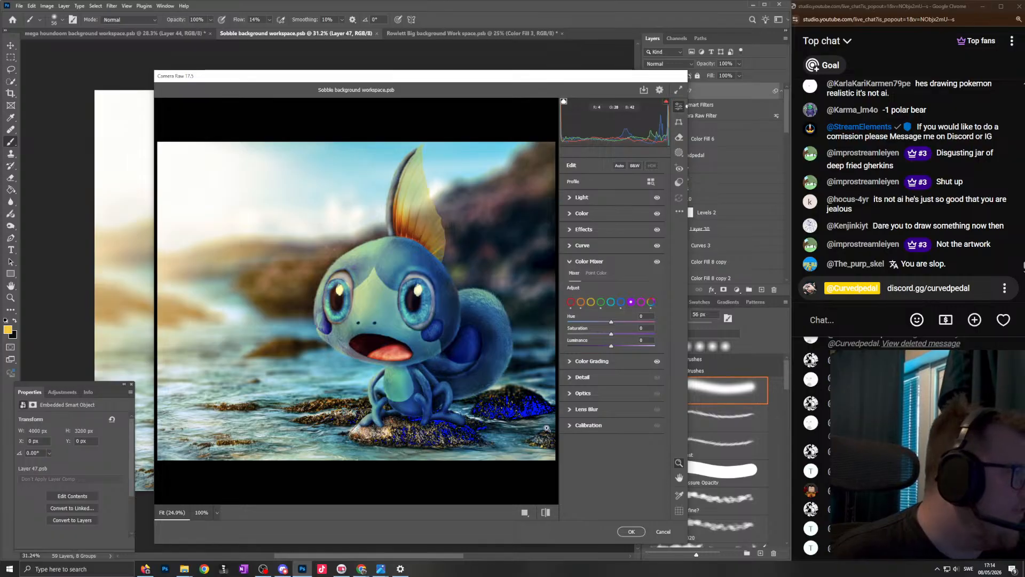
left_click(631, 532)
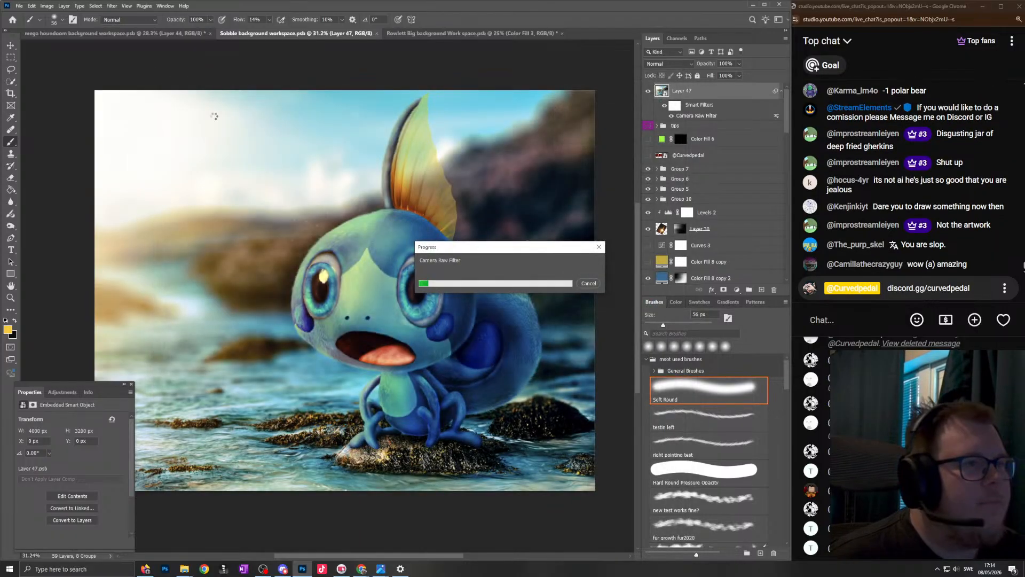
- Switch to the Curvedpedal YouTube channel in Chrome and browse its list of past live streams
mouse_move(362, 568)
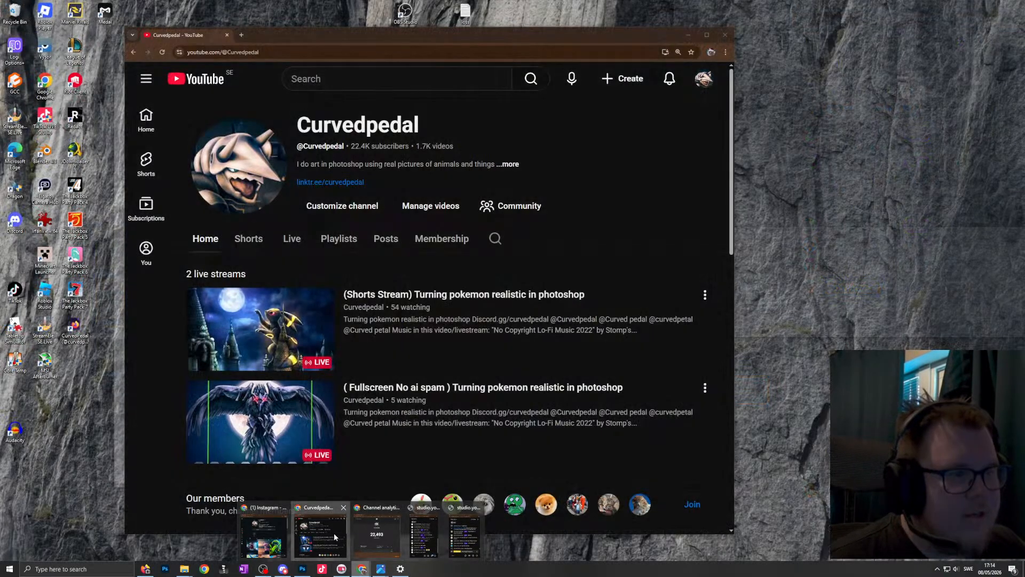
left_click(342, 536)
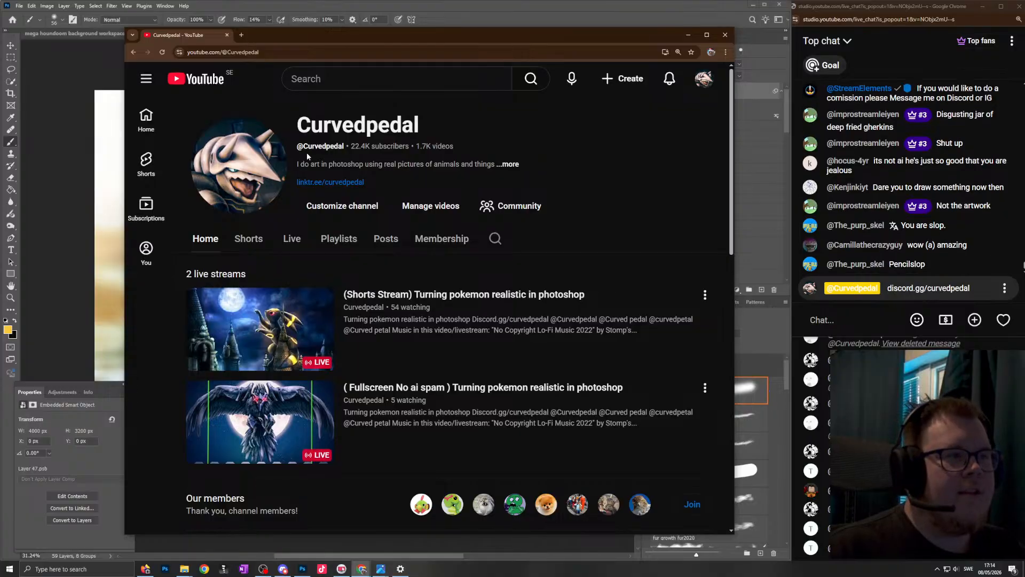
left_click(292, 238)
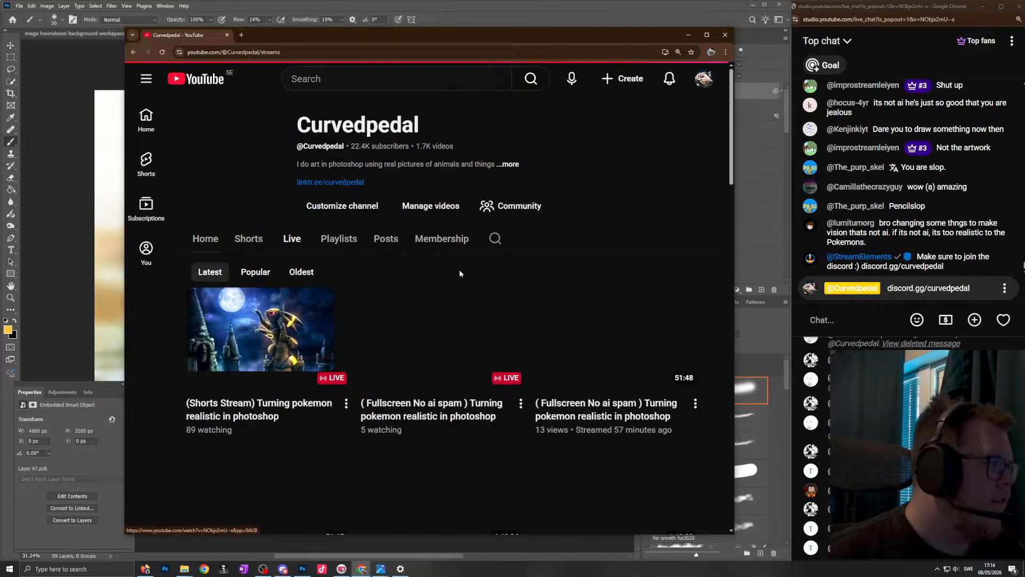
scroll(469, 272, "down", 7)
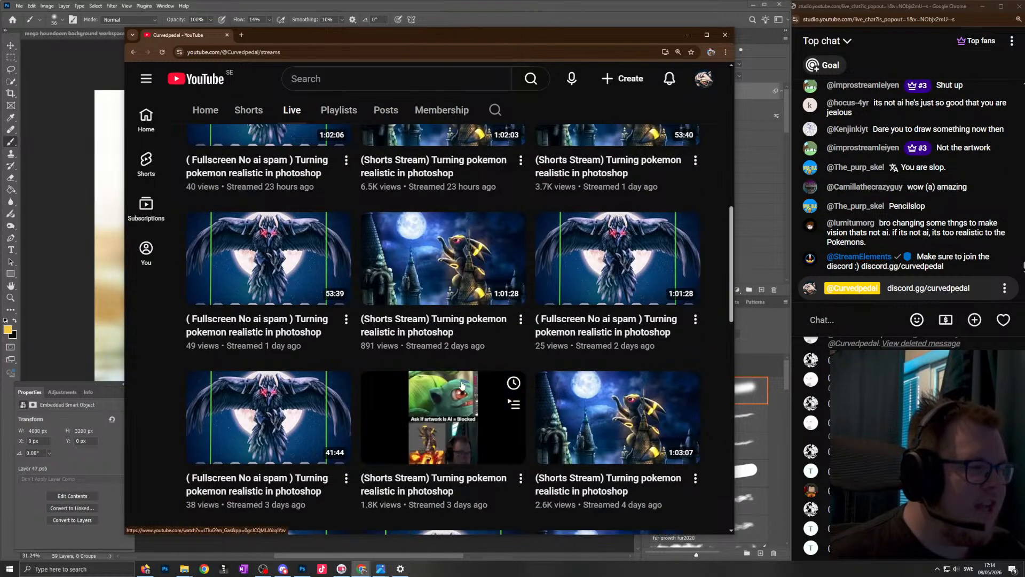
scroll(534, 363, "down", 3)
scroll(594, 393, "down", 10)
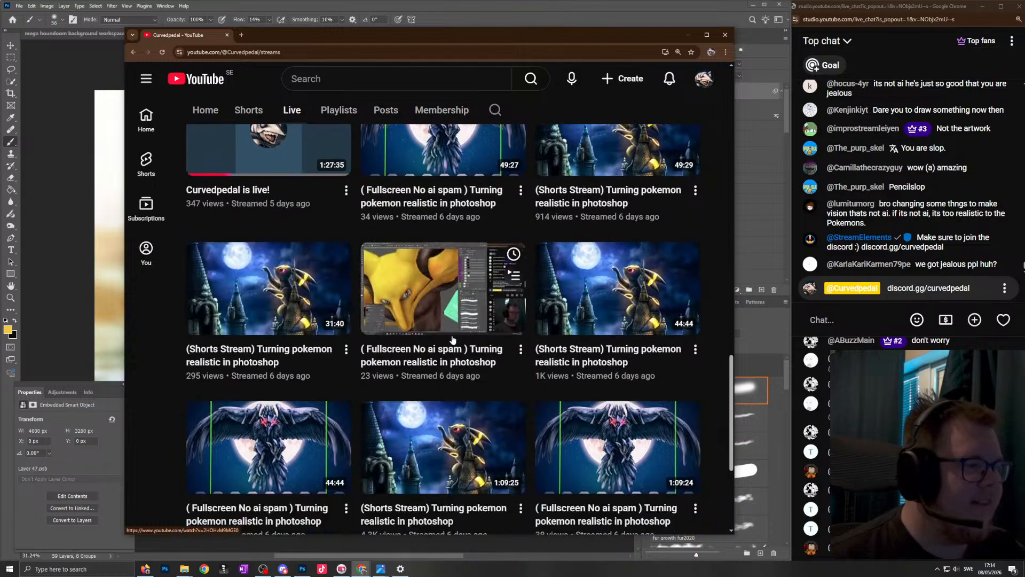
scroll(637, 314, "down", 10)
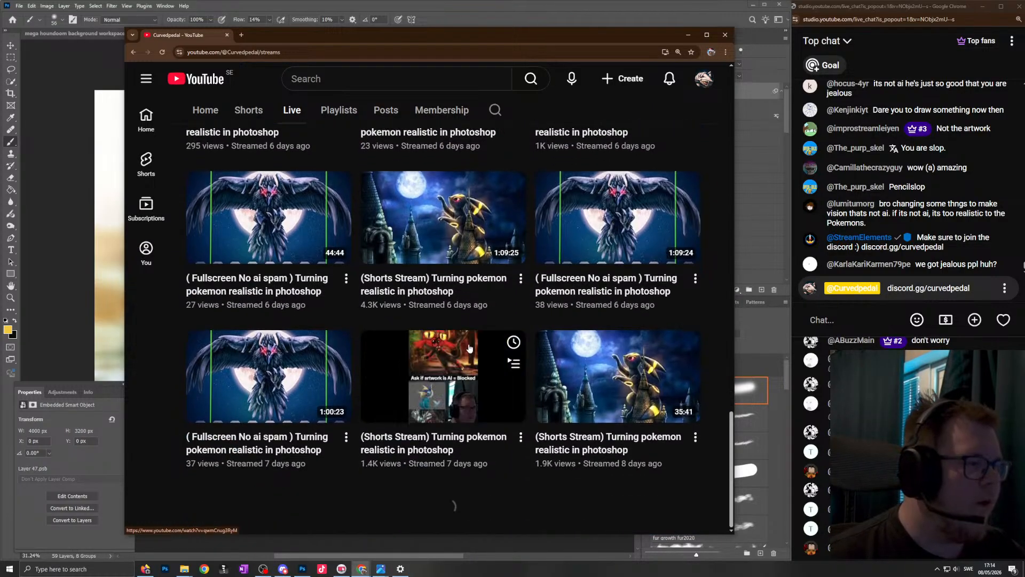
- Open a past fullscreen stream recording in a new tab and view it in full screen around 24:15
middle_click(469, 295)
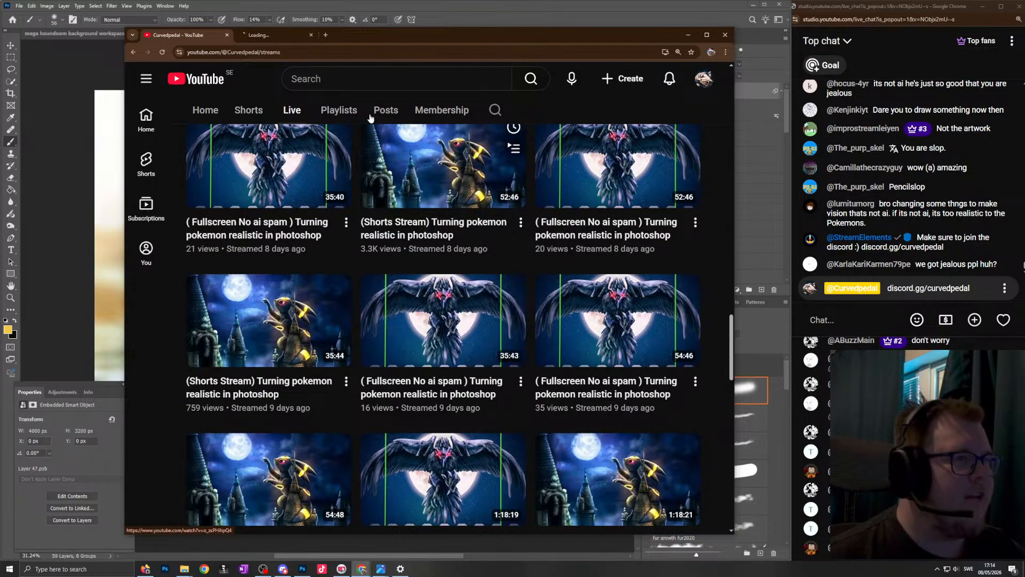
left_click(275, 38)
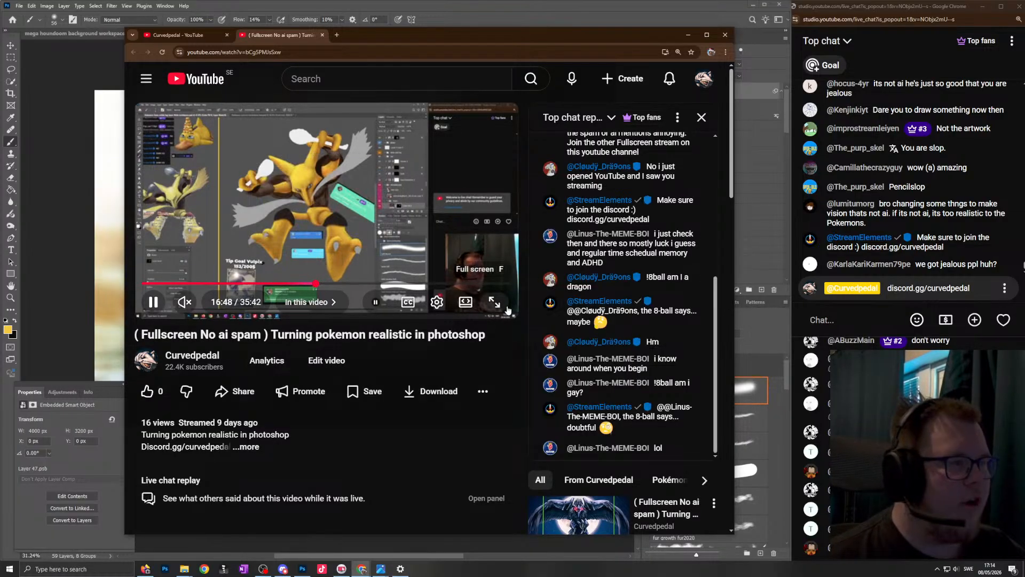
left_click(495, 302)
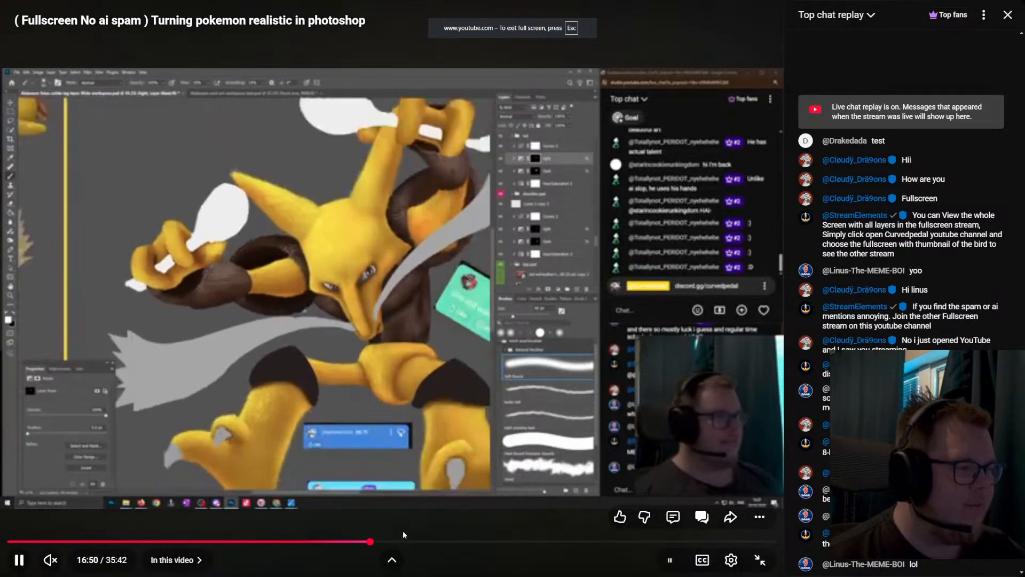
left_click(529, 541)
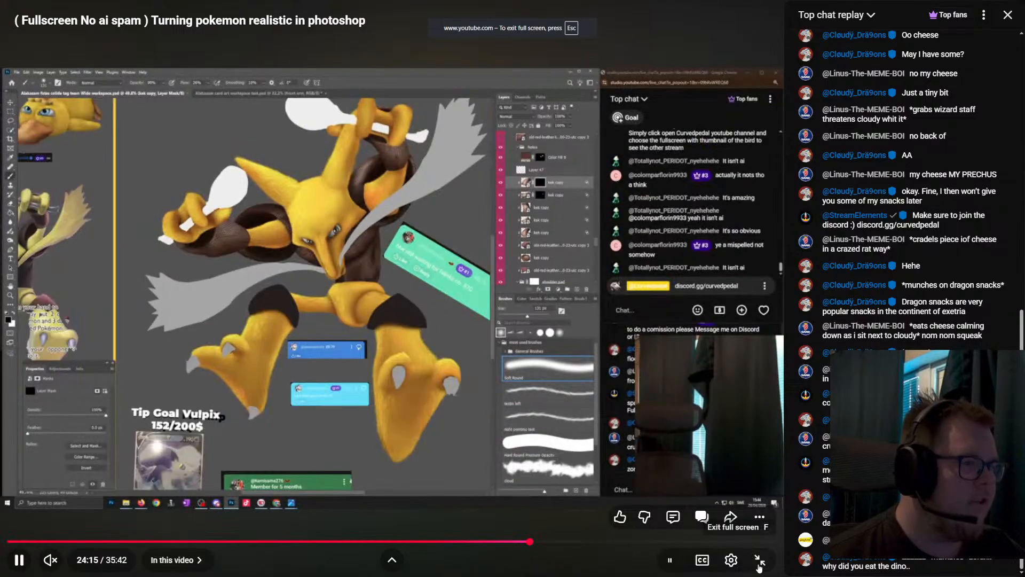
left_click(758, 564)
- Return to the list of past live streams and open the fullscreen recording from 11 days ago in a new tab
left_click(189, 35)
scroll(360, 360, "down", 10)
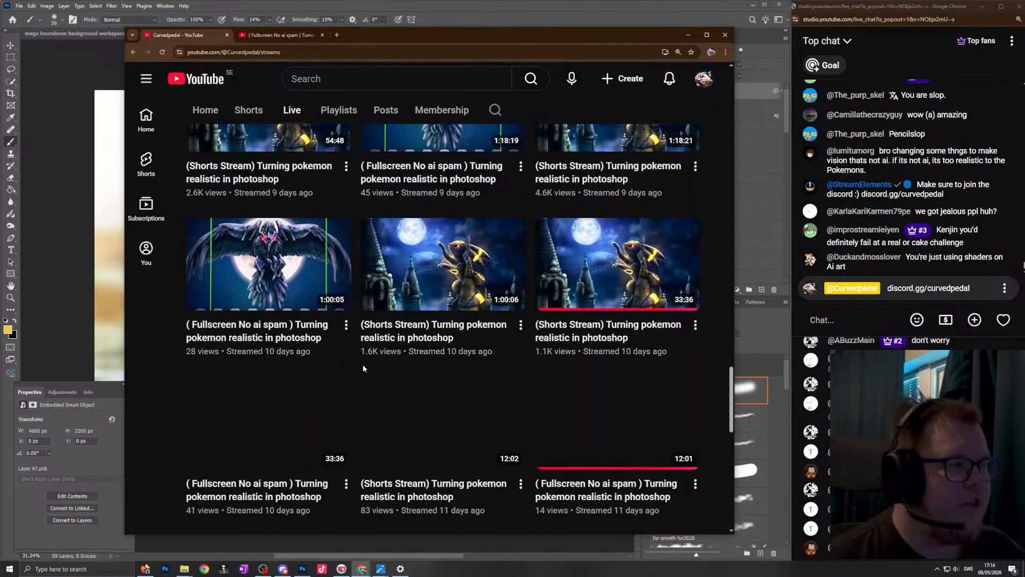
scroll(271, 200, "down", 5)
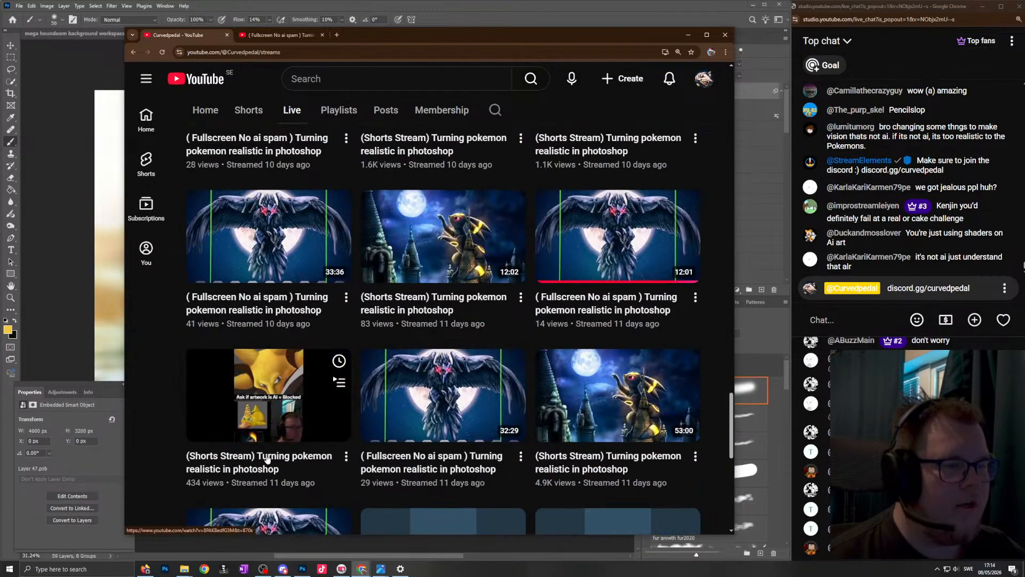
scroll(273, 192, "up", 5)
middle_click(285, 164)
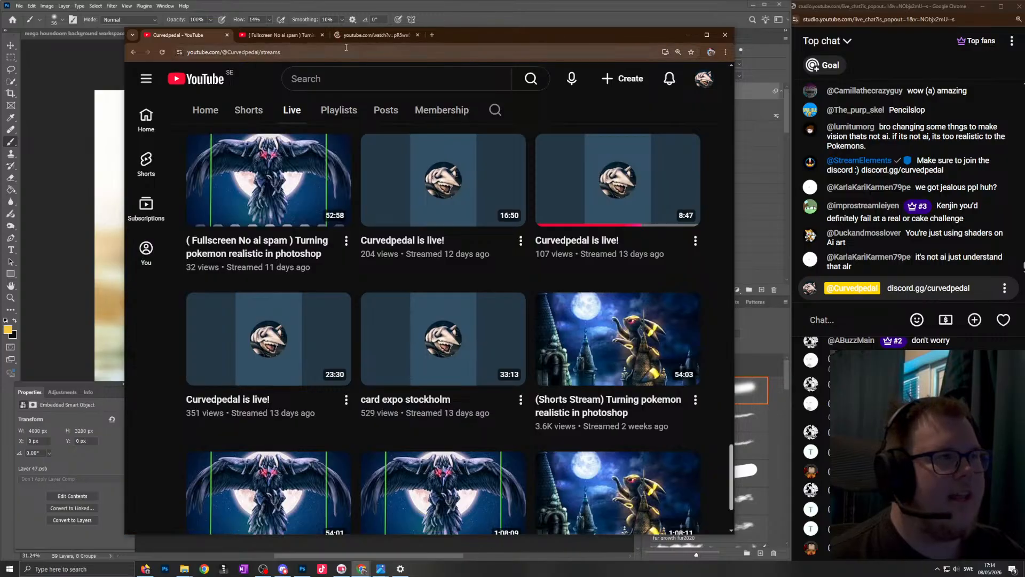
left_click(372, 36)
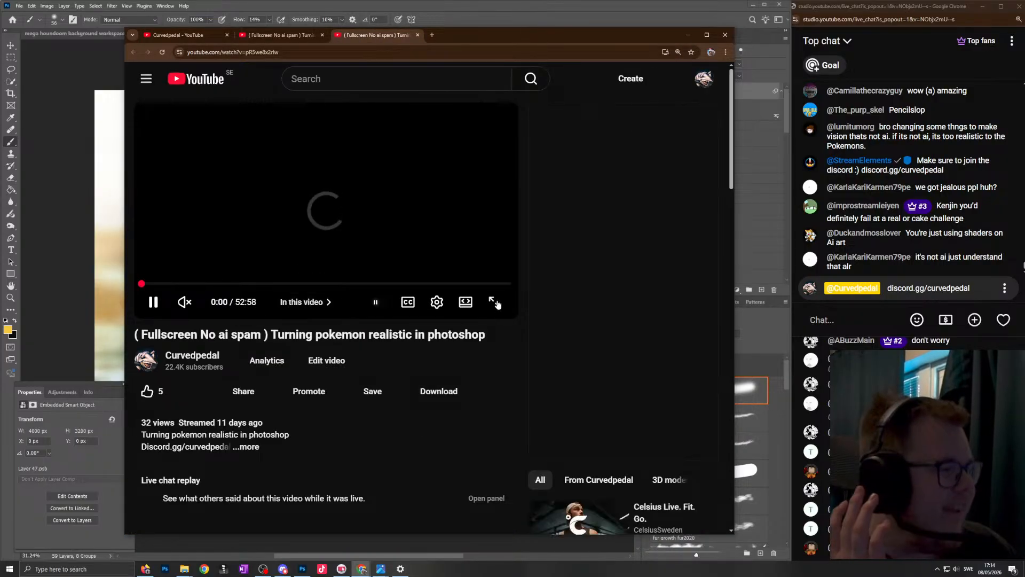
- View the opened stream recording in full screen around 24:09, and return to the normal player view
left_click(495, 303)
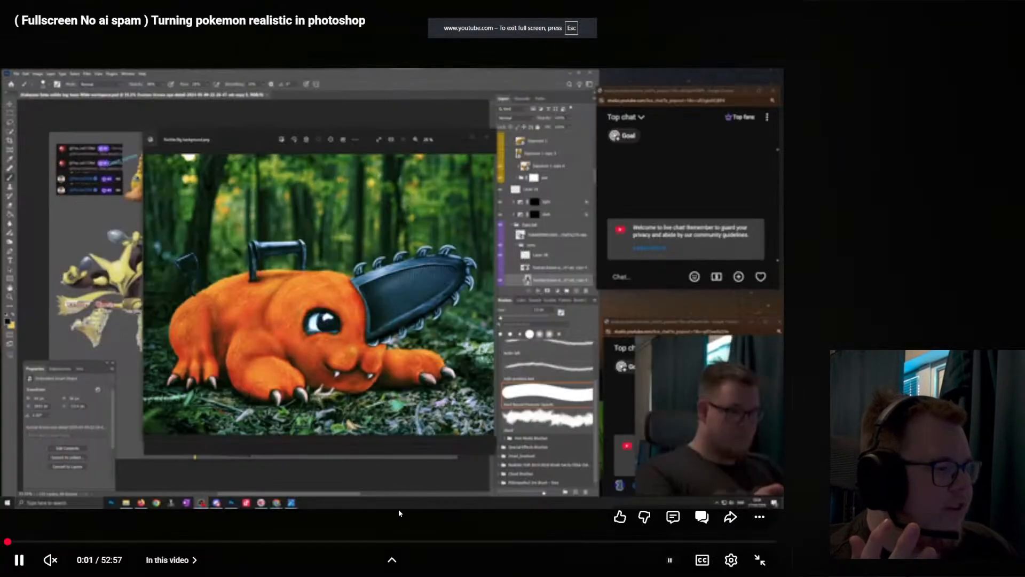
left_click(358, 541)
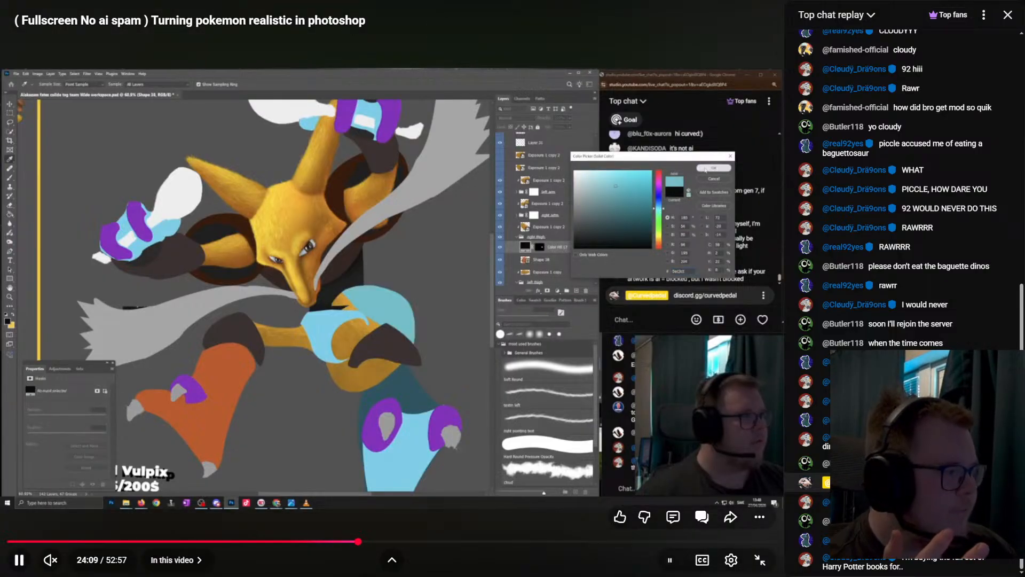
left_click(759, 559)
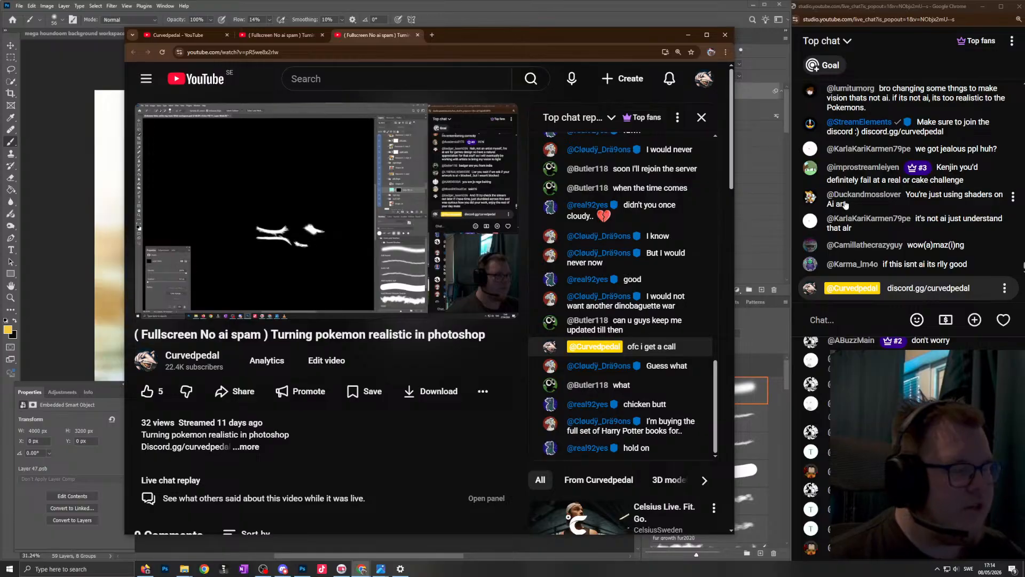
- Examine the Pokémon artwork's progress in the recording at 20:46, 24:35, 33:02, 40:46 and an earlier point in full screen
left_click_drag(311, 284, 286, 283)
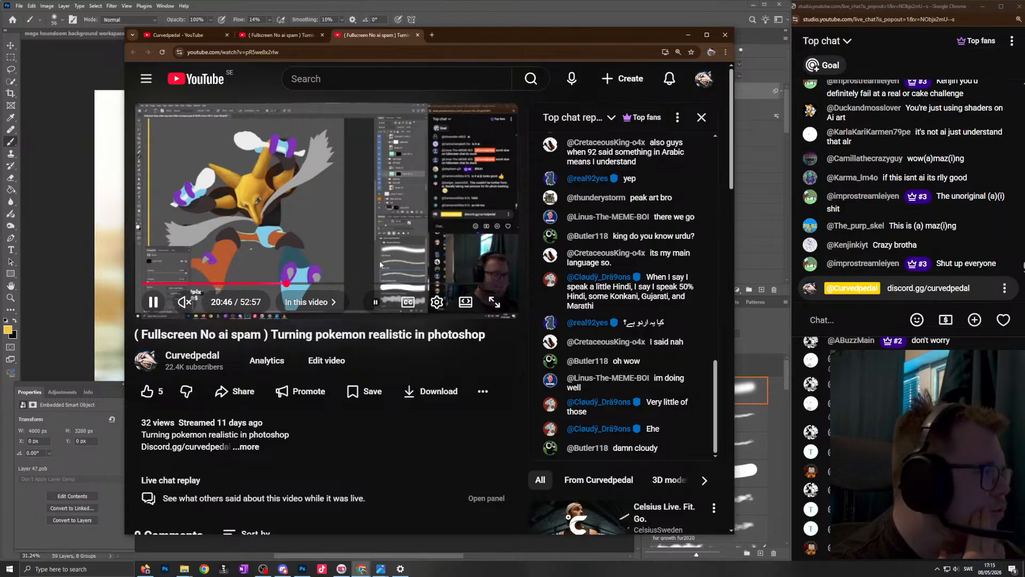
left_click(313, 283)
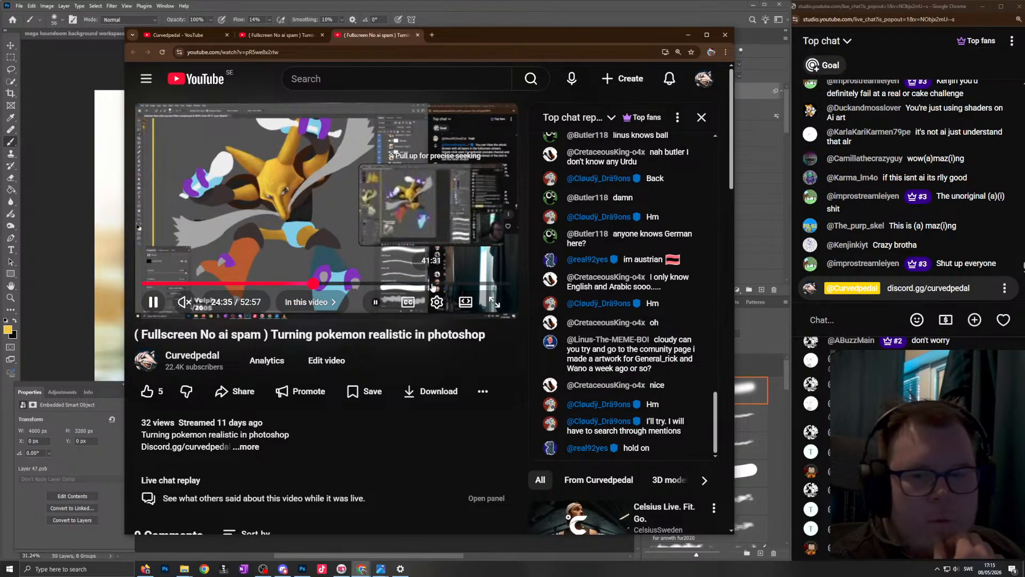
left_click(372, 284)
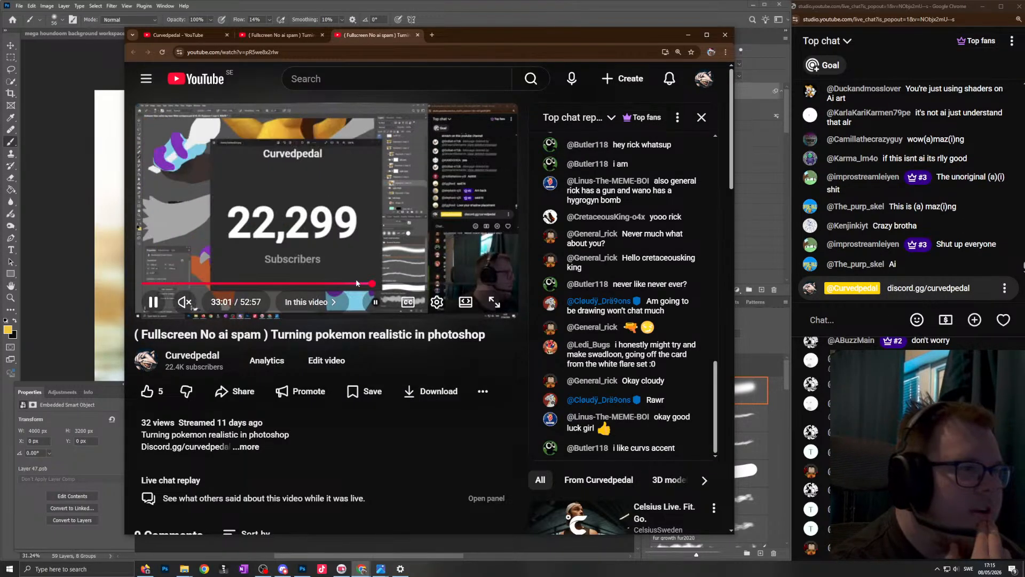
left_click(426, 283)
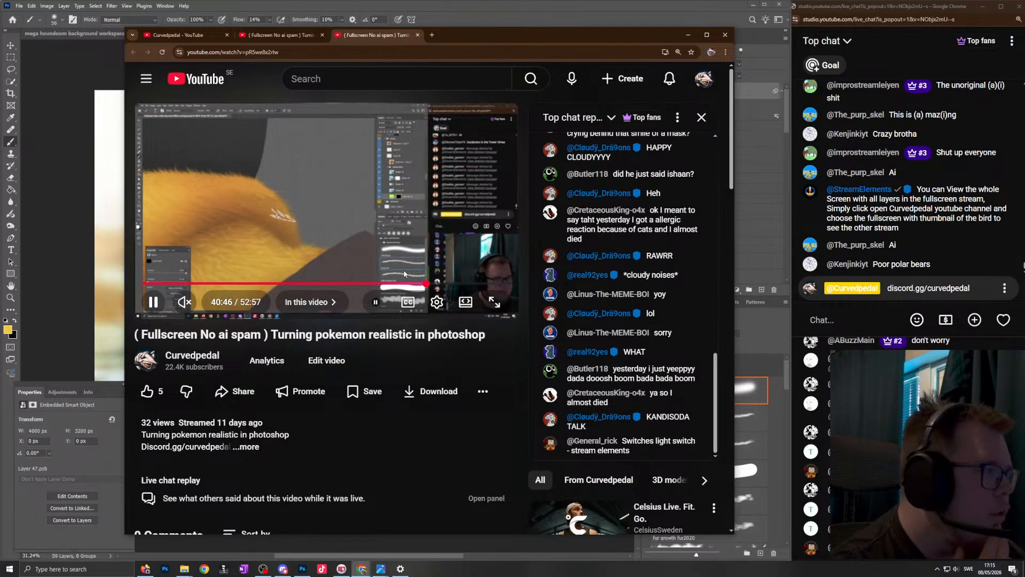
left_click(226, 284)
left_click(494, 301)
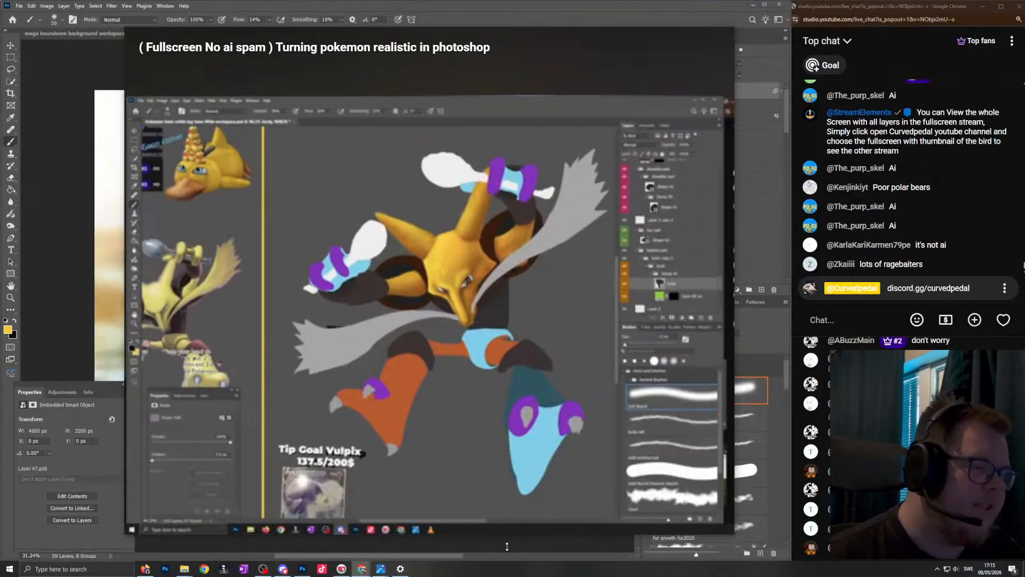
- Switch to the curvedpedal Instagram profile, browse its reels and open the reel about turning a polar bear into Marill
mouse_move(362, 569)
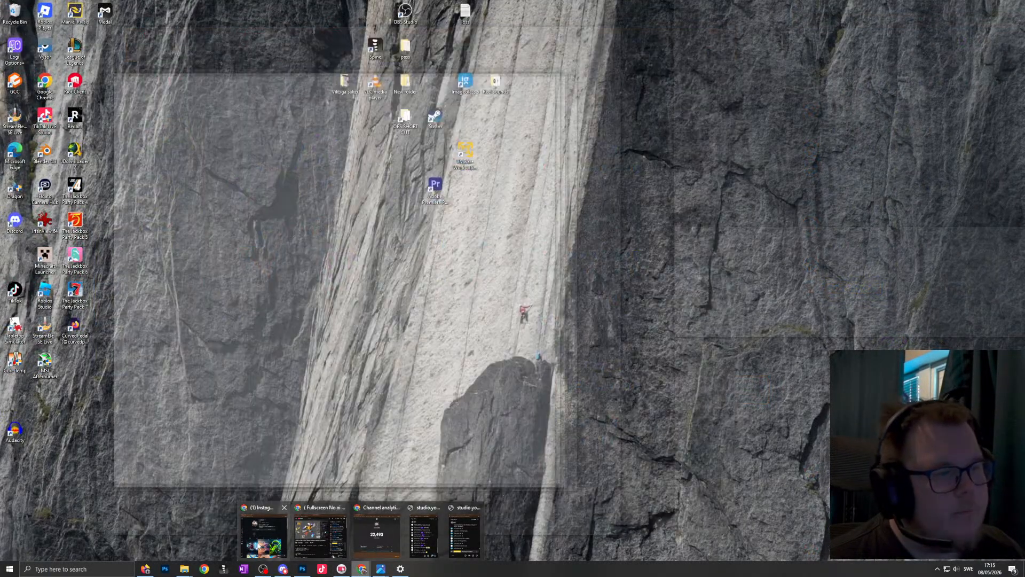
left_click(307, 545)
left_click_drag(0, 118, 580, 48)
left_click(419, 299)
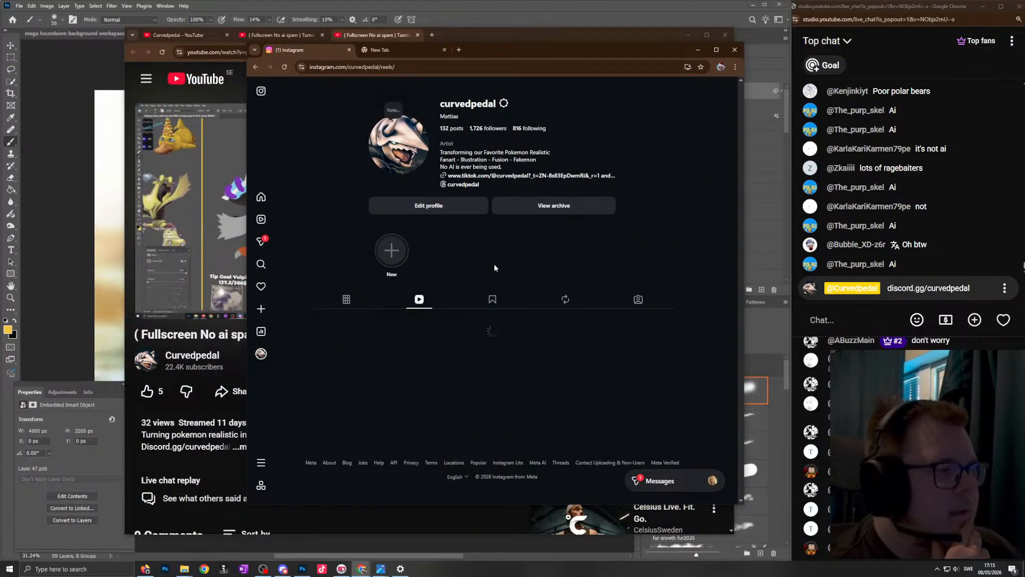
scroll(427, 267, "down", 10)
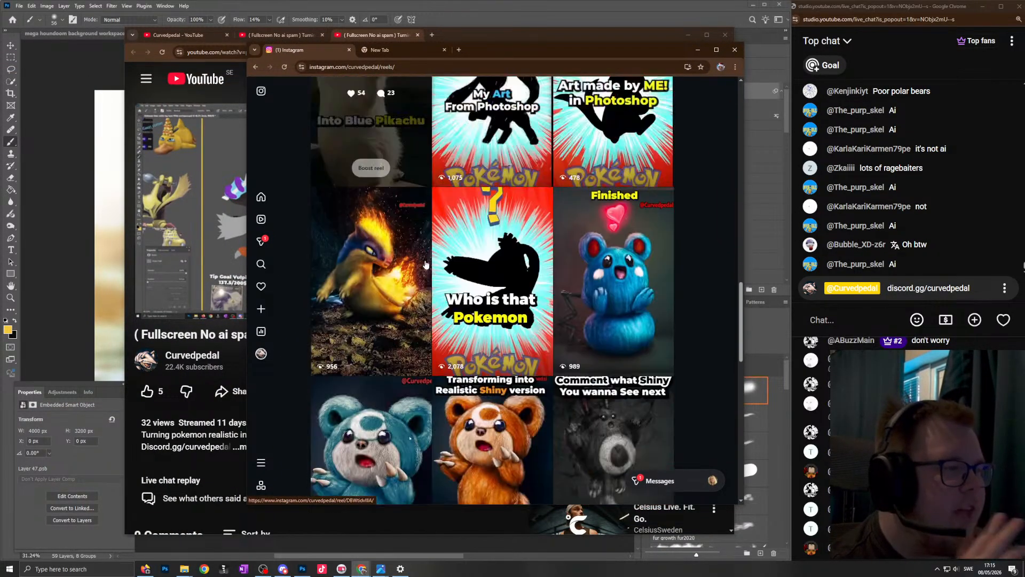
scroll(425, 264, "up", 3)
left_click(399, 334)
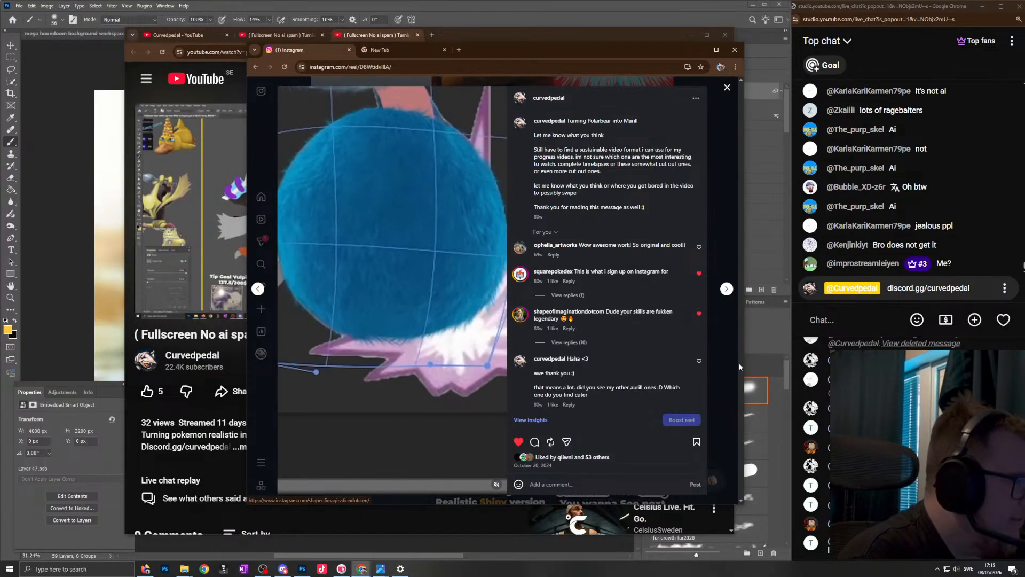
- Read back through the earlier live chat messages debating whether the artwork is AI, and return to the newest messages
left_click(897, 368)
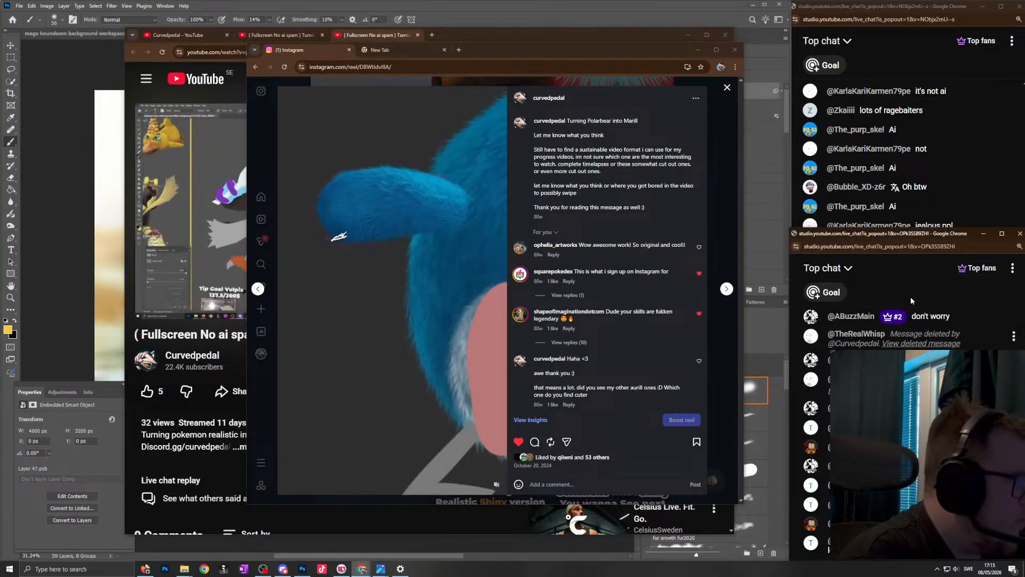
left_click(913, 153)
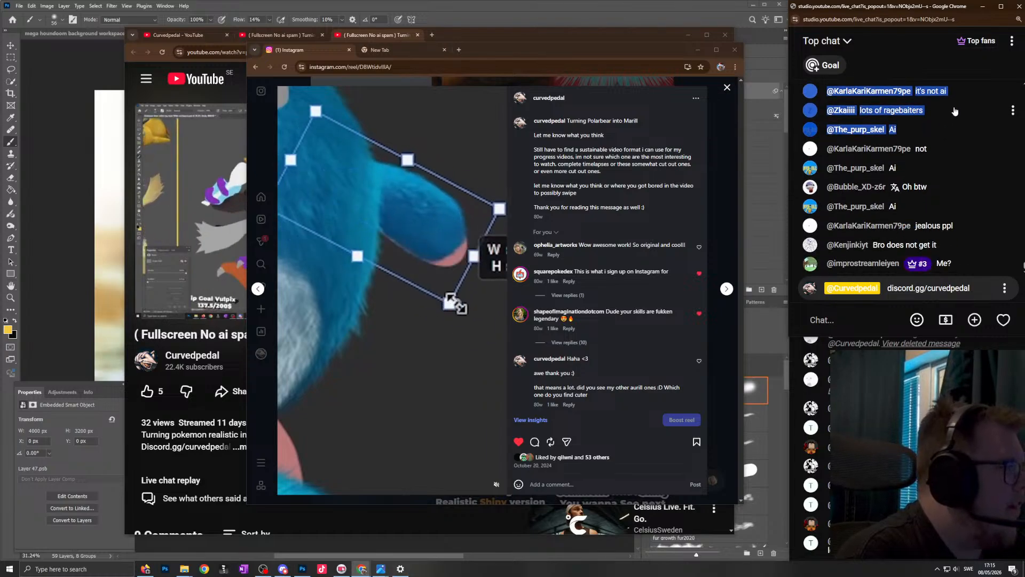
scroll(925, 191, "up", 3)
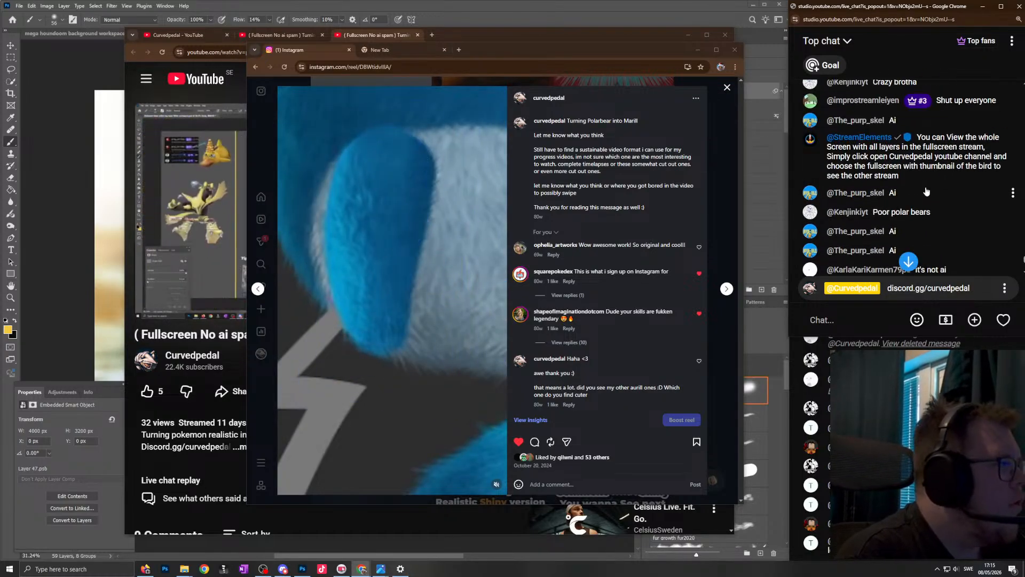
scroll(926, 191, "up", 4)
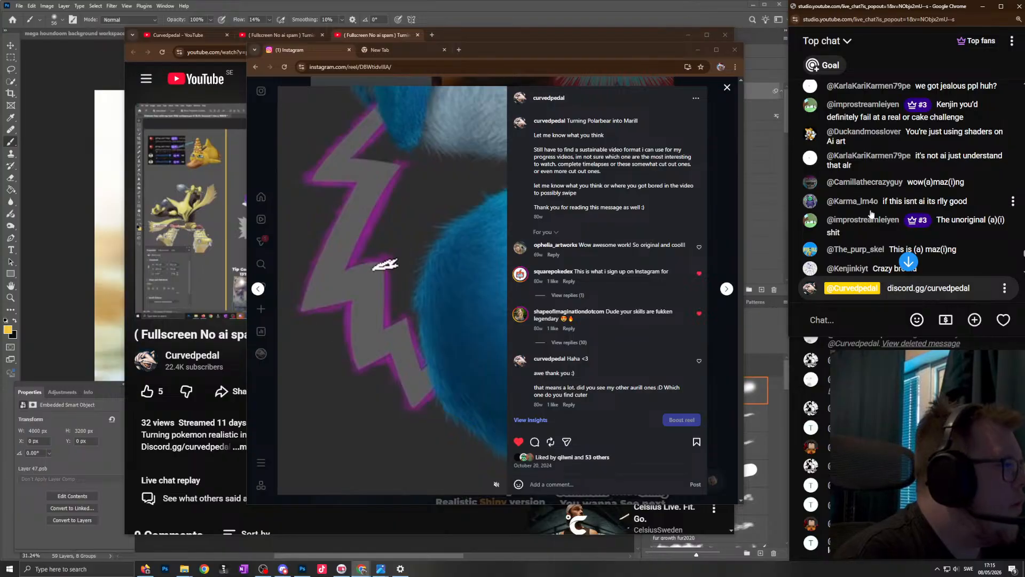
scroll(868, 213, "up", 4)
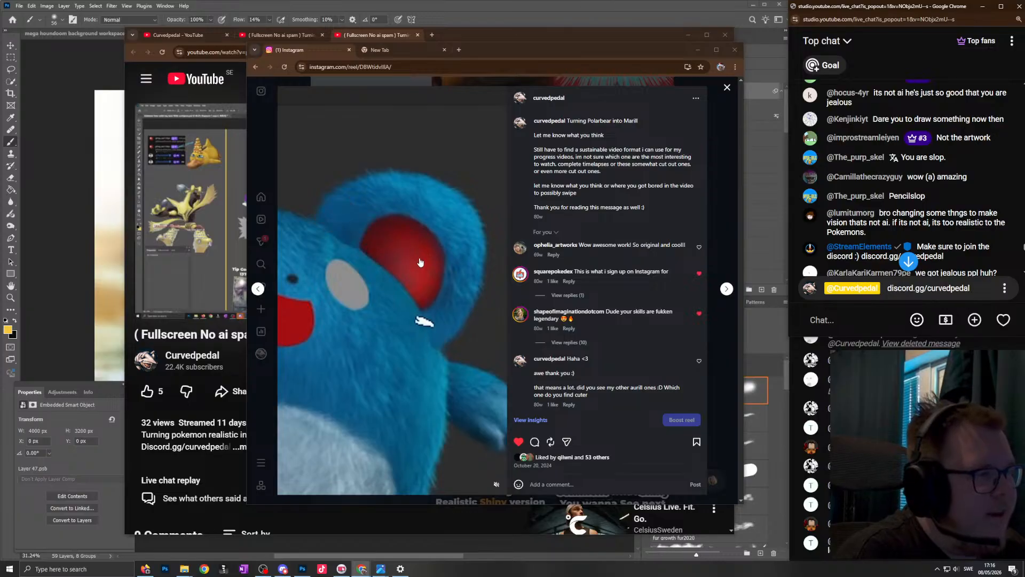
left_click(908, 261)
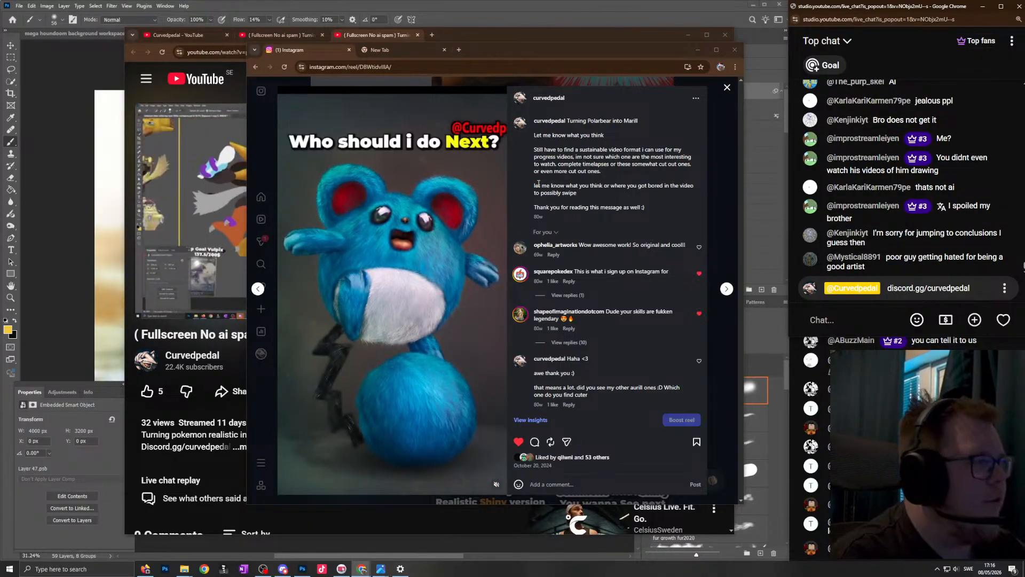
- Close the Marill reel and switch back to Photoshop to save the Sobble background workspace document
left_click(503, 84)
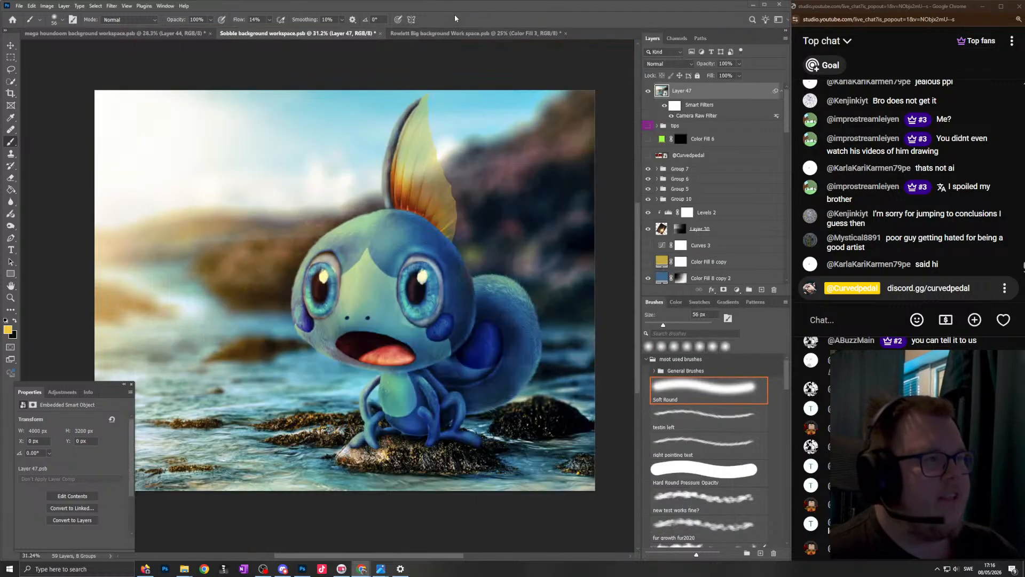
left_click(454, 15)
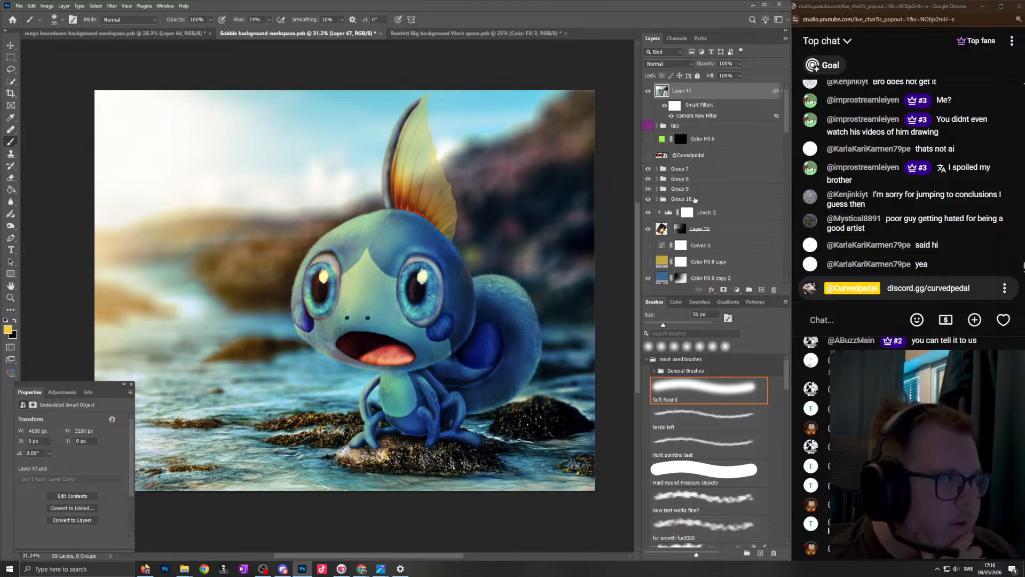
left_click(18, 6)
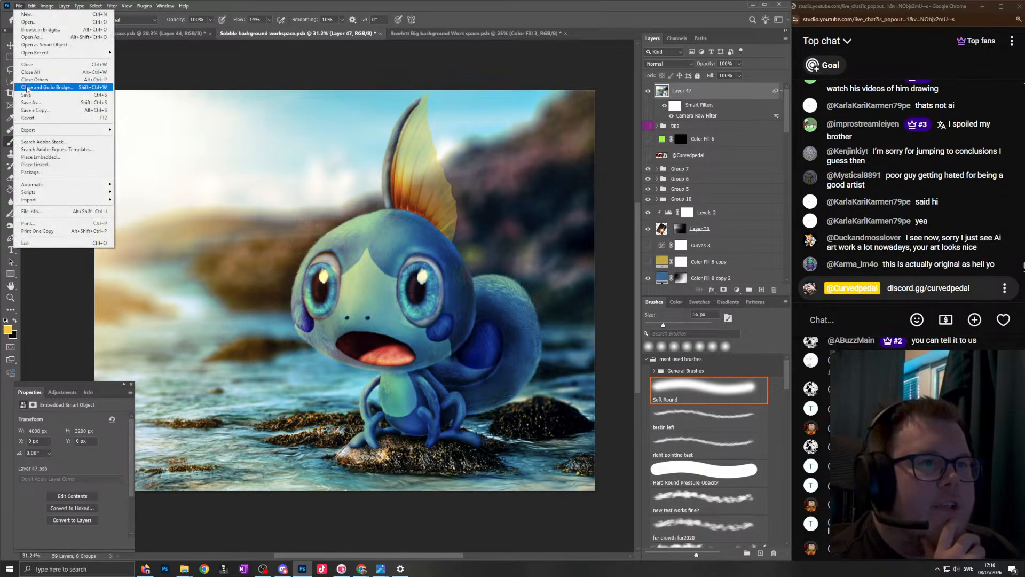
left_click(33, 95)
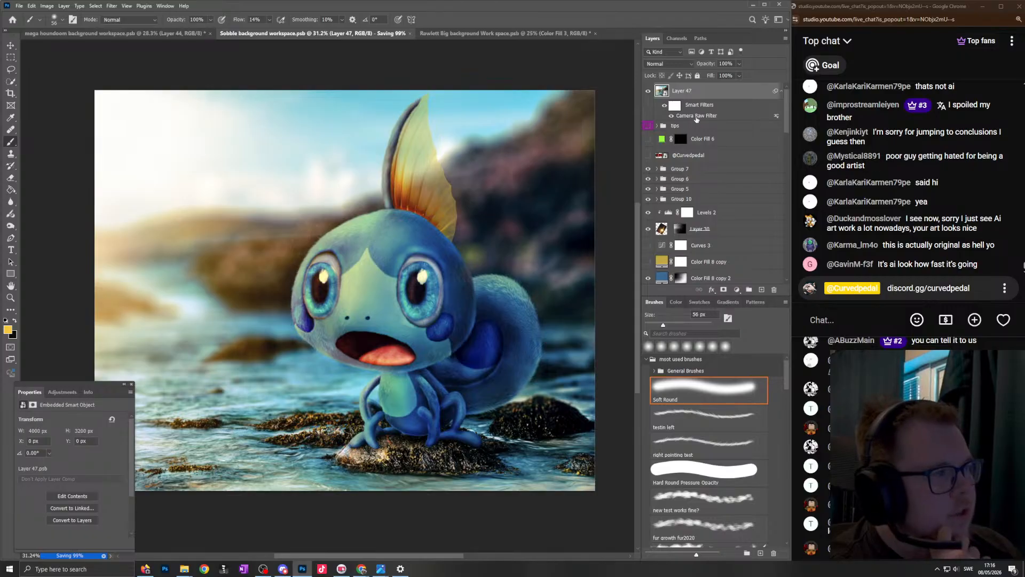
- Reopen Layer 47's Camera Raw filter and check its Color Mixer, Effects and Color adjustments, testing the vibrance
double_click(690, 116)
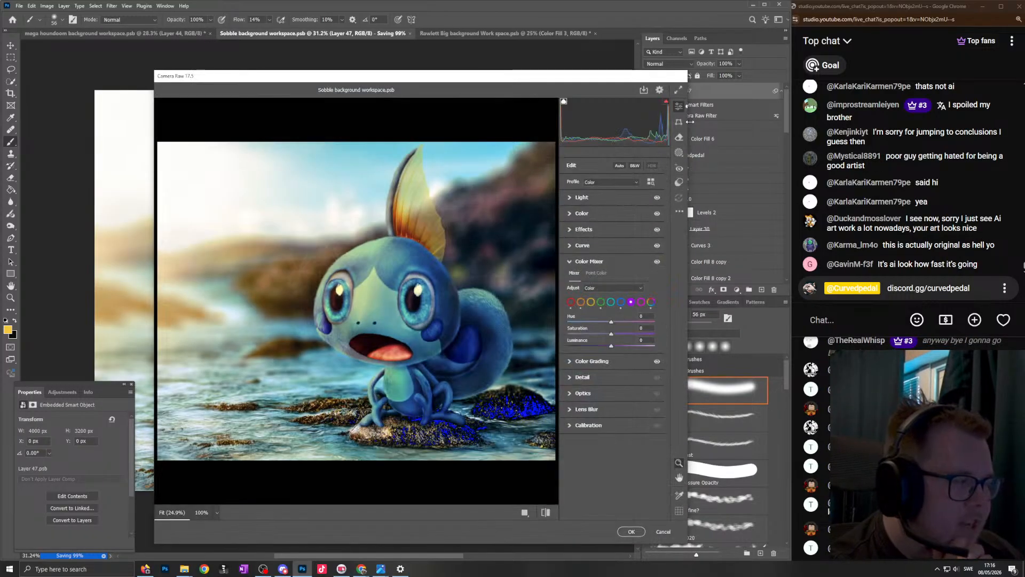
left_click(641, 302)
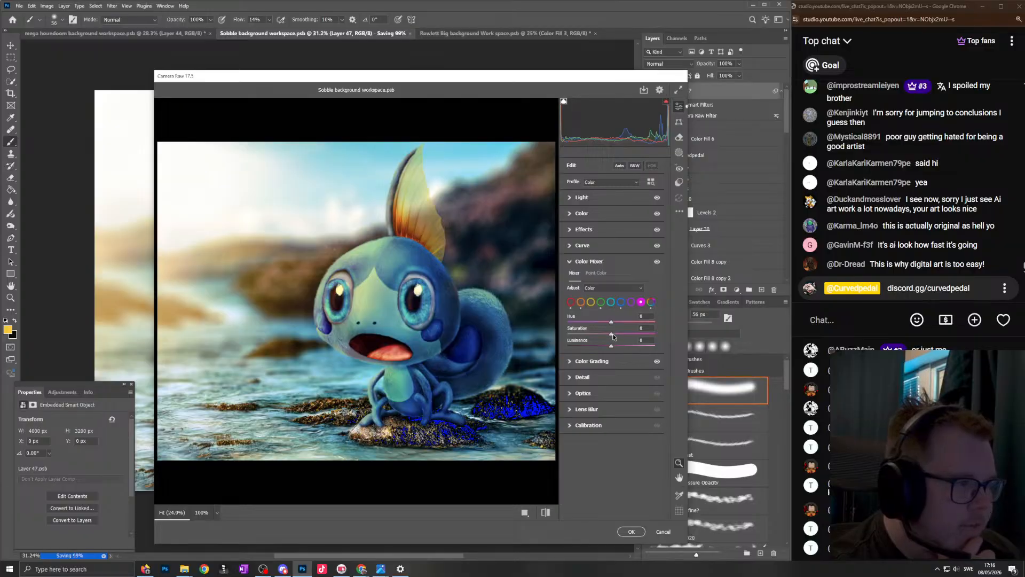
left_click(583, 229)
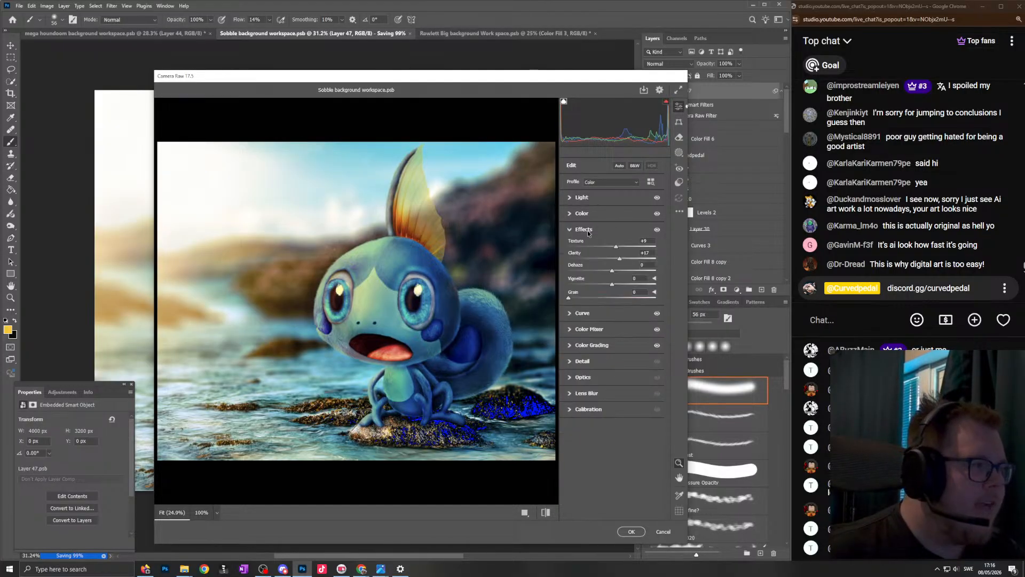
left_click(582, 213)
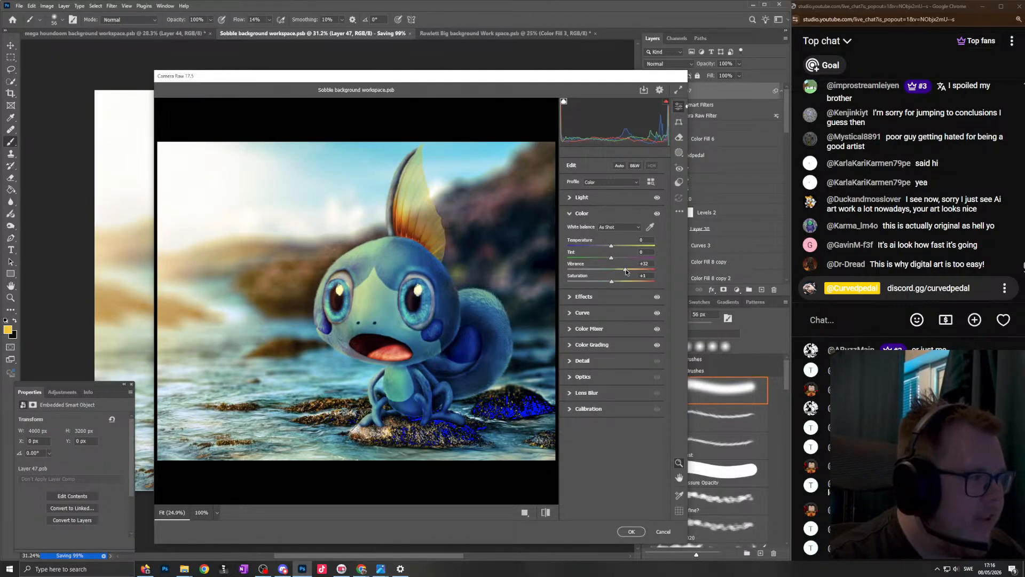
mouse_move(624, 271)
left_mouse_down()
mouse_move(609, 268)
mouse_move(626, 265)
left_mouse_up()
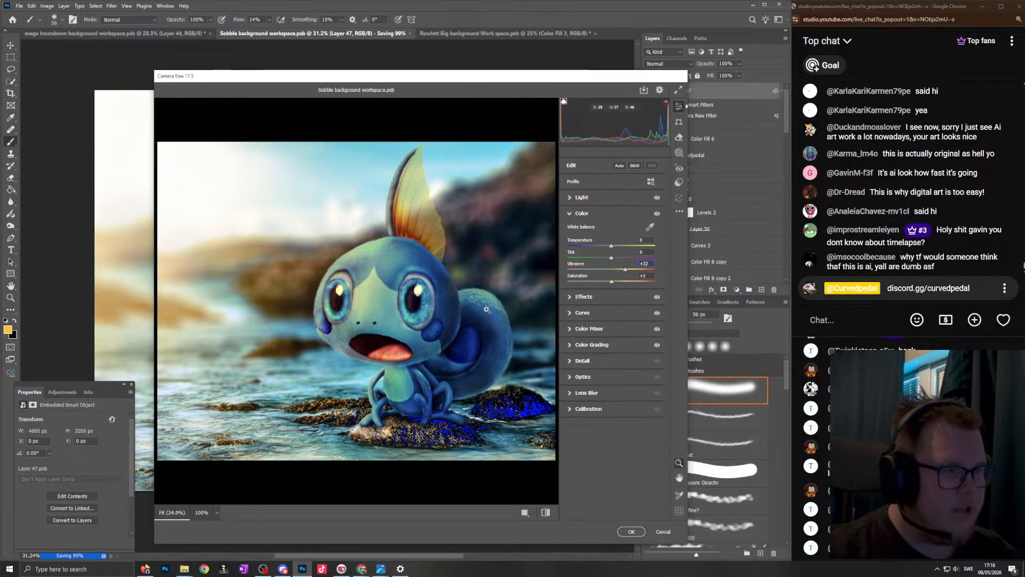
- In the Calibration settings, set the red primary saturation to +6, reset the tested green primary values to 0, and apply the filter
left_click(582, 408)
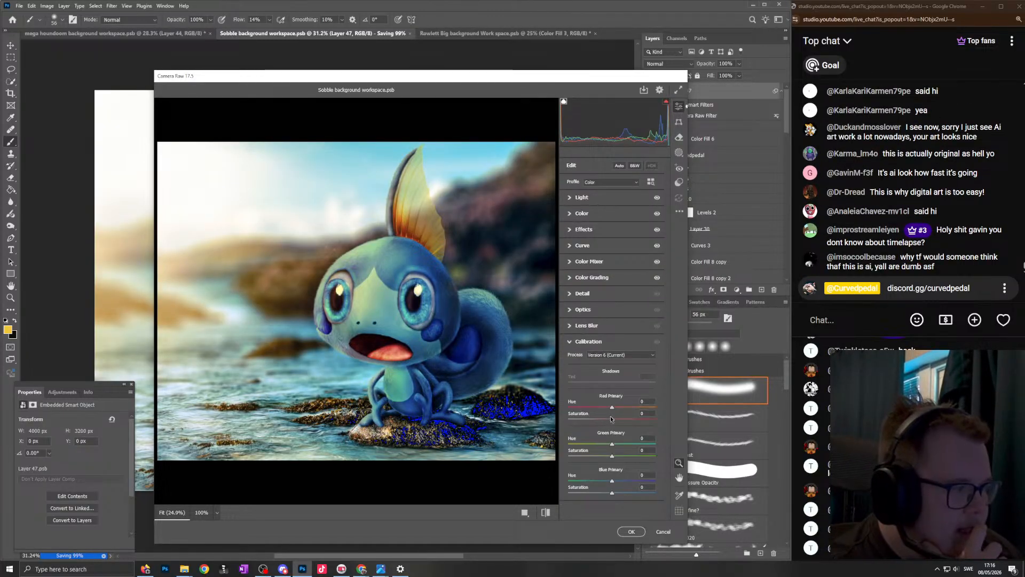
mouse_move(613, 421)
left_mouse_down()
mouse_move(630, 418)
mouse_move(607, 405)
mouse_move(624, 408)
left_mouse_up()
double_click(623, 407)
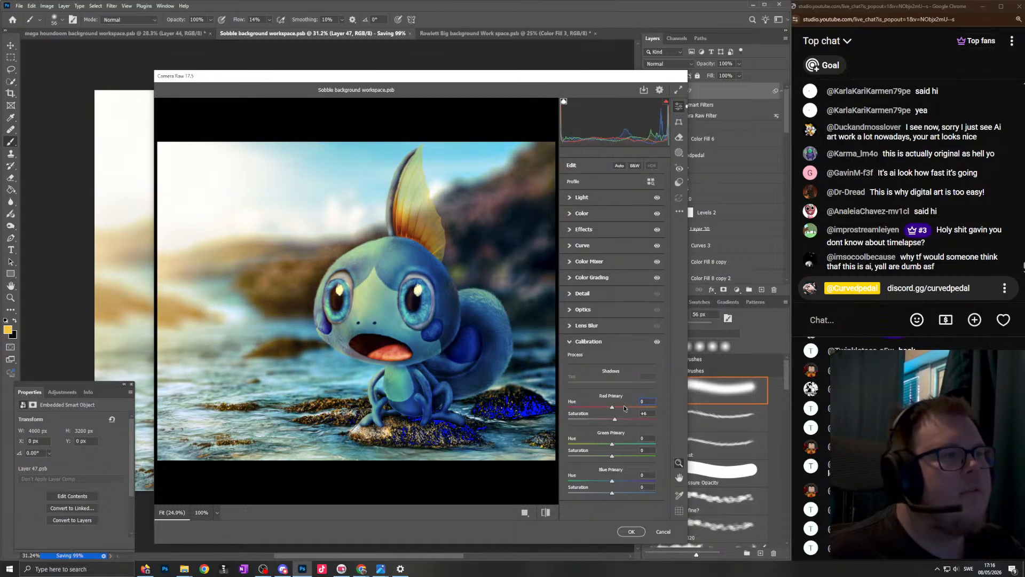
mouse_move(612, 444)
left_mouse_down()
mouse_move(633, 456)
mouse_move(622, 456)
left_mouse_up()
double_click(633, 456)
double_click(590, 451)
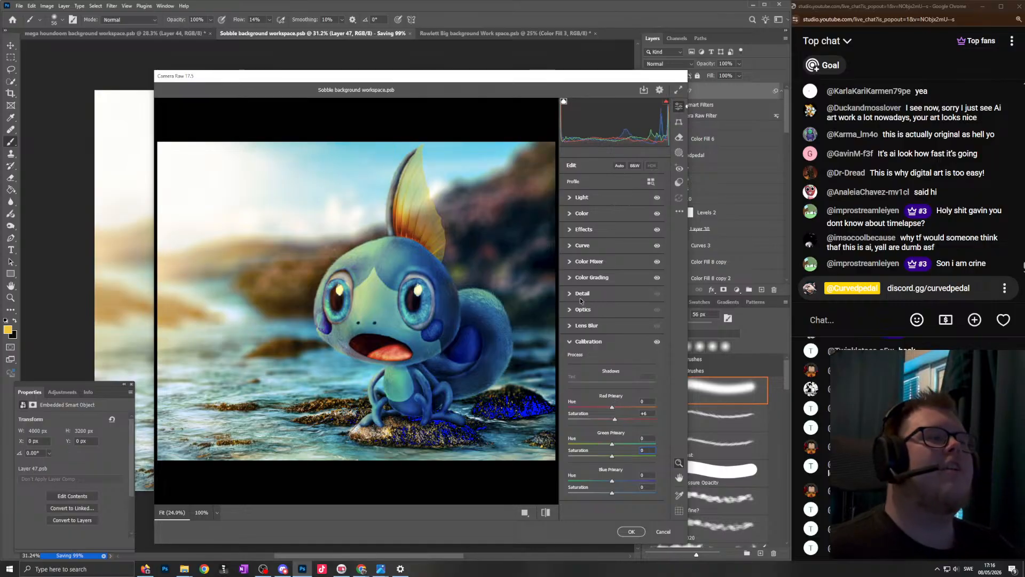
left_click(631, 532)
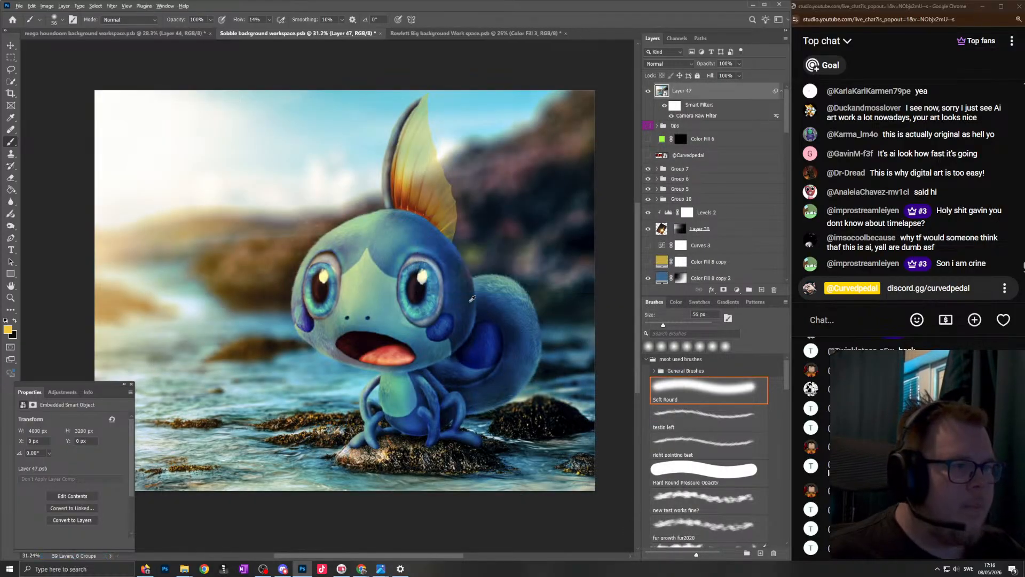
- Inspect the graded Sobble composite, hide Layer 47 and show the tips group of donation message screenshots
scroll(460, 228, "down", 2)
scroll(468, 235, "up", 1)
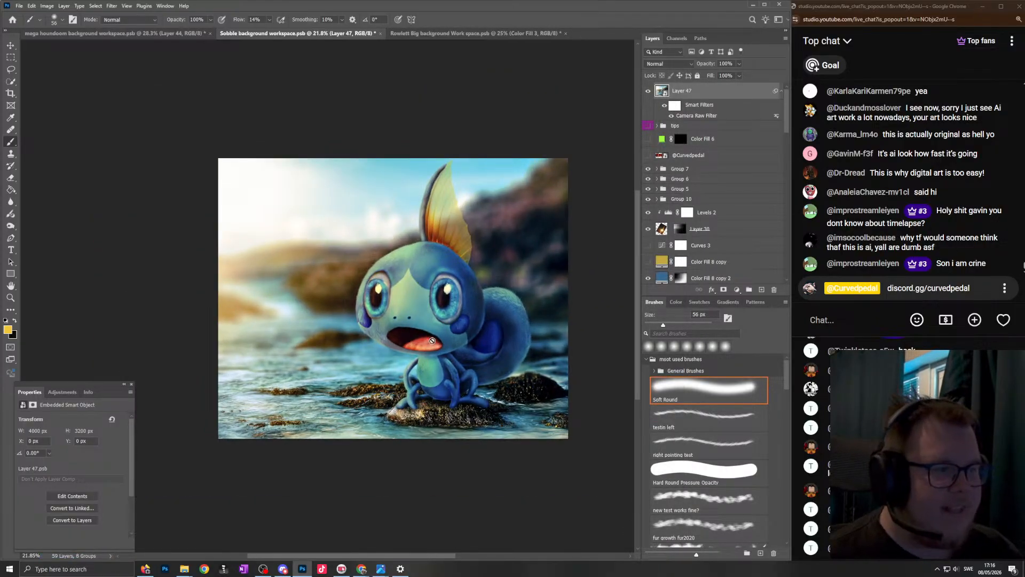
scroll(434, 338, "down", 1)
scroll(427, 342, "up", 11)
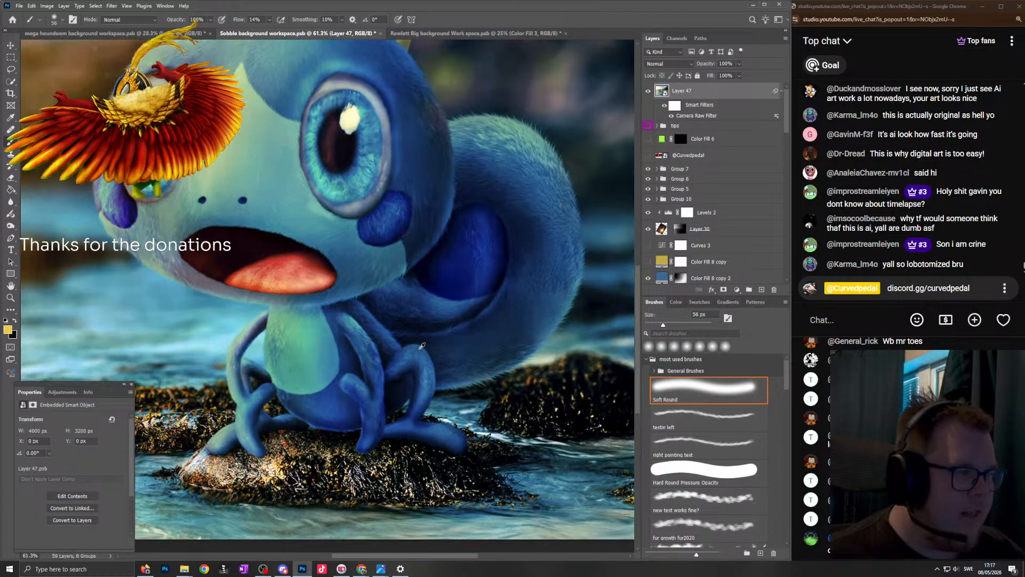
scroll(422, 346, "down", 9)
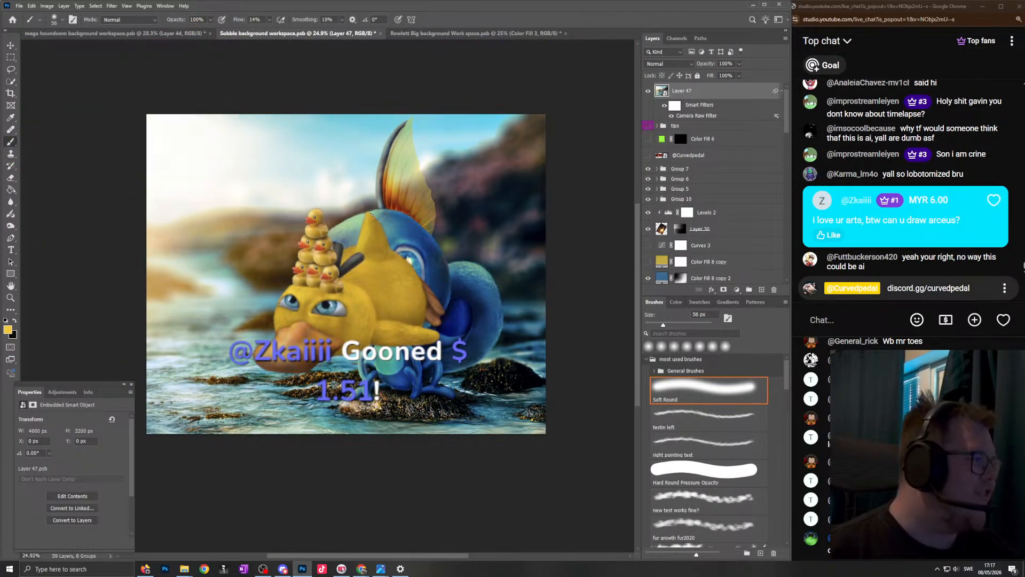
scroll(461, 217, "up", 1)
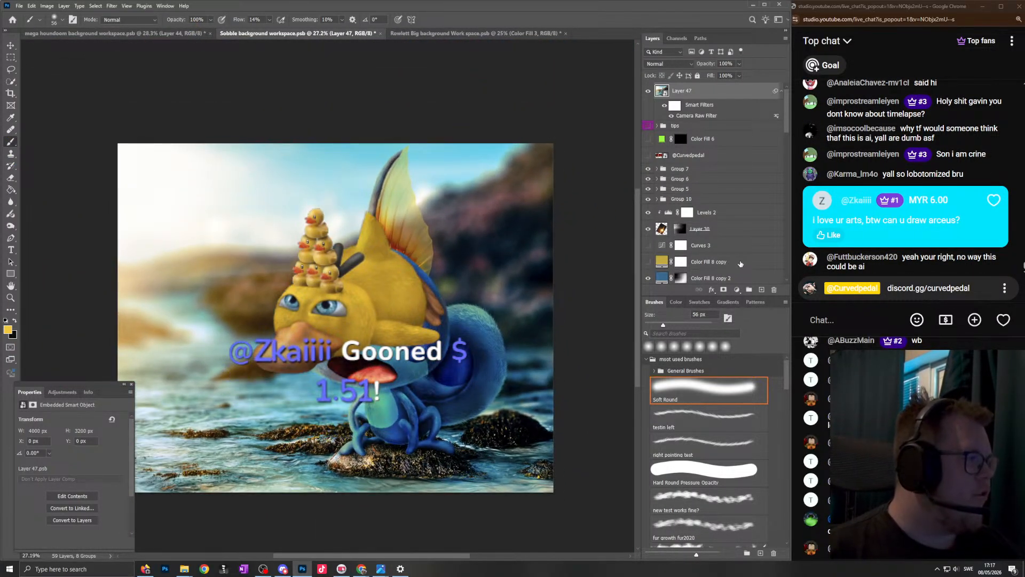
left_click(649, 91)
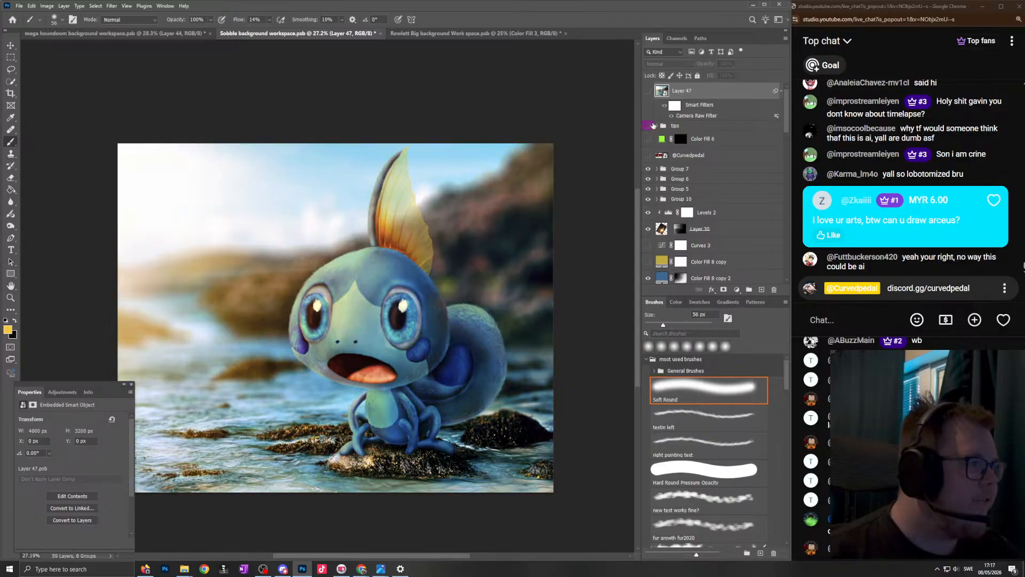
left_click(648, 125)
mouse_move(718, 97)
left_mouse_down()
mouse_move(718, 126)
mouse_move(717, 98)
left_mouse_up()
scroll(490, 231, "down", 1)
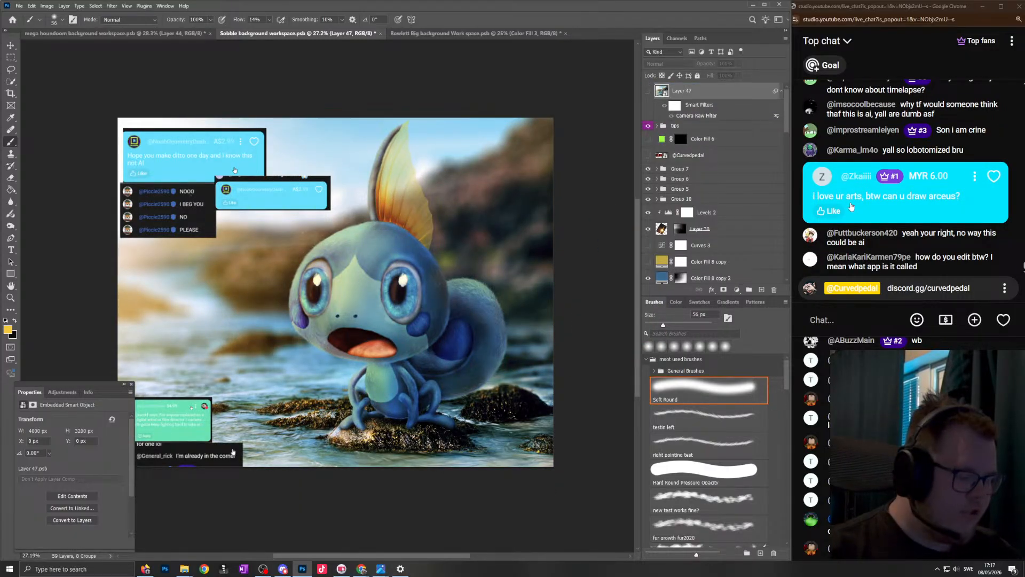
- Capture the paid chat message asking for Arceus as a screenshot, with Group 7 selected as the place for pasting
key("Print")
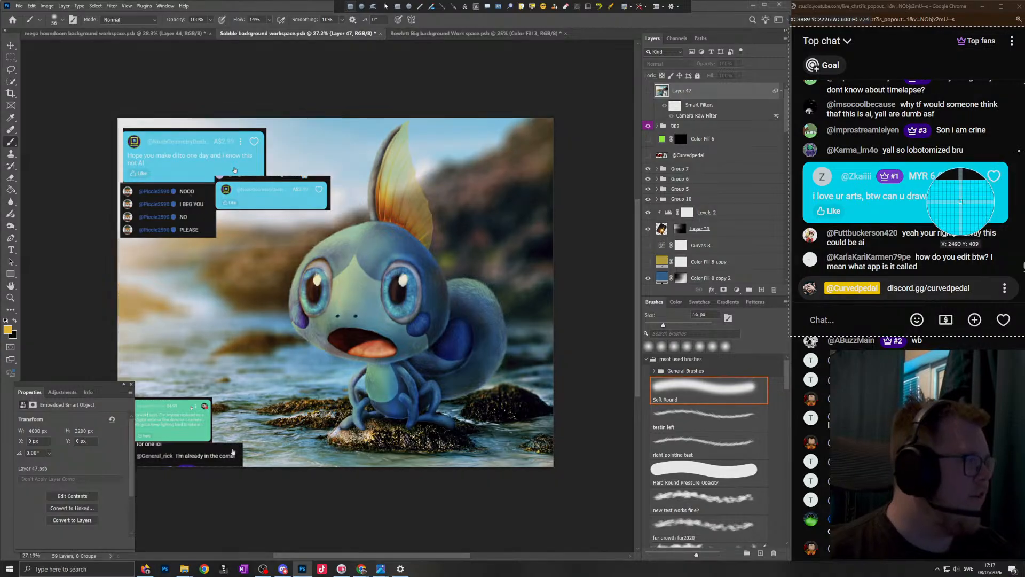
left_click_drag(839, 215, 788, 226)
left_click(746, 144)
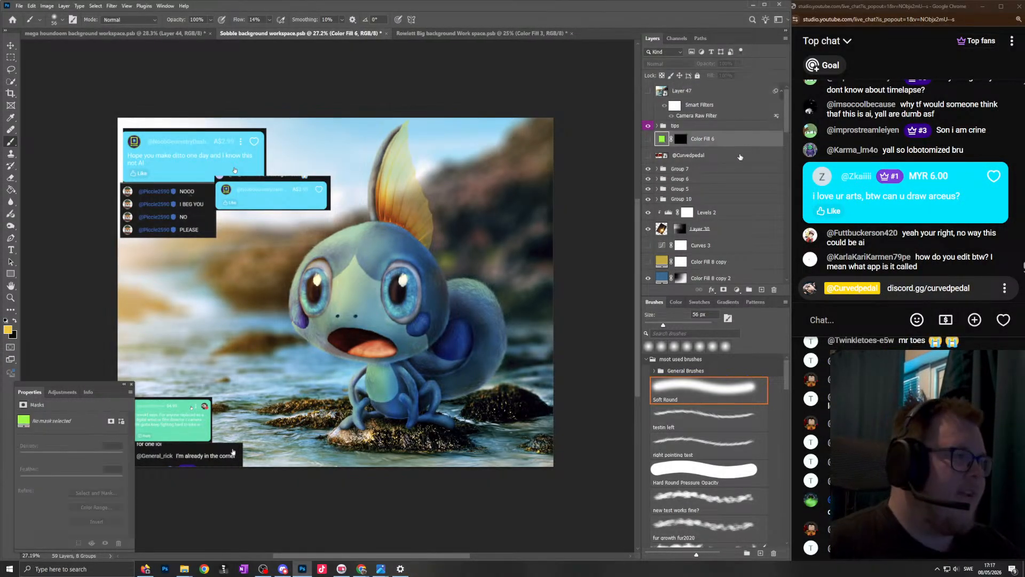
left_click(733, 156)
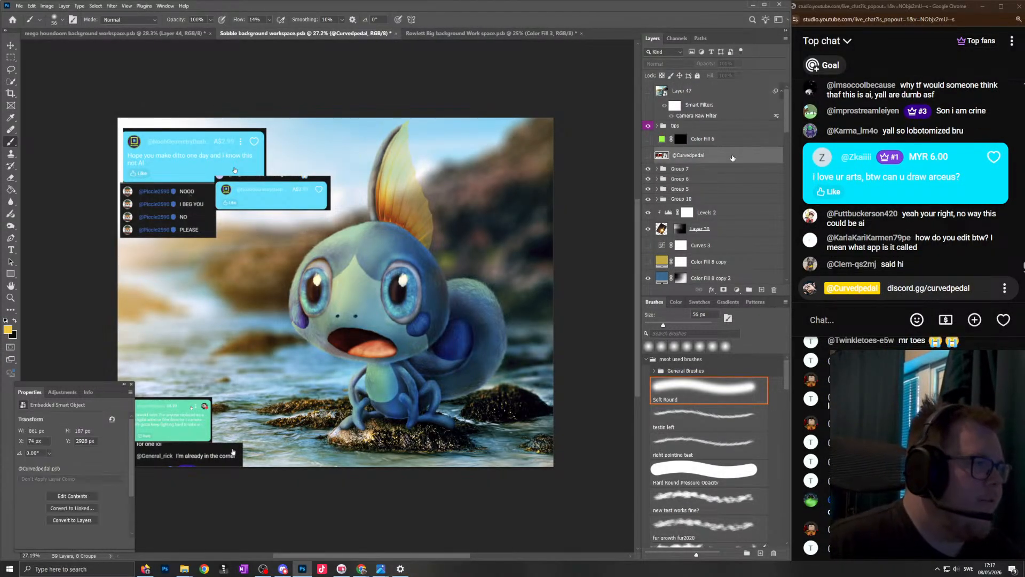
left_click(721, 169)
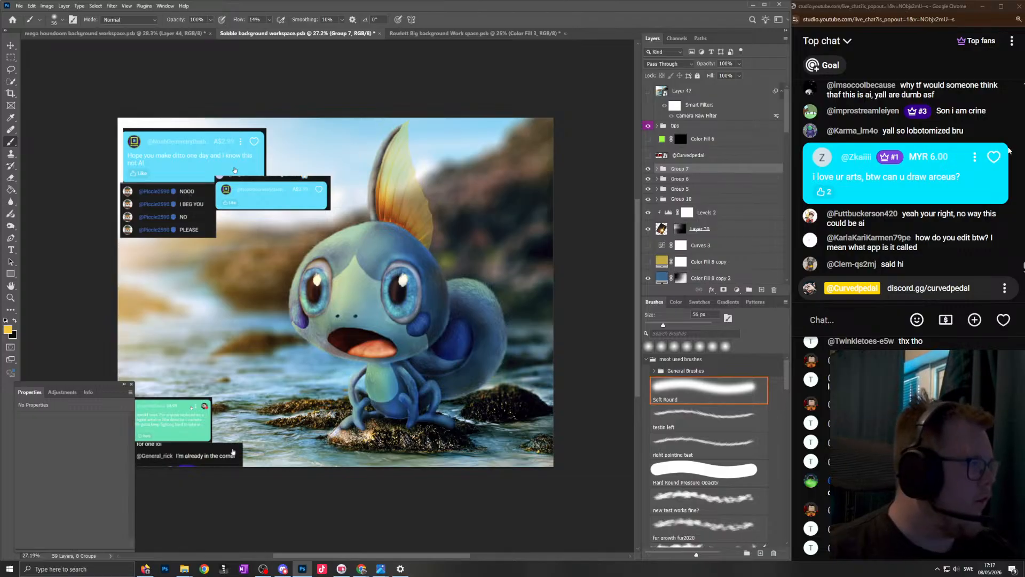
key("ctrl+Print")
left_click_drag(1011, 139, 800, 206)
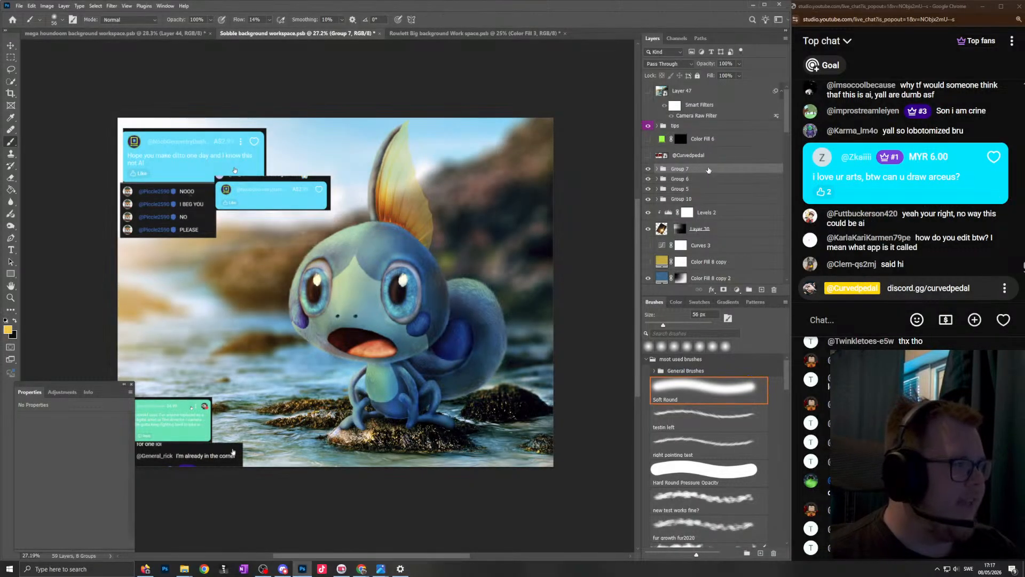
- Paste the captured message above Group 7 and place it near the image's lower-left corner, just above the green message
key("ctrl+v")
key("ctrl+t")
left_click_drag(335, 312, 212, 365)
key("Return")
- Examine the ungraded Sobble composite together with the donation message screenshots placed along its left side
scroll(394, 249, "down", 3)
left_click_drag(394, 248, 425, 247)
scroll(404, 273, "up", 2)
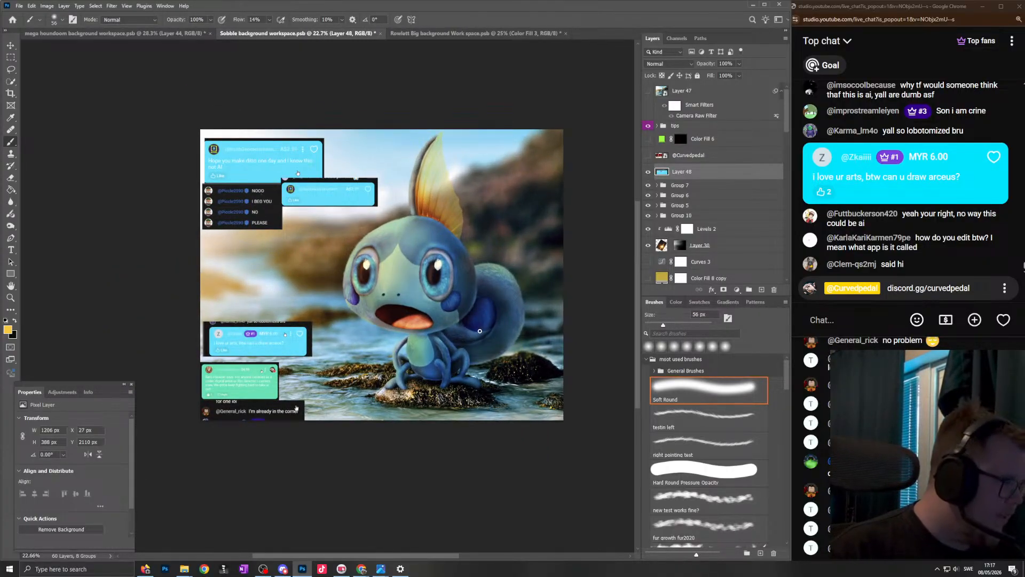
scroll(485, 310, "up", 1)
scroll(502, 313, "down", 4)
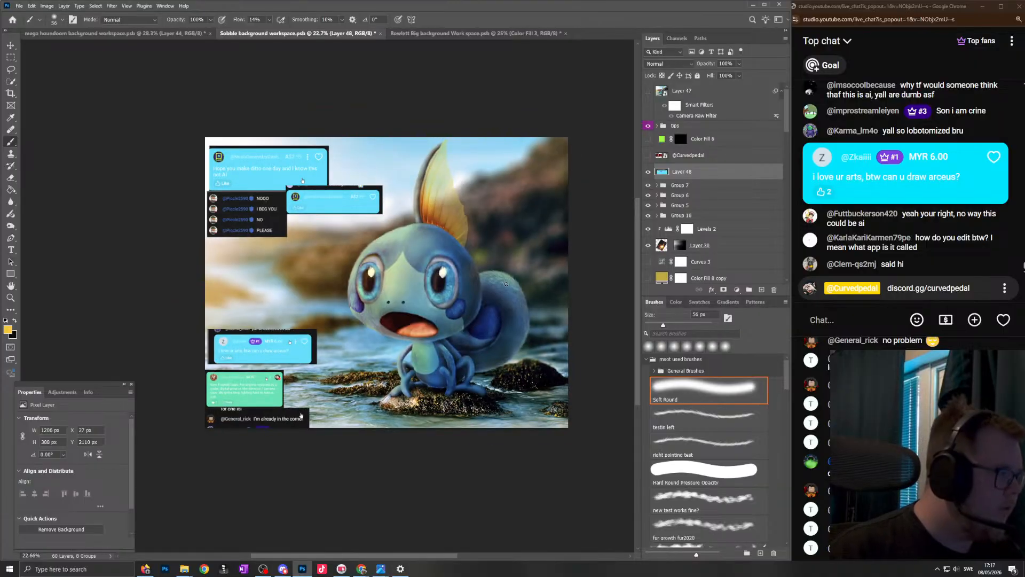
scroll(496, 252, "up", 3)
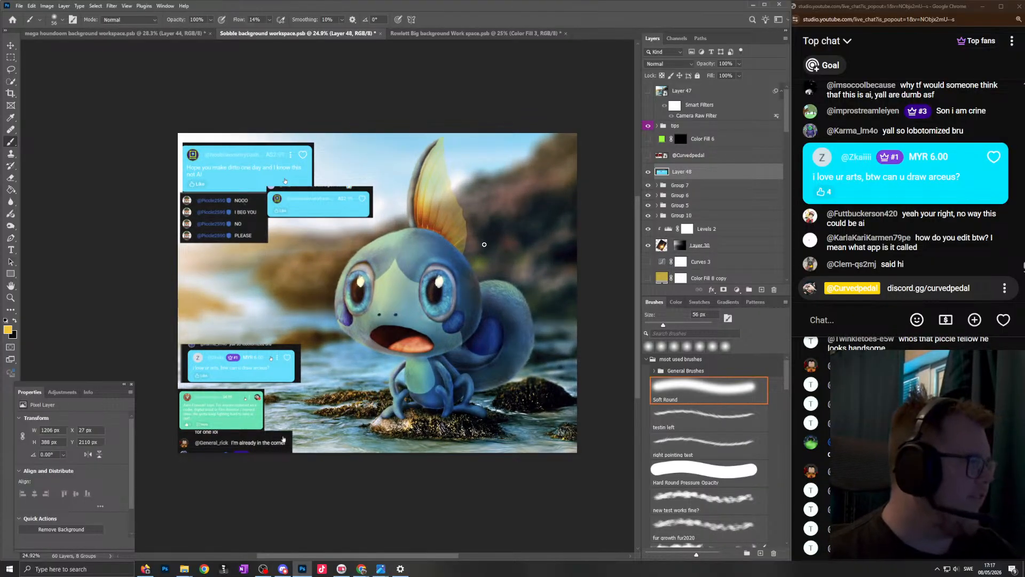
scroll(484, 244, "down", 1)
scroll(544, 246, "up", 1)
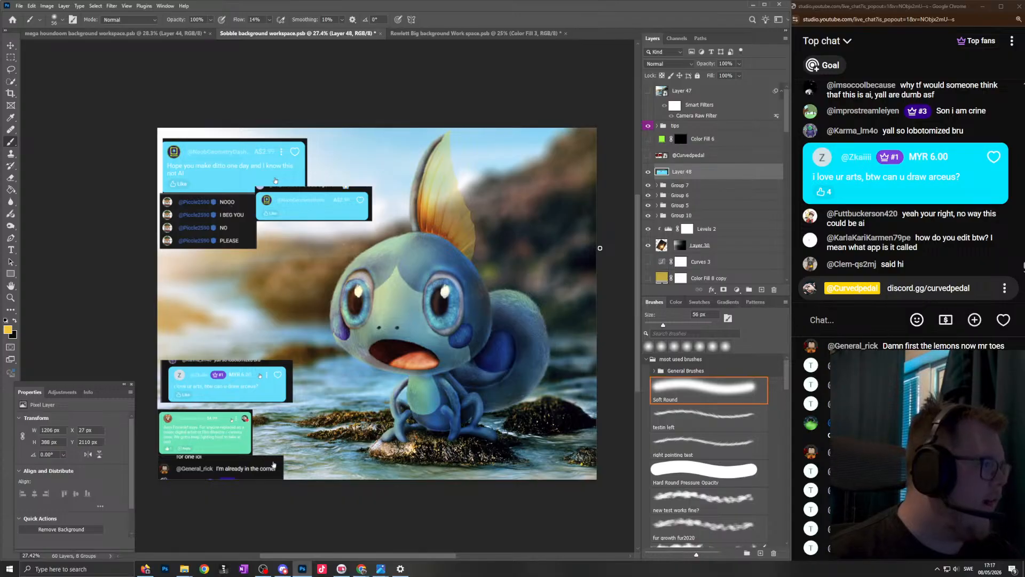
scroll(512, 220, "down", 2)
scroll(502, 259, "up", 4)
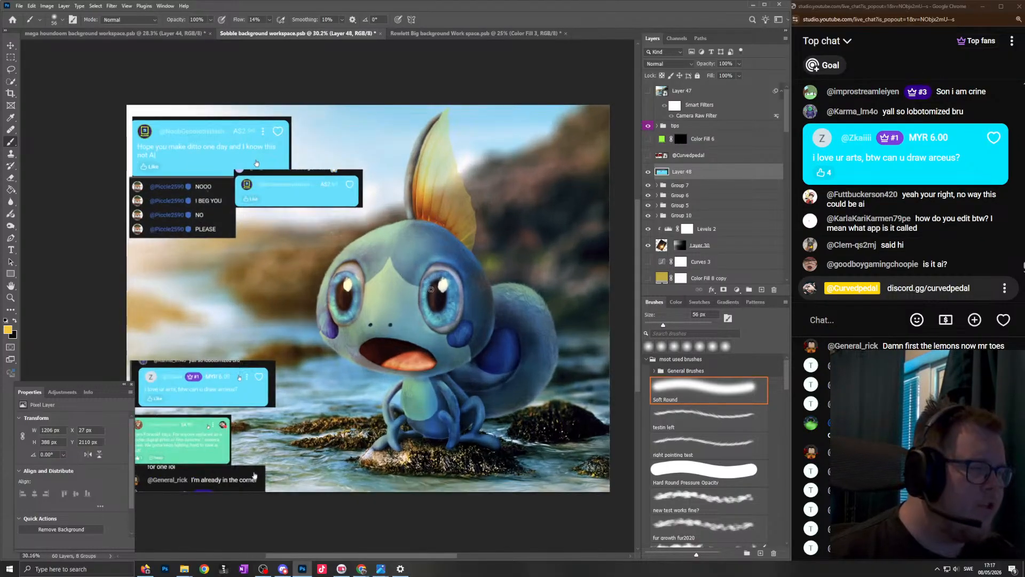
- Open the screenshot of the channel's subscriber count and examine the number and channel name up close
scroll(459, 266, "down", 4)
left_click(19, 6)
left_click(43, 95)
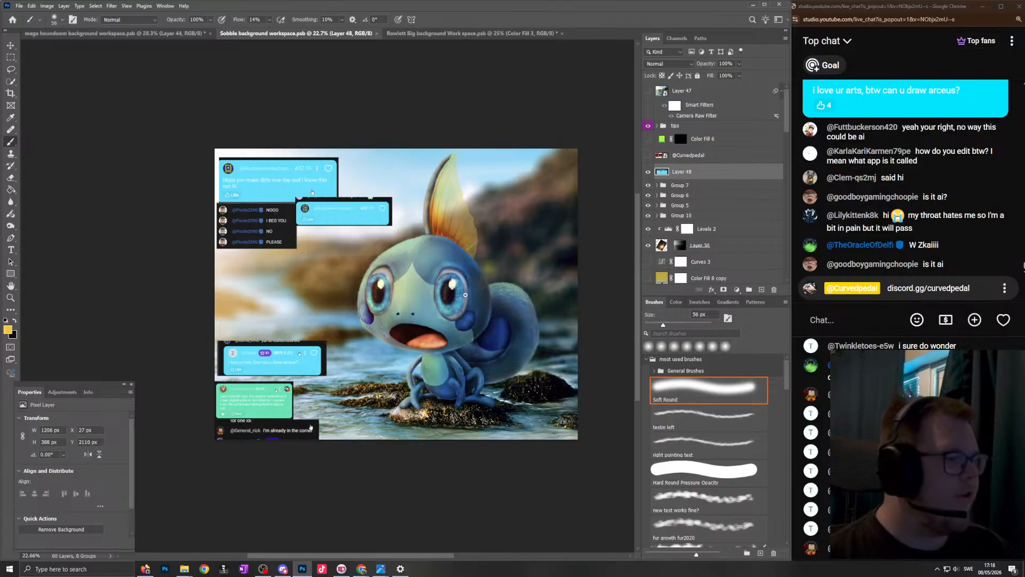
left_click(507, 530)
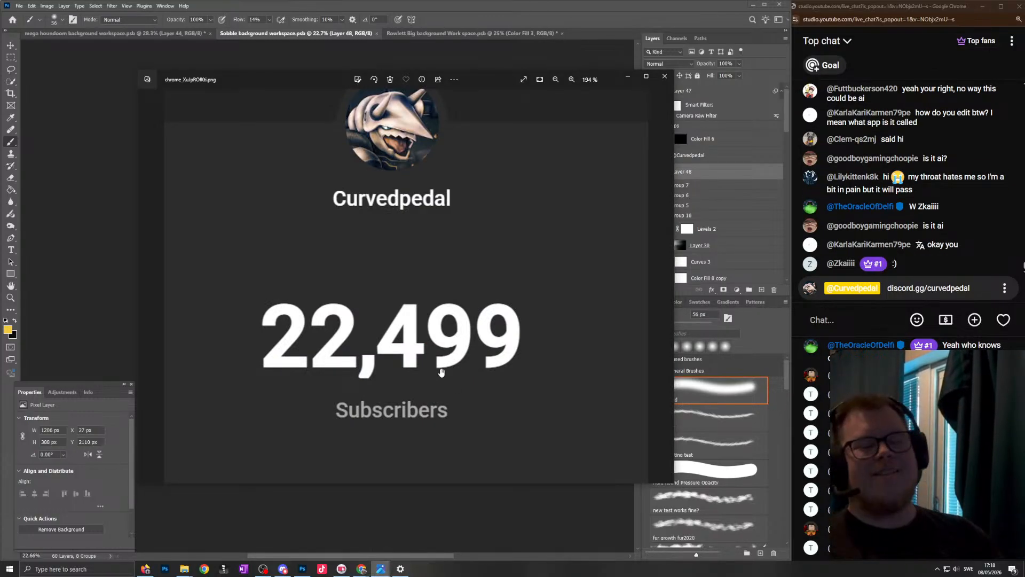
scroll(428, 290, "up", 3)
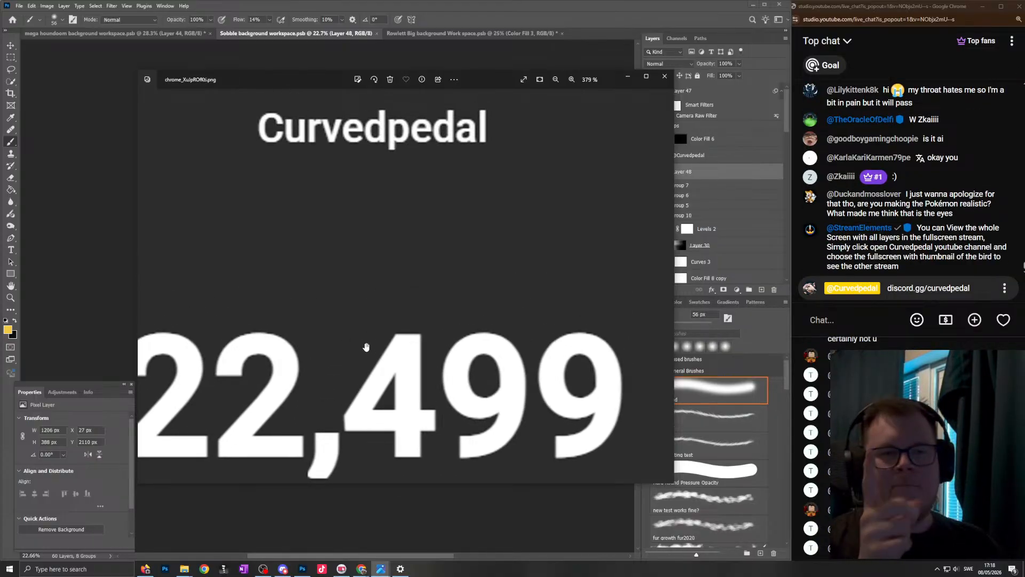
scroll(366, 348, "down", 4)
scroll(365, 349, "up", 2)
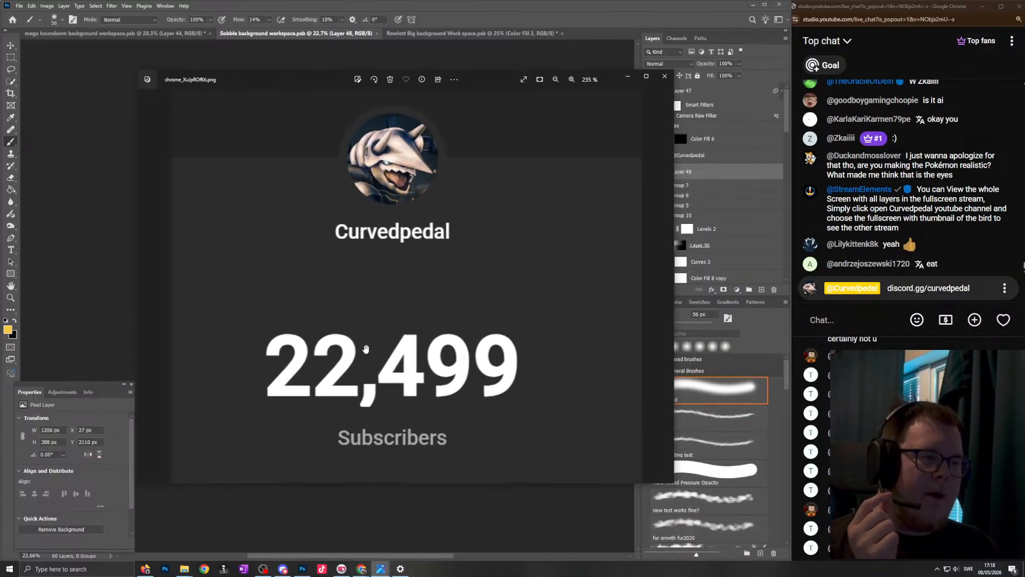
scroll(366, 348, "up", 1)
left_click_drag(380, 318, 380, 310)
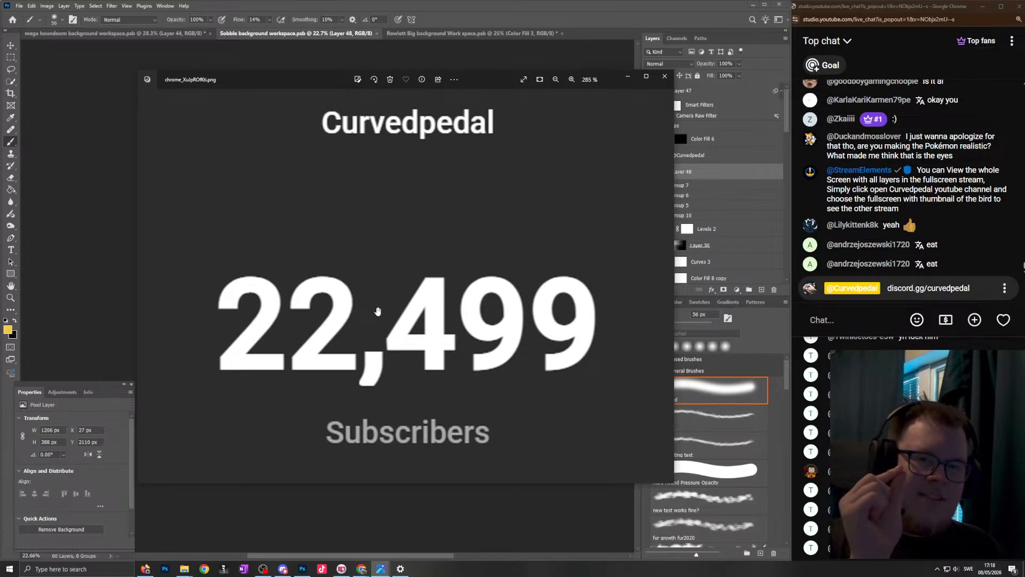
scroll(374, 311, "down", 1)
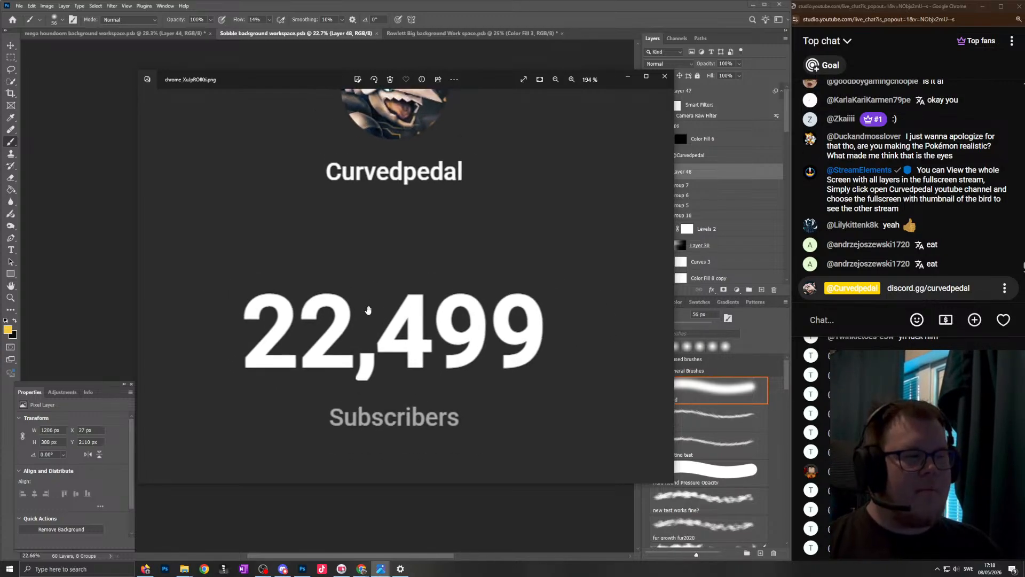
scroll(368, 310, "down", 1)
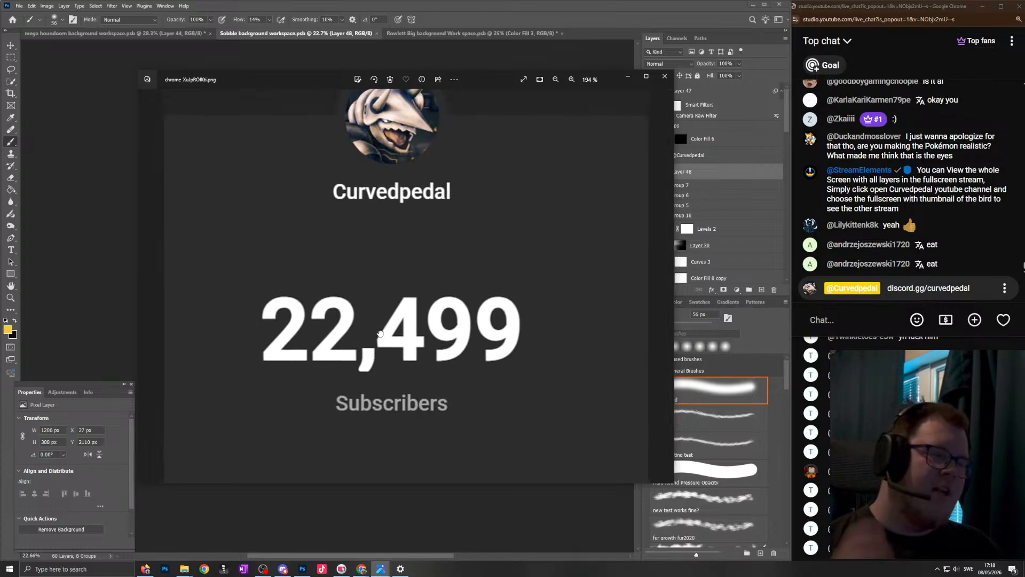
- Open the Activity feed, review its recent subscriptions and superchats, and close it together with the subscriber count image
left_click_drag(91, 65, 473, 164)
left_click(362, 569)
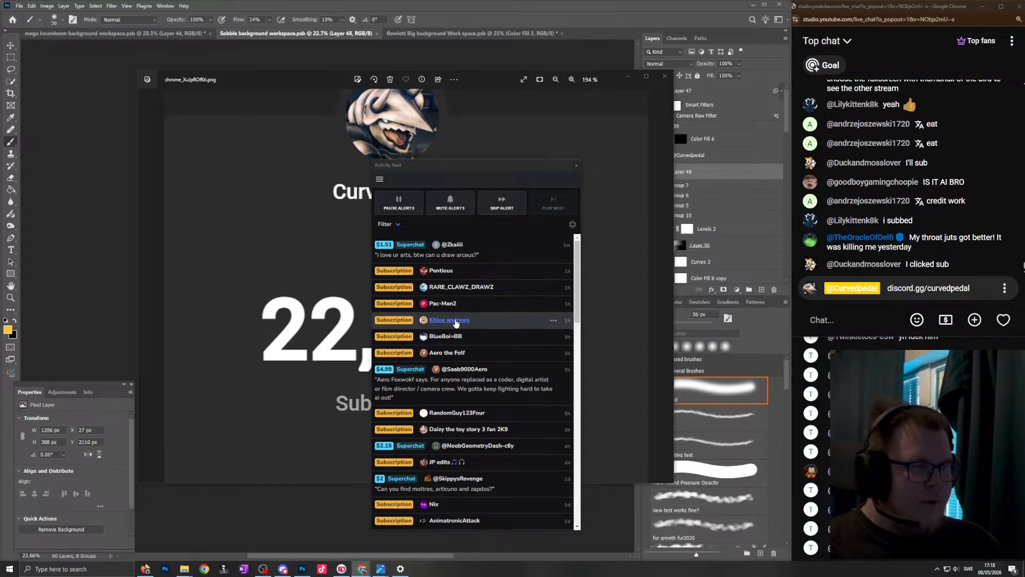
scroll(481, 329, "down", 1)
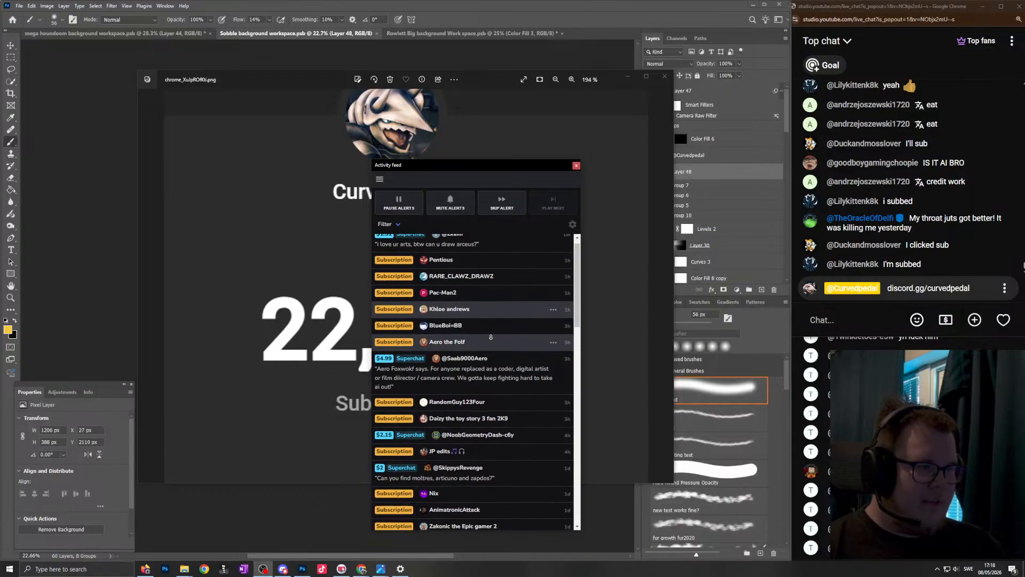
scroll(489, 335, "down", 1)
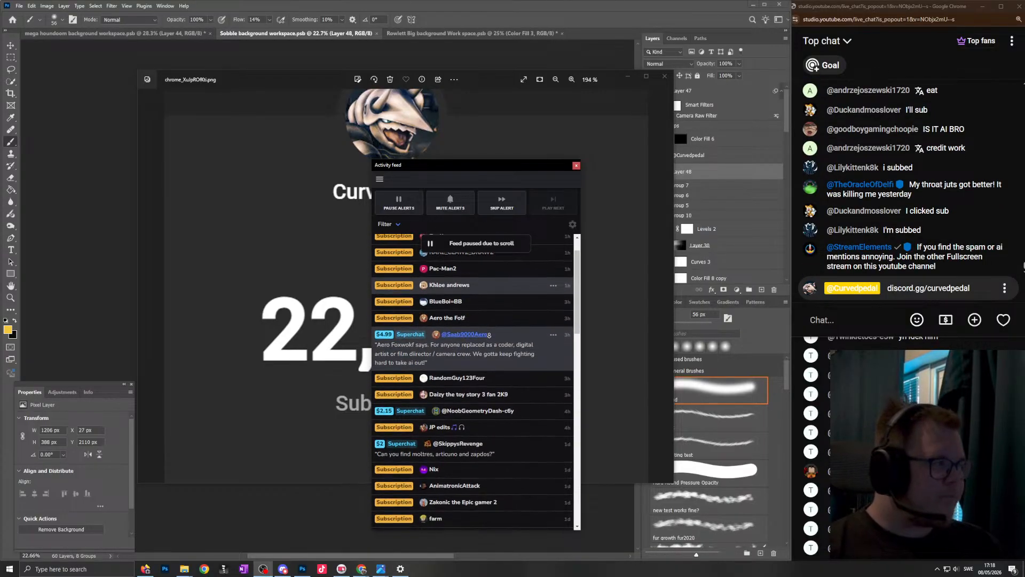
scroll(489, 336, "down", 1)
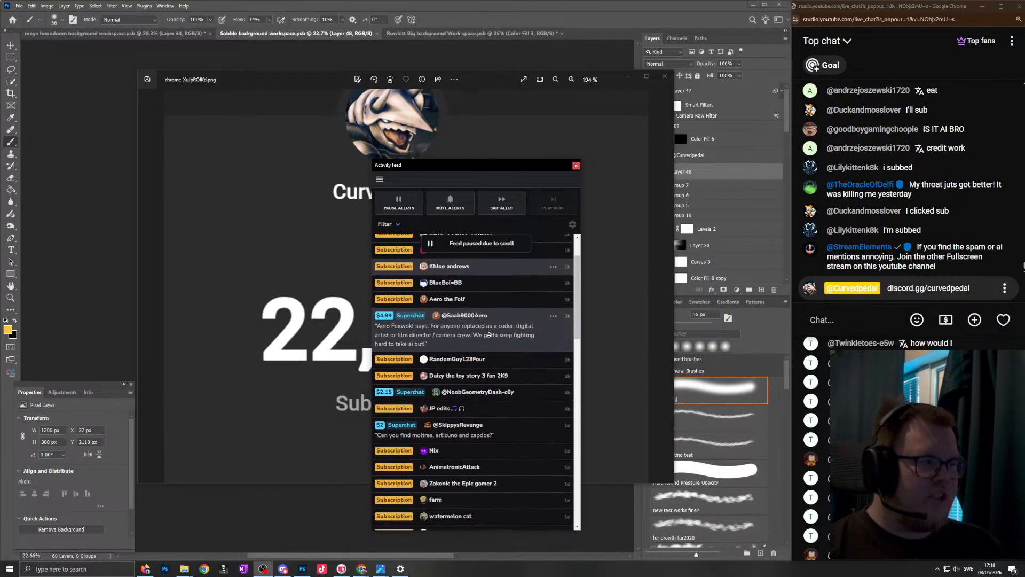
scroll(500, 331, "down", 1)
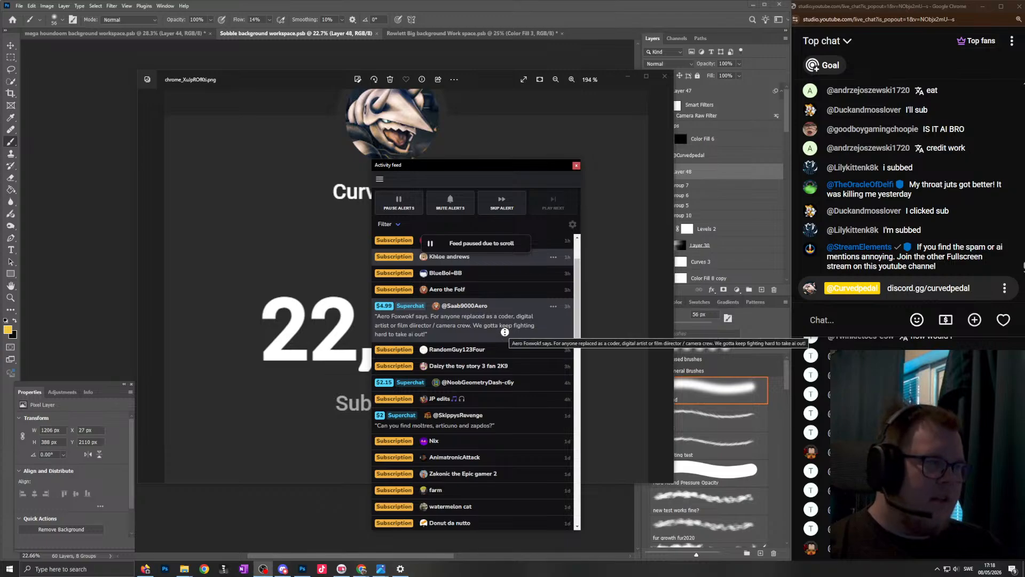
scroll(504, 332, "down", 1)
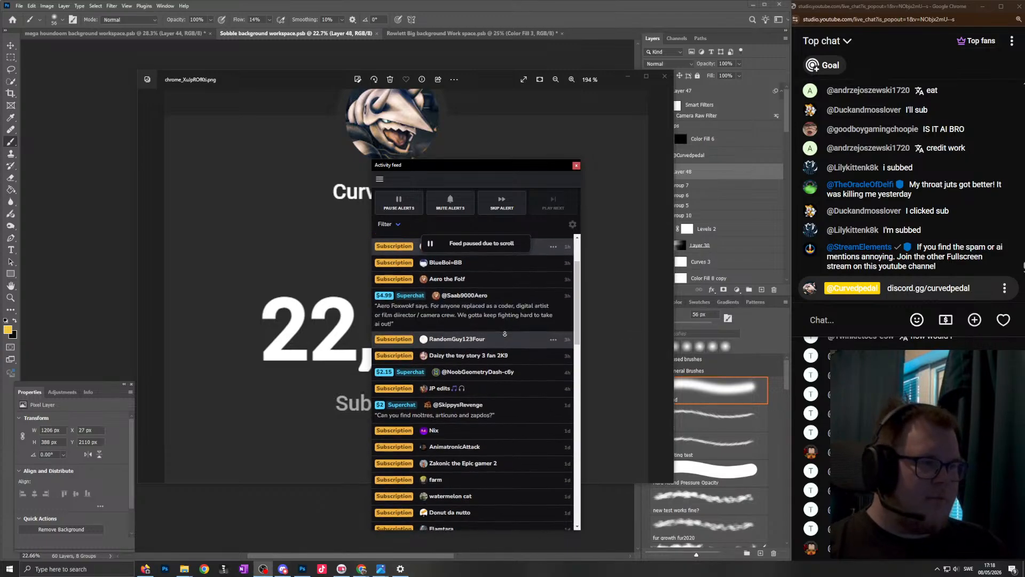
scroll(504, 333, "down", 1)
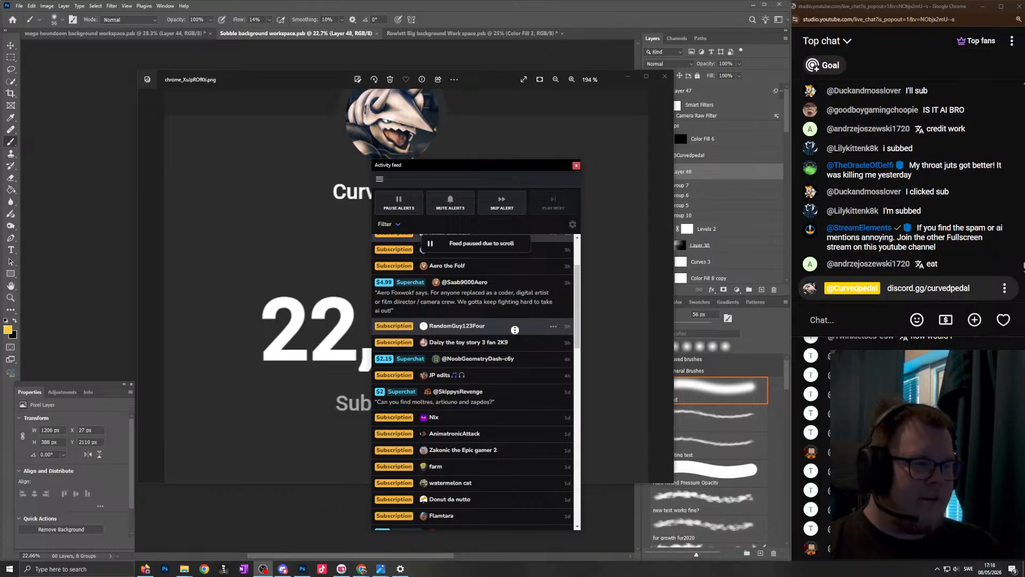
scroll(515, 330, "down", 3)
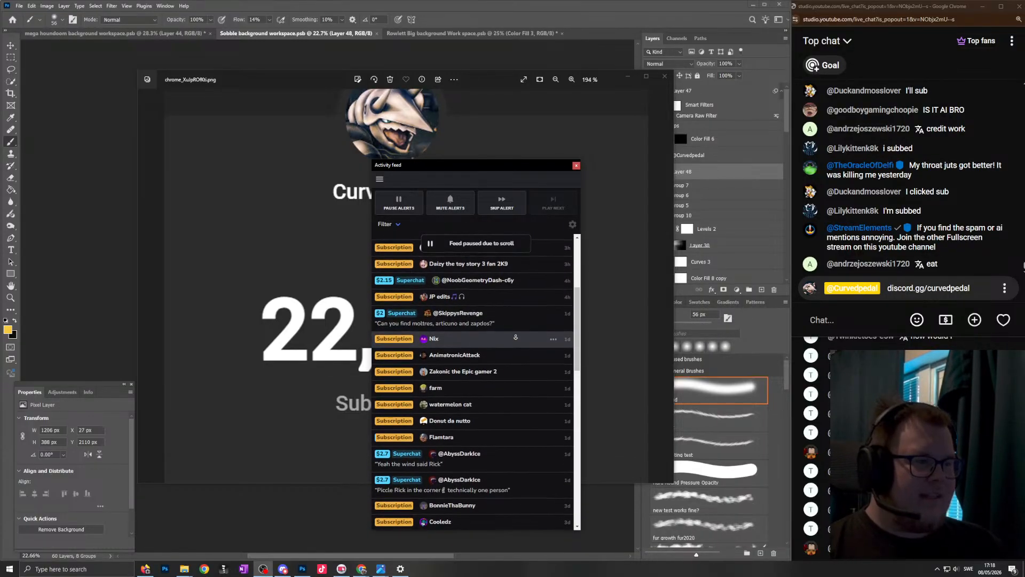
scroll(515, 337, "down", 1)
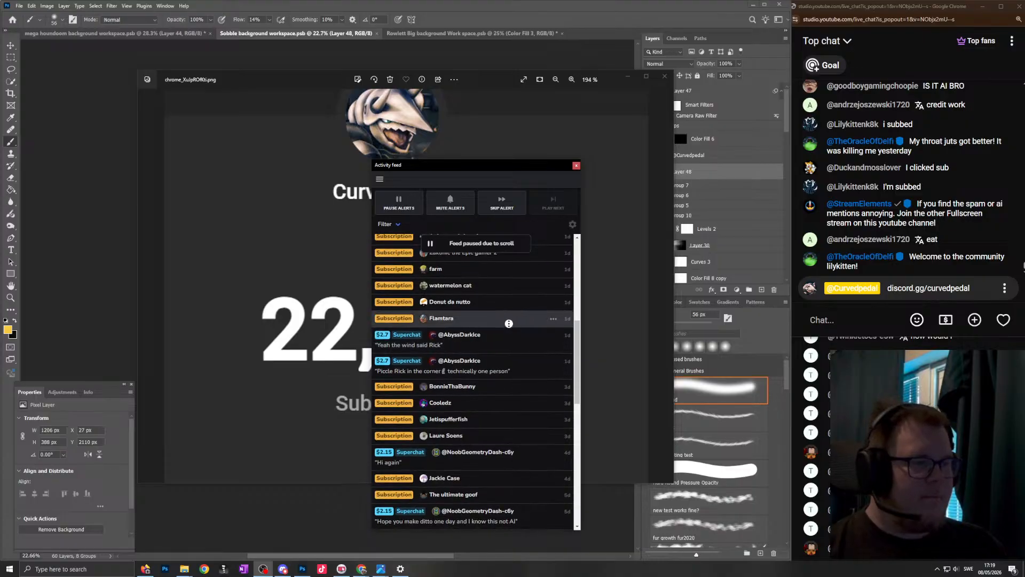
scroll(507, 335, "down", 1)
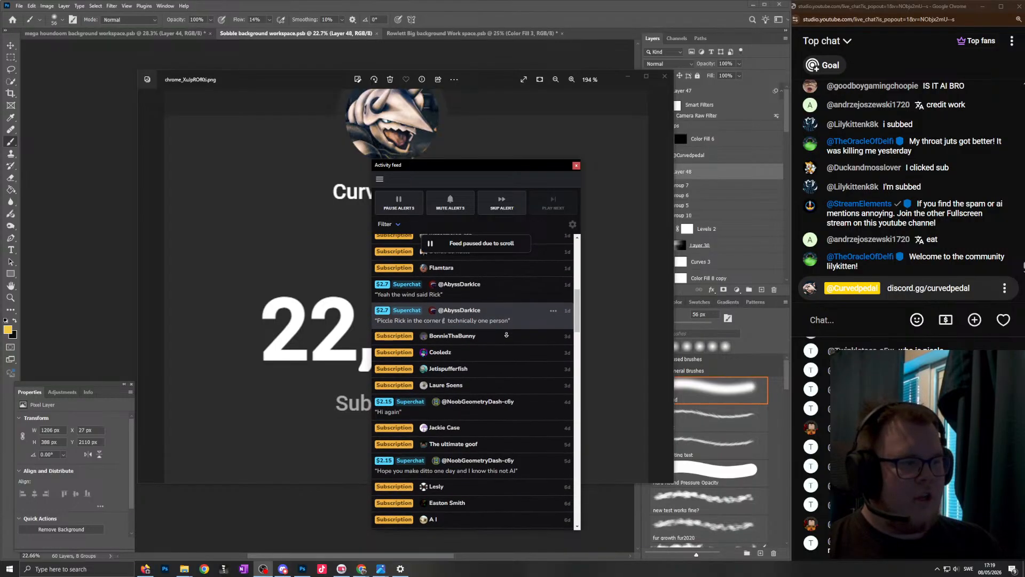
scroll(504, 335, "down", 2)
scroll(501, 337, "down", 3)
scroll(498, 348, "down", 4)
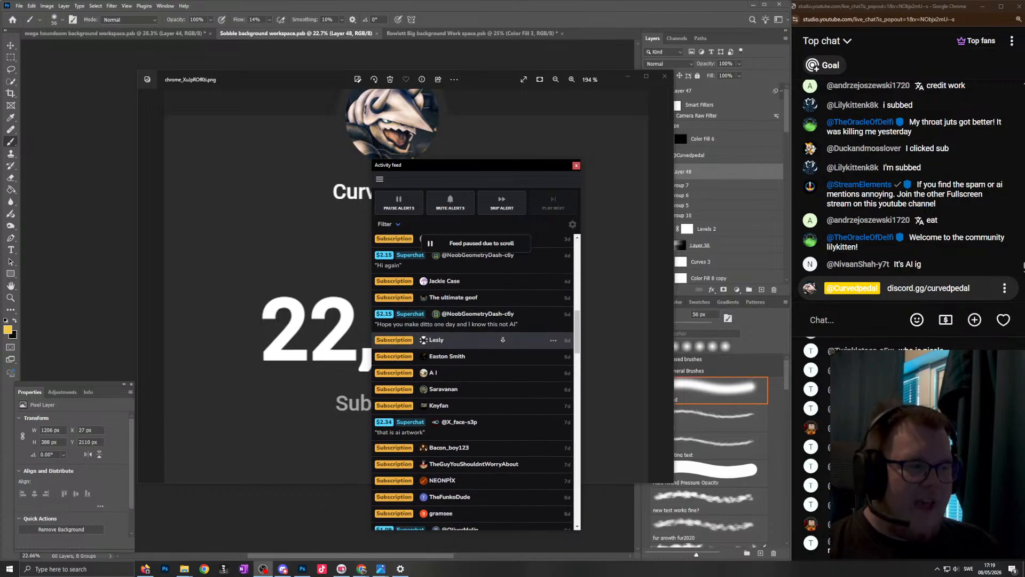
scroll(502, 340, "down", 3)
scroll(502, 340, "down", 2)
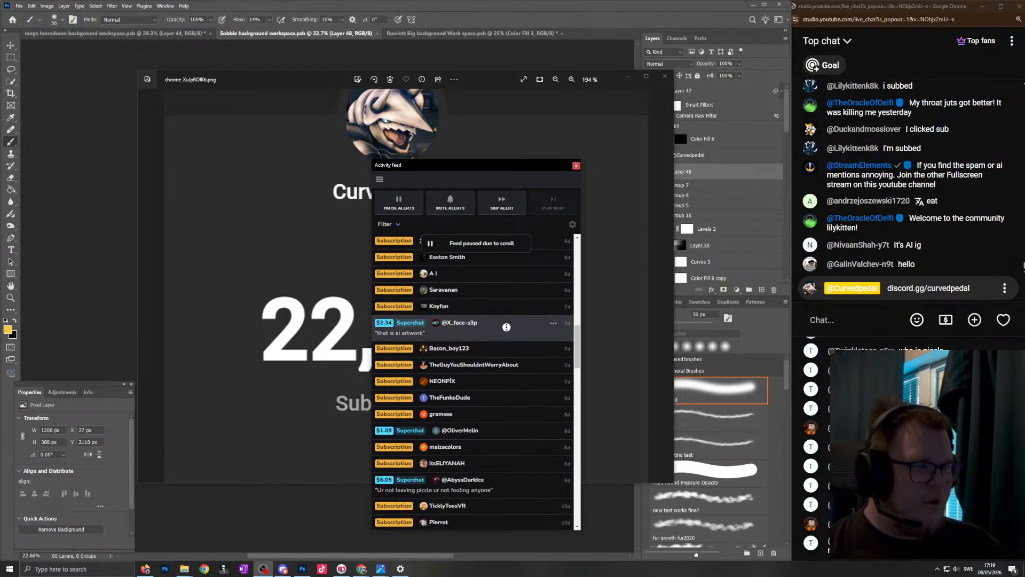
scroll(505, 325, "down", 1)
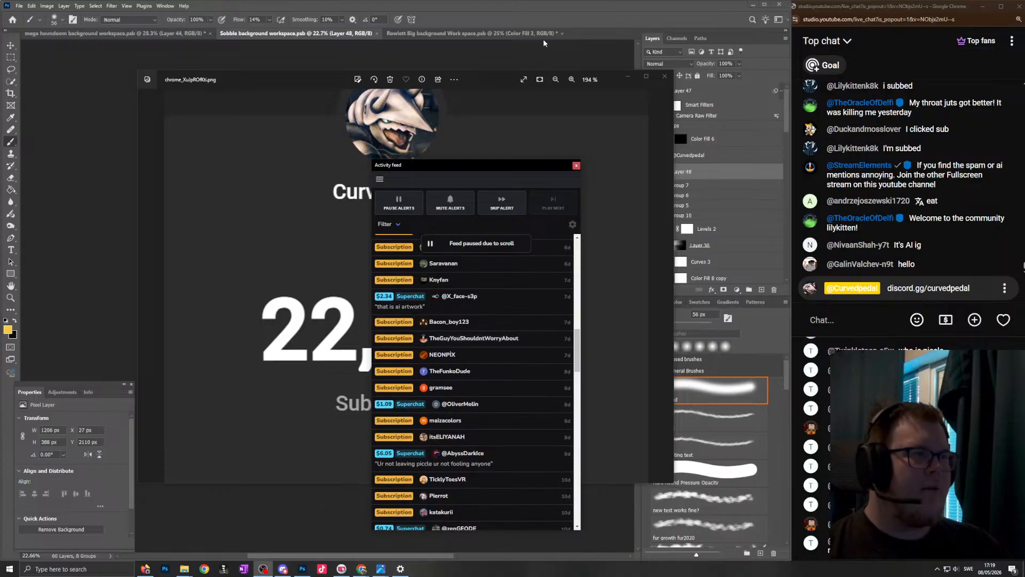
left_click(543, 43)
left_click(576, 165)
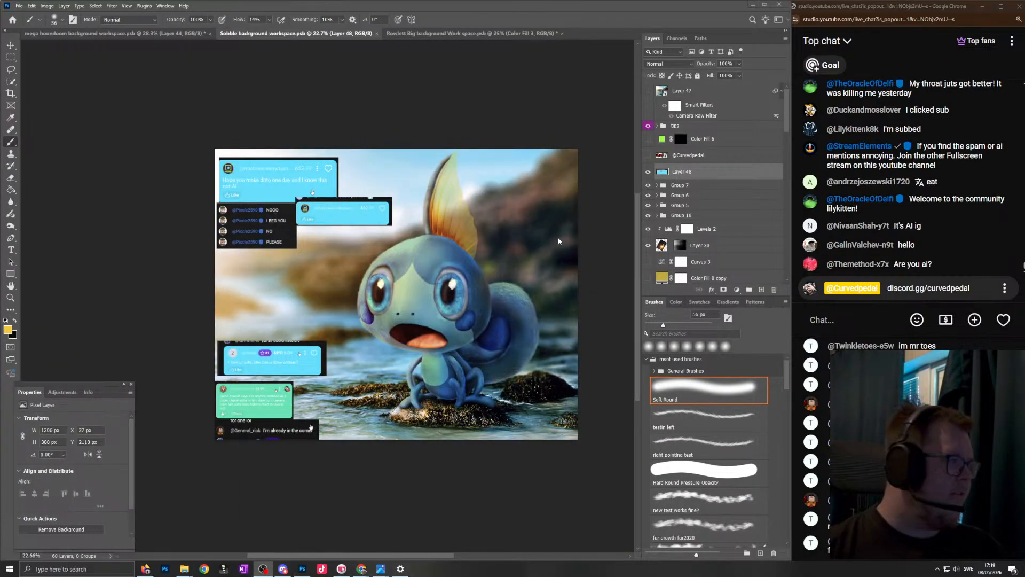
- Switch to the mega houndoom document and examine the creature and its sunset background at different magnifications
scroll(524, 211, "up", 2)
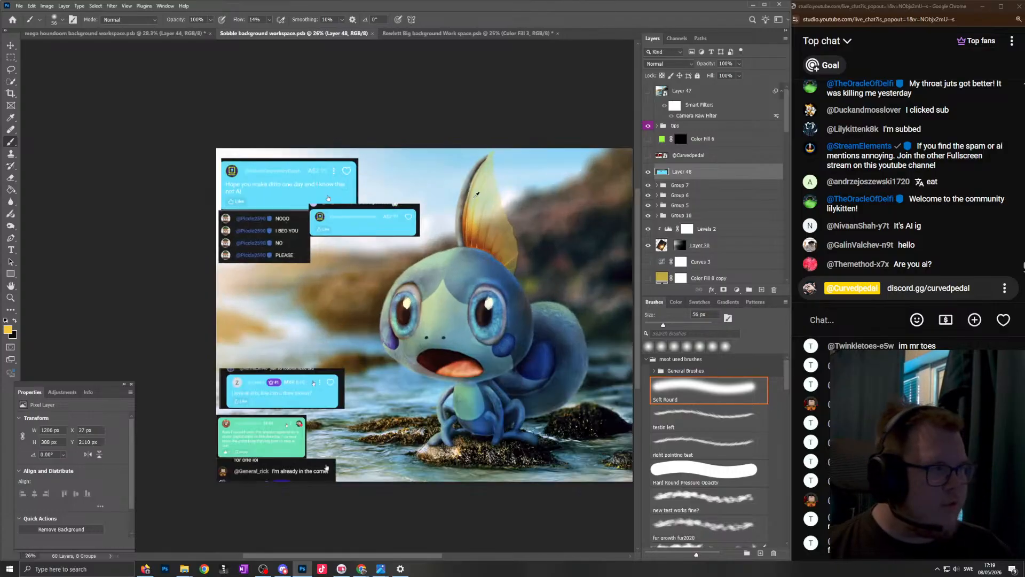
left_click(100, 34)
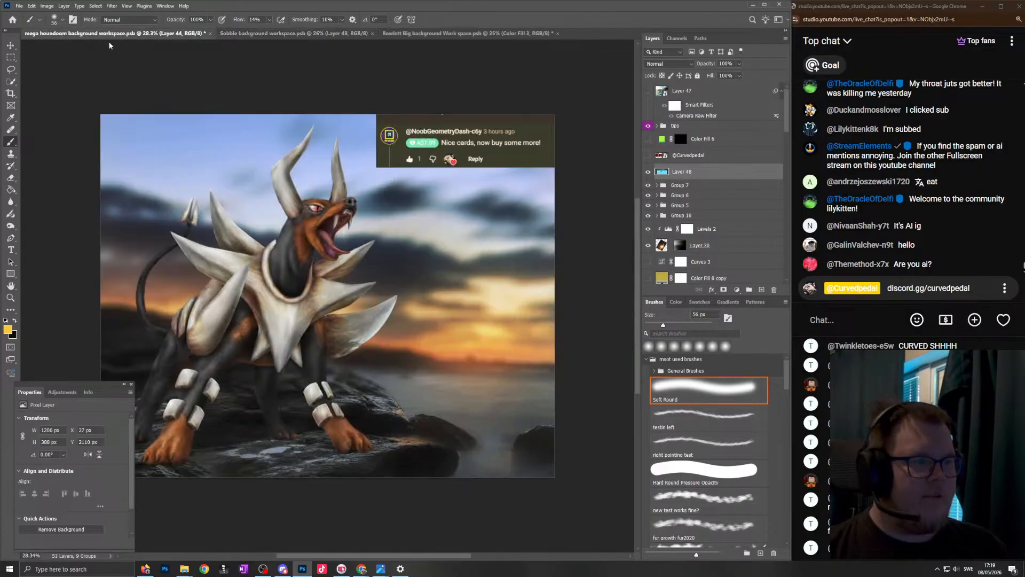
scroll(273, 228, "down", 3)
scroll(452, 255, "up", 2)
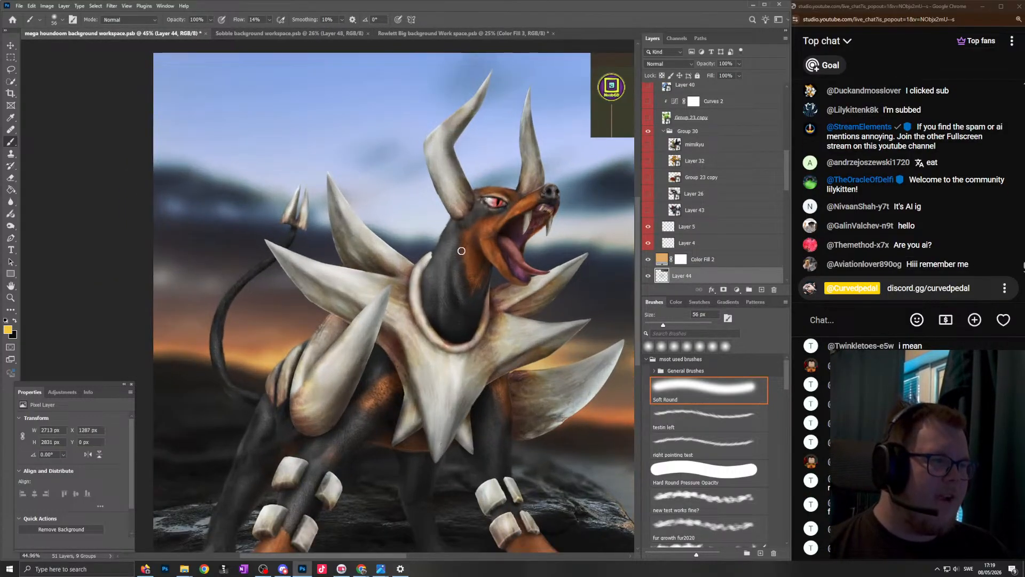
scroll(454, 256, "down", 3)
scroll(418, 249, "up", 4)
scroll(344, 252, "down", 4)
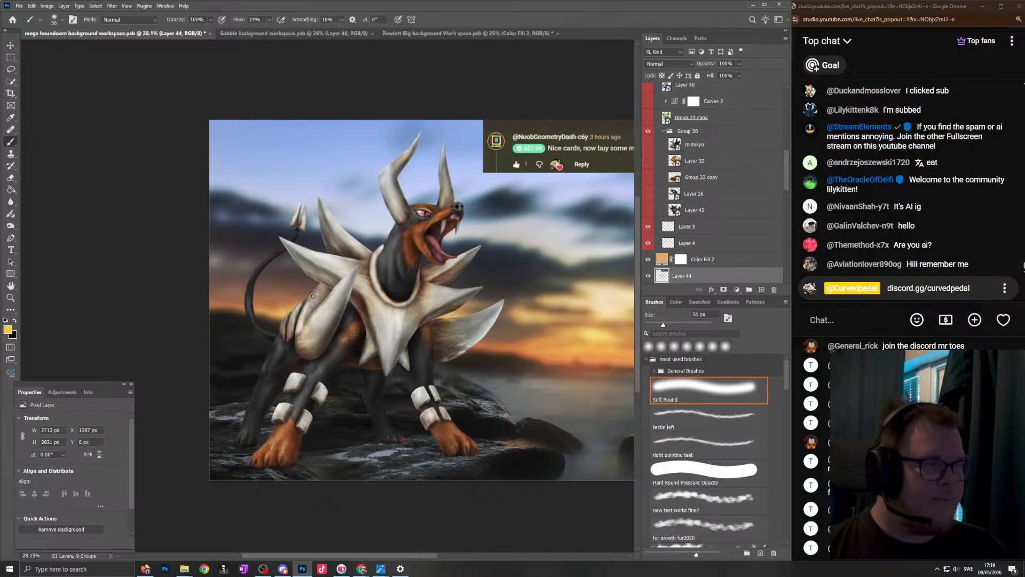
scroll(446, 244, "up", 2)
scroll(427, 256, "down", 3)
scroll(406, 264, "up", 2)
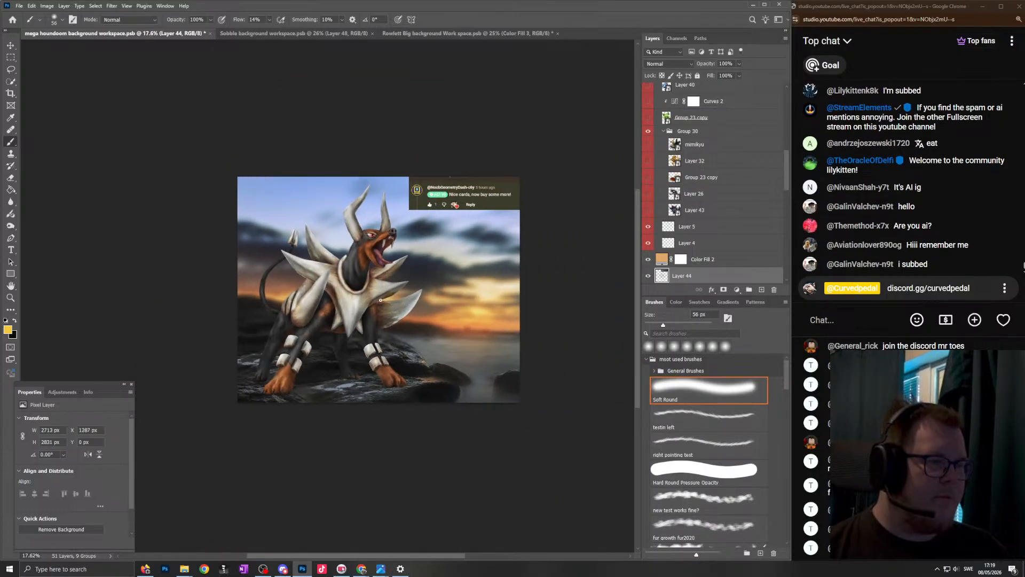
scroll(646, 237, "up", 4)
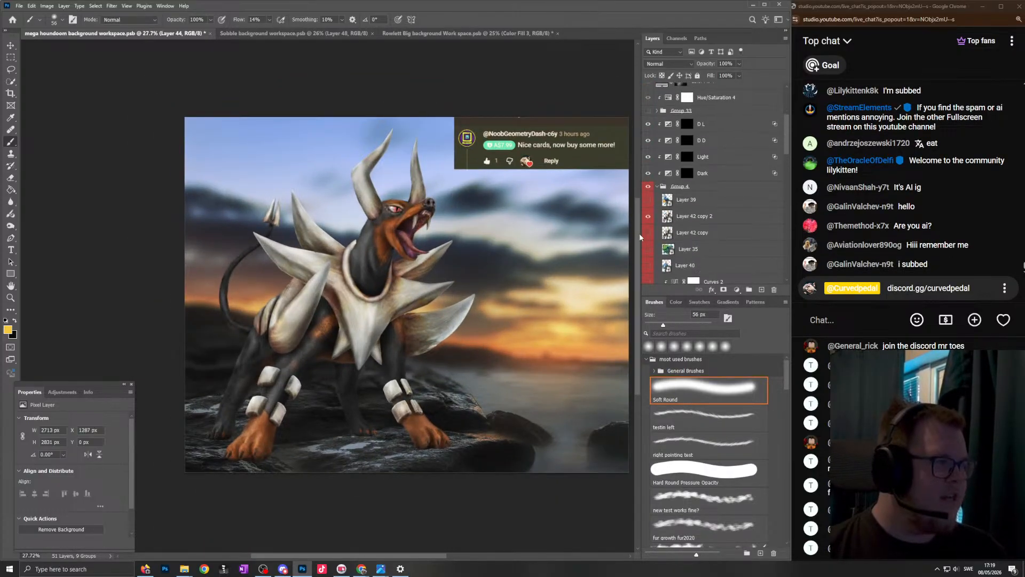
- Hide the Houndoom layer and paste a copy of the amazing-beach-sunset smart object directly above the background layer
scroll(438, 300, "down", 3)
scroll(438, 294, "right", 1)
scroll(437, 293, "down", 1)
scroll(706, 240, "down", 6)
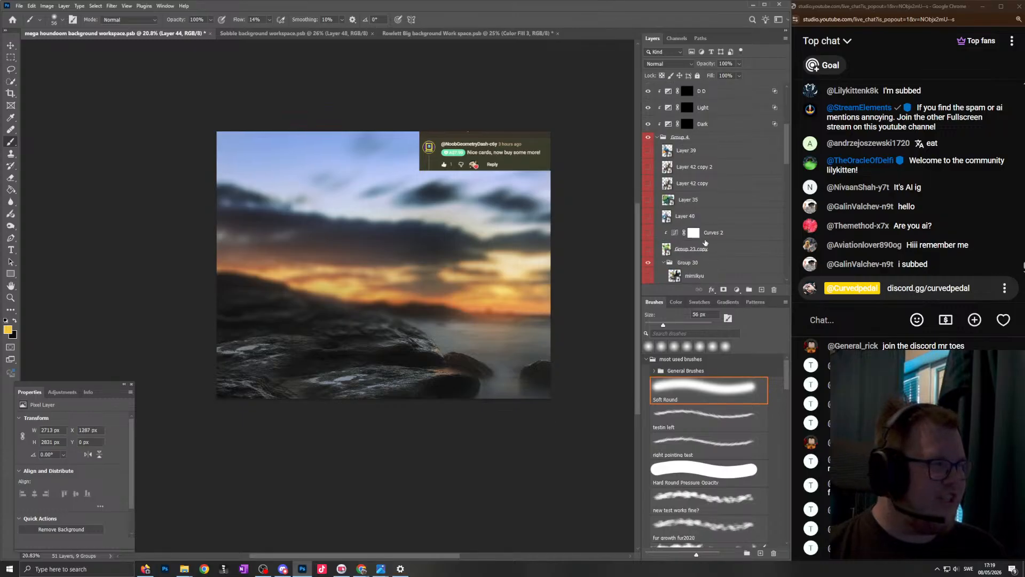
scroll(780, 224, "down", 8)
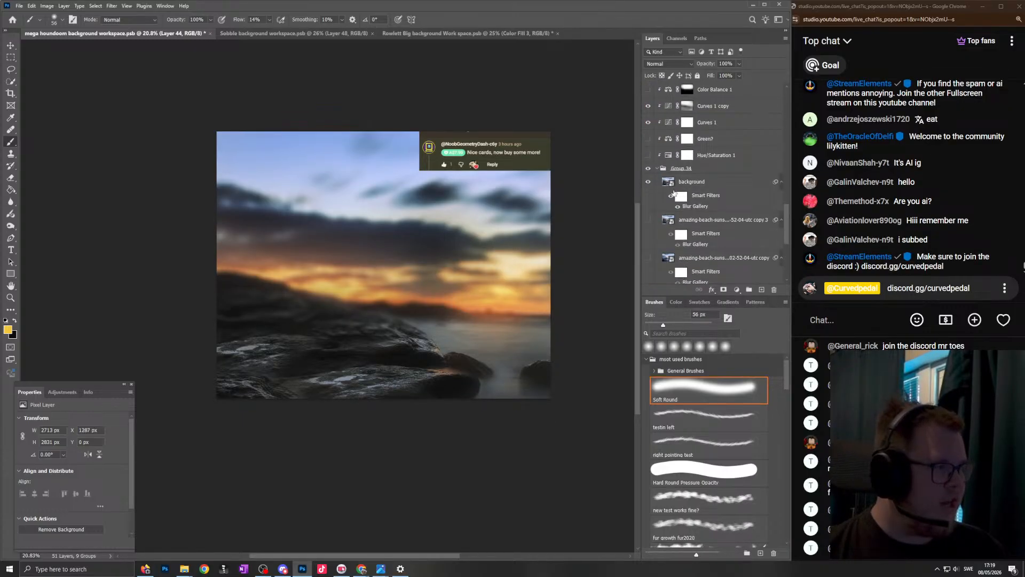
scroll(732, 197, "down", 3)
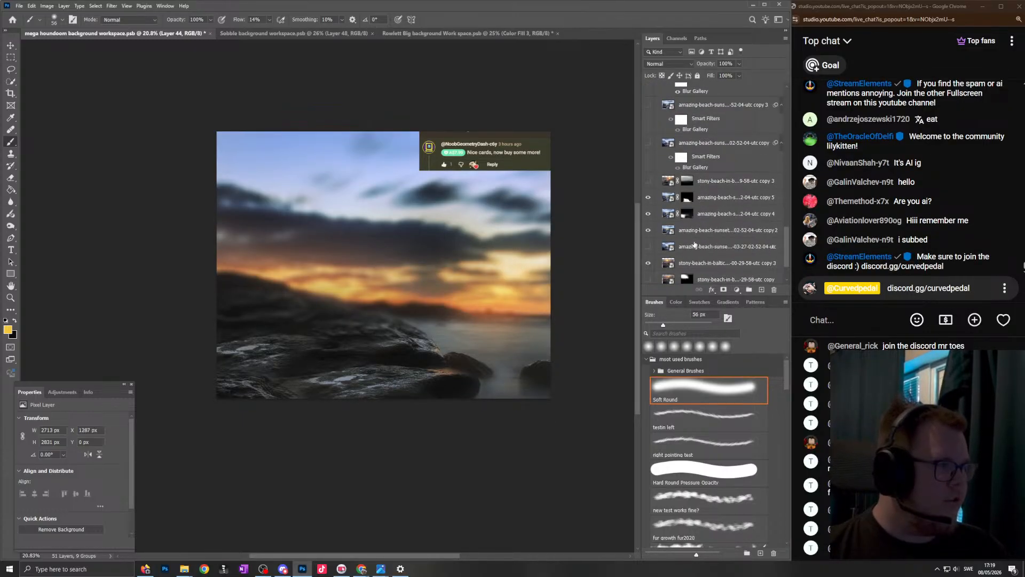
left_click(732, 246)
scroll(720, 176, "up", 5)
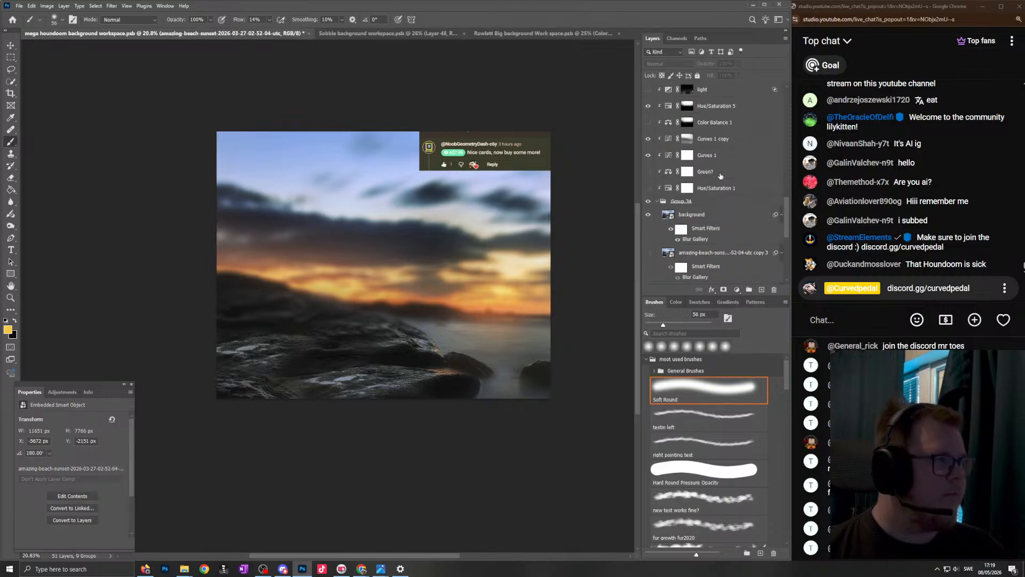
left_click(730, 220)
key("ctrl+v")
- Show the pasted beach sunset photo and scale it down to about 4247 × 2831 px over the canvas
scroll(487, 275, "down", 3)
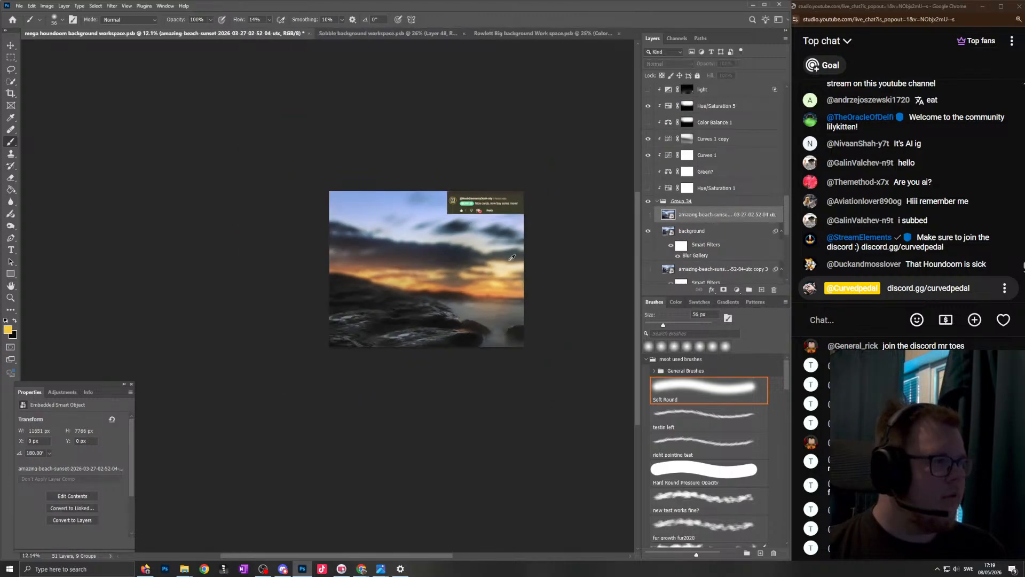
left_click(648, 214)
key("ctrl+t")
scroll(533, 331, "down", 3)
left_click_drag(528, 415, 436, 311)
left_click(522, 304)
scroll(486, 312, "up", 5)
scroll(451, 293, "up", 5)
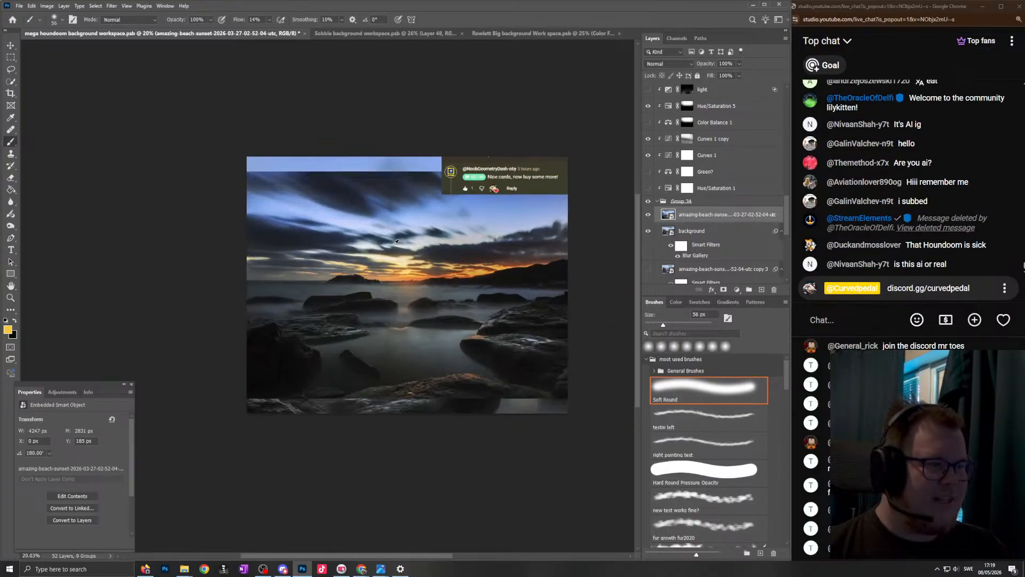
- Flip the pasted sunset photo horizontally and enlarge it to about 8754 × 5836 px, positioned to cover the whole canvas
scroll(388, 251, "down", 3)
key("ctrl+t")
left_click_drag(513, 275, 316, 292)
right_click(315, 293)
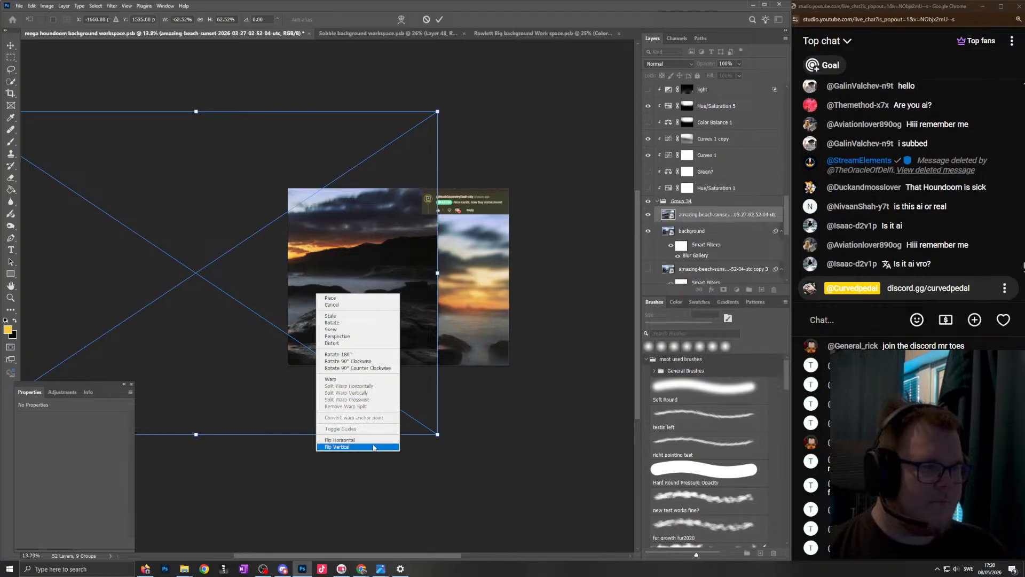
left_click(342, 440)
left_click_drag(411, 298, 427, 335)
left_click_drag(495, 224, 378, 510)
left_click_drag(446, 328, 432, 299)
mouse_move(451, 255)
left_mouse_down()
mouse_move(379, 507)
mouse_move(457, 239)
mouse_move(454, 220)
left_mouse_up()
key("Return")
left_click(648, 214)
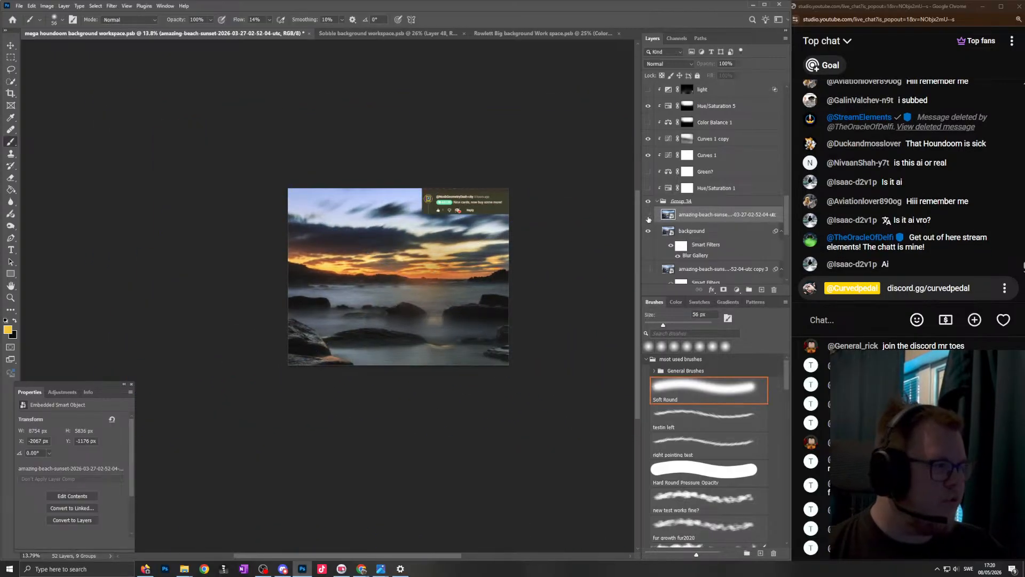
- Delete the layers from Layer 35 down through Group 30 inside Group 4
scroll(449, 285, "up", 3)
scroll(449, 285, "down", 5)
scroll(699, 217, "up", 8)
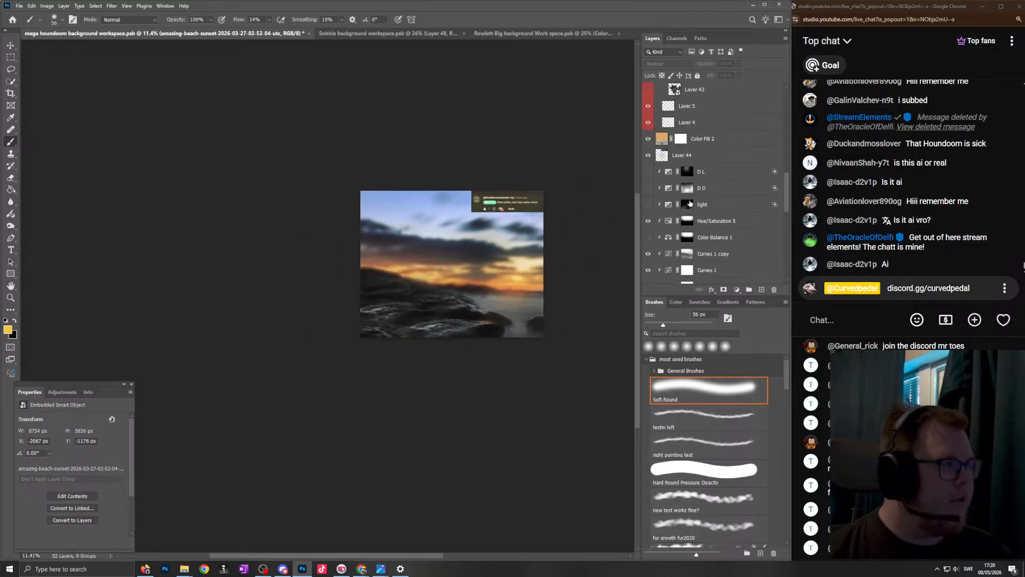
left_click(666, 175)
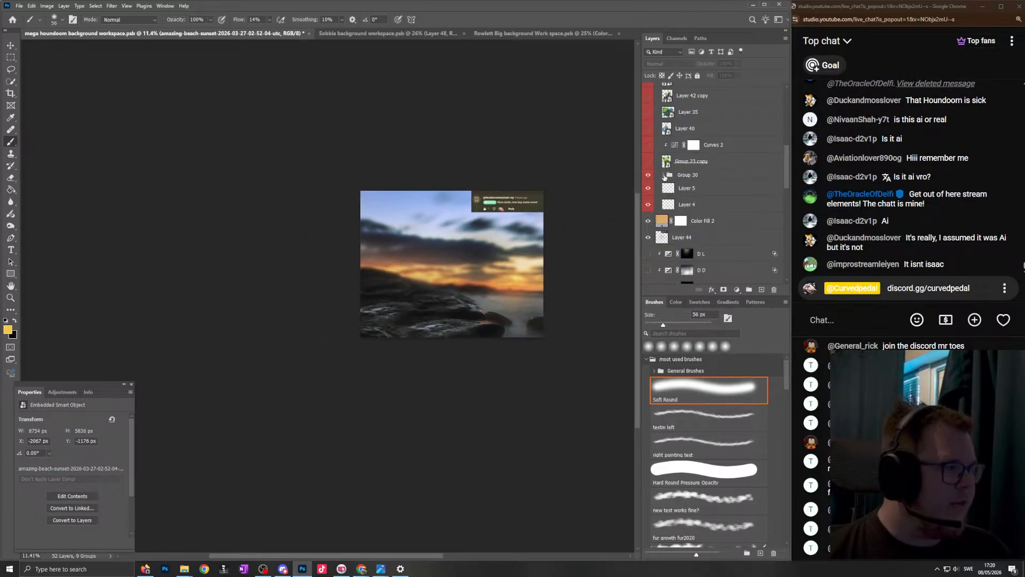
scroll(715, 173, "up", 3)
left_click(708, 240)
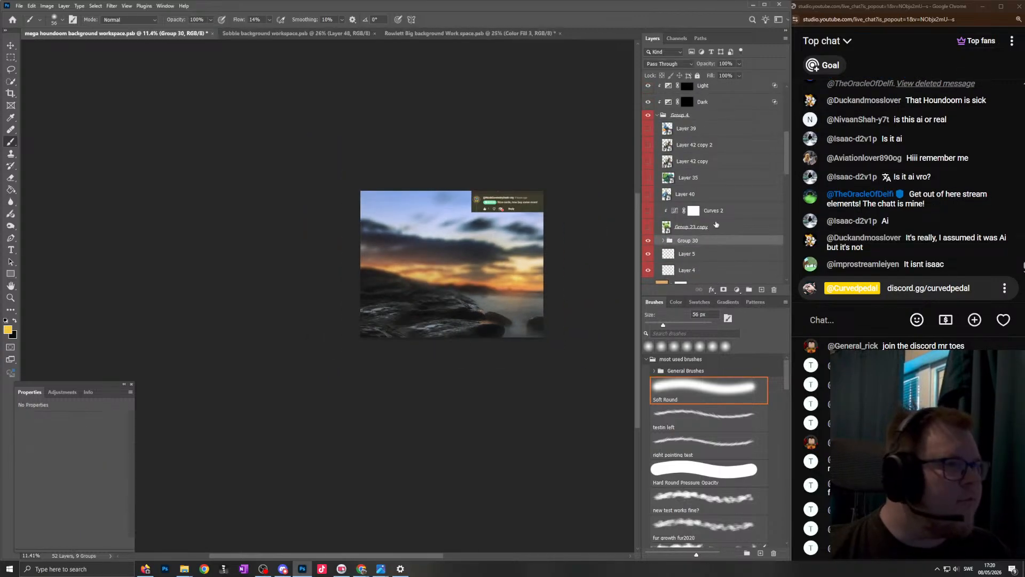
left_click(715, 183, "shift")
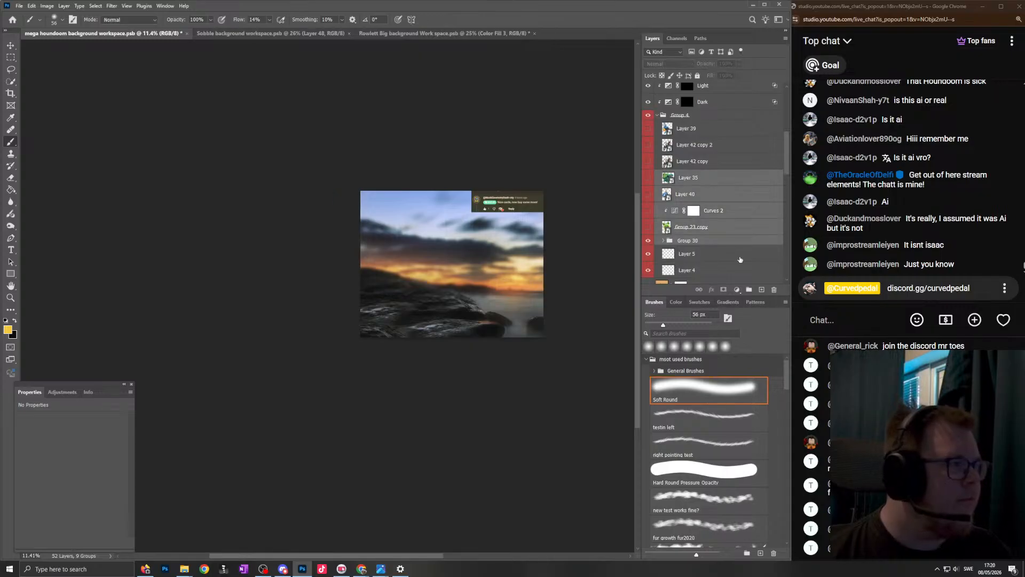
left_click(774, 289)
- Show the Houndoom and compare its two placements by alternating the visibility of Layer 42 copy and Layer 42 copy 2
left_click(648, 145)
scroll(474, 243, "right", 1)
scroll(473, 242, "up", 3)
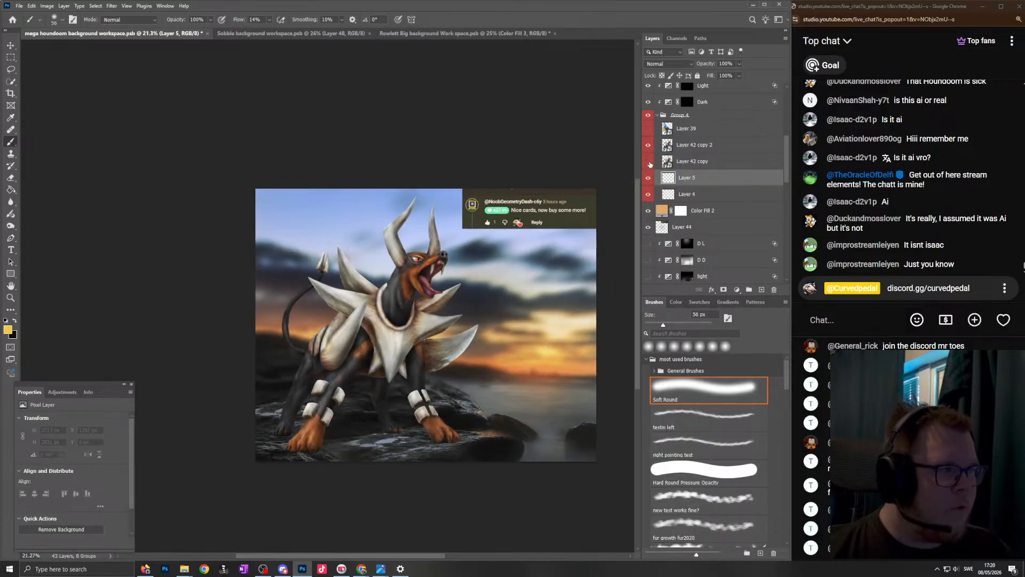
left_click(648, 161)
left_click(648, 145)
scroll(412, 383, "right", 1)
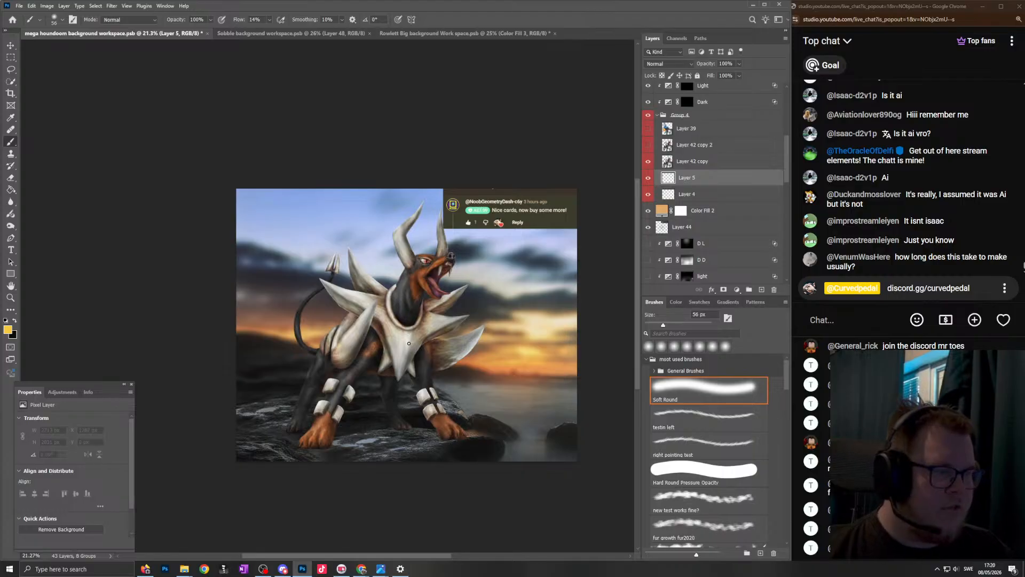
left_click(648, 162)
left_click(648, 144)
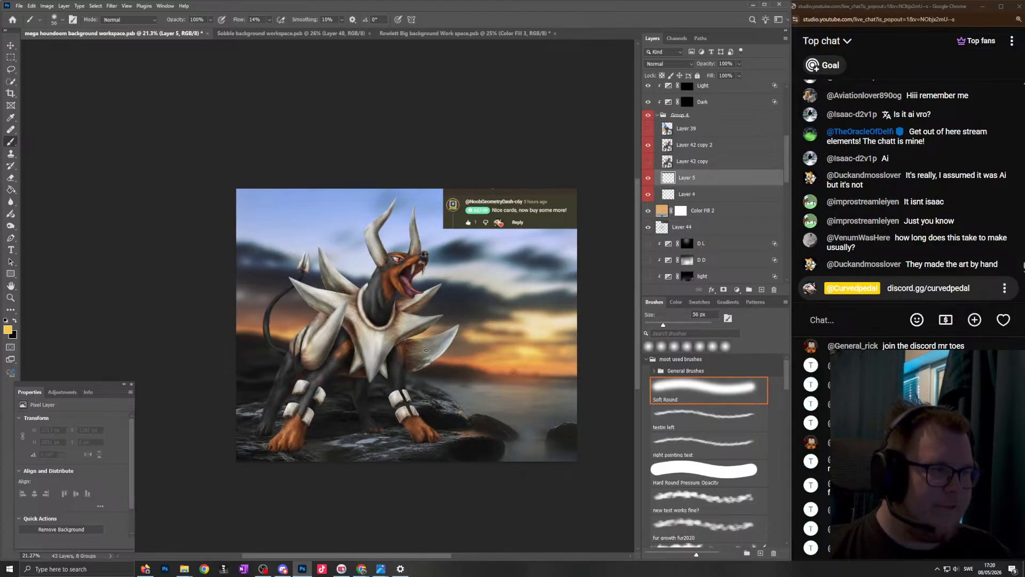
- Examine the Houndoom against the flipped sunset background at different magnifications
scroll(403, 311, "up", 2)
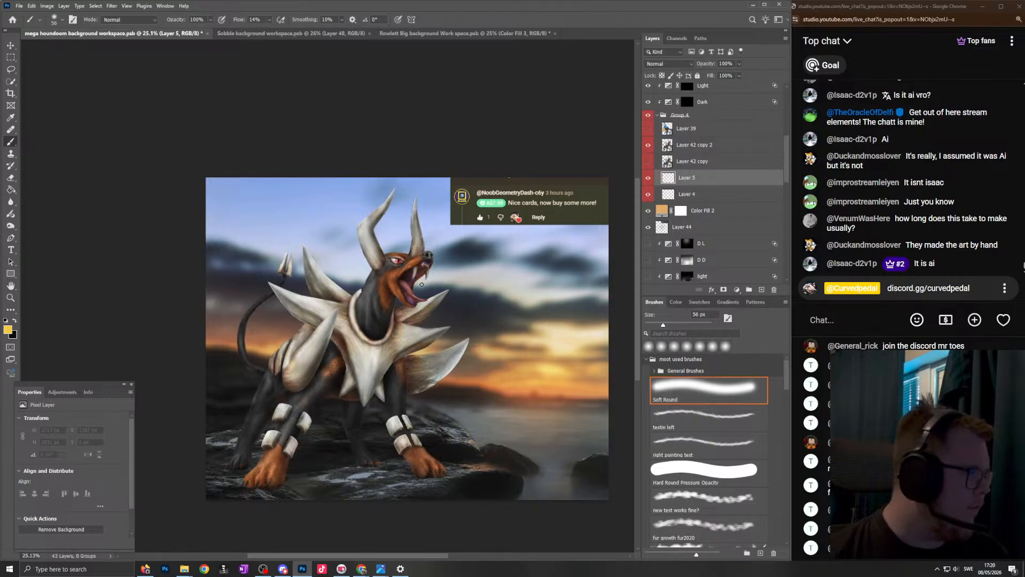
scroll(421, 285, "up", 1)
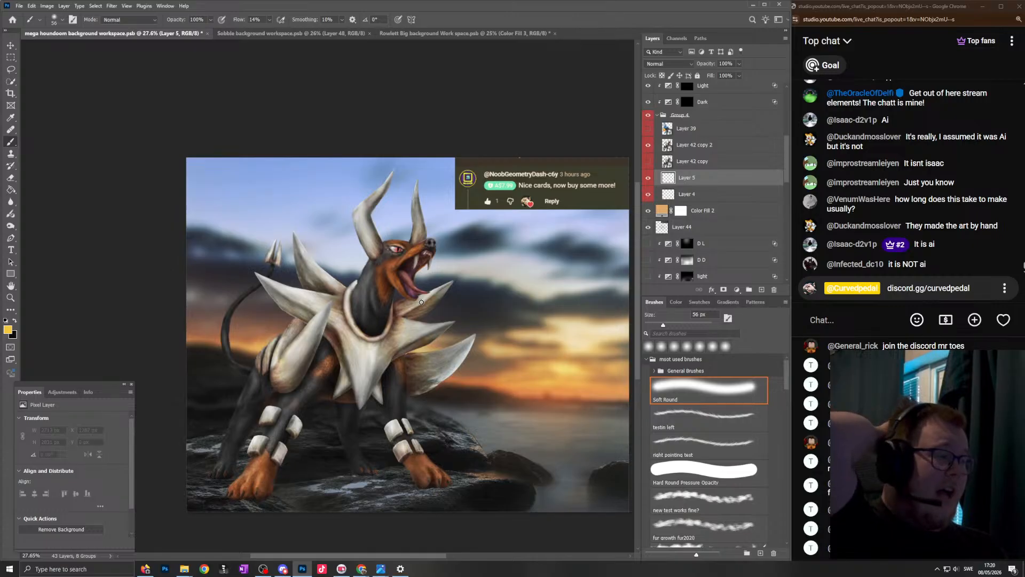
left_click_drag(399, 304, 372, 398)
left_click_drag(354, 321, 427, 306)
left_click_drag(474, 276, 456, 281)
scroll(454, 283, "right", 2)
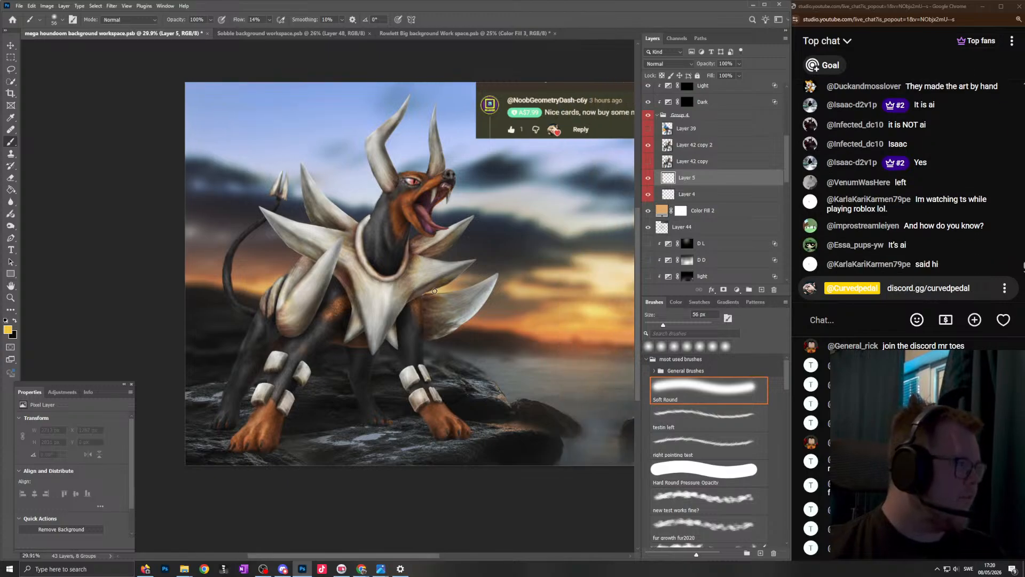
scroll(380, 315, "down", 6)
scroll(381, 316, "up", 3)
scroll(382, 317, "down", 1)
scroll(382, 317, "up", 1)
scroll(381, 317, "up", 2)
scroll(387, 325, "down", 2)
scroll(389, 339, "up", 3)
scroll(398, 349, "down", 2)
scroll(401, 349, "up", 1)
scroll(401, 348, "down", 1)
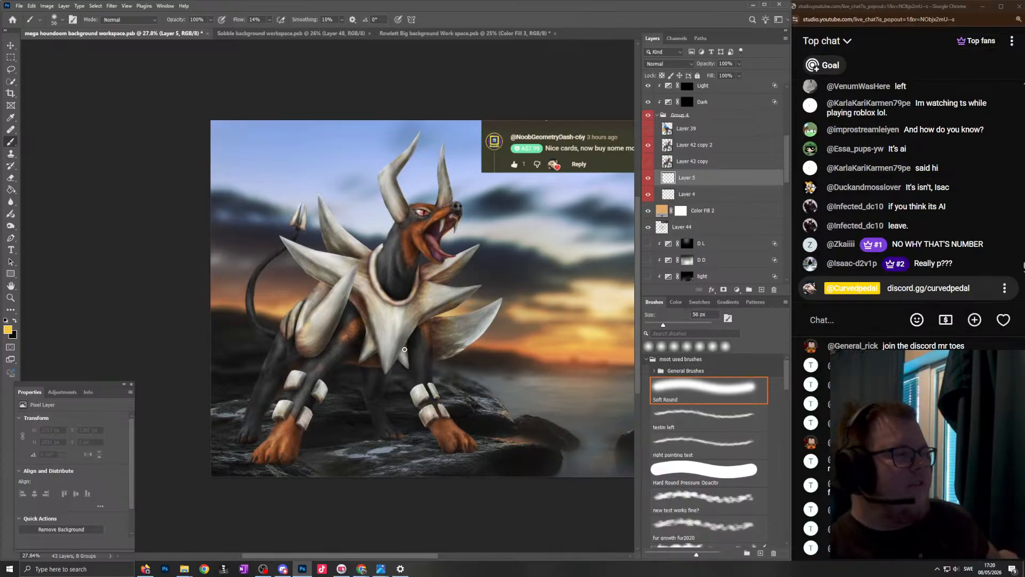
- Hide Layer 42 copy 2 and show Layer 42 copy as the visible Houndoom
left_click(649, 146)
left_click(648, 160)
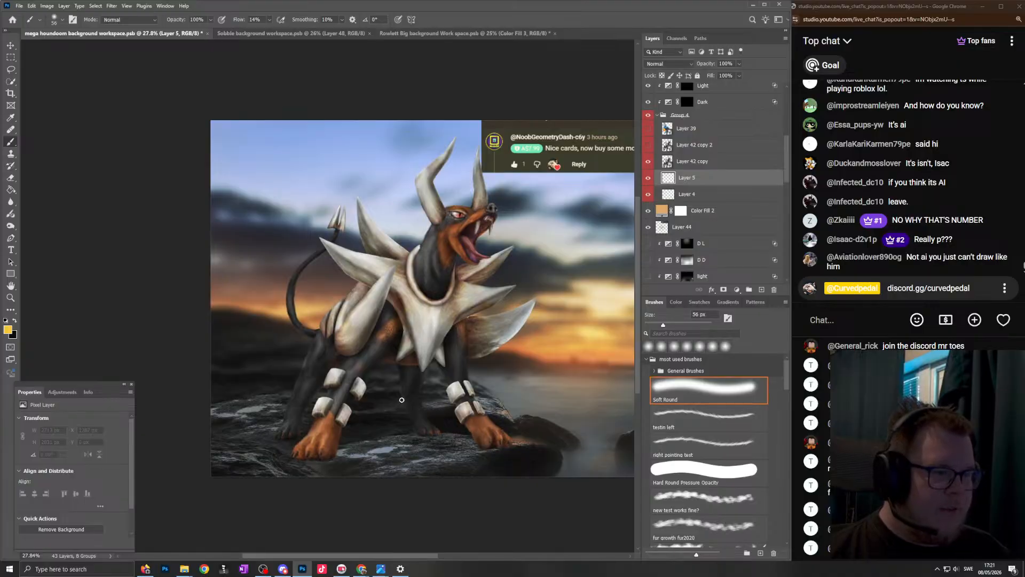
left_click_drag(516, 186, 483, 187)
scroll(483, 187, "down", 1)
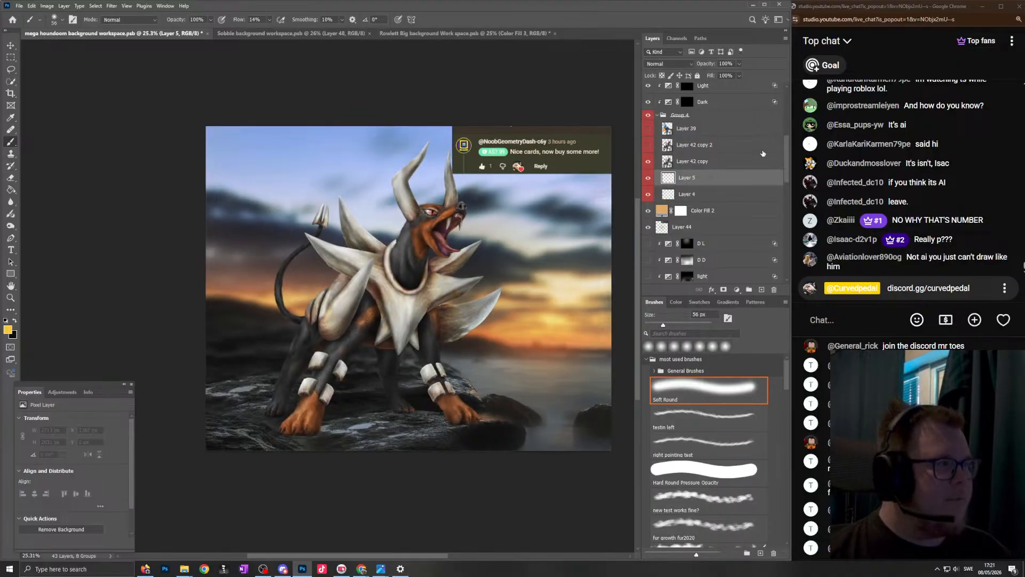
- Identify the layer affecting the sunset by picking it on the canvas and compare the background with and without Color Fill 2
left_click_drag(785, 147, 793, 115)
scroll(686, 110, "up", 3)
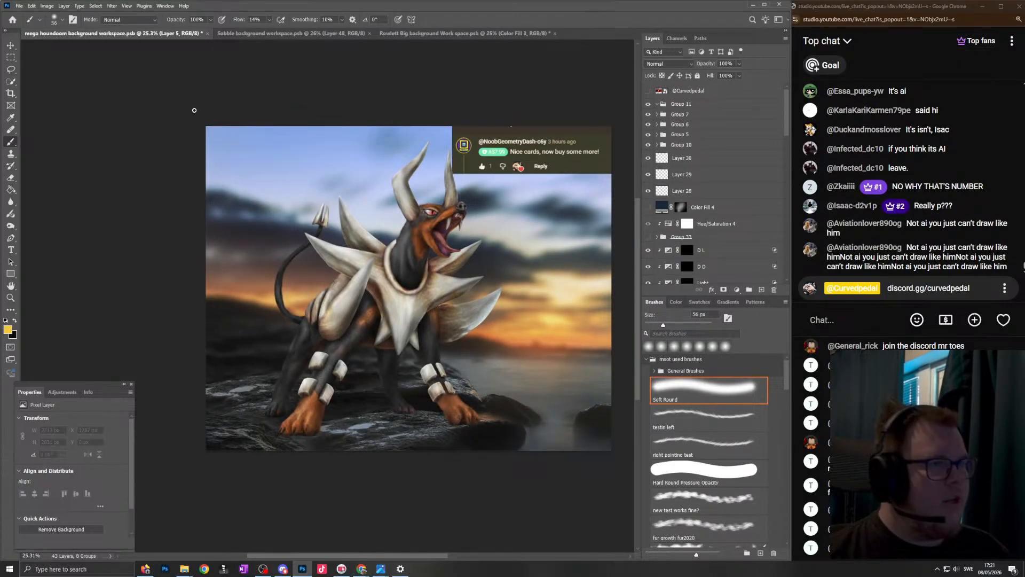
left_click(11, 47)
left_click(526, 251)
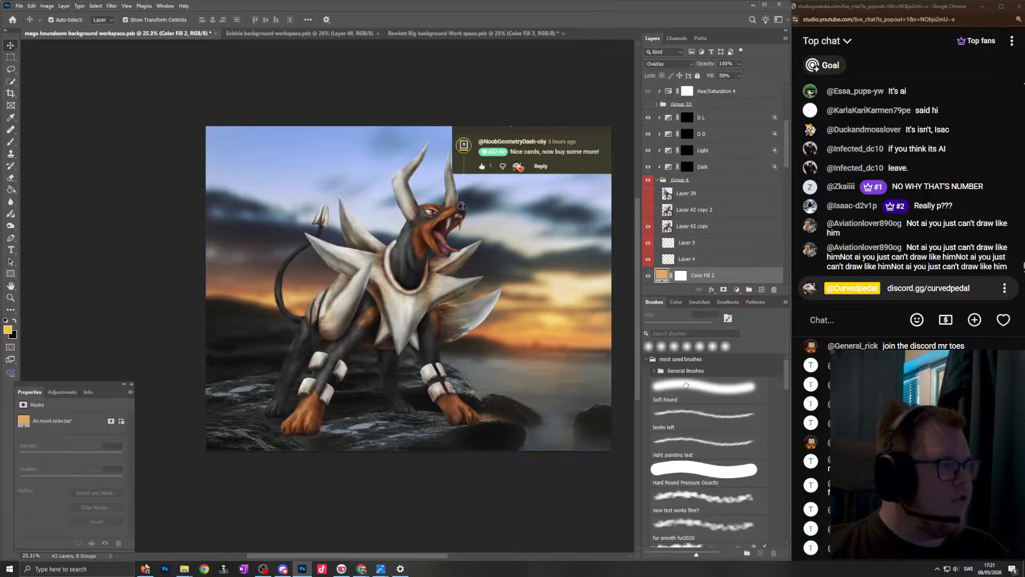
key("b")
scroll(672, 198, "down", 3)
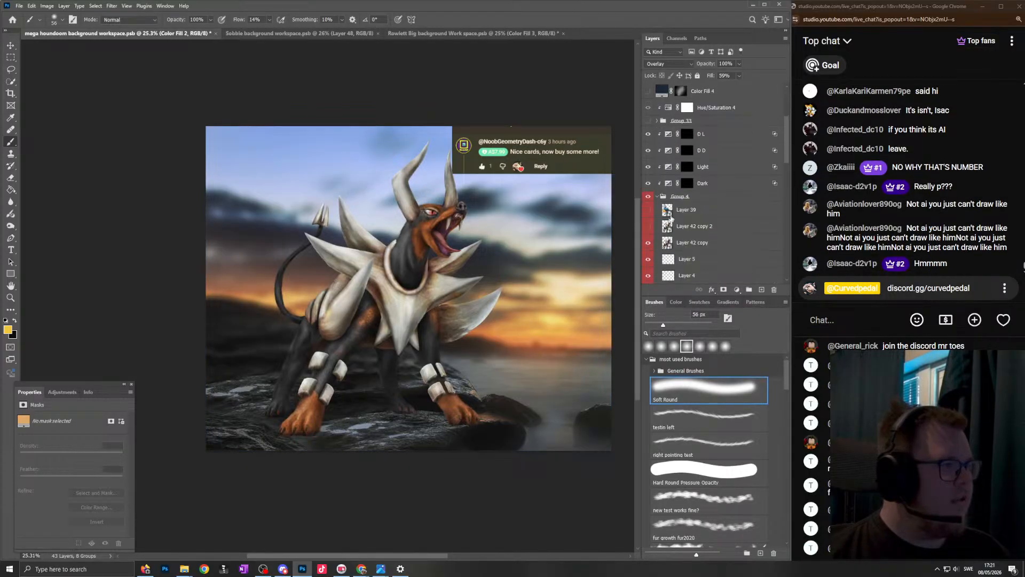
left_click(649, 210)
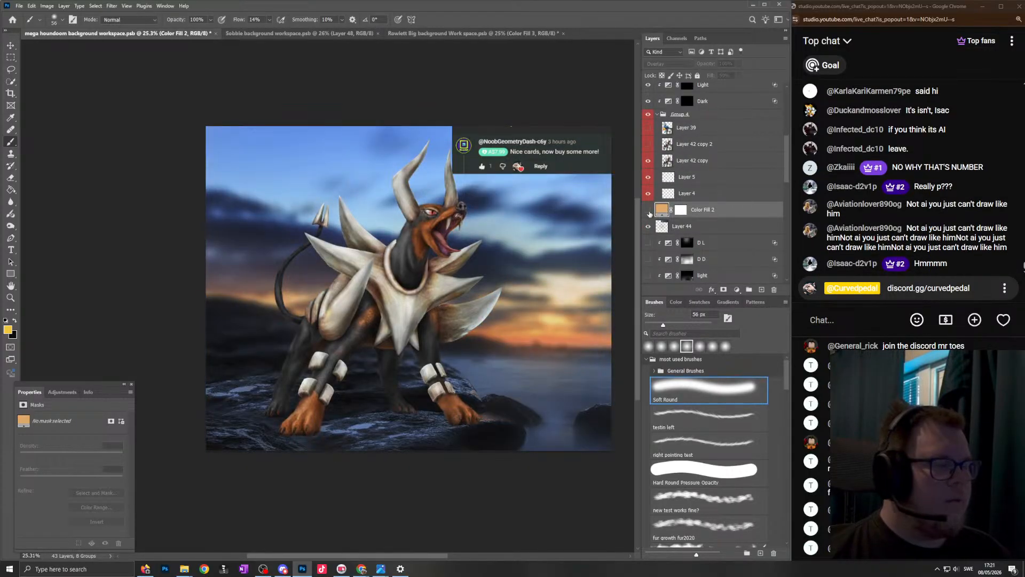
left_click(649, 213)
- Move the comment screenshot layer, Layer 44, to the top of the stack and hide it, then compare the background with and without Color Fill 2
left_click_drag(709, 234, 705, 88)
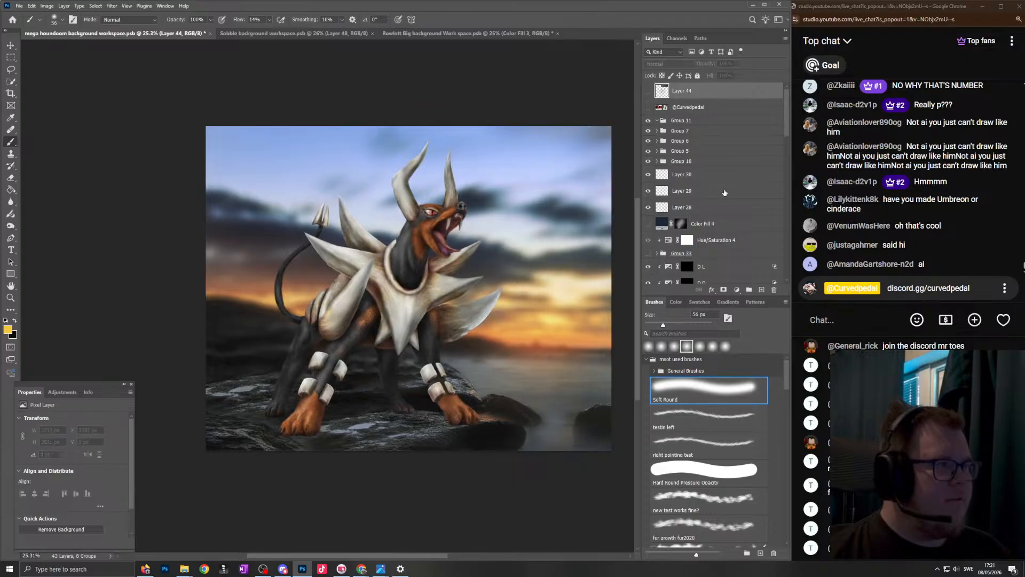
scroll(721, 202, "down", 5)
left_click(649, 195)
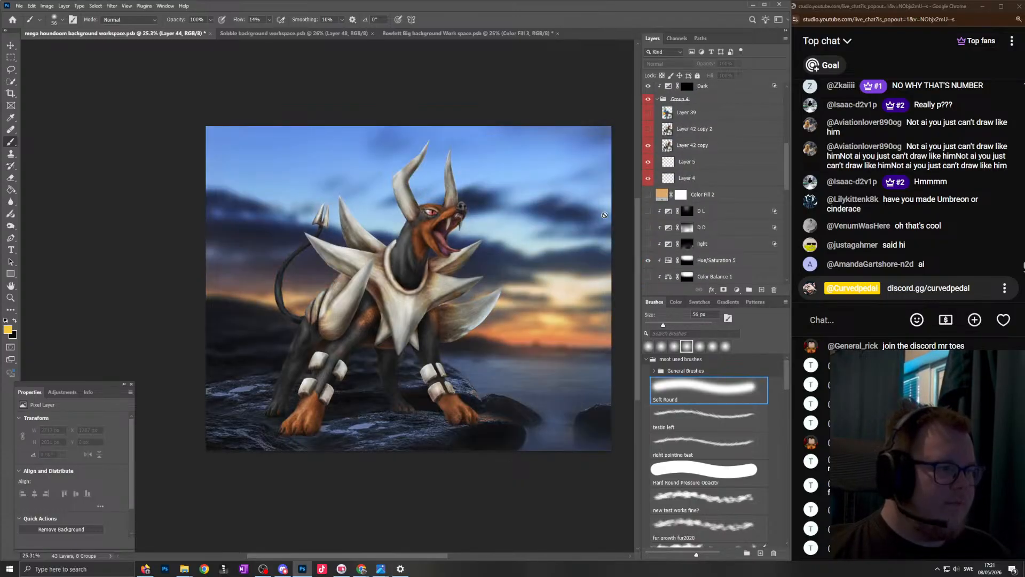
scroll(494, 250, "down", 2)
scroll(493, 251, "up", 1)
scroll(493, 250, "left", 1)
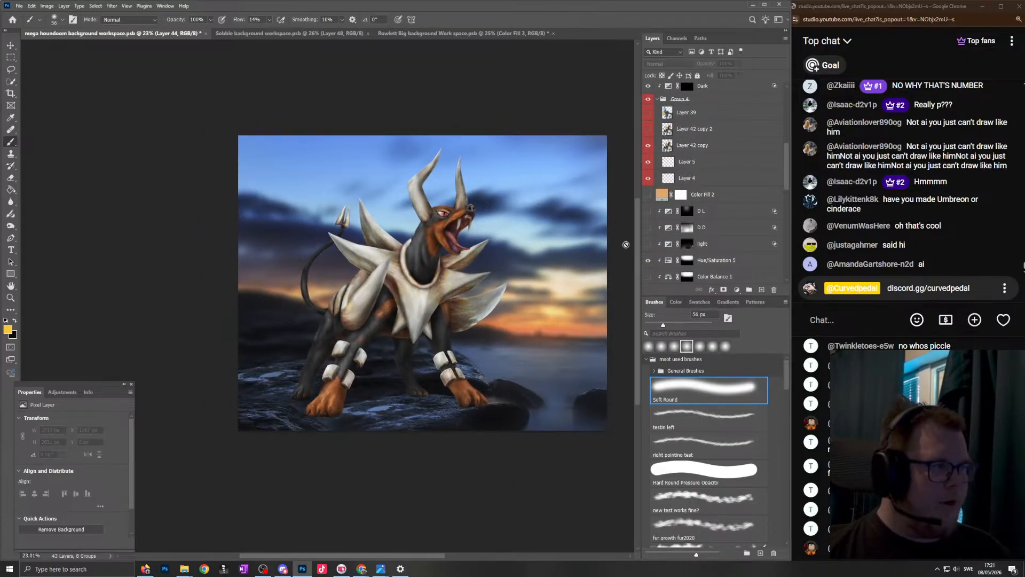
left_click(648, 195)
scroll(529, 312, "up", 1)
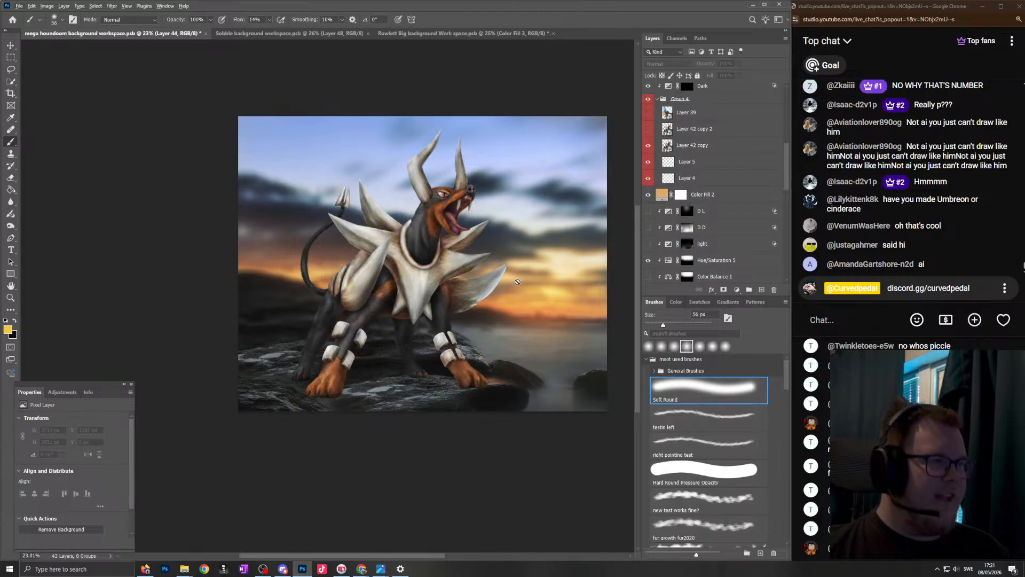
scroll(566, 288, "down", 2)
scroll(600, 264, "up", 2)
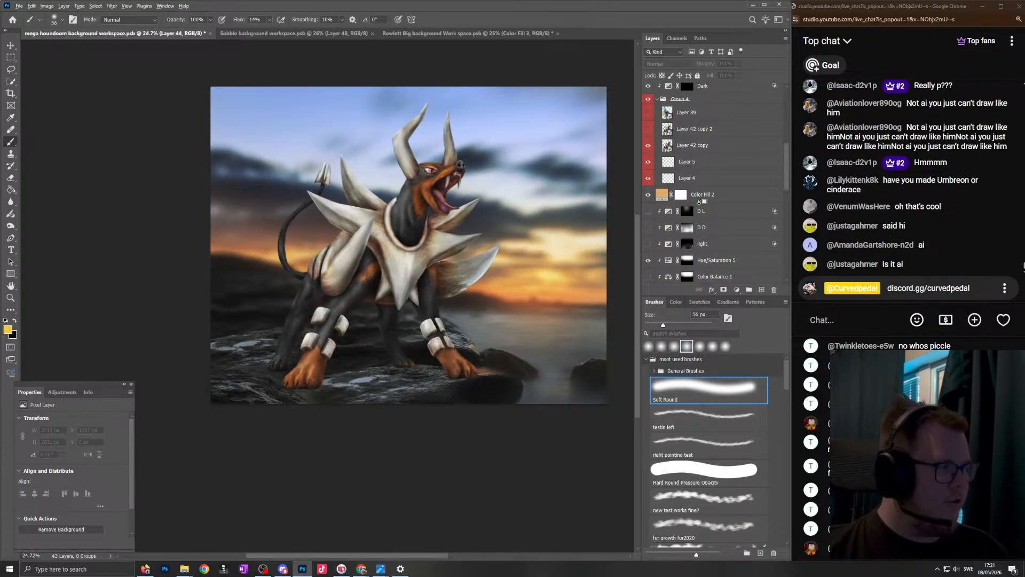
- Add a yellow solid color fill layer directly above Color Fill 2
scroll(495, 272, "down", 2)
left_click(729, 192)
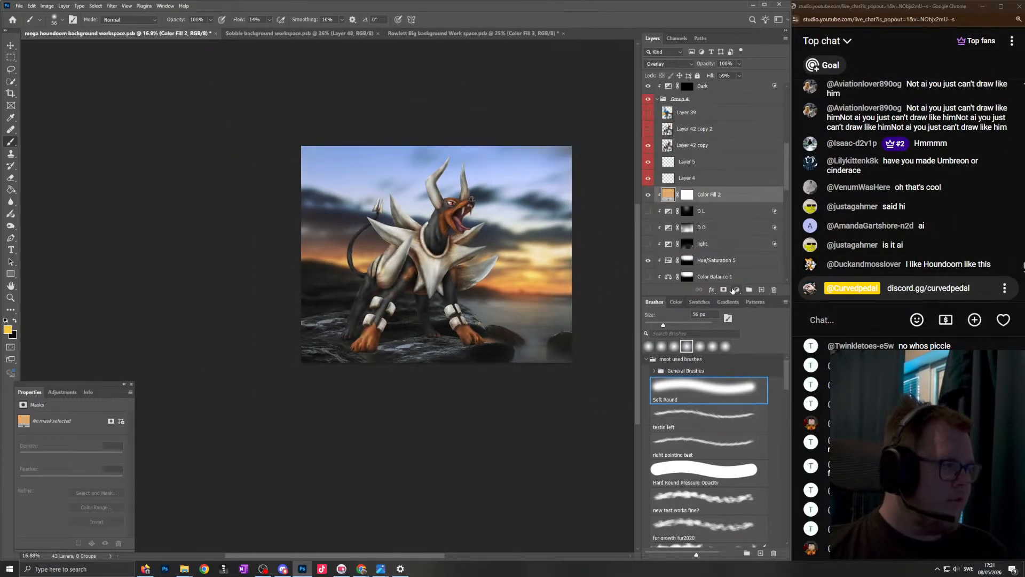
left_click(736, 290)
left_click(748, 296)
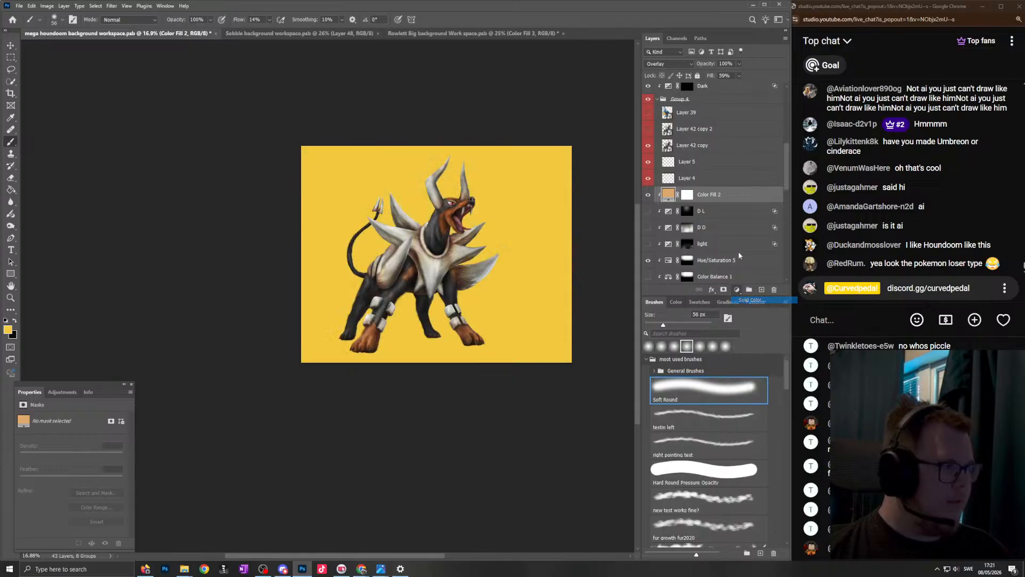
left_click(934, 133)
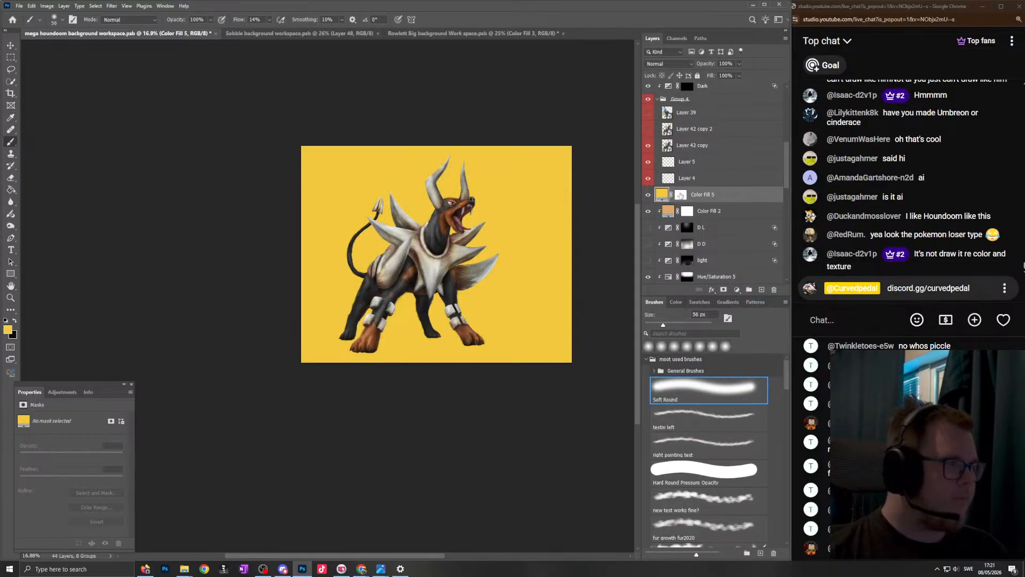
- Invert the new fill layer's mask to black and clip the layer to the background below
left_click(680, 195)
key("ctrl+i")
left_click(717, 202, "alt")
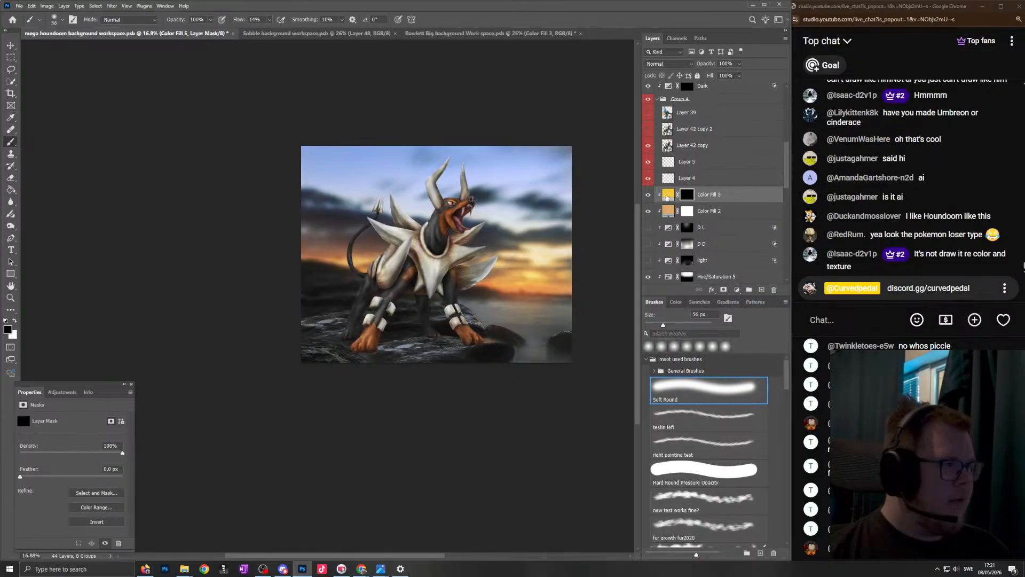
- Change the new fill layer's color to the orange f8903f sampled from the sunset
double_click(667, 195)
left_click(511, 284)
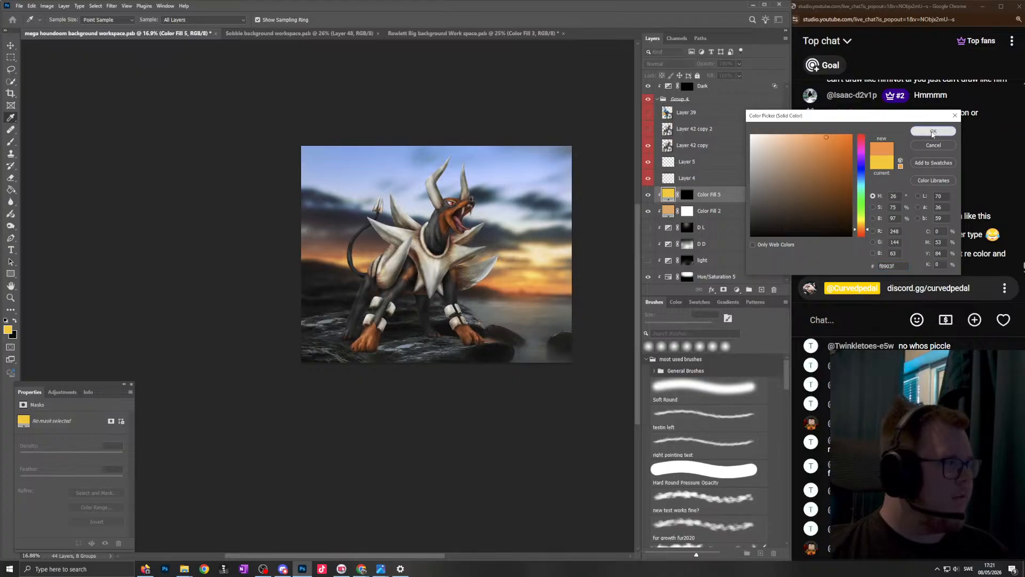
left_click(933, 130)
- Paint the orange fill into both sides of the horizon through its mask with a very large soft round brush
key("b")
left_click(687, 194)
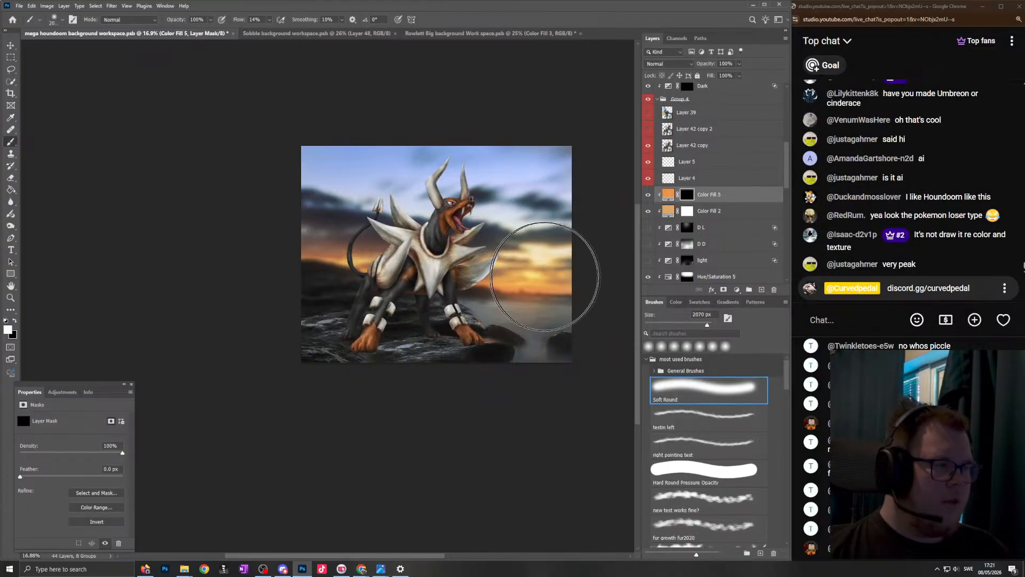
left_click(512, 282)
mouse_move(513, 282)
left_mouse_down()
mouse_move(484, 265)
mouse_move(482, 283)
mouse_move(511, 282)
left_mouse_up()
left_click(361, 282)
left_click(353, 284)
- Delete the orange fill layer's mask and set its blend mode to Hard Light
right_click(686, 195)
left_click(718, 211)
left_click(679, 64)
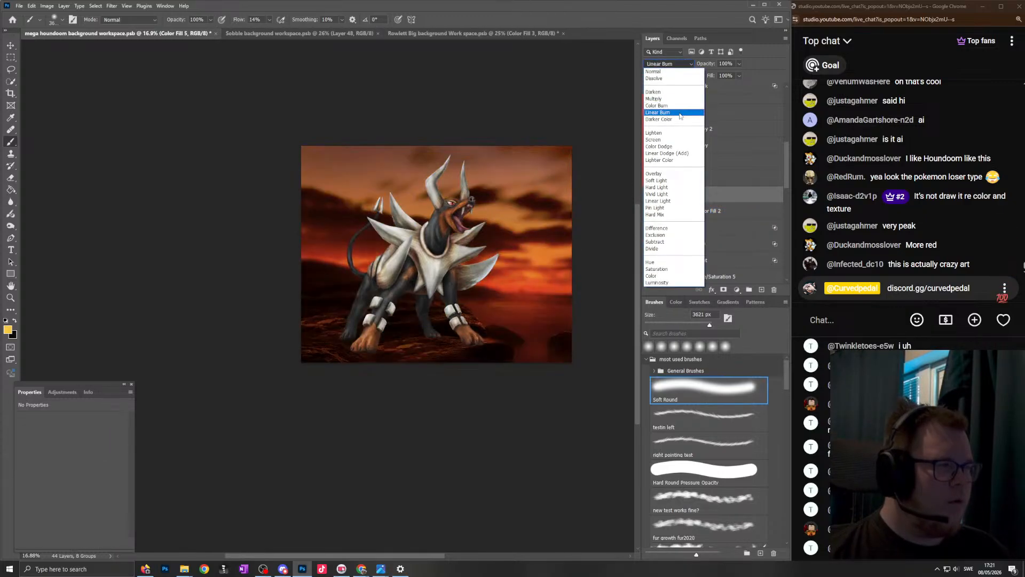
left_click(675, 187)
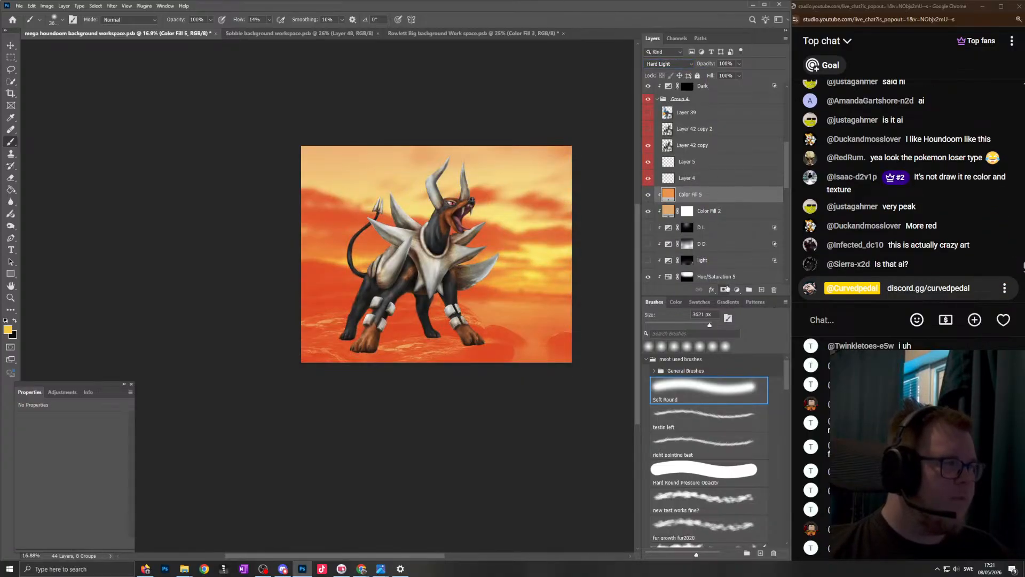
- Add a black mask to the orange fill layer and paint the glow in along the horizon behind the Houndoom
left_click(725, 289)
key("ctrl+i")
mouse_move(541, 284)
left_mouse_down()
mouse_move(517, 279)
mouse_move(549, 281)
mouse_move(546, 296)
mouse_move(566, 287)
mouse_move(530, 282)
mouse_move(542, 282)
left_mouse_up()
key("x")
- Refine the orange fill's mask by painting the glow across the clouds and clearing it from the rocks and water
key("x")
mouse_move(537, 281)
left_mouse_down()
mouse_move(496, 277)
mouse_move(587, 268)
mouse_move(318, 266)
mouse_move(385, 251)
left_mouse_up()
key("x")
mouse_move(485, 326)
left_mouse_down()
mouse_move(531, 342)
mouse_move(393, 341)
left_mouse_up()
key("x")
left_click_drag(541, 249, 497, 249)
left_click_drag(543, 198, 184, 171)
scroll(368, 206, "down", 2)
left_click_drag(453, 292, 433, 292)
- Compare the image with and without the orange fill and rework its mask over the sky and the foreground
key("x")
left_click_drag(301, 298, 526, 303)
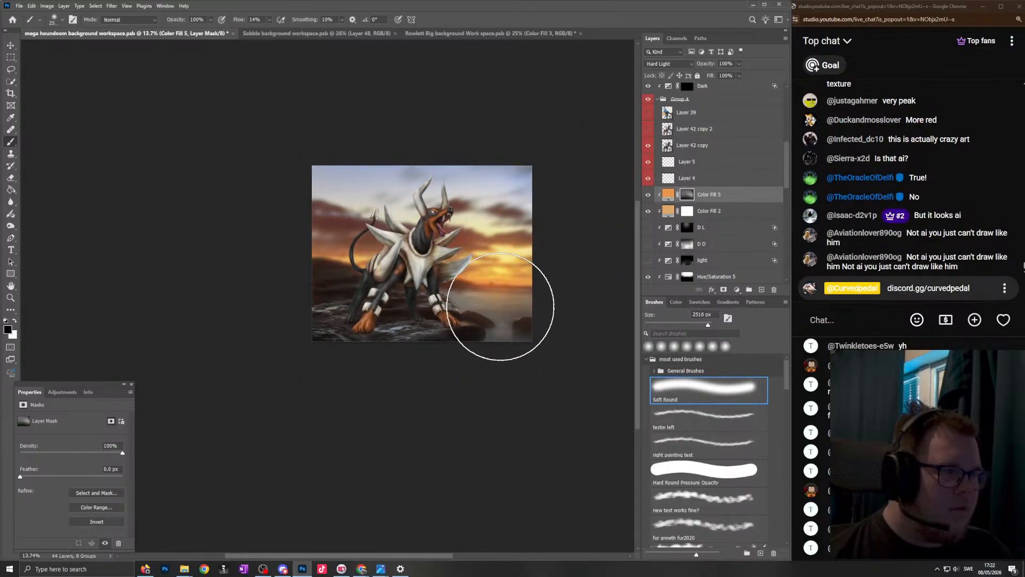
left_click(651, 198)
left_click(650, 198)
scroll(439, 228, "up", 2)
key("x")
mouse_move(482, 264)
left_mouse_down()
mouse_move(233, 191)
mouse_move(150, 186)
left_mouse_up()
scroll(339, 227, "down", 3)
key("x")
left_click_drag(367, 282, 390, 283)
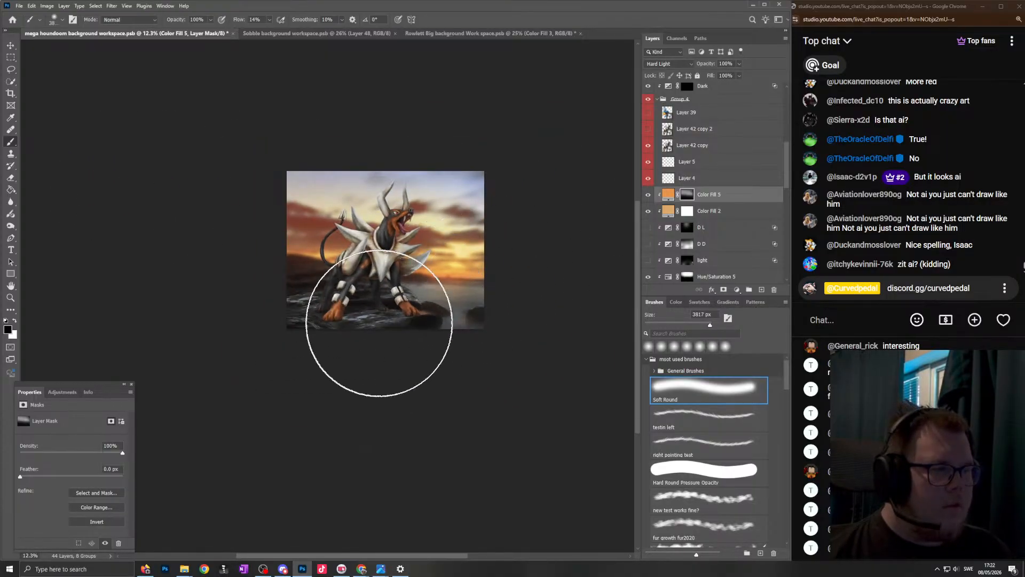
scroll(367, 254, "up", 2)
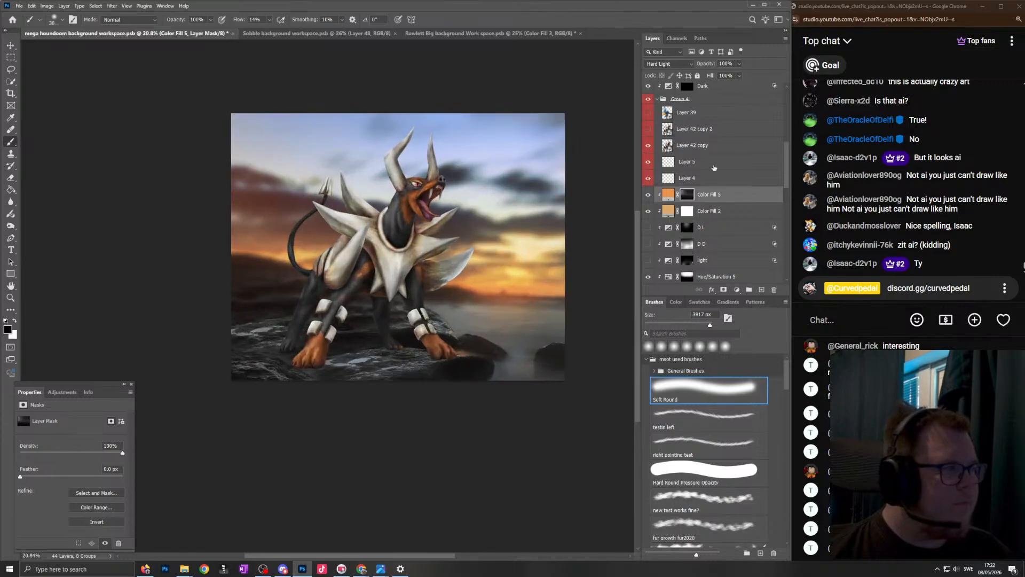
- Set the orange fill layer's blend mode to Subtract and compare the image with and without the layer
left_click(681, 65)
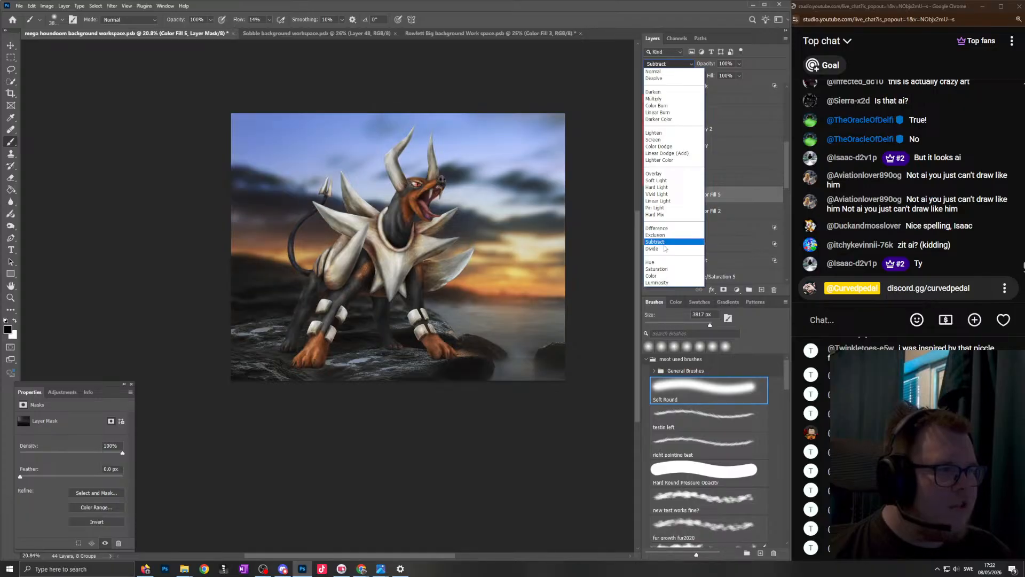
left_click(662, 242)
left_click(649, 195)
left_click(649, 195)
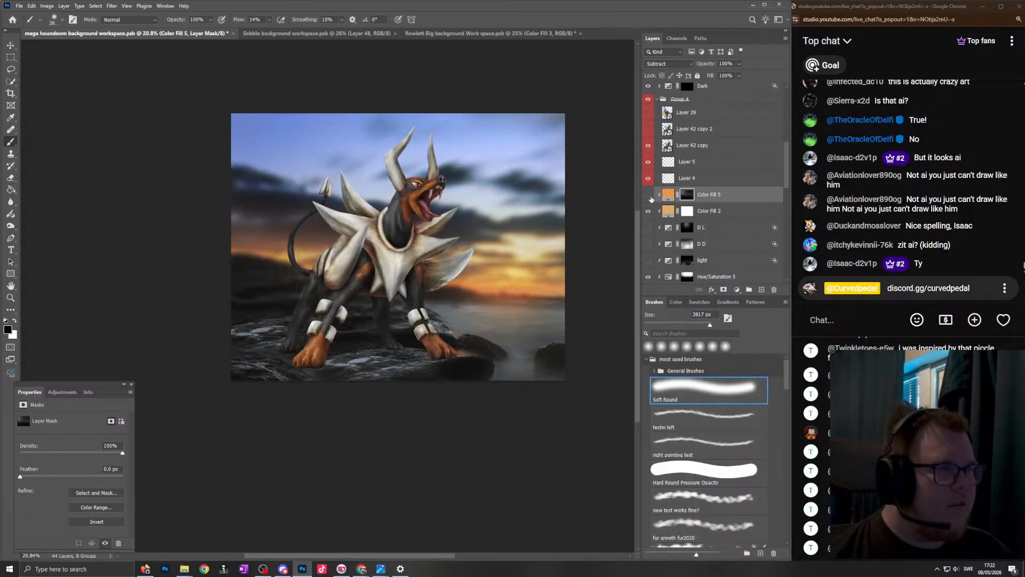
- Compare the image with and without the orange Color Fill 5 layer and leave that layer hidden
left_click(649, 197)
scroll(433, 236, "down", 3)
scroll(456, 238, "up", 4)
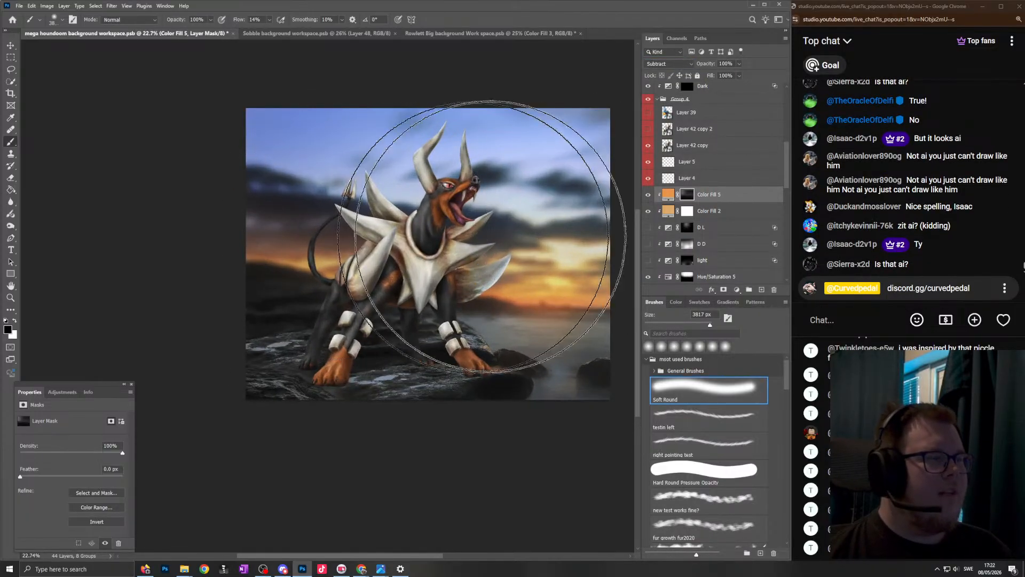
left_click(649, 195)
scroll(449, 234, "down", 2)
scroll(488, 233, "up", 3)
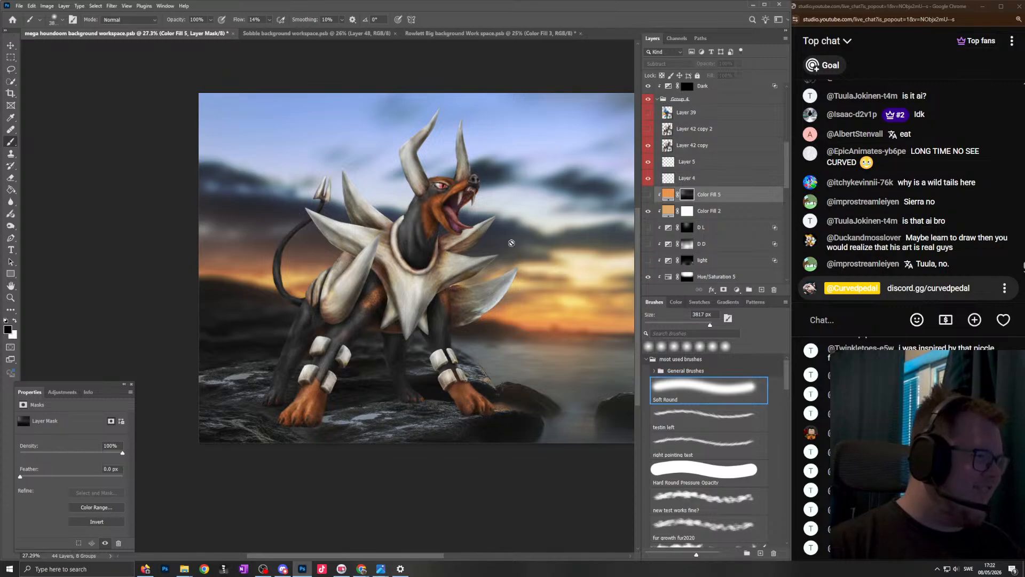
- Compare the Houndoom's left placement on Layer 42 copy 2 with the middle placement on Layer 42 copy
scroll(454, 239, "down", 3)
scroll(419, 262, "up", 3)
scroll(686, 179, "up", 3)
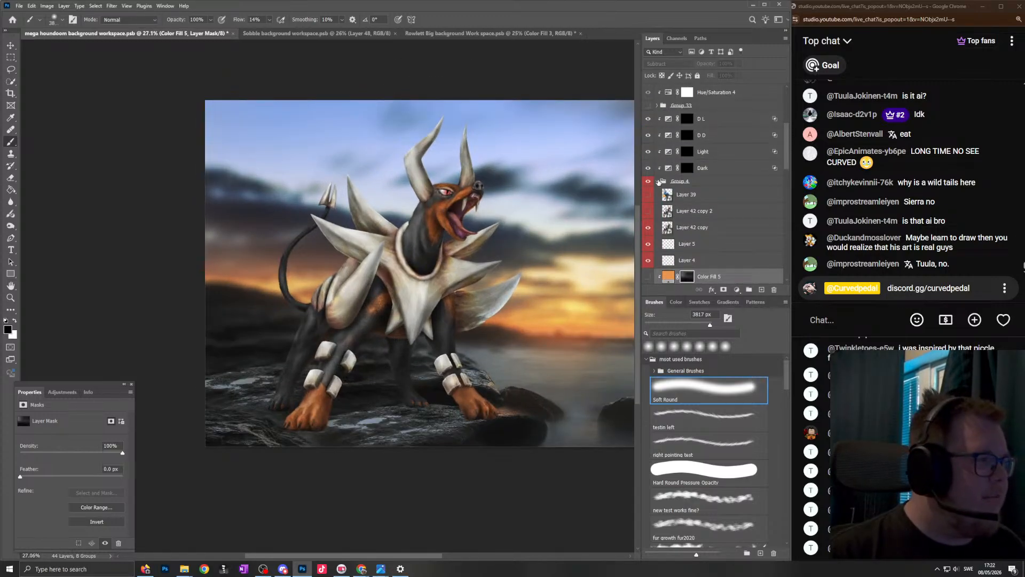
left_click(648, 211)
left_click(648, 227)
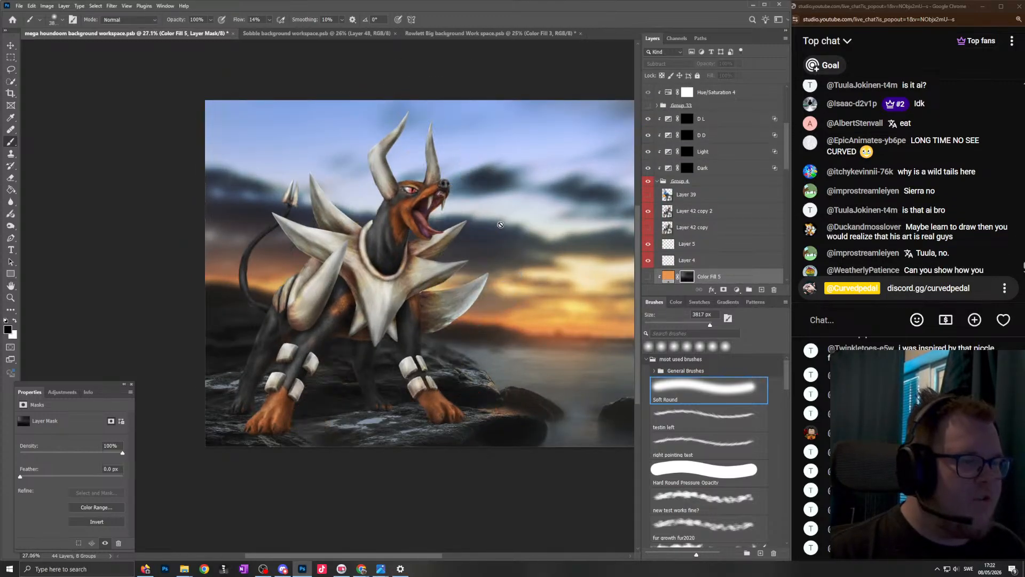
scroll(487, 220, "down", 2)
scroll(487, 221, "up", 3)
scroll(483, 224, "down", 1)
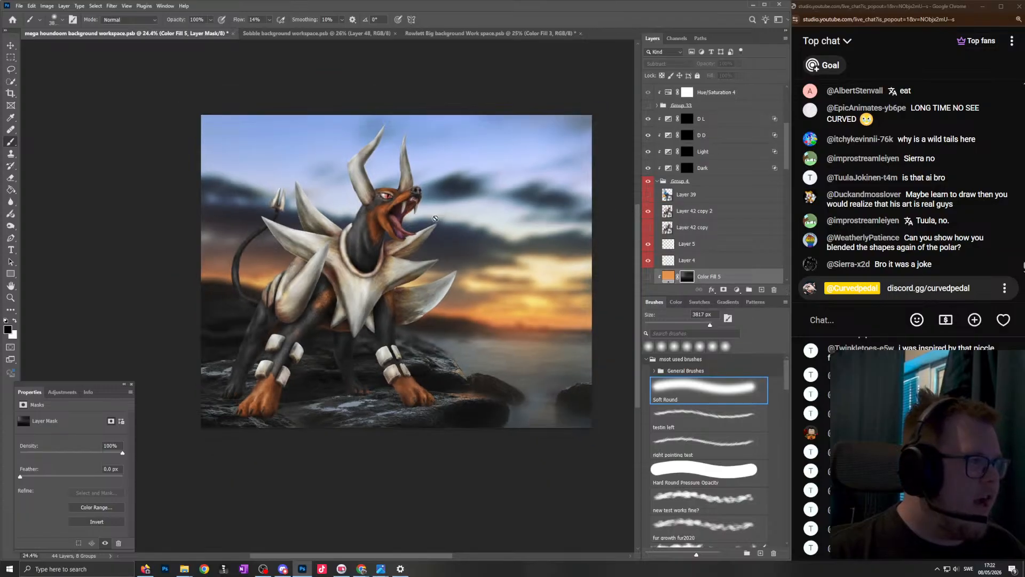
left_click(648, 227)
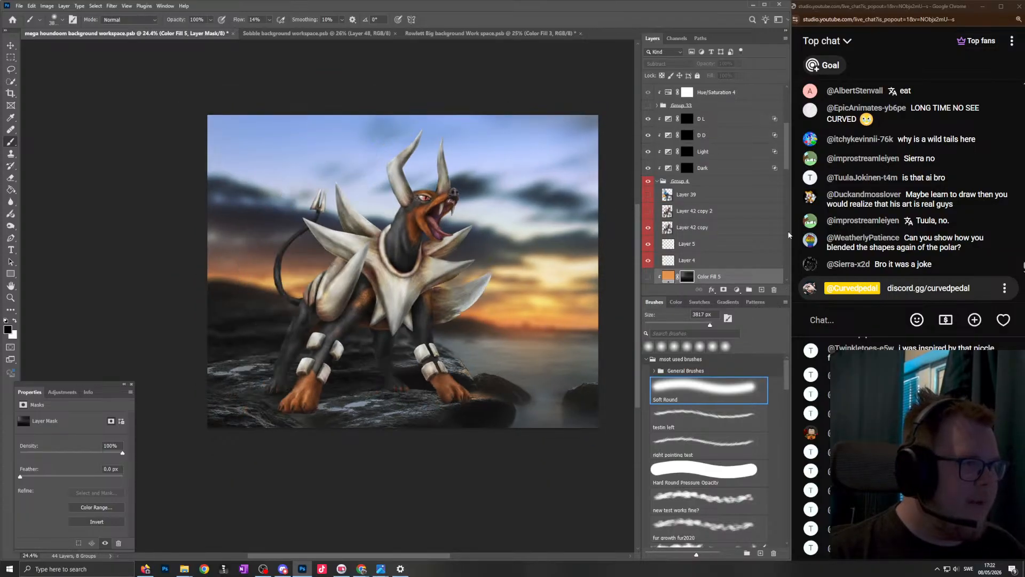
- Start a live chat poll asking "left or middle" with the options "left" and "middle"
left_click(955, 321)
left_click(902, 267)
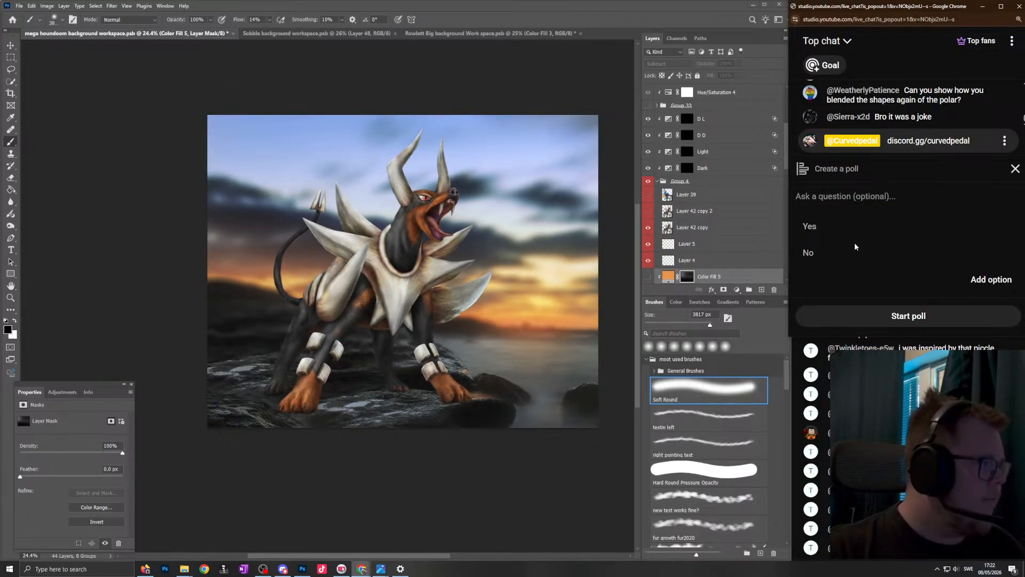
left_click(847, 195)
type("left or middle")
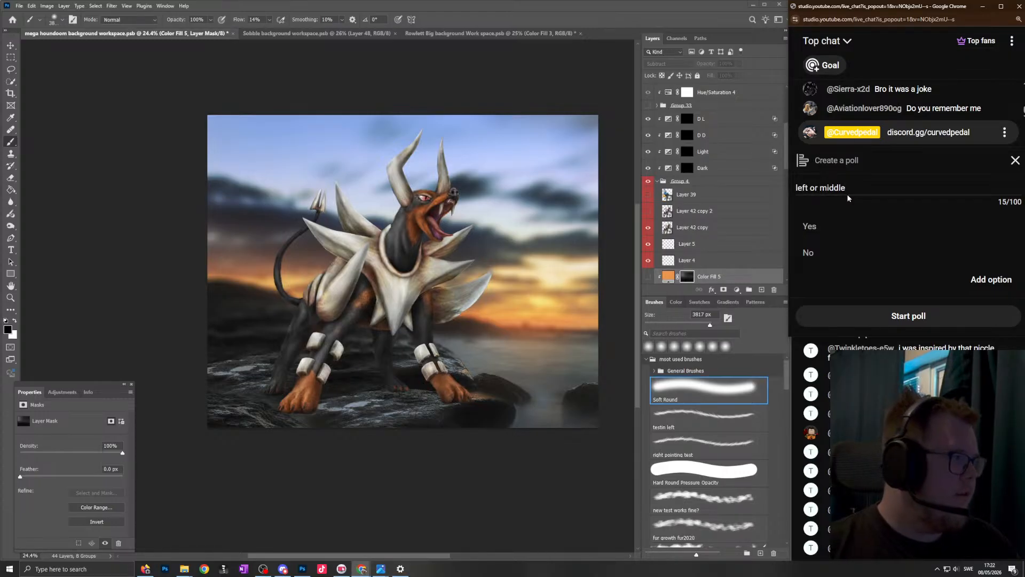
left_click(810, 225)
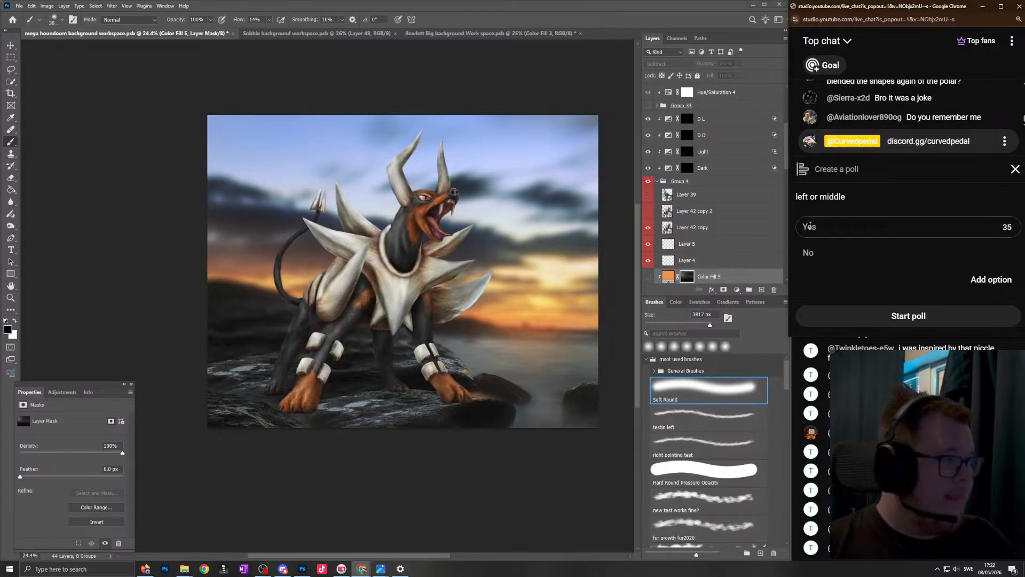
type("left")
left_click(809, 254)
type("middle")
left_click(907, 317)
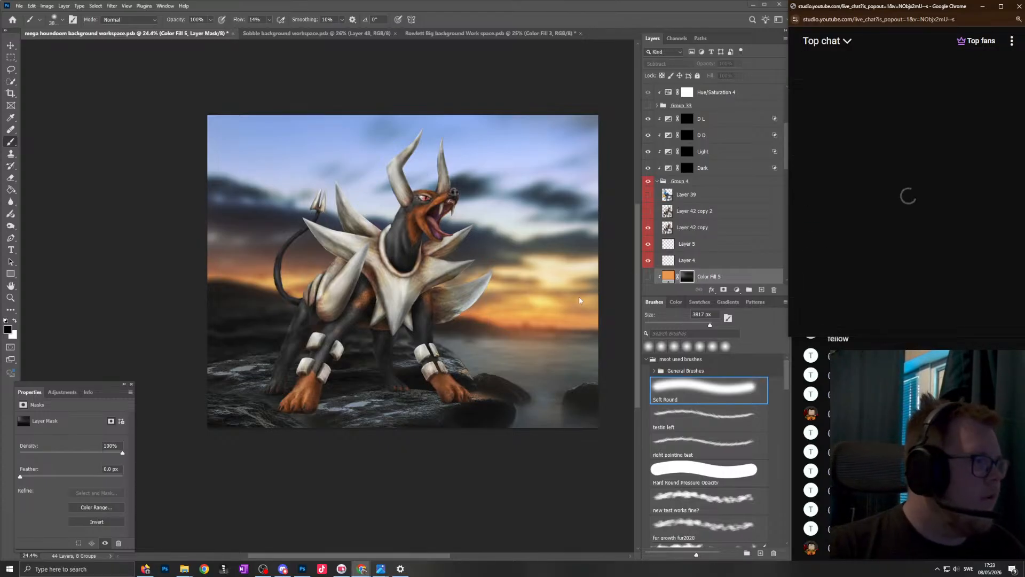
- Alternate between the Layer 42 copy and Layer 42 copy 2 Houndooms to show poll voters the middle and left placements
left_click(648, 227)
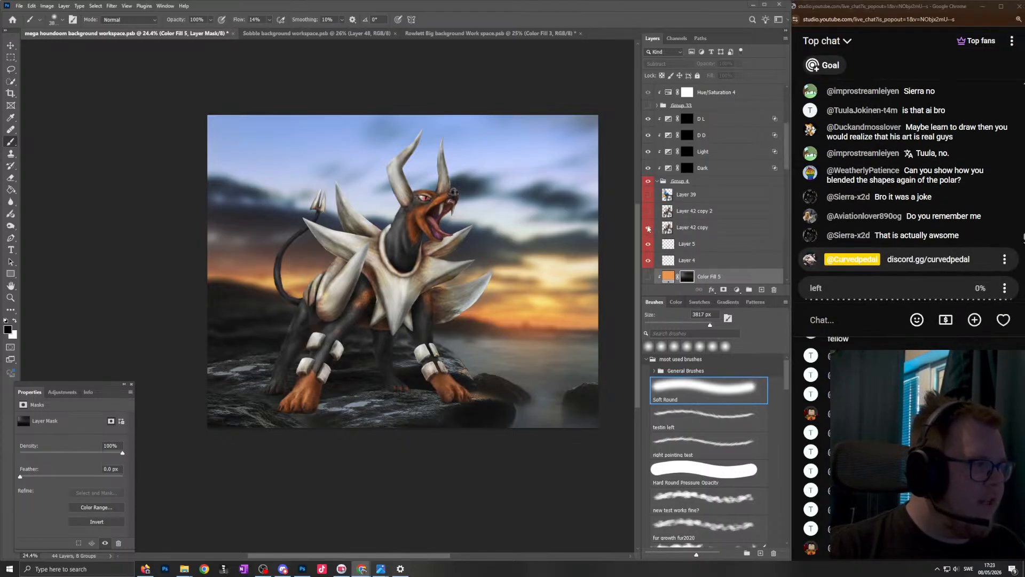
left_click(648, 211)
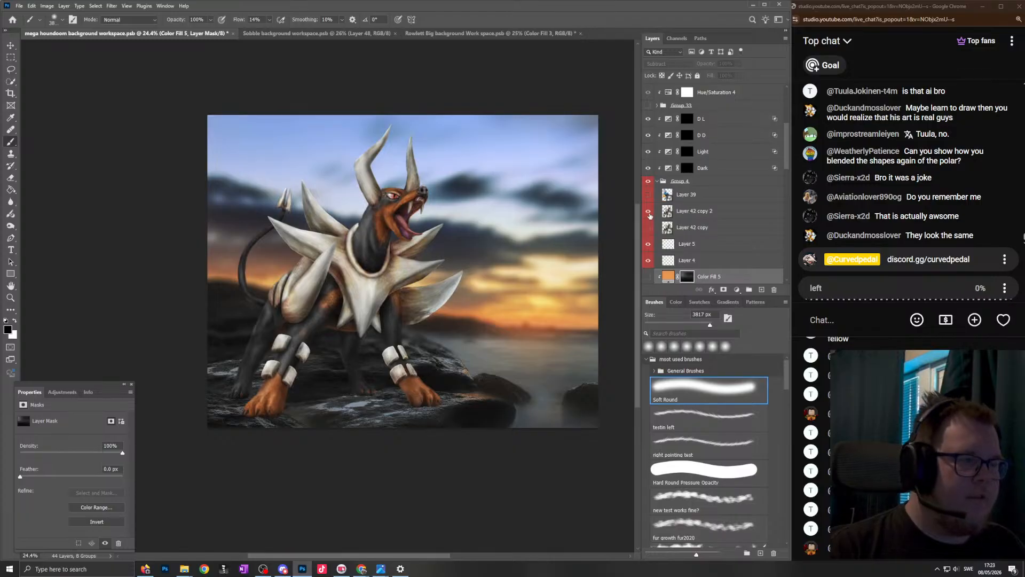
left_click(648, 227)
left_click(648, 212)
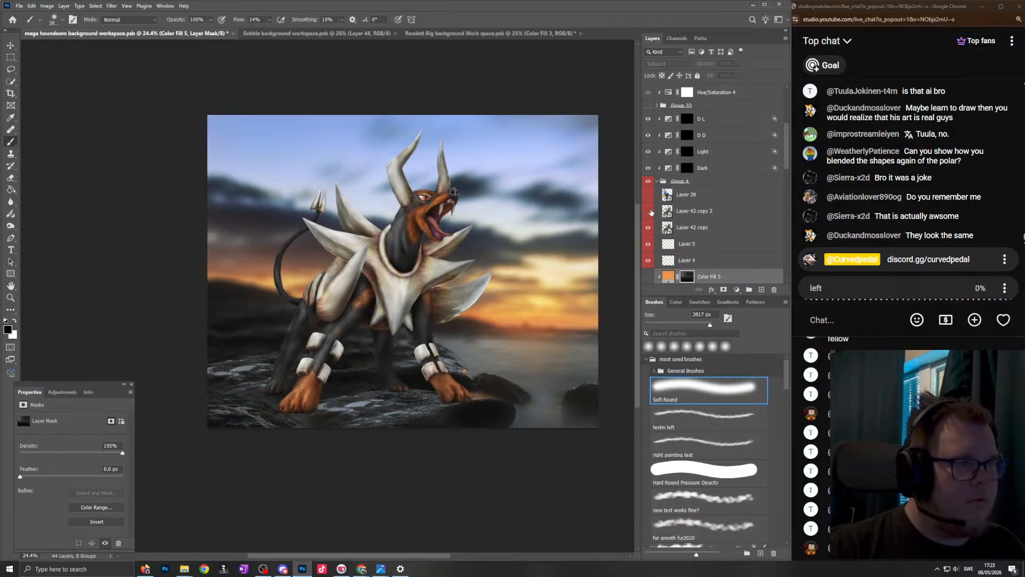
left_click(649, 212)
left_click(649, 212)
left_click(649, 227)
left_click(649, 227)
left_click(650, 227)
left_click(649, 227)
left_click(650, 226)
left_click(649, 212)
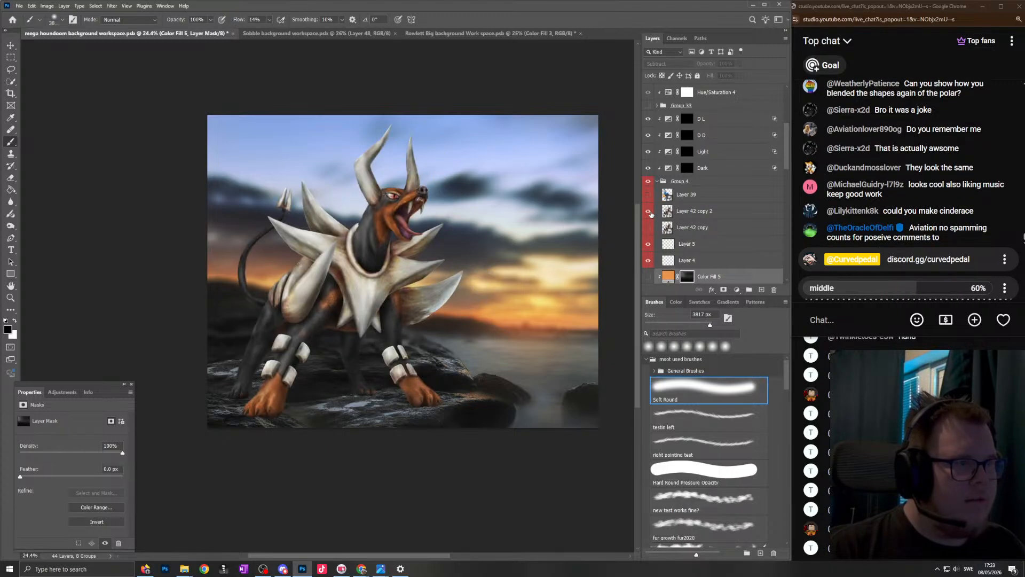
- Try to enlarge the left-placed Houndoom on Layer 42 copy 2 to 141.46% and reposition it
left_click(698, 215)
key("ctrl+t")
left_click_drag(471, 266, 453, 287)
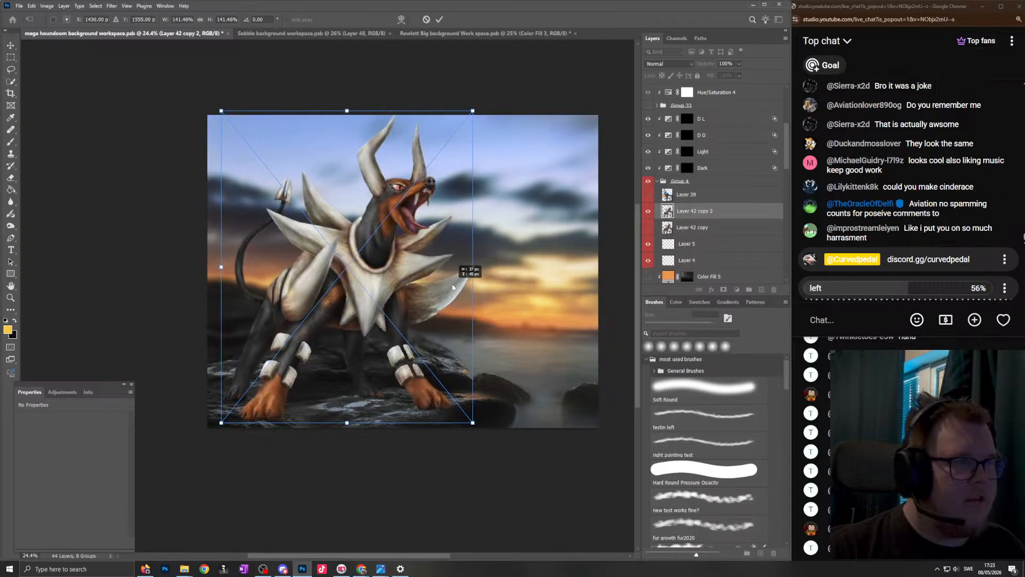
key("Return")
key("b")
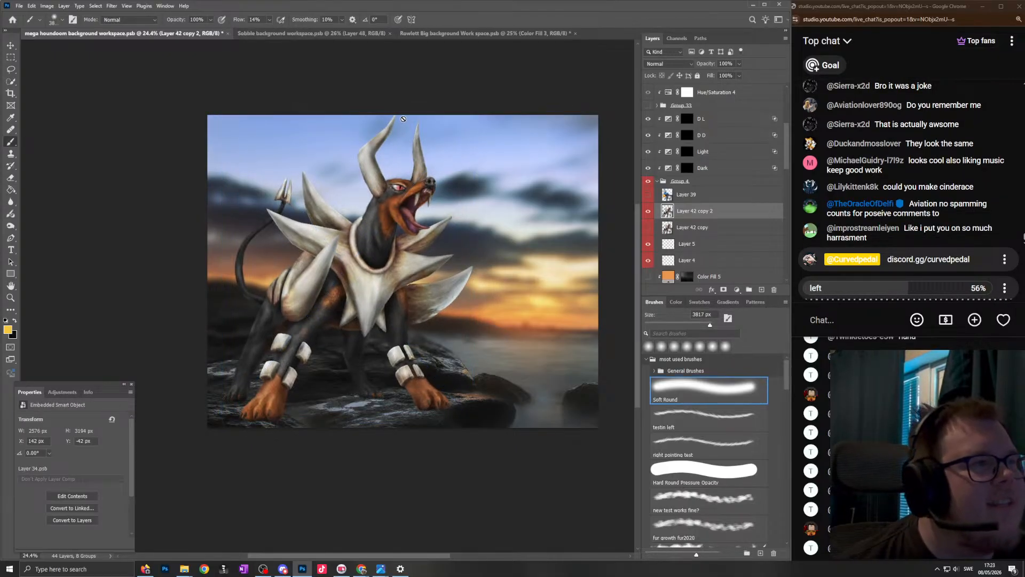
- Compare the middle and left Houndoom placements again, ending on the left version
left_click(648, 211)
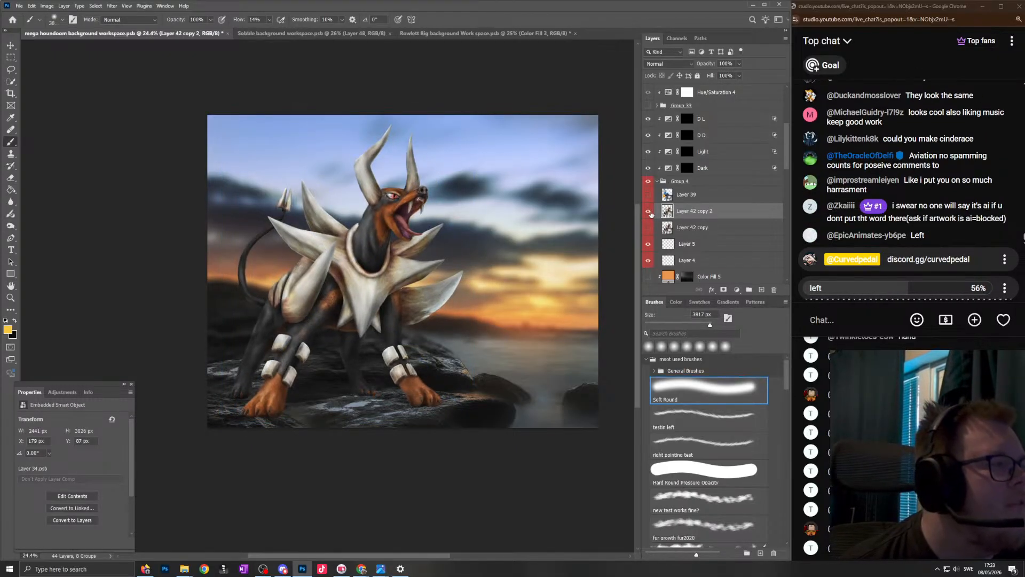
left_click(650, 224)
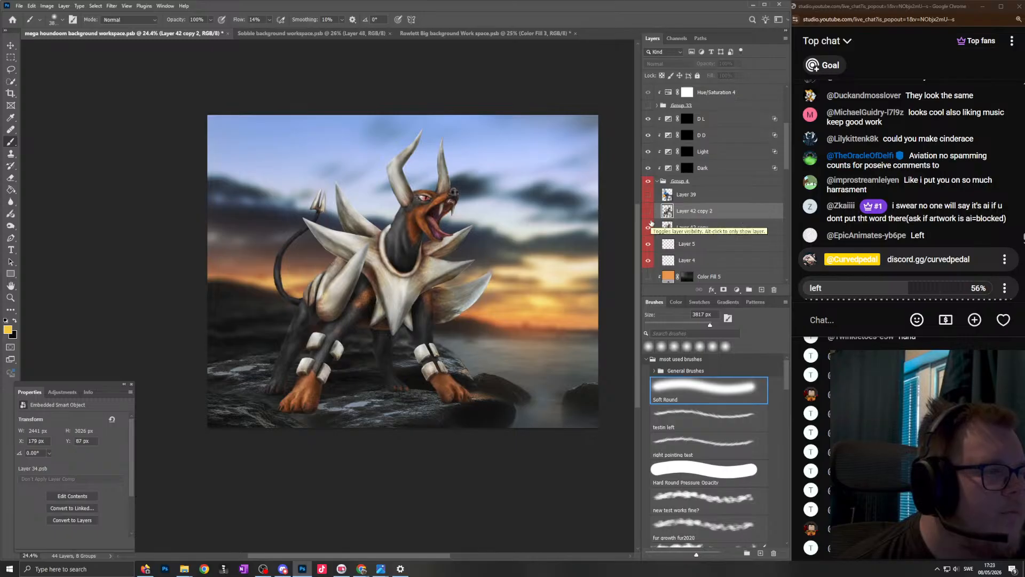
left_click(650, 210)
left_click(650, 210)
left_click(651, 210)
left_click(651, 226)
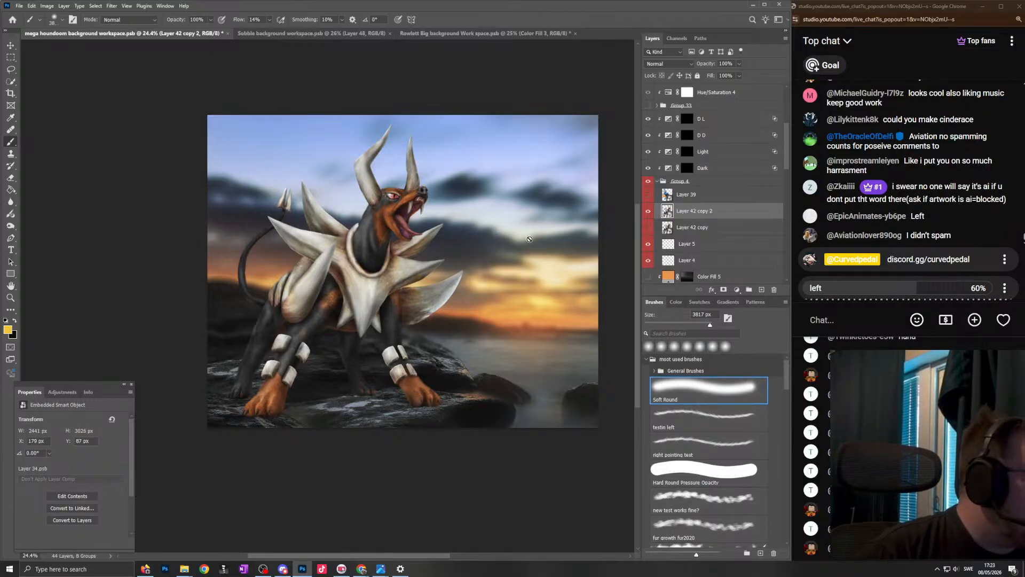
- Examine the left-placed Houndoom against the sunset background at closer and wider views
scroll(499, 243, "down", 2)
scroll(481, 239, "up", 4)
scroll(479, 239, "up", 1)
scroll(488, 275, "down", 1)
scroll(477, 284, "up", 2)
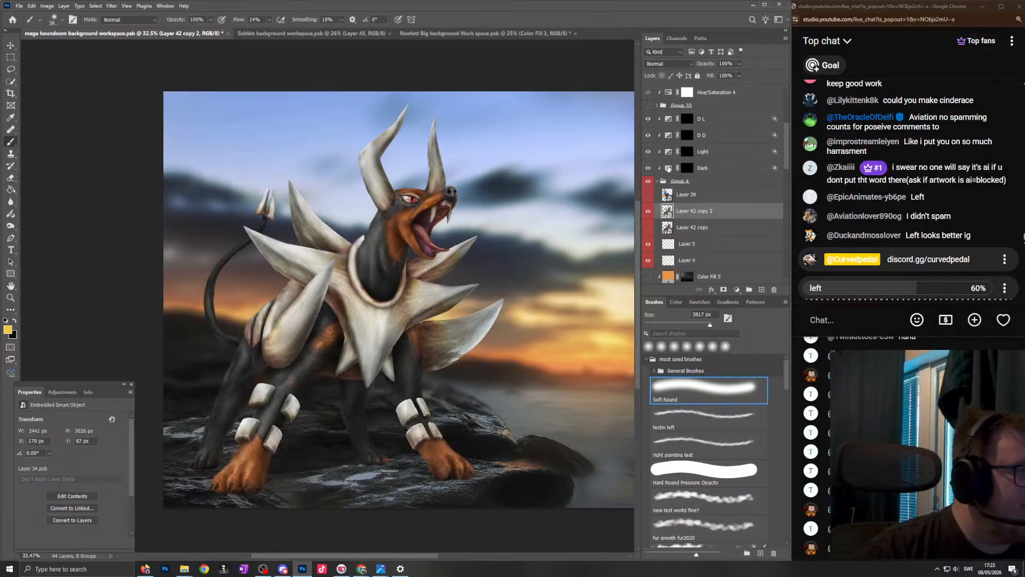
scroll(555, 222, "down", 1)
scroll(521, 241, "up", 2)
scroll(502, 294, "down", 1)
scroll(491, 332, "up", 1)
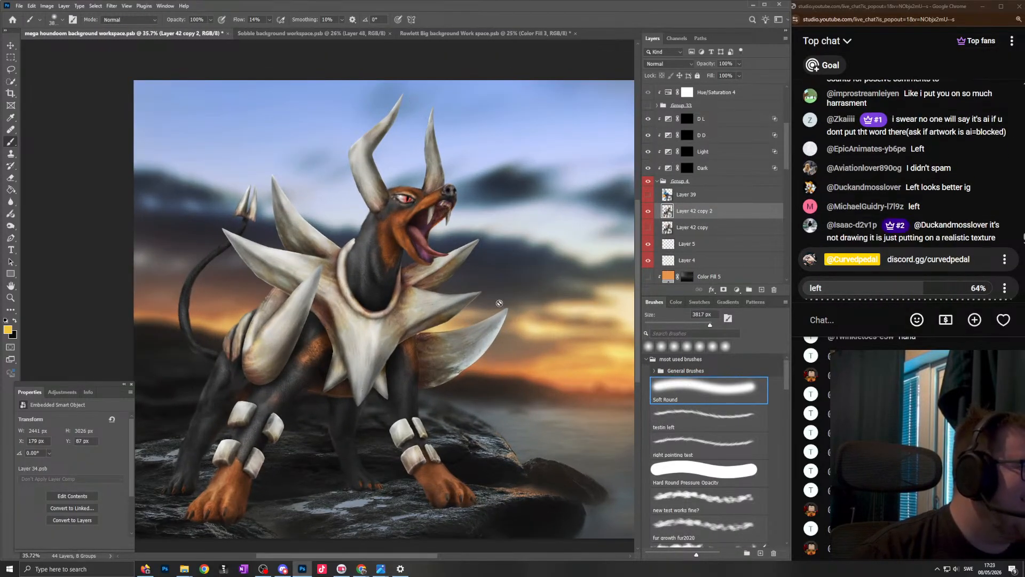
scroll(499, 303, "down", 1)
scroll(499, 303, "up", 2)
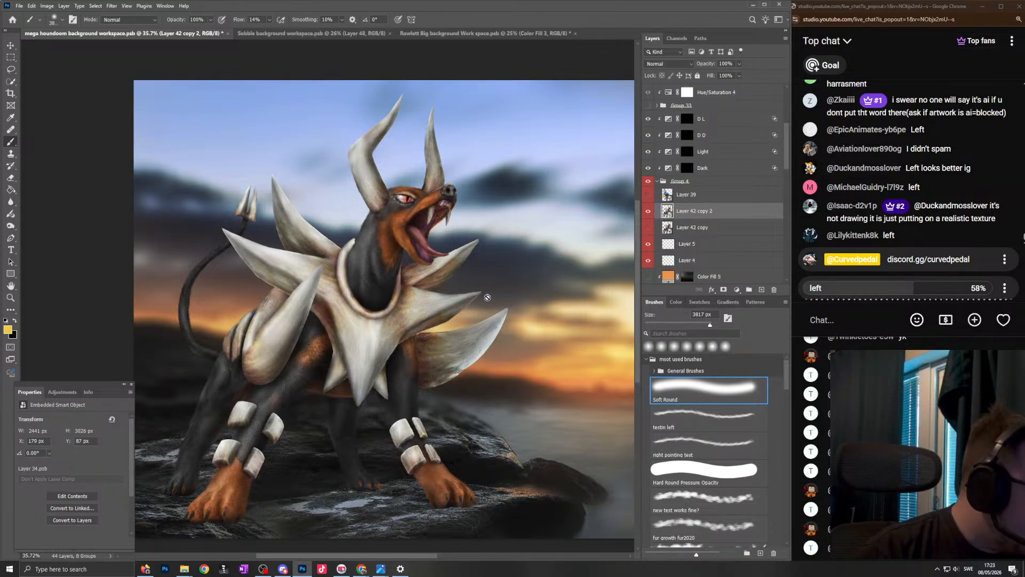
scroll(486, 298, "down", 1)
scroll(472, 297, "up", 1)
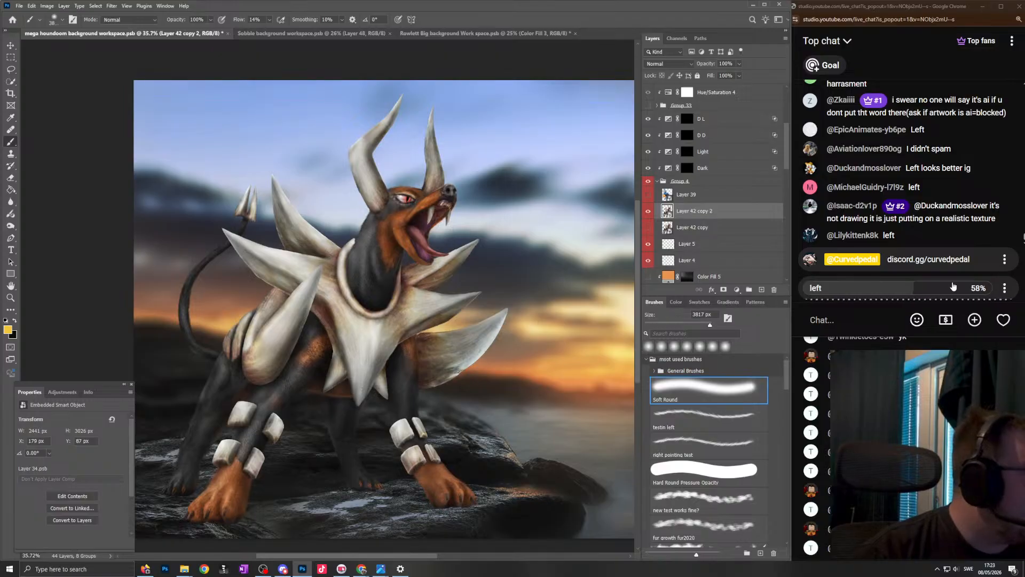
- Expand the "left or middle" poll in the live chat and end it
left_click(863, 295)
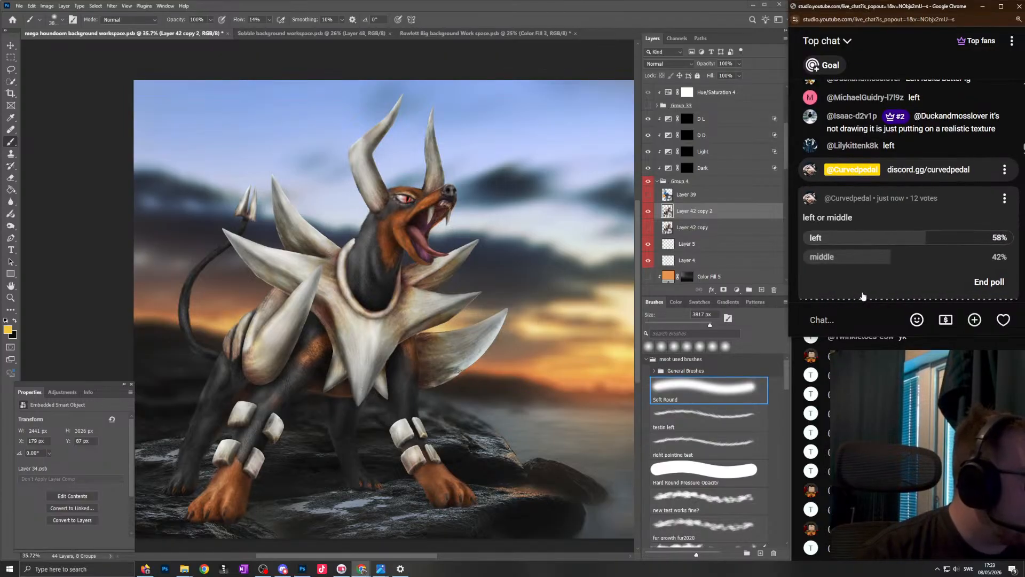
left_click(977, 281)
scroll(544, 311, "down", 1)
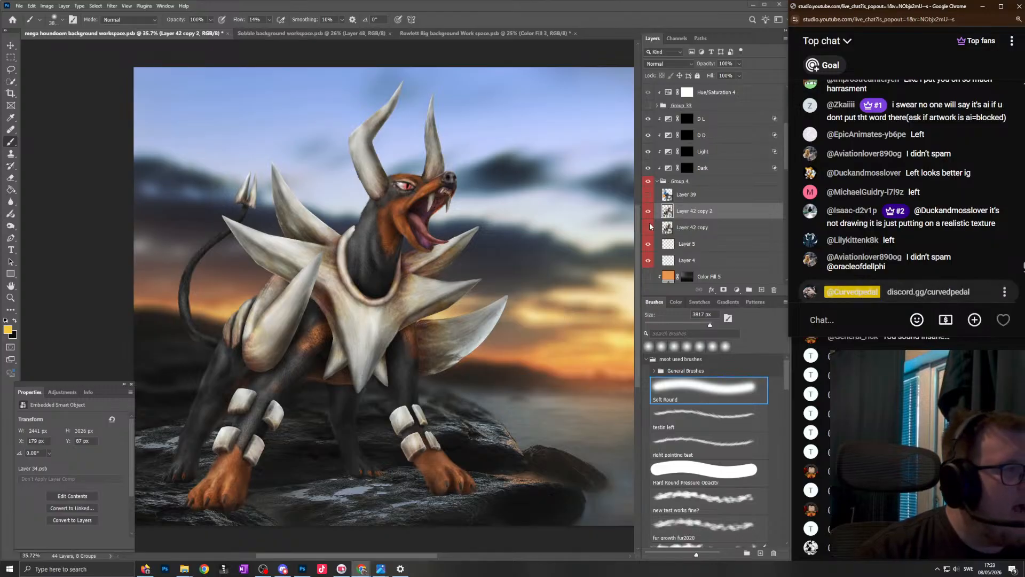
- Switch once more from the left Houndoom placement to the middle one and back to compare them
left_click(648, 211)
scroll(465, 312, "down", 3)
left_click(649, 228)
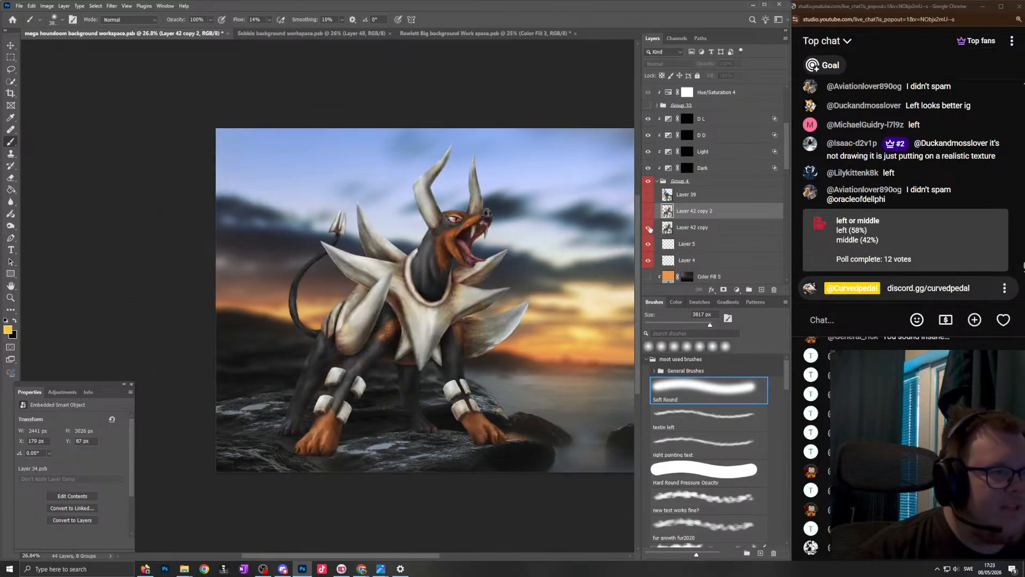
left_click(648, 211)
left_click(648, 229)
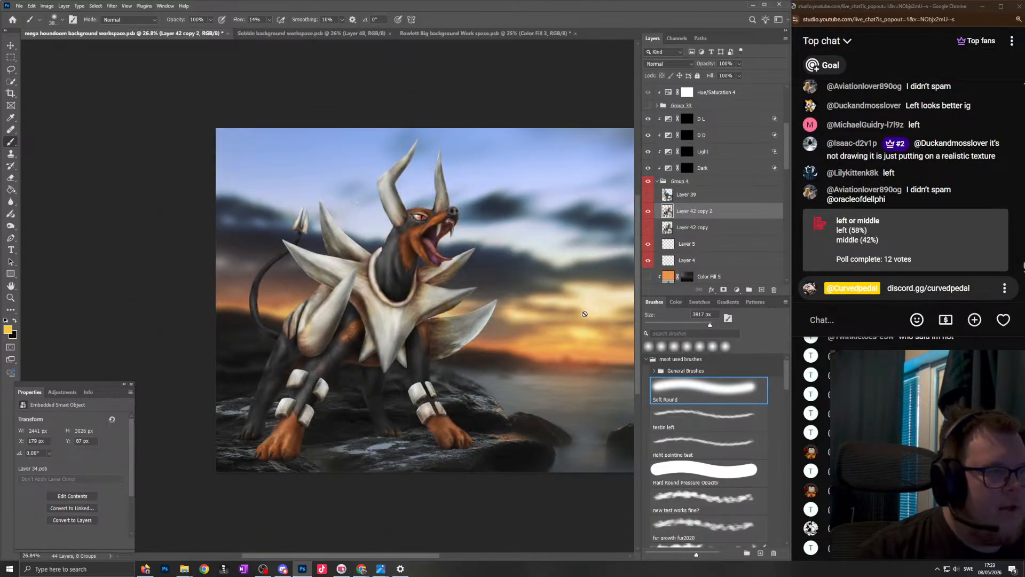
- Move the Layer 42 copy 2 Houndoom slightly to the right, to X 217 px, keeping its size
scroll(456, 328, "down", 1)
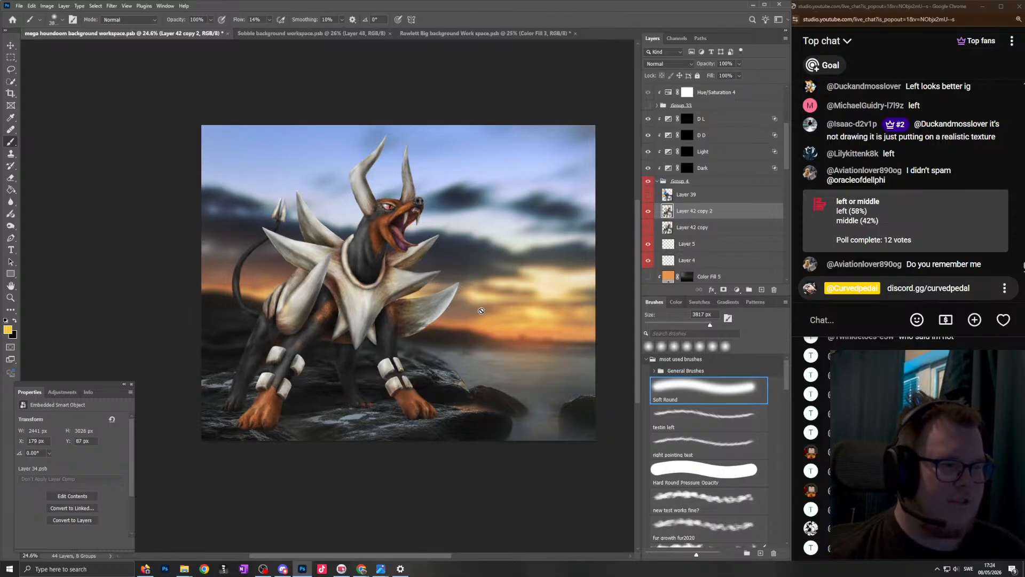
key("ctrl+t")
left_click_drag(372, 303, 377, 305)
key("Return")
key("b")
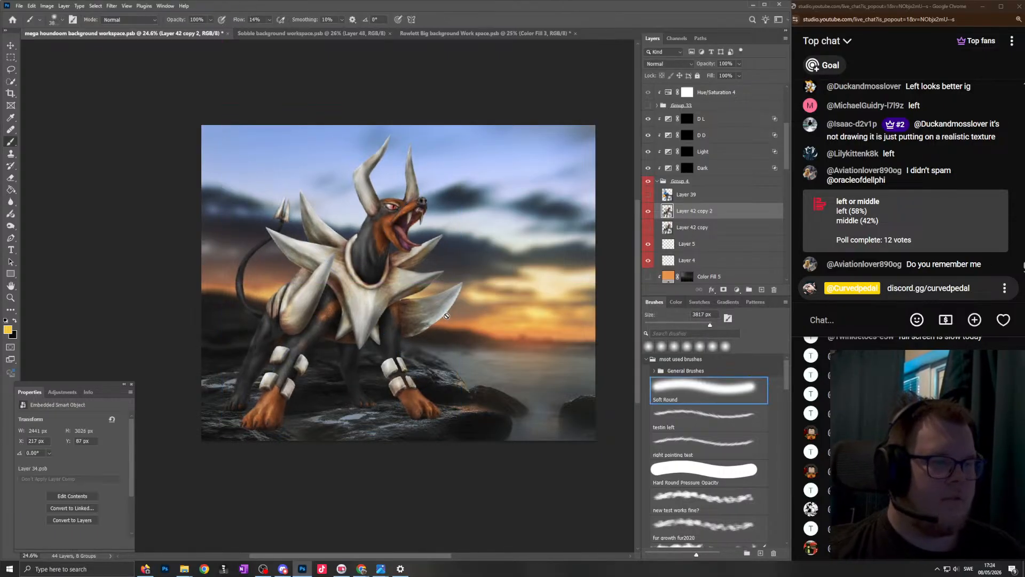
scroll(345, 347, "left", 1)
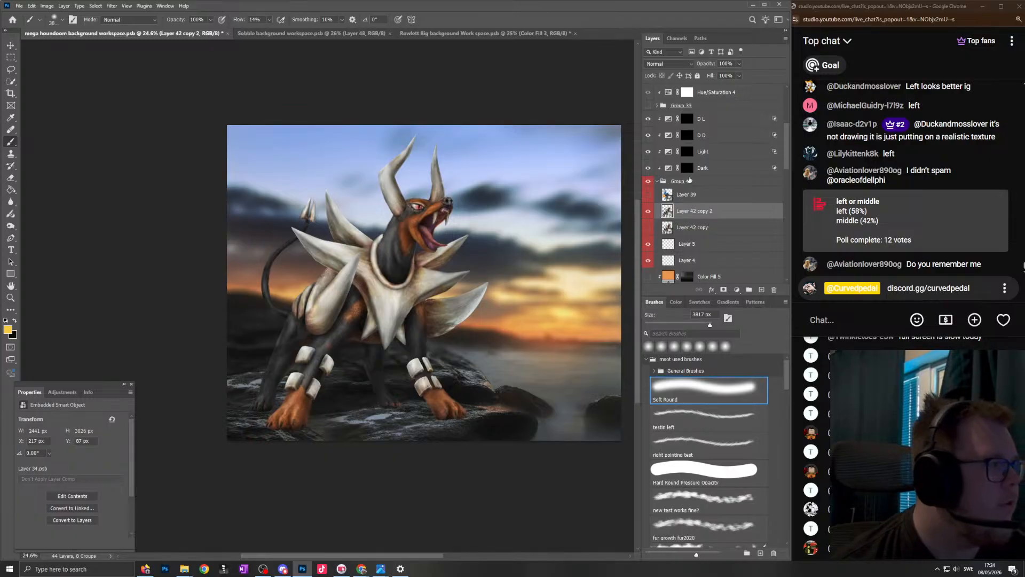
- Try adding an Exposure adjustment layer above Group 4 and undo it
left_click(689, 181)
left_click(736, 289)
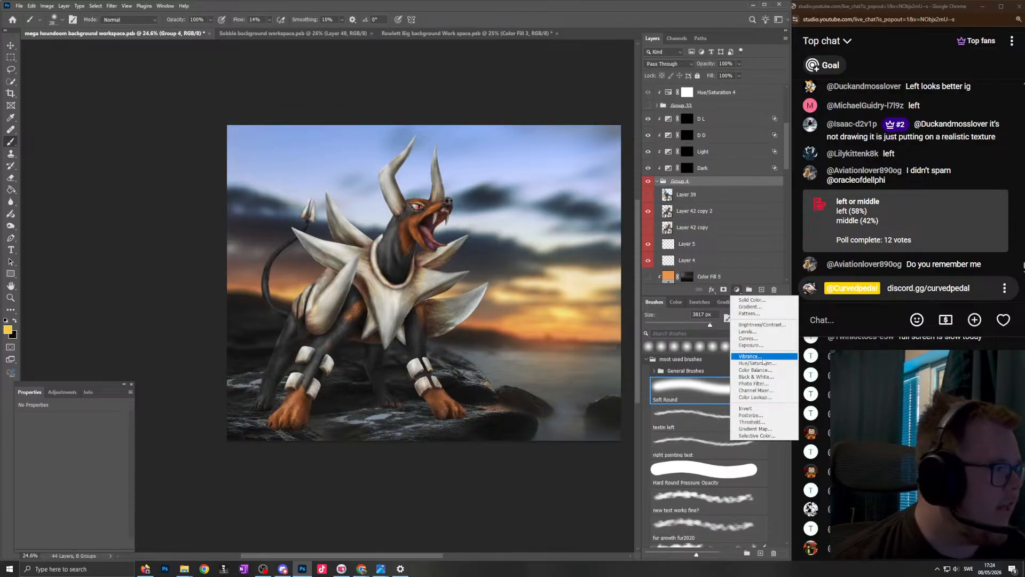
left_click(751, 344)
left_click_drag(716, 197, 716, 177)
key("ctrl+z")
key("ctrl+z")
- Add a Color Balance adjustment layer and place it directly above Group 4 in the clipped stack
left_click(736, 289)
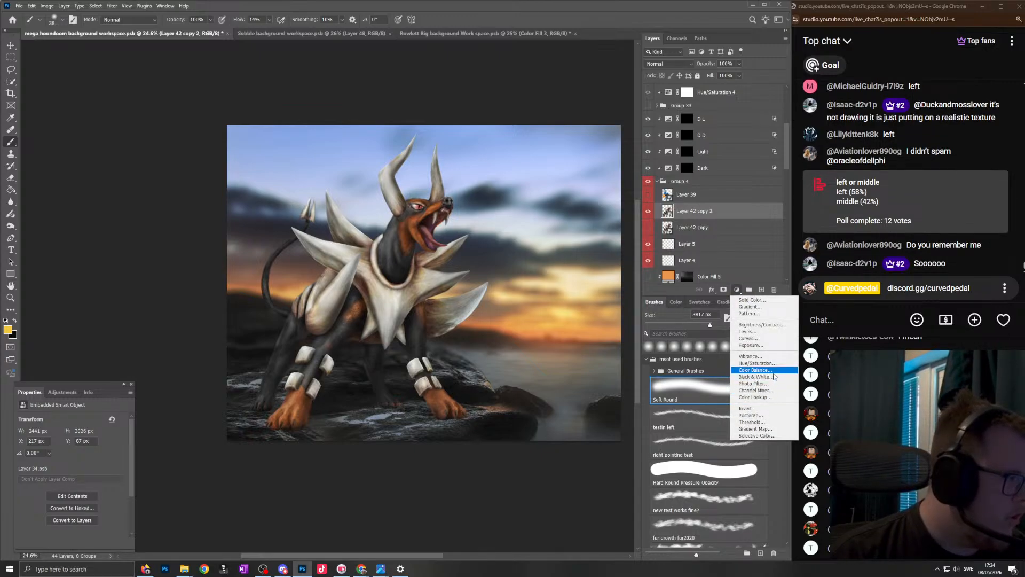
left_click(755, 370)
left_click_drag(710, 211, 701, 181)
left_click(667, 186)
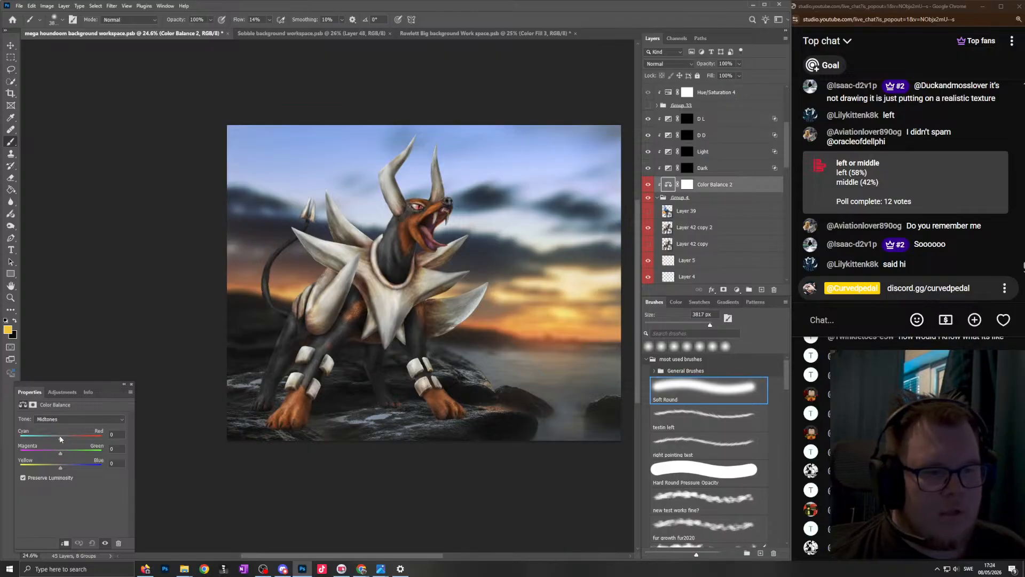
- Set the Color Balance midtones to +20 on Cyan/Red, -5 on Magenta/Green and -43 on Yellow/Blue
mouse_move(48, 436)
left_mouse_down()
mouse_move(66, 435)
mouse_move(46, 452)
mouse_move(58, 452)
left_mouse_up()
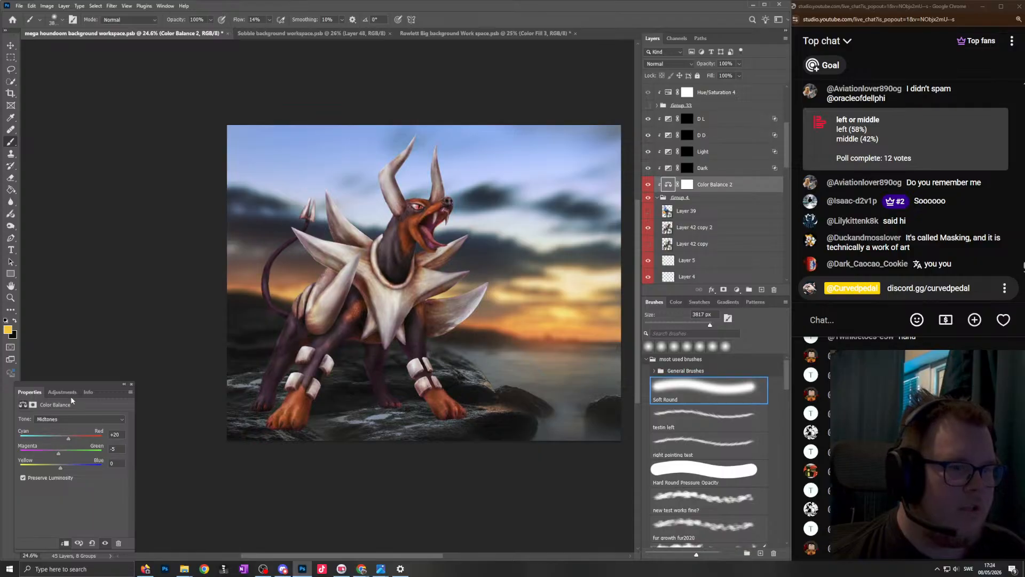
mouse_move(76, 382)
left_mouse_down()
mouse_move(389, 239)
mouse_move(366, 339)
mouse_move(203, 353)
mouse_move(126, 347)
mouse_move(91, 382)
mouse_move(88, 374)
left_mouse_up()
mouse_move(73, 441)
left_mouse_down()
mouse_move(90, 440)
mouse_move(66, 444)
left_mouse_up()
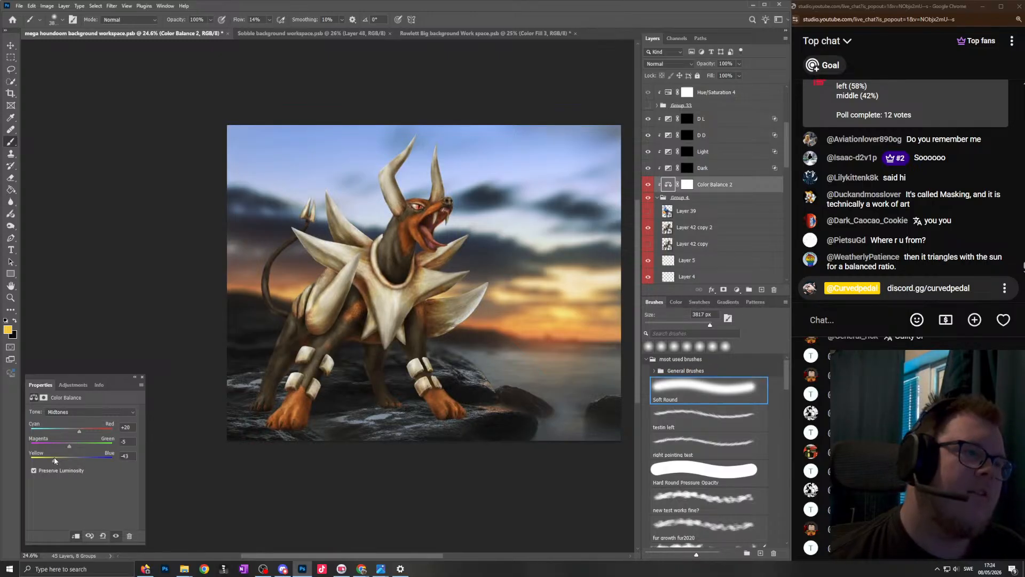
- Readjust the Color Balance midtones to +11 on Magenta/Green and 0 on Yellow/Blue
left_click_drag(54, 458, 57, 458)
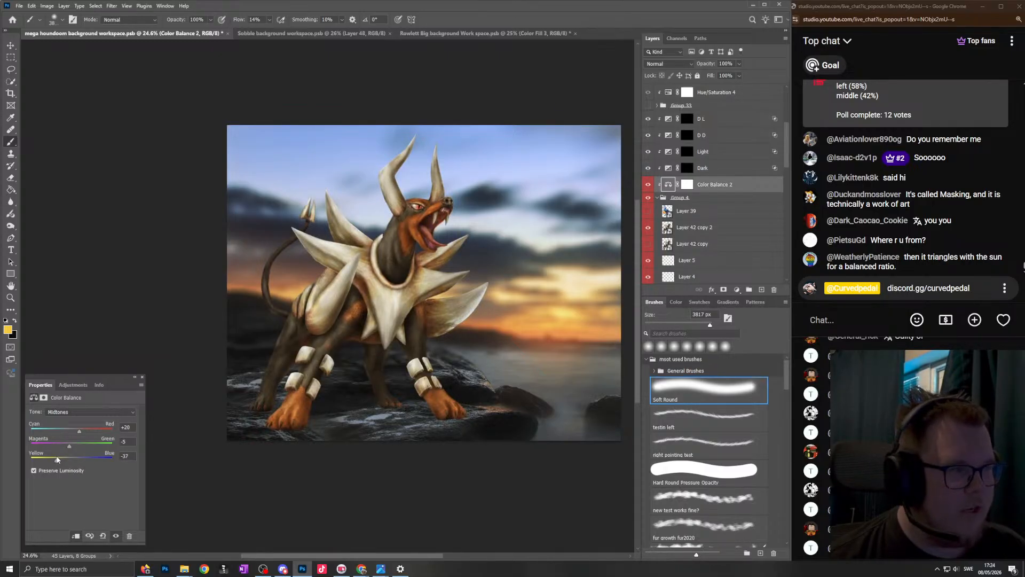
key("ctrl+z")
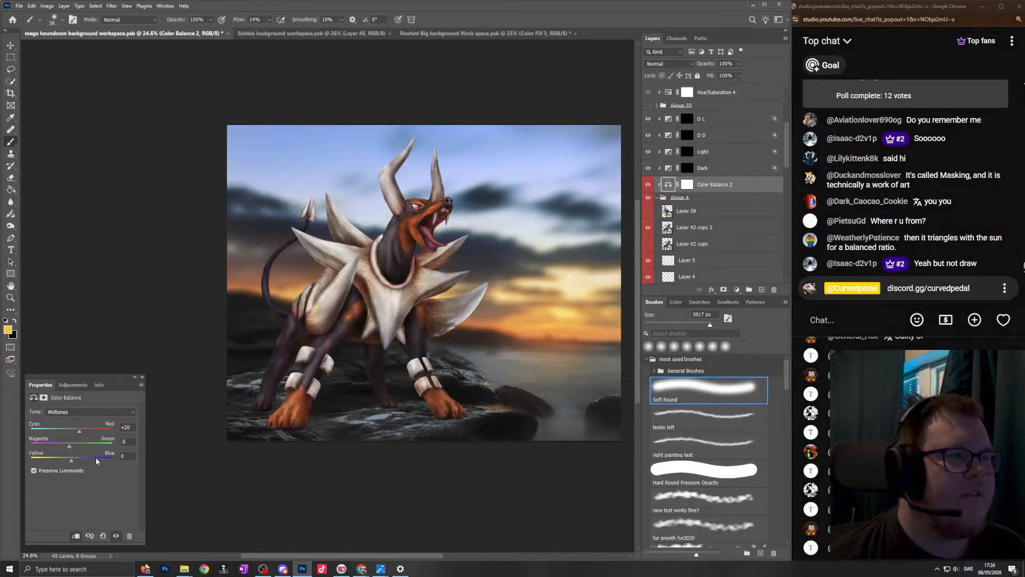
left_click_drag(72, 458, 63, 461)
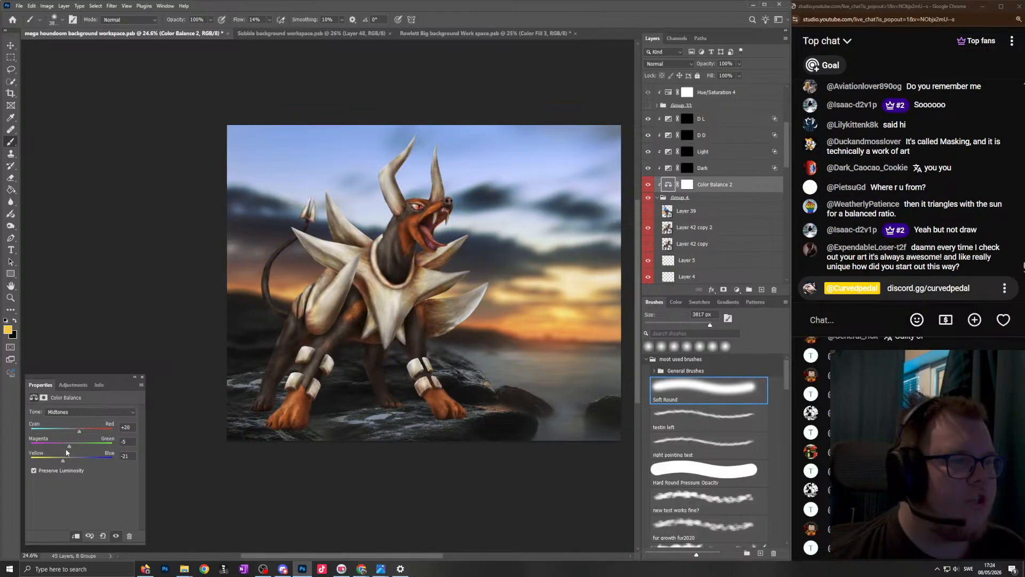
key("ctrl+z")
mouse_move(69, 445)
left_mouse_down()
mouse_move(81, 447)
mouse_move(67, 448)
mouse_move(81, 431)
left_mouse_up()
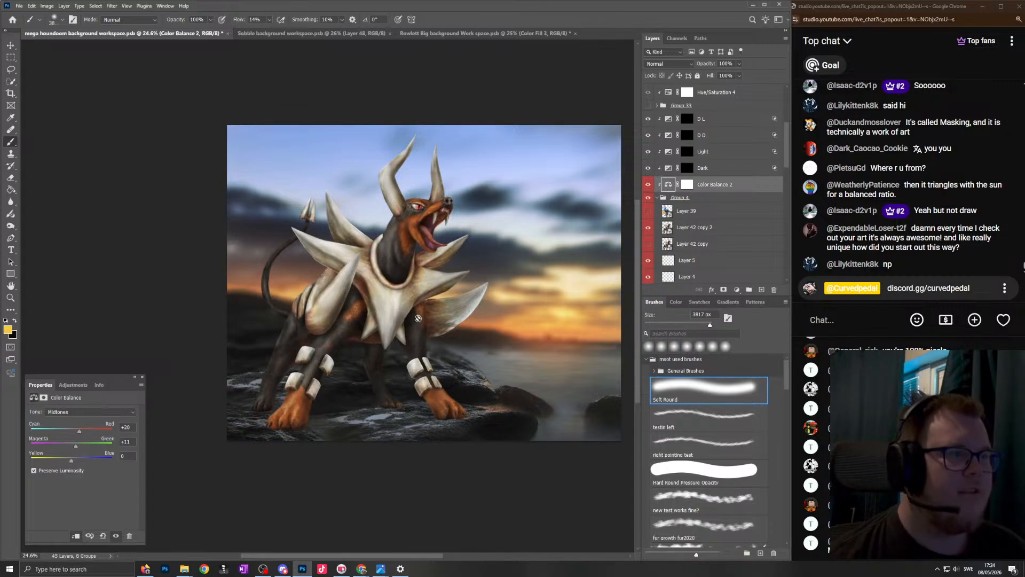
- Invert the Dark adjustment layer's mask to white and set its gamma correction to 0.59
left_click(687, 168)
key("ctrl+i")
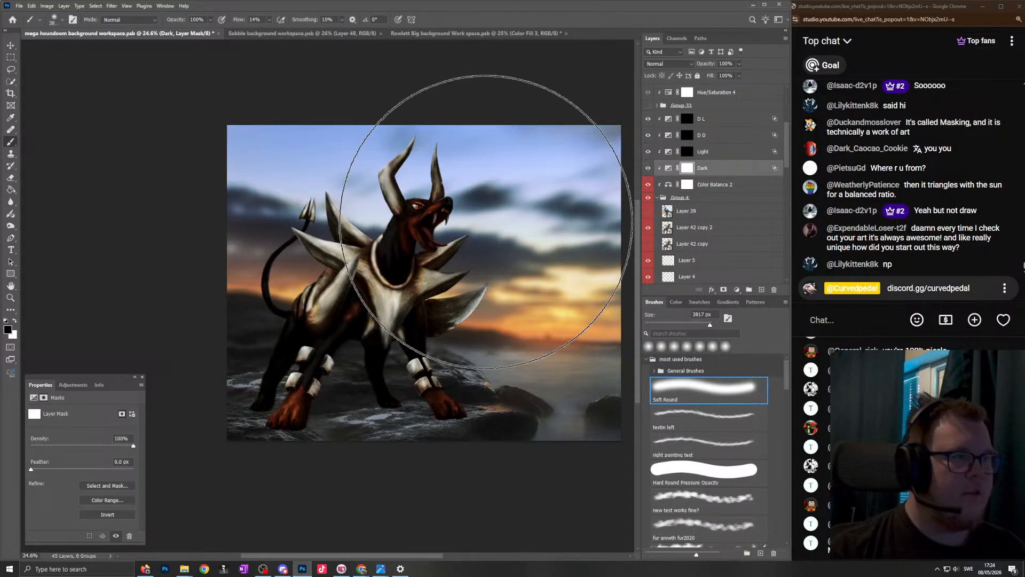
scroll(475, 216, "down", 1)
left_click(669, 168)
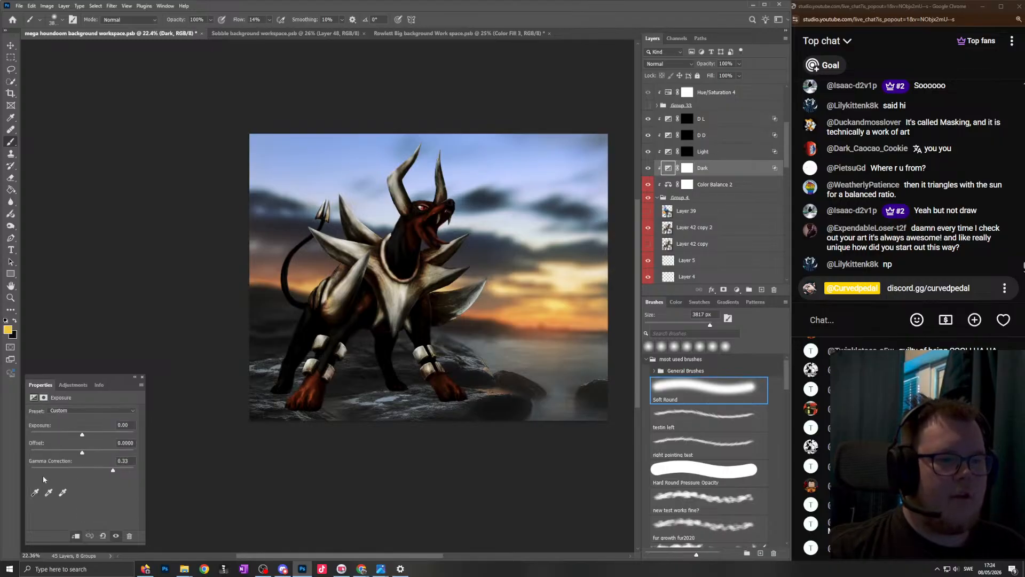
left_click_drag(113, 470, 98, 470)
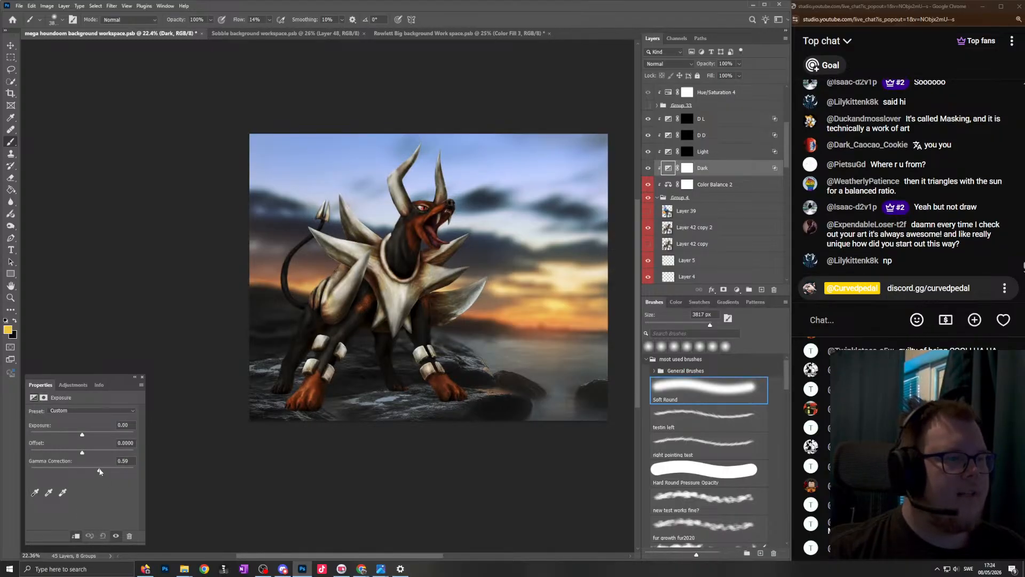
- Set the Dark layer's Blend If underlying highlight range to 178 / 255 in its blending options
double_click(770, 171)
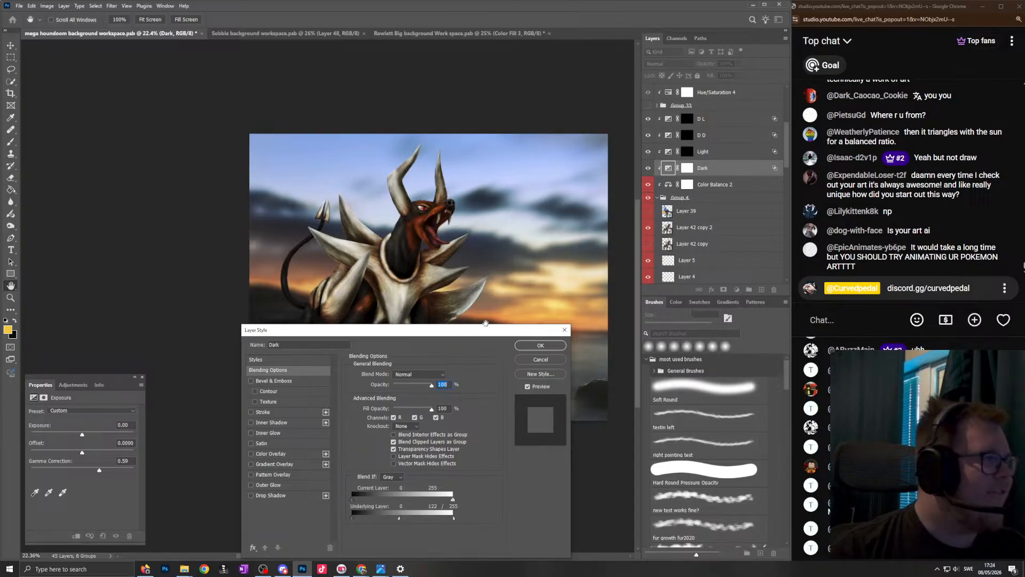
left_click_drag(435, 334, 448, 230)
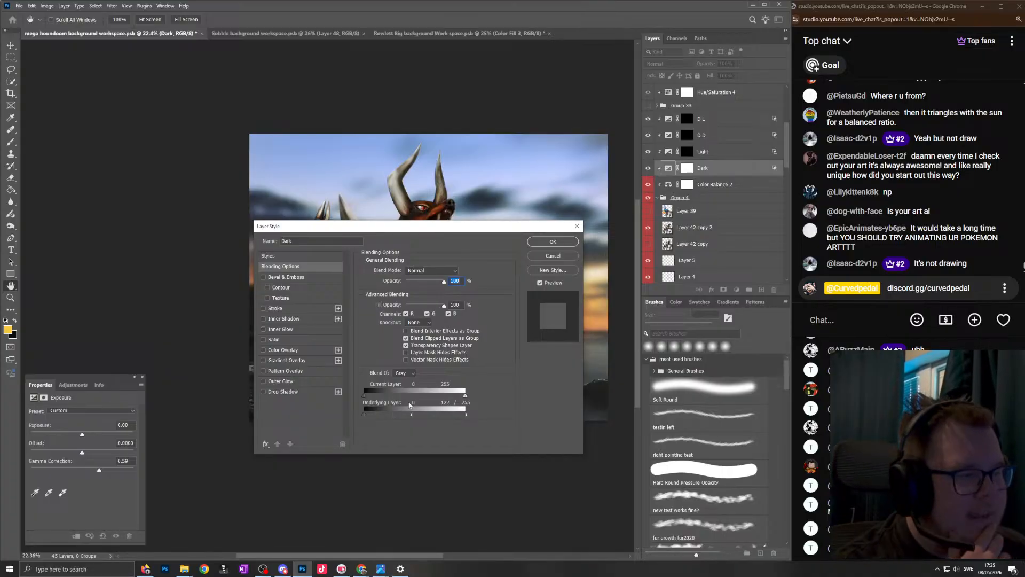
left_click_drag(466, 229, 679, 164)
left_click_drag(624, 350, 646, 349)
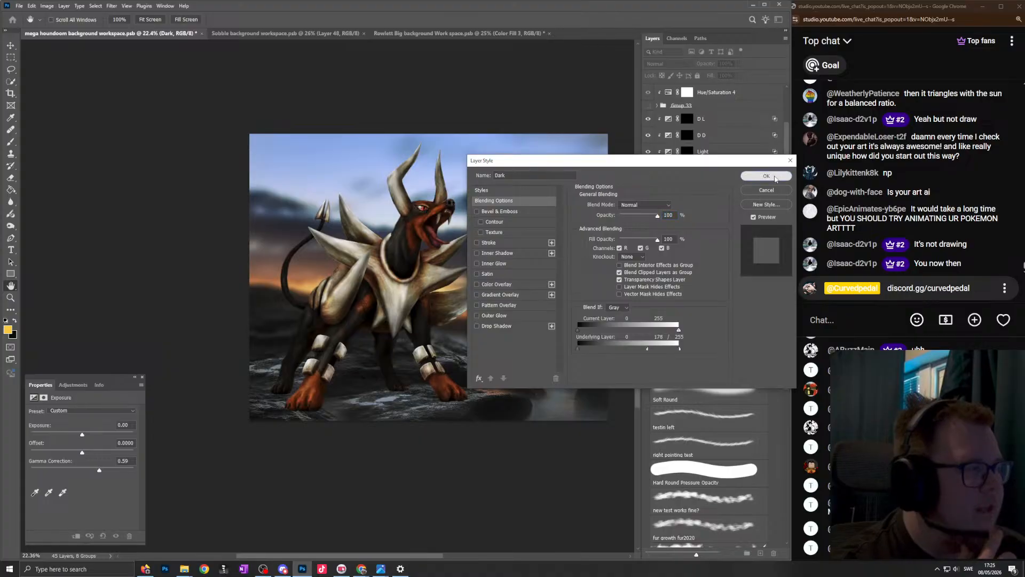
left_click(765, 175)
- Compare the Dark effect by inverting its mask to black and back to white, and set the gamma correction to 0.51
left_click(690, 171)
key("ctrl+i")
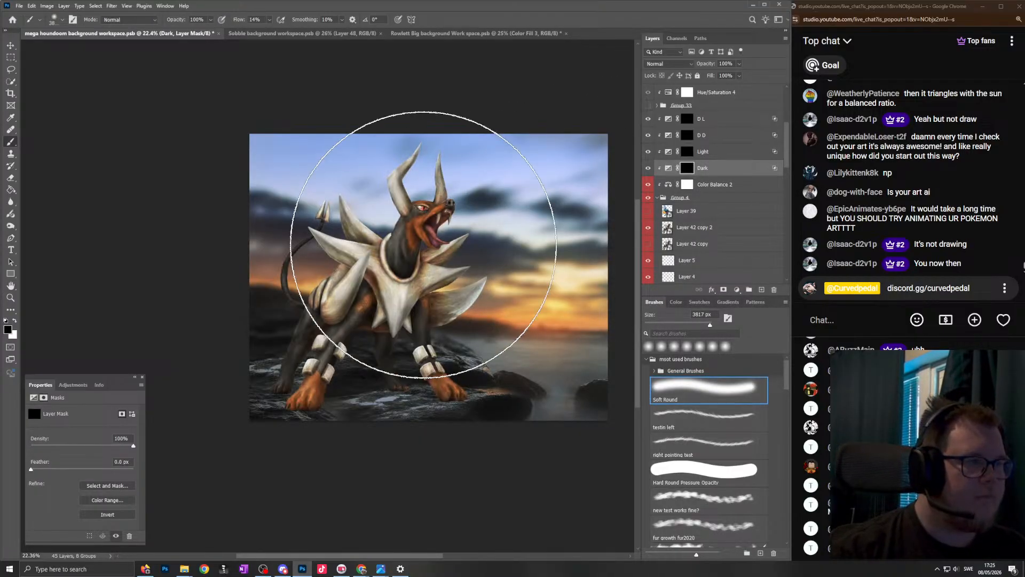
scroll(399, 253, "up", 2)
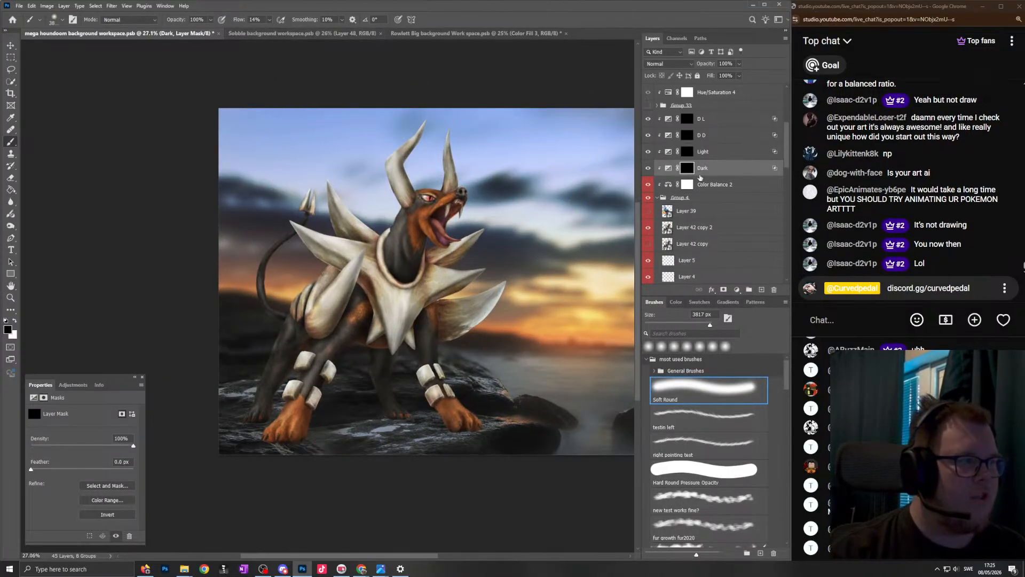
key("ctrl+i")
left_click(668, 169)
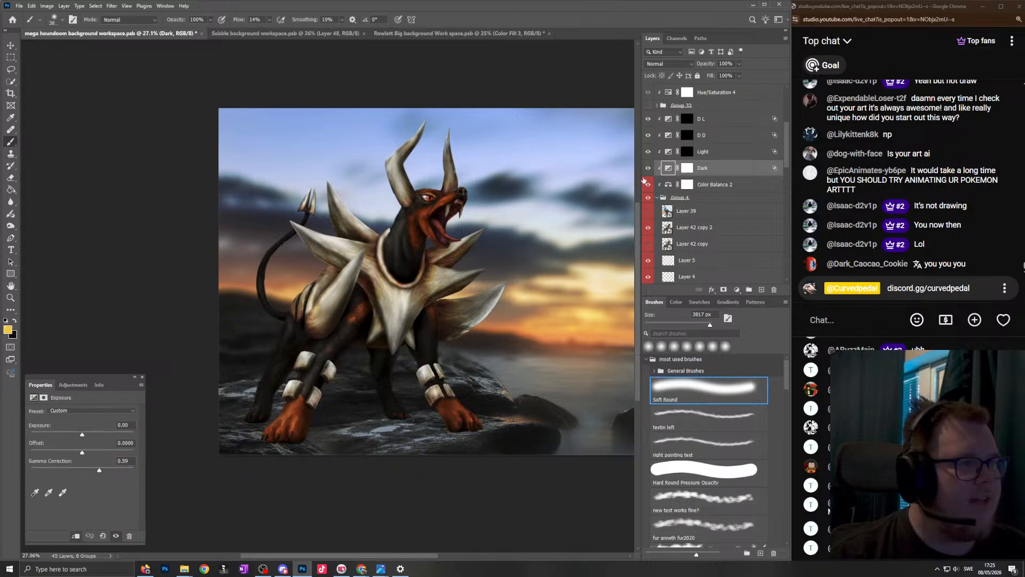
left_click_drag(101, 468, 104, 467)
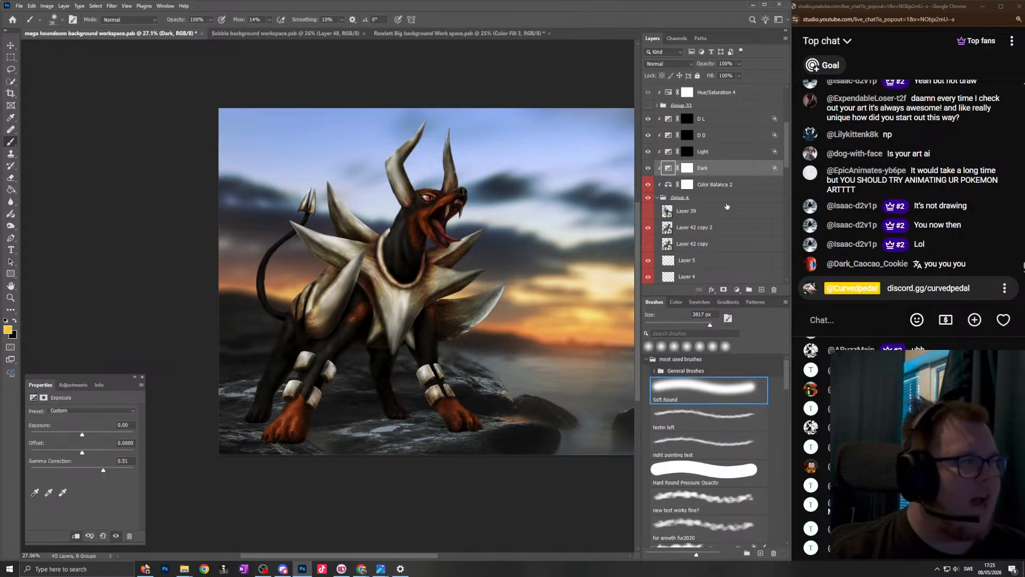
- Paint black on the Dark mask with a large soft round brush to lighten both of Houndoom's horns
left_click(687, 168)
key("d")
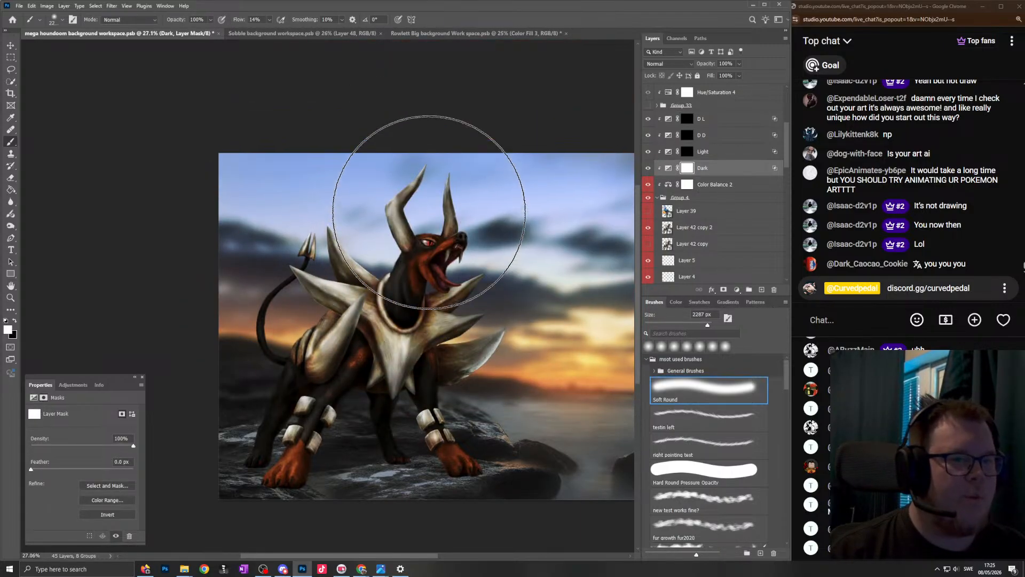
scroll(459, 214, "up", 2)
scroll(443, 235, "up", 2)
scroll(406, 171, "up", 2)
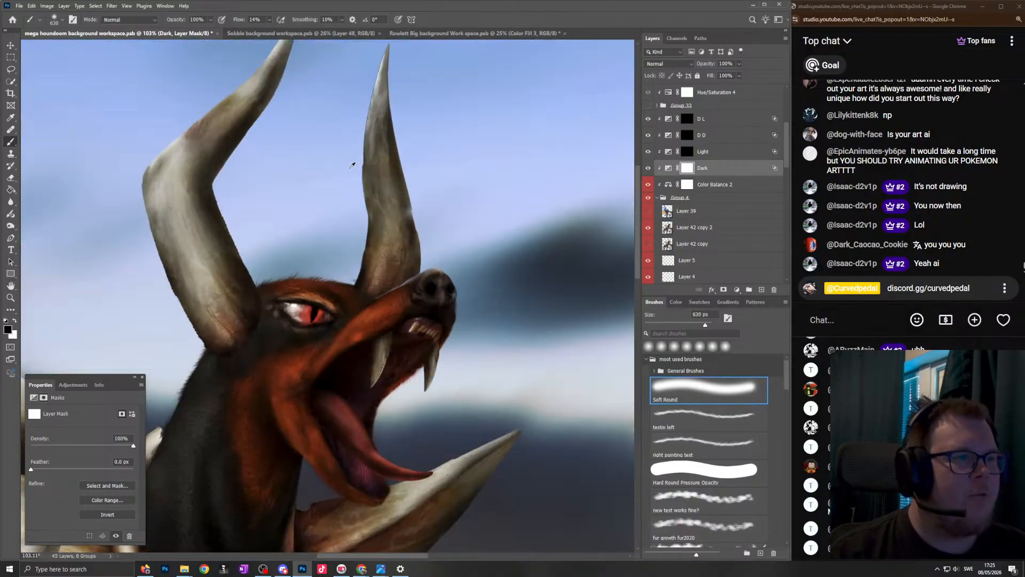
scroll(377, 160, "down", 2)
scroll(434, 297, "up", 3)
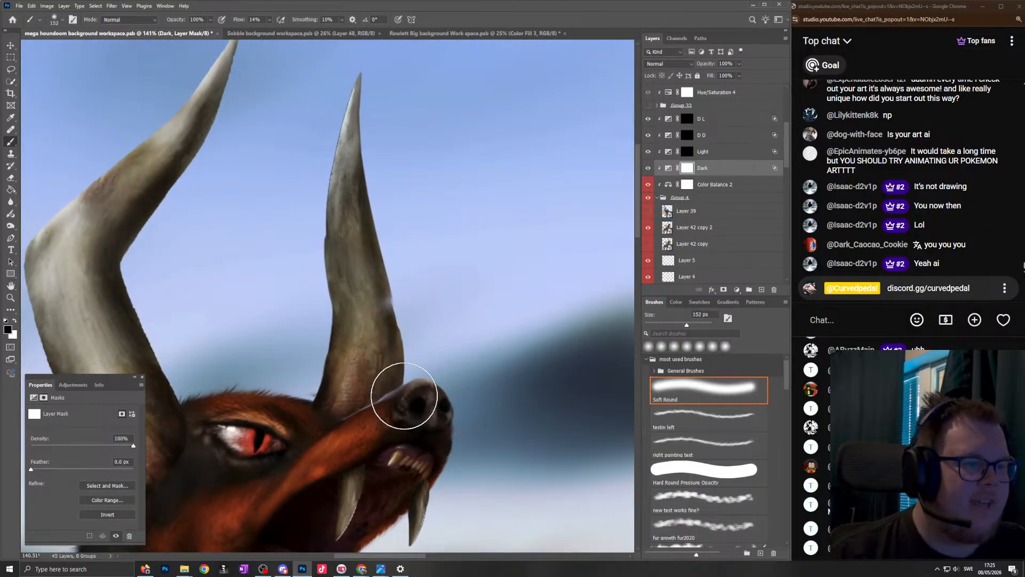
scroll(373, 293, "up", 5)
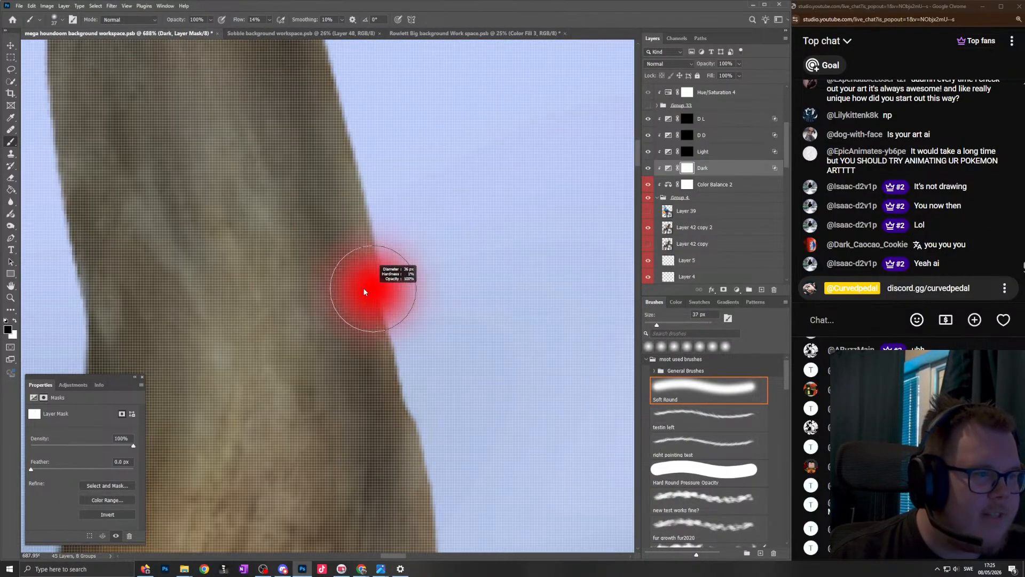
scroll(347, 329, "down", 6)
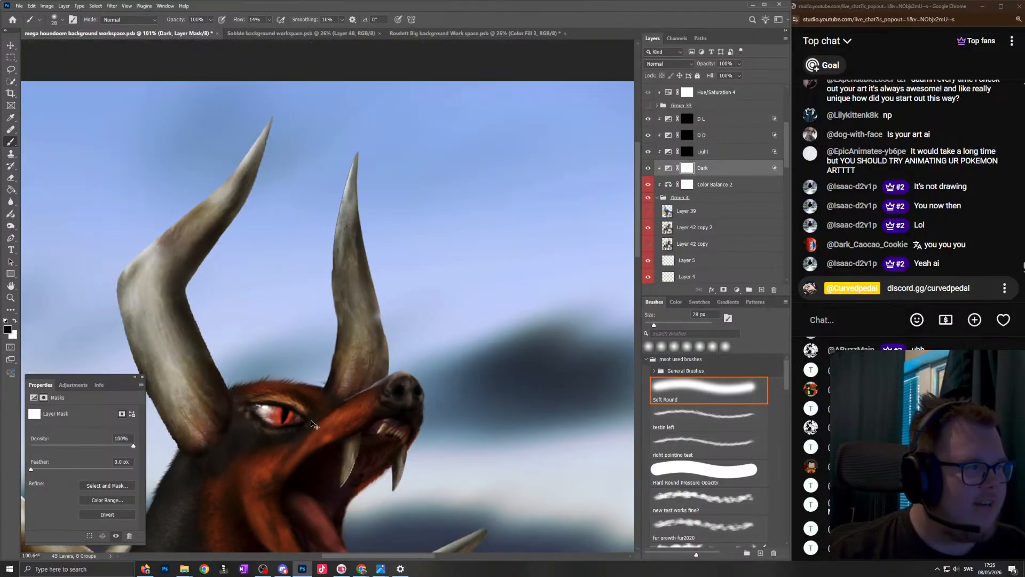
left_click_drag(397, 366, 435, 343)
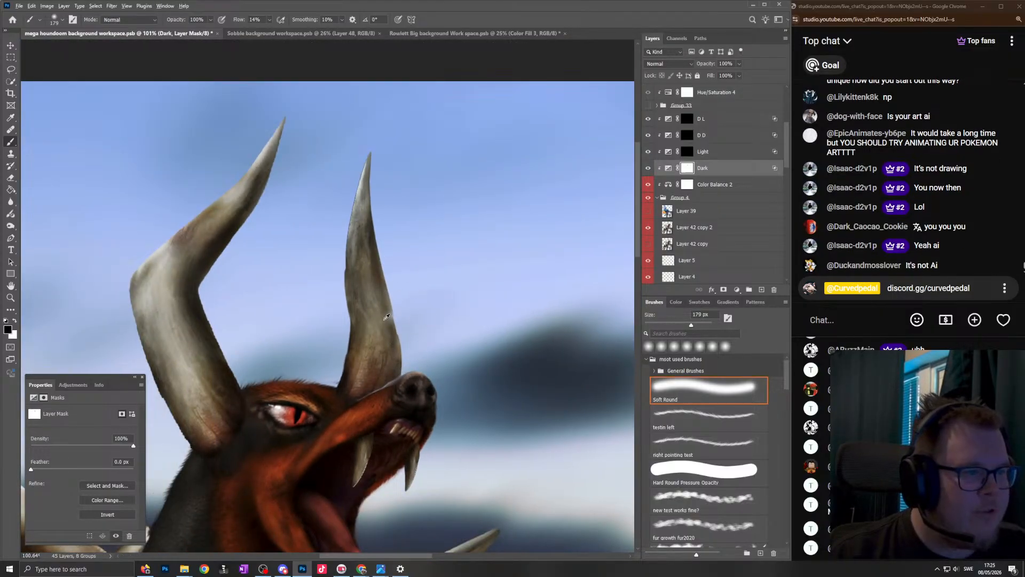
mouse_move(377, 217)
left_mouse_down()
mouse_move(383, 183)
mouse_move(396, 321)
mouse_move(381, 166)
left_mouse_up()
left_click_drag(342, 274, 184, 245)
mouse_move(224, 282)
left_mouse_down()
mouse_move(349, 274)
mouse_move(336, 274)
left_mouse_up()
mouse_move(399, 190)
left_mouse_down()
mouse_move(478, 35)
mouse_move(342, 259)
mouse_move(388, 468)
mouse_move(411, 469)
left_mouse_up()
mouse_move(374, 464)
left_mouse_down()
mouse_move(388, 450)
mouse_move(336, 332)
mouse_move(326, 265)
mouse_move(346, 257)
mouse_move(351, 223)
mouse_move(414, 117)
left_mouse_up()
scroll(407, 251, "down", 5)
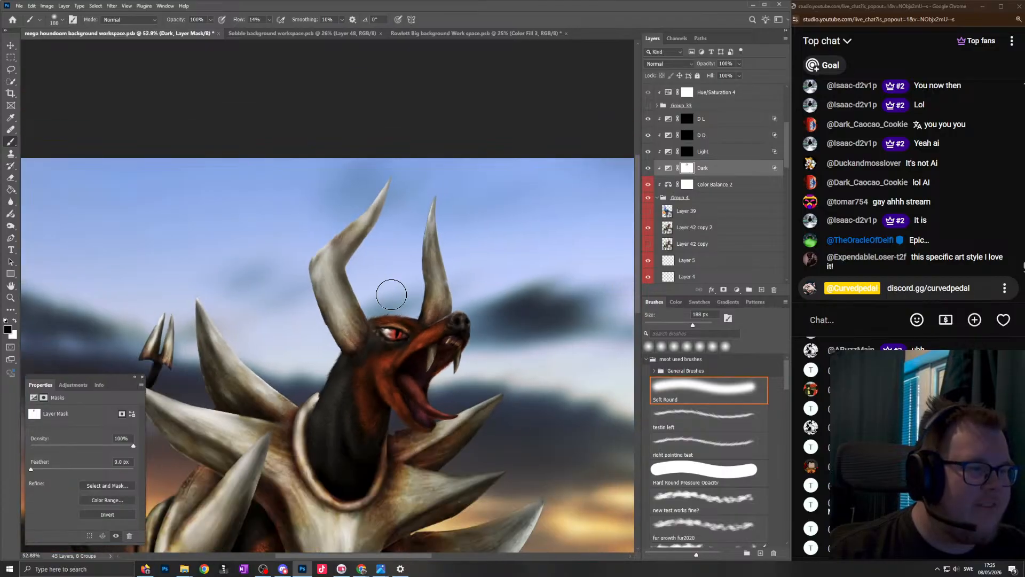
scroll(363, 337, "up", 2)
mouse_move(390, 148)
left_mouse_down()
mouse_move(300, 243)
mouse_move(314, 331)
mouse_move(315, 258)
left_mouse_up()
scroll(316, 259, "down", 4)
- Mask out the darkening along the upper edge of the snout with a fine soft round brush
scroll(426, 257, "up", 6)
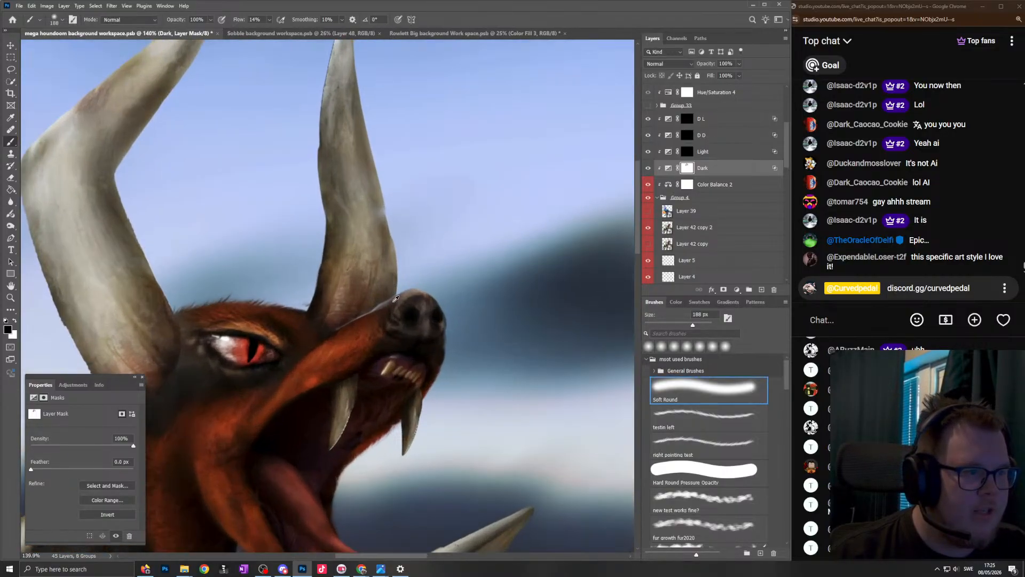
scroll(357, 312, "up", 7)
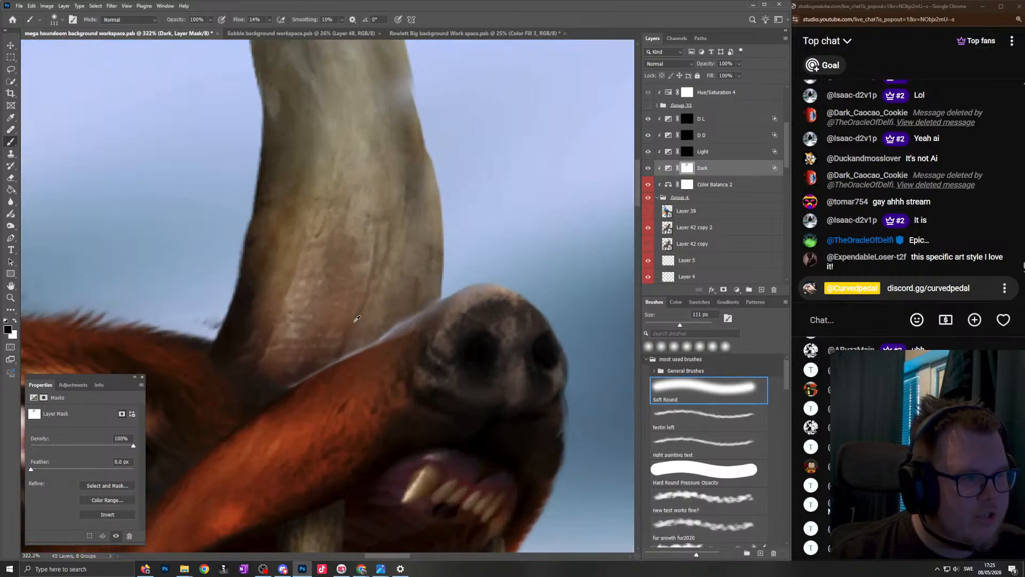
left_click_drag(439, 331, 246, 431)
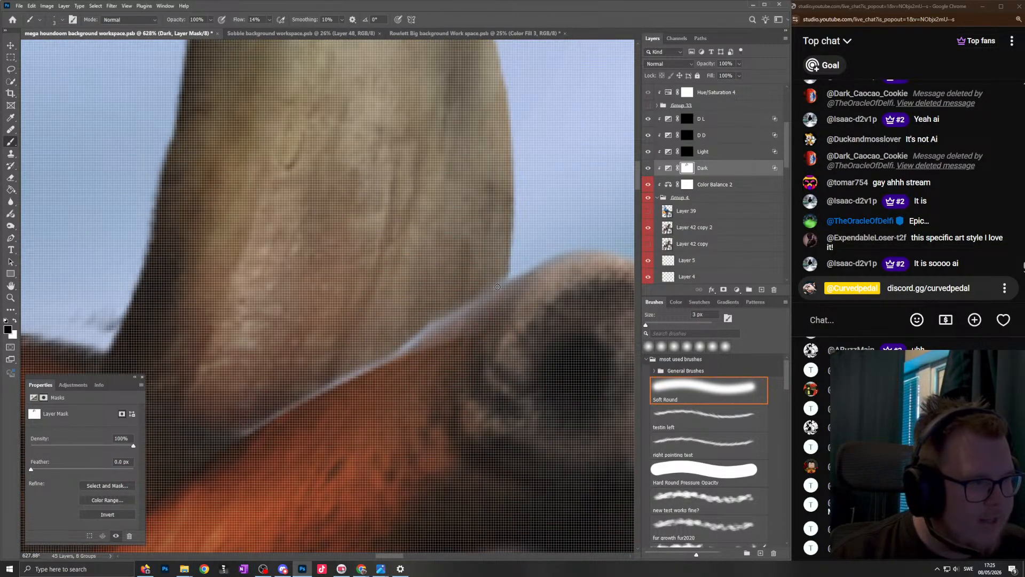
scroll(496, 289, "down", 6)
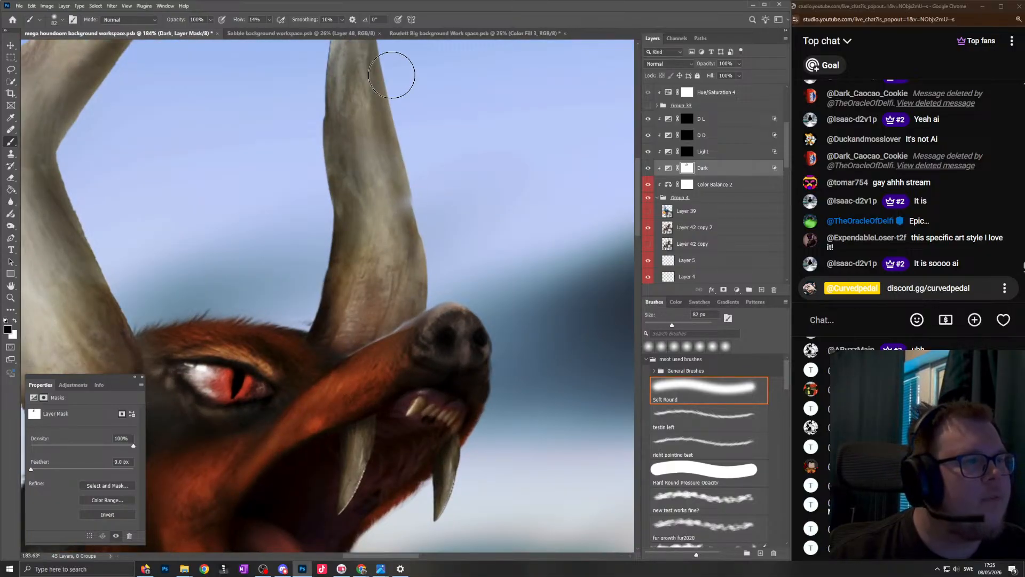
- Paint black on the Dark mask over the brow, muzzle and mouth to lighten Houndoom's face
scroll(394, 80, "down", 5)
scroll(362, 223, "up", 4)
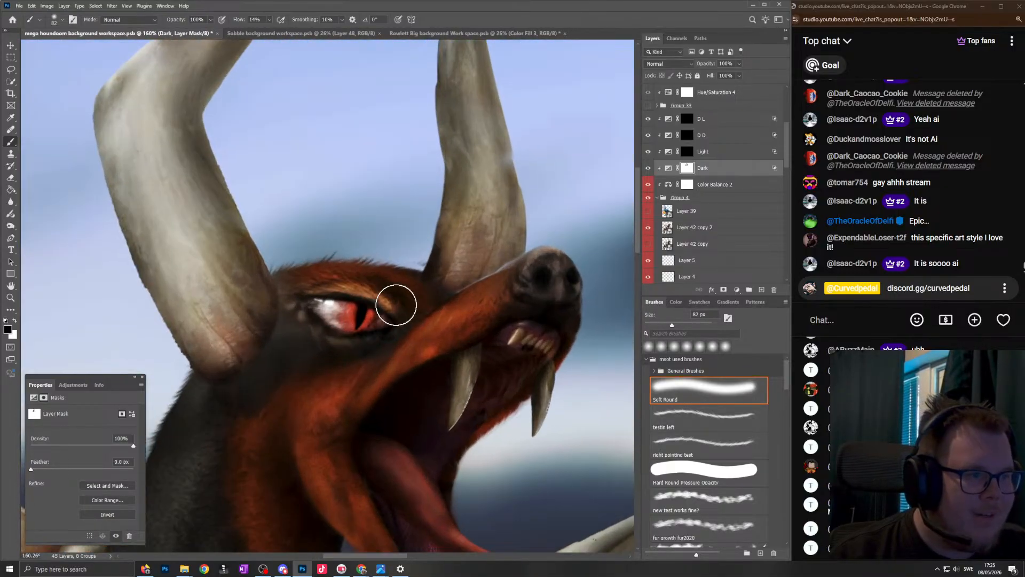
scroll(437, 342, "down", 3)
scroll(405, 421, "up", 4)
mouse_move(416, 357)
left_mouse_down()
mouse_move(459, 323)
mouse_move(512, 307)
mouse_move(488, 327)
left_mouse_up()
mouse_move(406, 303)
left_mouse_down()
mouse_move(385, 338)
mouse_move(389, 298)
mouse_move(423, 229)
mouse_move(548, 255)
mouse_move(536, 255)
left_mouse_up()
left_click_drag(514, 150, 264, 296)
scroll(254, 350, "down", 3)
scroll(251, 382, "up", 4)
left_click_drag(456, 394, 444, 394)
mouse_move(503, 430)
left_mouse_down()
mouse_move(322, 299)
mouse_move(295, 247)
mouse_move(360, 360)
mouse_move(494, 421)
mouse_move(508, 391)
mouse_move(405, 293)
left_mouse_up()
mouse_move(485, 381)
left_mouse_down()
mouse_move(358, 376)
mouse_move(400, 390)
mouse_move(348, 359)
mouse_move(274, 286)
left_mouse_up()
- Examine the masked lighting on the head, horns and collar spikes at different magnifications
scroll(470, 354, "down", 7)
scroll(480, 323, "up", 6)
scroll(344, 361, "down", 5)
scroll(424, 305, "down", 3)
scroll(401, 253, "down", 3)
scroll(426, 256, "up", 3)
scroll(426, 255, "down", 1)
scroll(413, 254, "up", 1)
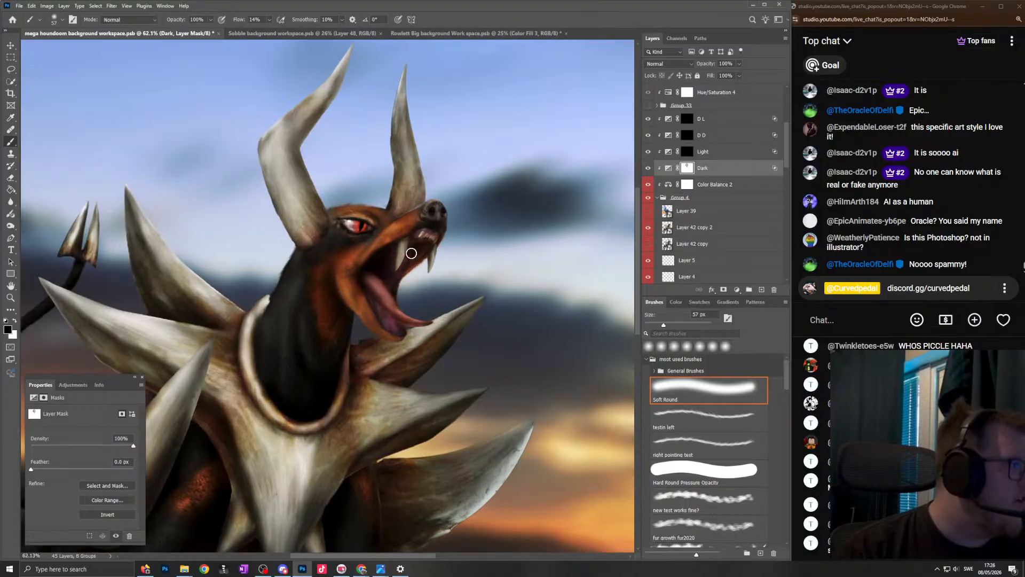
- Undo the last mask stroke around the mouth and reduce the soft brush size
scroll(382, 289, "up", 5)
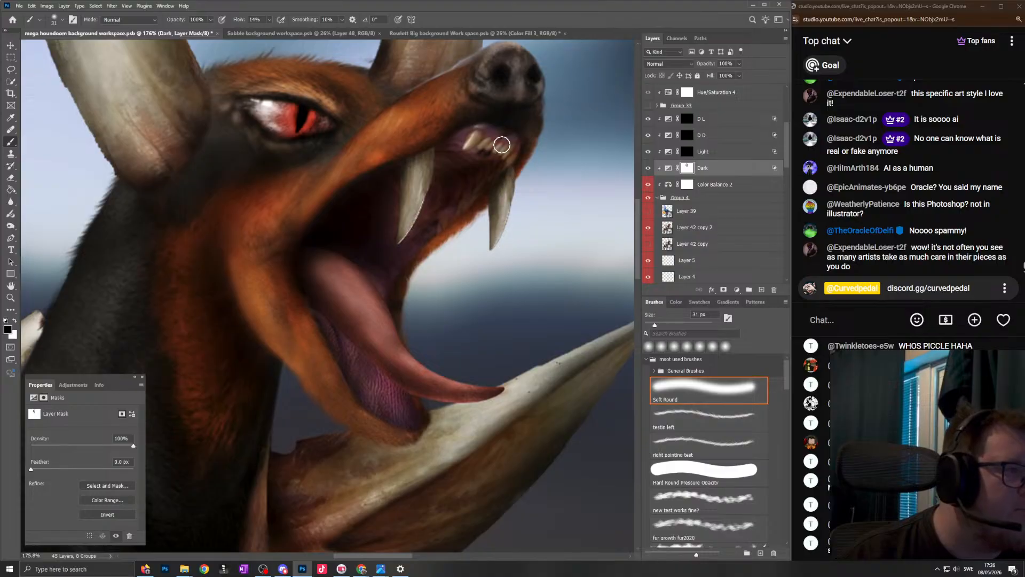
key("ctrl+z")
key("bracketleft")
key("bracketleft")
key("bracketleft")
key("bracketleft")
key("bracketleft")
scroll(337, 296, "down", 10)
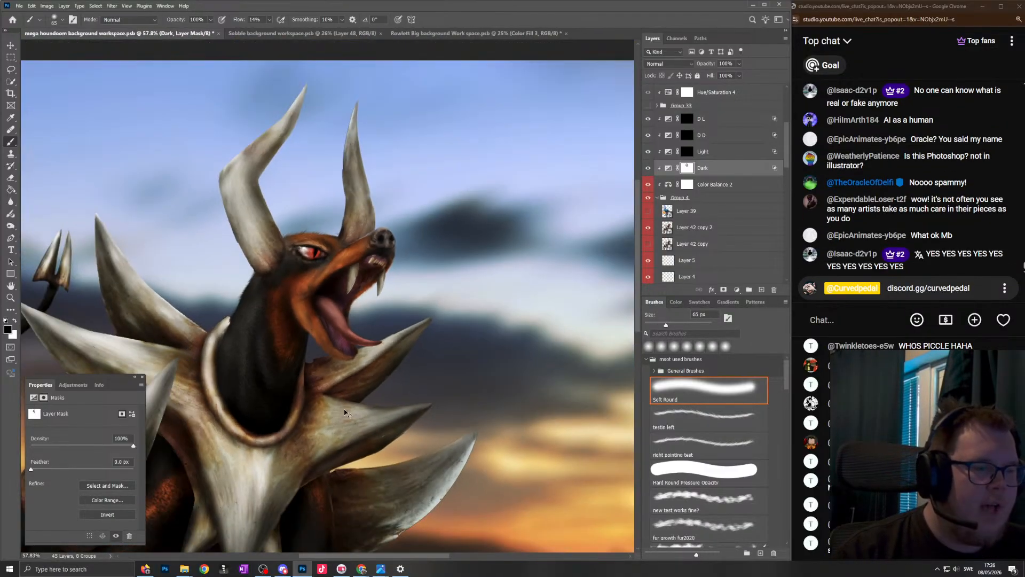
- Paint black on the Dark mask with a soft brush of about 68 px to lighten the collar spike beneath the jaw
scroll(433, 389, "up", 8)
scroll(340, 388, "up", 2)
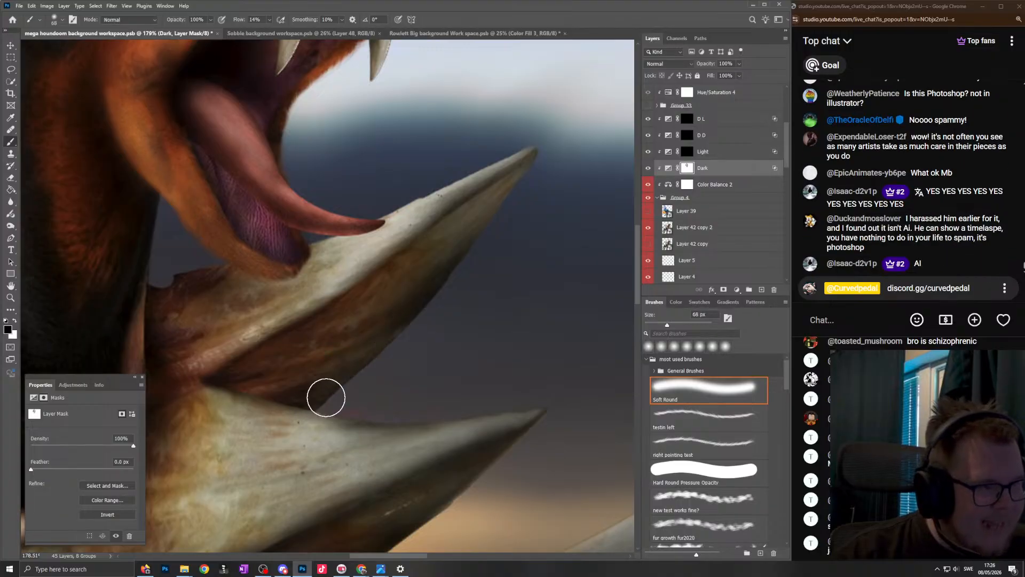
left_click_drag(389, 280, 442, 281)
mouse_move(304, 366)
left_mouse_down()
mouse_move(277, 368)
mouse_move(271, 404)
left_mouse_up()
scroll(421, 312, "down", 4)
scroll(412, 314, "down", 5)
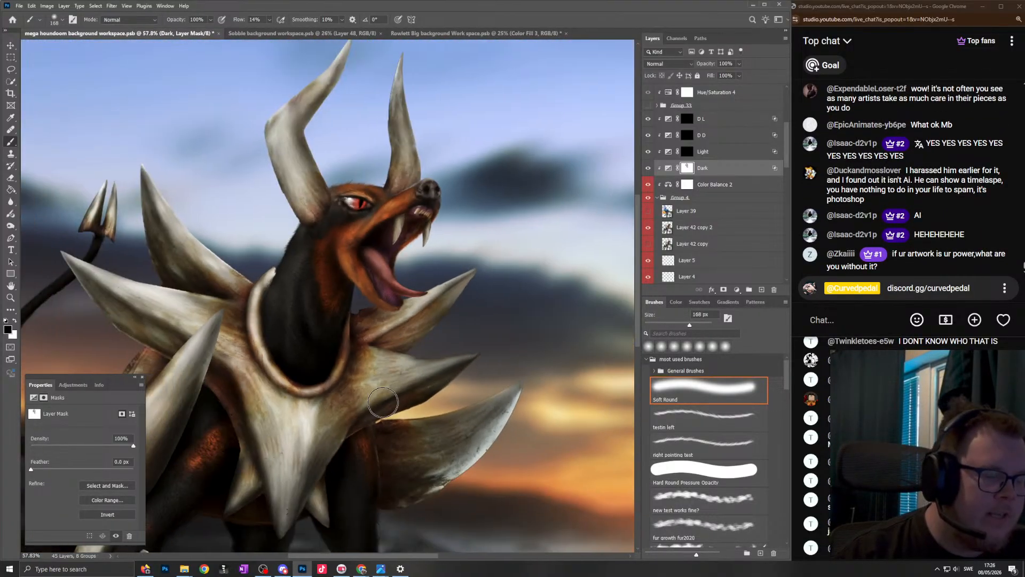
- Lighten the middle collar spike facing the sunset by painting black on the Dark mask with a 135 px soft brush
scroll(270, 302, "up", 3)
scroll(439, 270, "up", 10)
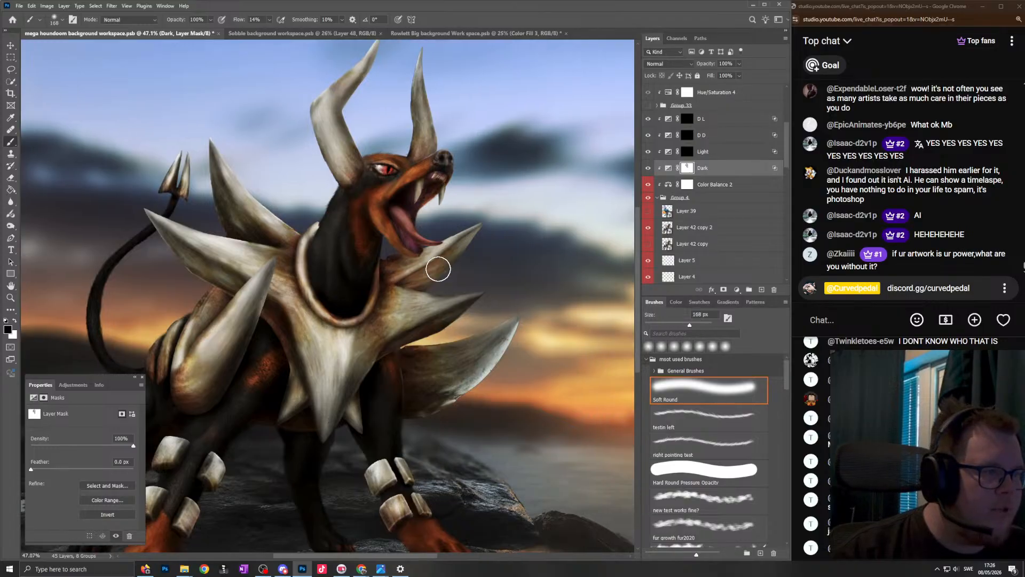
scroll(321, 247, "down", 8)
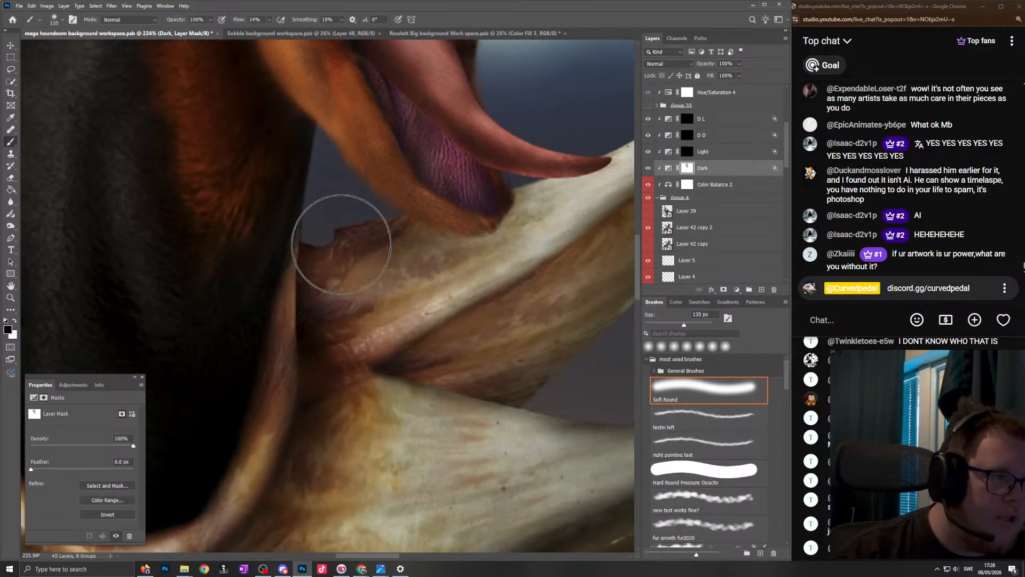
scroll(406, 392, "up", 3)
scroll(406, 393, "up", 2)
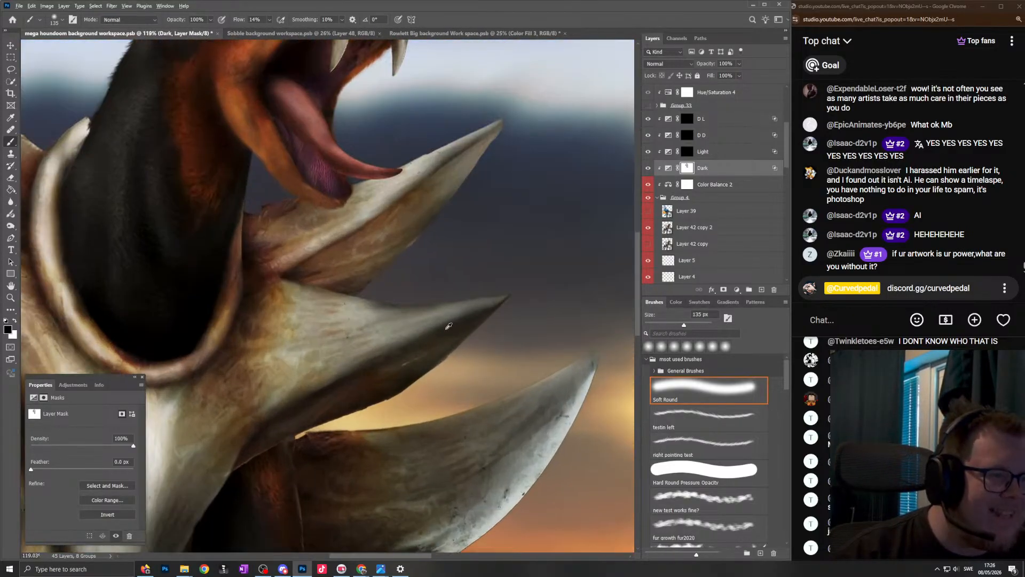
mouse_move(281, 315)
left_mouse_down()
mouse_move(249, 310)
mouse_move(237, 292)
mouse_move(216, 374)
mouse_move(309, 391)
mouse_move(221, 439)
left_mouse_up()
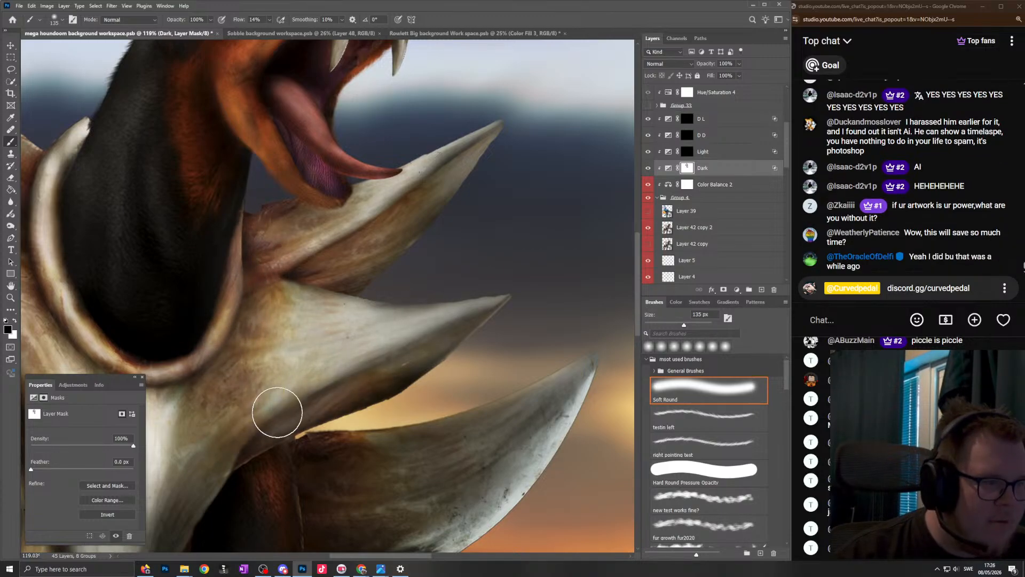
- Examine the lightened collar spikes against the sunset at different magnifications
scroll(496, 283, "down", 5)
left_click_drag(505, 256, 480, 282)
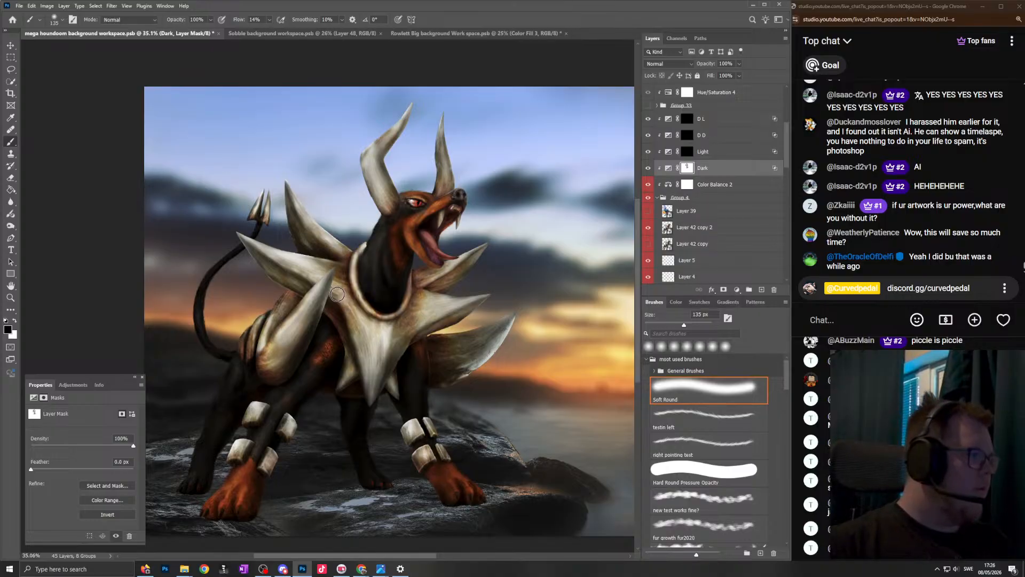
scroll(331, 295, "up", 2)
scroll(385, 261, "up", 2)
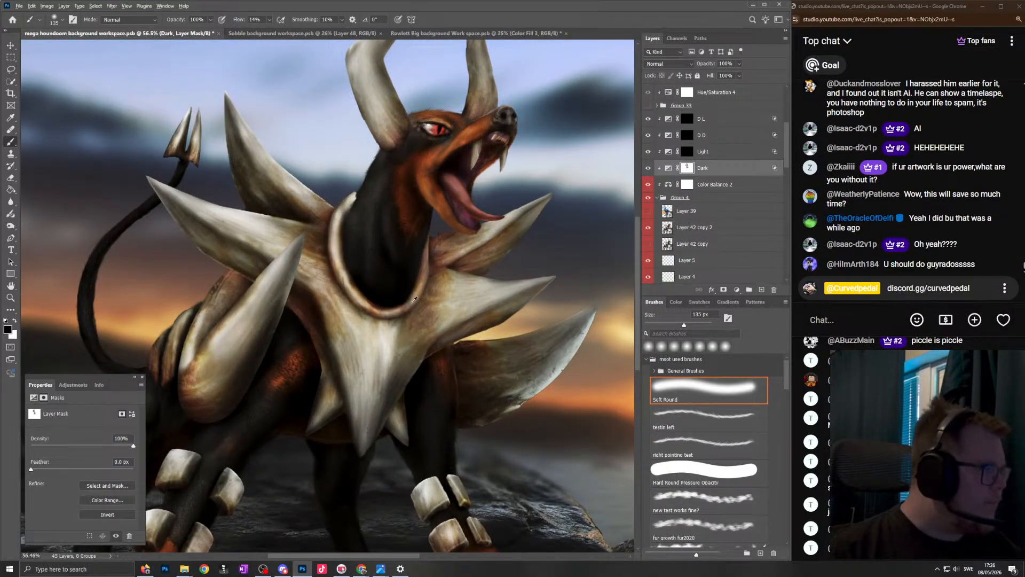
scroll(432, 291, "down", 1)
scroll(436, 281, "up", 1)
scroll(435, 279, "down", 2)
scroll(446, 279, "up", 2)
scroll(457, 279, "down", 2)
scroll(471, 279, "up", 1)
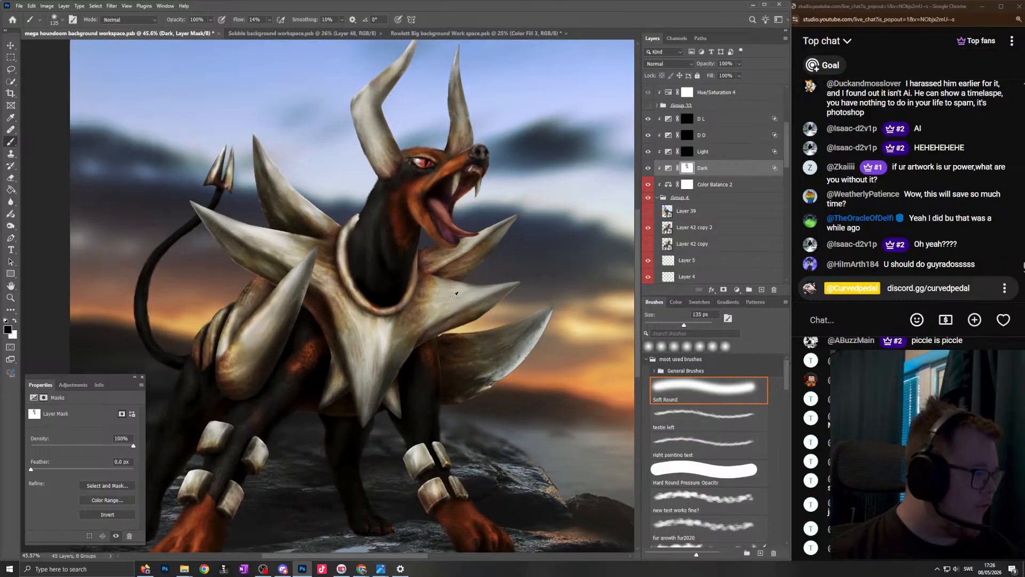
scroll(470, 297, "up", 2)
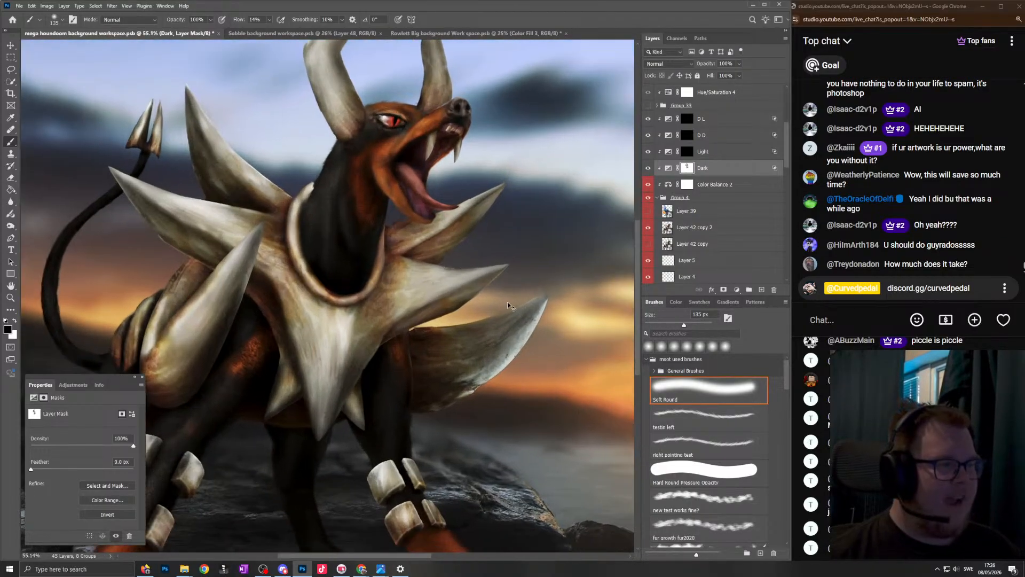
- Lighten the lowest sunset-facing collar spike by painting black on the Dark mask with a 105 px soft brush, enlarged to 261 px
scroll(512, 288, "up", 2)
key("bracketleft")
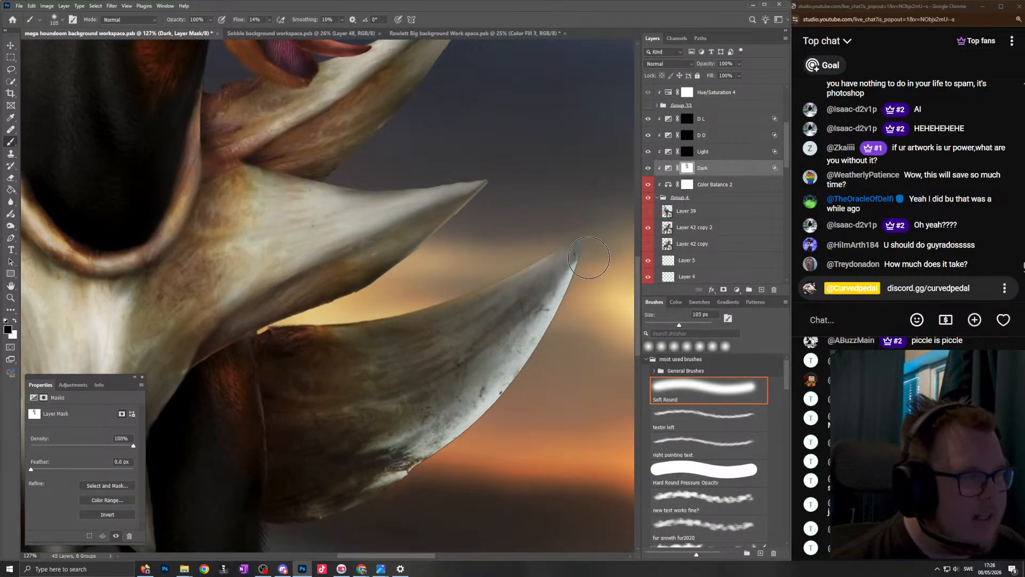
mouse_move(569, 255)
left_mouse_down()
mouse_move(489, 288)
mouse_move(473, 306)
mouse_move(522, 297)
mouse_move(474, 312)
mouse_move(394, 309)
left_mouse_up()
mouse_move(582, 267)
left_mouse_down()
mouse_move(501, 377)
mouse_move(311, 507)
mouse_move(298, 504)
mouse_move(424, 455)
left_mouse_up()
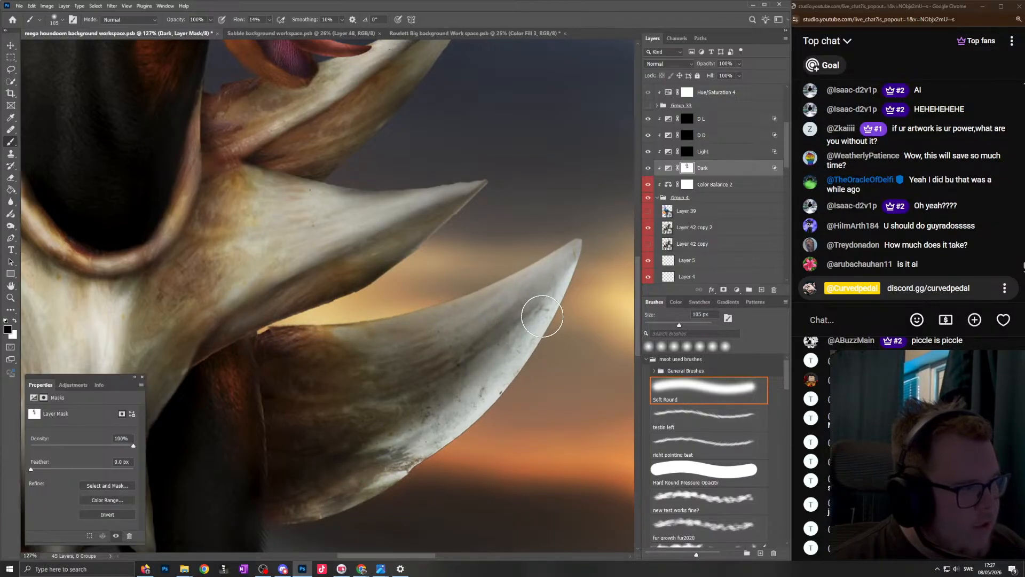
mouse_move(259, 353)
left_mouse_down()
mouse_move(263, 415)
mouse_move(416, 368)
left_mouse_up()
left_click_drag(552, 261, 584, 266)
mouse_move(555, 273)
left_mouse_down()
mouse_move(404, 438)
mouse_move(352, 448)
left_mouse_up()
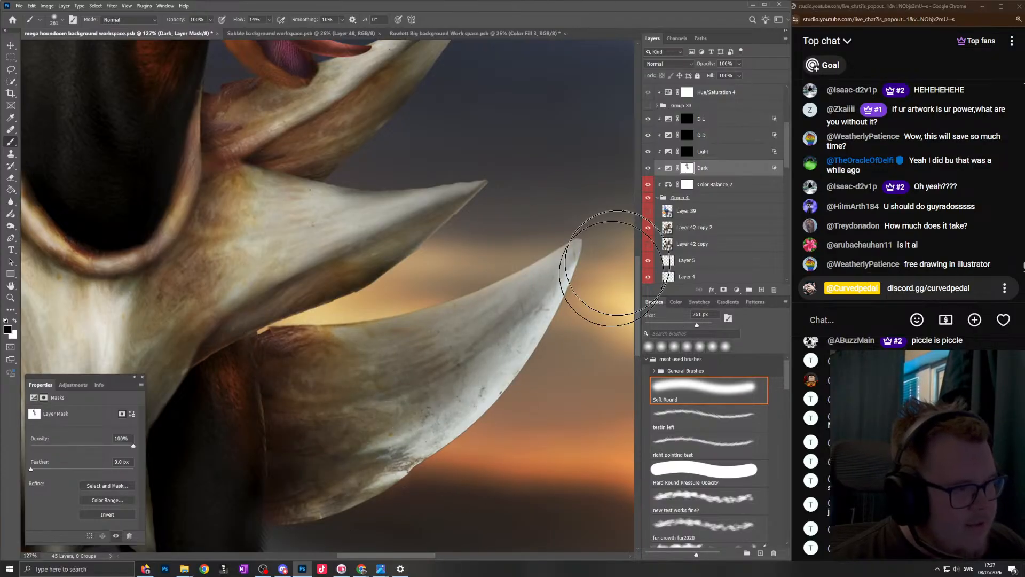
- Touch up the middle sunset-facing collar spike on the Dark mask with a 113 px soft brush and compare it with its neighbours
scroll(519, 217, "down", 4)
scroll(473, 297, "up", 3)
scroll(471, 299, "up", 3)
left_click_drag(507, 246, 450, 269)
left_click_drag(311, 334, 278, 338)
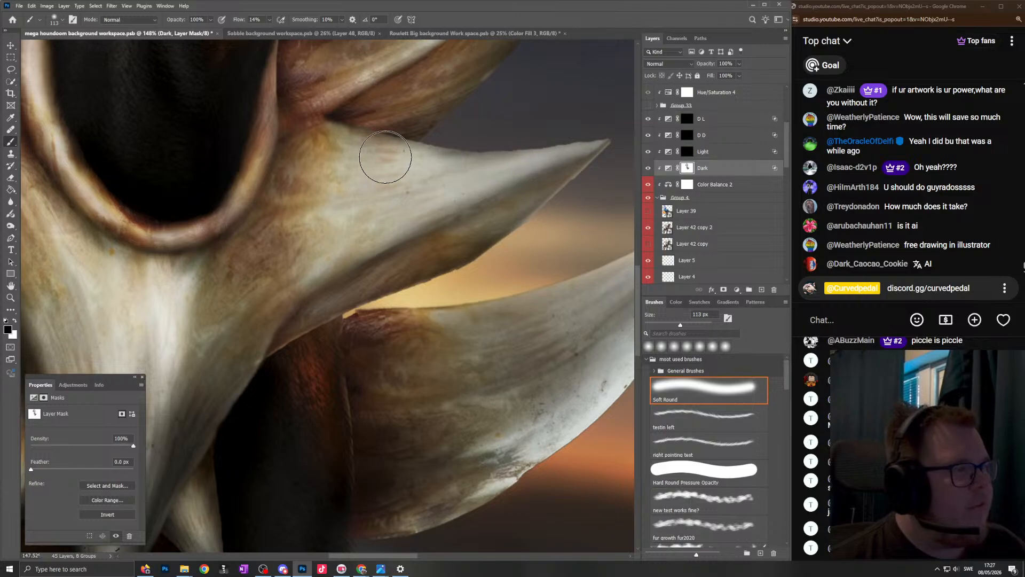
scroll(409, 157, "down", 5)
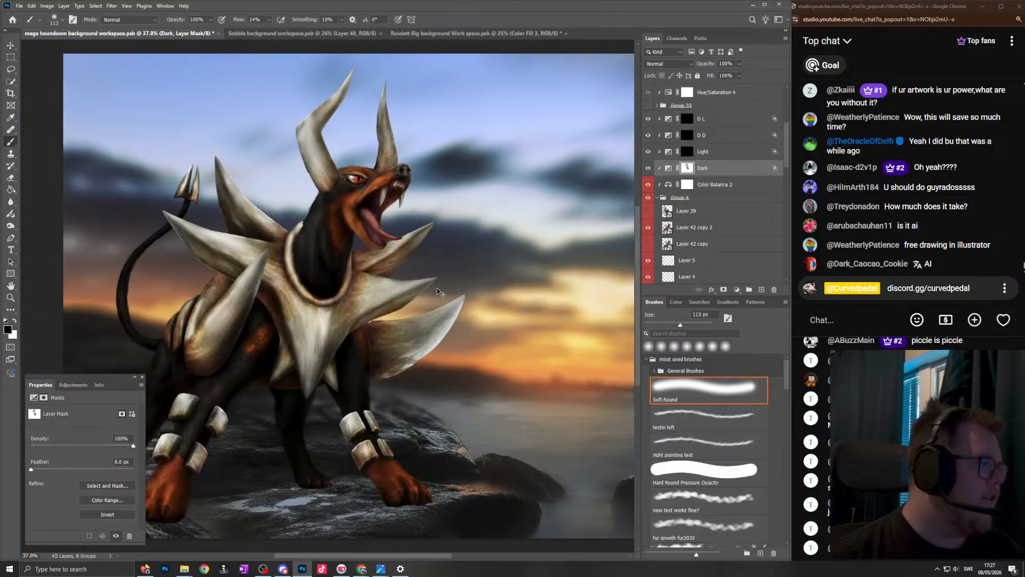
scroll(437, 291, "up", 6)
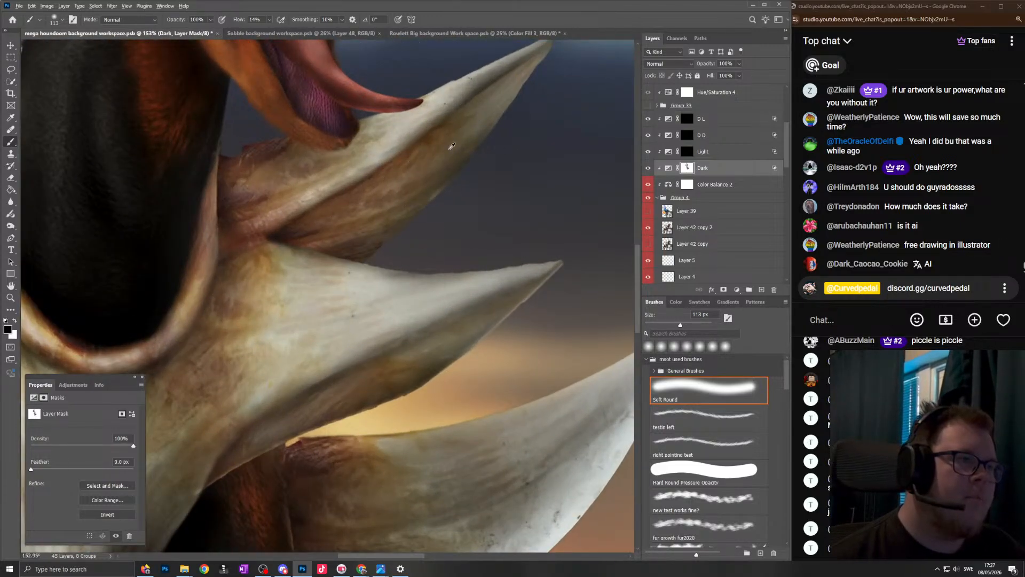
scroll(451, 145, "down", 5)
scroll(474, 103, "up", 6)
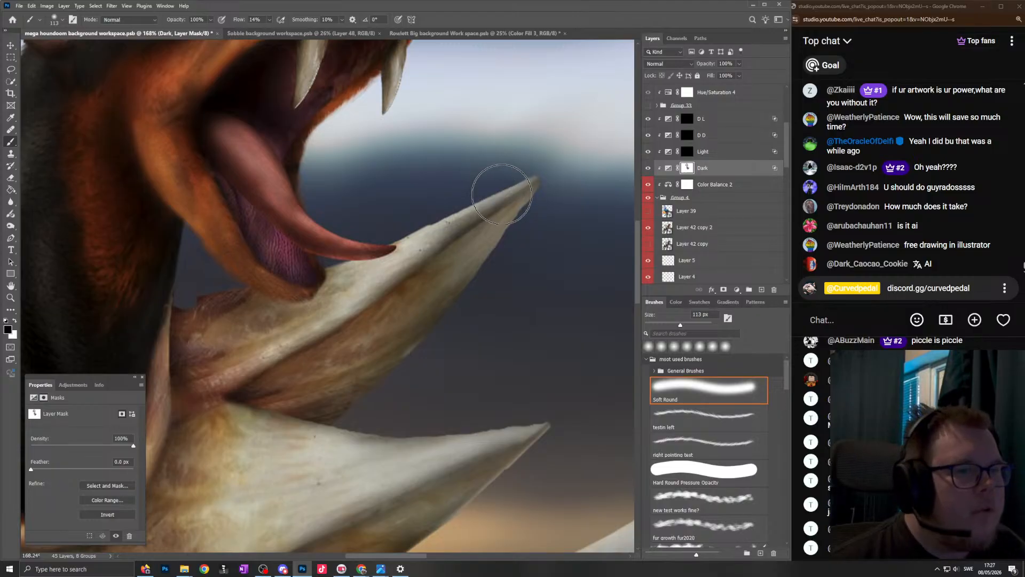
scroll(451, 327, "down", 5)
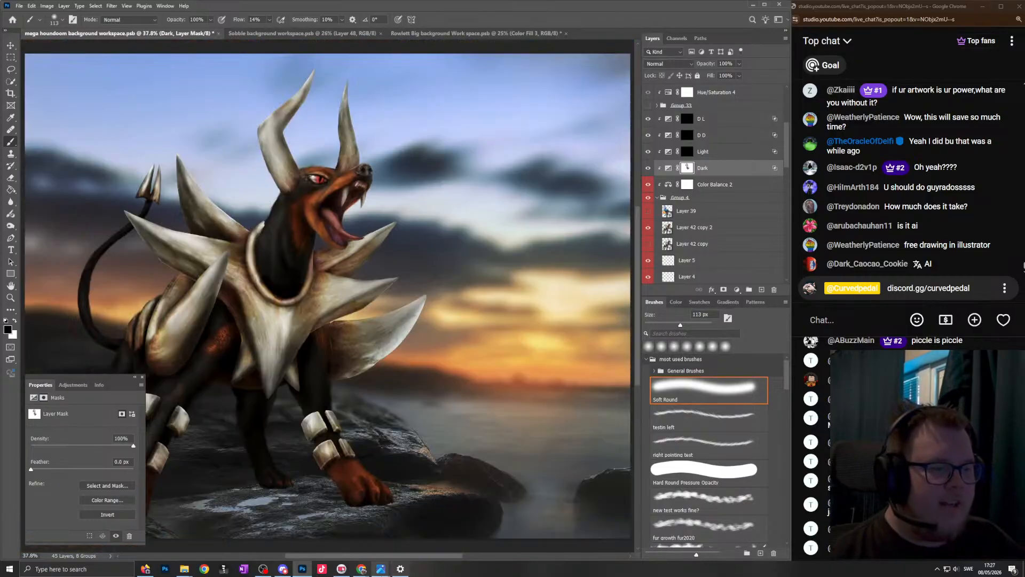
- Switch to the image viewer and show viewers the channel's subscriber-count screenshot at different magnifications
mouse_move(380, 571)
left_click(508, 520)
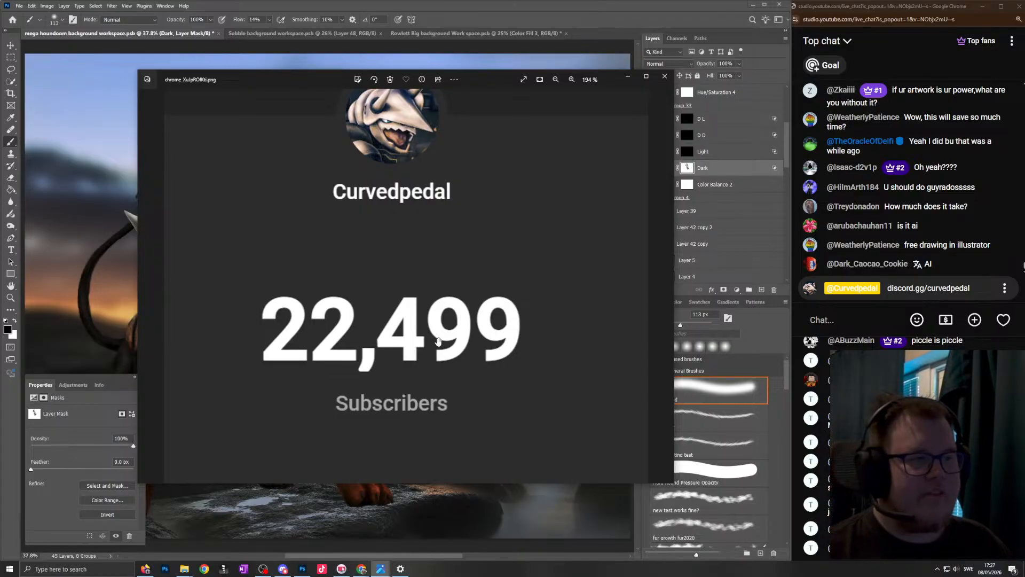
scroll(437, 340, "up", 5)
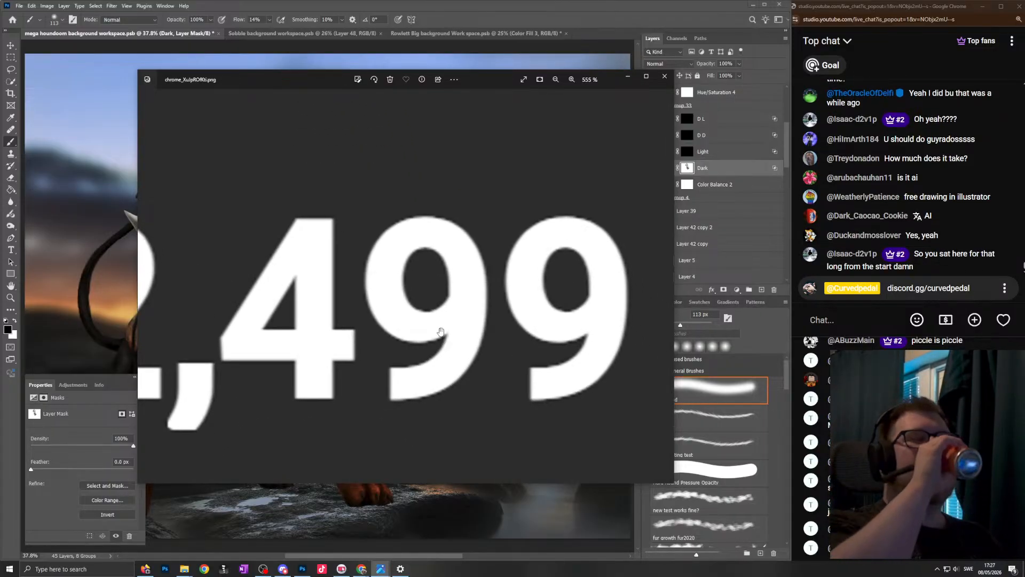
scroll(430, 333, "down", 5)
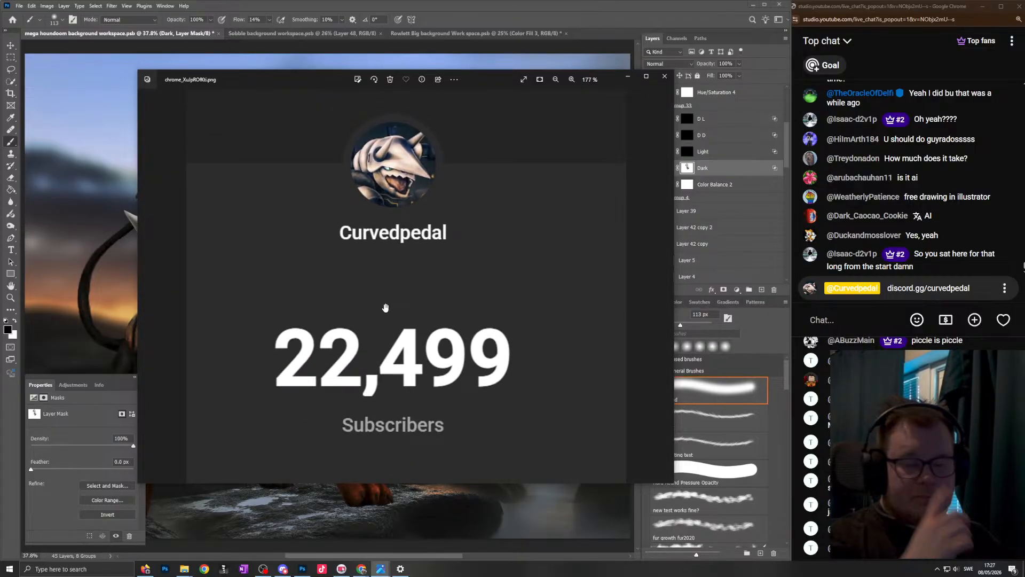
left_click_drag(347, 354, 359, 338)
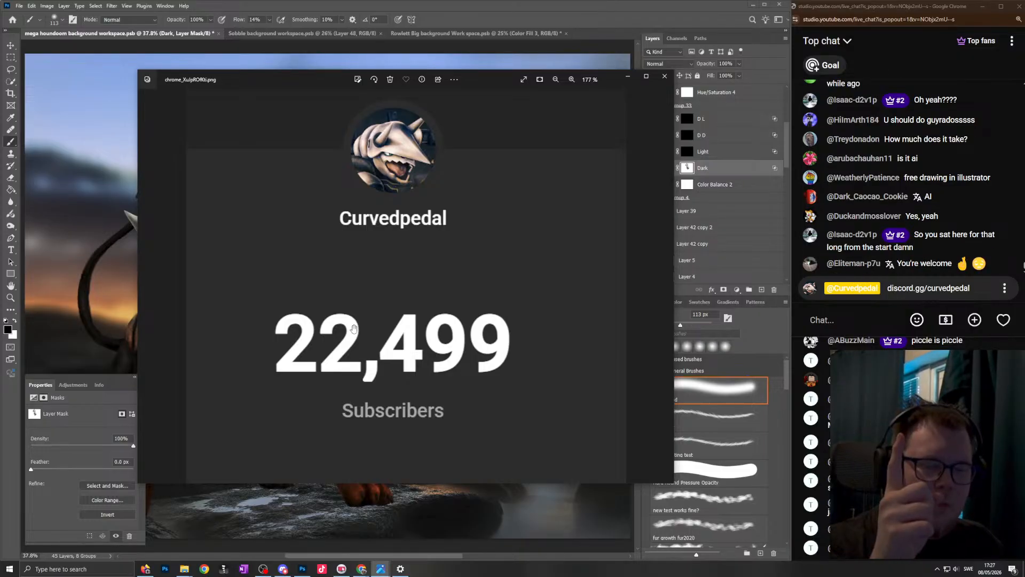
scroll(362, 313, "up", 3)
scroll(350, 253, "down", 6)
scroll(354, 255, "up", 4)
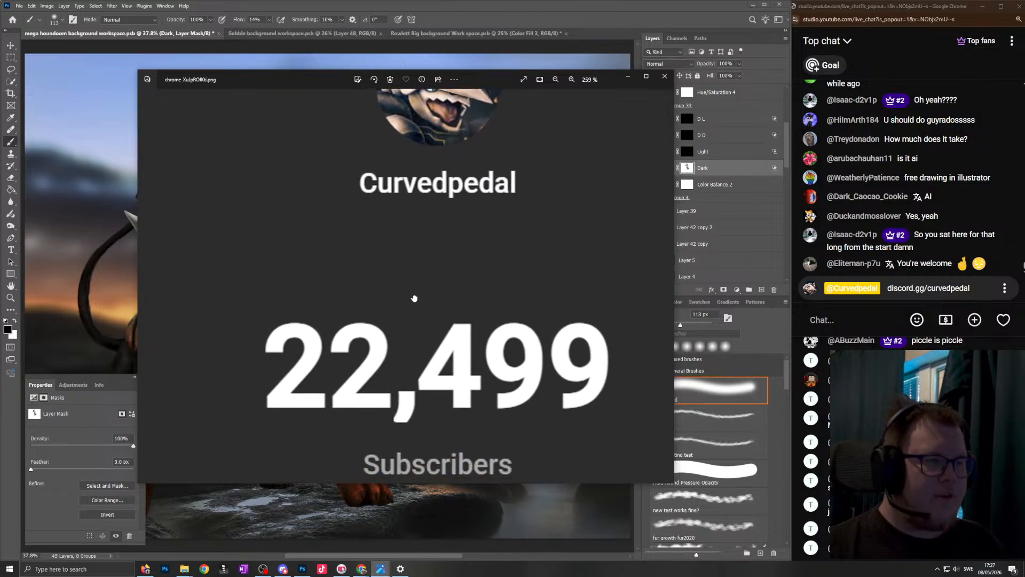
scroll(384, 300, "down", 2)
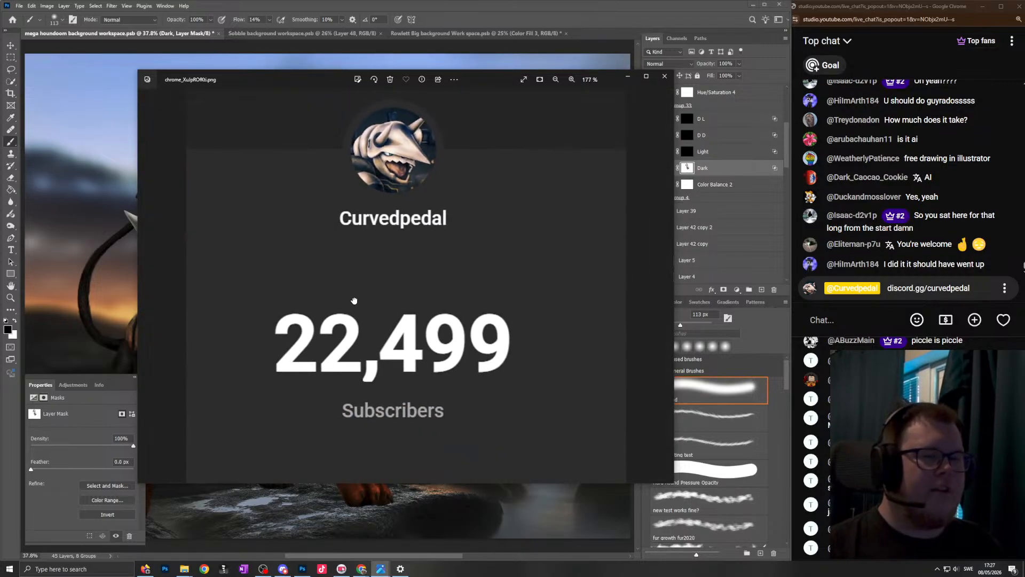
- Bring up the stream's activity feed over the image and read through the recent subscriptions and superchats
left_click_drag(0, 80, 429, 153)
left_click(443, 235)
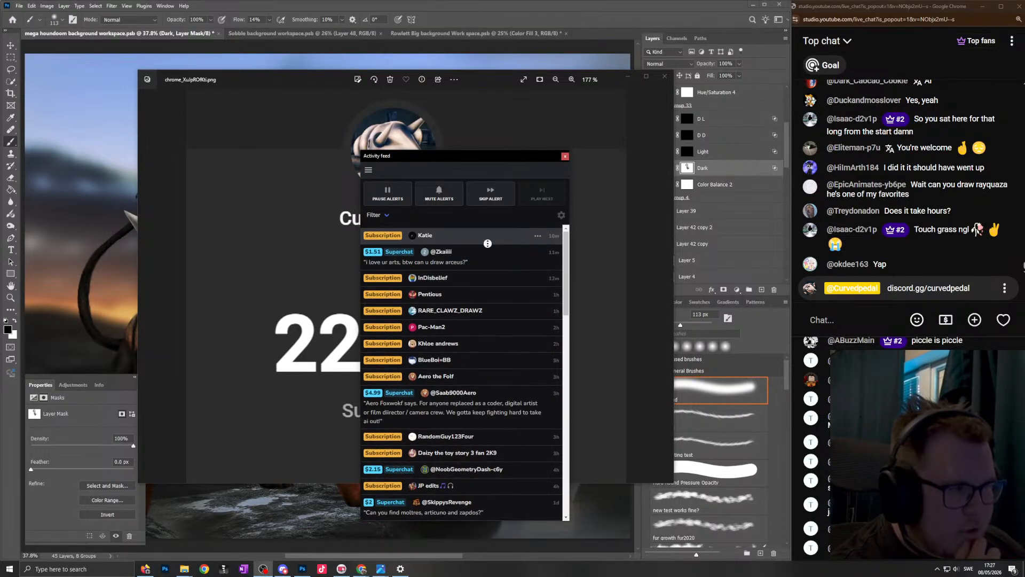
scroll(484, 251, "down", 1)
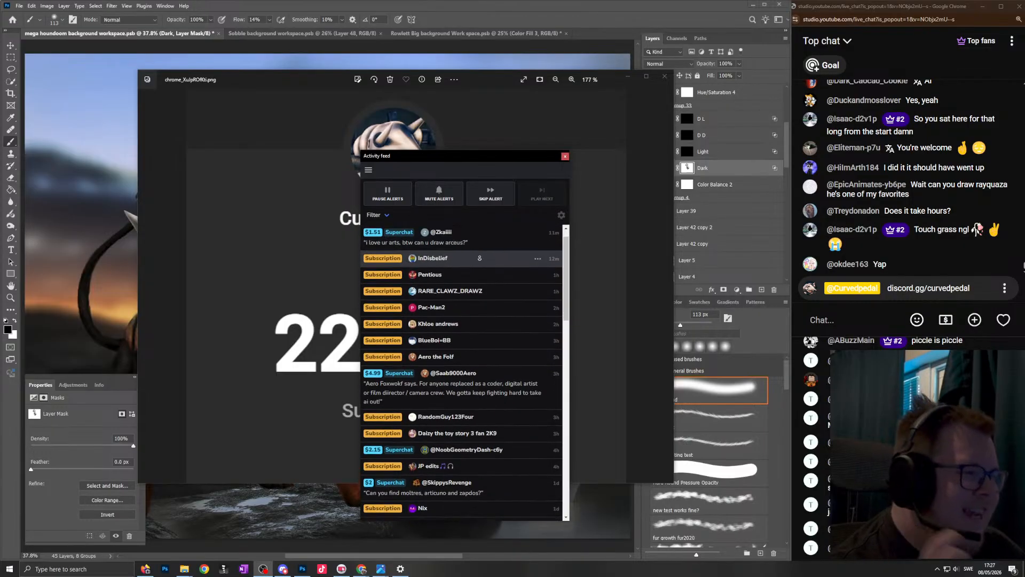
scroll(483, 265, "down", 1)
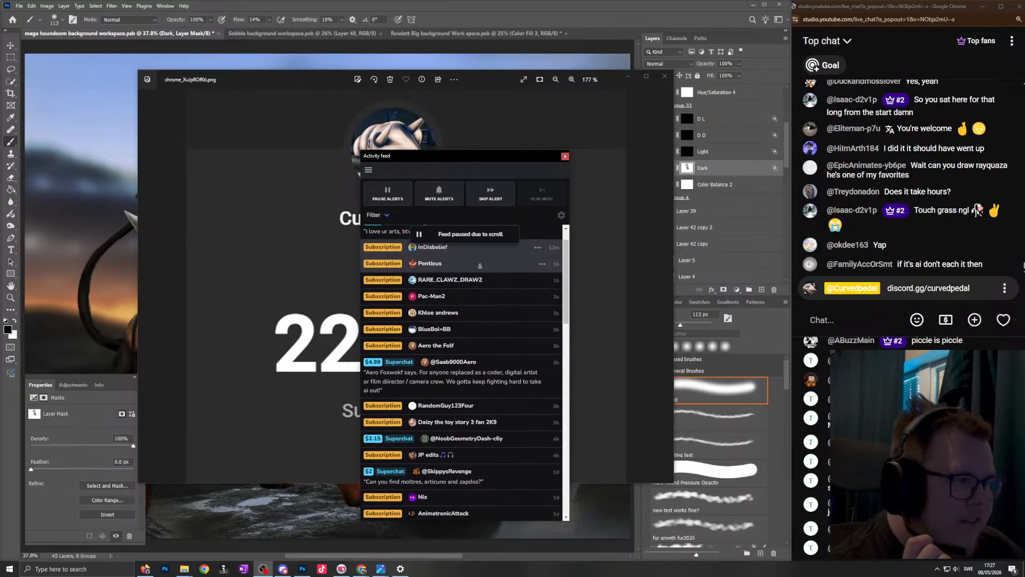
scroll(486, 269, "down", 1)
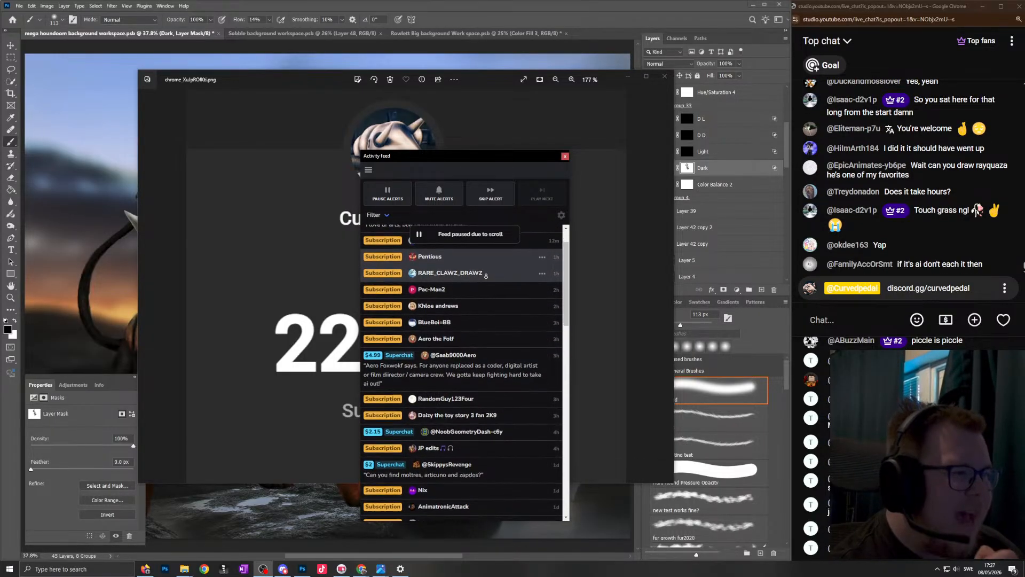
scroll(485, 275, "down", 1)
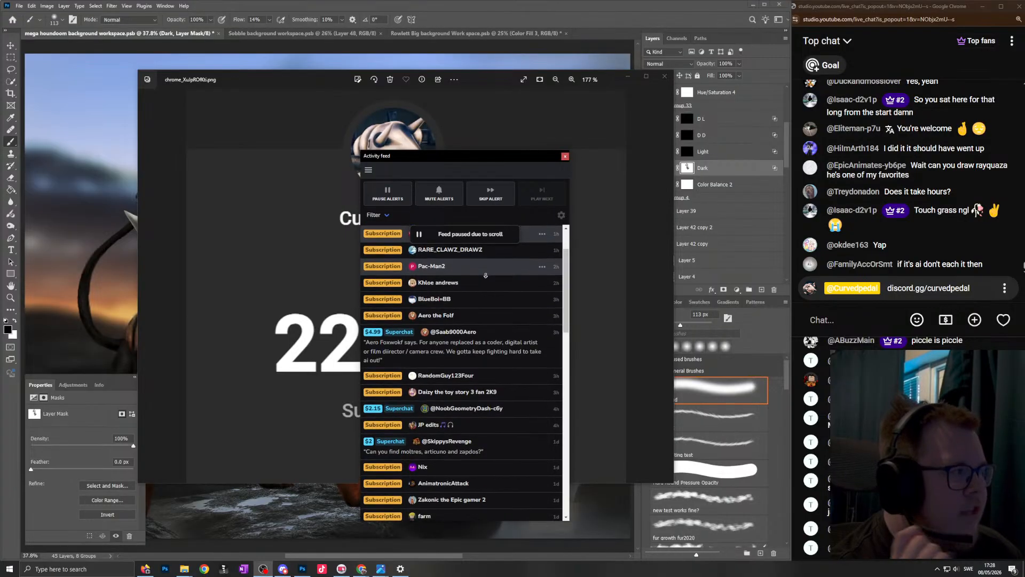
middle_click(490, 268)
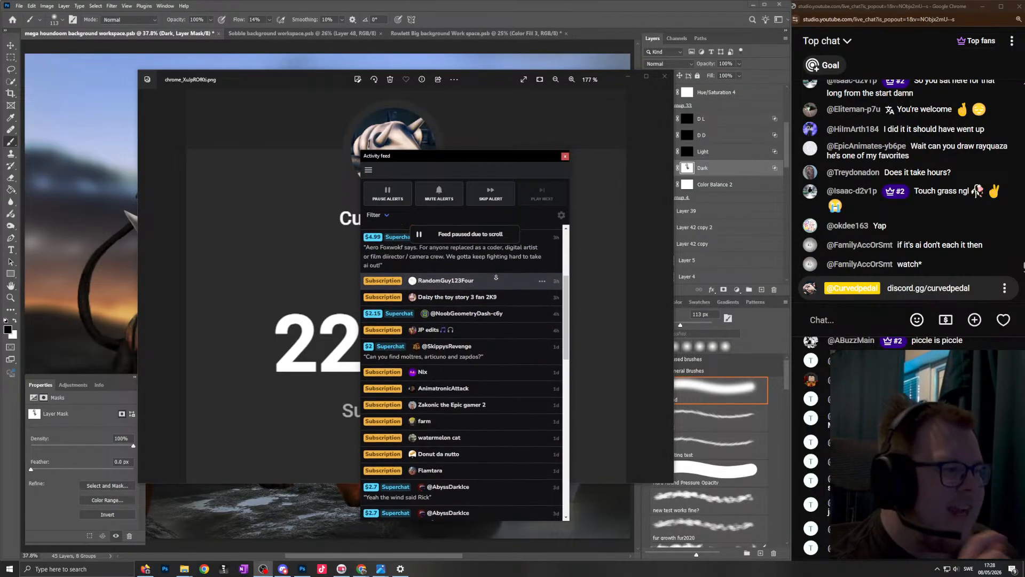
middle_click(496, 277)
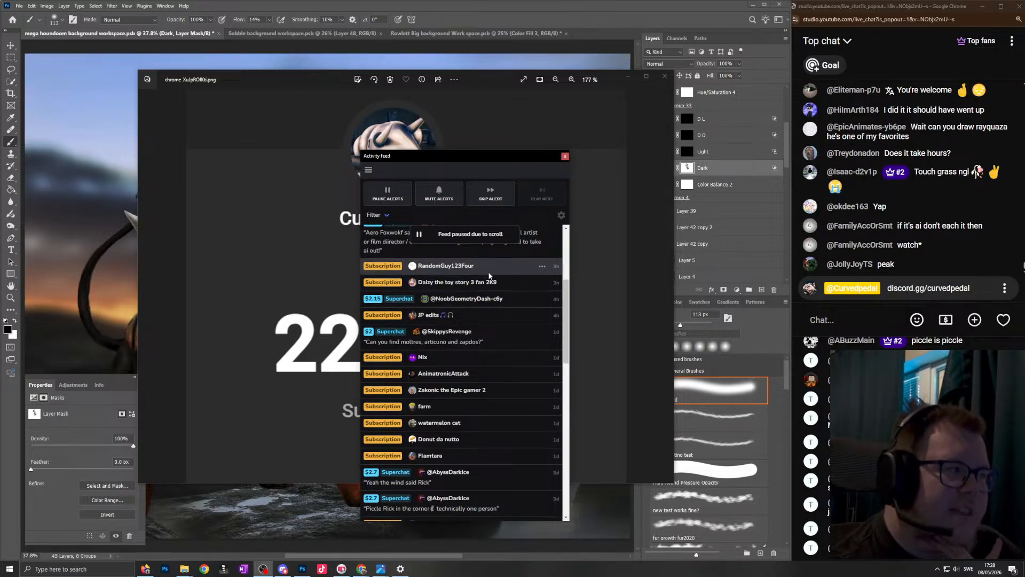
middle_click(489, 312)
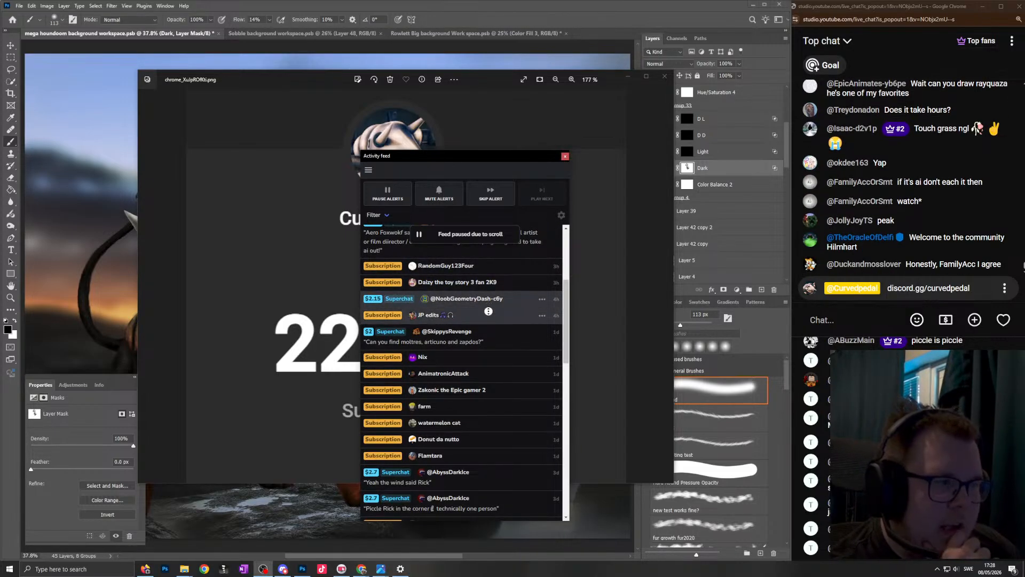
middle_click(488, 315)
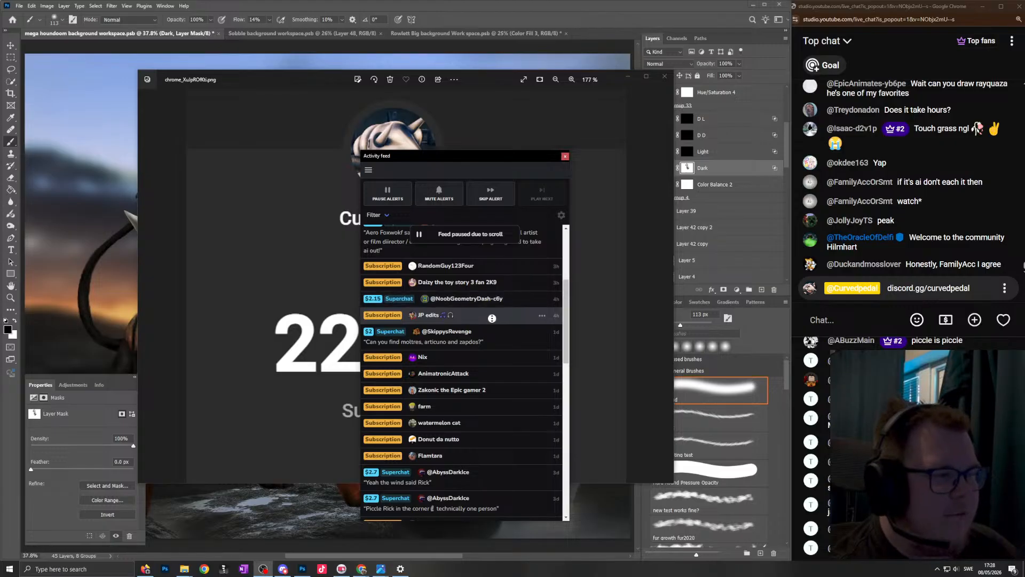
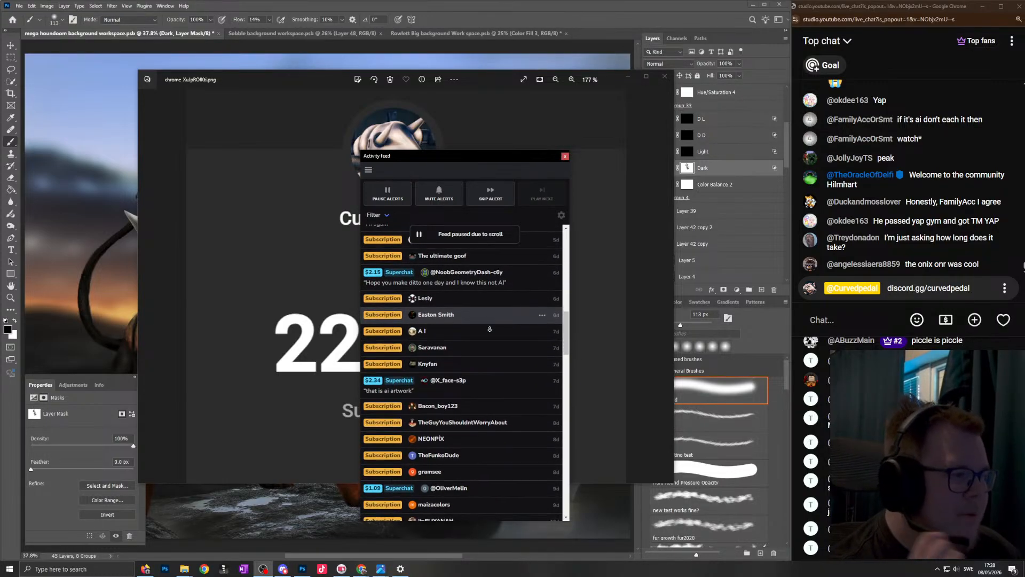
- Return from the screenshot and activity feed to the Mega Houndoom artwork and examine the collar spikes and front leg
left_click(534, 55)
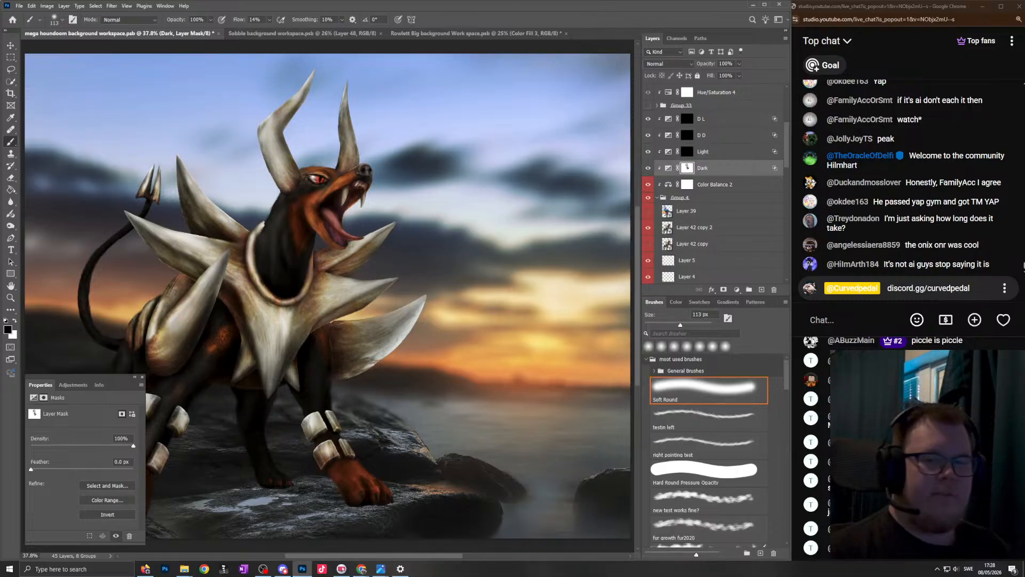
scroll(266, 224, "down", 2)
scroll(299, 213, "up", 2)
scroll(322, 278, "left", 1)
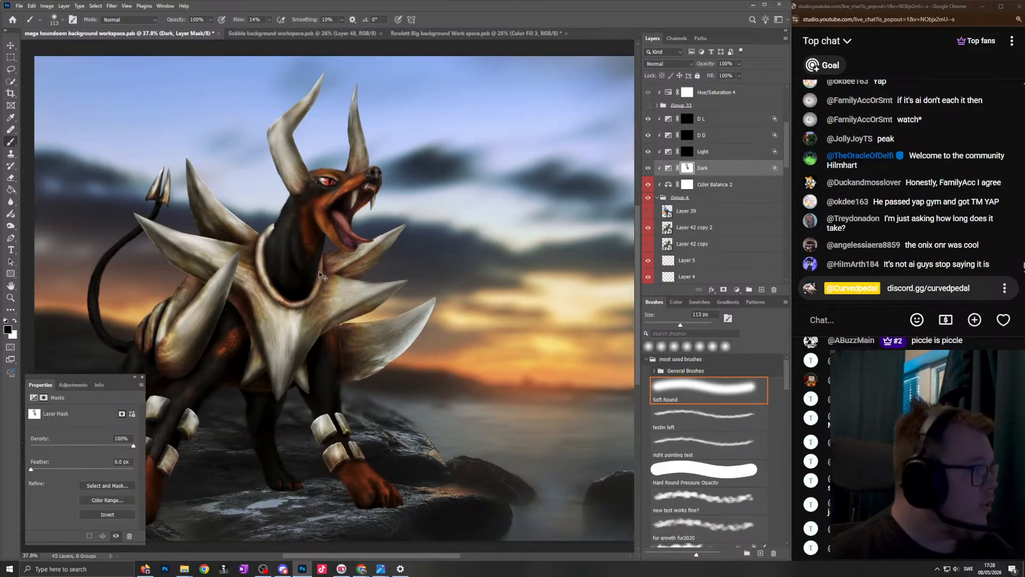
scroll(374, 322, "down", 2)
scroll(375, 322, "up", 5)
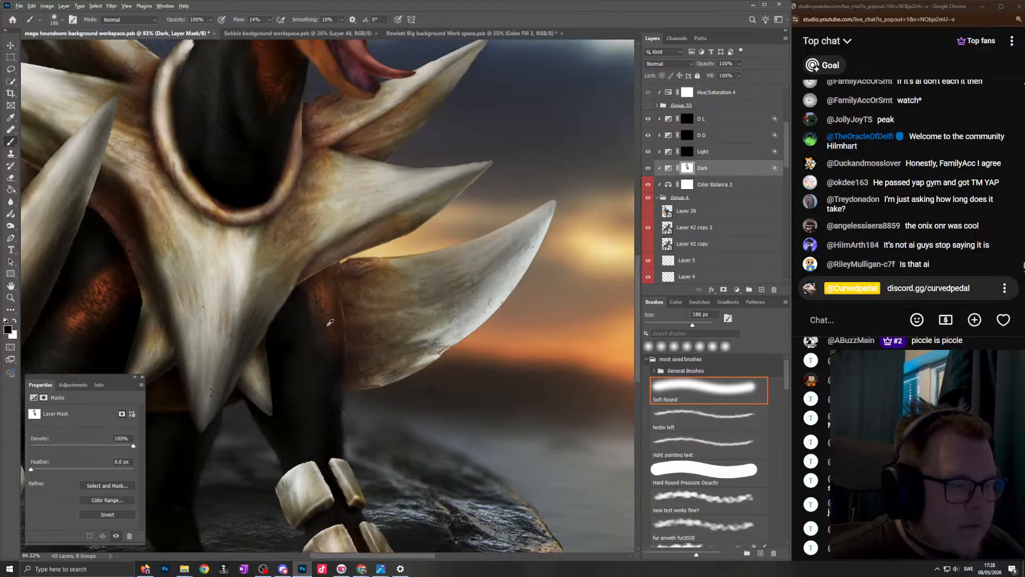
- Brush along the base of the sunset-side orange paw on the Dark mask with the soft brush reduced to 66 px
scroll(342, 342, "down", 3)
scroll(425, 471, "up", 3)
key("bracketleft")
key("bracketleft")
key("bracketleft")
key("bracketleft")
key("bracketleft")
mouse_move(483, 461)
left_mouse_down()
mouse_move(433, 430)
mouse_move(441, 411)
mouse_move(411, 393)
mouse_move(374, 406)
mouse_move(440, 489)
left_mouse_up()
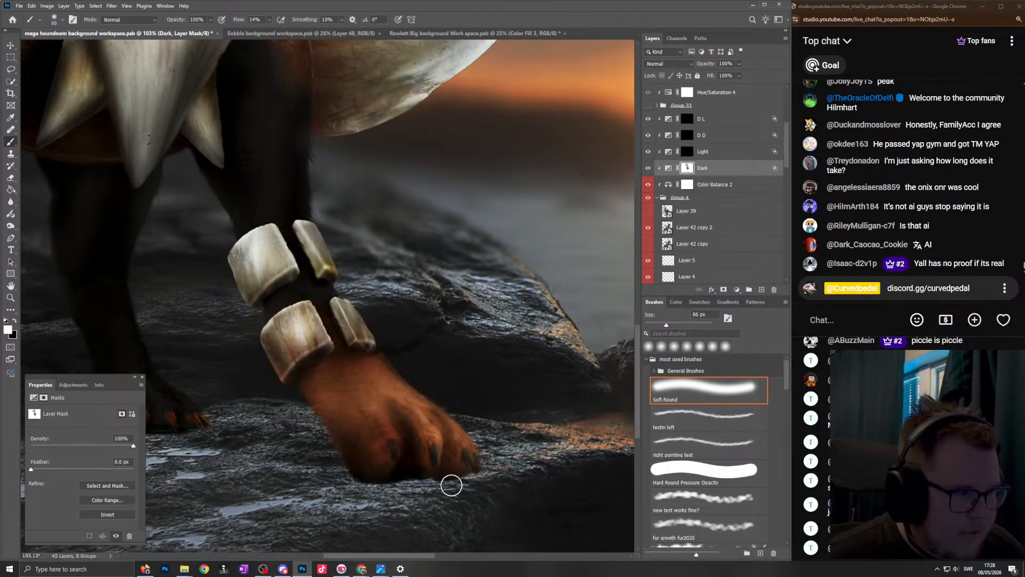
- Add a layer mask to Group 4 and blend the sunset-side paw's lower edge into the rock with a 28 px black brush at 53% flow
scroll(360, 369, "down", 5)
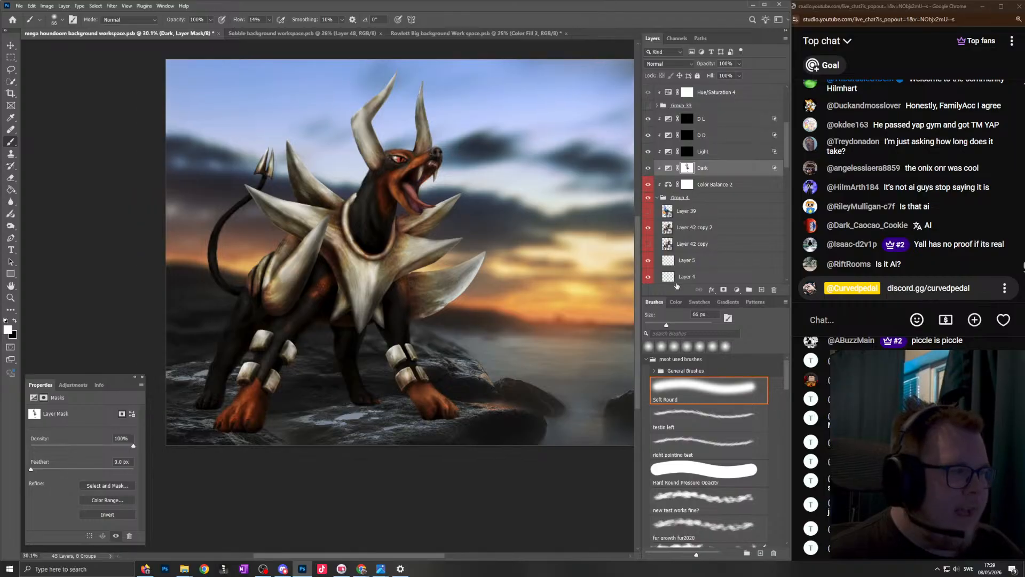
left_click(685, 199)
left_click(724, 290)
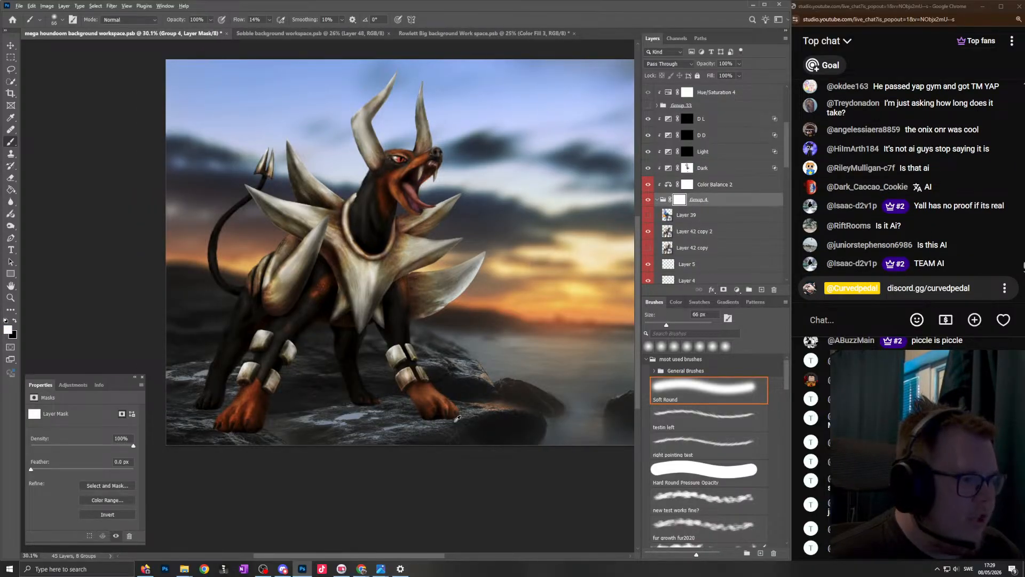
scroll(457, 418, "up", 5)
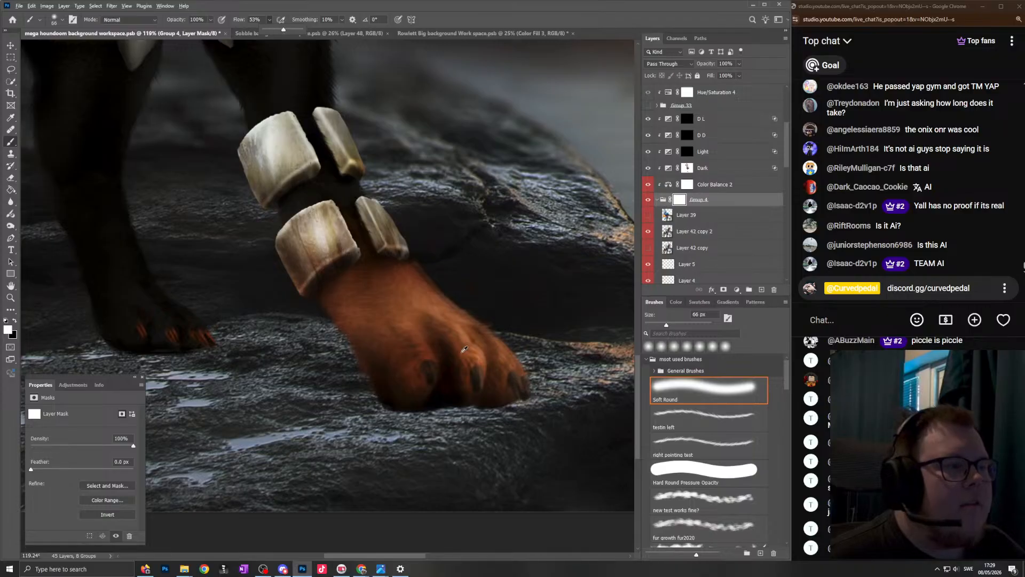
scroll(401, 409, "up", 2)
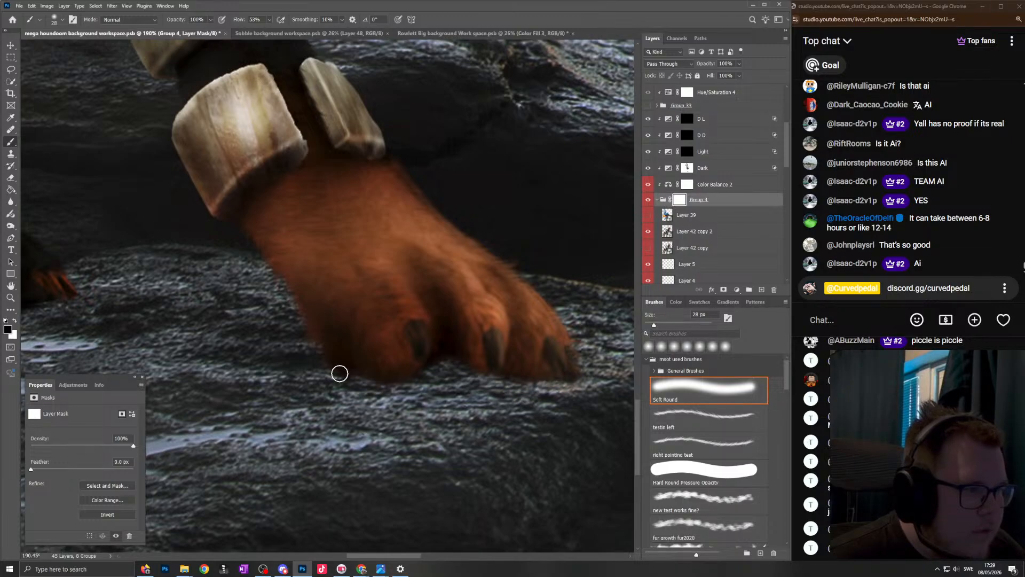
scroll(439, 319, "down", 5)
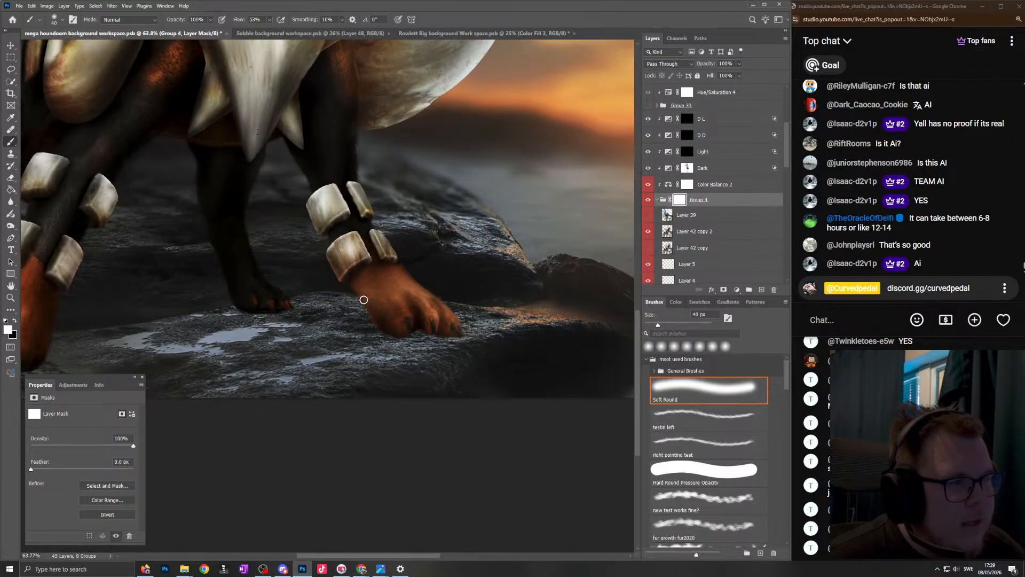
- Paint black on the Group 4 mask along the sole of the dark hind paw between the front legs with an 18 px soft brush
scroll(368, 303, "up", 10)
key("x")
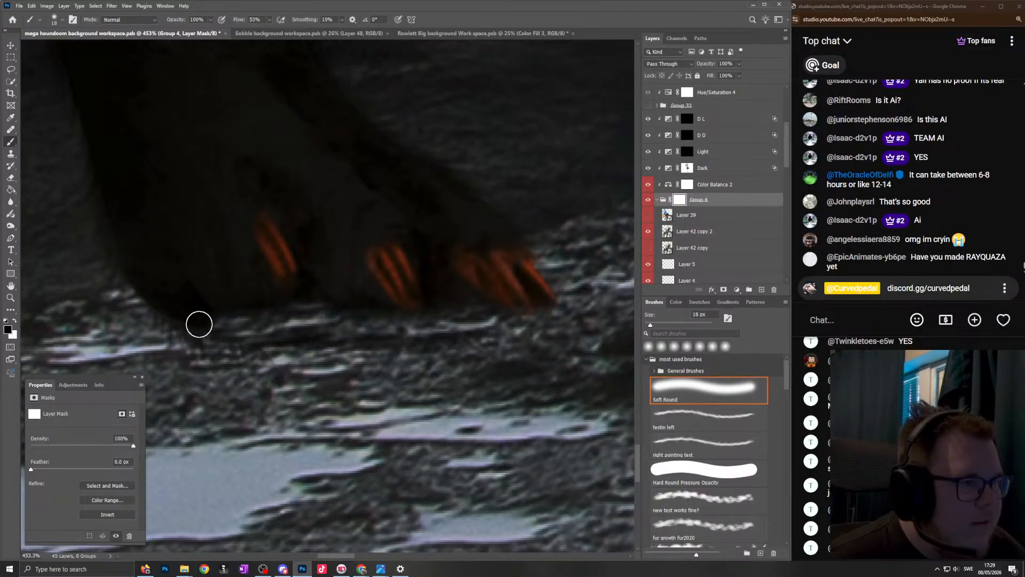
scroll(128, 299, "down", 5)
- Mask the underside of the nearest orange front paw into the rock with a 39 px soft brush, refining its outer toes at 26 px
scroll(127, 301, "down", 2)
scroll(160, 321, "left", 10)
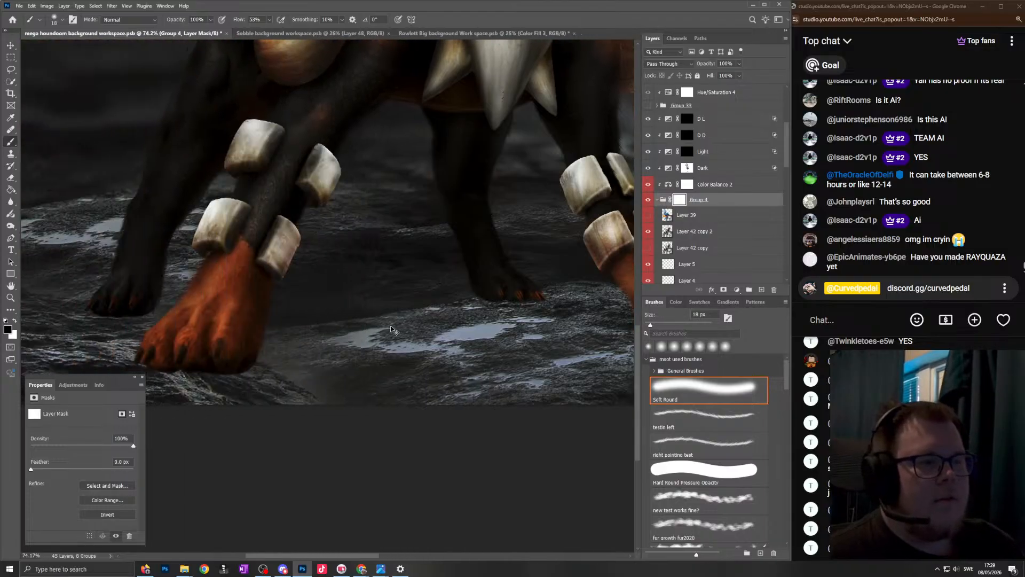
scroll(270, 376, "up", 2)
scroll(271, 374, "up", 2)
scroll(369, 367, "left", 2)
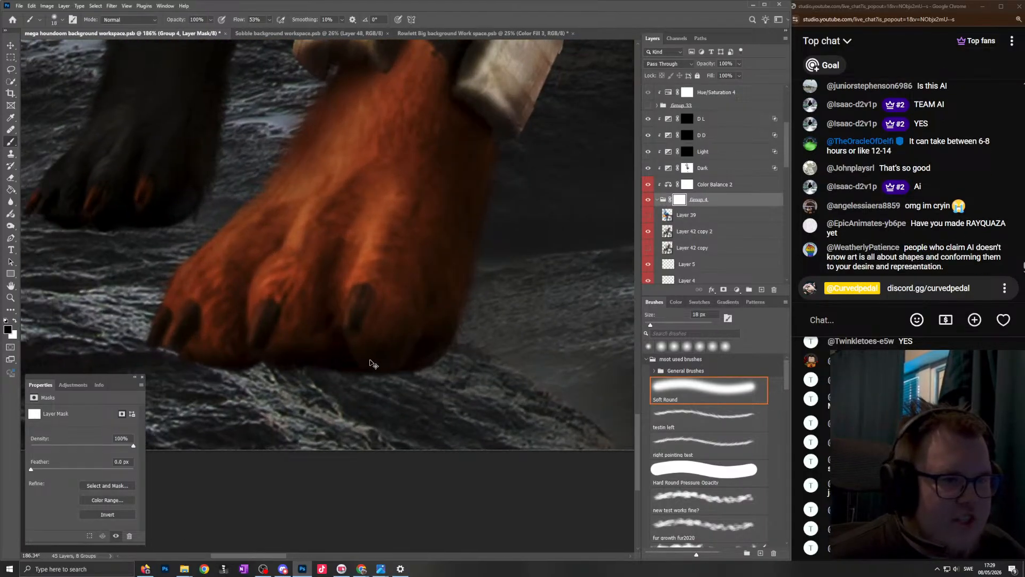
key("bracketright")
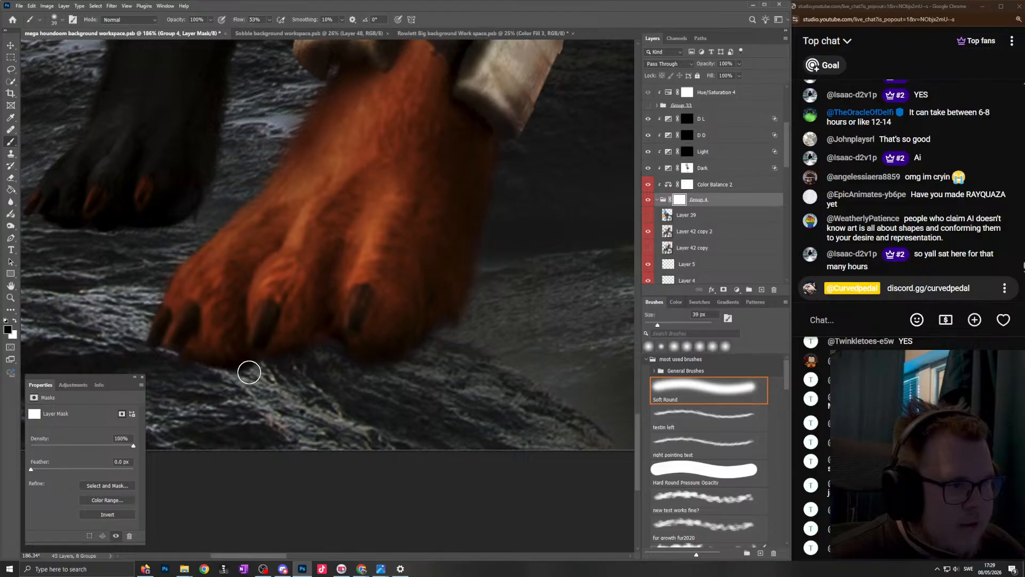
left_click_drag(374, 370, 410, 359)
scroll(449, 302, "down", 7)
scroll(394, 307, "up", 9)
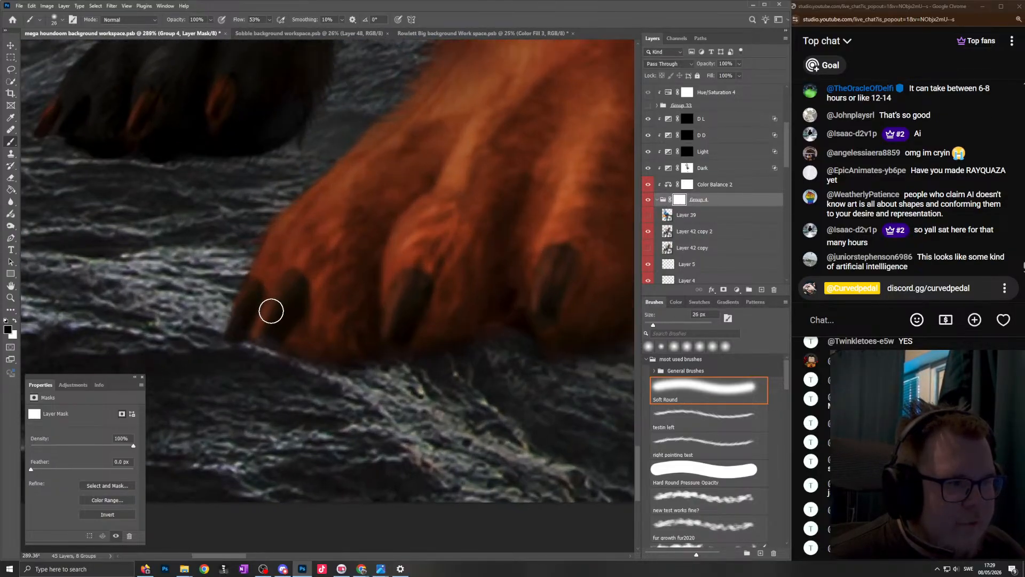
- Refine the claws and outer toe edge of the sunset-side orange paw on the Group 4 mask with a 26 px soft brush
scroll(301, 297, "down", 7)
scroll(389, 487, "up", 7)
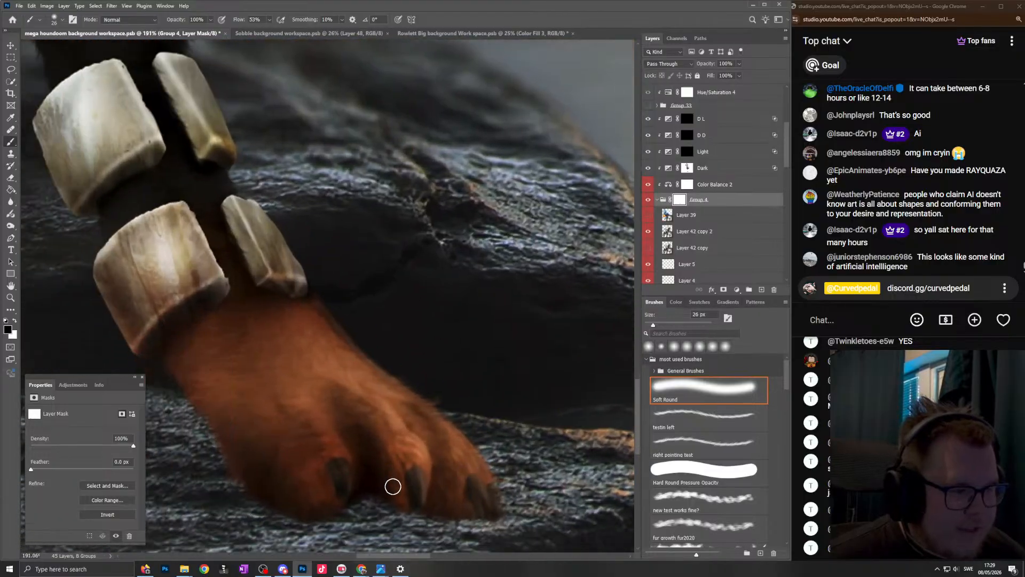
scroll(464, 490, "up", 2)
scroll(523, 425, "up", 5)
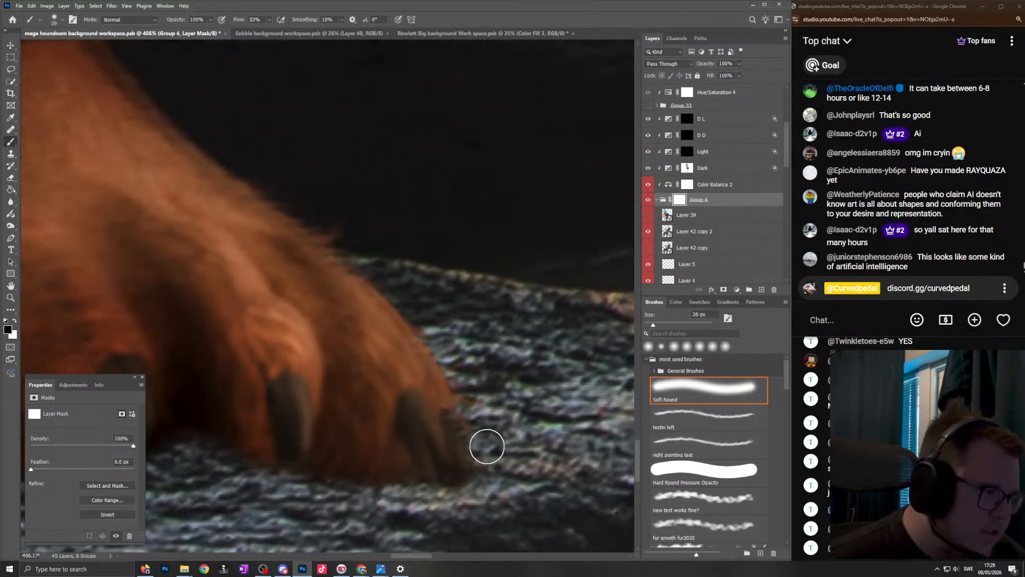
scroll(475, 418, "down", 7)
scroll(423, 443, "up", 3)
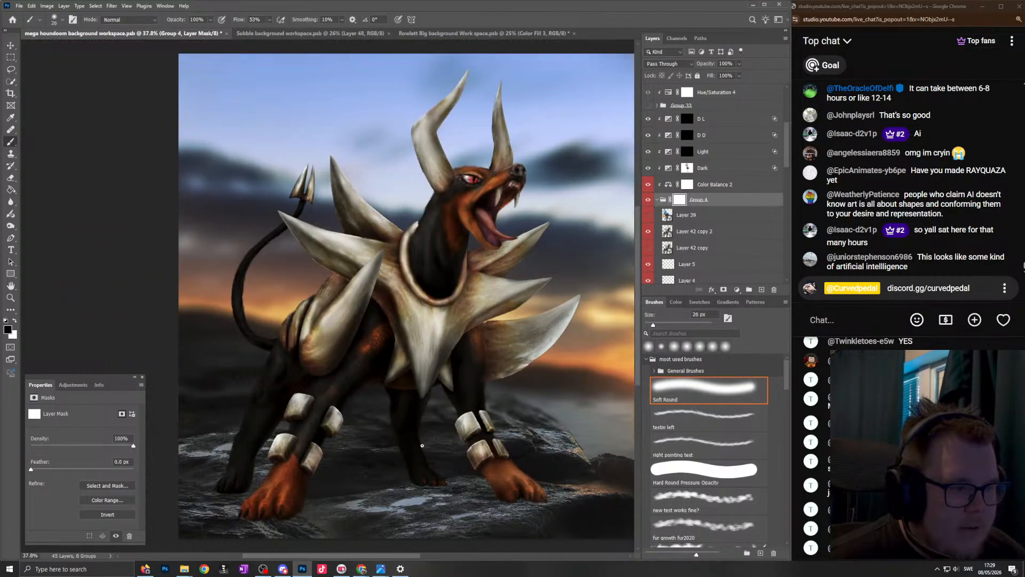
- Trim the sole of the dark hind paw behind the nearest front leg with black on the Group 4 mask, restoring its edge with white at 25 px
scroll(447, 507, "up", 5)
scroll(485, 448, "down", 7)
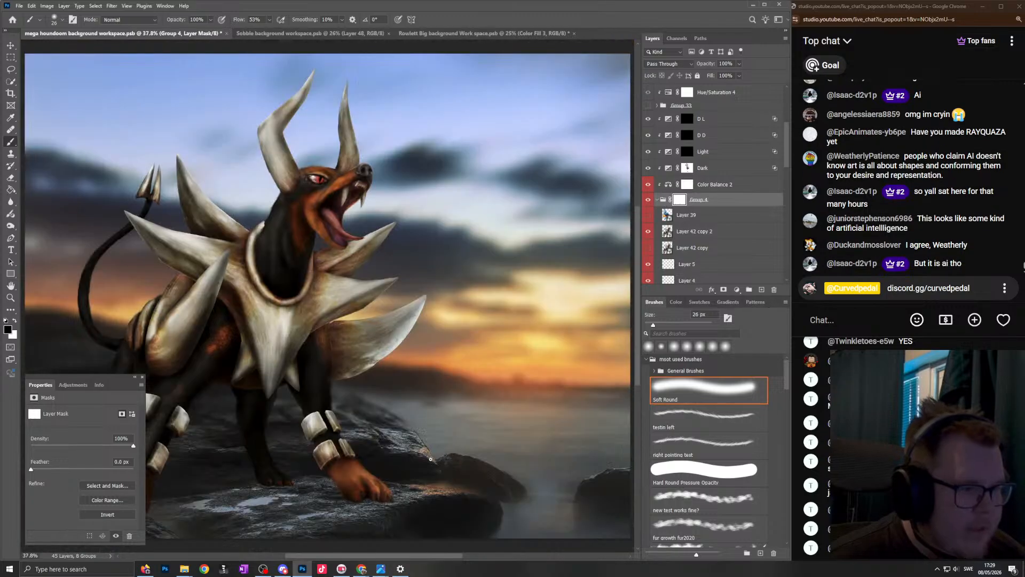
scroll(393, 462, "left", 5)
scroll(320, 488, "up", 8)
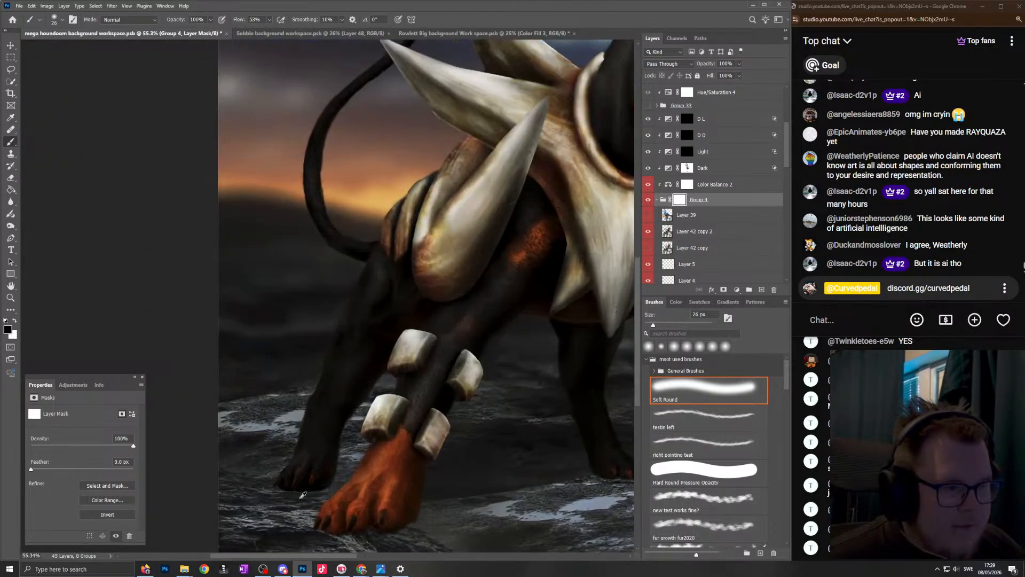
scroll(371, 454, "up", 2)
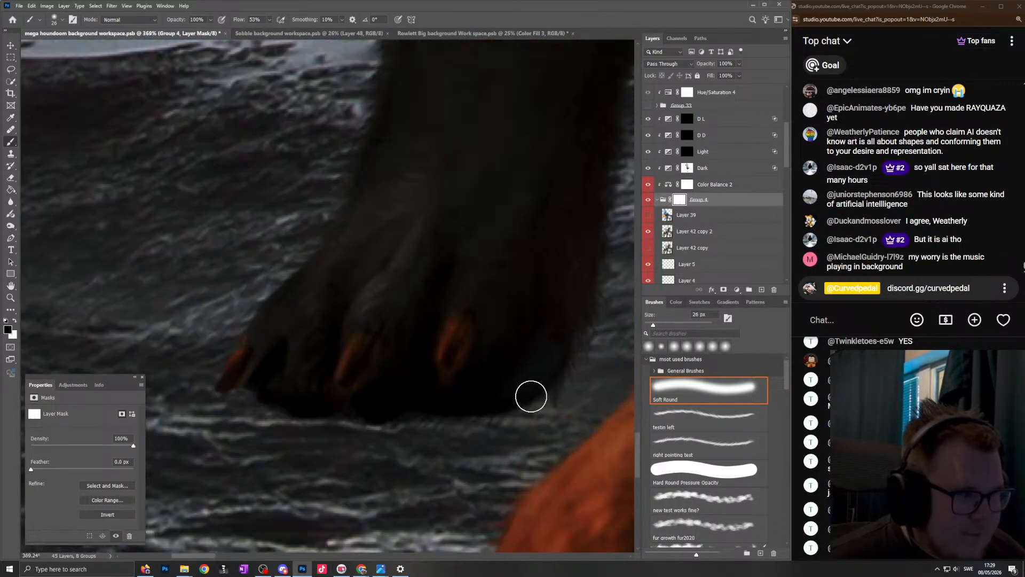
mouse_move(583, 361)
left_mouse_down()
mouse_move(514, 409)
mouse_move(472, 414)
mouse_move(421, 398)
mouse_move(364, 416)
mouse_move(315, 413)
mouse_move(262, 392)
left_mouse_up()
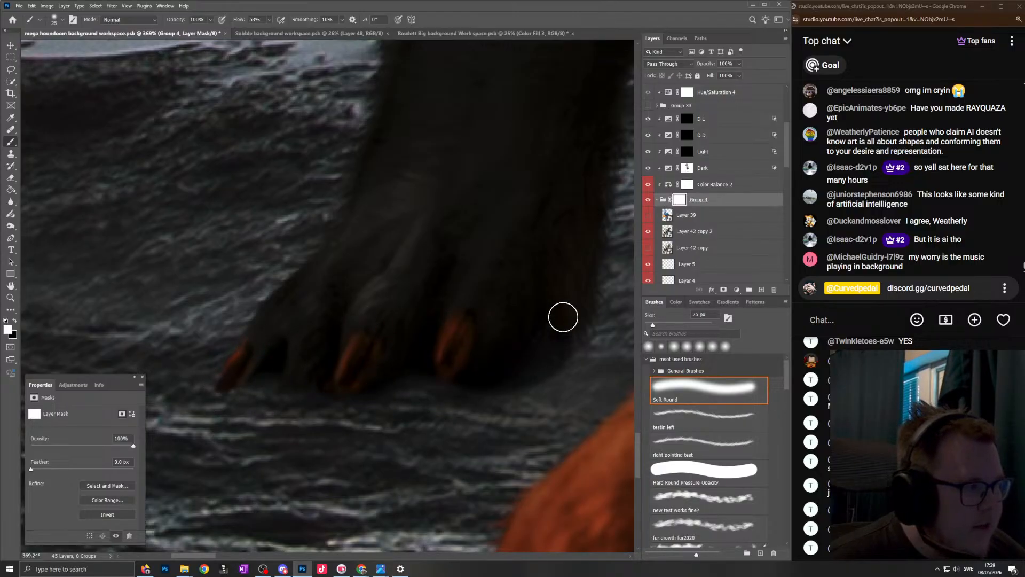
key("x")
scroll(563, 321, "down", 8)
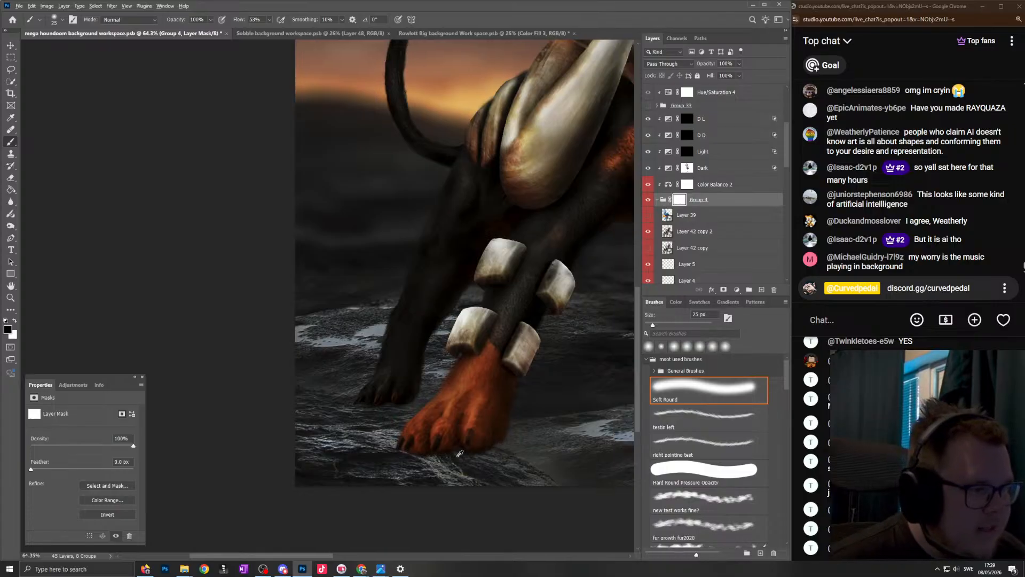
- Paint out the outermost claw edge of the nearest orange front paw on the Group 4 mask with a 32 px black brush
scroll(470, 453, "up", 7)
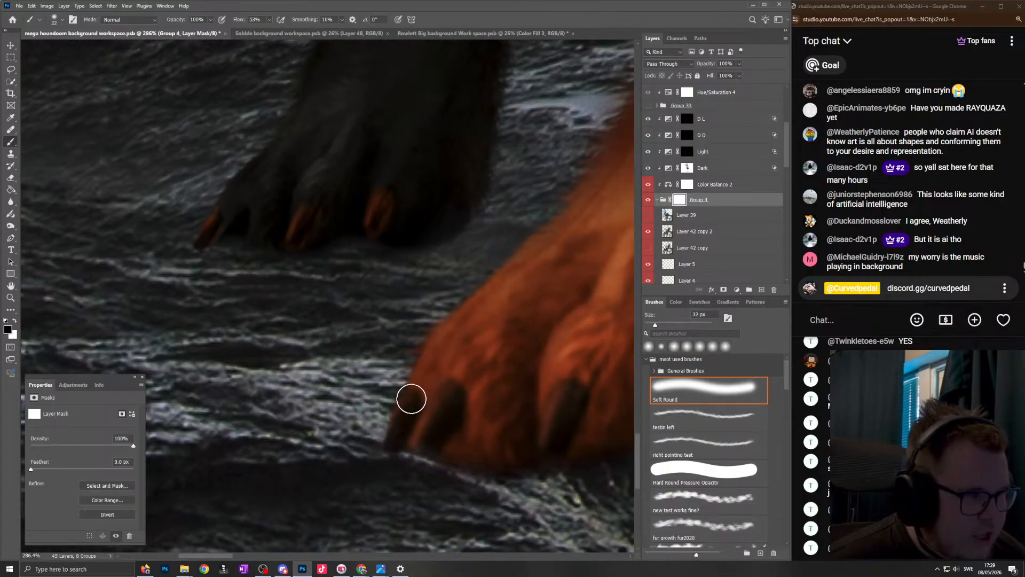
left_click_drag(411, 399, 369, 460)
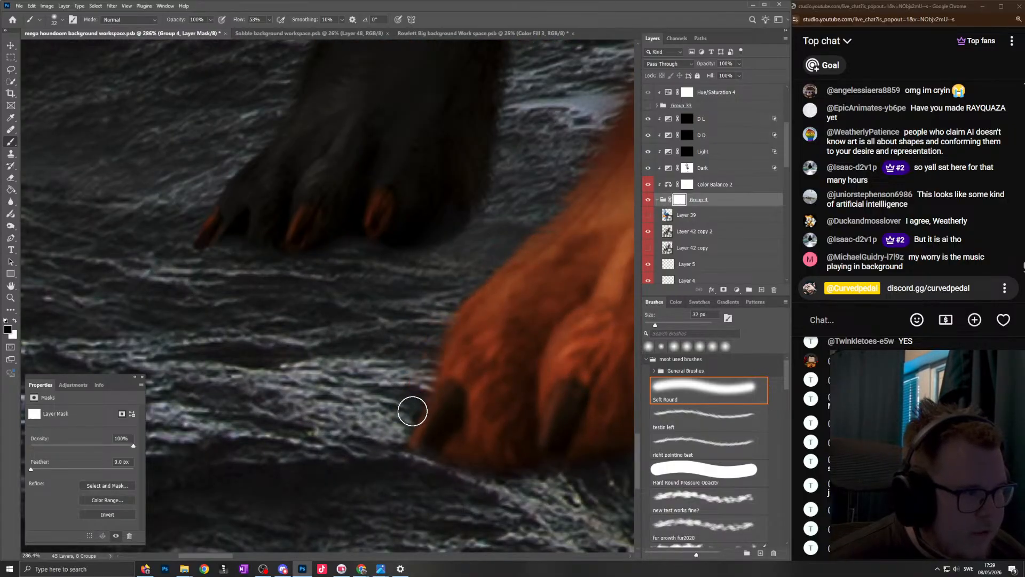
scroll(448, 390, "down", 5)
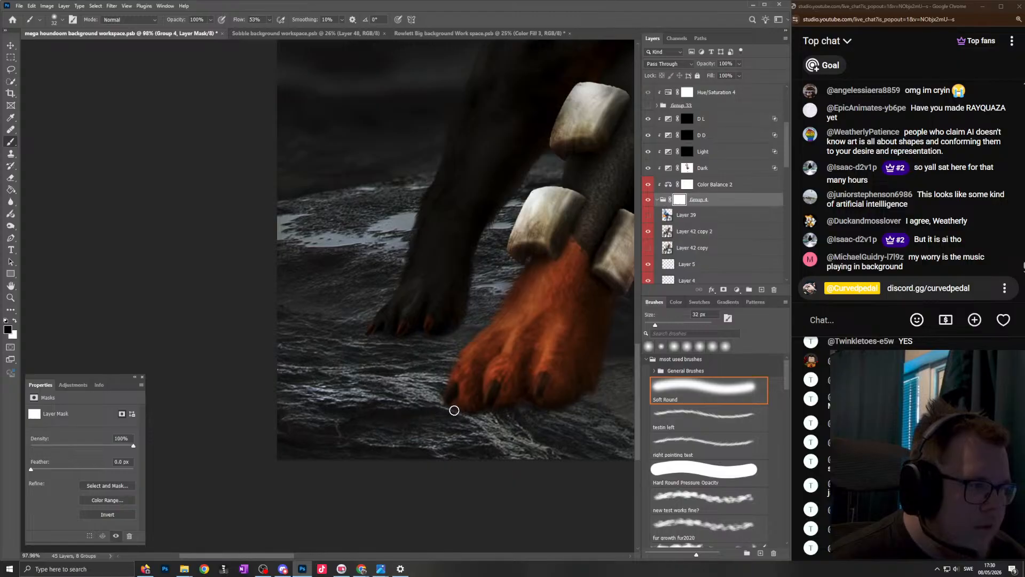
scroll(480, 412, "down", 6)
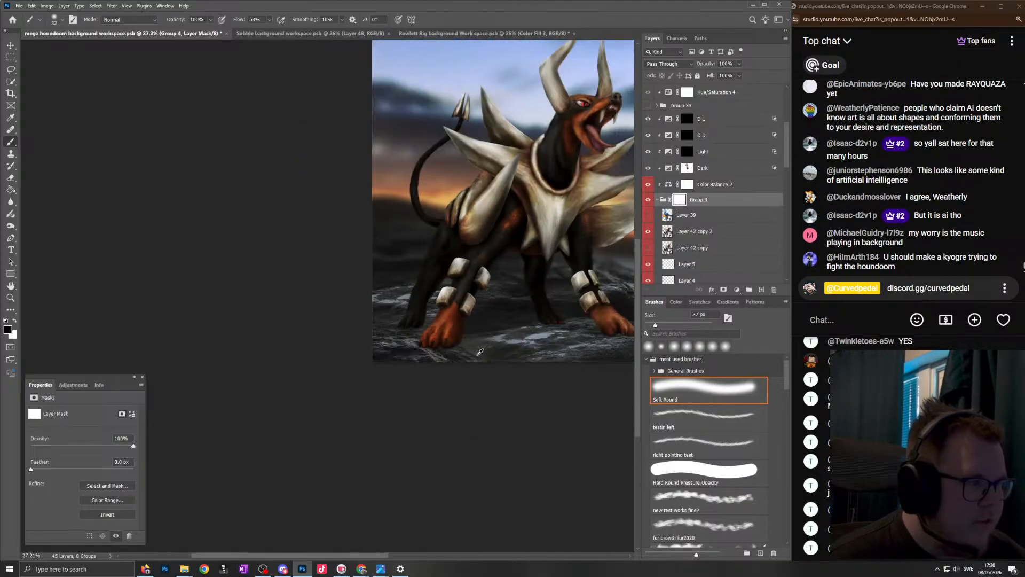
- Soften the toes and lower leg edge of the dark hind paw between the front legs on the Group 4 mask with a 26 px brush
scroll(492, 263, "right", 2)
scroll(491, 263, "up", 10)
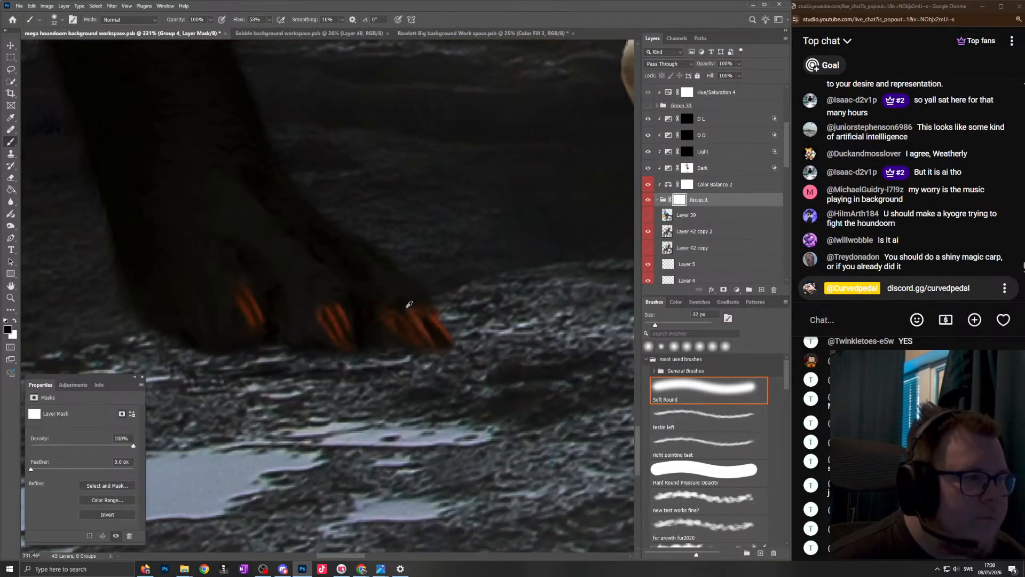
scroll(410, 305, "up", 3)
scroll(414, 342, "down", 3)
left_click_drag(454, 338, 444, 356)
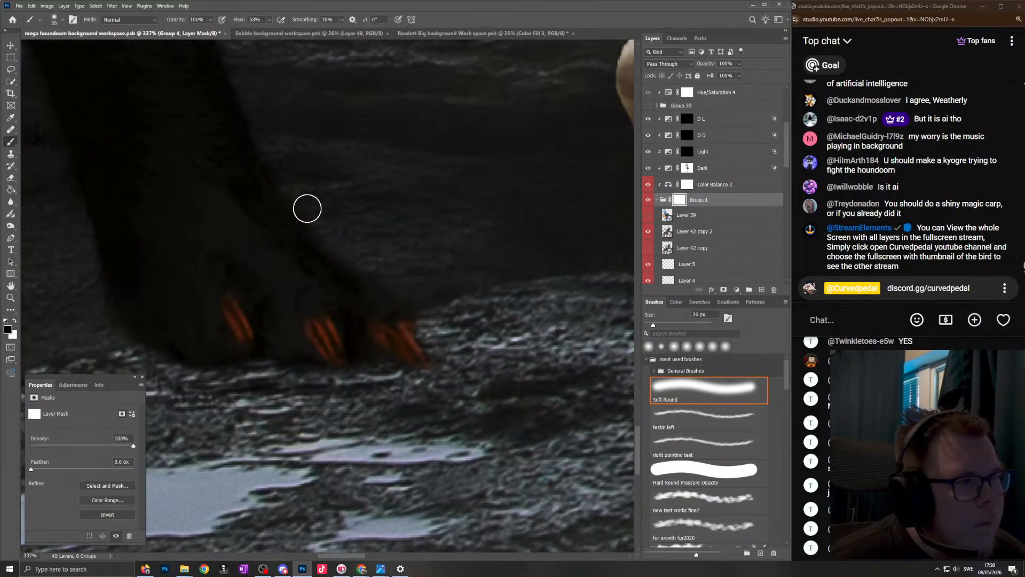
scroll(374, 312, "down", 5)
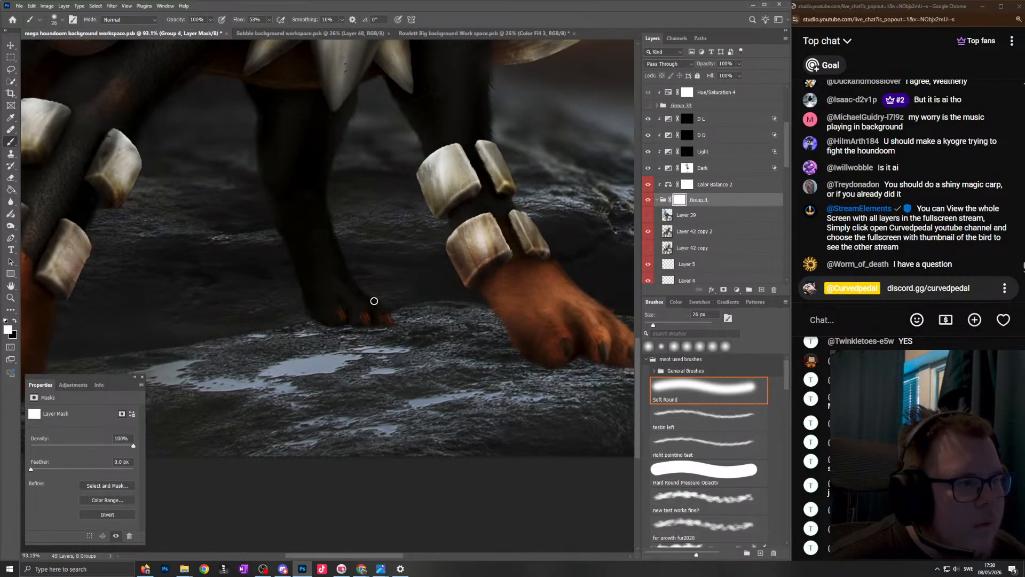
scroll(369, 287, "down", 5)
- Examine the whole composition at different magnifications, checking how the masked paws sit on the rock
scroll(363, 320, "up", 2)
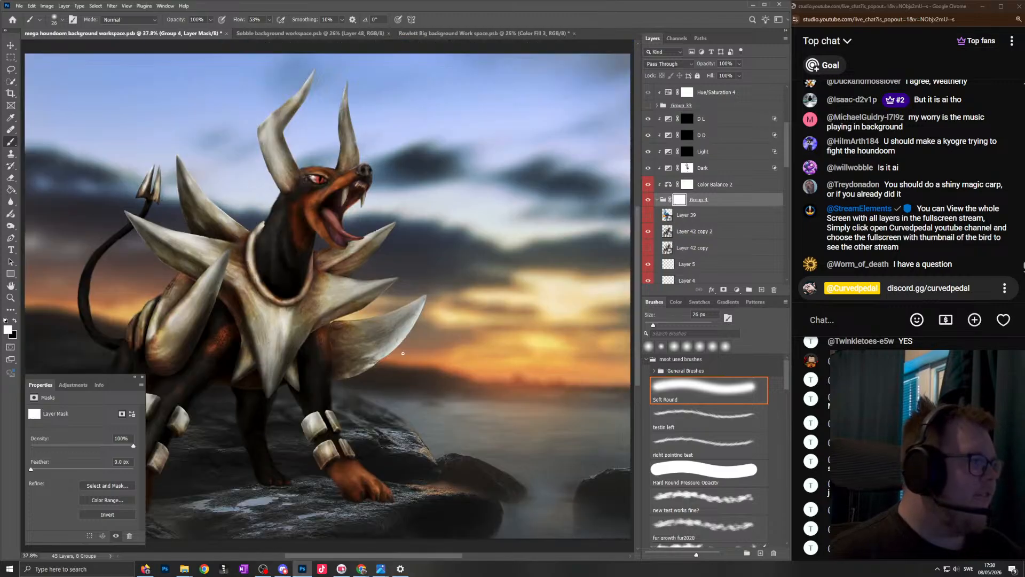
scroll(355, 373, "down", 3)
scroll(350, 392, "up", 3)
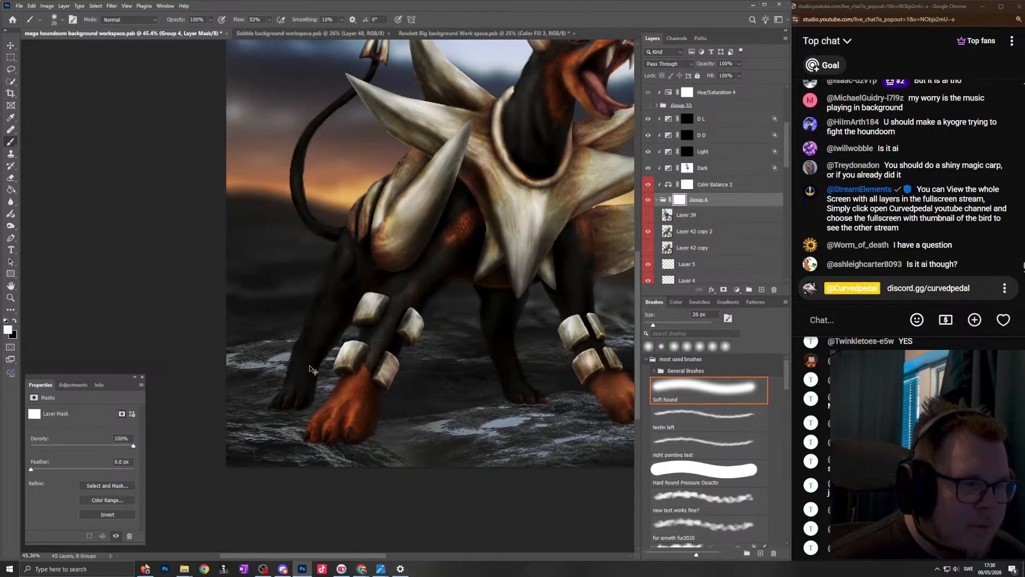
scroll(384, 353, "down", 3)
scroll(405, 323, "up", 2)
scroll(403, 331, "down", 2)
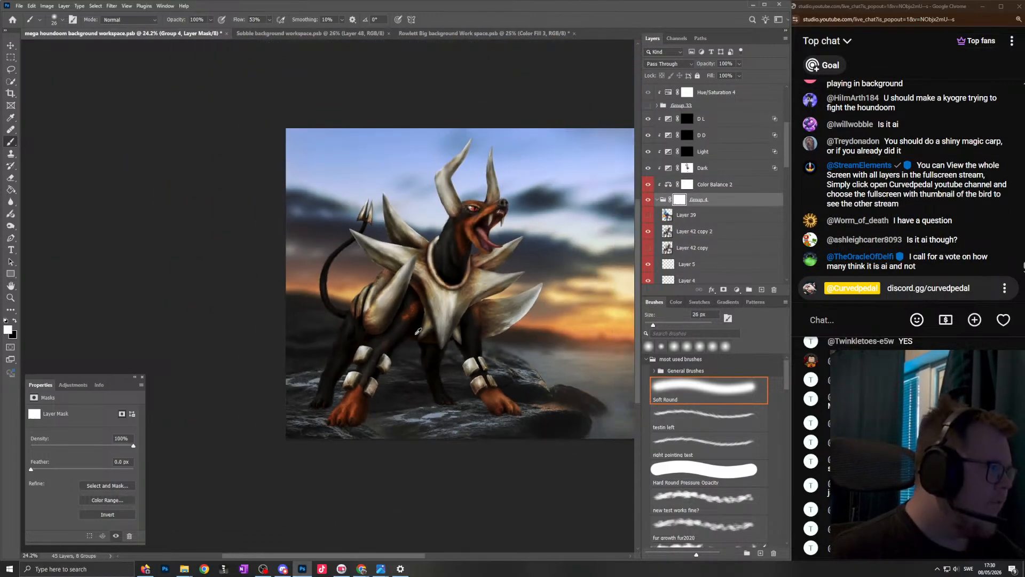
scroll(402, 343, "up", 2)
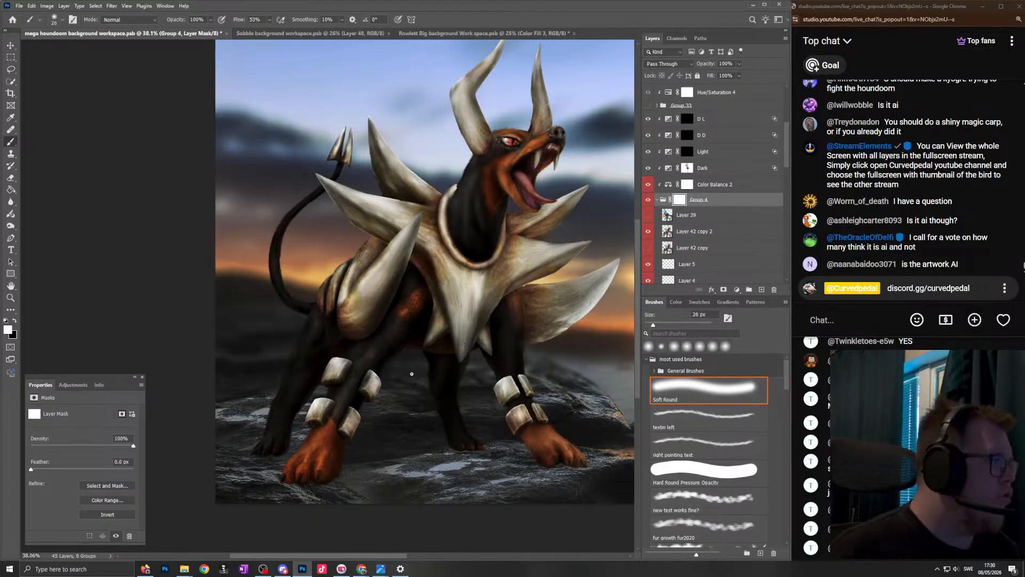
scroll(412, 374, "down", 2)
scroll(441, 304, "up", 1)
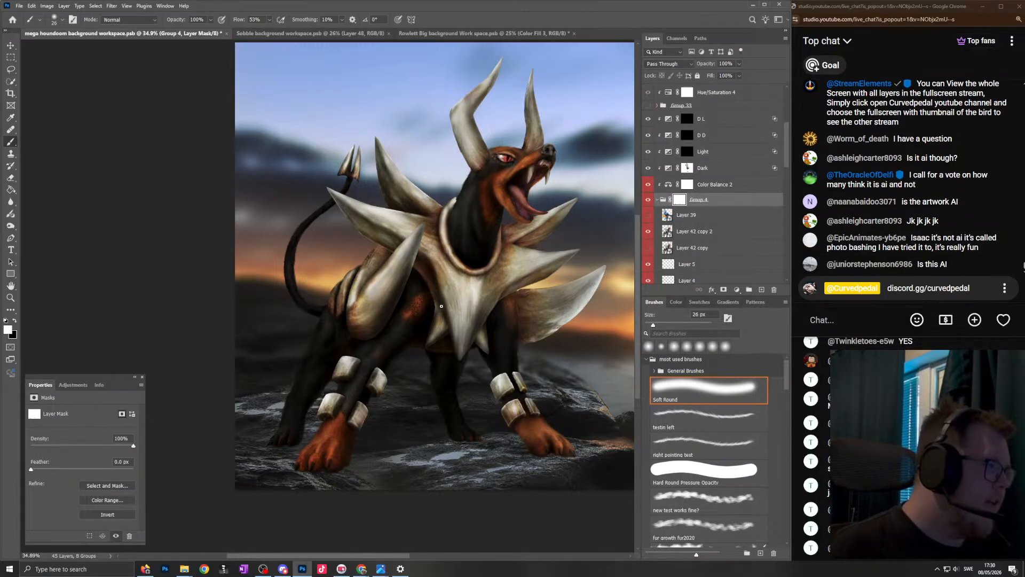
scroll(466, 299, "down", 3)
scroll(468, 316, "up", 3)
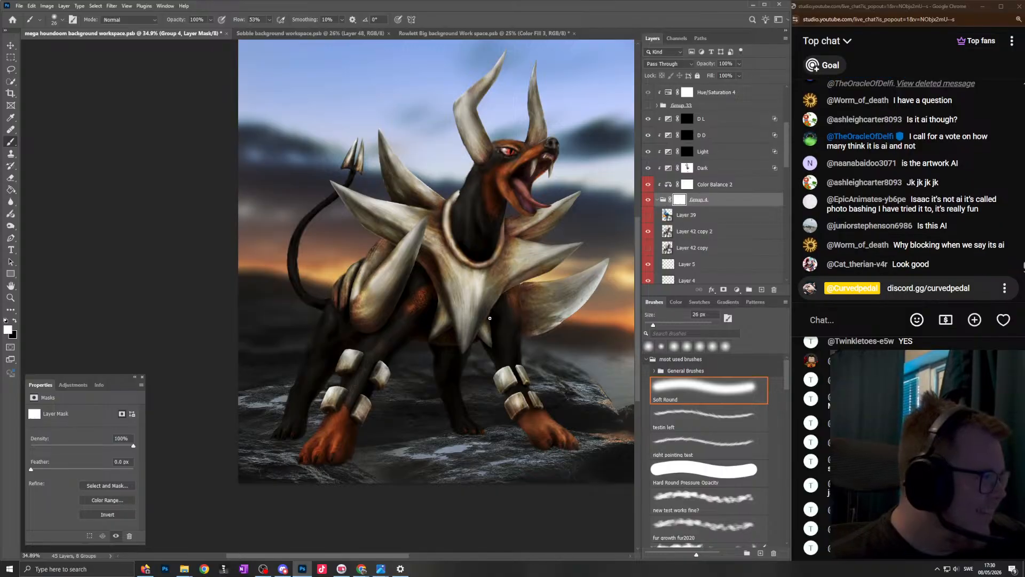
- Duplicate the Dark exposure adjustment layer and place the copy clipped directly above Group 4, below Color Balance 2
scroll(492, 265, "up", 3)
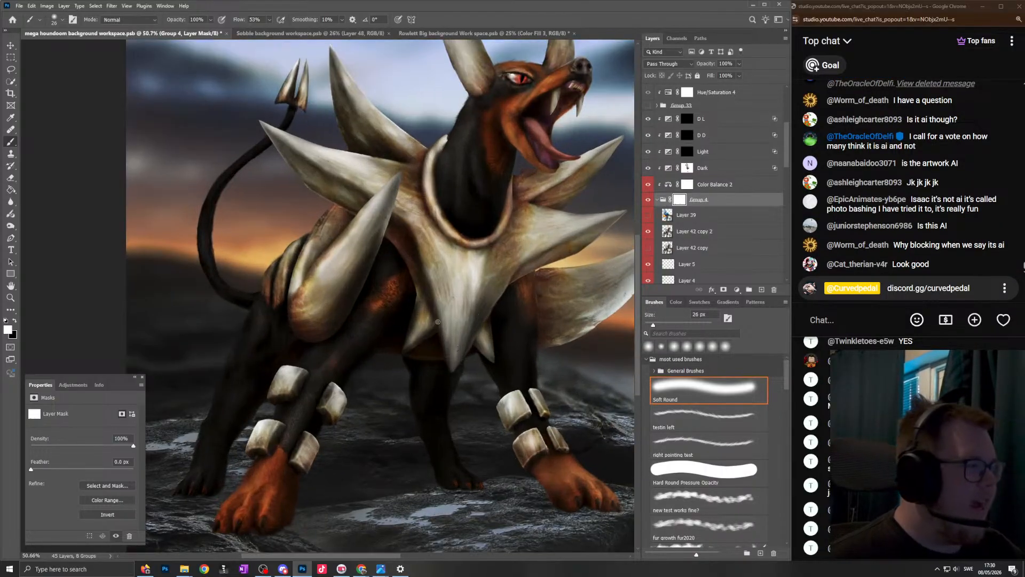
scroll(427, 254, "down", 3)
scroll(413, 245, "up", 2)
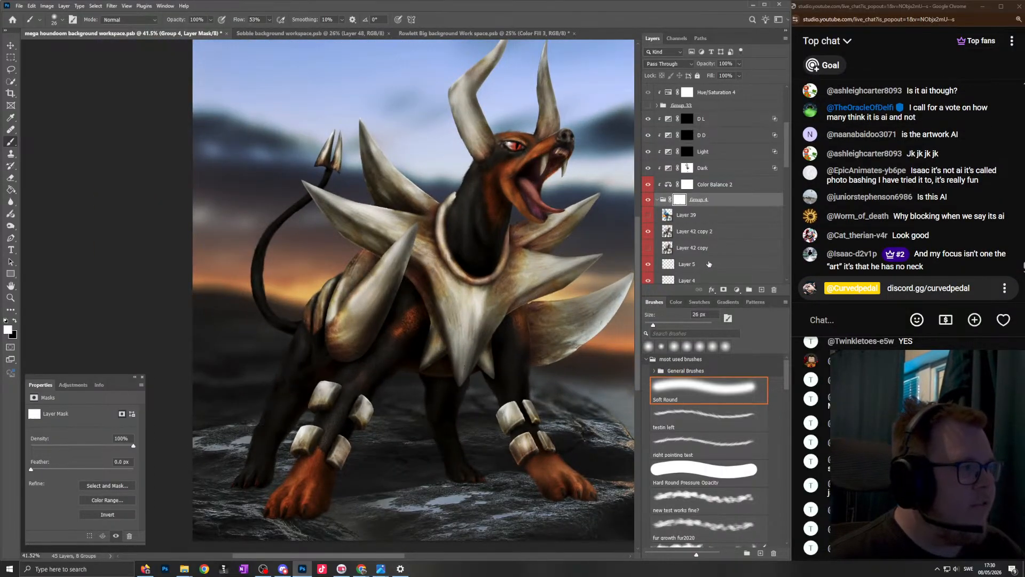
scroll(483, 342, "down", 4)
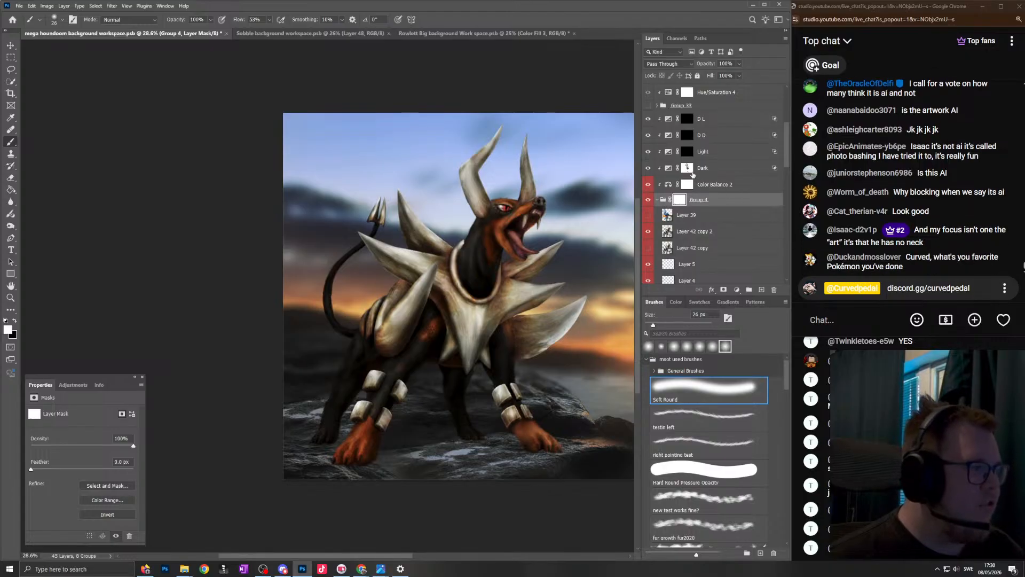
left_click(729, 170)
key("ctrl+c")
left_click(723, 121)
key("ctrl+v")
left_click_drag(721, 125, 697, 218)
- Replace the copied Dark layer's mask with a new mask inverted to black
right_click(692, 203)
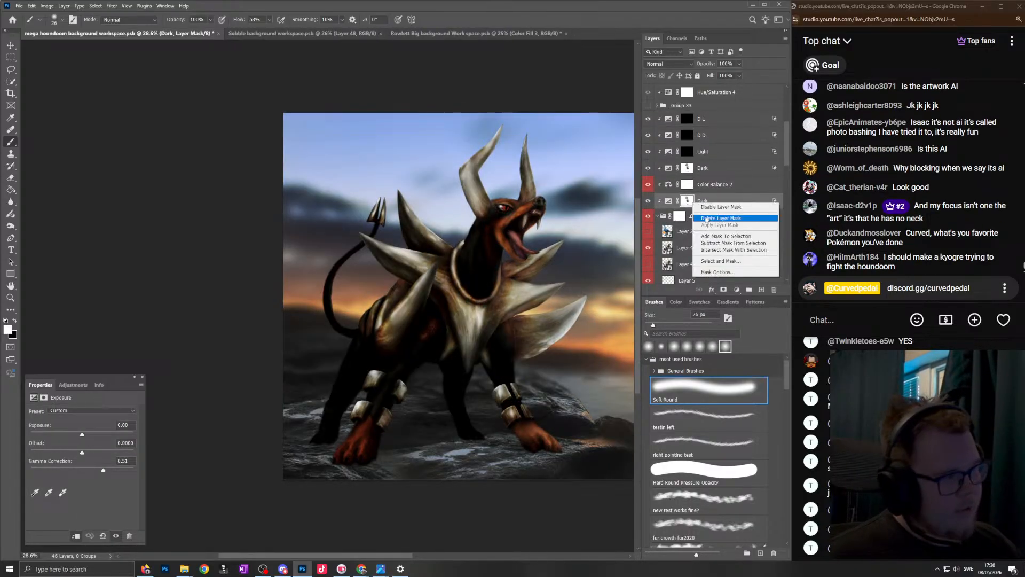
left_click(706, 220)
left_click(723, 290)
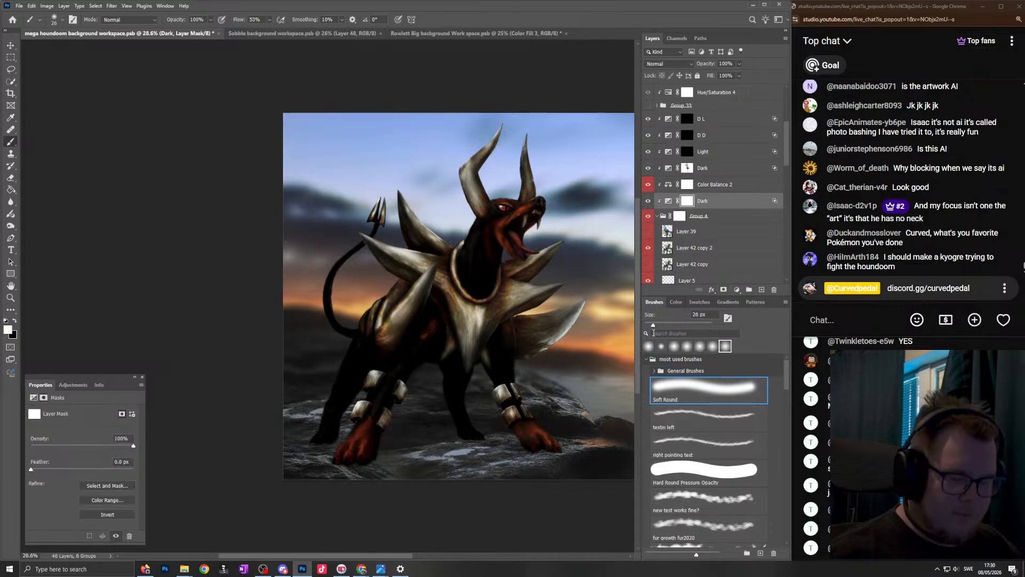
key("ctrl+i")
- Paint darkening along the underside and edges of the far orange front paw on the new Dark mask with a 69 px white brush
scroll(546, 442, "up", 9)
mouse_move(575, 441)
left_mouse_down()
mouse_move(524, 396)
mouse_move(573, 416)
left_mouse_up()
left_click_drag(516, 444, 582, 458)
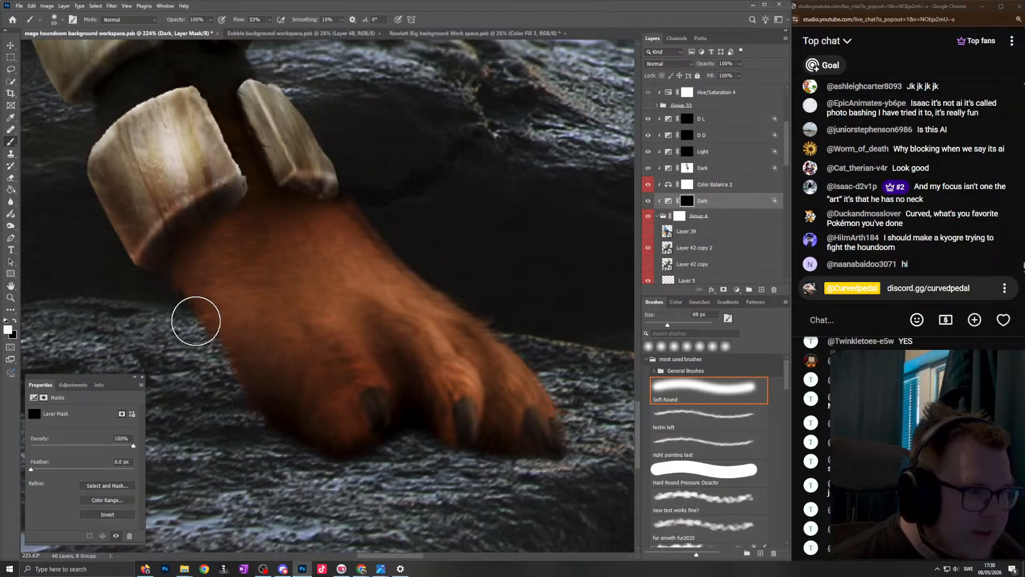
scroll(533, 438, "down", 6)
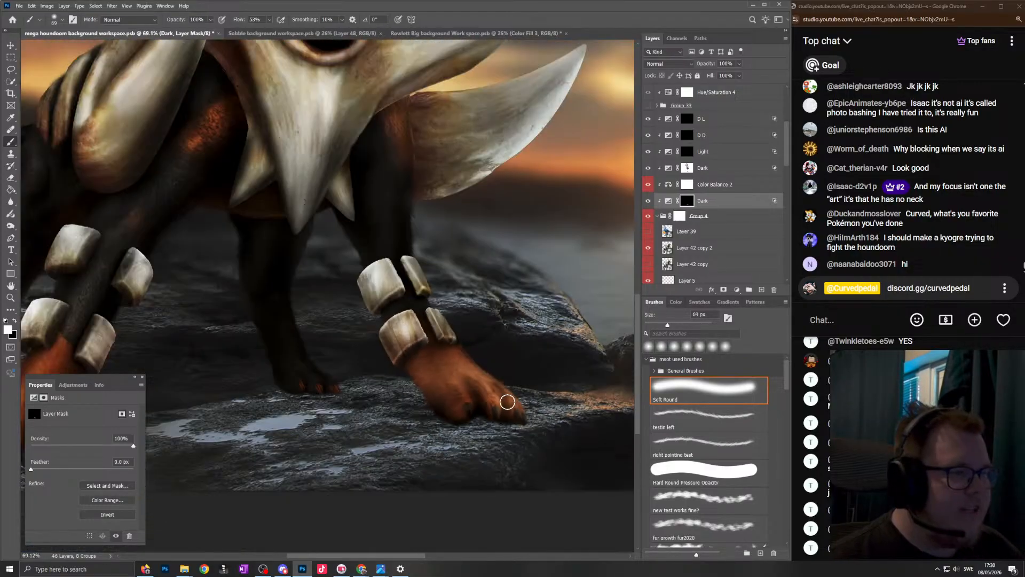
- Darken the toes and soles of both dark hind paws on the new Dark mask with white at 42 px and 45 px
left_click_drag(508, 402, 587, 435)
scroll(433, 321, "up", 8)
right_click(558, 411, "alt")
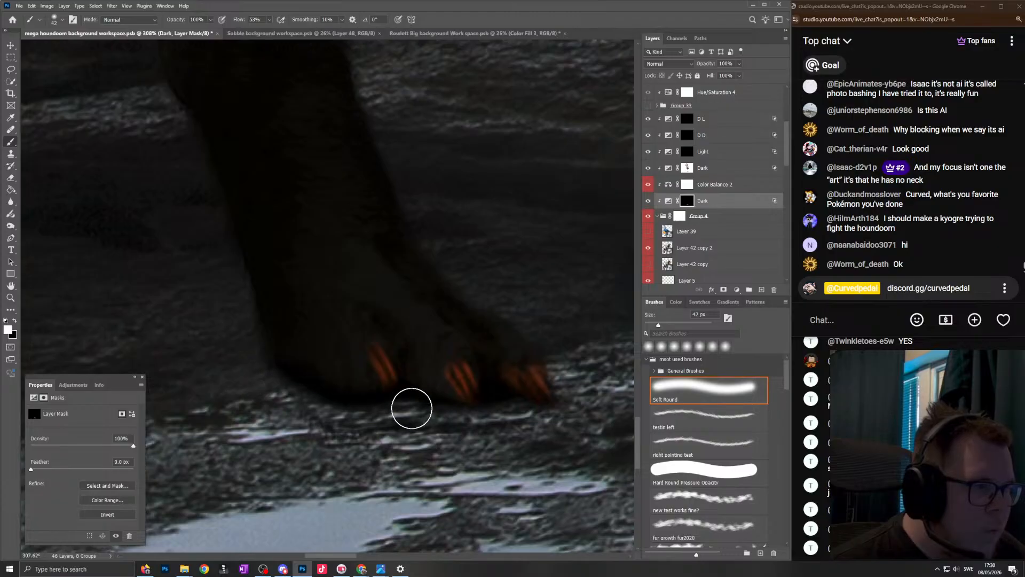
scroll(558, 455, "down", 8)
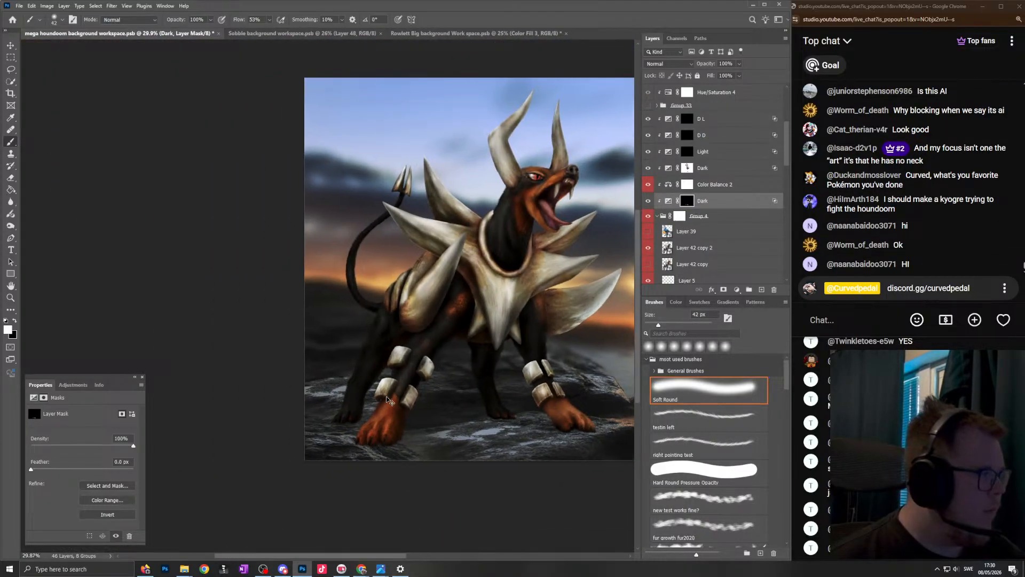
scroll(324, 384, "up", 8)
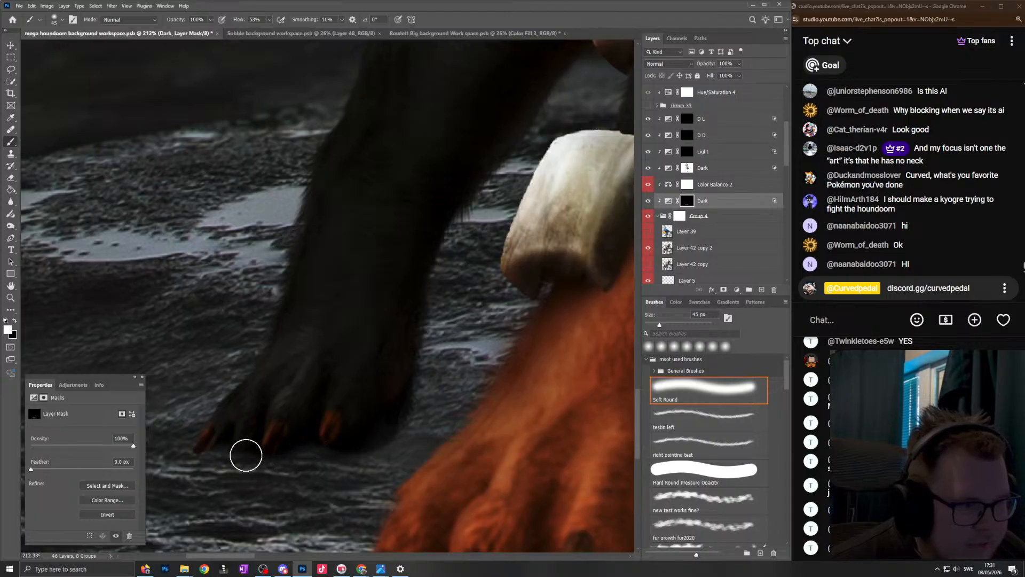
scroll(204, 474, "down", 10)
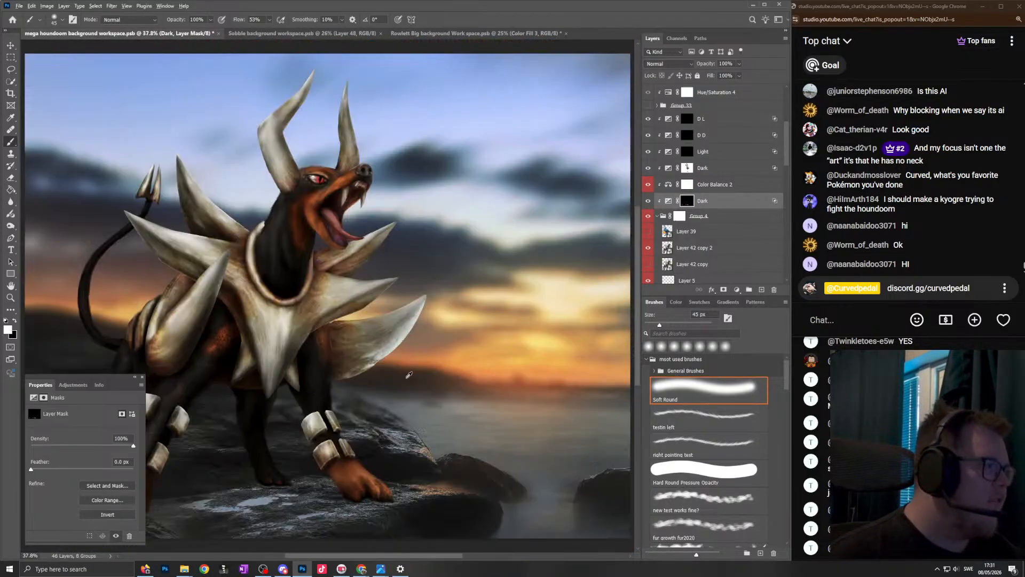
- Examine the whole composition at different magnifications, checking how the darkened paws sit against the rock and sunset
scroll(381, 348, "up", 3)
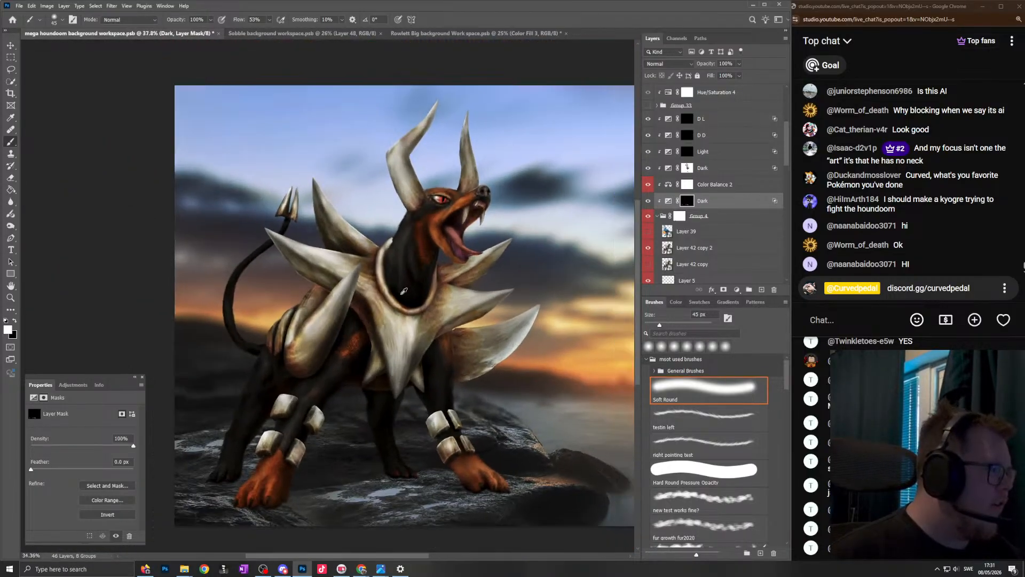
scroll(402, 300, "down", 3)
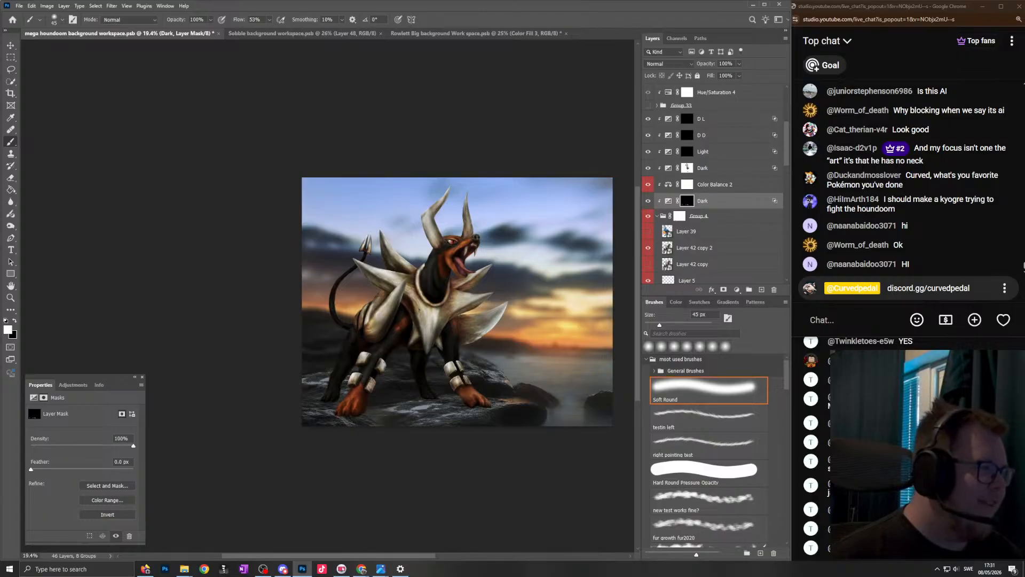
scroll(384, 327, "down", 2)
scroll(434, 303, "up", 3)
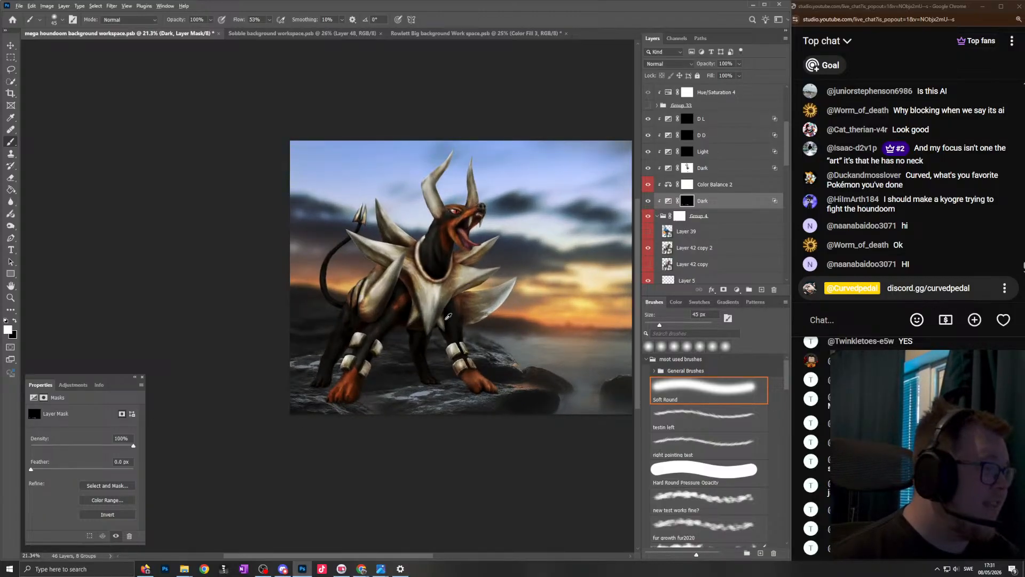
scroll(447, 295, "down", 2)
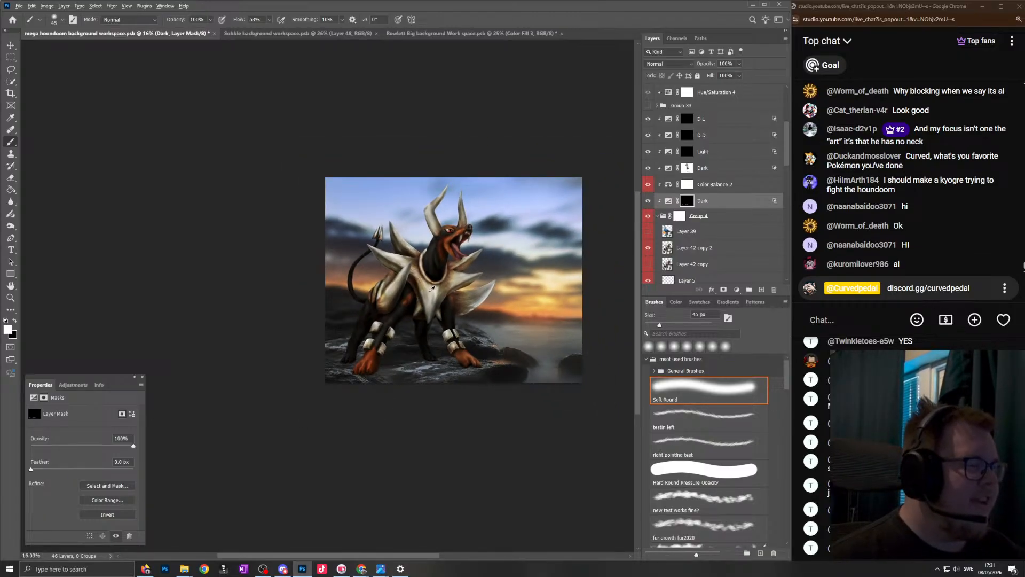
scroll(422, 299, "up", 3)
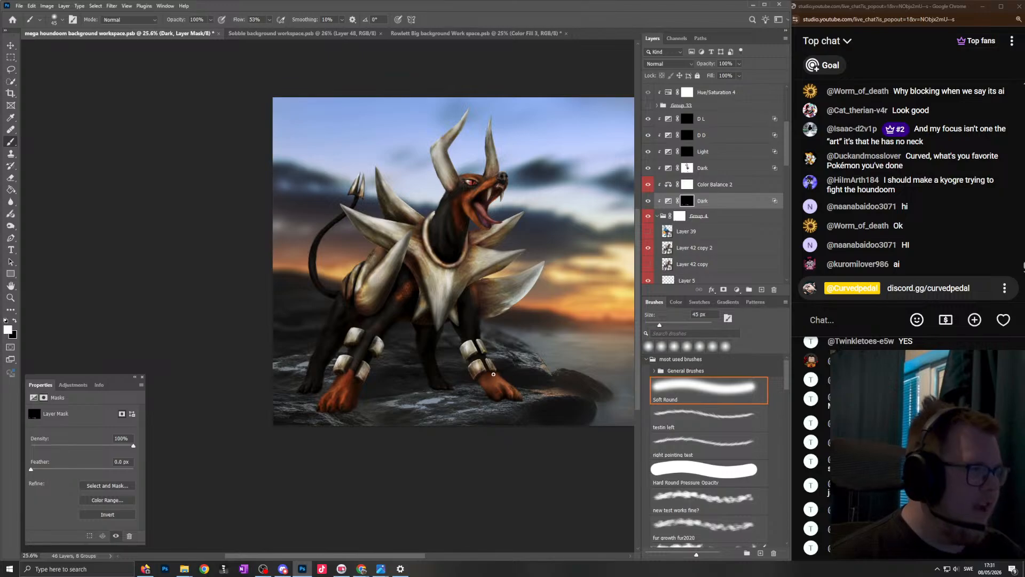
scroll(497, 377, "down", 3)
scroll(481, 325, "up", 3)
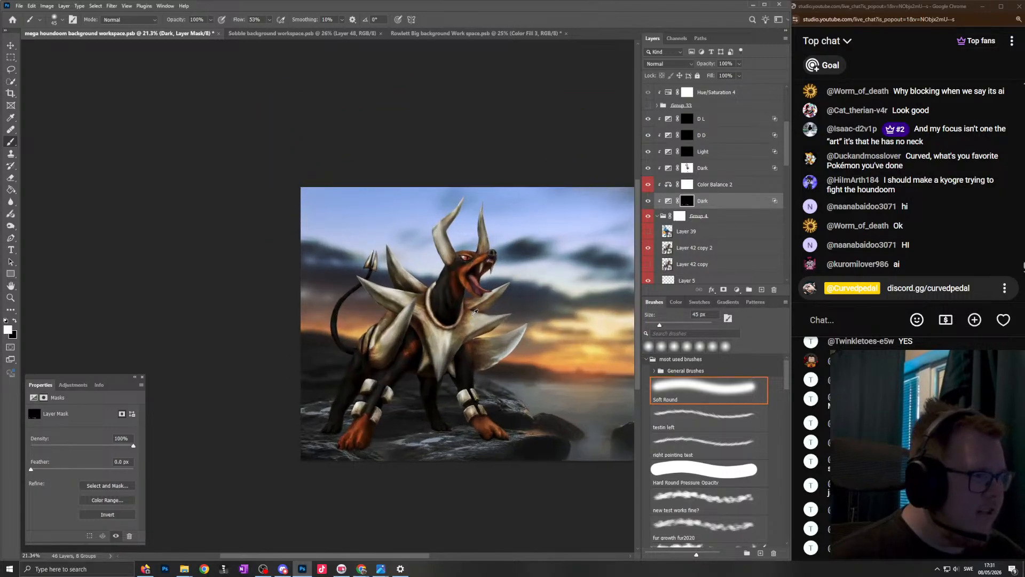
scroll(445, 353, "down", 1)
scroll(445, 352, "up", 4)
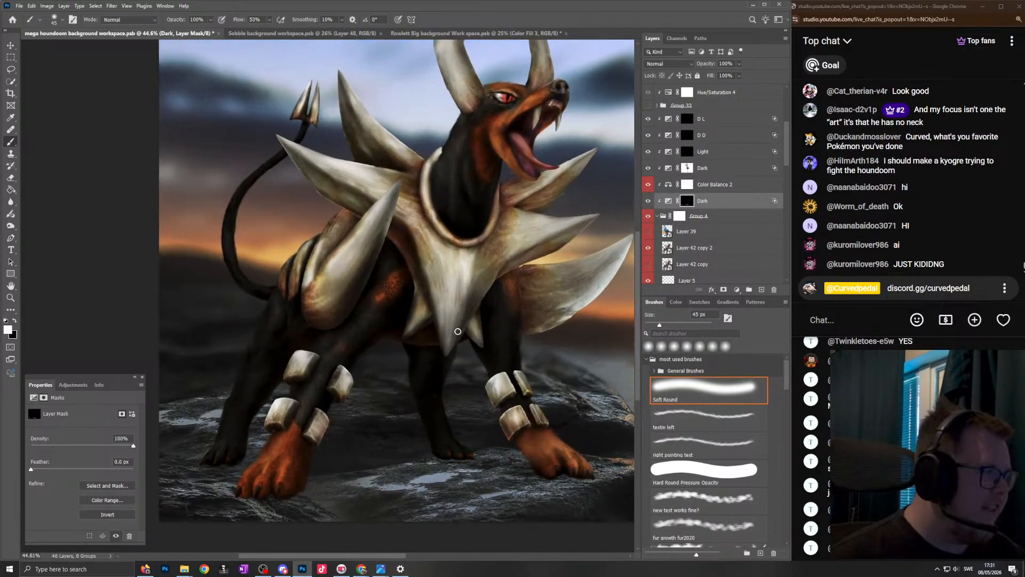
scroll(497, 257, "down", 4)
scroll(497, 256, "up", 2)
scroll(494, 258, "down", 2)
scroll(488, 264, "up", 2)
scroll(478, 272, "down", 3)
scroll(478, 272, "up", 2)
scroll(473, 283, "down", 2)
scroll(465, 297, "up", 1)
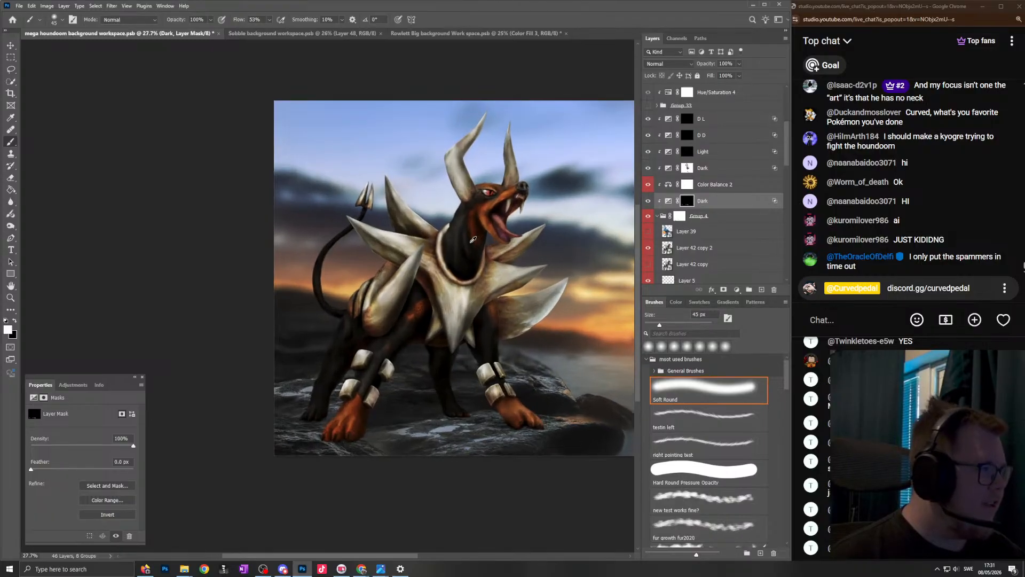
scroll(474, 250, "up", 1)
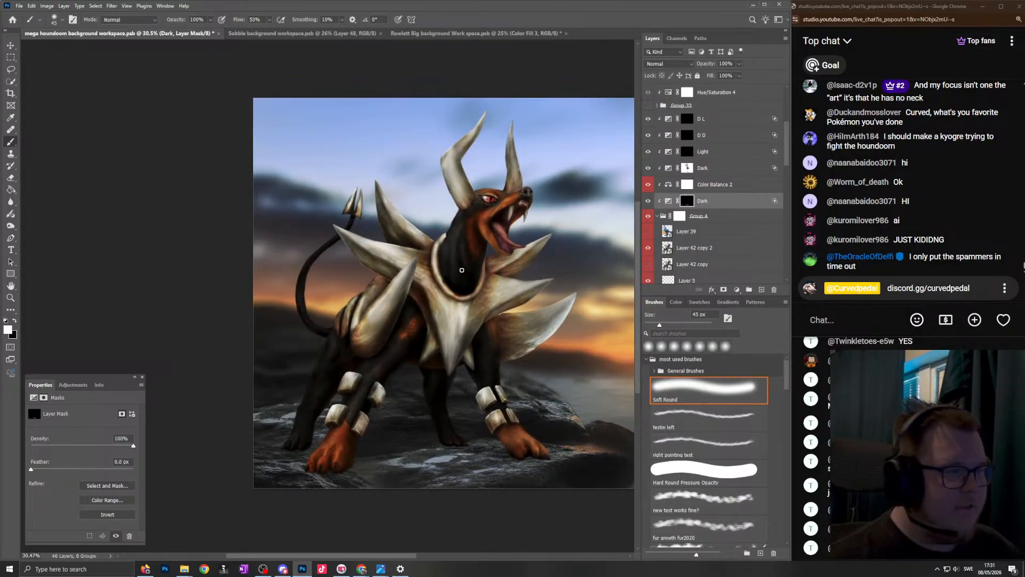
scroll(462, 270, "down", 2)
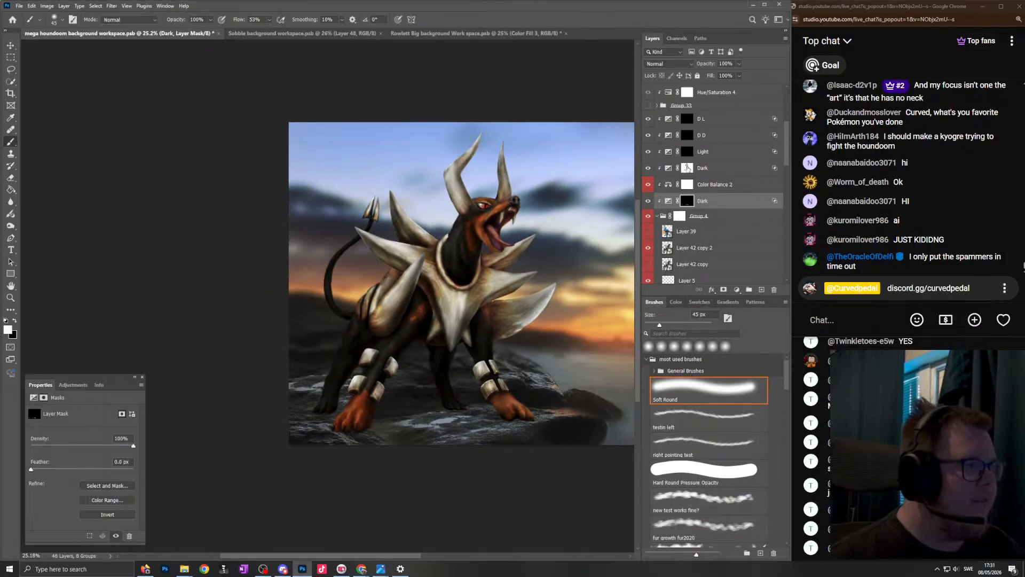
left_click(688, 167)
left_click(12, 45)
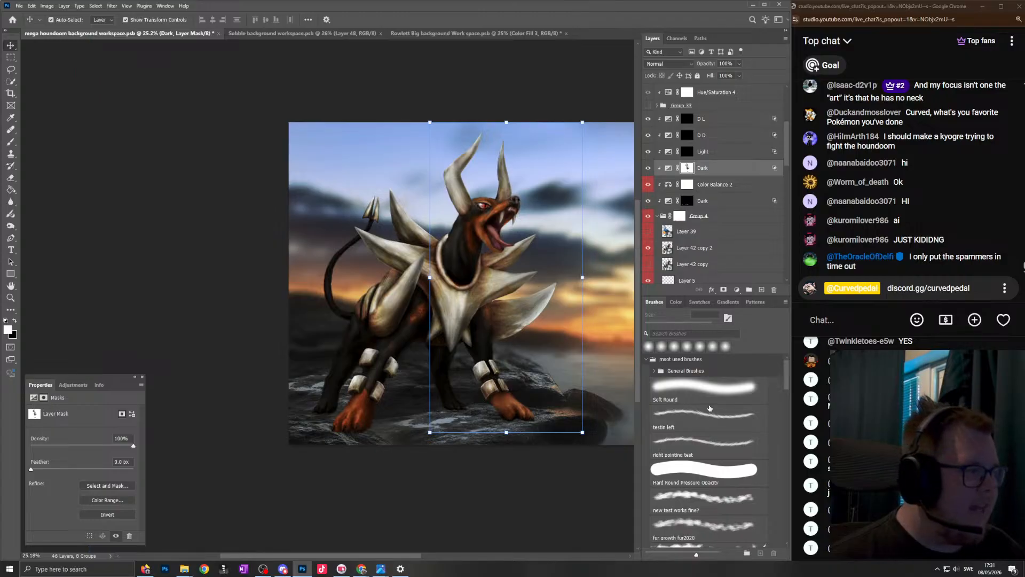
left_click(705, 389)
- Duplicate the background's D D exposure adjustment layer directly above Group 34 and make the copy visible
scroll(743, 209, "down", 5)
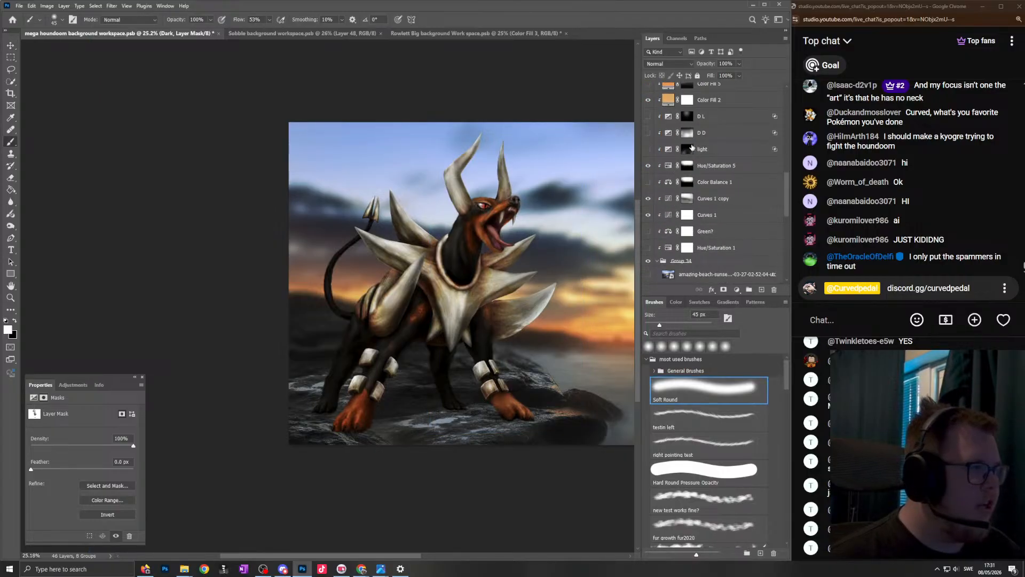
left_click_drag(721, 133, 689, 270)
left_click(649, 264)
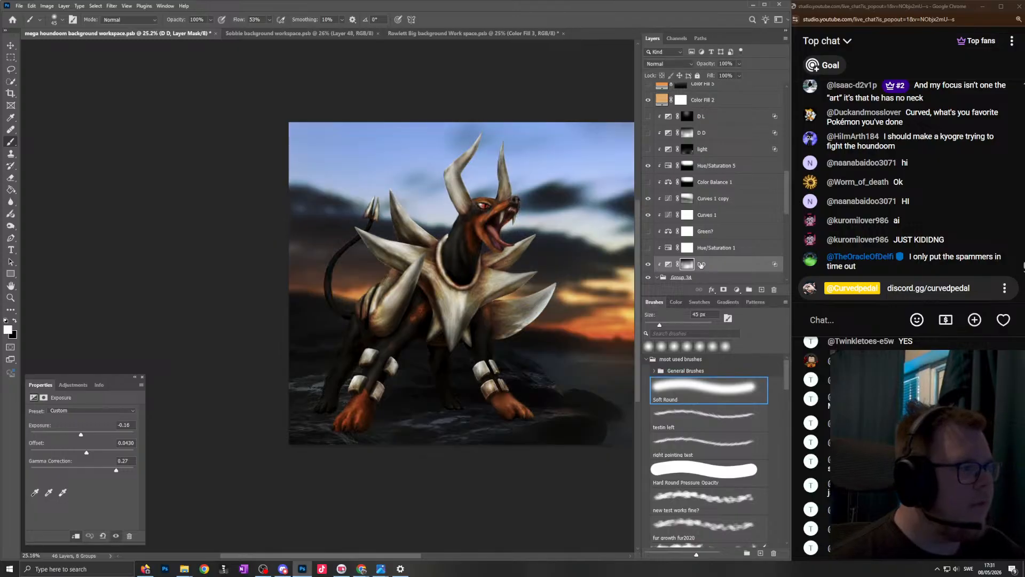
- Rename the copied D D layer as "under shaodw"
double_click(701, 264)
type("under")
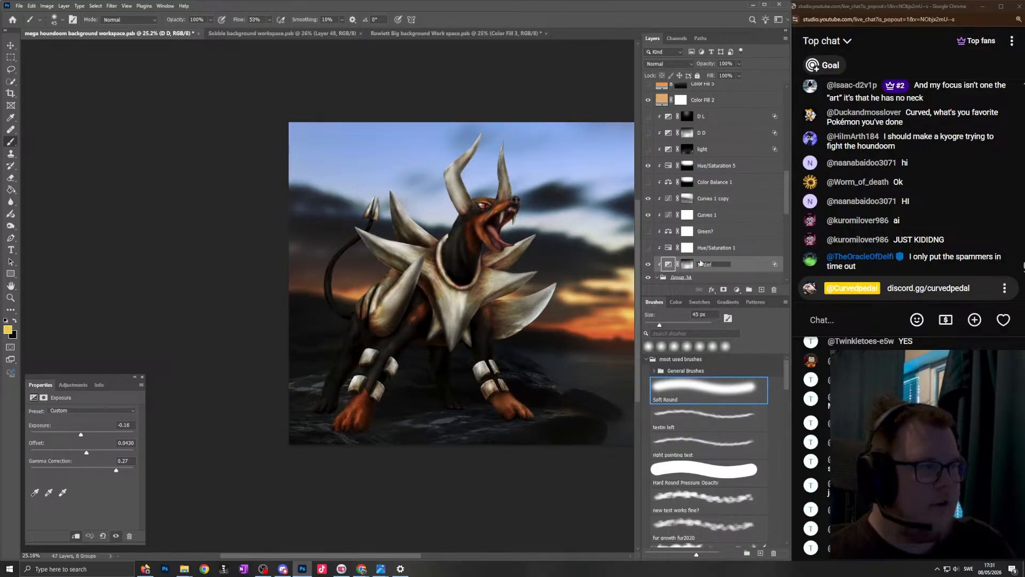
type(" shaodw")
key("Return")
- Replace the "under shaodw" layer's mask with a new black mask
left_click(691, 264)
right_click(690, 264)
left_click(714, 282)
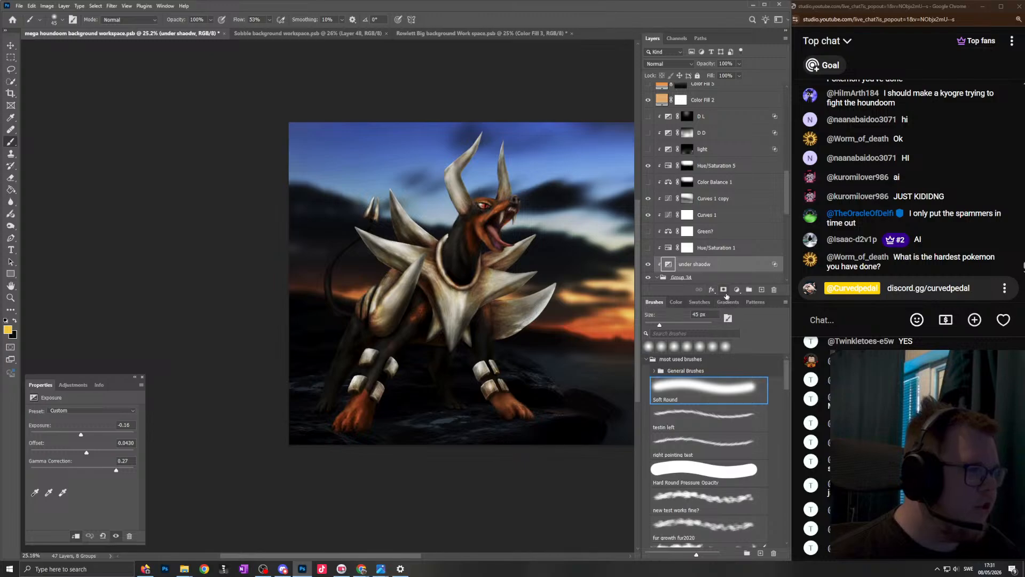
left_click(723, 289, "alt")
- Paint a contact shadow on the rock beneath the far orange front paw on the "under shaodw" mask with a soft white brush
scroll(447, 374, "up", 6)
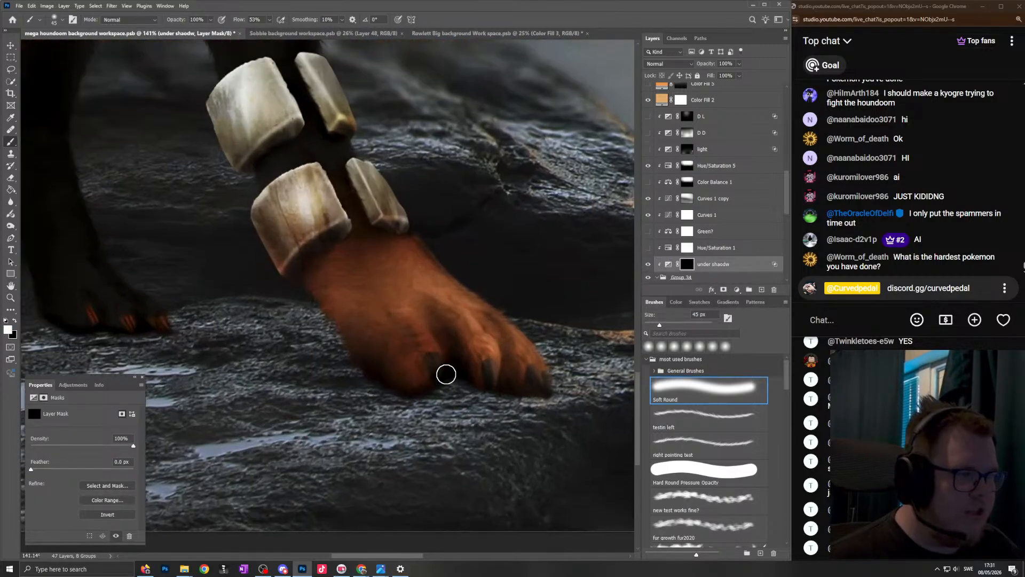
scroll(446, 374, "up", 3)
mouse_move(504, 402)
left_mouse_down()
mouse_move(559, 403)
mouse_move(377, 384)
mouse_move(268, 391)
mouse_move(273, 343)
left_mouse_up()
scroll(344, 362, "down", 6)
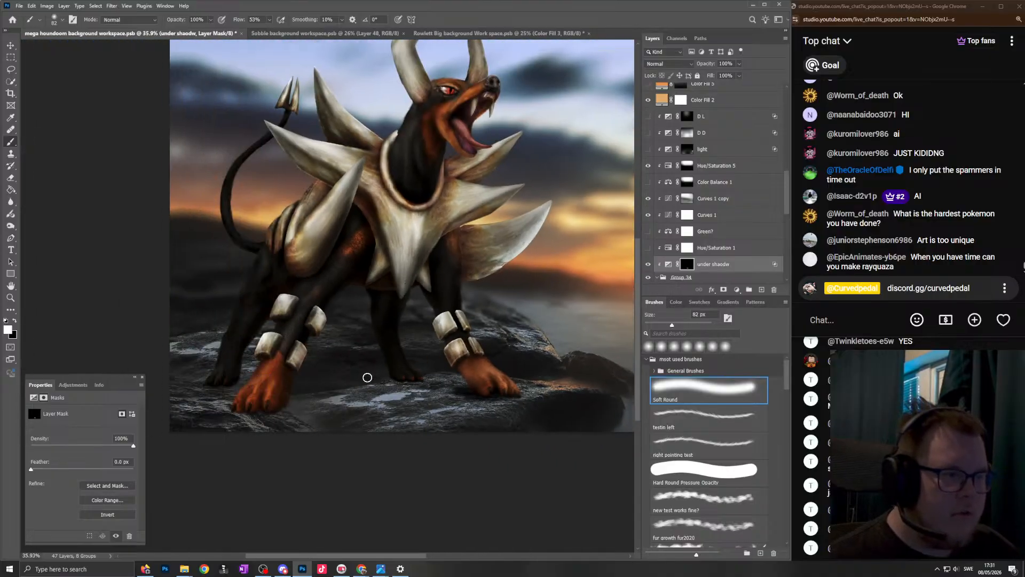
- Paint a contact shadow beneath the dark hind paw between the front legs on the "under shaodw" mask with a 45 px white brush
scroll(347, 366, "up", 6)
right_click(499, 337, "alt")
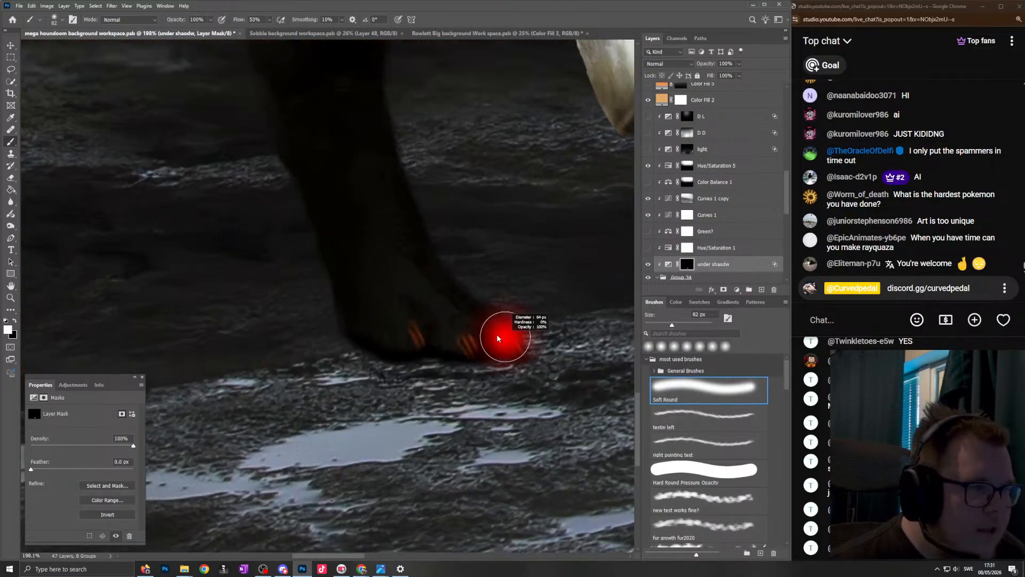
mouse_move(392, 357)
left_mouse_down()
mouse_move(337, 348)
mouse_move(412, 370)
mouse_move(474, 352)
left_mouse_up()
scroll(331, 400, "down", 2)
scroll(330, 400, "down", 3)
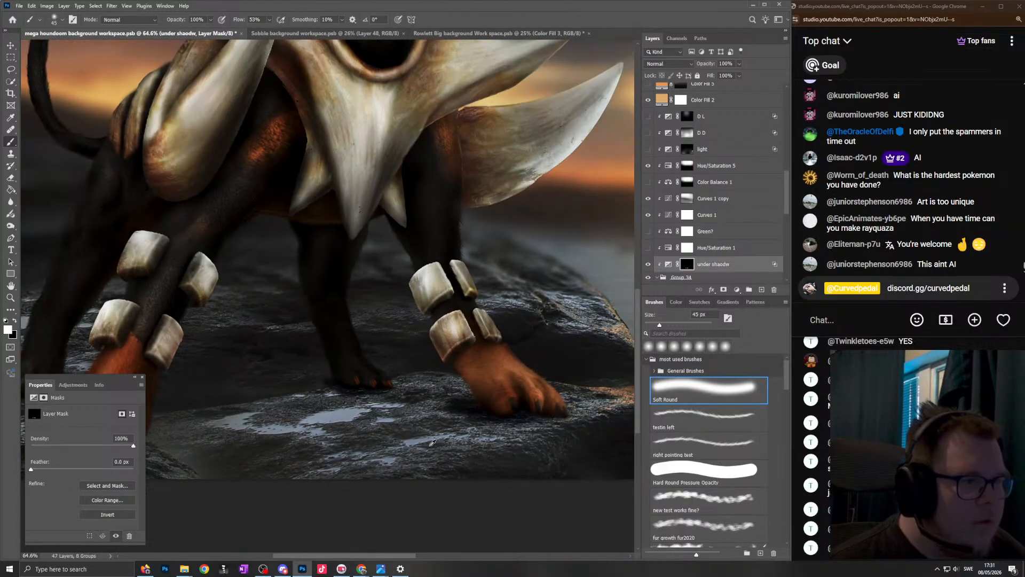
- Paint a contact shadow beneath the nearest orange front paw on the "under shaodw" mask with white at 90 px and 63 px
scroll(403, 453, "up", 3)
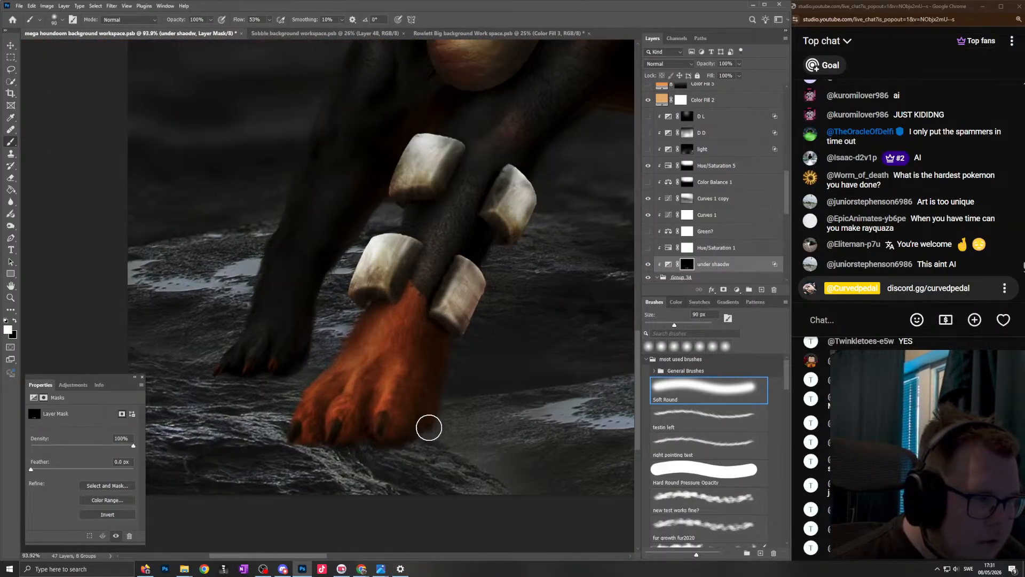
left_click_drag(397, 437, 381, 444)
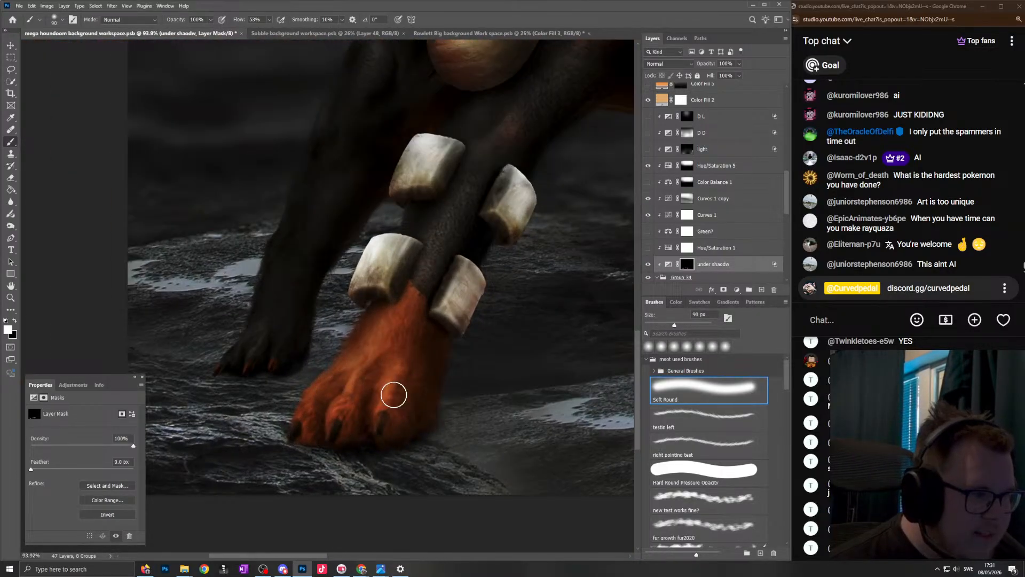
scroll(382, 400, "down", 3)
scroll(426, 426, "up", 4)
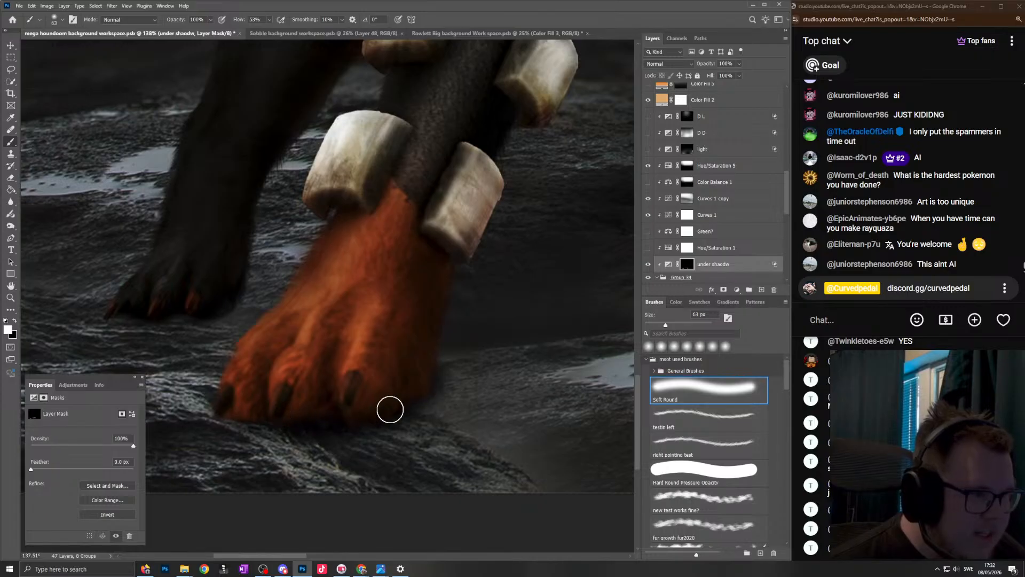
- Paint a contact shadow beneath the dark hind paw behind the nearest front leg on the "under shaodw" mask at 65 px
scroll(345, 411, "down", 3)
scroll(370, 401, "up", 2)
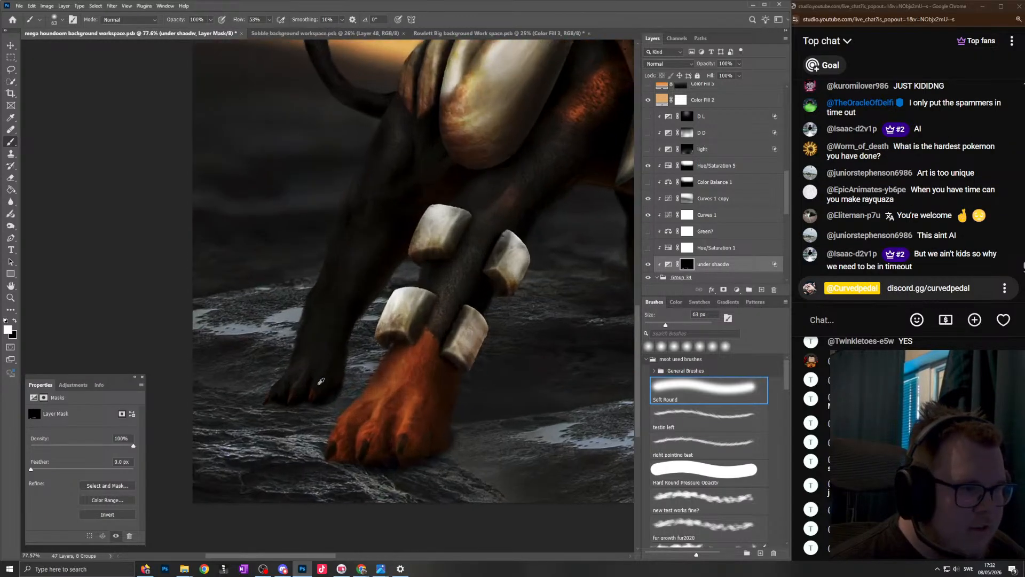
scroll(321, 382, "up", 2)
scroll(305, 407, "down", 3)
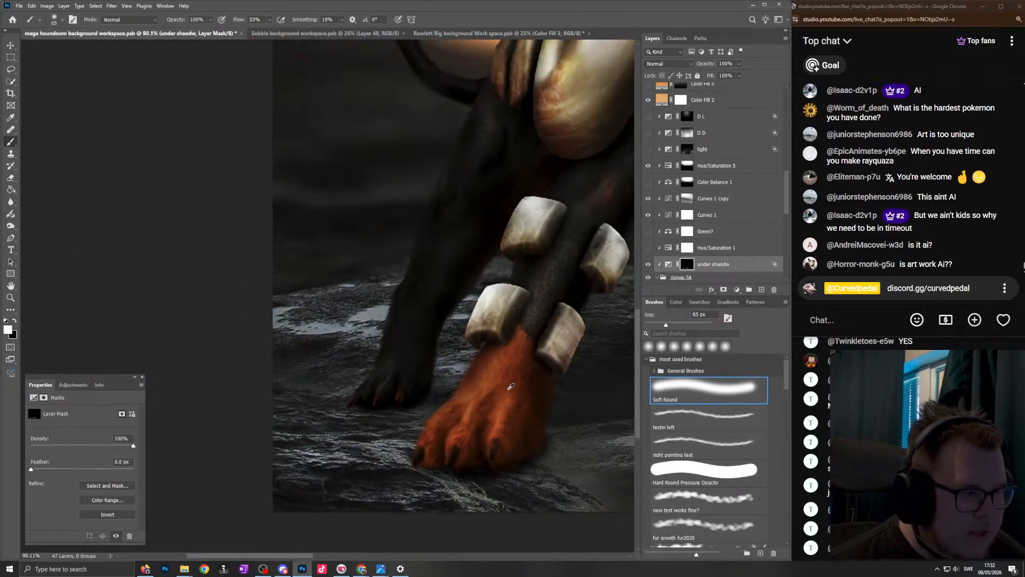
scroll(427, 379, "up", 3)
key("x")
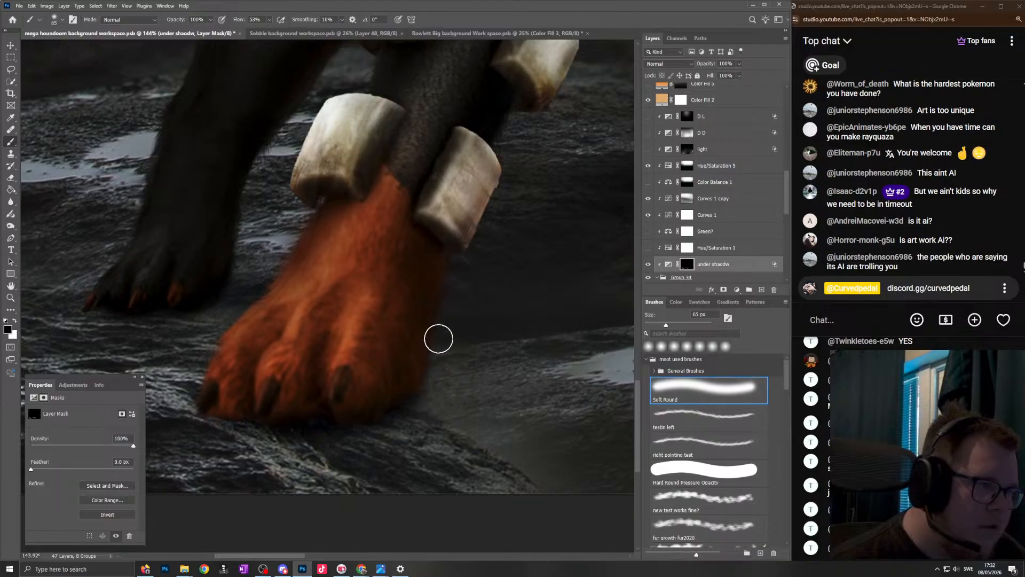
scroll(441, 331, "down", 5)
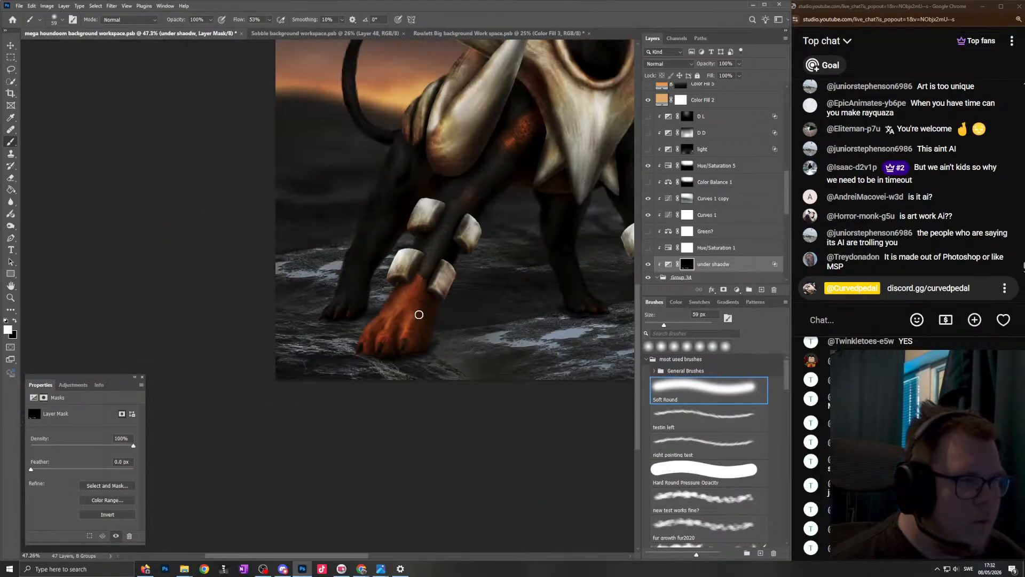
scroll(430, 302, "up", 5)
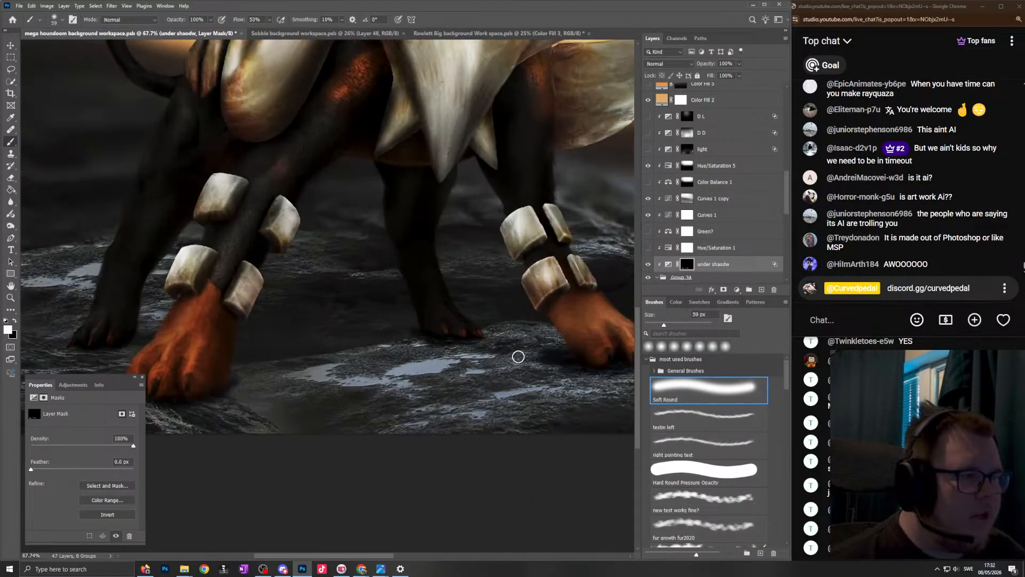
left_click_drag(562, 352, 464, 366)
key("ctrl+z")
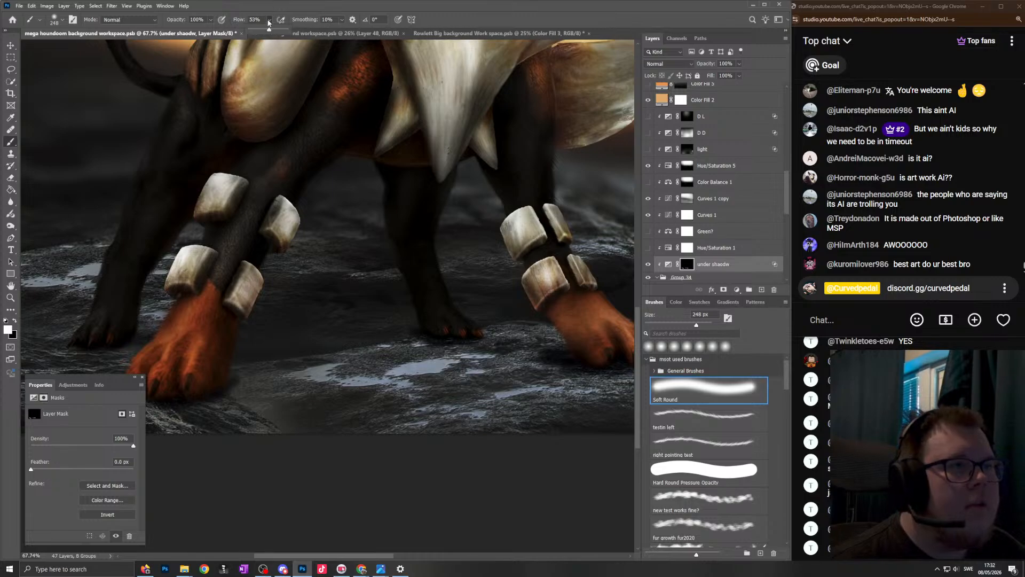
- Lower the brush flow to 19% and build a broad soft shadow between the front paws on the "under shaodw" mask, starting at 248 px
left_click_drag(259, 32, 256, 32)
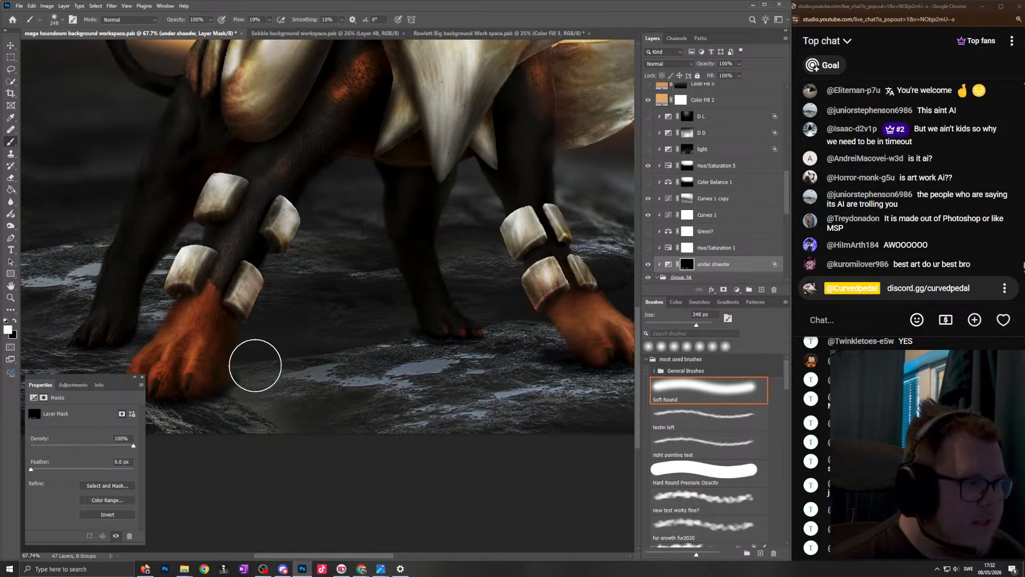
mouse_move(315, 352)
left_mouse_down()
mouse_move(501, 362)
mouse_move(385, 320)
left_mouse_up()
left_click_drag(430, 291, 415, 291)
key("x")
mouse_move(477, 283)
left_mouse_down()
mouse_move(385, 289)
mouse_move(457, 304)
mouse_move(355, 334)
mouse_move(411, 334)
left_mouse_up()
key("x")
left_click_drag(318, 336, 278, 335)
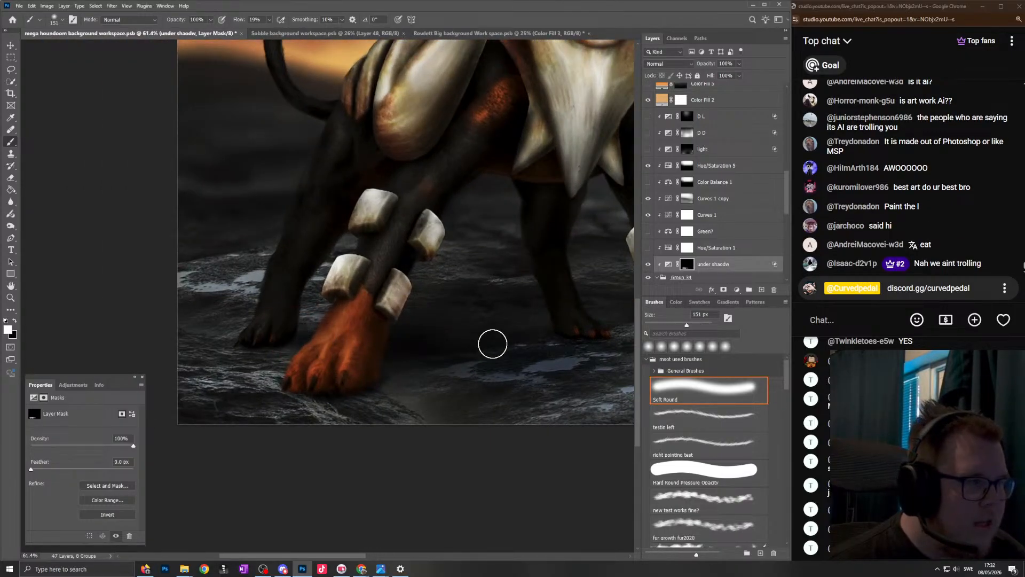
- Refine the rock shadow between the legs and under the far front paw on the "under shaodw" mask, alternating black and white
mouse_move(465, 299)
left_mouse_down()
mouse_move(491, 301)
mouse_move(398, 318)
left_mouse_up()
key("x")
mouse_move(610, 290)
left_mouse_down()
mouse_move(572, 295)
mouse_move(575, 310)
left_mouse_up()
key("x")
left_click_drag(559, 374, 505, 375)
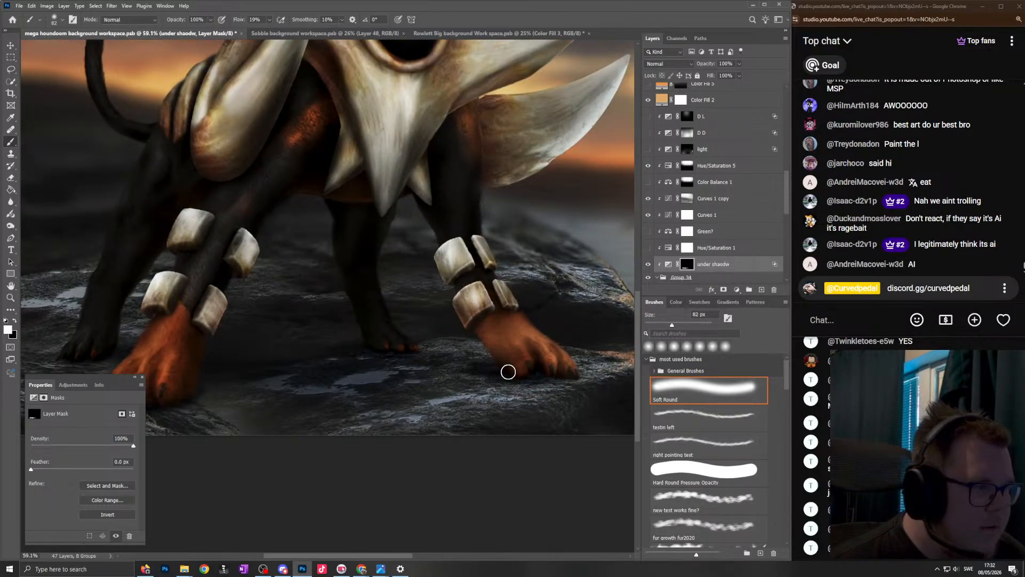
- Blend the shadow across the foreground rock on the "under shaodw" mask with large soft brushes of 268 px, 549 px and 433 px
left_click_drag(386, 393, 435, 385)
left_click_drag(173, 426, 250, 407)
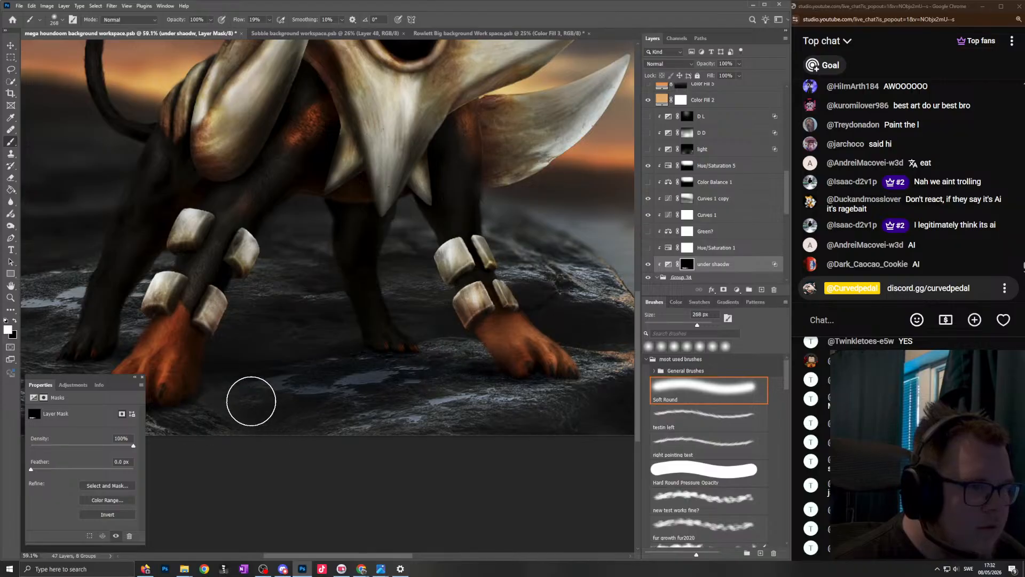
left_click_drag(289, 373, 257, 374)
left_click_drag(361, 377, 297, 377)
left_click_drag(290, 328, 264, 327)
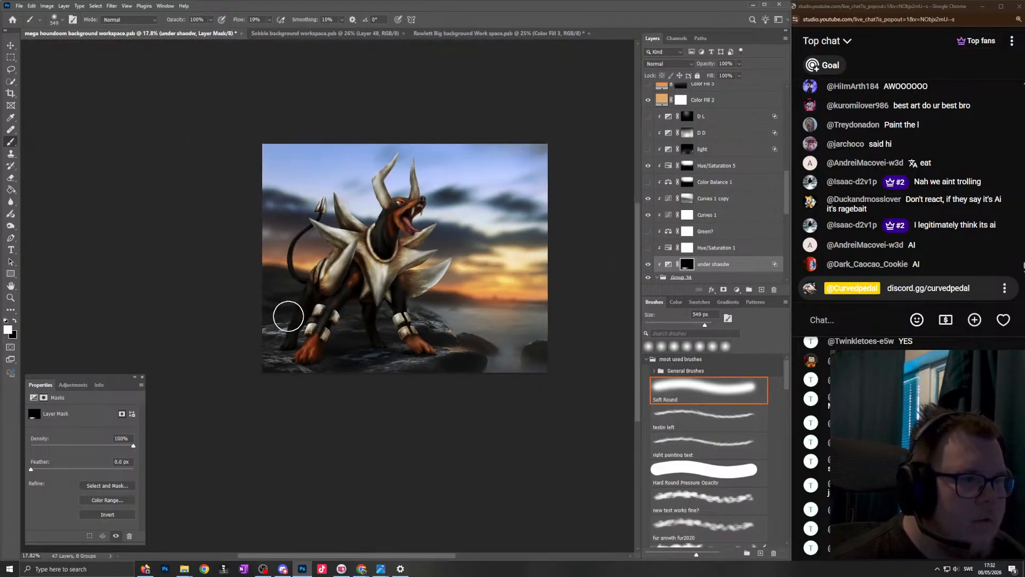
key("x")
left_click_drag(369, 352, 384, 351)
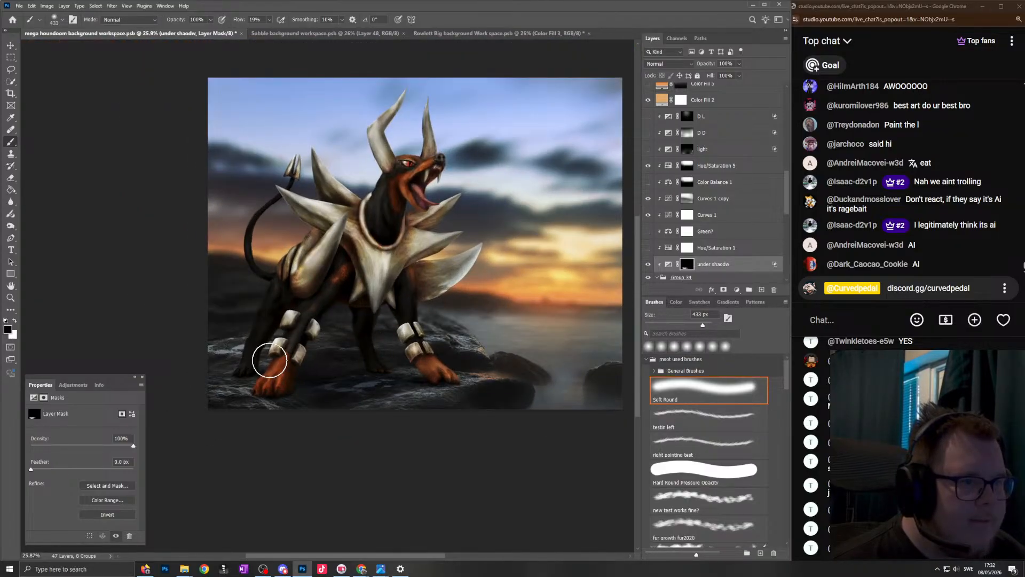
scroll(395, 304, "down", 2)
scroll(382, 299, "up", 4)
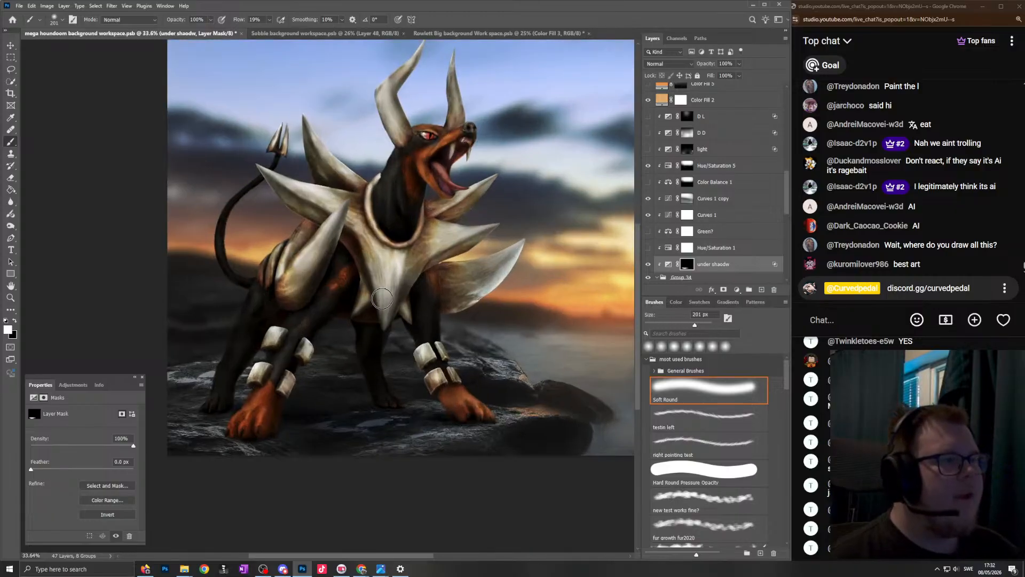
- Make the mask of the "Dark" layer directly above Color Balance 2 active for painting
scroll(487, 258, "up", 1)
scroll(710, 179, "up", 4)
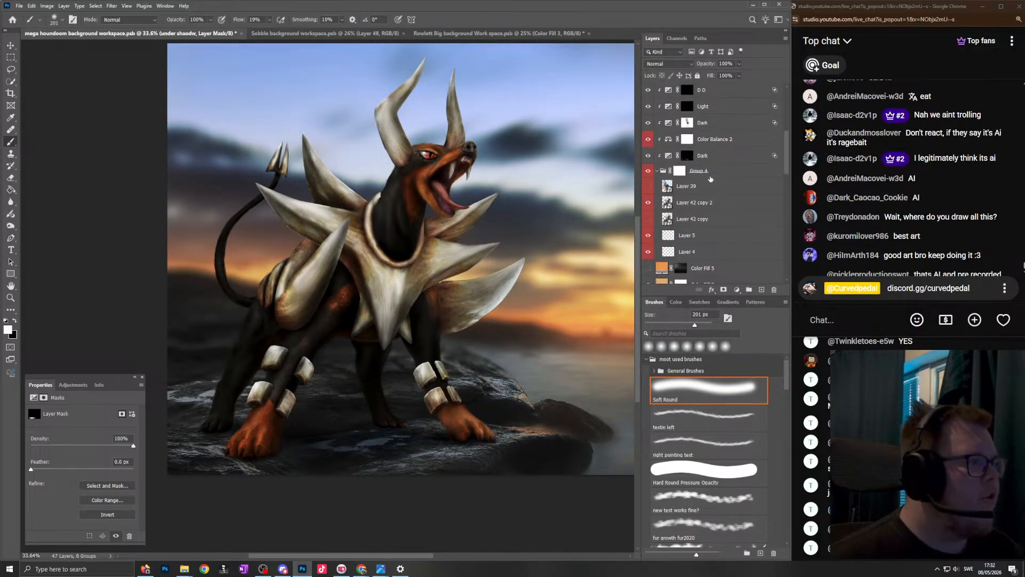
left_click(687, 123)
scroll(448, 280, "down", 2)
scroll(448, 280, "right", 1)
scroll(342, 338, "up", 4)
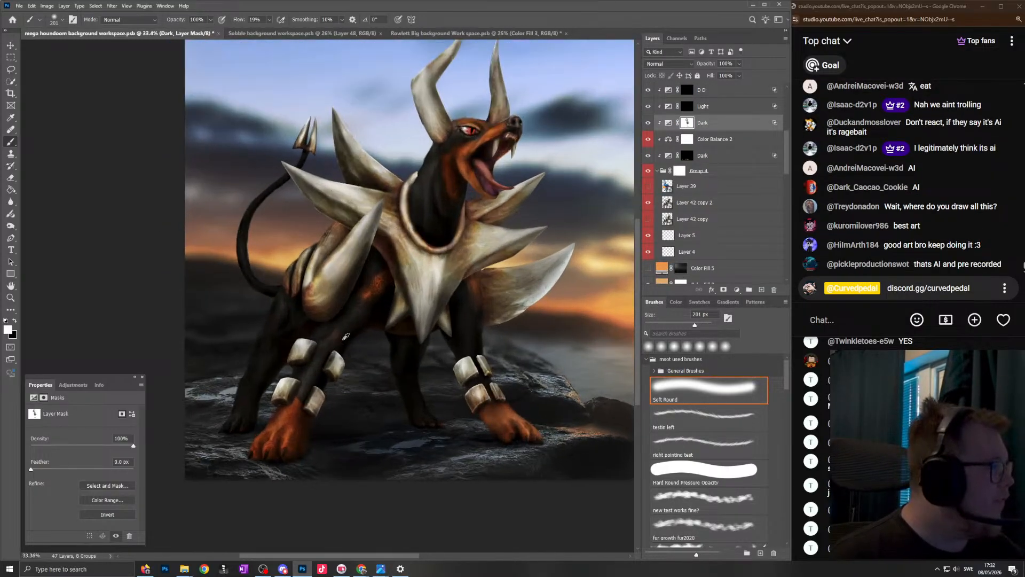
scroll(446, 314, "down", 6)
scroll(459, 315, "right", 2)
scroll(474, 308, "up", 4)
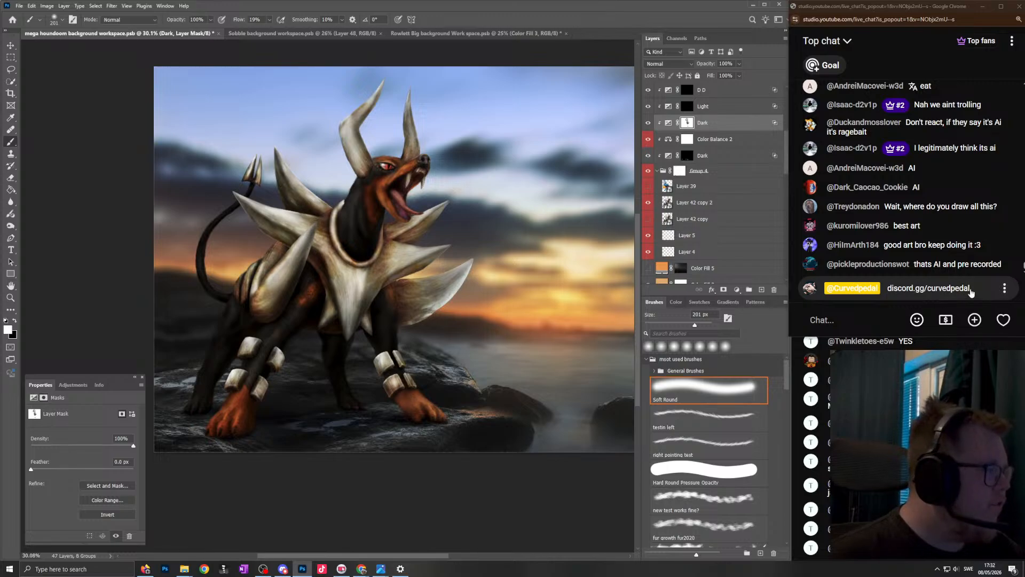
- Copy the discord.gg/curvedpedal link from the latest channel message and post it repeatedly in the YouTube live chat
left_click_drag(970, 292, 887, 288)
key("ctrl+c")
left_click(877, 316)
key("ctrl+v")
key("Return")
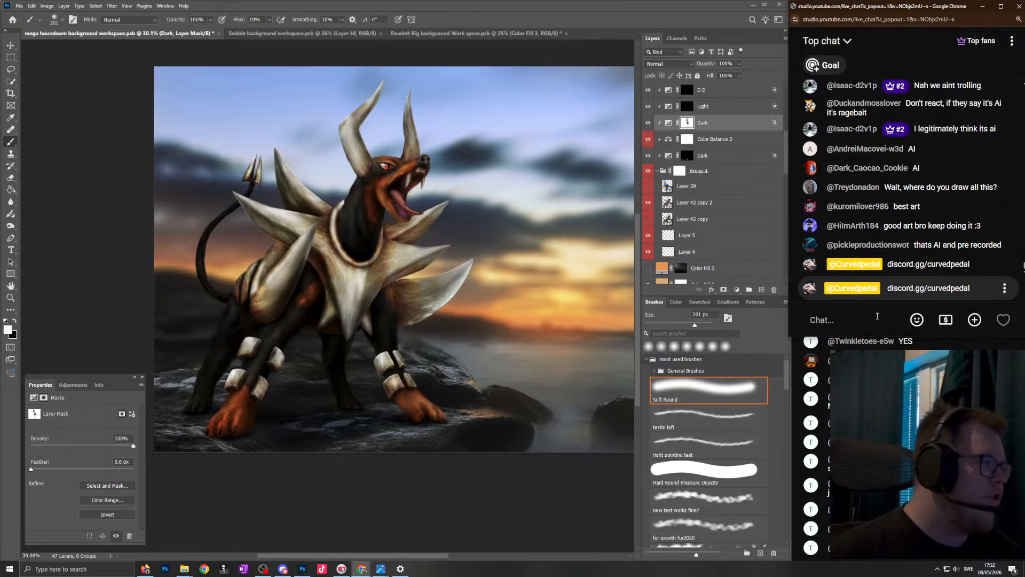
key("ctrl+v")
key("Return")
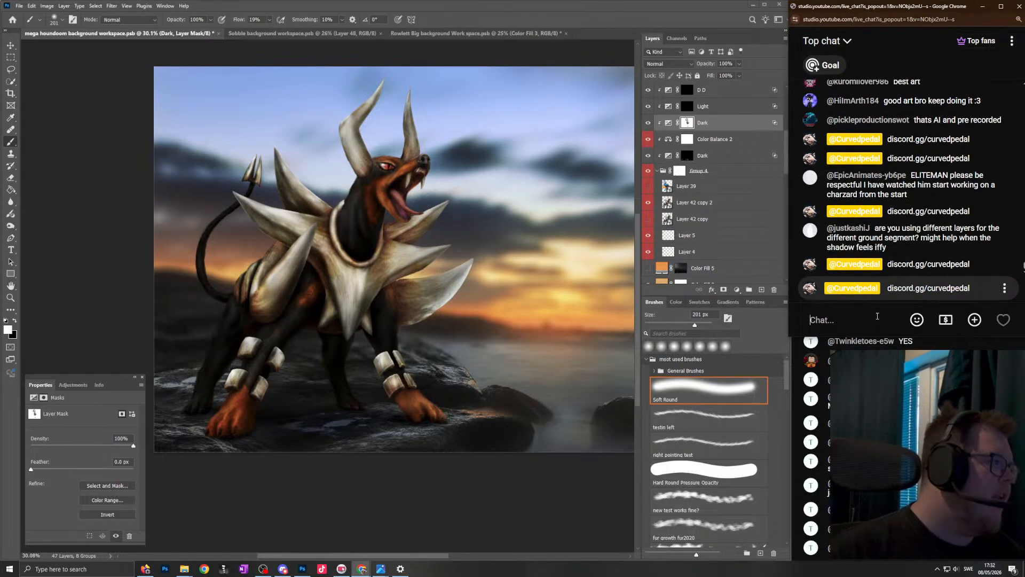
left_click(877, 316)
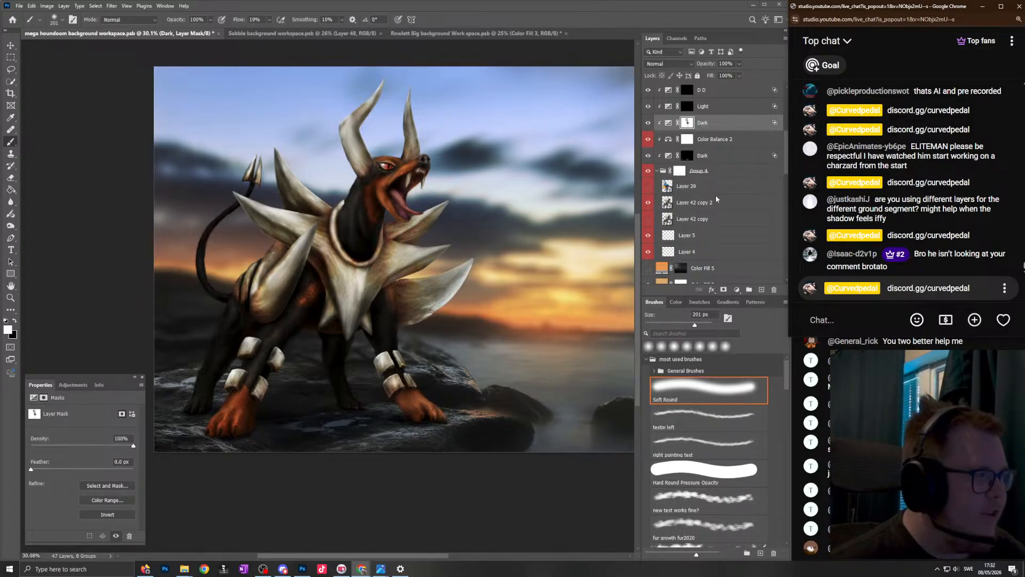
- Touch up the shading on the toes of the far orange front paw on the "Dark" mask with a soft brush between 49 px and 35 px
scroll(716, 200, "up", 3)
scroll(458, 411, "up", 2)
scroll(458, 412, "up", 3)
left_click_drag(473, 396, 472, 387)
left_click_drag(438, 420, 437, 399)
left_click_drag(437, 399, 417, 374)
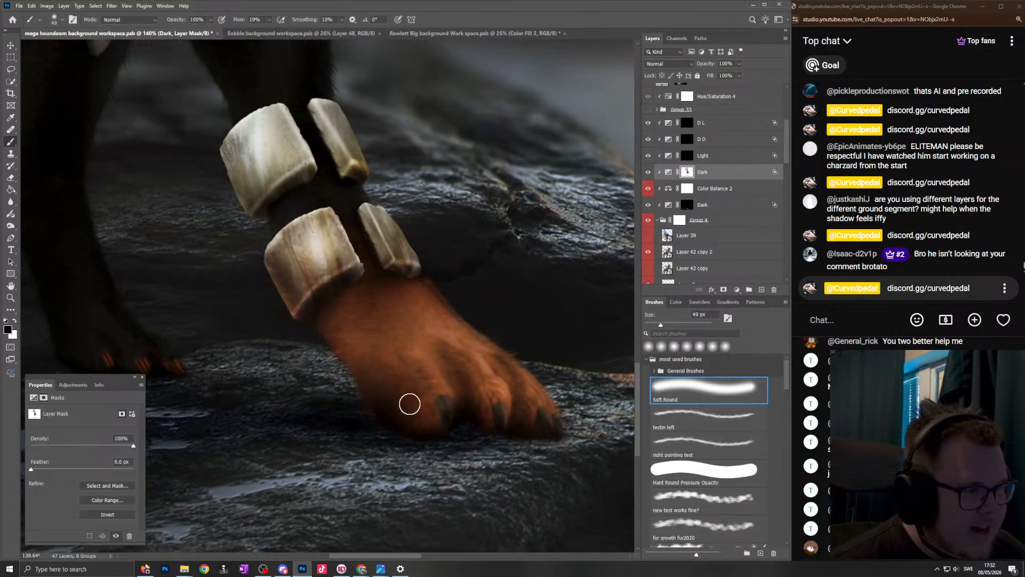
left_click_drag(439, 423, 431, 392)
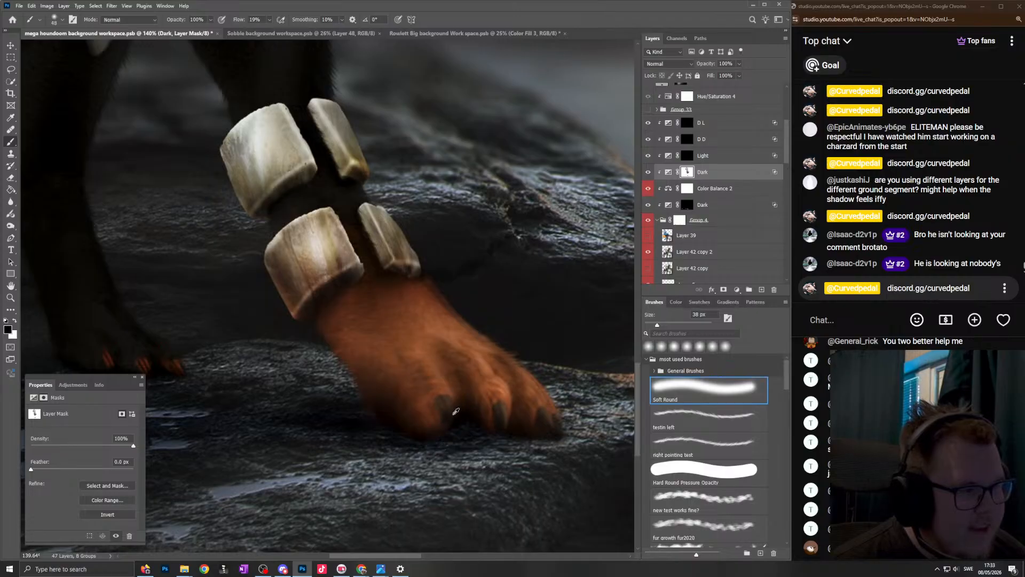
key("x")
left_click_drag(577, 433, 576, 434)
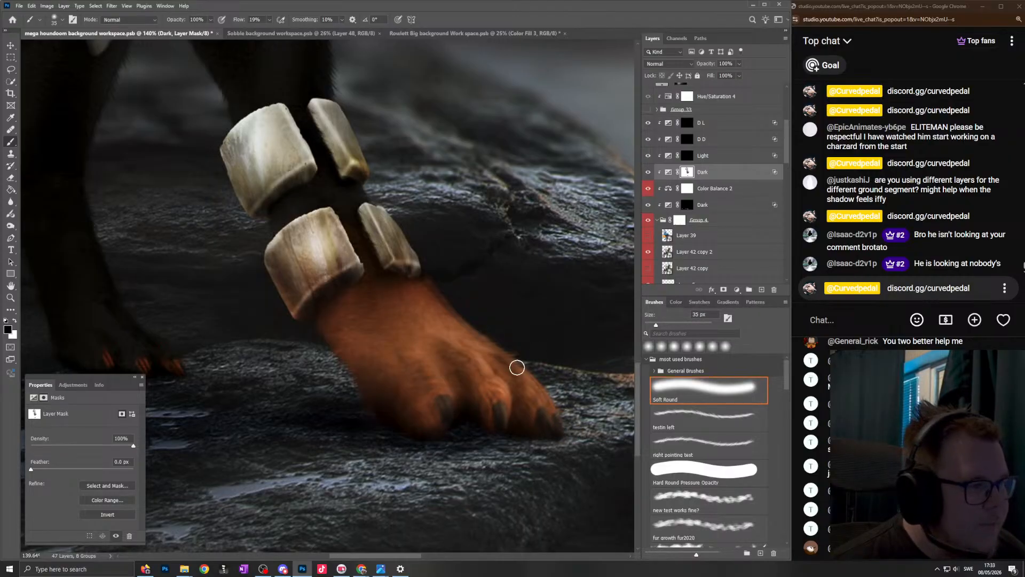
- Blend the shading from the far front paw up its leg on the "Dark" mask, alternating white and black with a soft brush
scroll(505, 374, "down", 5)
key("x")
mouse_move(413, 380)
left_mouse_down()
mouse_move(437, 370)
mouse_move(446, 394)
mouse_move(430, 396)
left_mouse_up()
key("x")
mouse_move(423, 306)
left_mouse_down()
mouse_move(366, 339)
mouse_move(375, 340)
mouse_move(334, 322)
mouse_move(413, 272)
mouse_move(450, 296)
mouse_move(405, 243)
left_mouse_up()
scroll(366, 180, "down", 3)
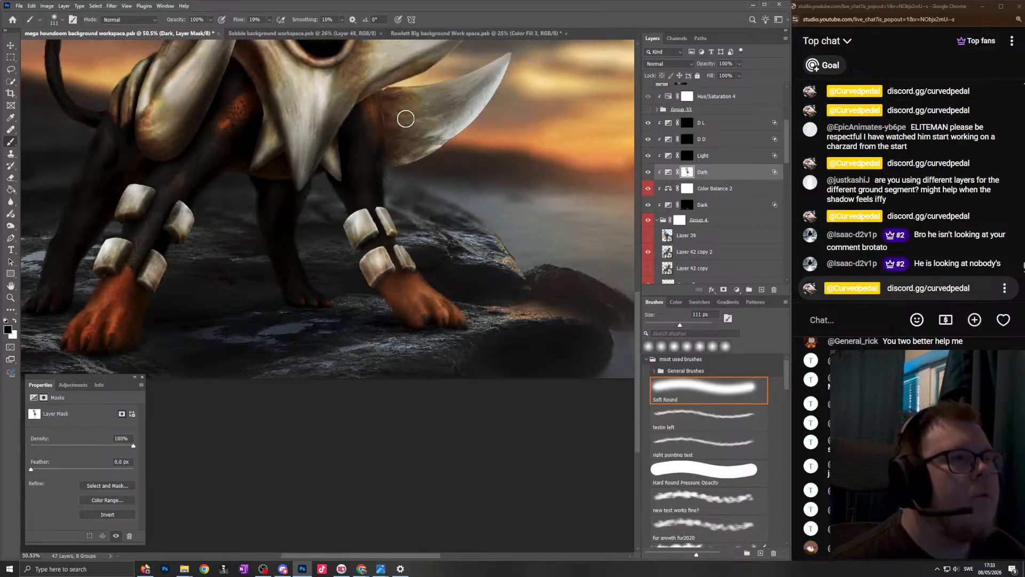
- Examine the shading on the upper far front leg and on the dark hind leg between the front legs
scroll(443, 411, "up", 5)
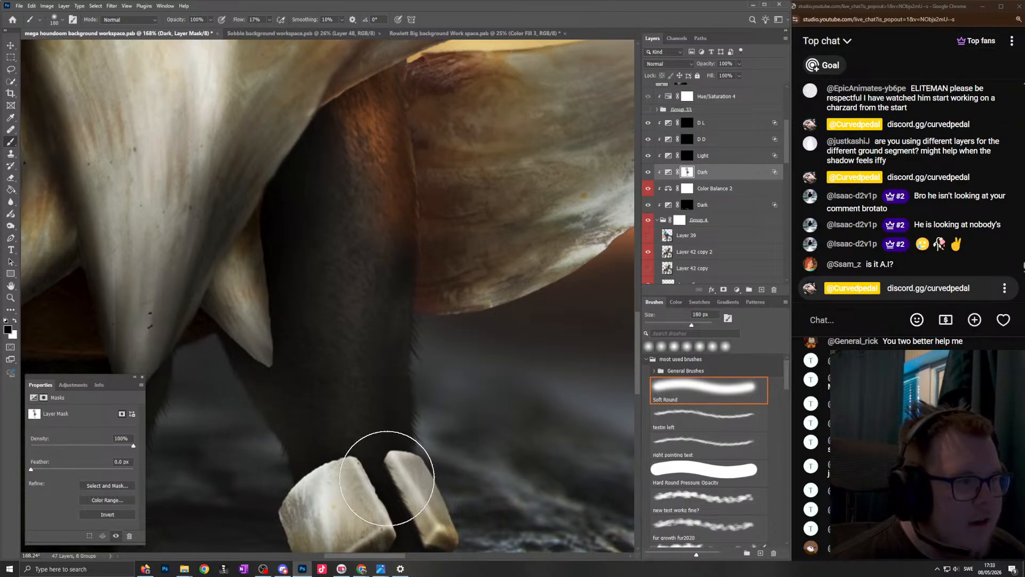
scroll(383, 461, "down", 5)
scroll(374, 435, "up", 3)
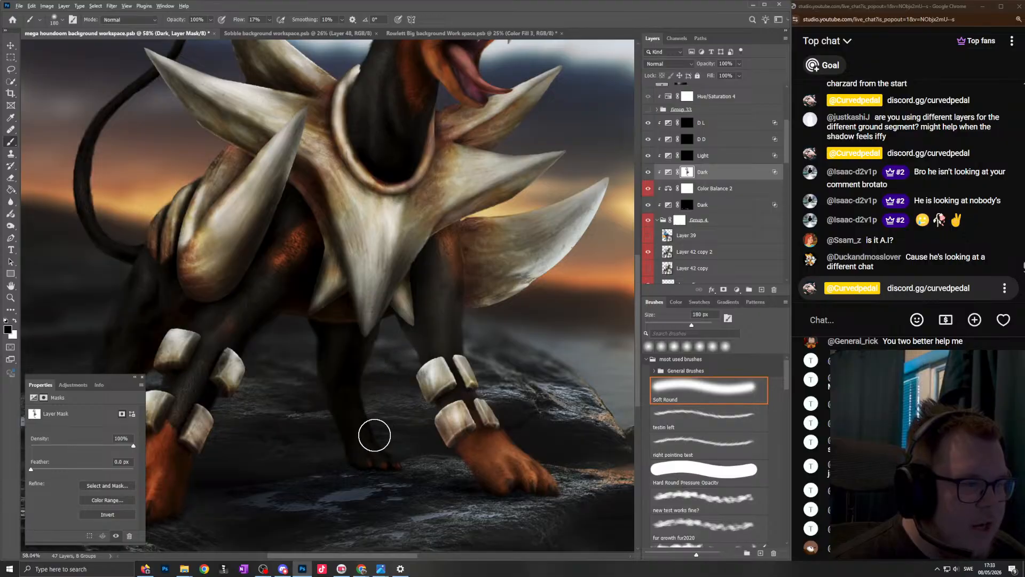
scroll(368, 451, "up", 4)
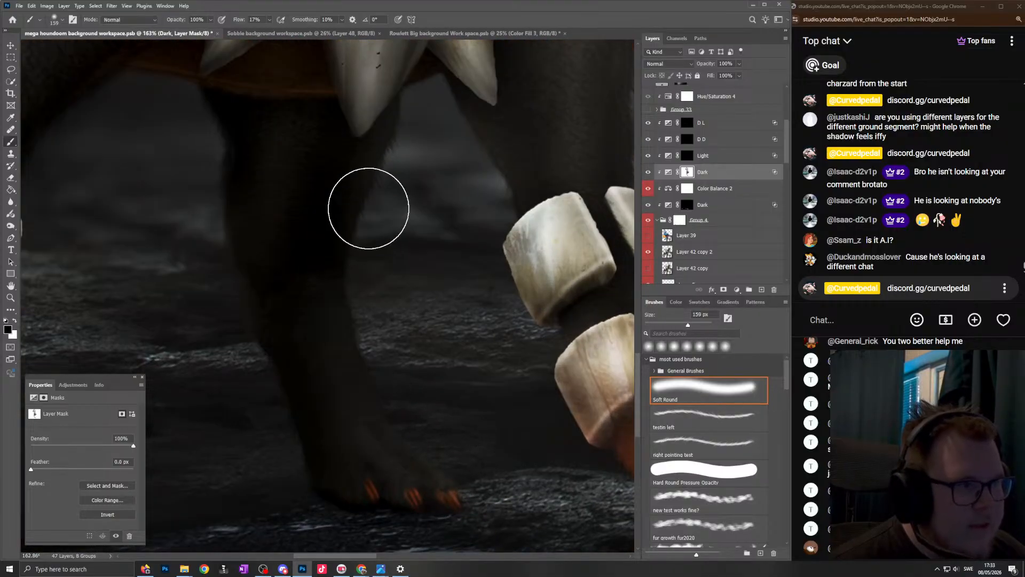
scroll(327, 339, "down", 4)
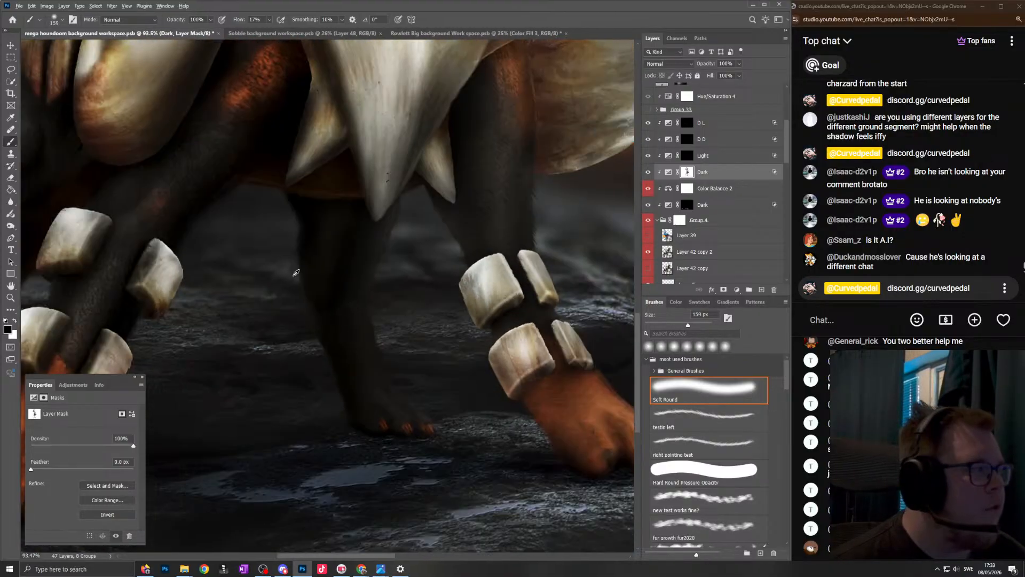
scroll(299, 275, "up", 4)
scroll(311, 271, "down", 3)
scroll(309, 269, "up", 5)
scroll(332, 366, "down", 6)
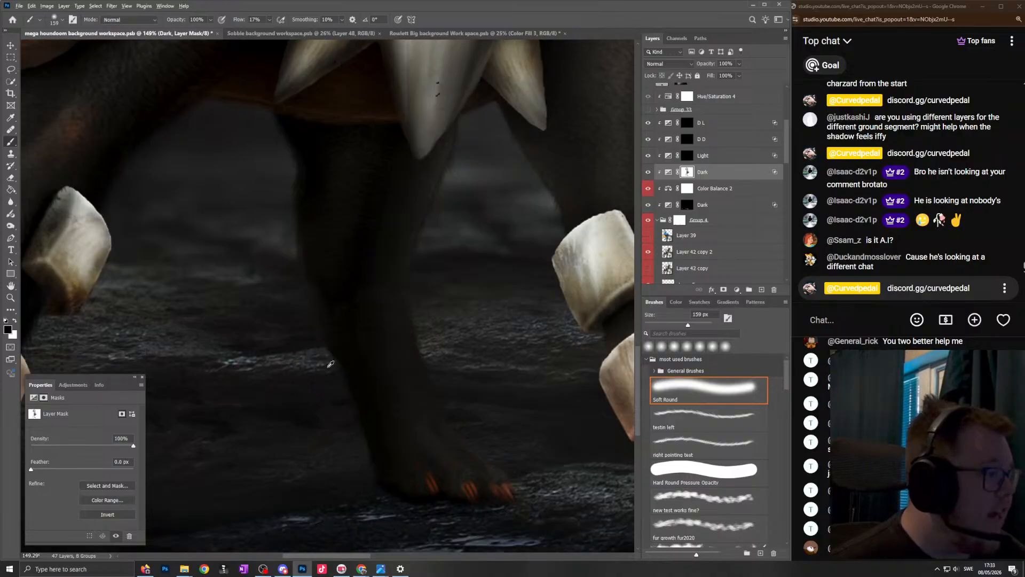
- Rearrange the two YouTube live chat windows beside the canvas, with the first chat back above the second and its text enlarged
left_click(891, 13)
left_click_drag(891, 13, 397, 45)
mouse_move(942, 180)
left_mouse_down()
mouse_move(432, 216)
mouse_move(469, 185)
mouse_move(561, 212)
mouse_move(928, 233)
left_mouse_up()
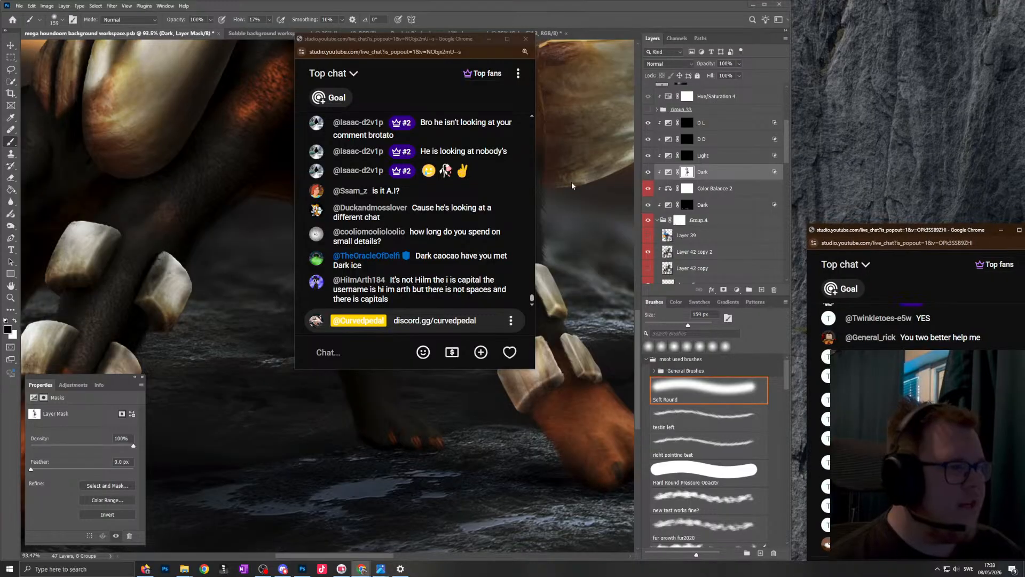
left_click_drag(433, 40, 925, 11)
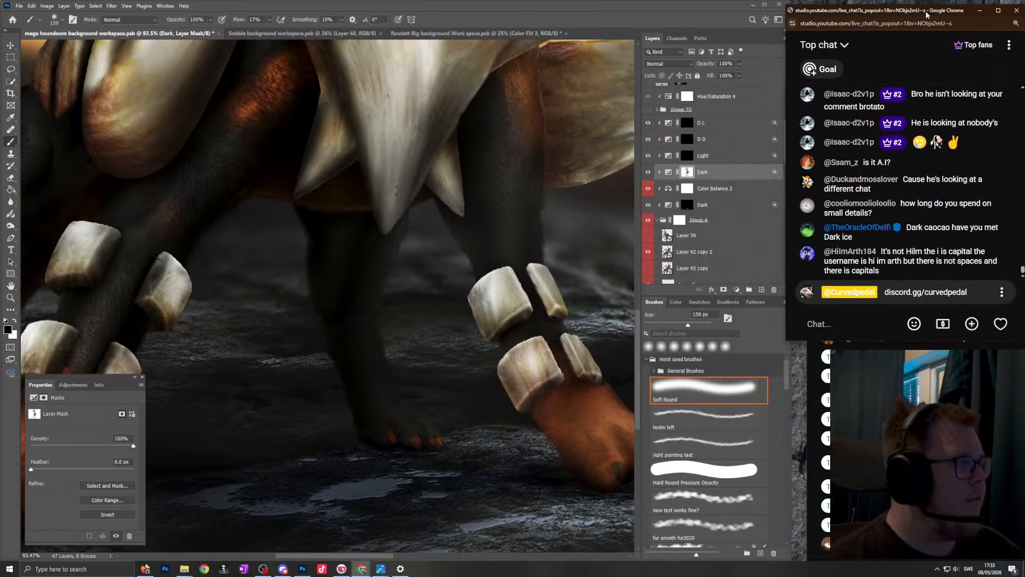
scroll(543, 280, "down", 6)
key("ctrl+0")
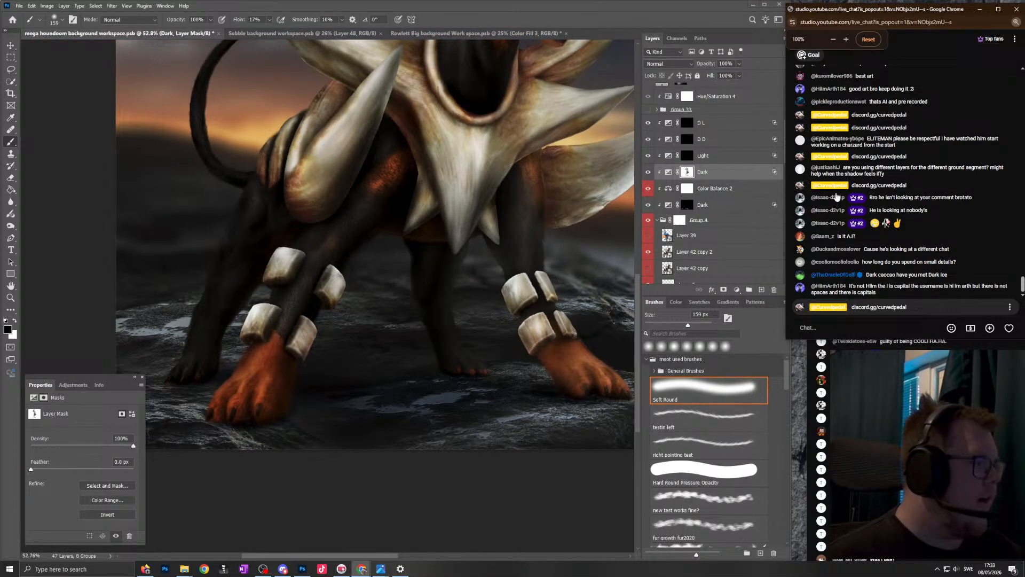
scroll(896, 204, "up", 3)
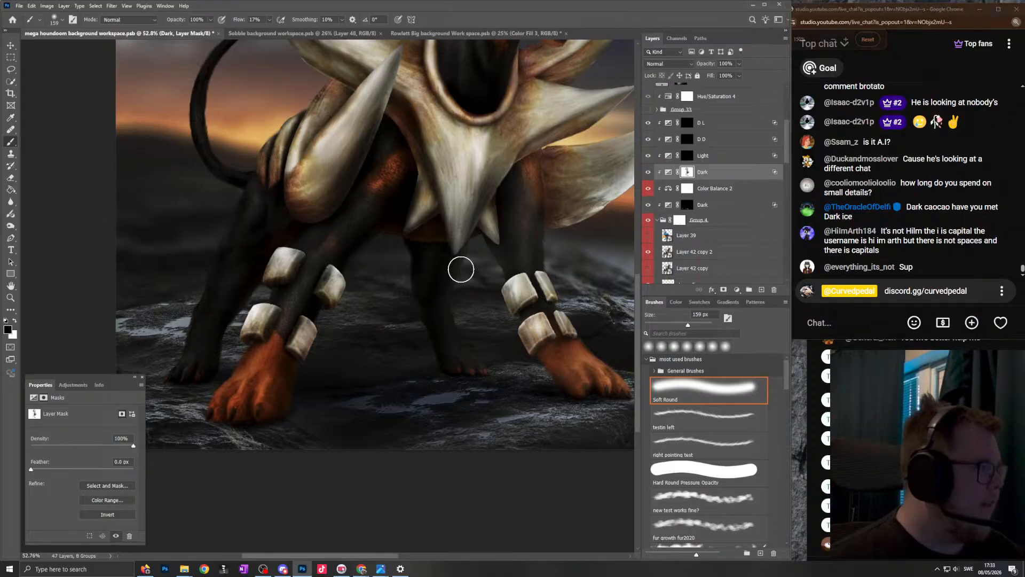
- Even out the shading down the dark hind leg between the front legs on the "Dark" mask, starting with black at 92 px
scroll(458, 270, "down", 6)
scroll(395, 260, "up", 6)
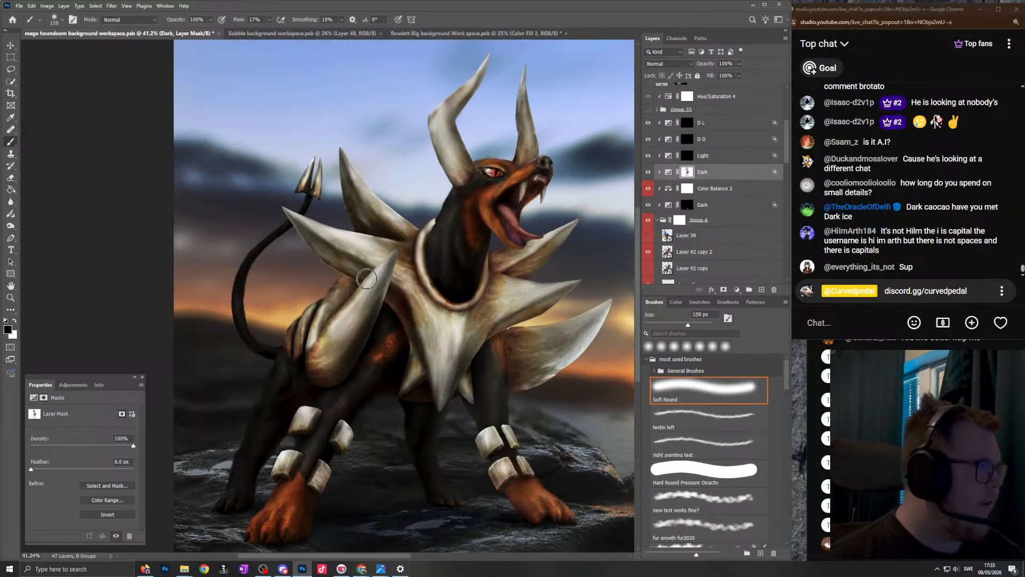
scroll(479, 245, "down", 4)
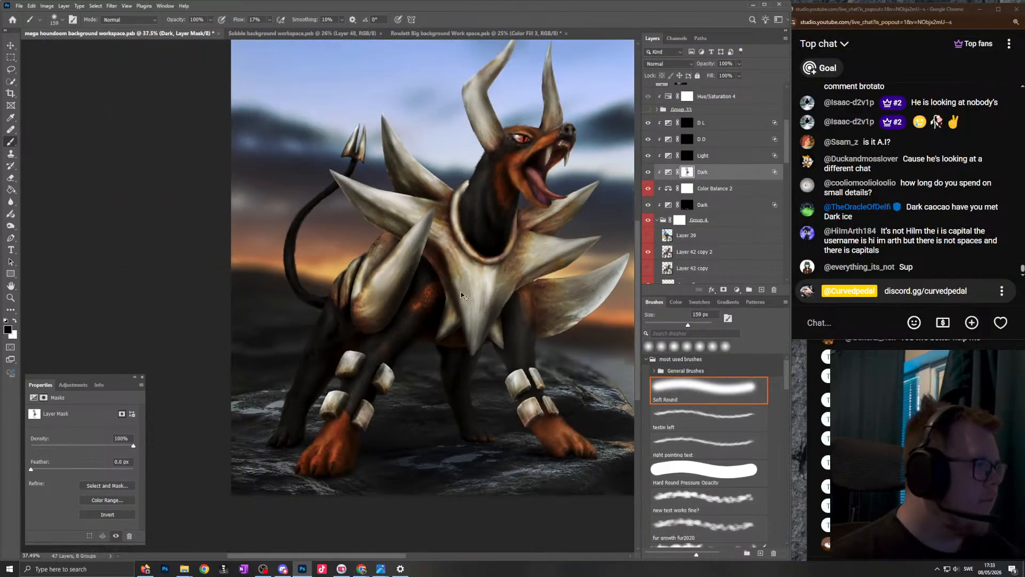
scroll(474, 336, "up", 7)
scroll(454, 397, "down", 3)
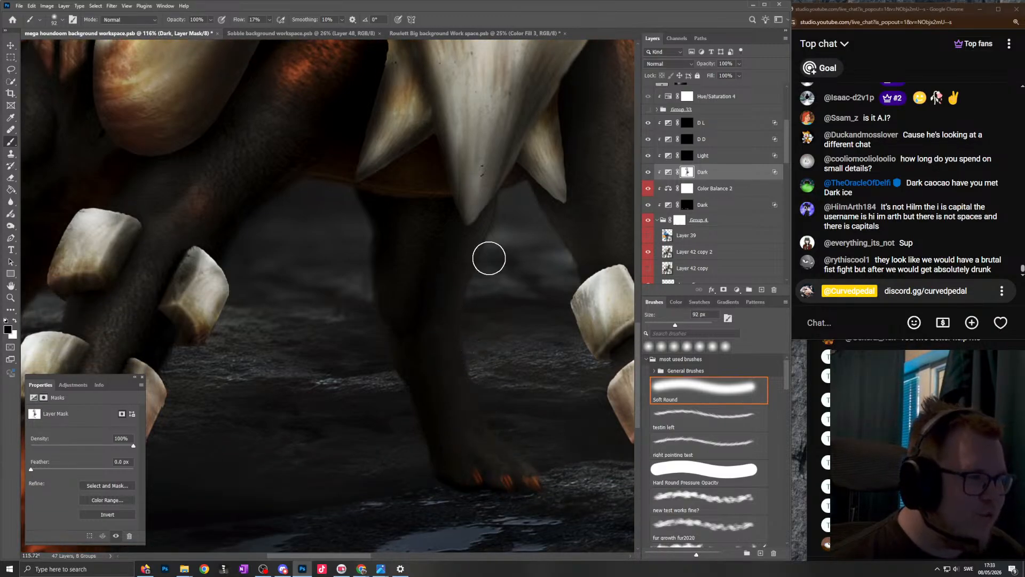
mouse_move(435, 187)
left_mouse_down()
mouse_move(430, 160)
mouse_move(401, 170)
left_mouse_up()
left_click_drag(389, 273, 403, 279)
mouse_move(394, 238)
left_mouse_down()
mouse_move(418, 413)
mouse_move(413, 447)
mouse_move(534, 525)
mouse_move(535, 492)
mouse_move(547, 494)
left_mouse_up()
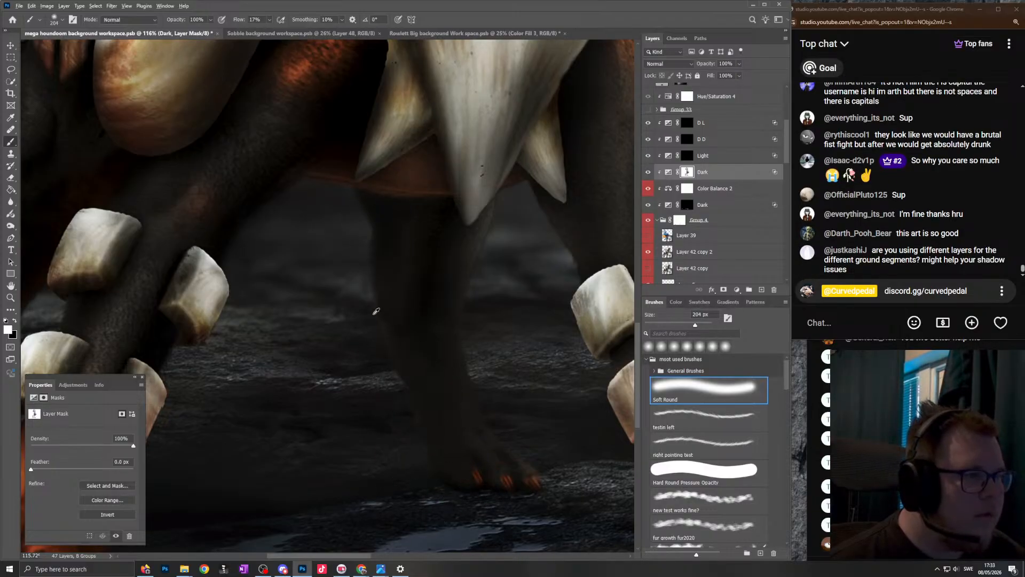
- Touch up the left edge of the dark hind leg between the front legs on the "Dark" mask with a soft white brush
scroll(374, 312, "down", 5)
scroll(447, 233, "up", 6)
left_click_drag(443, 256, 429, 262)
left_click_drag(383, 314, 389, 311)
key("x")
- Blend the shading of the upper far front leg beside the chest spikes on the "Dark" mask, using white at 48 px and black at 29 px
left_click_drag(447, 222, 398, 235)
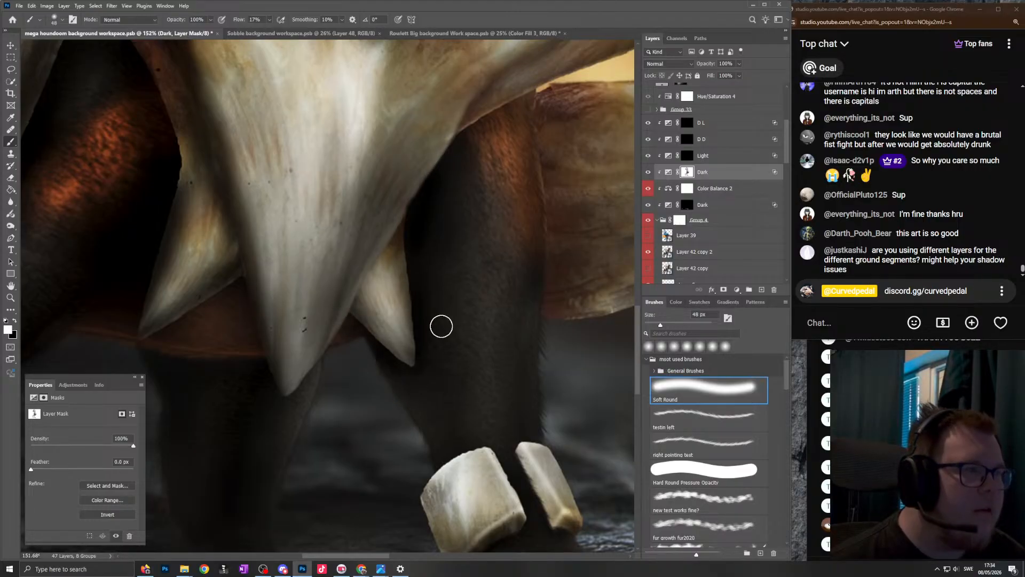
left_click_drag(410, 307, 438, 315)
scroll(501, 197, "down", 4)
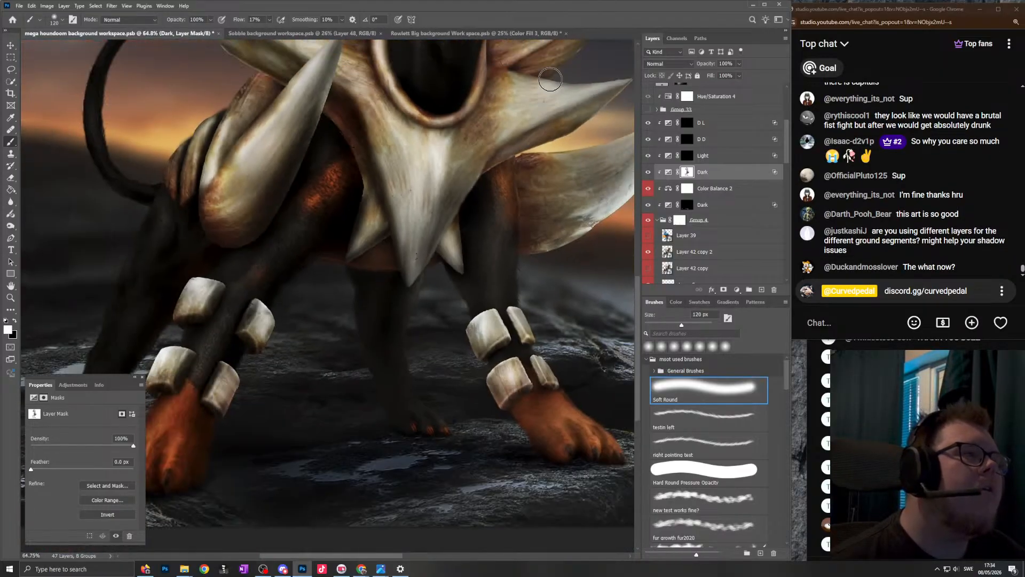
scroll(552, 131, "up", 5)
left_click_drag(410, 240, 398, 242)
left_click_drag(487, 204, 472, 204)
scroll(425, 213, "down", 4)
scroll(406, 244, "down", 5)
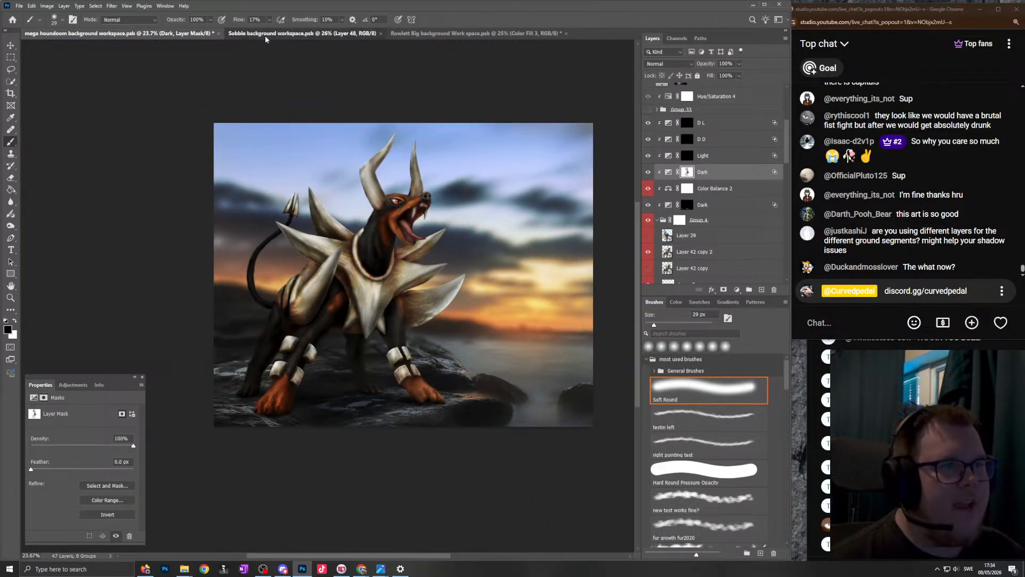
- Open "xERNEAS Wide workspace.psd" and look over the Xerneas painting with its surrounding references
left_click(266, 36)
left_click(13, 21)
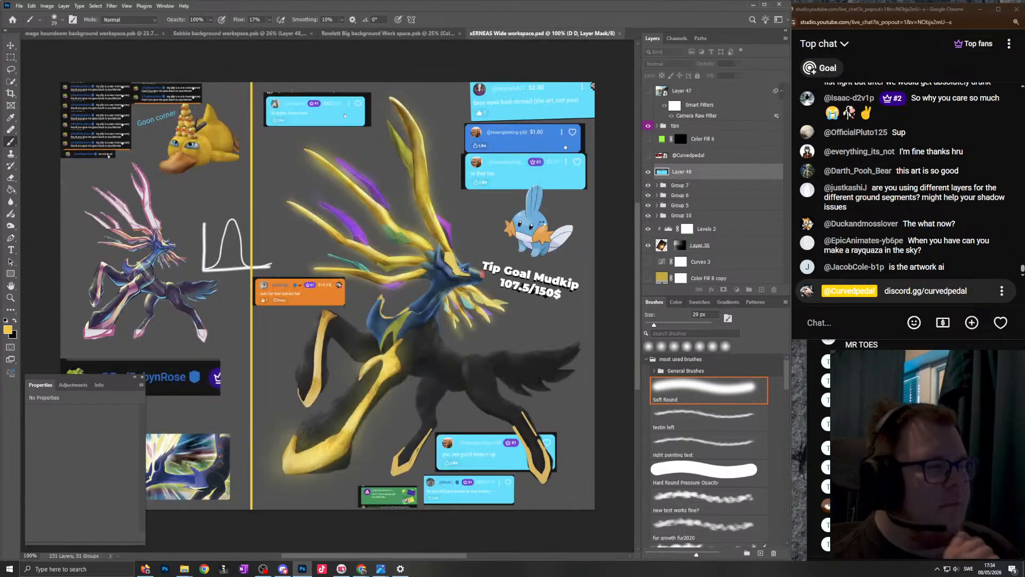
scroll(498, 349, "left", 1)
scroll(488, 337, "down", 2)
scroll(480, 323, "up", 3)
scroll(480, 310, "down", 3)
scroll(481, 271, "down", 2)
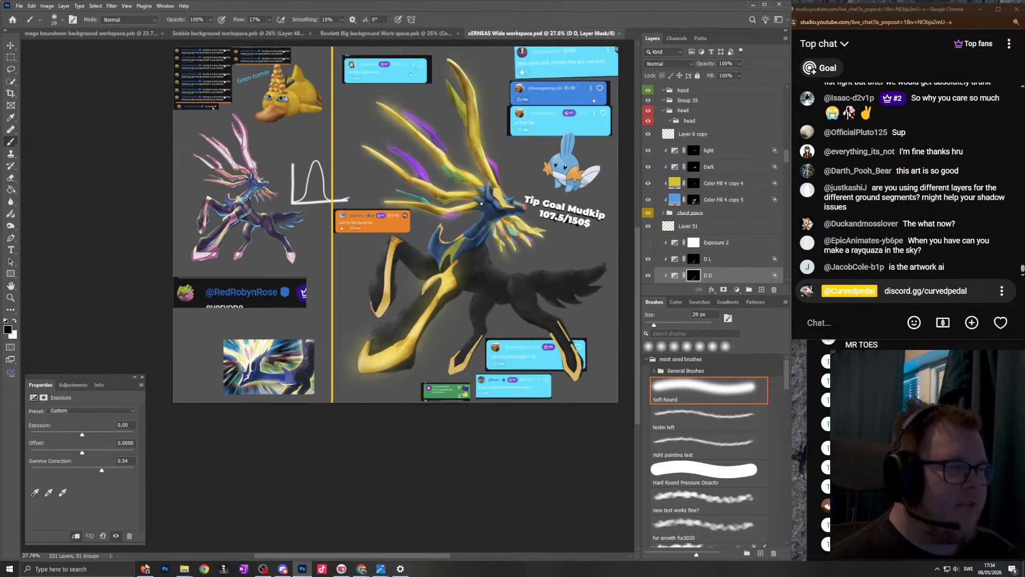
scroll(437, 178, "up", 3)
scroll(436, 181, "down", 3)
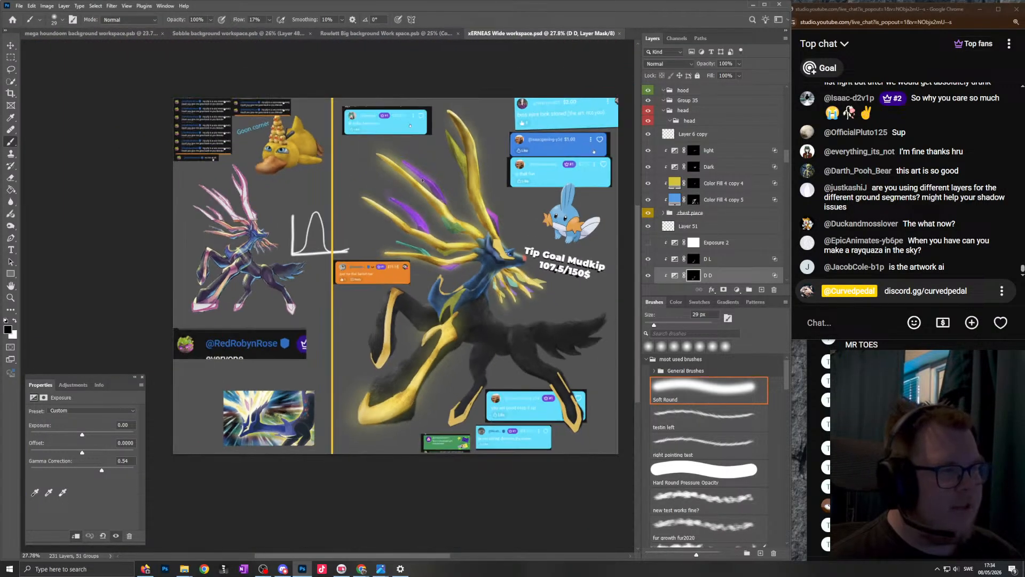
- Examine the "Goon corner" text and pasted chat comments up close, and return to the mega houndoom document
scroll(460, 196, "up", 1)
scroll(299, 144, "left", 3)
scroll(223, 115, "up", 8)
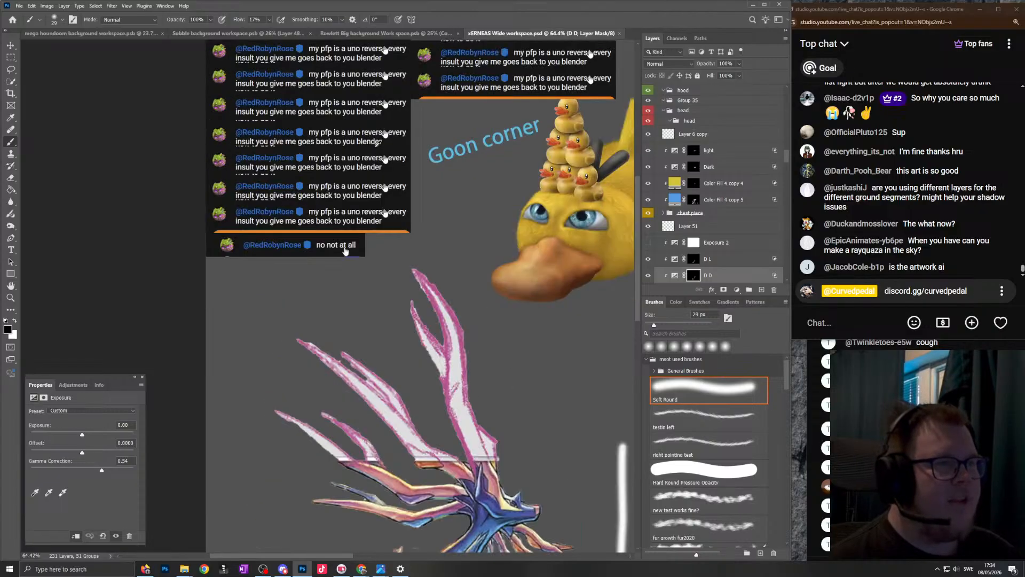
scroll(504, 196, "up", 3)
scroll(470, 217, "right", 4)
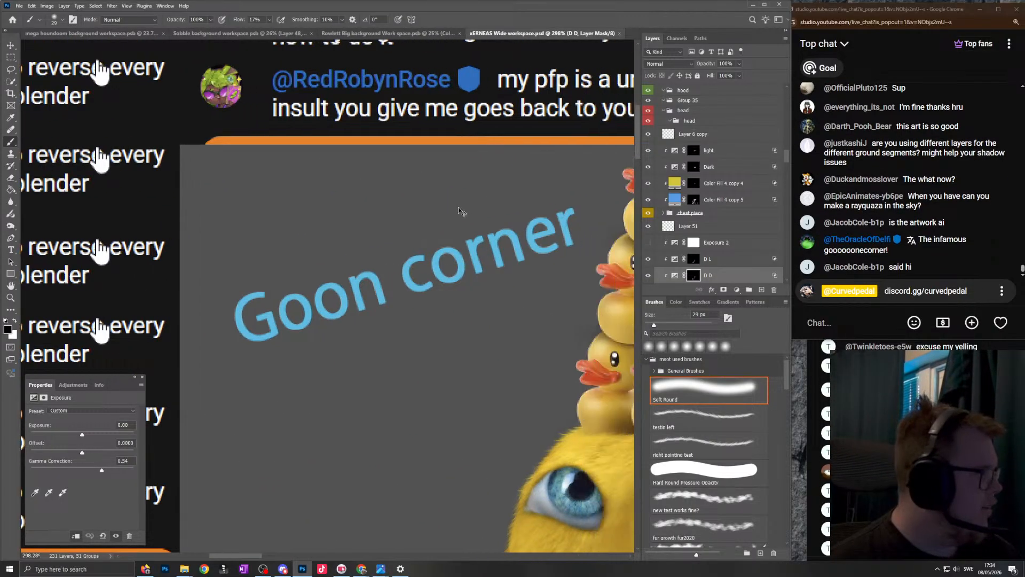
scroll(454, 206, "down", 4)
scroll(454, 202, "down", 3)
scroll(437, 205, "left", 3)
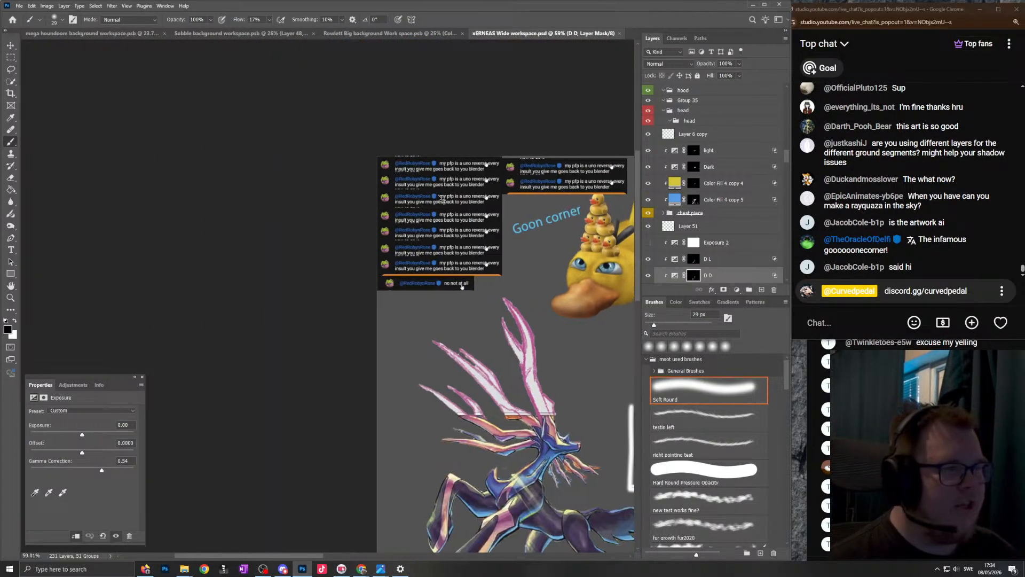
scroll(408, 212, "up", 5)
scroll(408, 212, "up", 2)
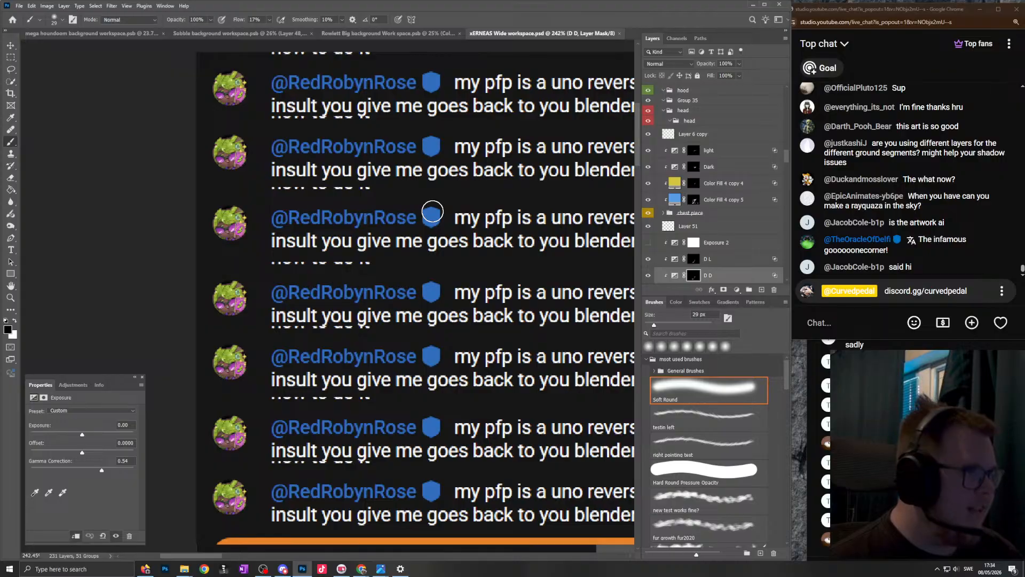
key("ctrl+0")
key("ctrl+Tab")
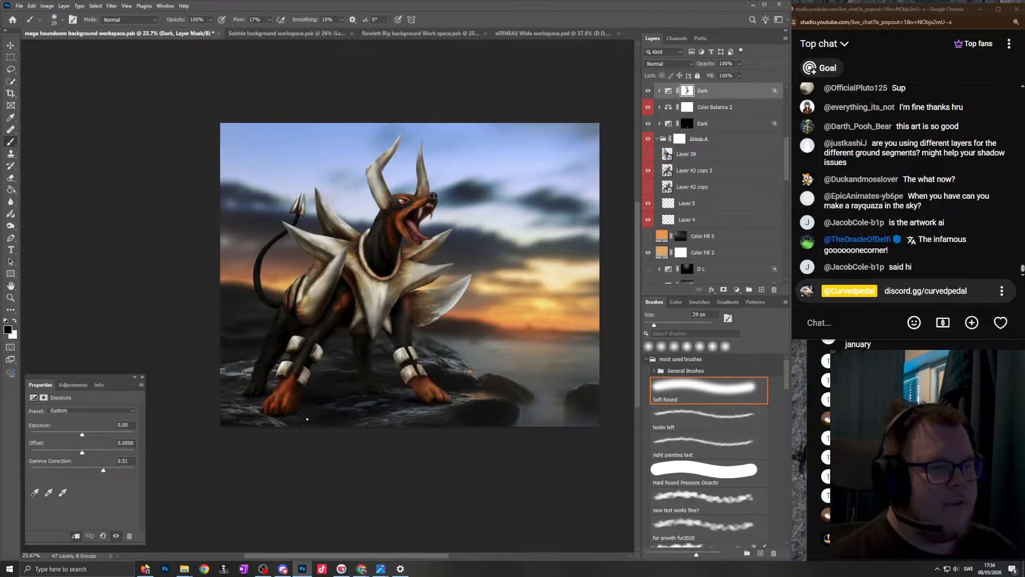
- Paint white on the "under shaodw" mask to deepen the ground shadow beside the near front paw
scroll(307, 418, "up", 12)
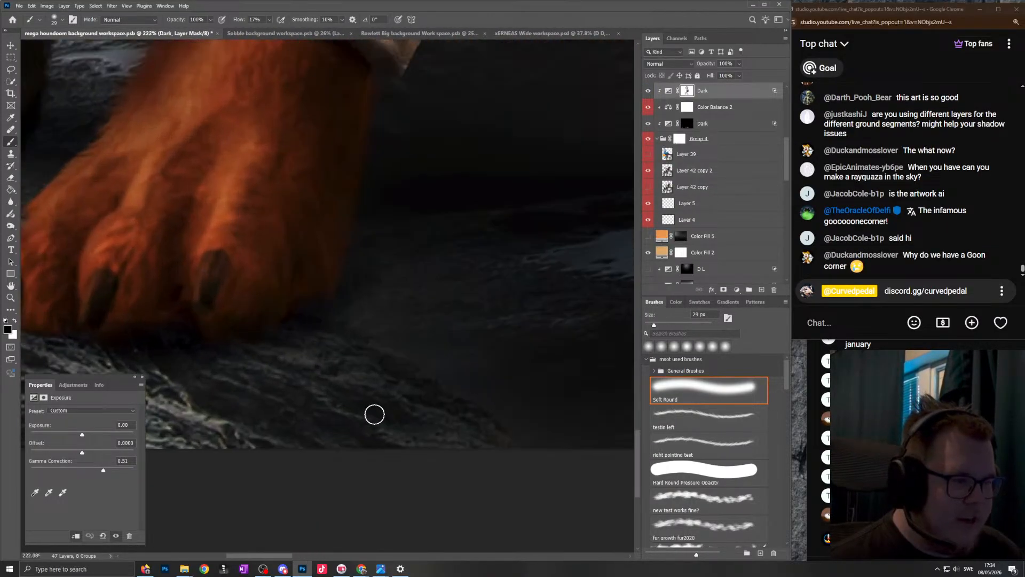
right_click(336, 380, "alt")
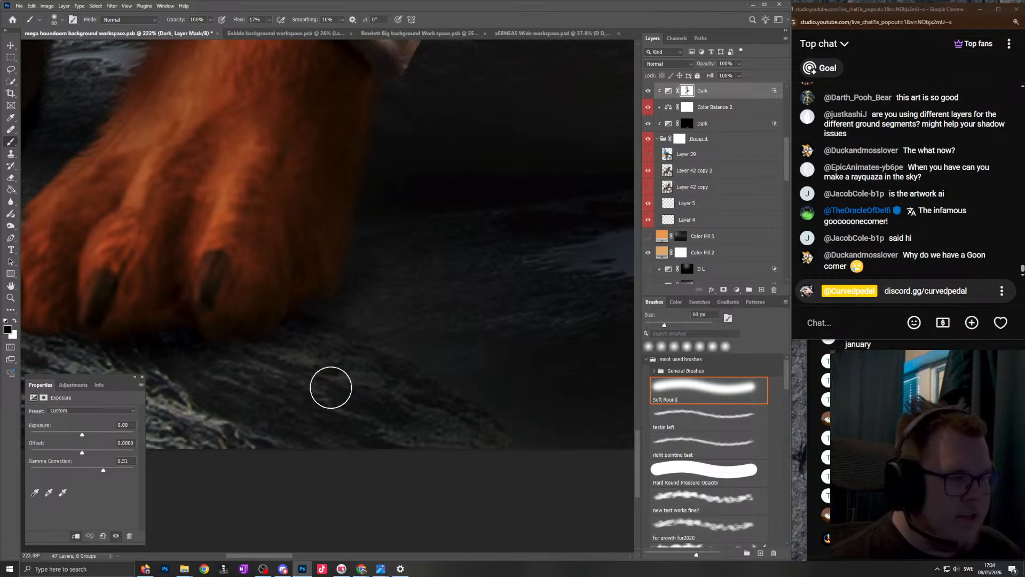
scroll(405, 294, "down", 12)
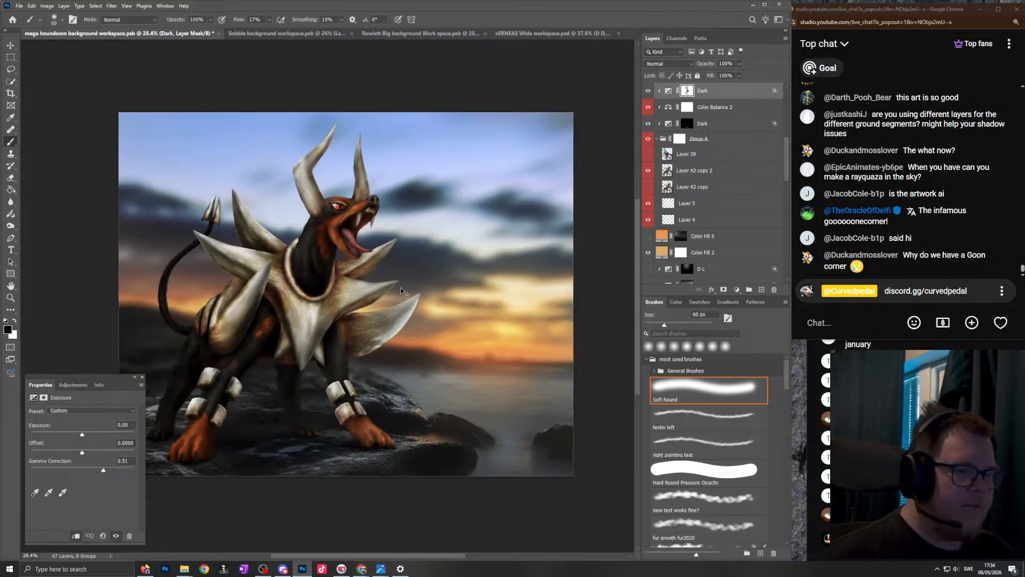
scroll(397, 278, "left", 2)
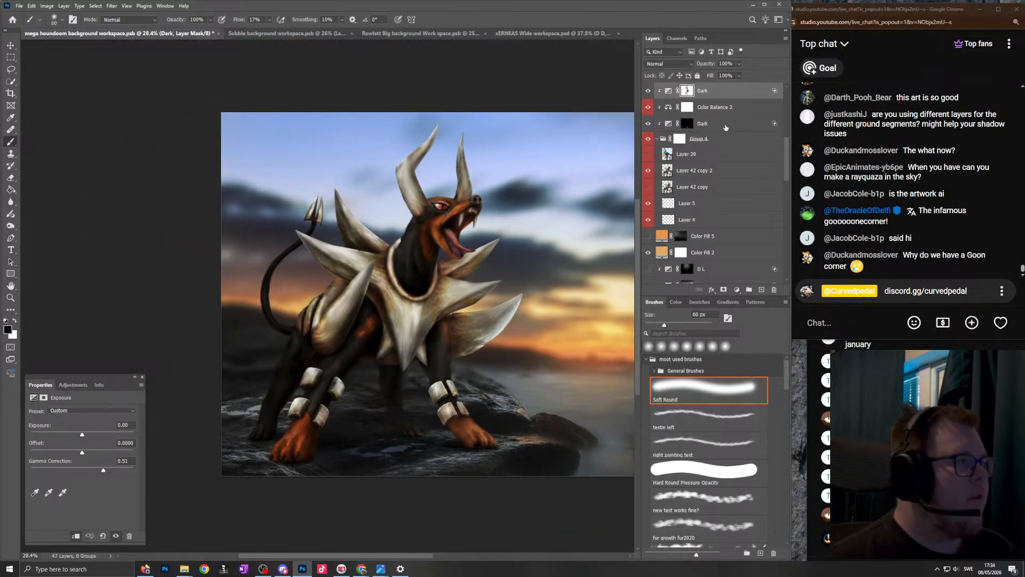
scroll(715, 155, "down", 4)
scroll(694, 175, "down", 3)
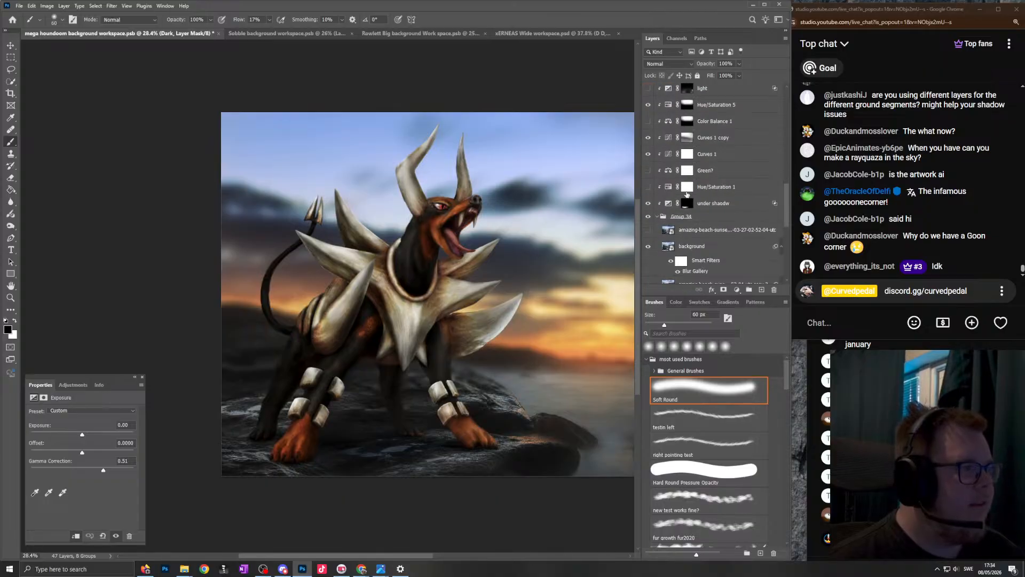
left_click(710, 203)
scroll(289, 465, "up", 6)
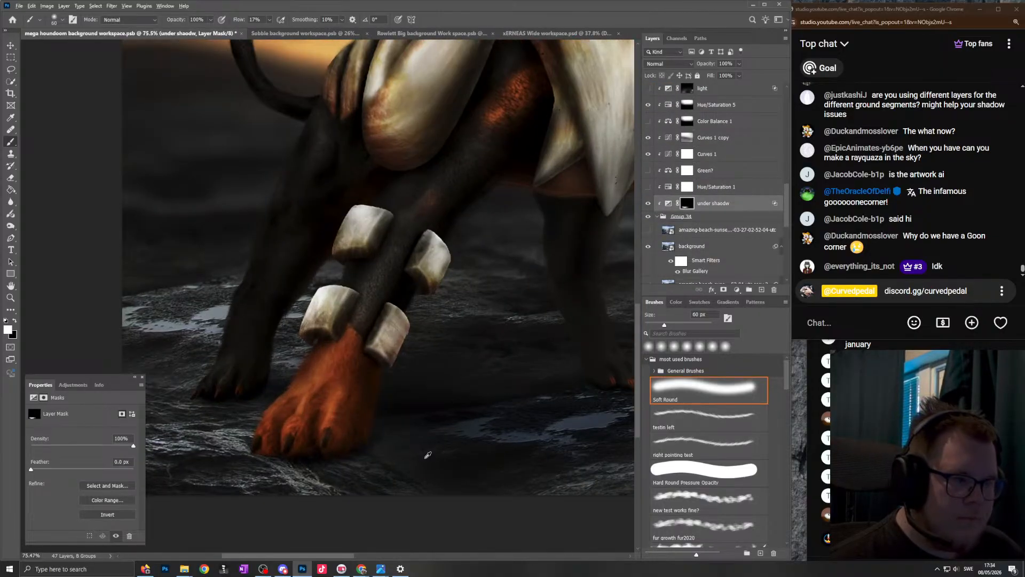
left_click_drag(428, 454, 453, 470)
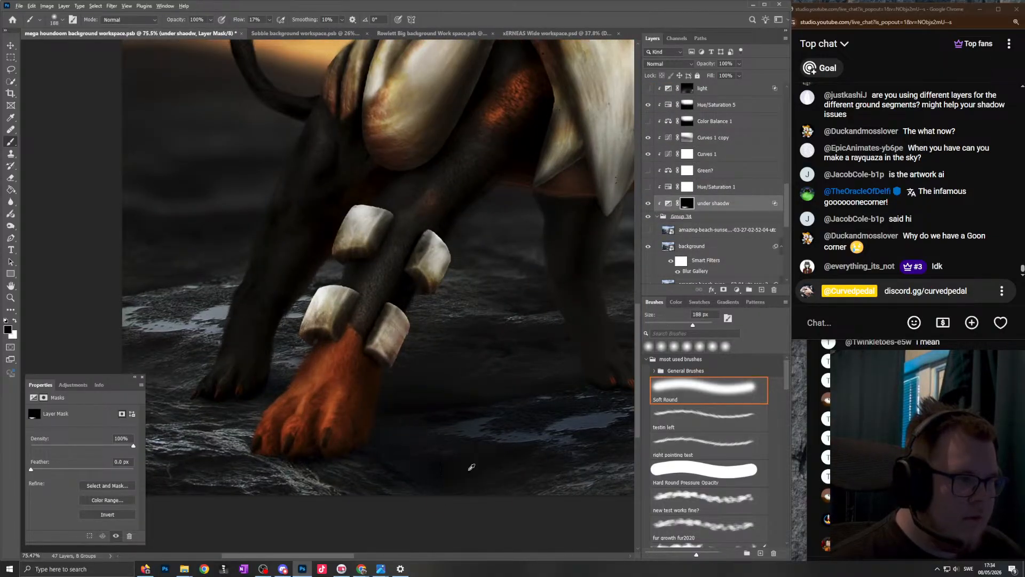
- Refine the ground shadow beneath Houndoom on the "under shaodw" mask, alternating white at 434 px and black at 345 px
scroll(497, 385, "down", 6)
left_click_drag(498, 391, 512, 391)
key("x")
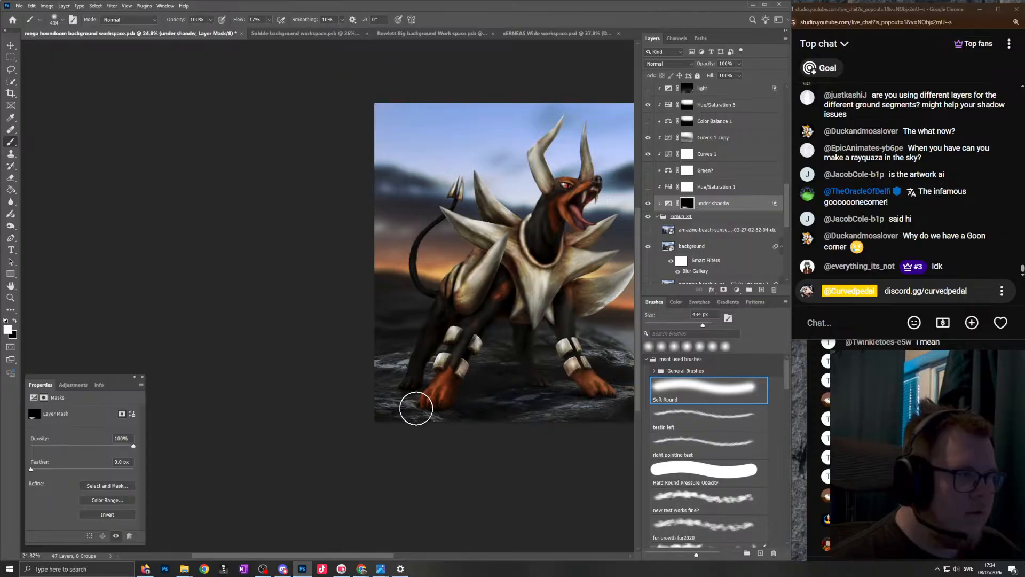
scroll(490, 347, "right", 3)
scroll(490, 347, "right", 2)
key("x")
left_click_drag(469, 366, 458, 366)
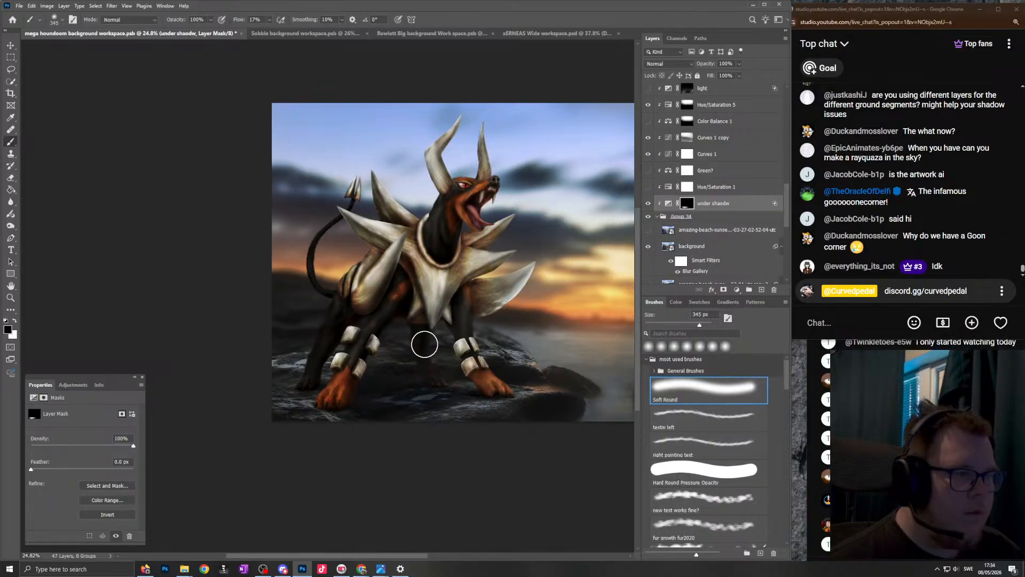
scroll(417, 343, "up", 4)
scroll(705, 181, "down", 3)
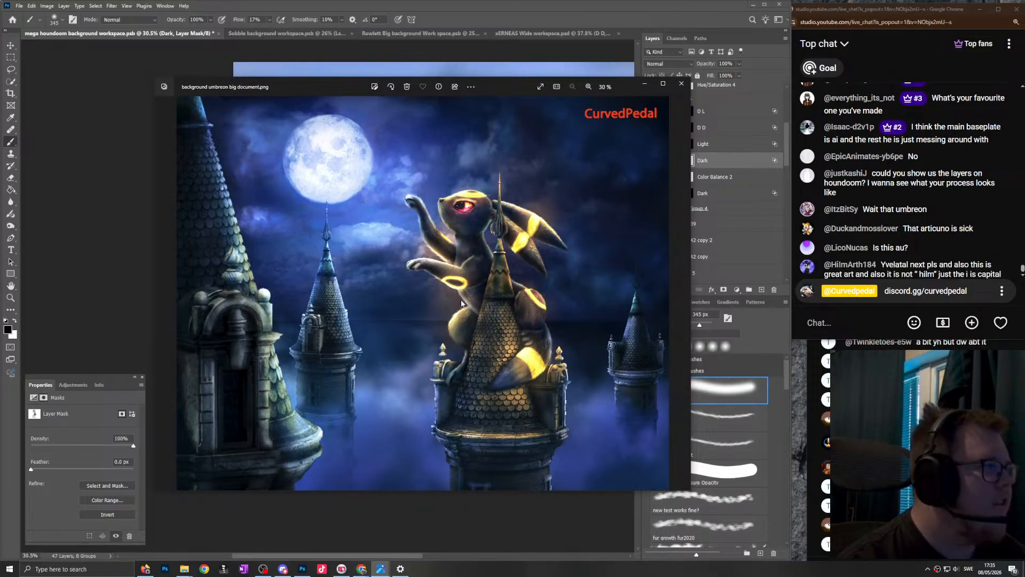
- Return to Photoshop from the image viewer and paint black at 47 px on the "Dark" mask around the far front leg's bone bands
left_click(473, 36)
scroll(402, 307, "up", 10)
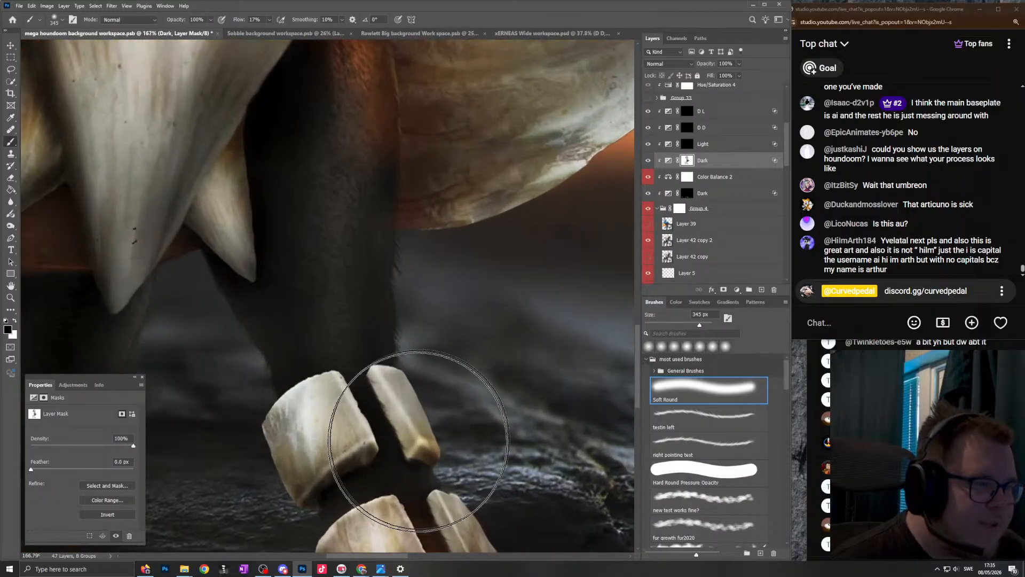
left_click_drag(419, 441, 321, 426)
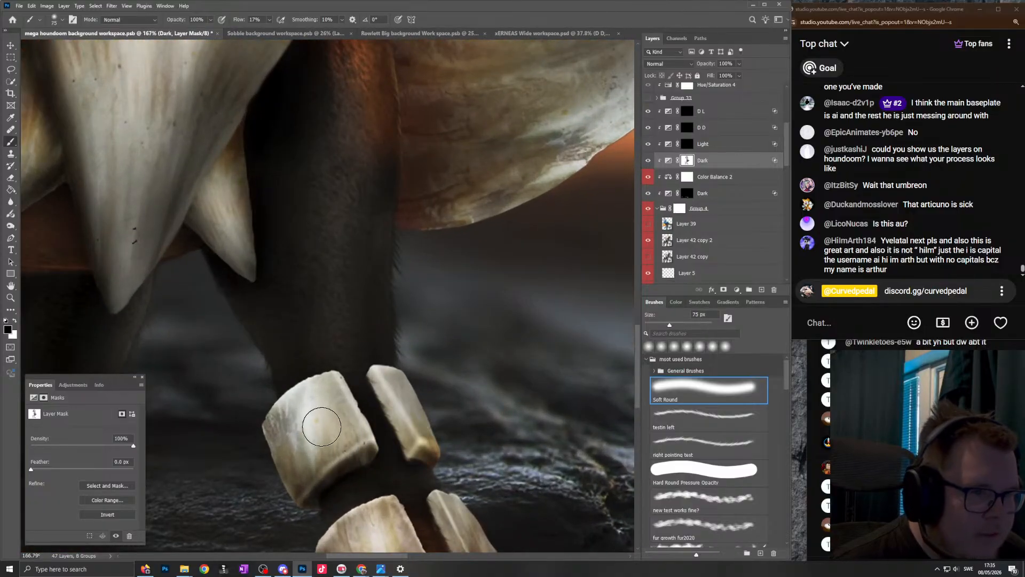
scroll(326, 433, "down", 2)
left_click_drag(440, 454, 427, 452)
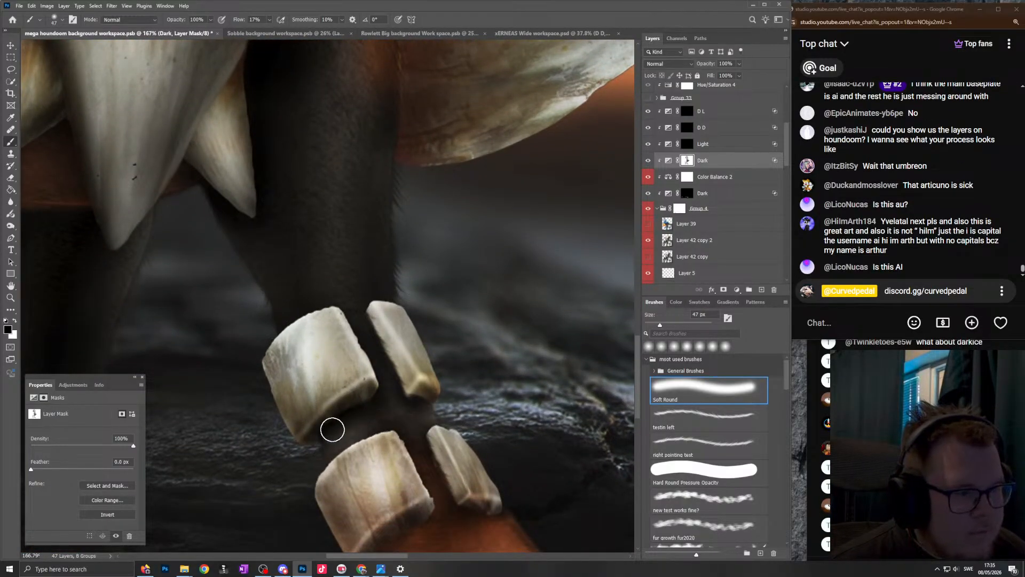
left_click_drag(464, 434, 492, 490)
left_click_drag(390, 503, 402, 515)
left_click_drag(342, 393, 285, 441)
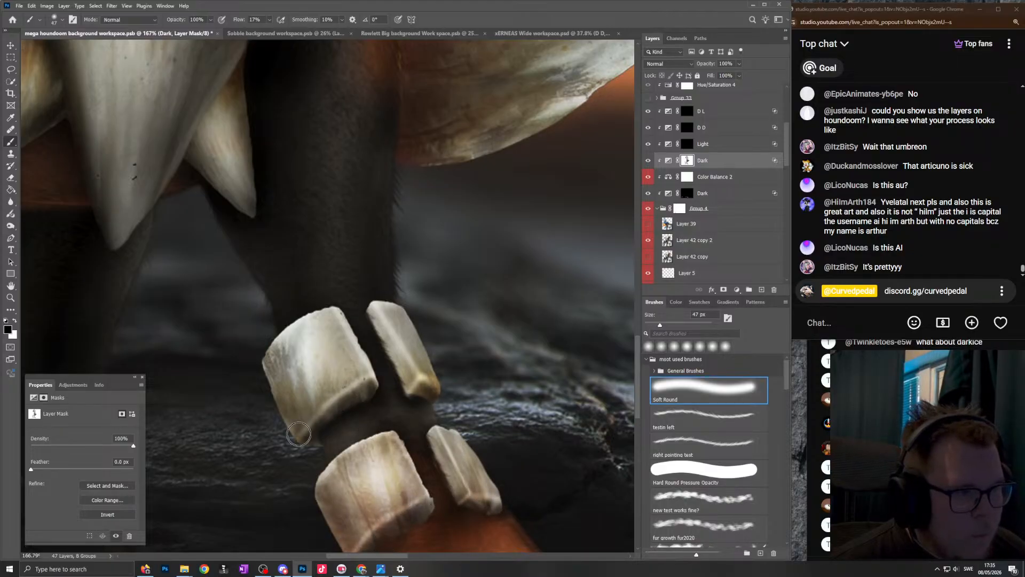
left_click_drag(274, 332, 227, 299)
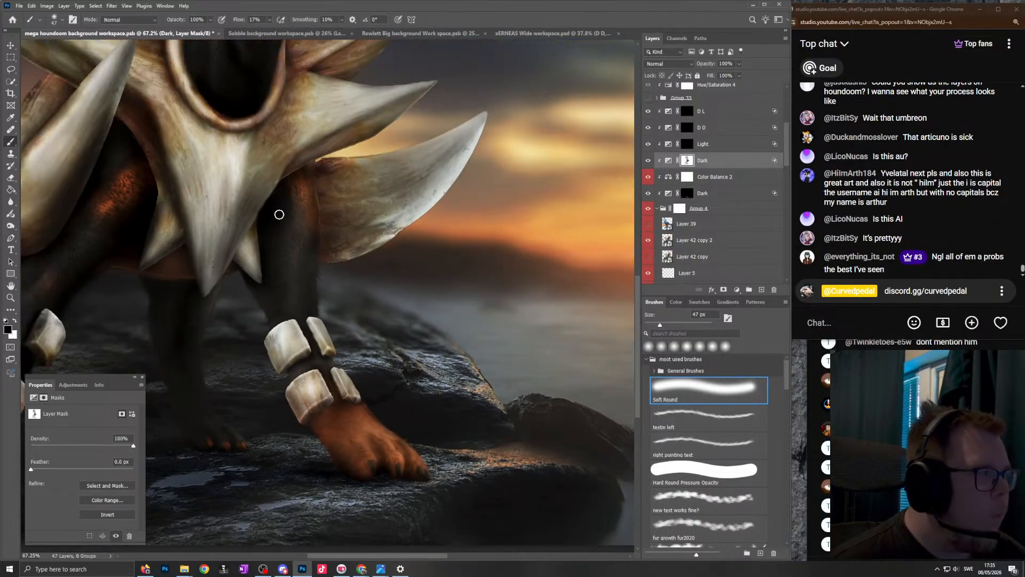
- Touch up the upper far front leg behind the chest spikes on the "Dark" mask with black at 47 px
left_click_drag(280, 215, 356, 222)
mouse_move(235, 257)
left_mouse_down()
mouse_move(270, 265)
mouse_move(249, 251)
left_mouse_up()
left_click_drag(247, 191, 342, 211)
left_click_drag(422, 237, 315, 232)
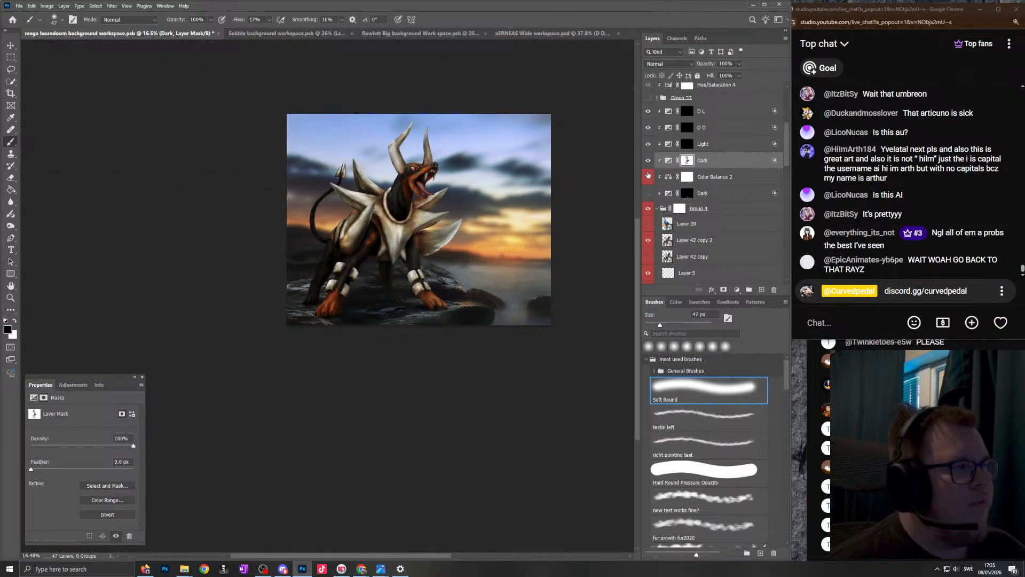
- Hide the shading adjustment layers on Houndoom and the adjustments above the background to view the composite without them
left_click_drag(648, 176, 649, 145)
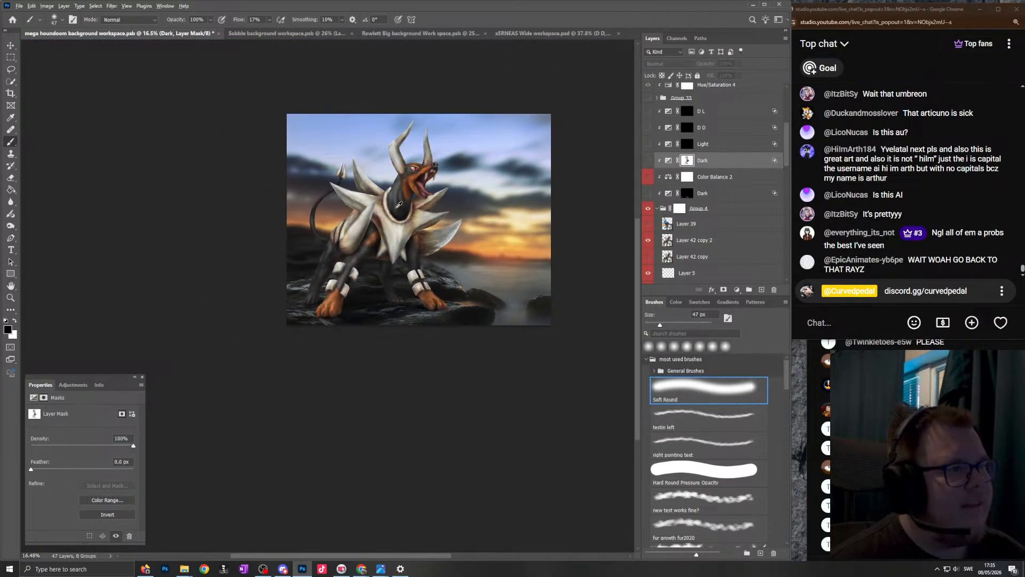
scroll(399, 204, "down", 2)
scroll(724, 198, "down", 3)
scroll(753, 203, "down", 5)
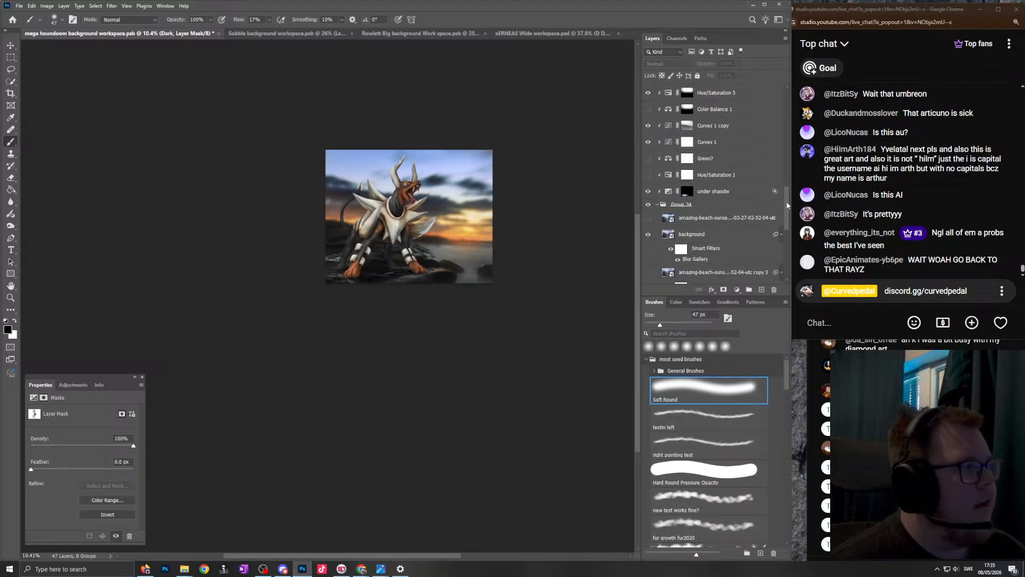
left_click_drag(646, 220, 648, 176)
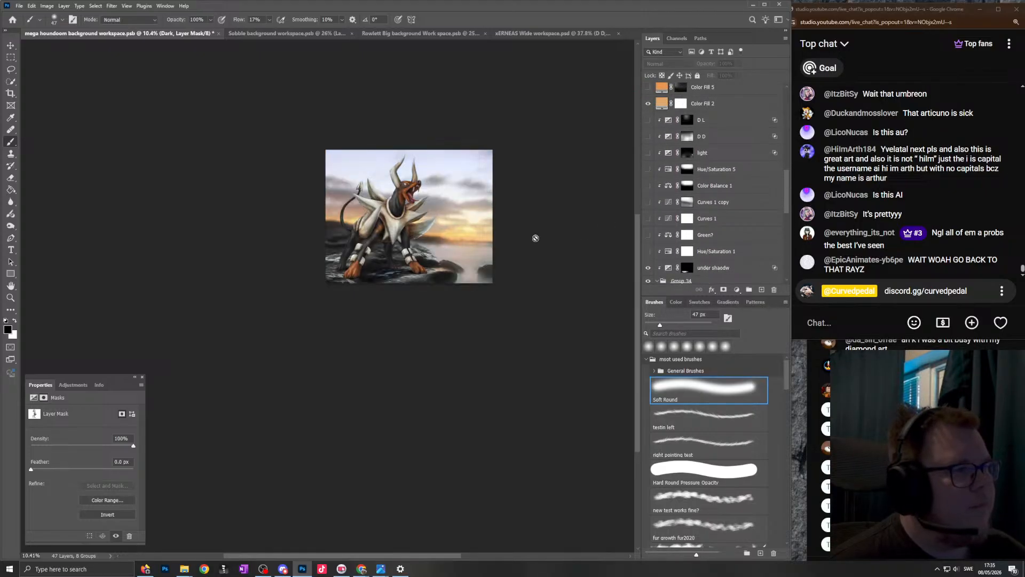
scroll(384, 178, "up", 3)
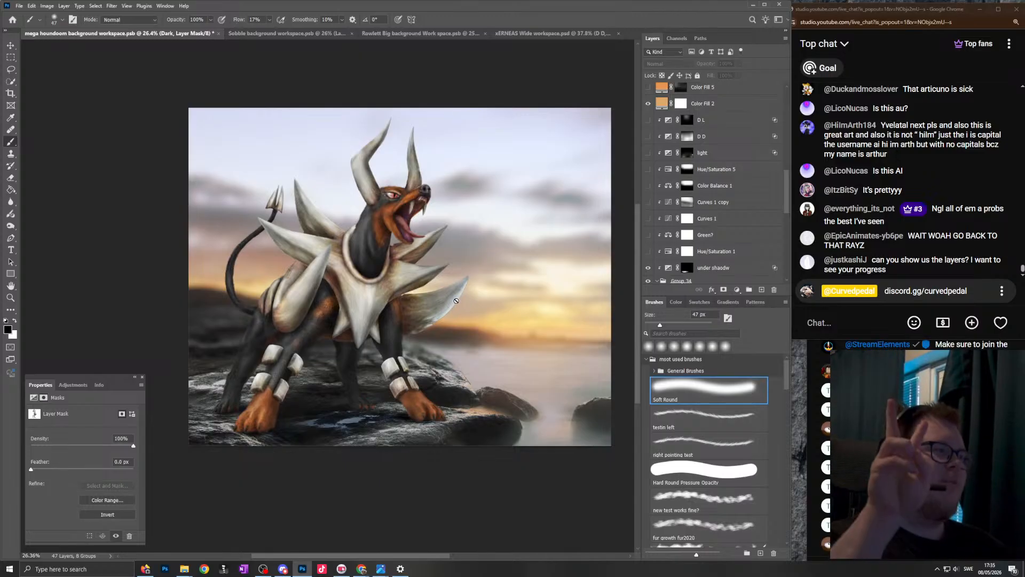
scroll(486, 258, "down", 1)
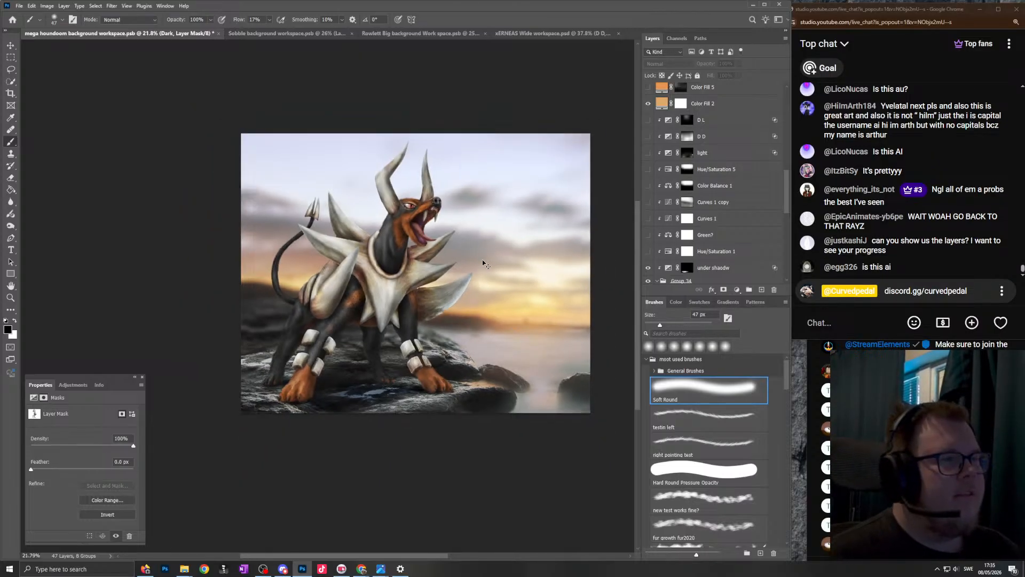
- Undo hiding the background adjustments and compare the unshaded Houndoom against the graded sunset background
key("ctrl+z")
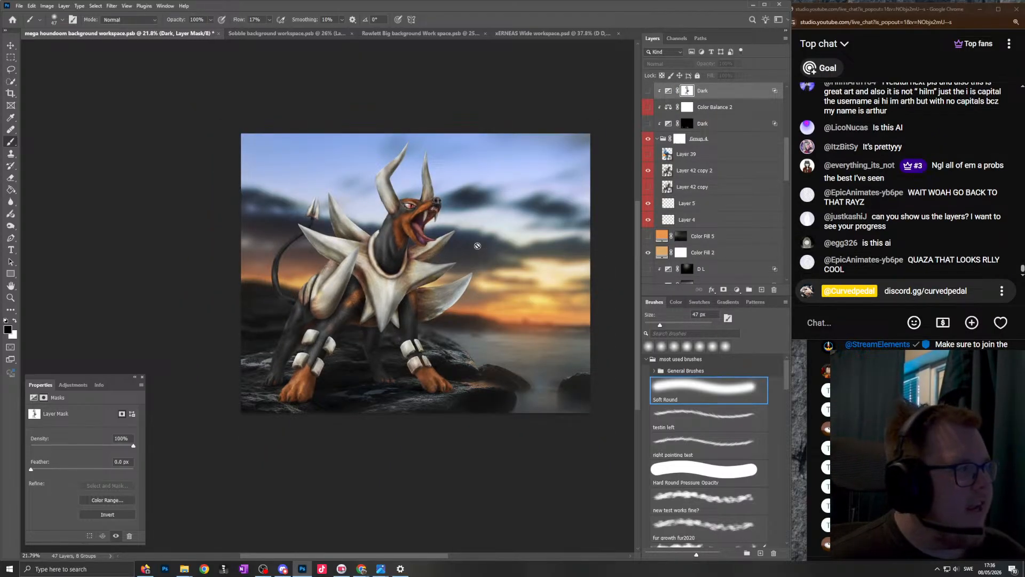
scroll(464, 231, "up", 1)
scroll(466, 235, "down", 2)
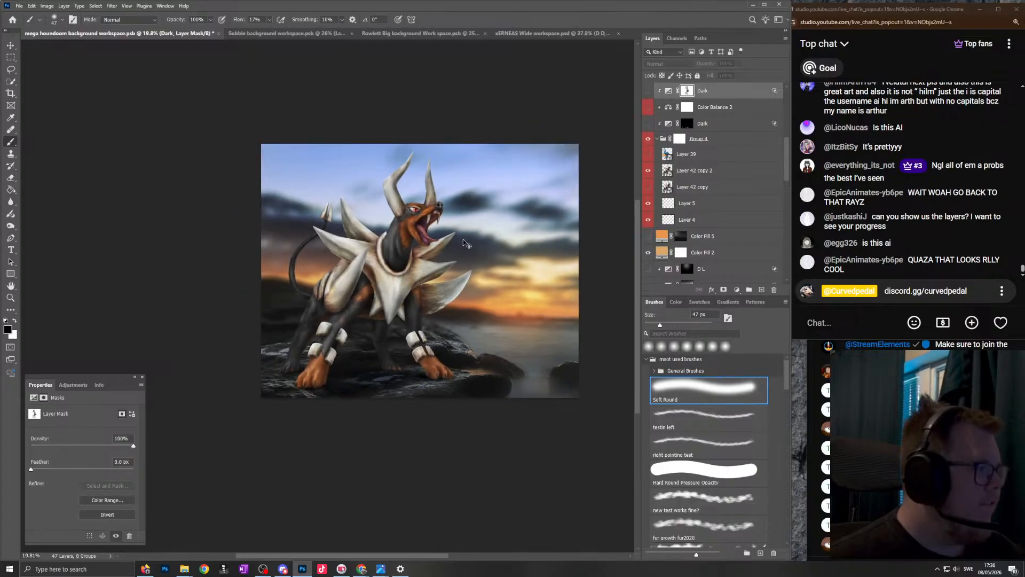
scroll(460, 231, "left", 1)
scroll(460, 229, "up", 4)
scroll(461, 228, "down", 3)
scroll(461, 227, "up", 1)
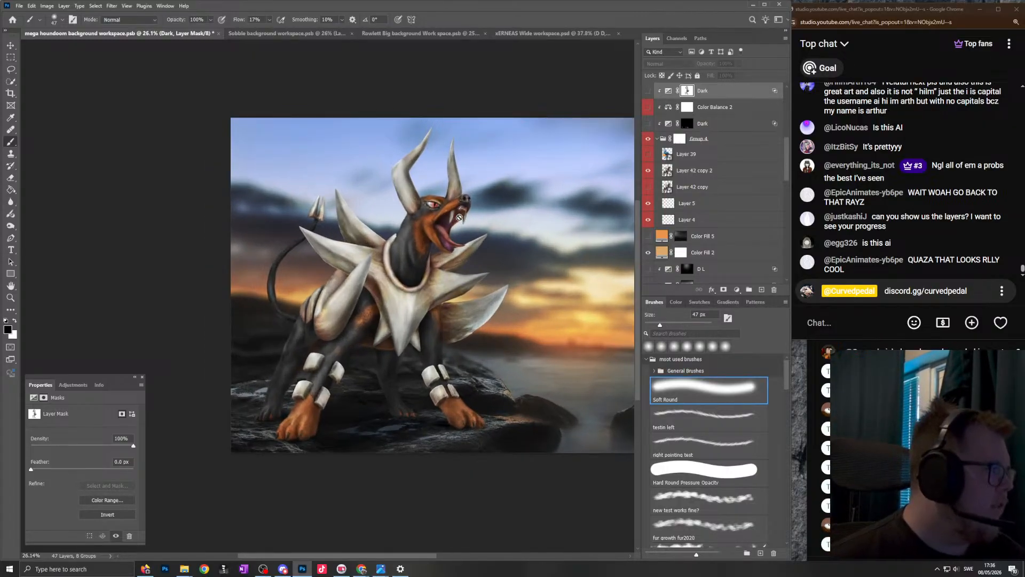
- Show the "Dark" adjustment and the other hidden shading layers on Houndoom again
scroll(459, 217, "down", 3)
scroll(459, 218, "up", 3)
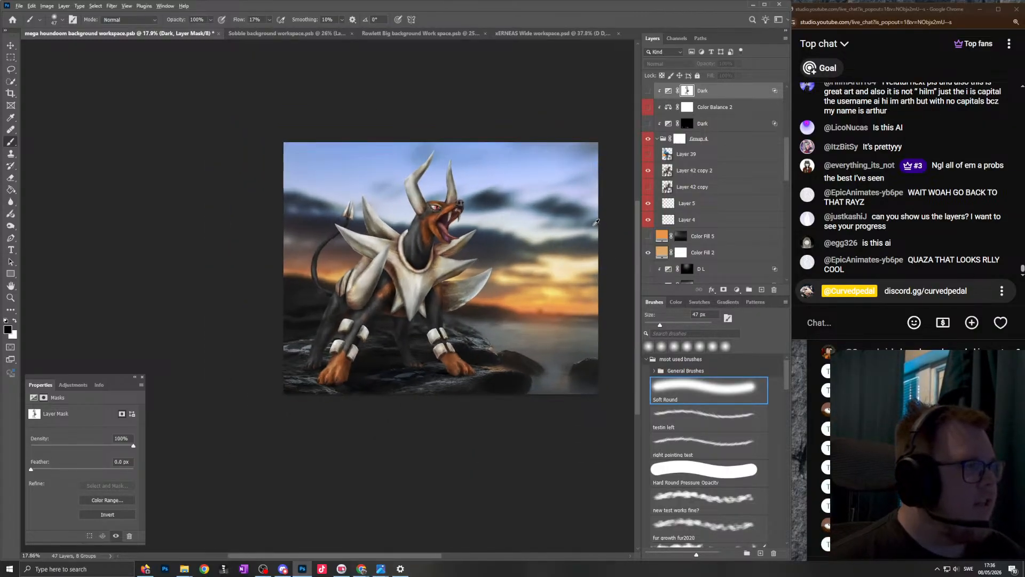
scroll(677, 158, "up", 2)
scroll(668, 206, "up", 2)
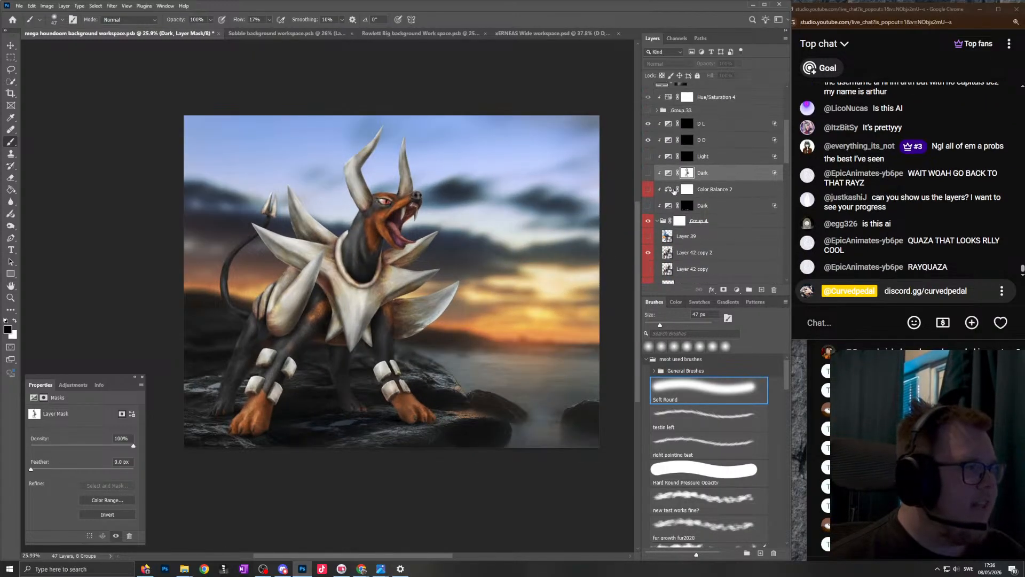
left_click(648, 173)
scroll(645, 187, "down", 8)
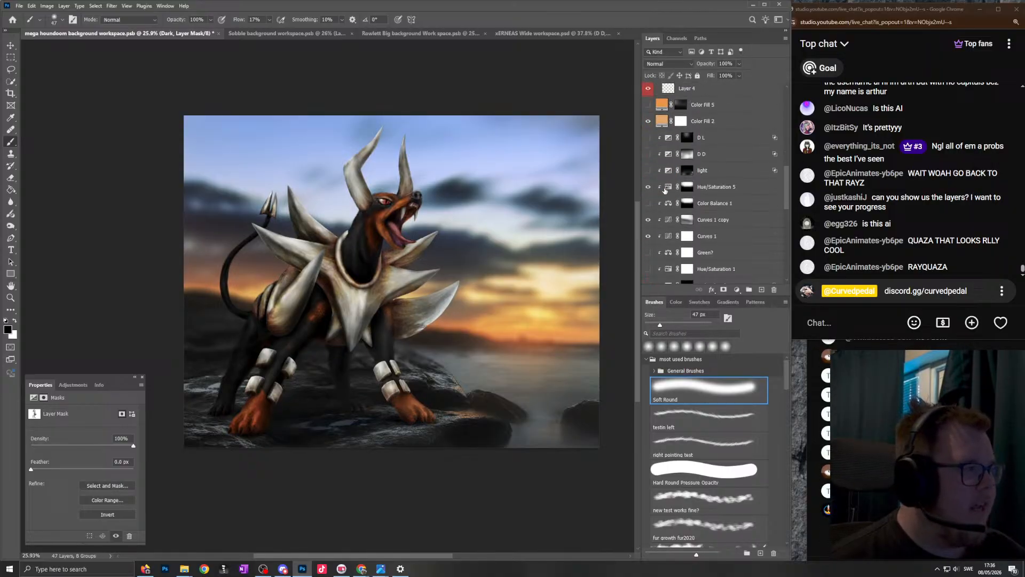
- Toggle the "Curves 1" adjustment above the background off and on to compare the sunset grading, leaving it visible
left_click(649, 170)
left_click(648, 169)
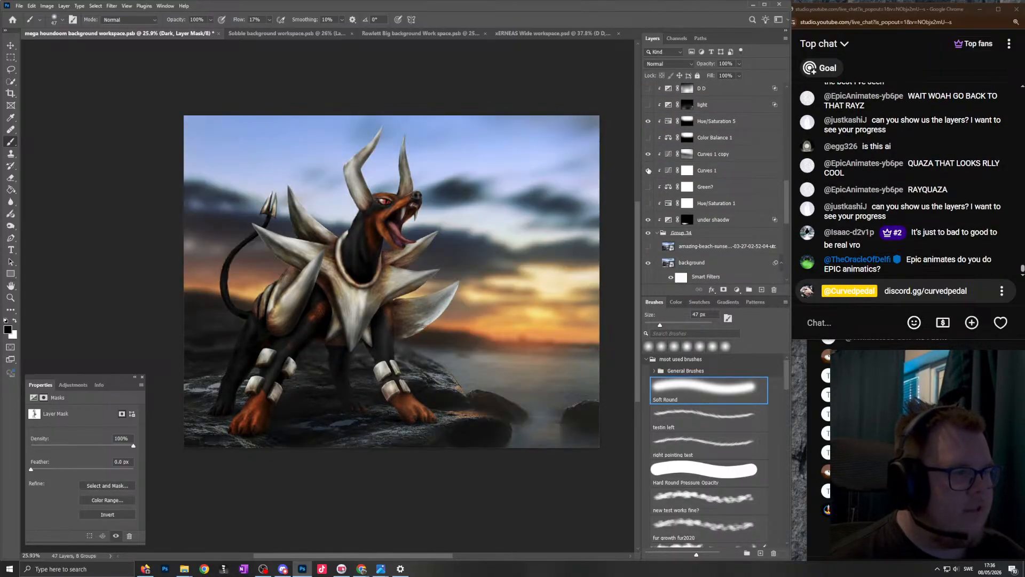
left_click(647, 171)
left_click(646, 170)
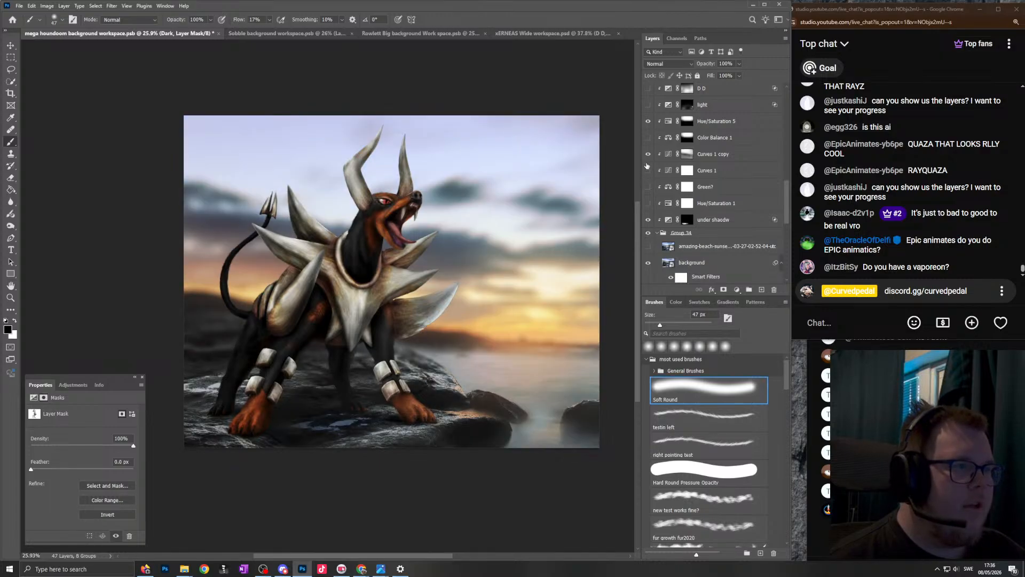
left_click(647, 169)
left_click(648, 169)
left_click(648, 170)
left_click(649, 122)
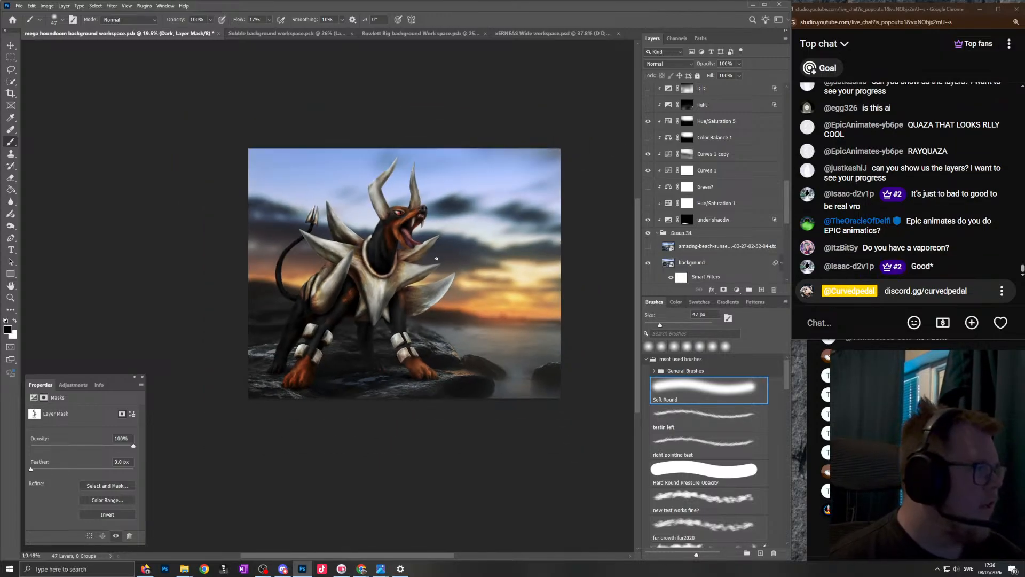
- Switch to the image viewer and browse the finished creature artworks, including spirigato.png, Zubat.png and WIGGLYTUFF.png
mouse_move(381, 568)
left_click(304, 544)
scroll(393, 332, "down", 3)
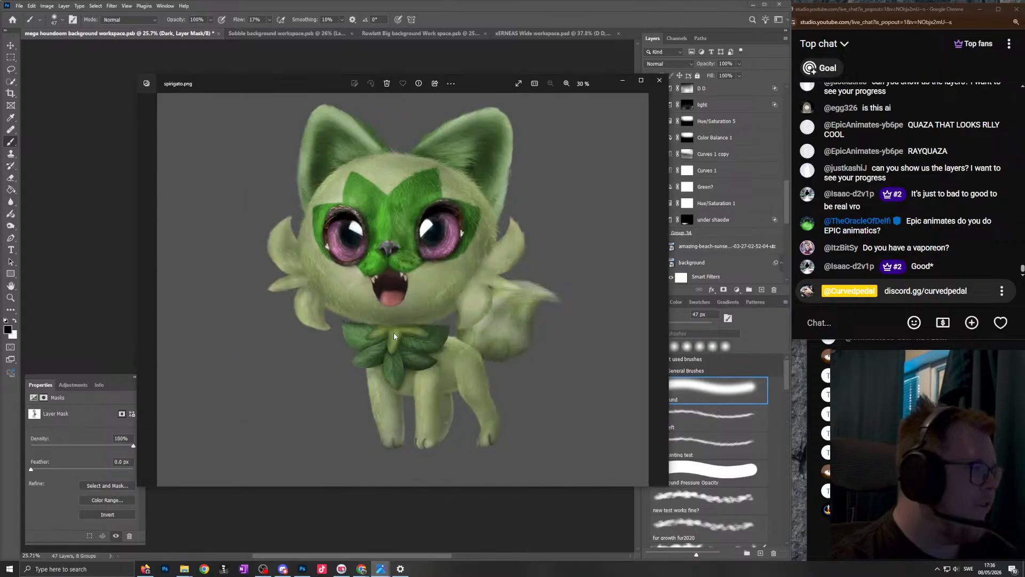
scroll(411, 299, "down", 1)
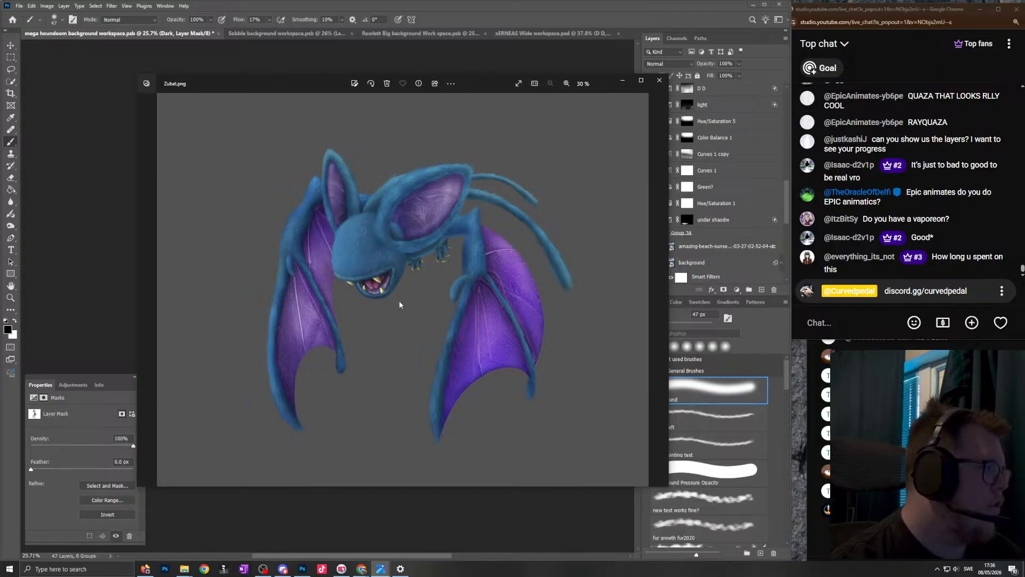
scroll(400, 304, "up", 2)
- Switch to the YouTube window in Chrome and show the Curvedpedal channel's Live list and community option
mouse_move(367, 571)
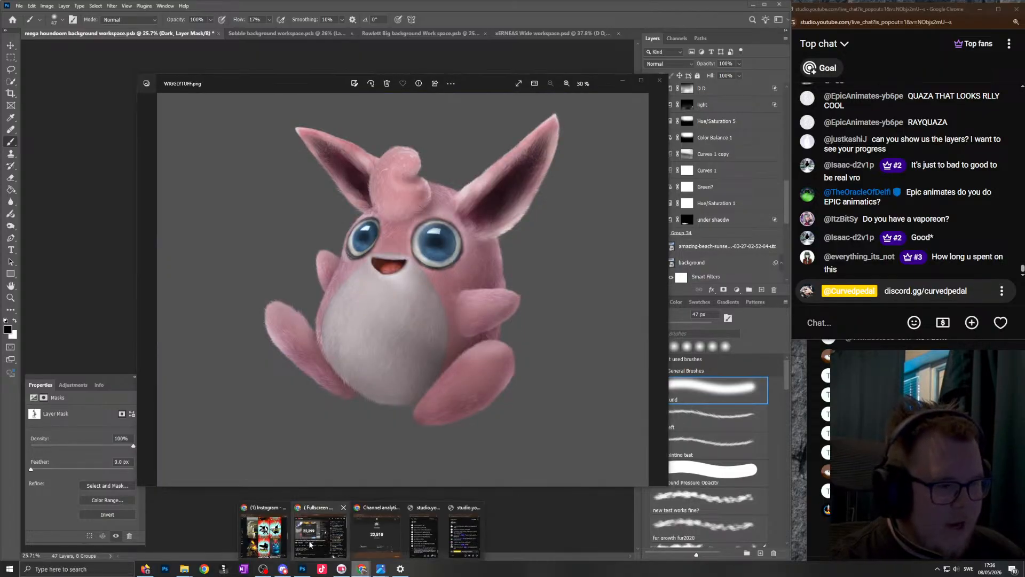
left_click(374, 540)
left_click(316, 230)
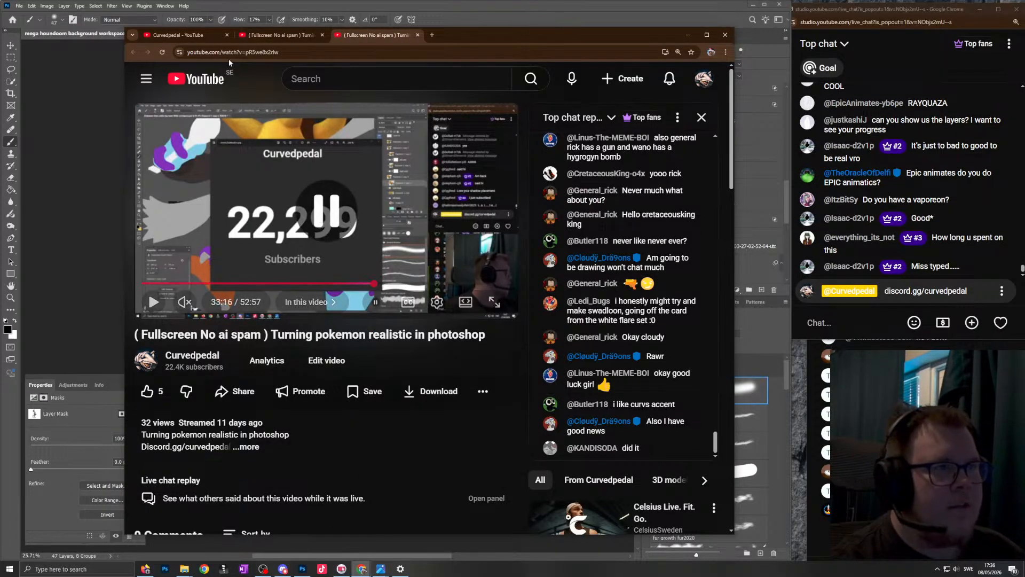
left_click(200, 38)
scroll(402, 219, "up", 20)
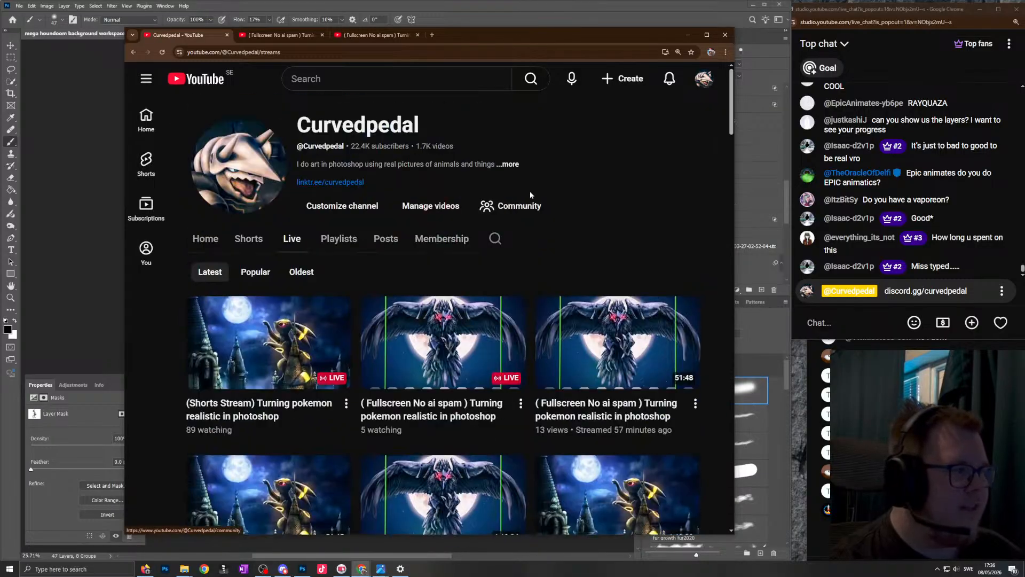
middle_click(549, 199)
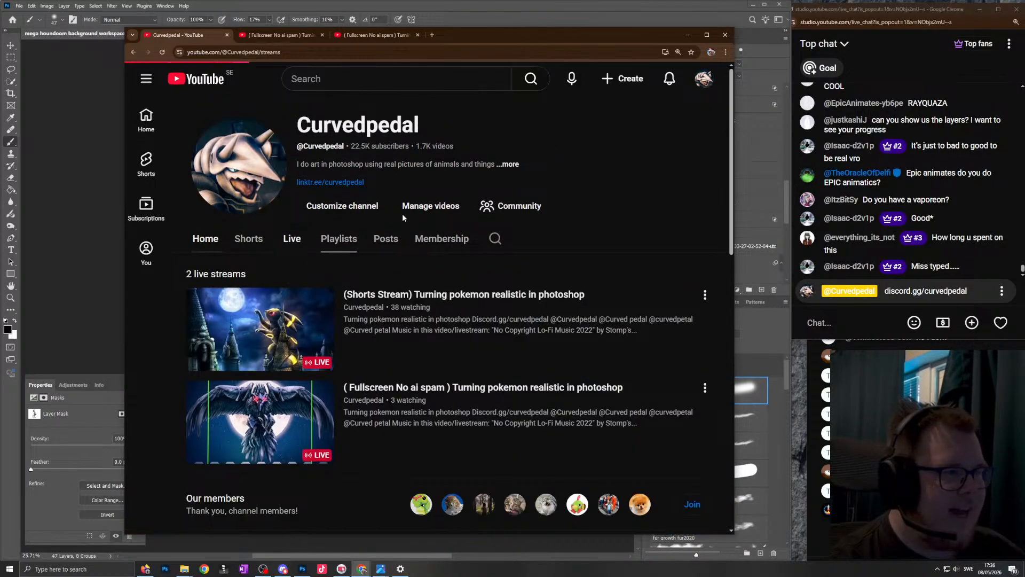
- Browse the channel's past live streams and open the 1:18:19 fullscreen stream from 9 days ago
scroll(386, 392, "down", 8)
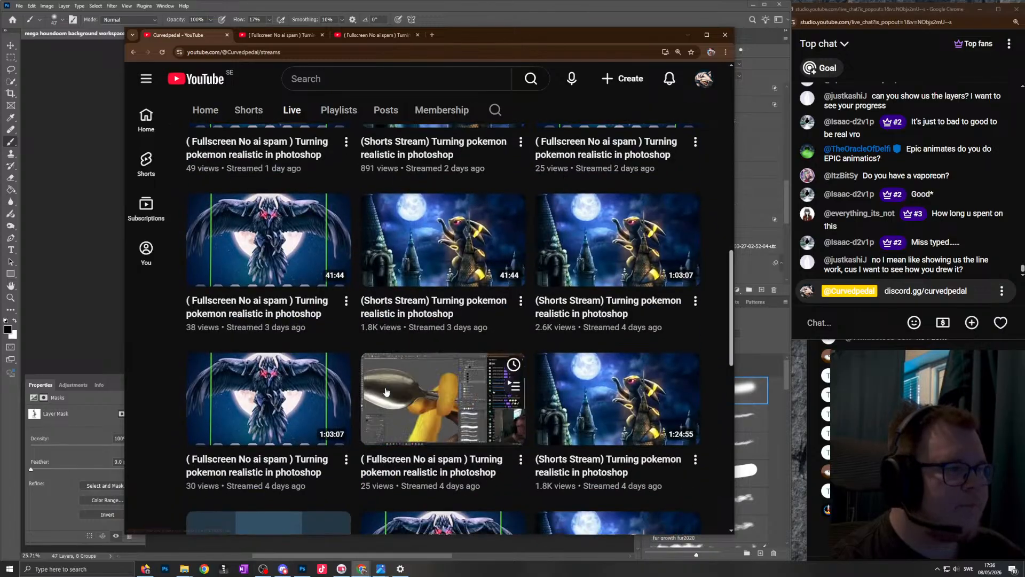
scroll(391, 389, "down", 7)
scroll(412, 368, "down", 5)
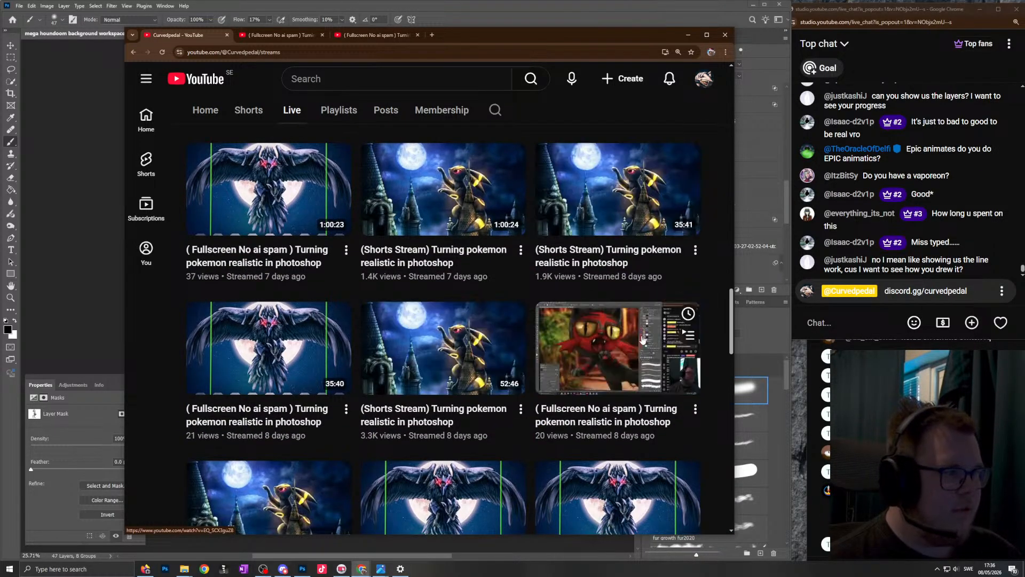
scroll(494, 369, "down", 7)
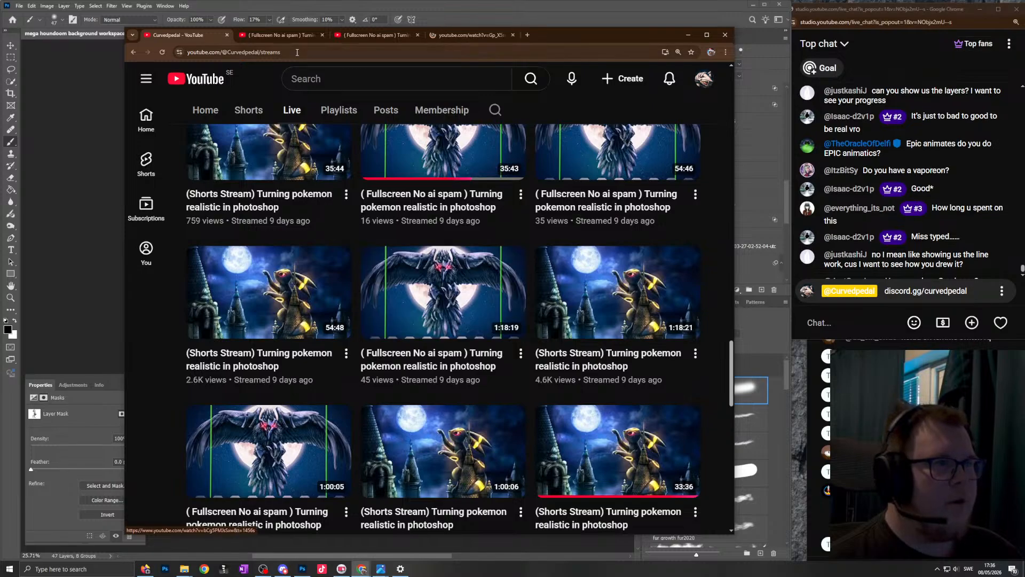
left_click(439, 282, "ctrl+shift")
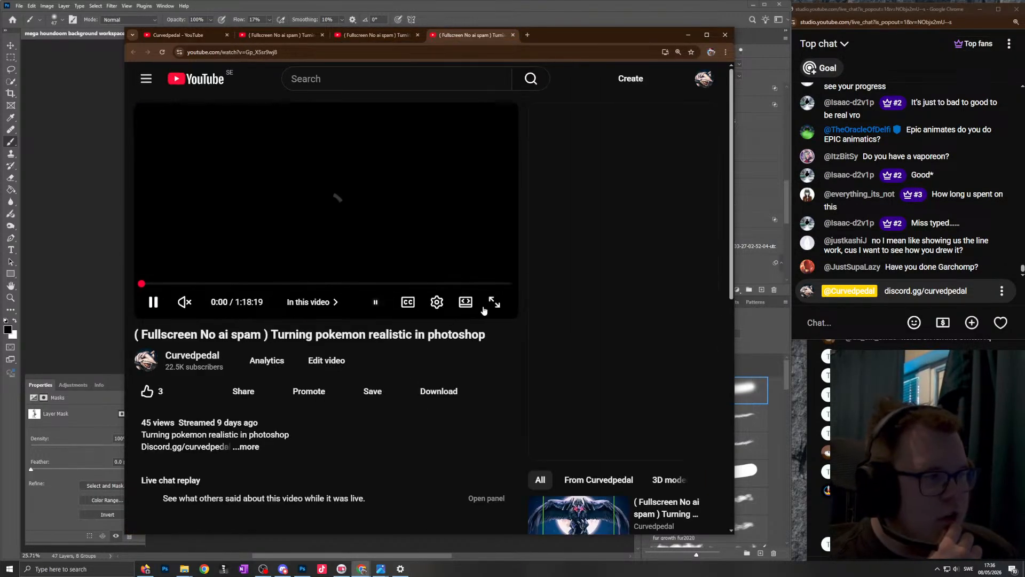
- View the stream recording in full screen and skim several points to show how the yellow creature artwork is built
left_click(492, 300)
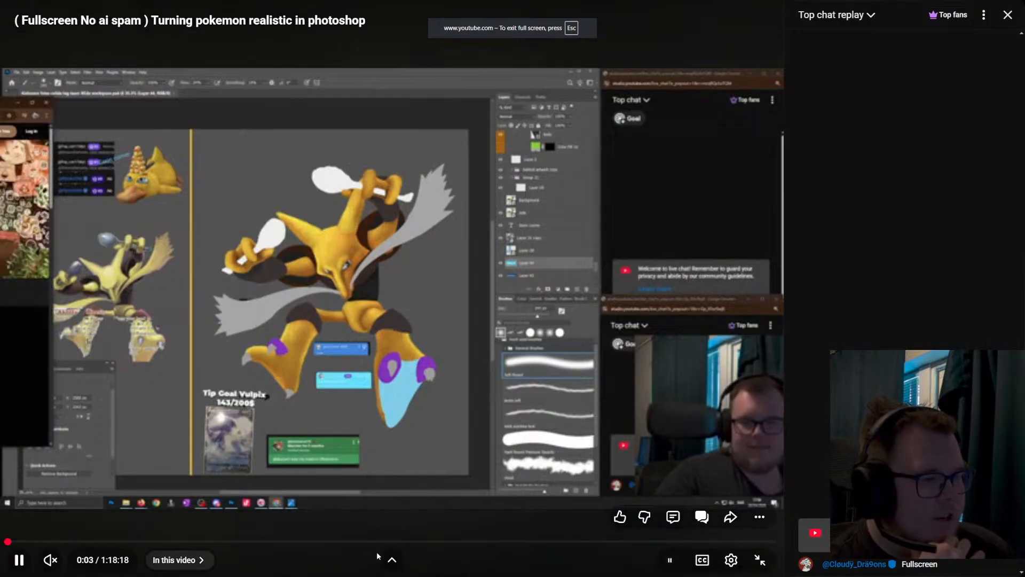
left_click(333, 541)
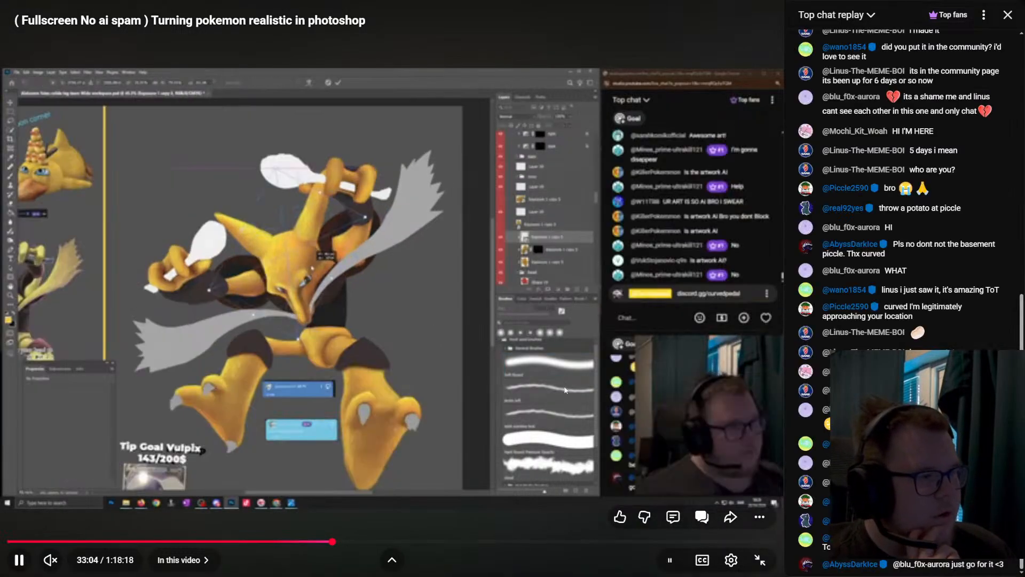
left_click(146, 540)
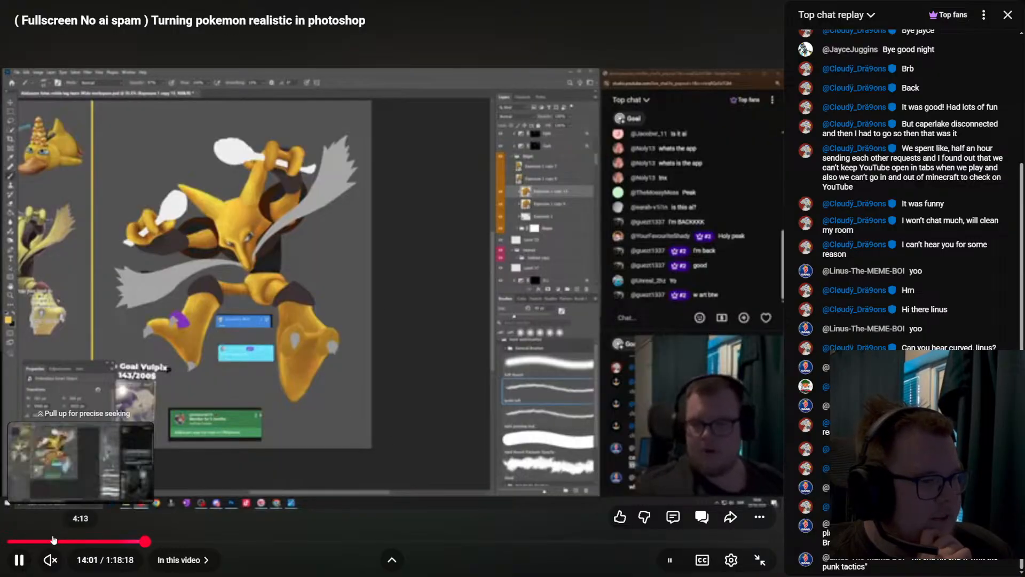
left_click(56, 541)
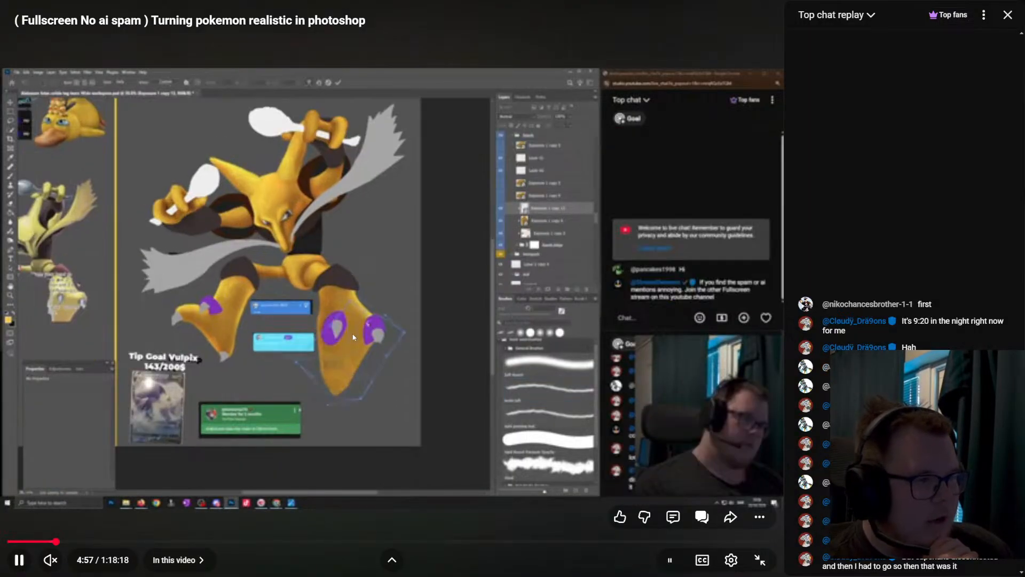
left_click(566, 541)
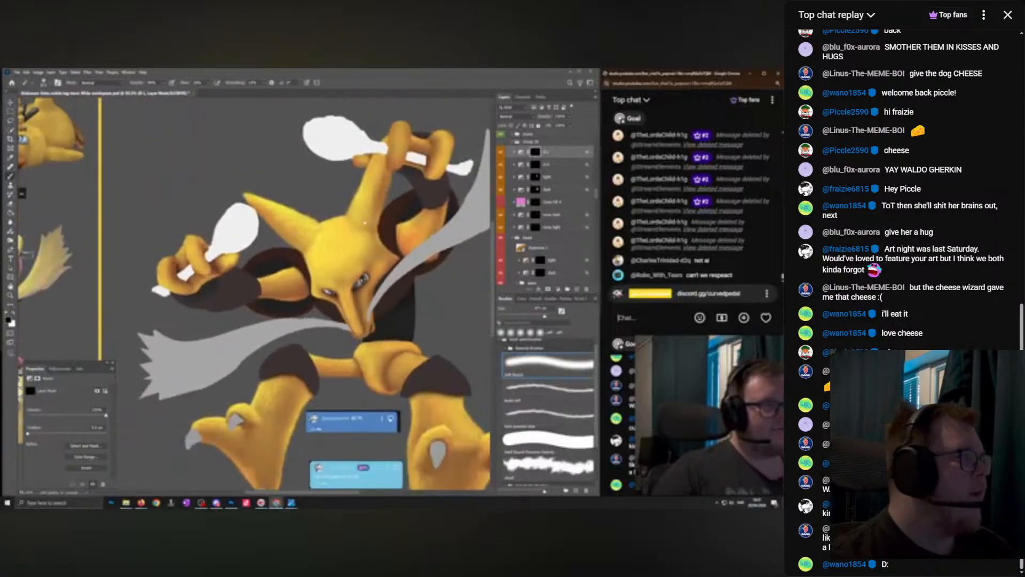
- Exit full screen, pause the recording, return to the channel's stream list and put the browser away
left_click(1007, 21)
key("Escape")
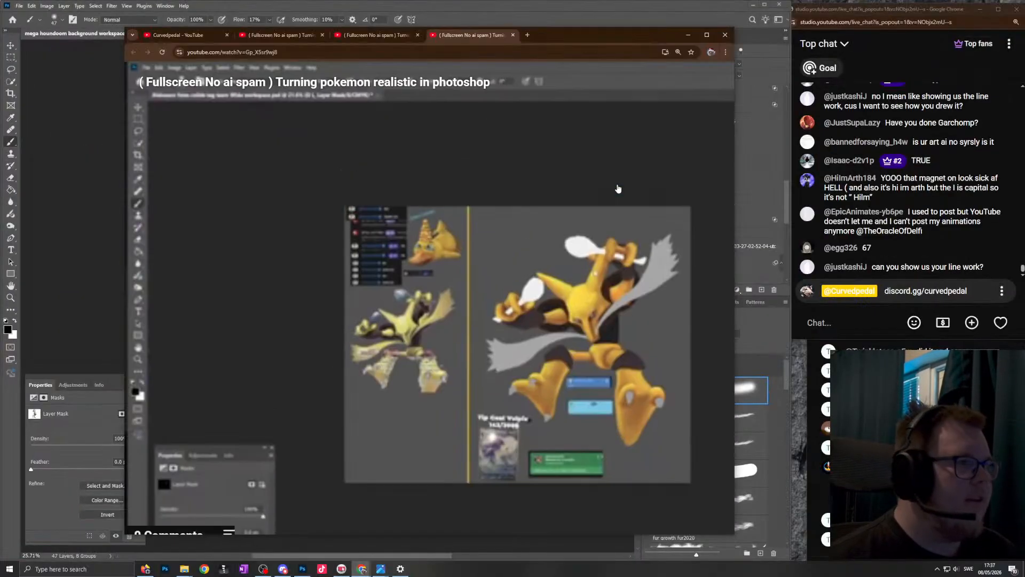
key("space")
left_click(168, 37)
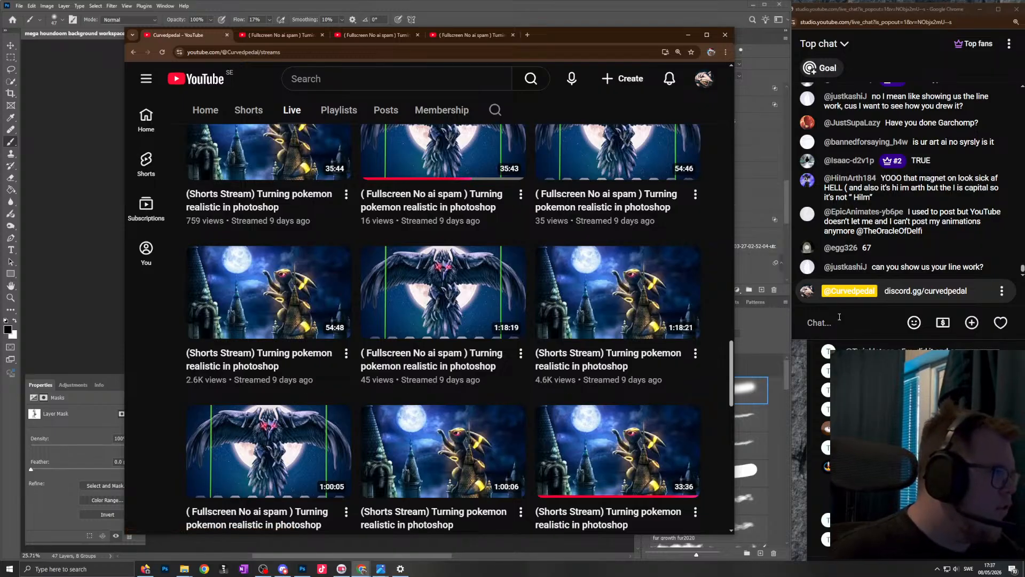
left_click(605, 8)
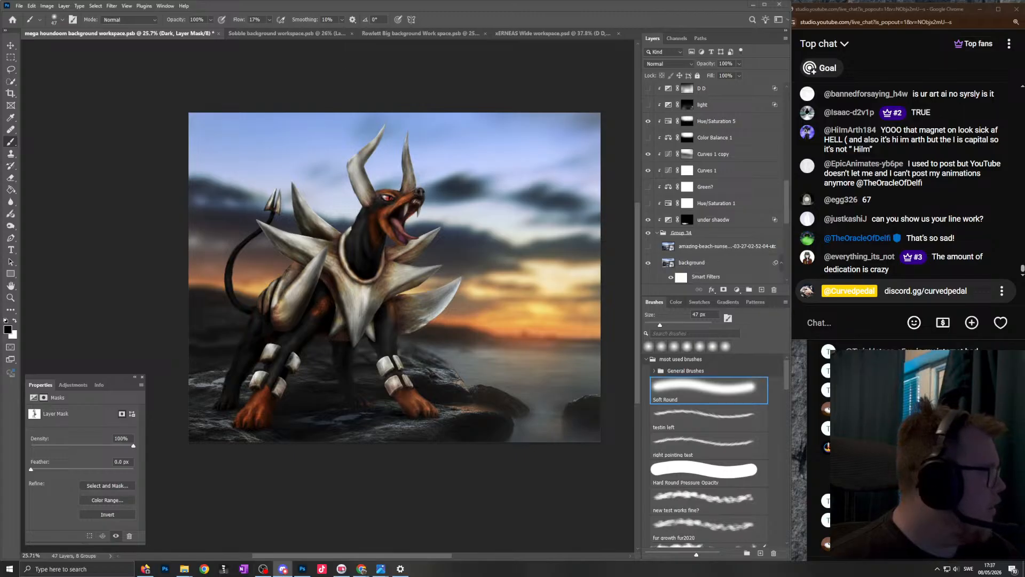
- Bring the Discord image of the flat-coloured Charizard over Photoshop, inspect its base shapes up close, and move it away
left_click_drag(1024, 103, 498, 103)
left_click(458, 321)
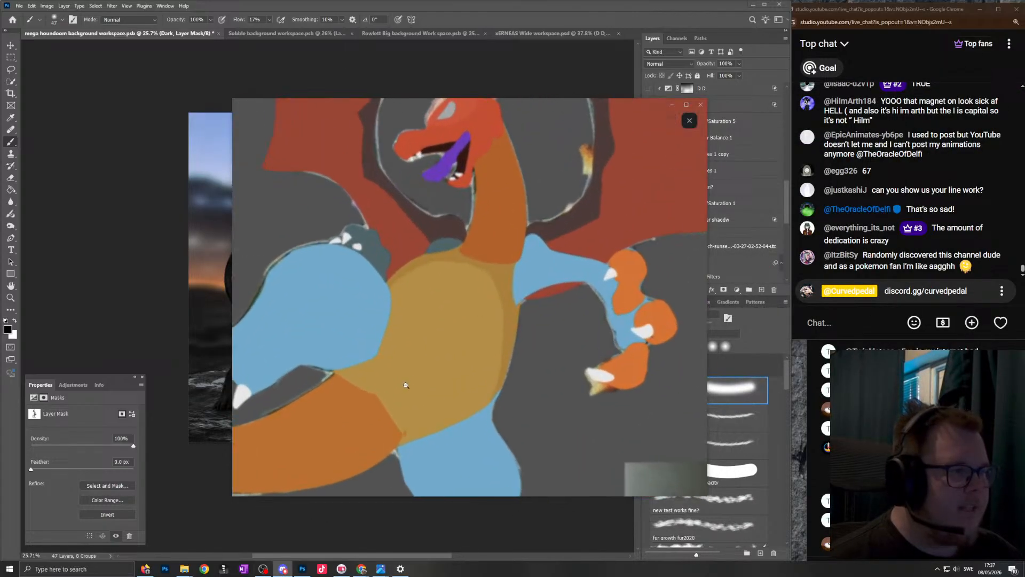
left_click_drag(405, 386, 459, 308)
left_click_drag(543, 496, 533, 528)
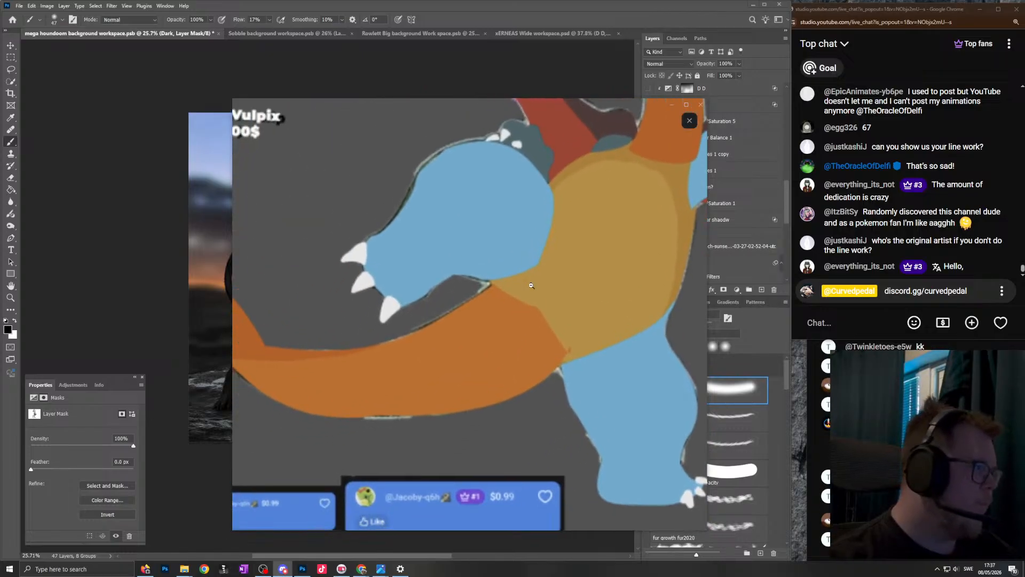
left_click(531, 286)
left_click_drag(495, 108, 1024, 160)
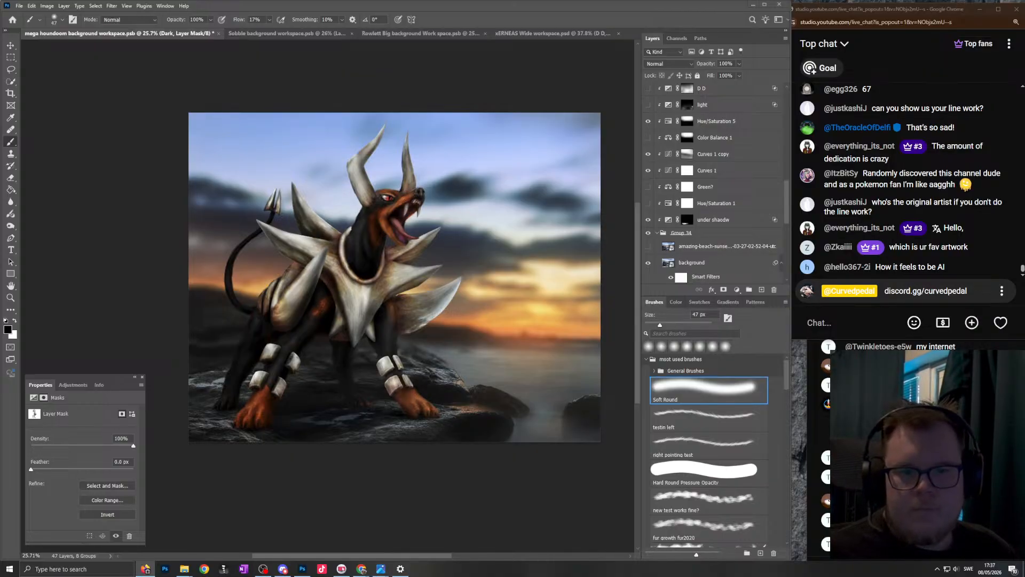
- Show the "pokemon houndoom" image search in Firefox, open the PokemonPets Mega Houndoom page for artist credits, and put the browser away
left_click_drag(0, 46, 522, 123)
left_click(484, 293)
left_click(299, 114)
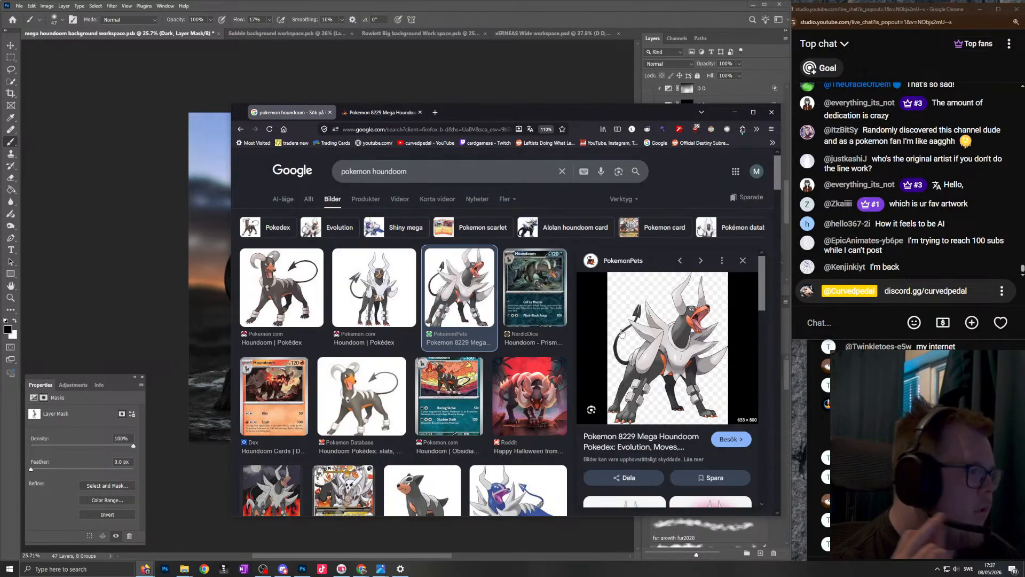
left_click(614, 331)
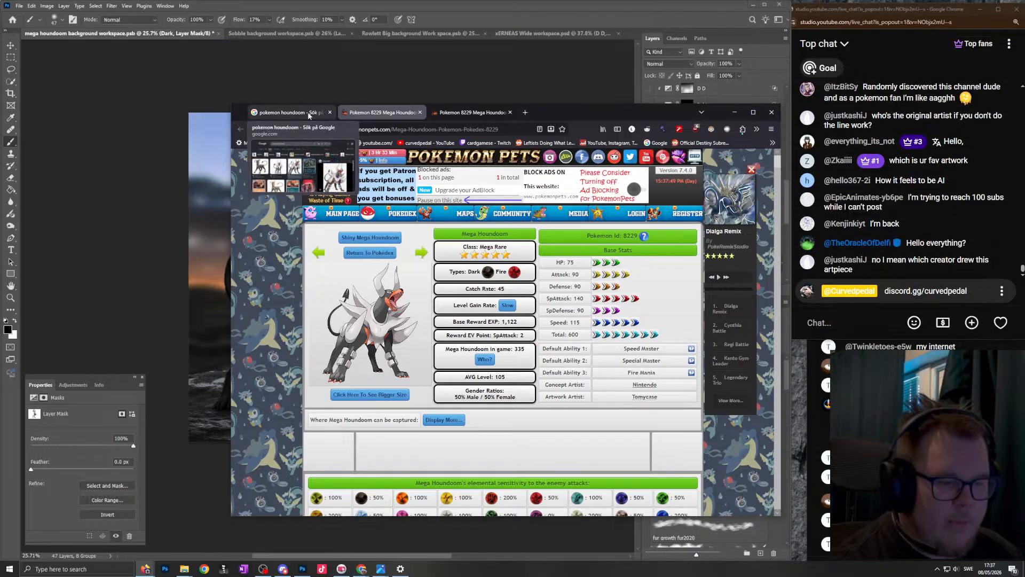
left_click(778, 115)
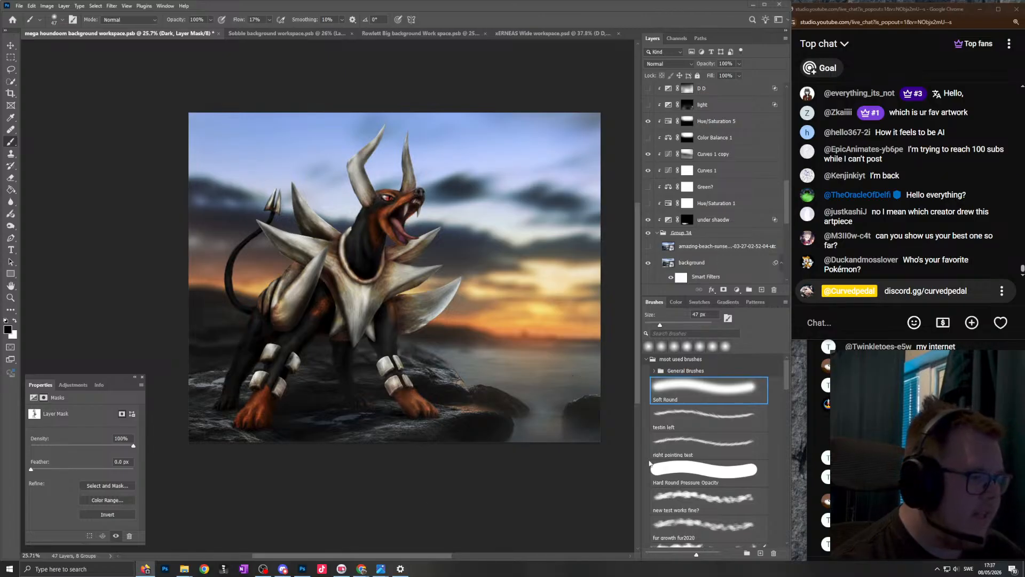
- Show the flat-coloured Charizard image again, examine its leg, tail and claw outlines up close, and move it off the screen
left_click_drag(1024, 96, 360, 84)
left_click(480, 428)
left_click_drag(482, 428, 479, 384)
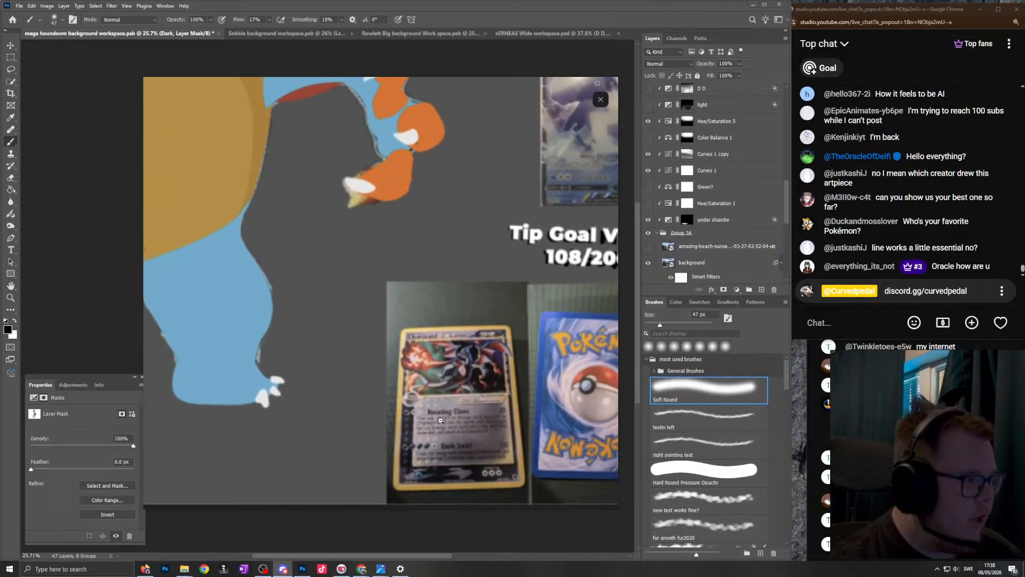
left_click_drag(365, 265, 634, 424)
left_click_drag(471, 365, 460, 207)
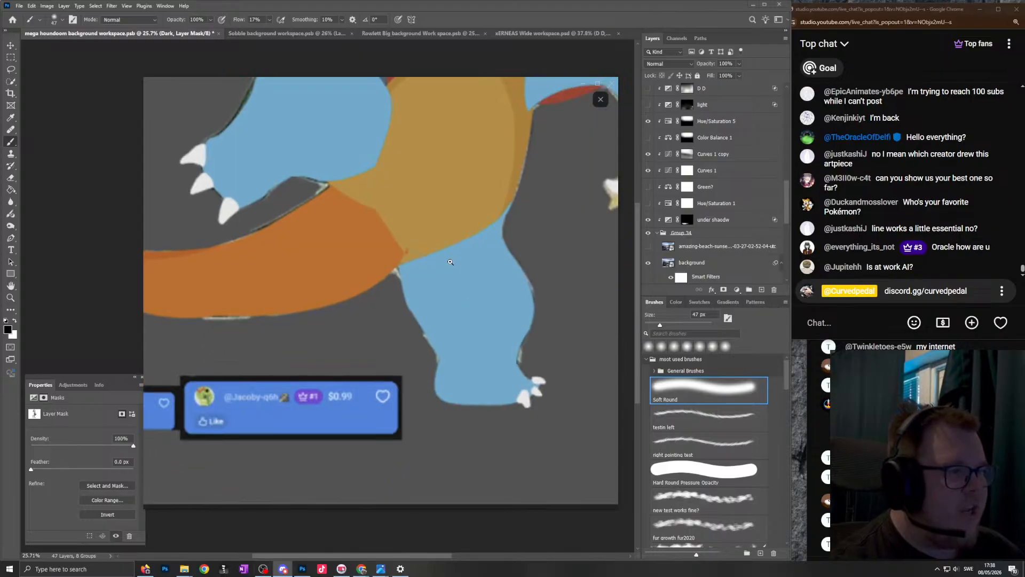
left_click(381, 289)
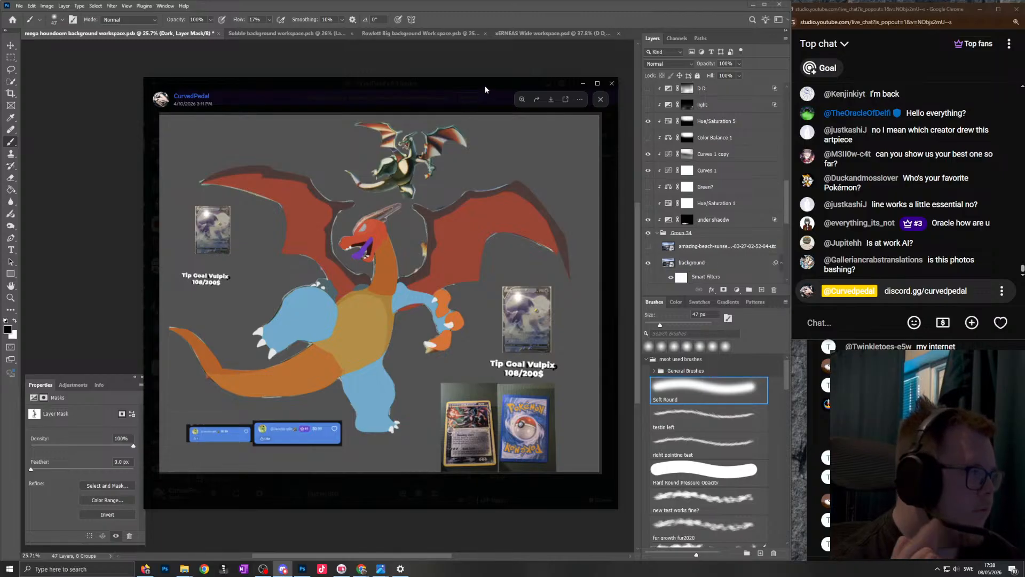
left_click_drag(484, 86, 1024, 171)
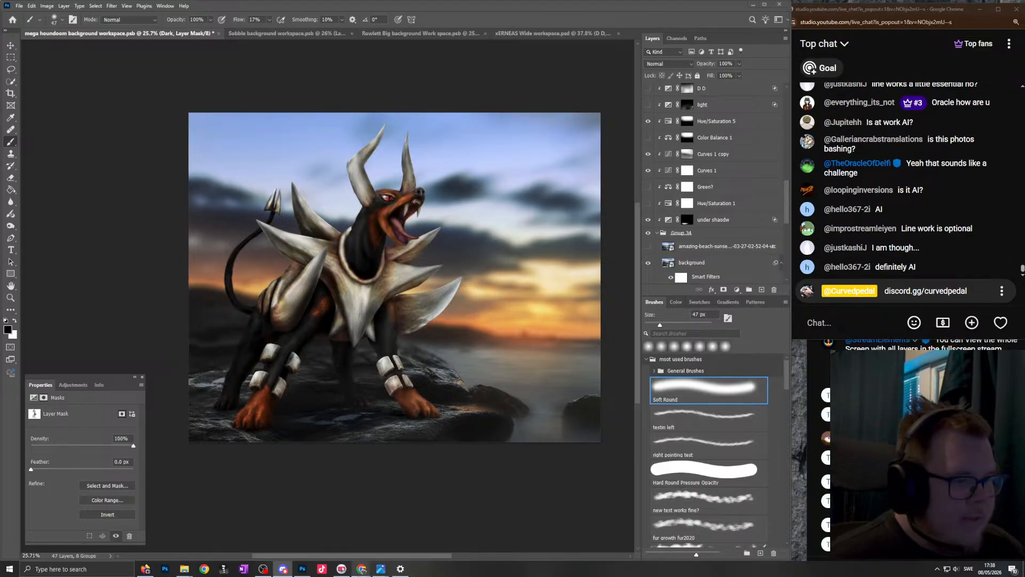
- Show the channel's Instagram reels in Chrome, browse the grid and open the realistic Eevee reel over Photoshop
mouse_move(362, 569)
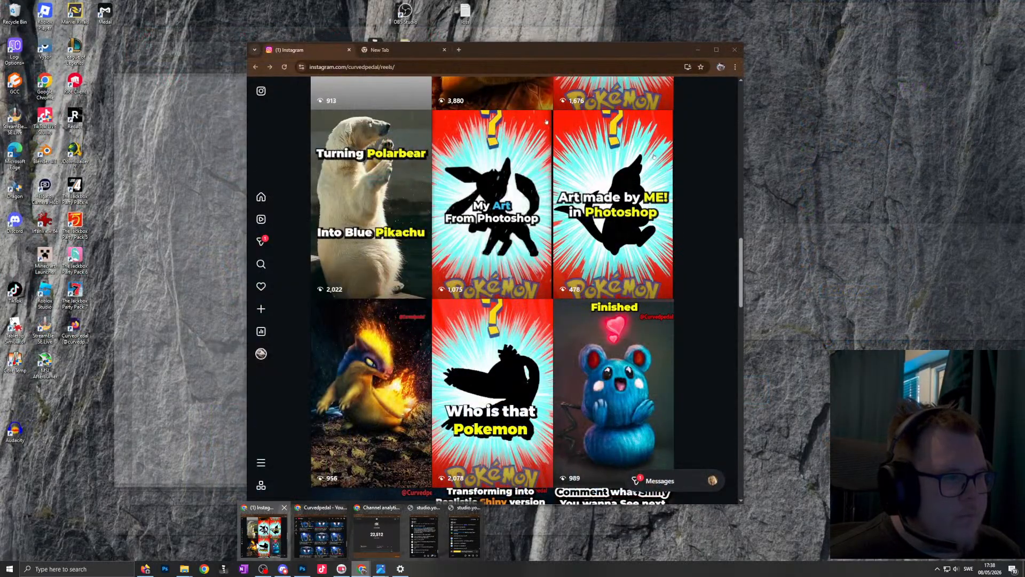
left_click(263, 536)
scroll(640, 341, "down", 2)
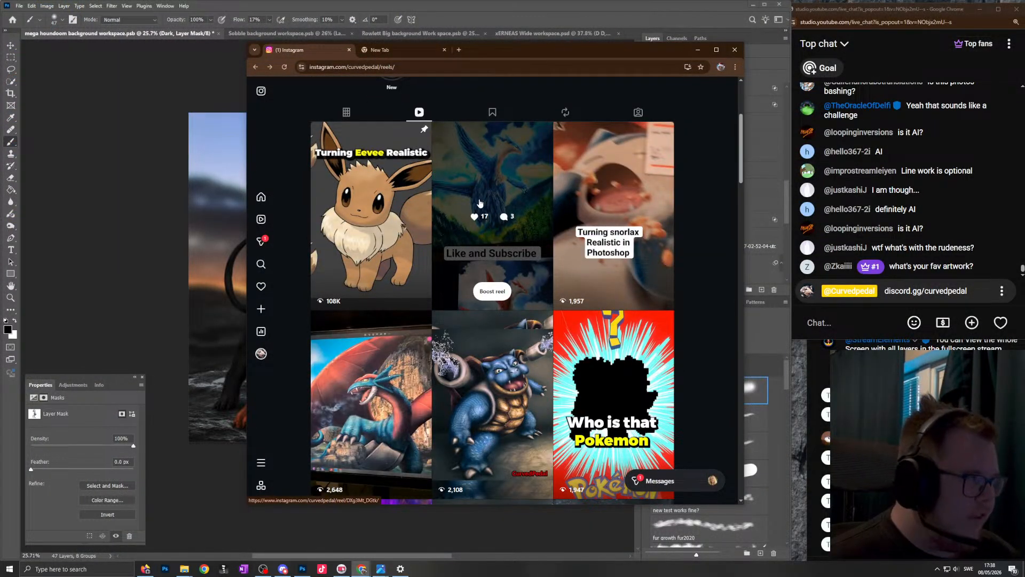
scroll(451, 298, "up", 3)
scroll(427, 240, "down", 3)
left_click(408, 179)
left_click_drag(499, 60, 523, 78)
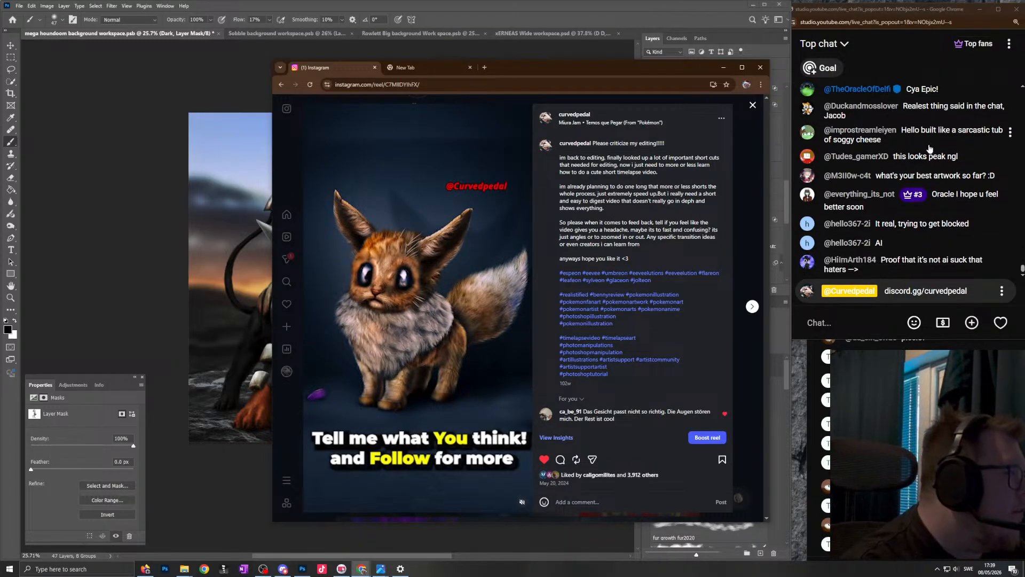
- Check earlier messages in the live chat, then return to Photoshop and view the Mega Houndoom composite
left_click(922, 134)
scroll(945, 143, "up", 2)
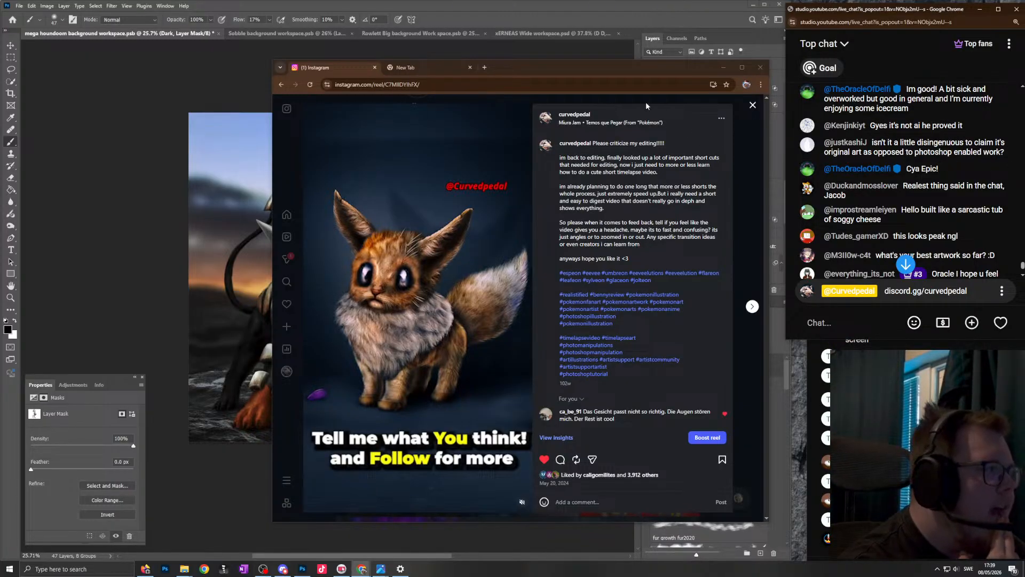
left_click(542, 12)
scroll(438, 250, "up", 4)
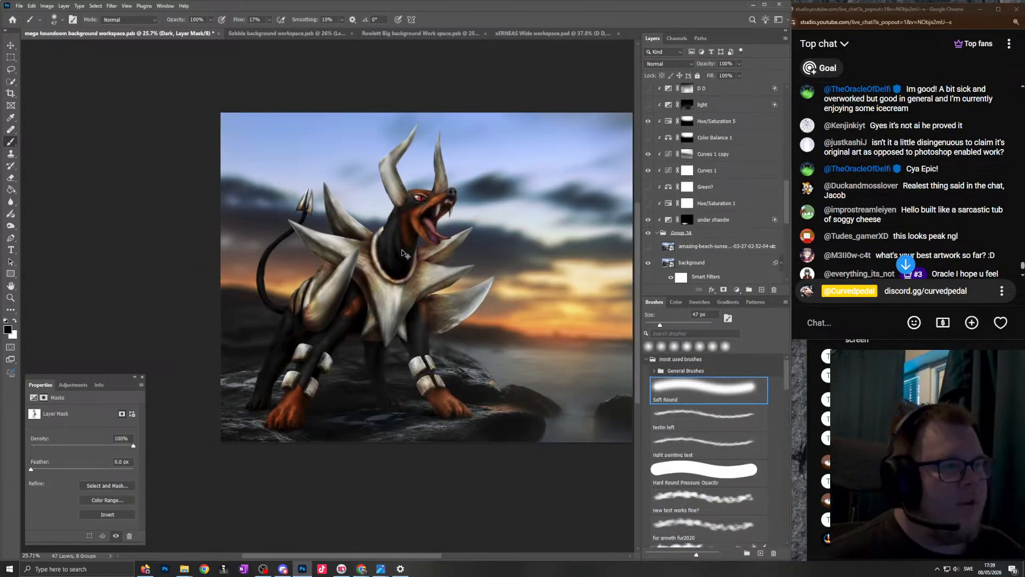
scroll(444, 237, "down", 2)
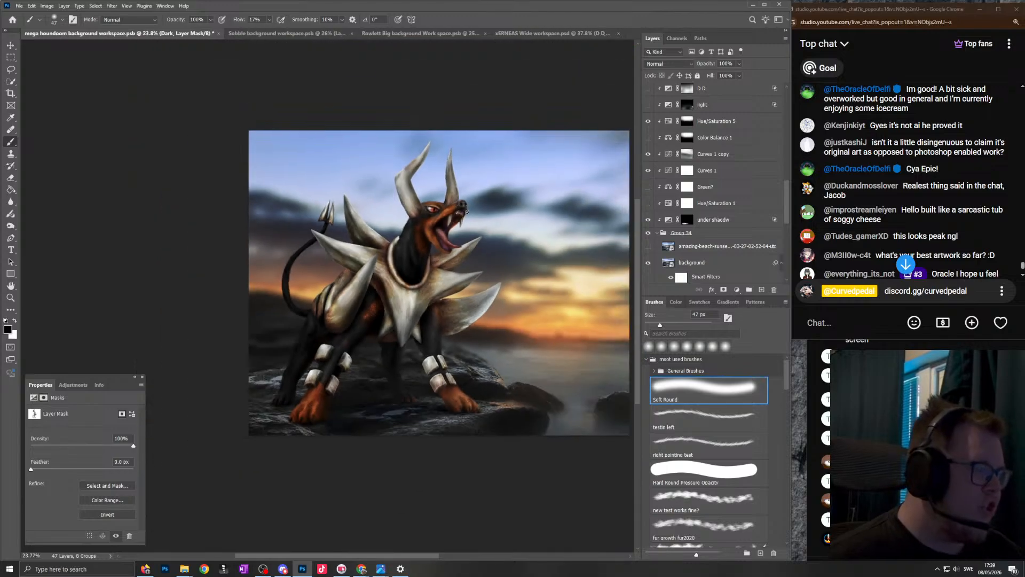
scroll(467, 223, "up", 1)
scroll(458, 208, "down", 1)
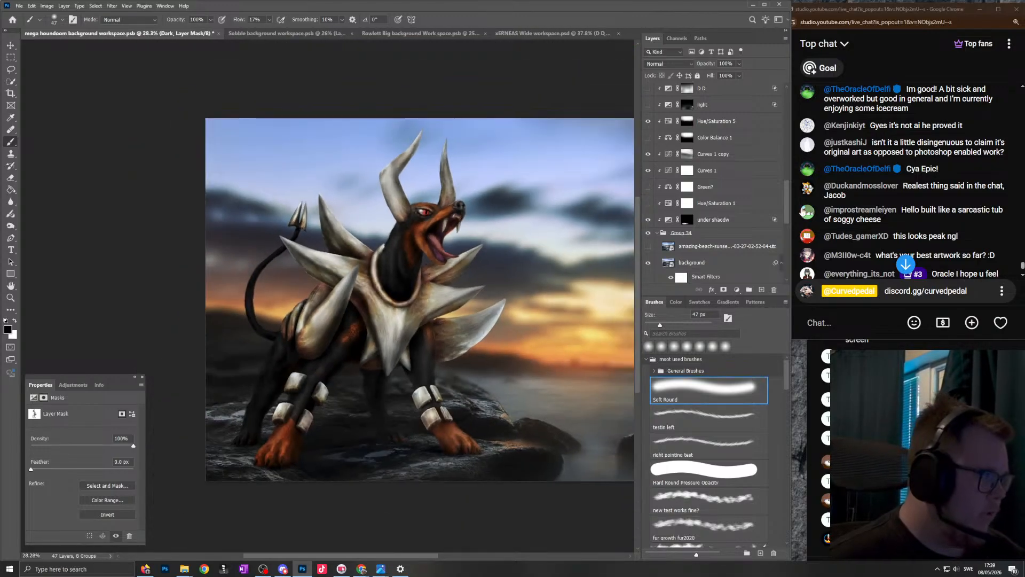
- Bring the live chat over the canvas and highlight the comment comparing original art with "photoshop enabled work"
left_click_drag(928, 10, 460, 126)
left_click_drag(404, 260, 521, 260)
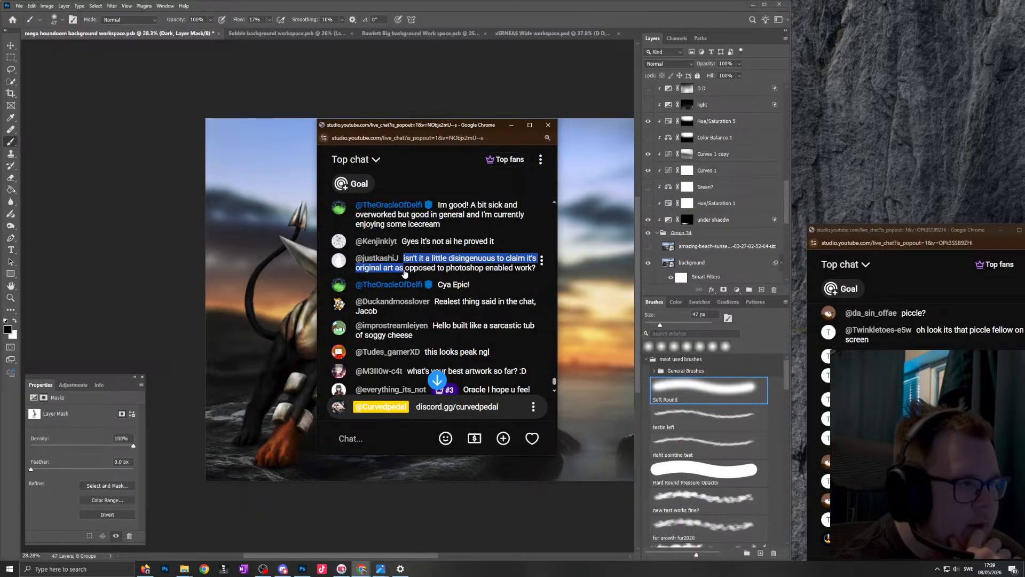
left_click(446, 157)
left_click_drag(356, 268, 396, 274)
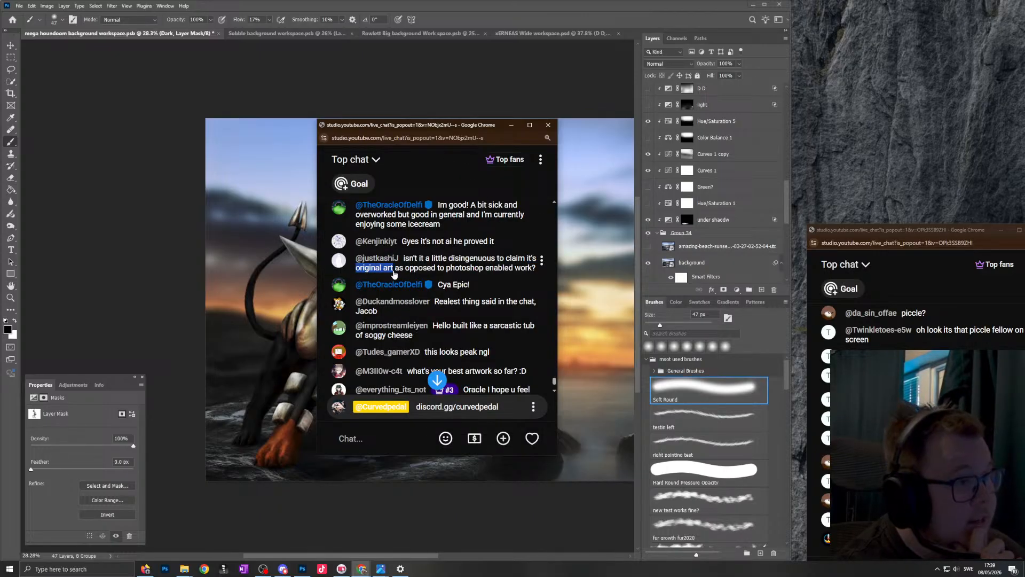
left_click(380, 274)
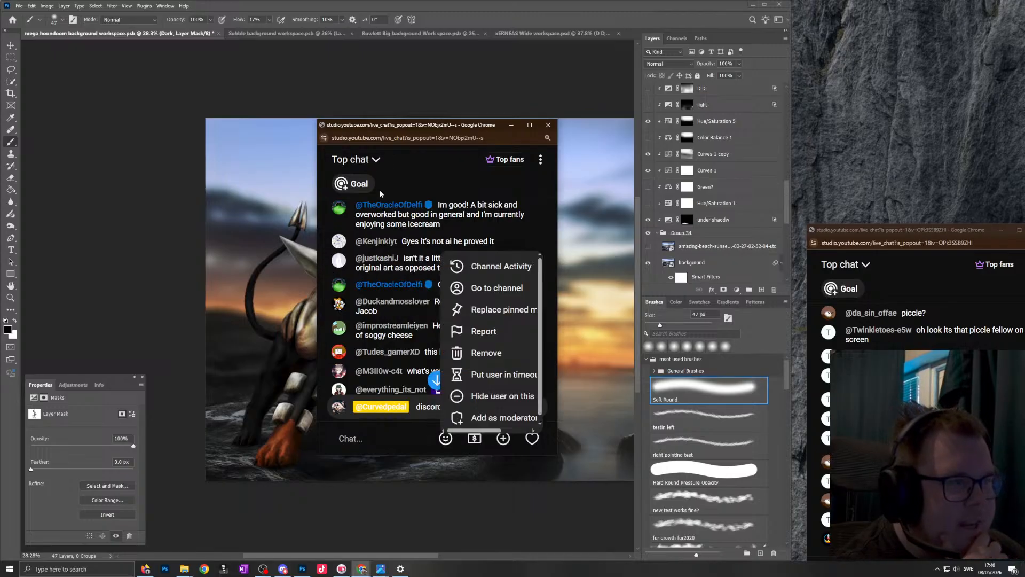
left_click(443, 155)
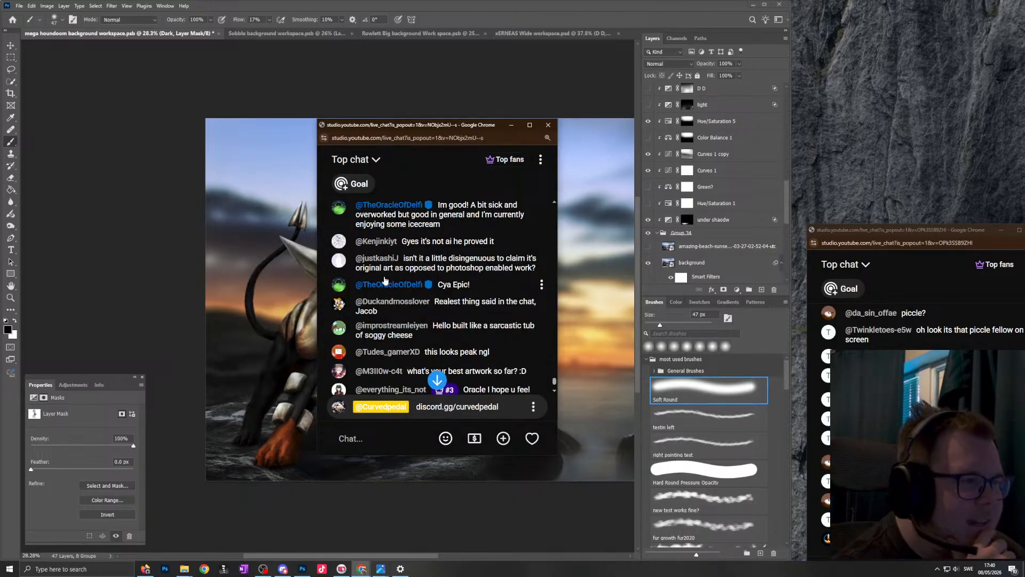
left_click_drag(398, 268, 361, 271)
left_click(426, 178)
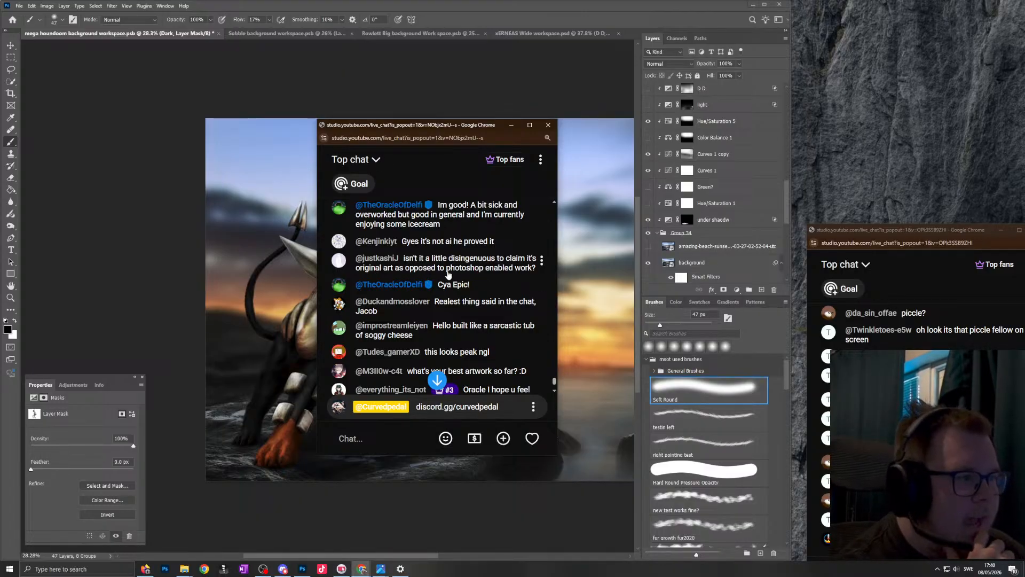
left_click_drag(457, 273, 520, 276)
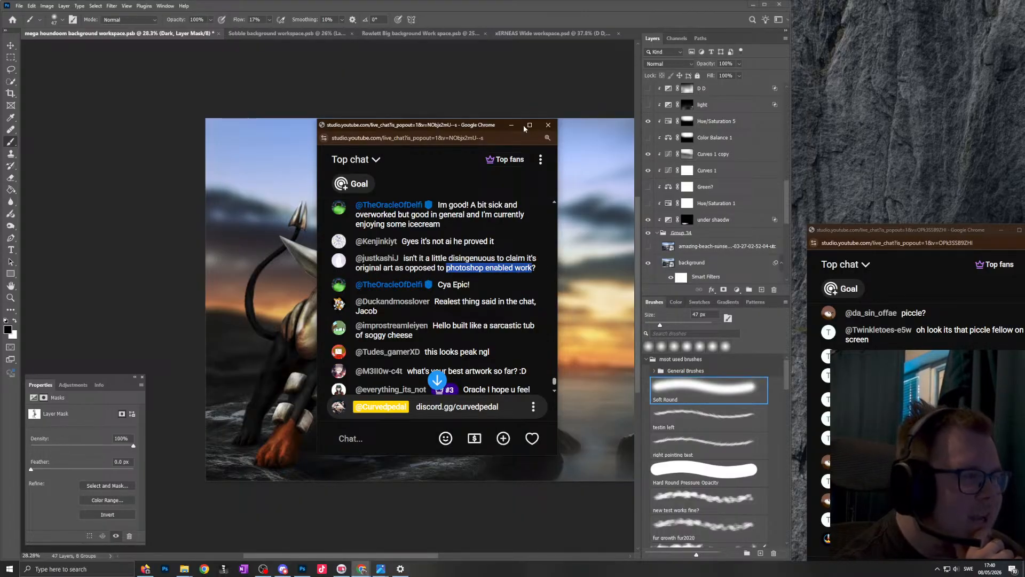
- Move the live chat back beside Photoshop and realign the second chat window beneath it
left_click_drag(490, 129, 952, 16)
left_click(908, 379)
left_click_drag(900, 229, 883, 231)
left_click(880, 49)
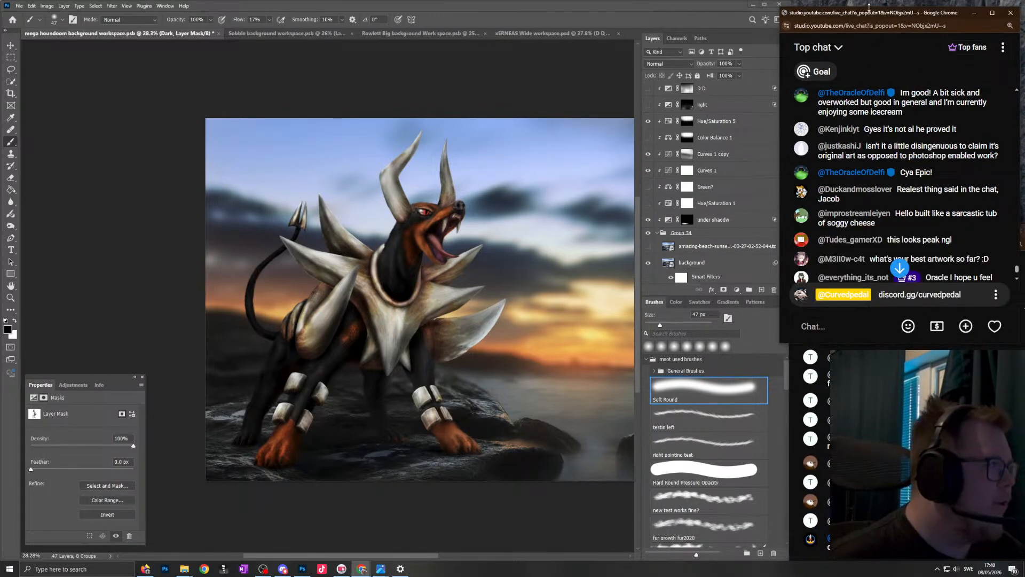
left_click_drag(877, 11, 887, 6)
- Catch up on the newest chat messages and examine the Mega Houndoom figure against the sunset background
left_click(478, 245)
scroll(476, 246, "down", 4)
scroll(482, 243, "up", 4)
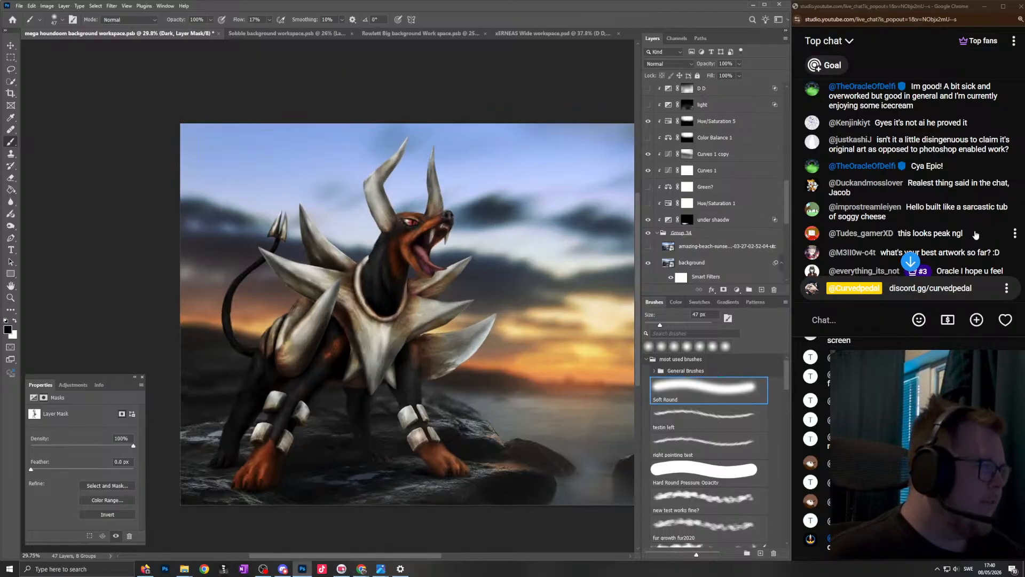
scroll(915, 226, "down", 5)
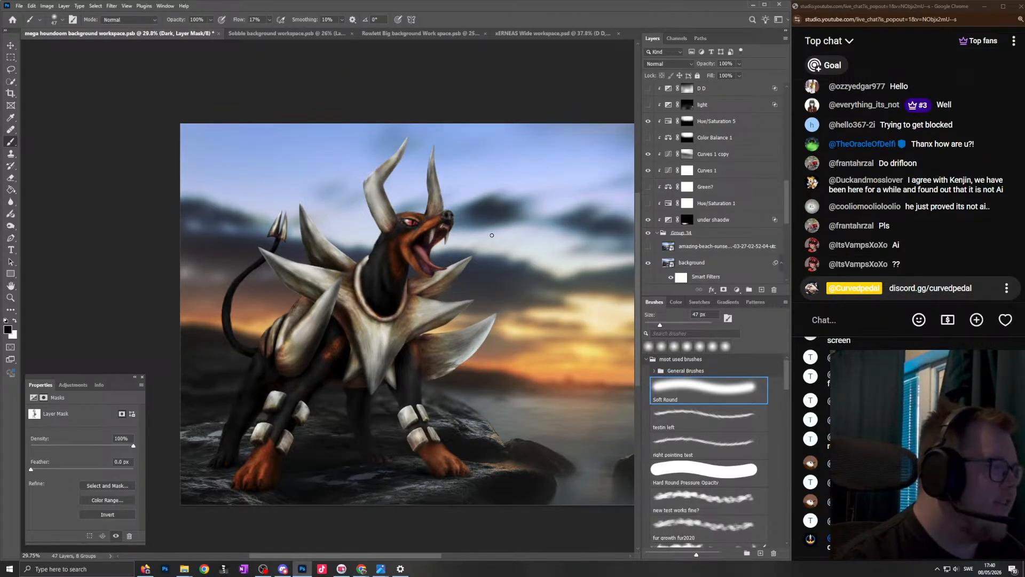
scroll(373, 267, "up", 2)
scroll(413, 249, "down", 3)
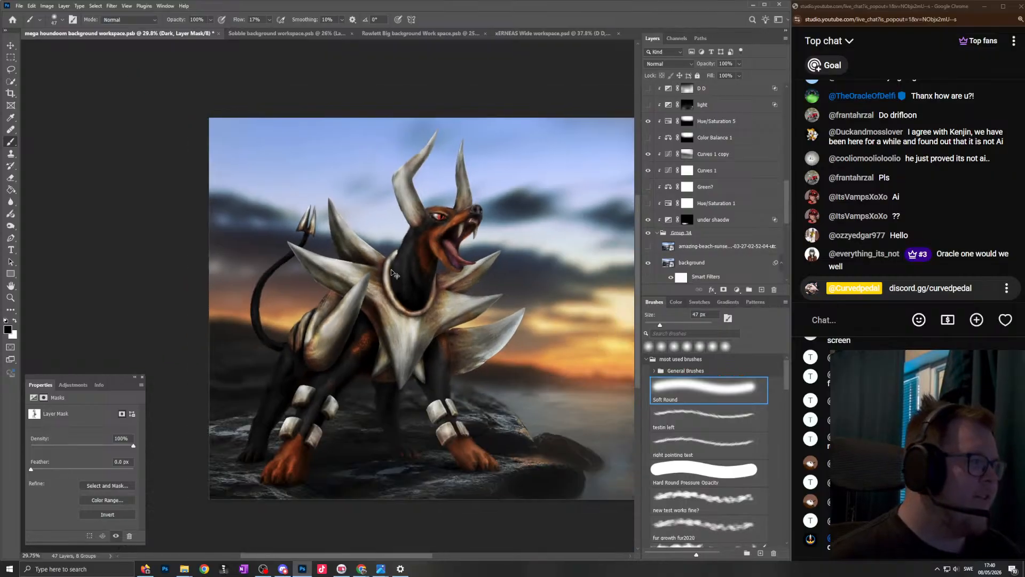
scroll(419, 262, "up", 2)
scroll(424, 275, "down", 2)
scroll(427, 283, "up", 3)
scroll(427, 283, "down", 2)
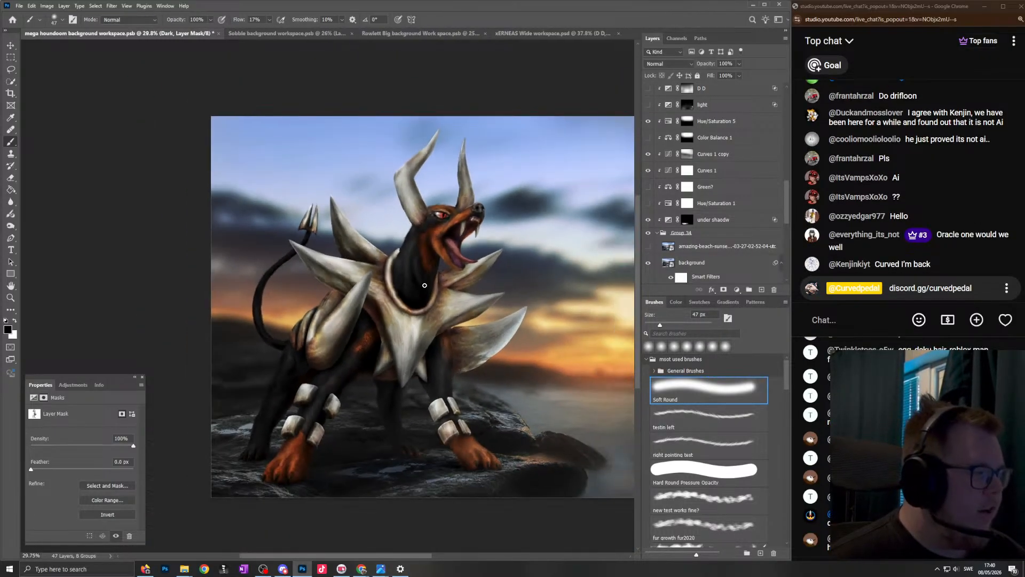
scroll(419, 259, "down", 1)
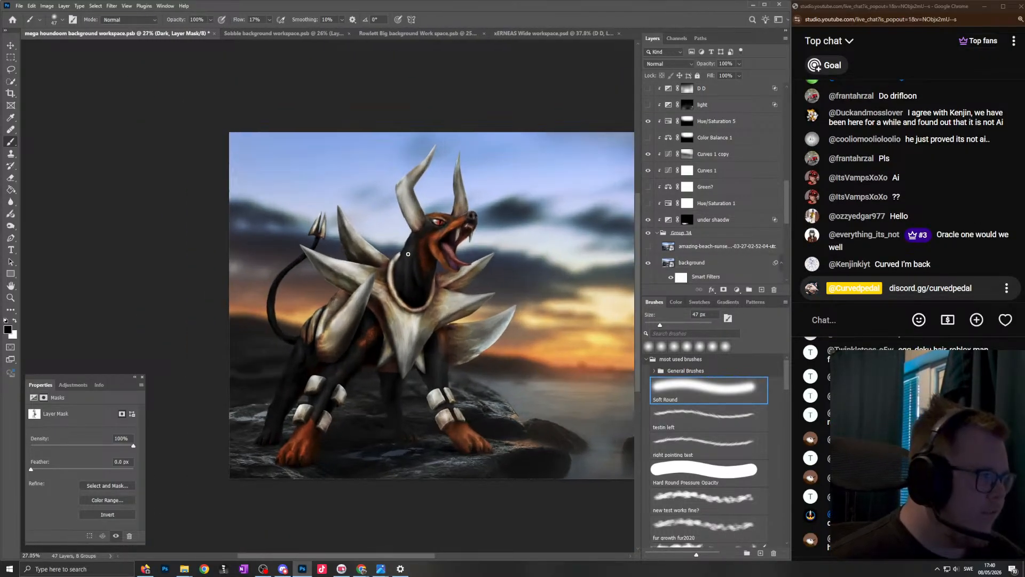
scroll(408, 254, "up", 1)
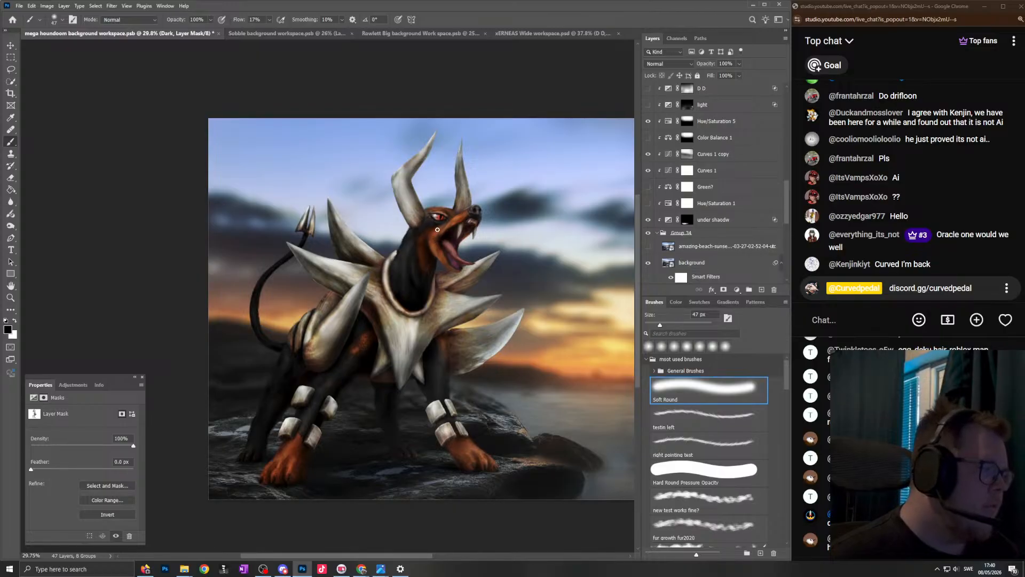
scroll(438, 229, "down", 1)
scroll(441, 224, "up", 2)
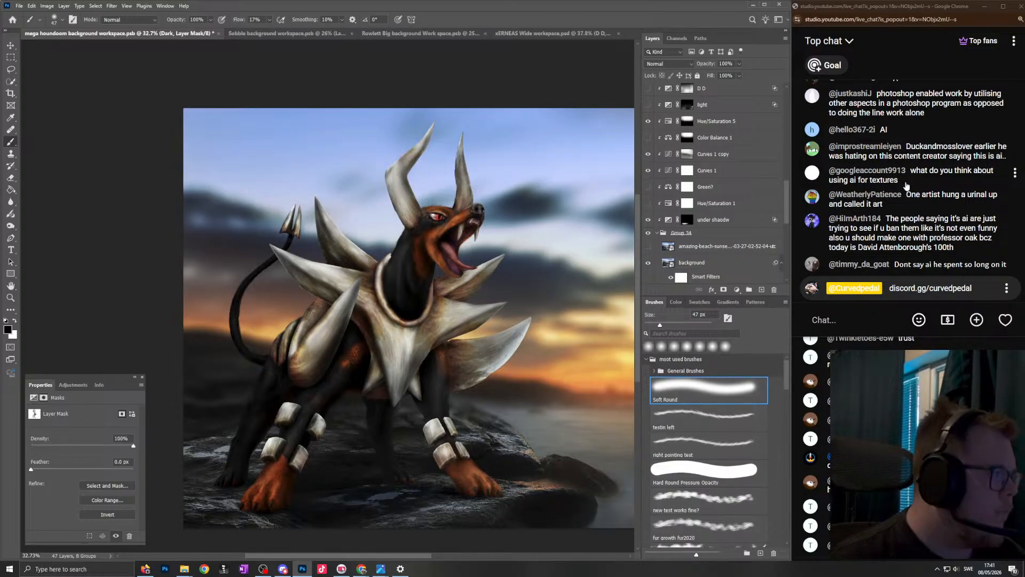
- Check the Color Balance 1 adjustment and inspect how the Houndoom blends with the rocks and sky
scroll(709, 188, "up", 1)
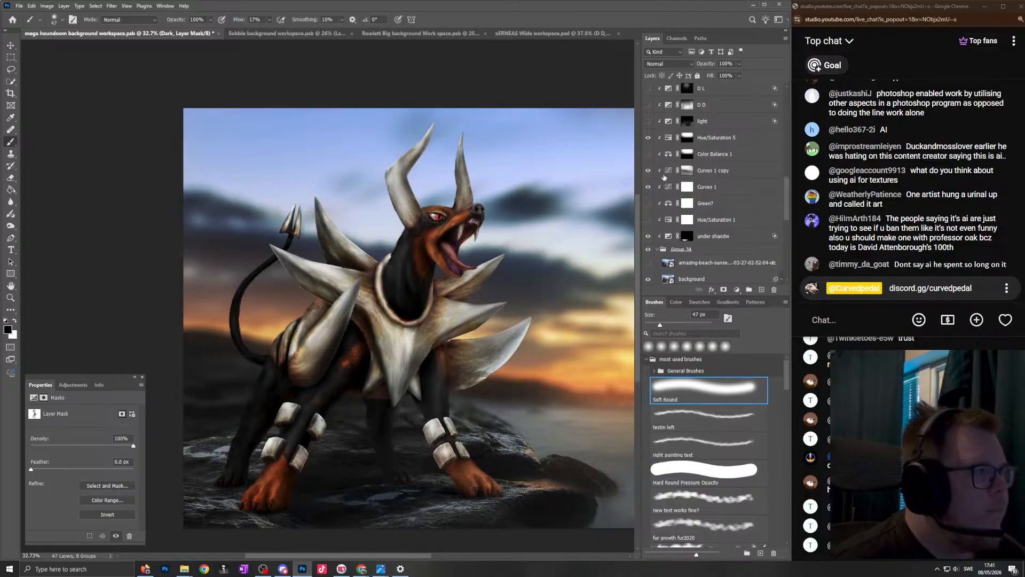
left_click(648, 154)
scroll(419, 302, "up", 2)
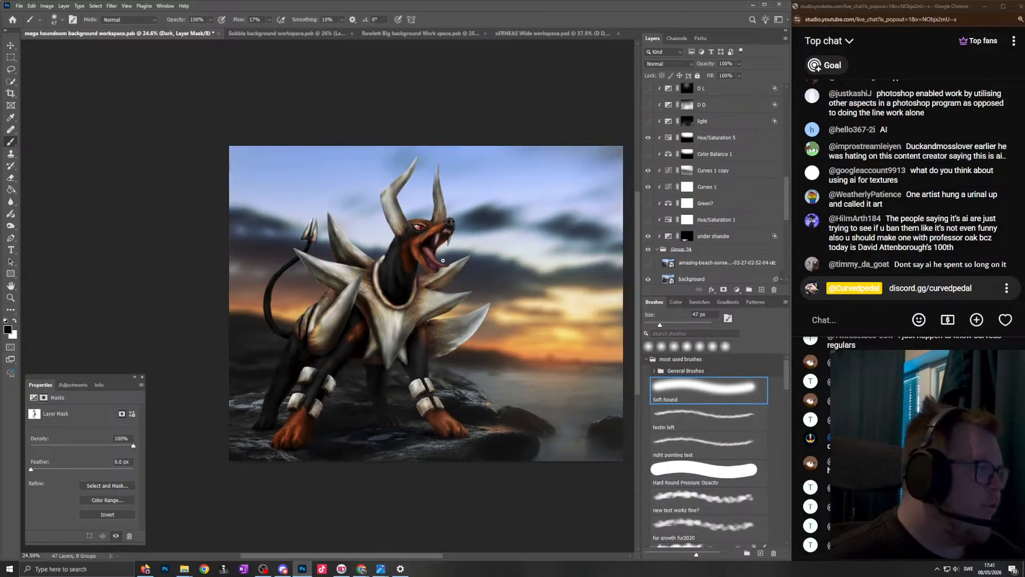
scroll(418, 302, "down", 5)
scroll(438, 294, "up", 3)
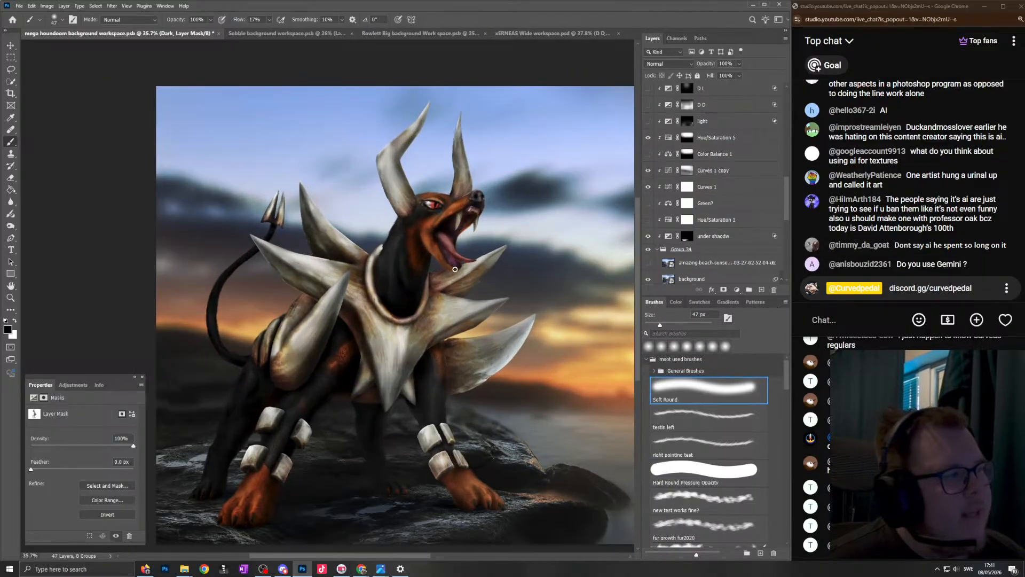
scroll(454, 292, "down", 2)
scroll(454, 292, "up", 2)
scroll(451, 288, "down", 1)
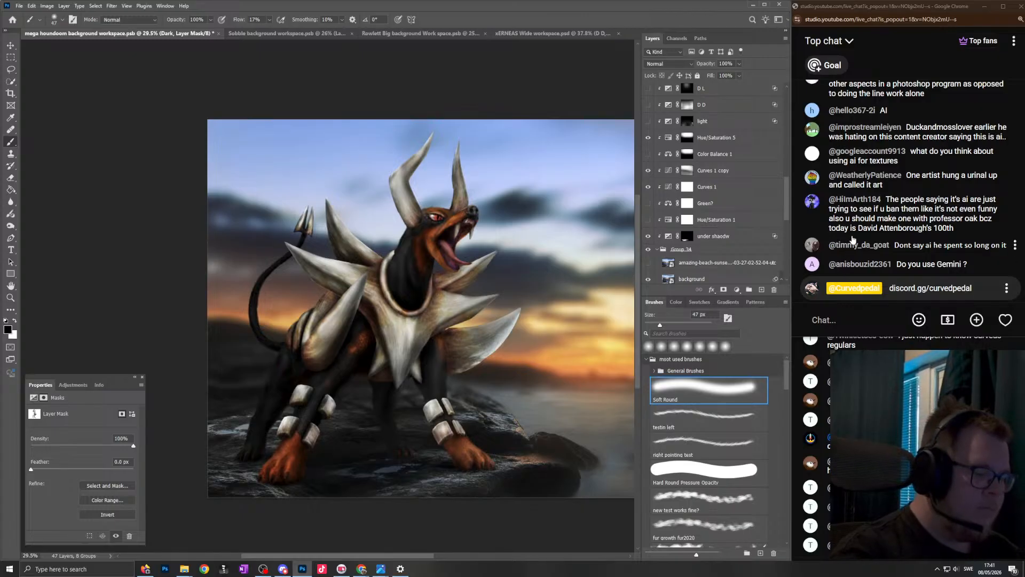
scroll(450, 239, "down", 2)
scroll(440, 252, "up", 3)
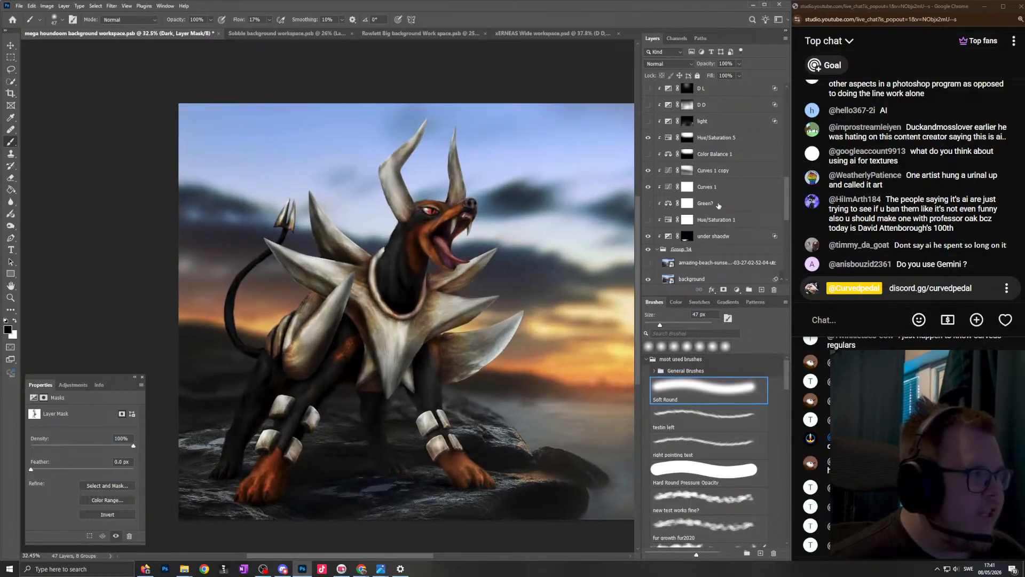
- Toggle the Color Balance 1 and Curves 1 adjustments on and off to compare their effect on the background
scroll(678, 215, "up", 1)
scroll(677, 213, "up", 1)
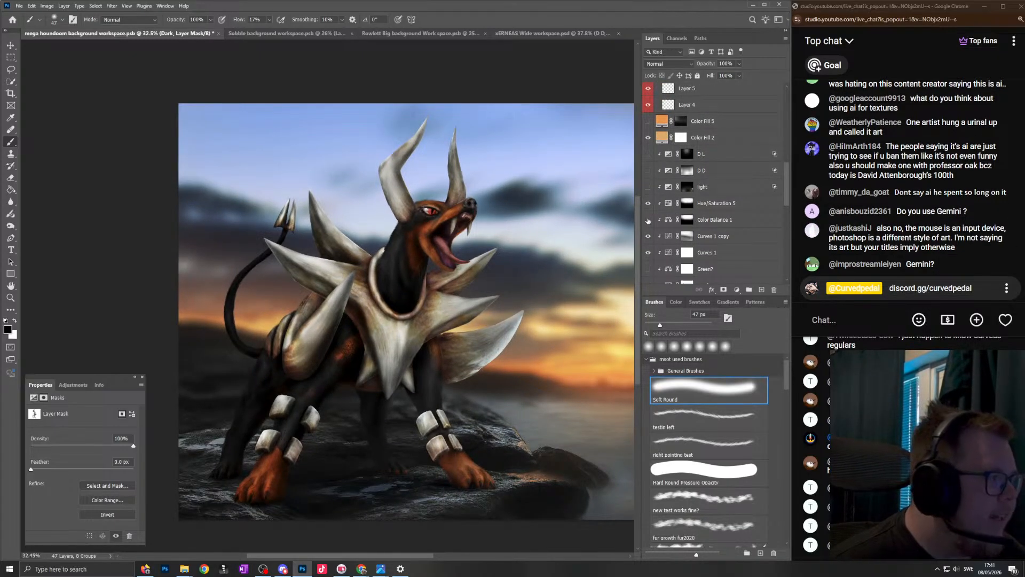
left_click(648, 220)
left_click(648, 220)
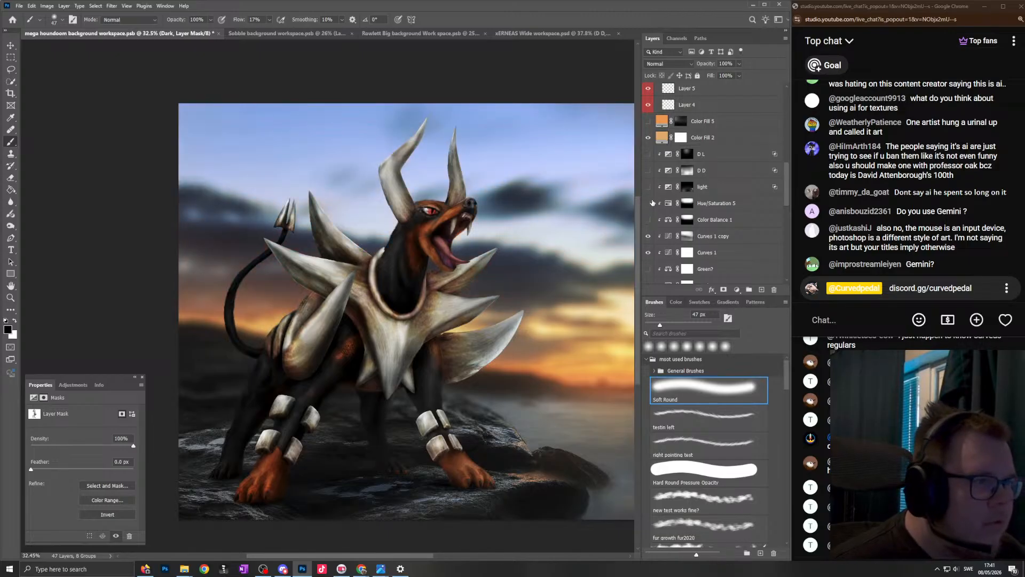
scroll(404, 267, "down", 4)
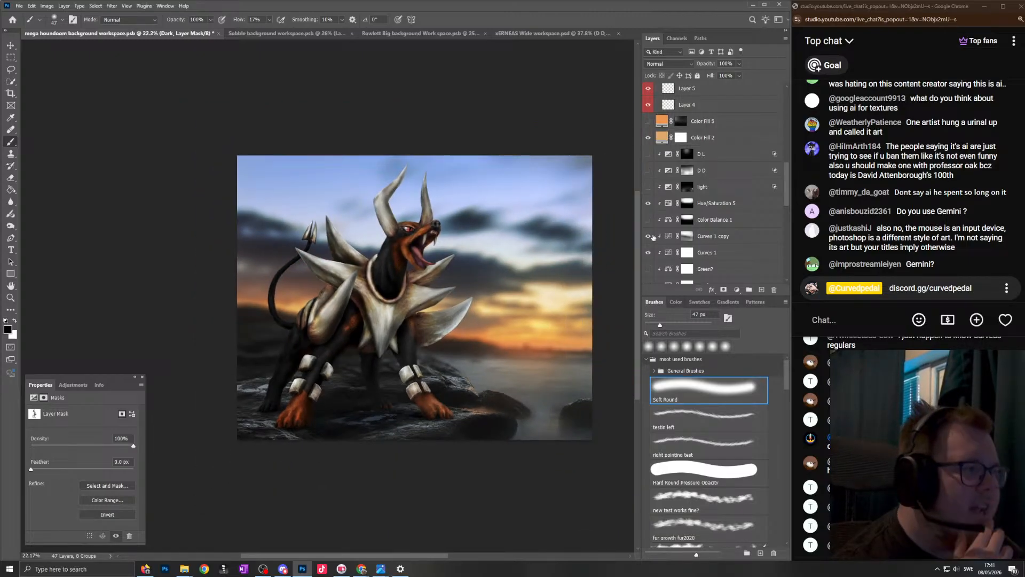
left_click(648, 253)
left_click(648, 253)
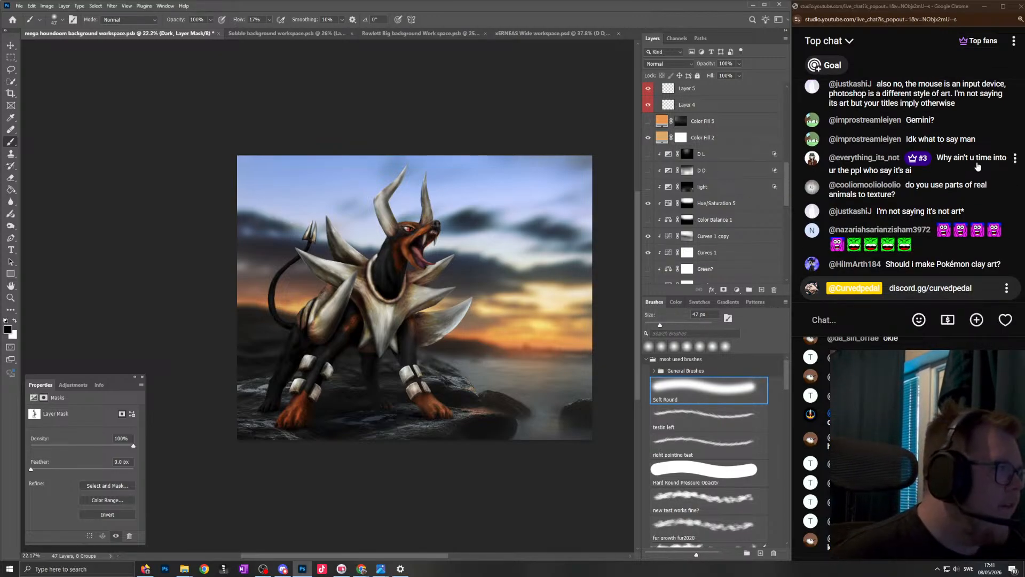
- Go back in the live chat and highlight the comment about input devices and Photoshop as a different art style
scroll(977, 166, "up", 2)
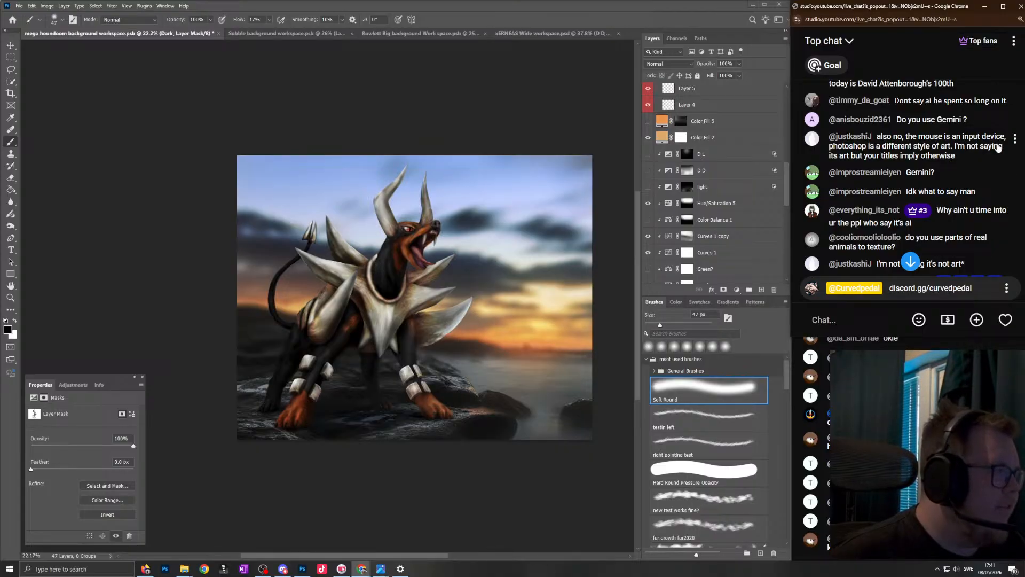
left_click_drag(1001, 138, 955, 134)
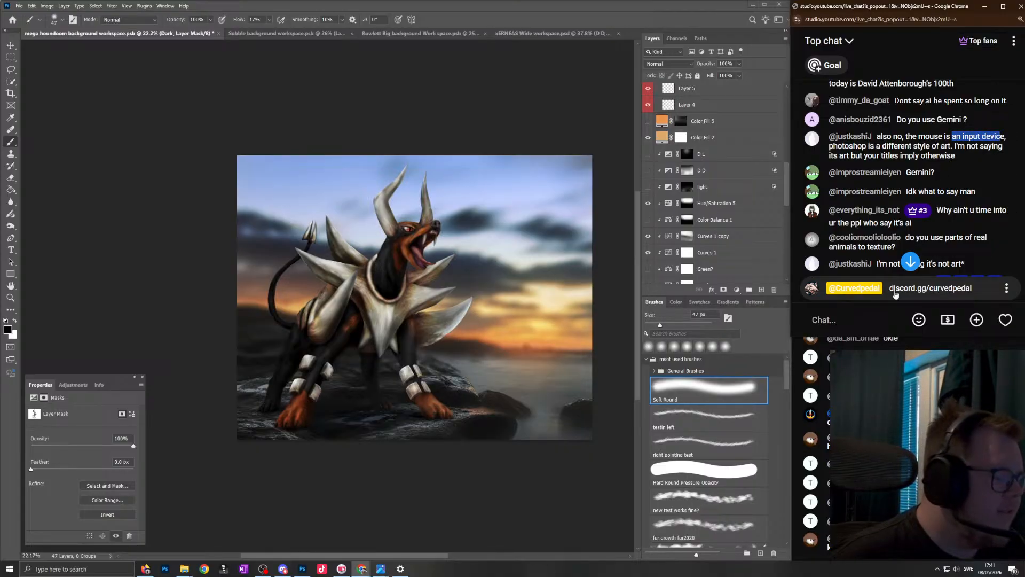
left_click(873, 315)
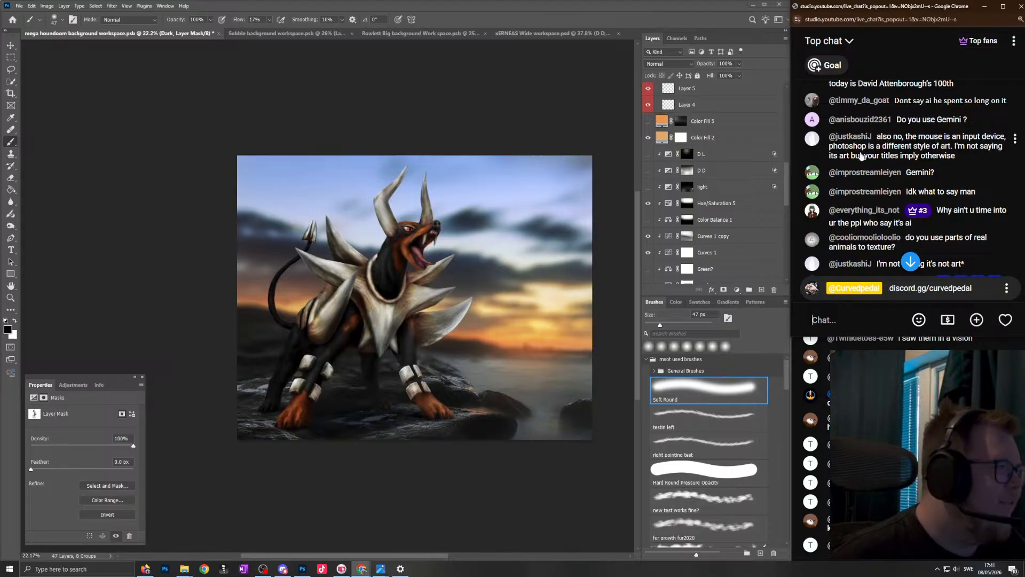
left_click_drag(952, 148, 831, 153)
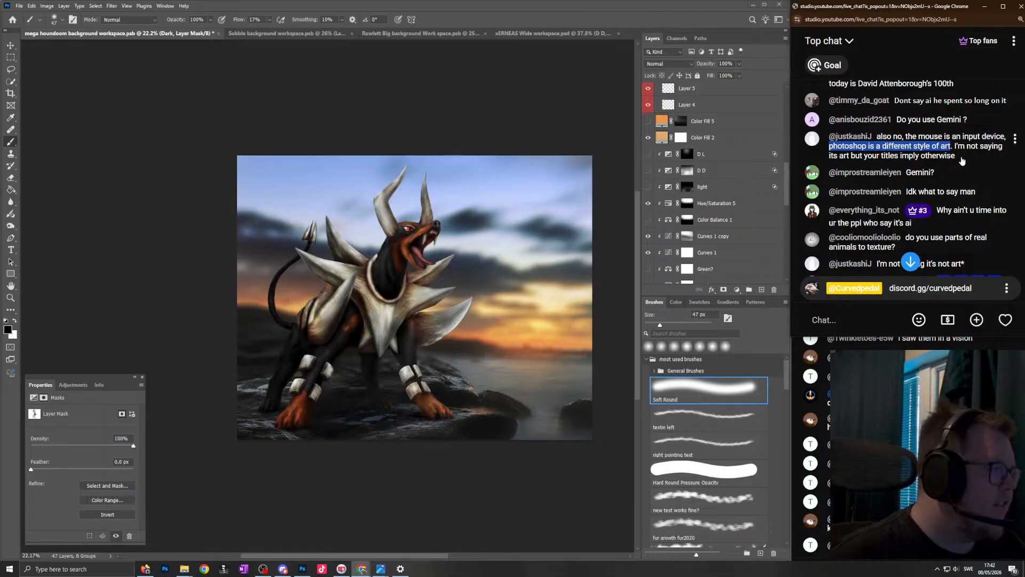
left_click_drag(954, 145, 938, 174)
- Return to the artwork and toggle the Dark adjustment above Color Balance 2 off and on to compare its shading on Mega Houndoom
left_click(442, 247)
scroll(442, 248, "up", 4)
scroll(718, 197, "down", 5)
scroll(718, 193, "up", 2)
scroll(718, 193, "up", 4)
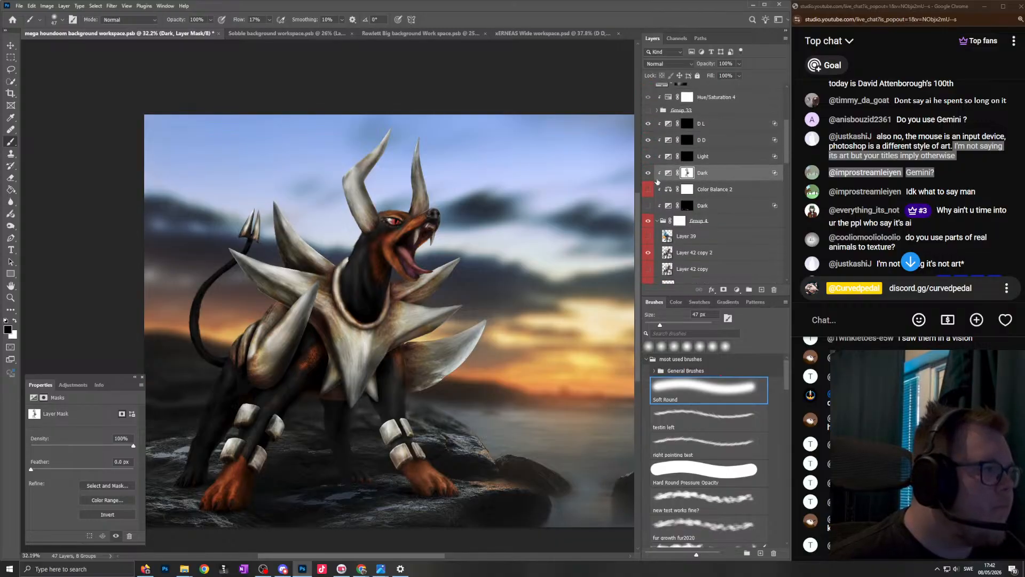
left_click(648, 172)
left_click(648, 172)
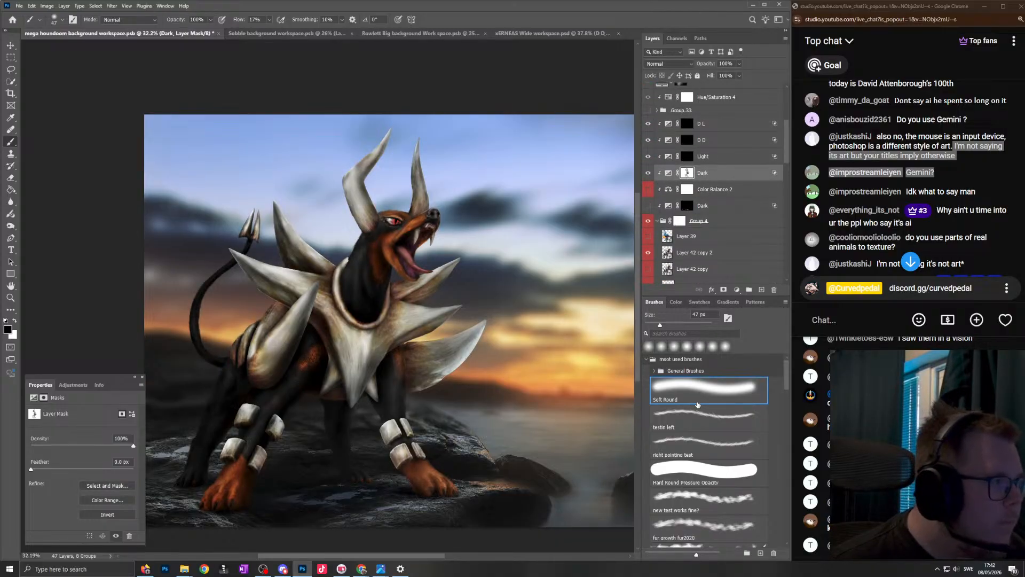
- Touch up the Dark adjustment's layer mask over the figure and head with the enlarged Soft Round brush in black
scroll(274, 229, "up", 12)
left_click_drag(517, 357, 554, 359)
mouse_move(449, 342)
left_mouse_down()
mouse_move(497, 385)
mouse_move(305, 160)
mouse_move(317, 201)
left_mouse_up()
left_click_drag(278, 233, 240, 245)
mouse_move(290, 344)
left_mouse_down()
mouse_move(294, 288)
mouse_move(350, 402)
mouse_move(334, 389)
mouse_move(385, 362)
left_mouse_up()
mouse_move(492, 425)
left_mouse_down()
mouse_move(486, 343)
mouse_move(575, 387)
left_mouse_up()
scroll(512, 330, "down", 10)
scroll(524, 310, "up", 10)
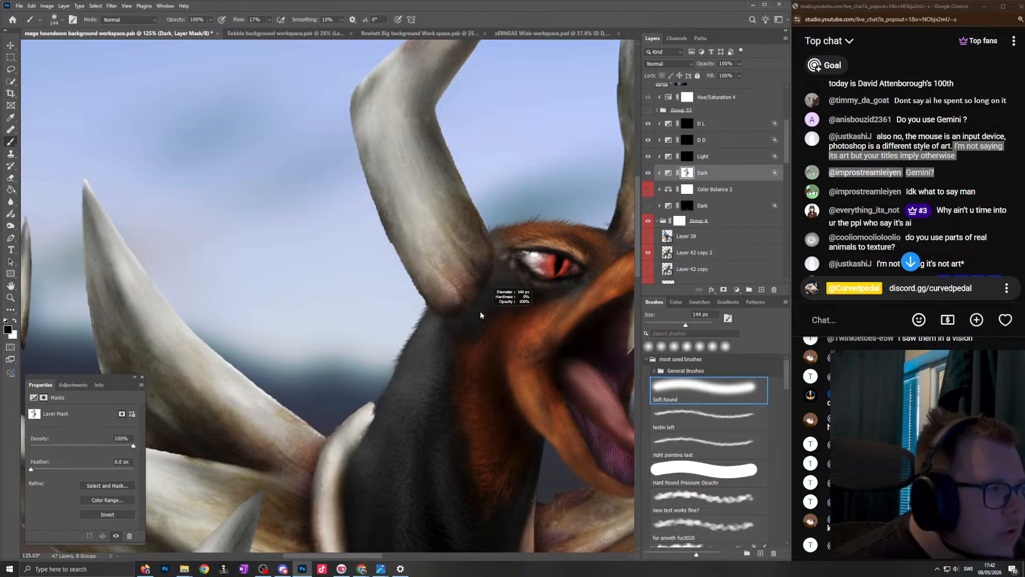
- Brush black on the Dark mask along the near horn from tip to base with the Soft Round brush at 114 px
scroll(502, 235, "down", 10)
scroll(478, 207, "up", 10)
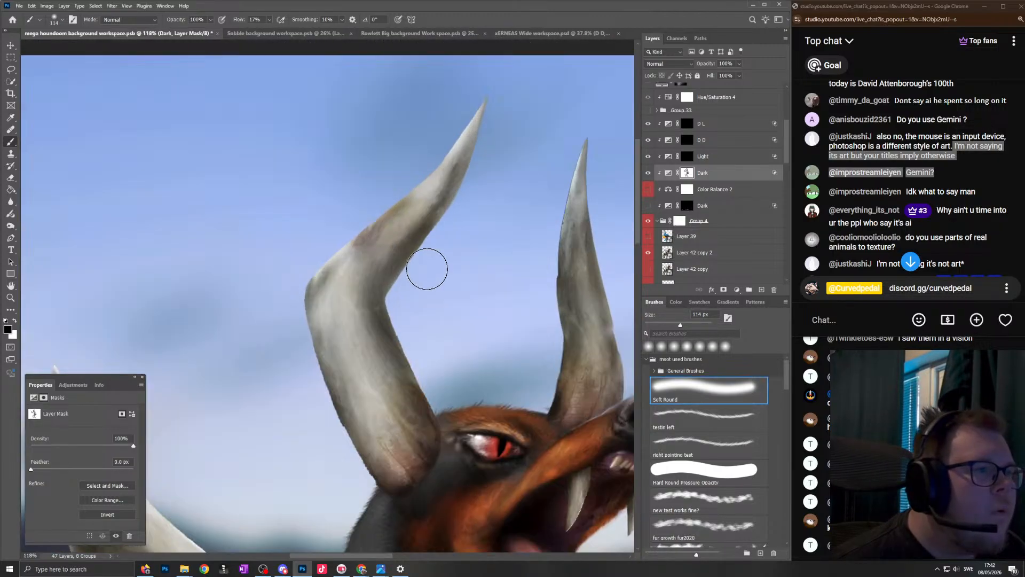
mouse_move(477, 110)
left_mouse_down()
mouse_move(388, 225)
mouse_move(388, 201)
mouse_move(299, 288)
mouse_move(324, 391)
mouse_move(361, 488)
left_mouse_up()
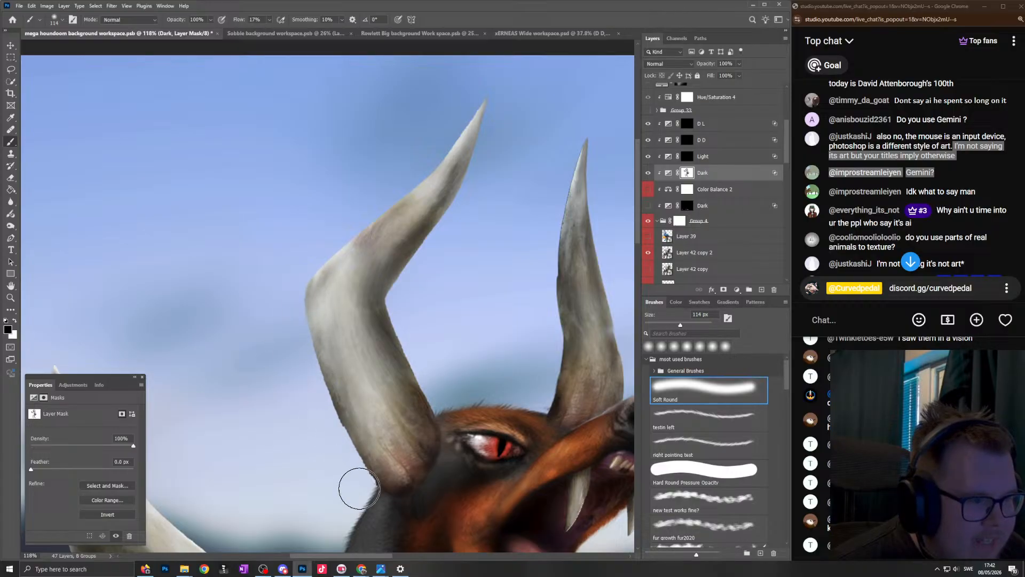
left_click_drag(293, 317, 449, 148)
scroll(453, 184, "down", 8)
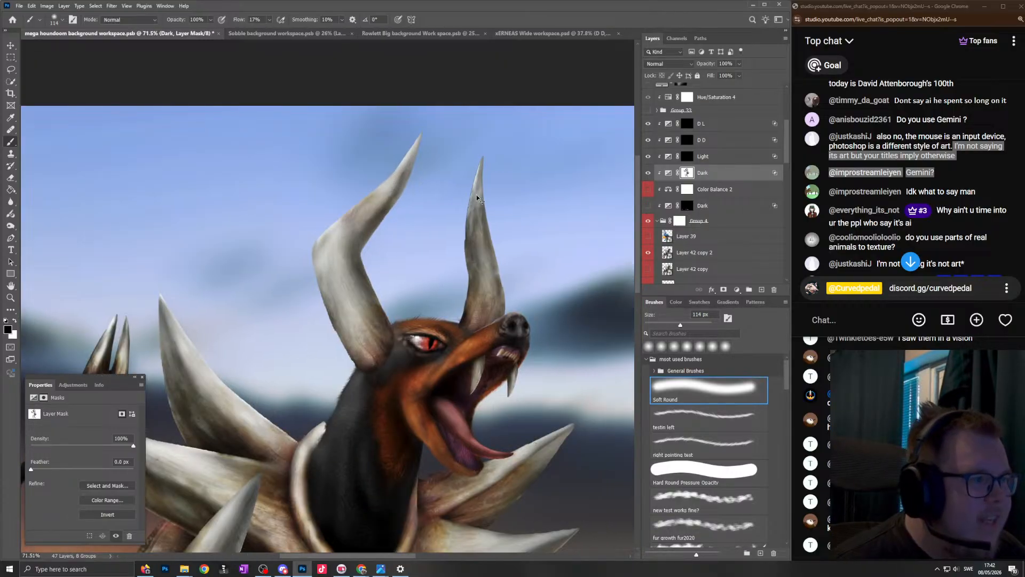
- Paint the Dark mask along the lower part of the far horn behind the snout with the brush at 104 px
scroll(483, 313, "up", 12)
key("[")
mouse_move(441, 355)
left_mouse_down()
mouse_move(467, 307)
mouse_move(449, 254)
left_mouse_up()
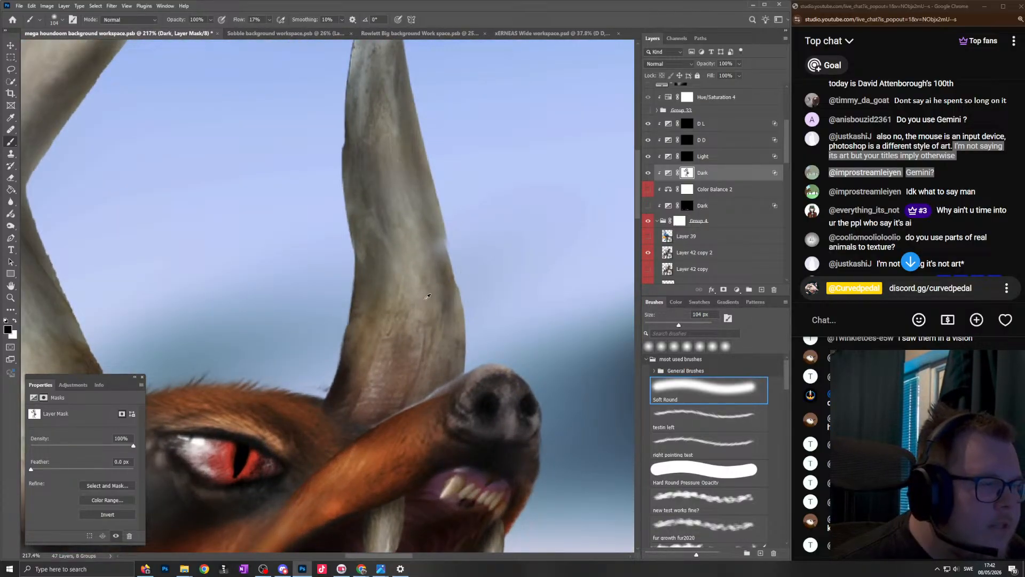
scroll(422, 133, "down", 5)
scroll(427, 198, "up", 5)
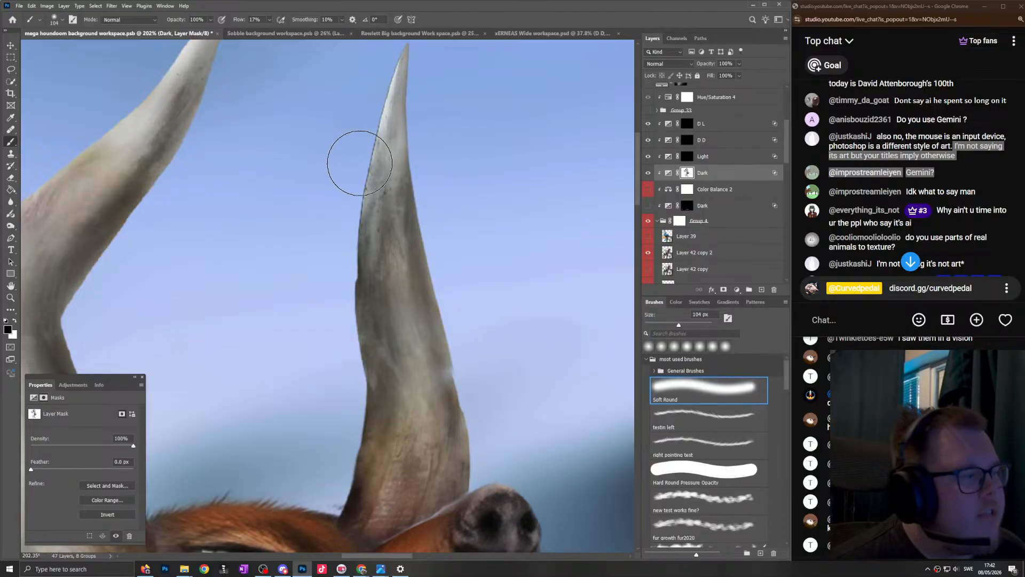
- Catch up on the newest live chat messages and examine the shading on both horns
scroll(344, 222, "down", 3)
scroll(901, 216, "down", 5)
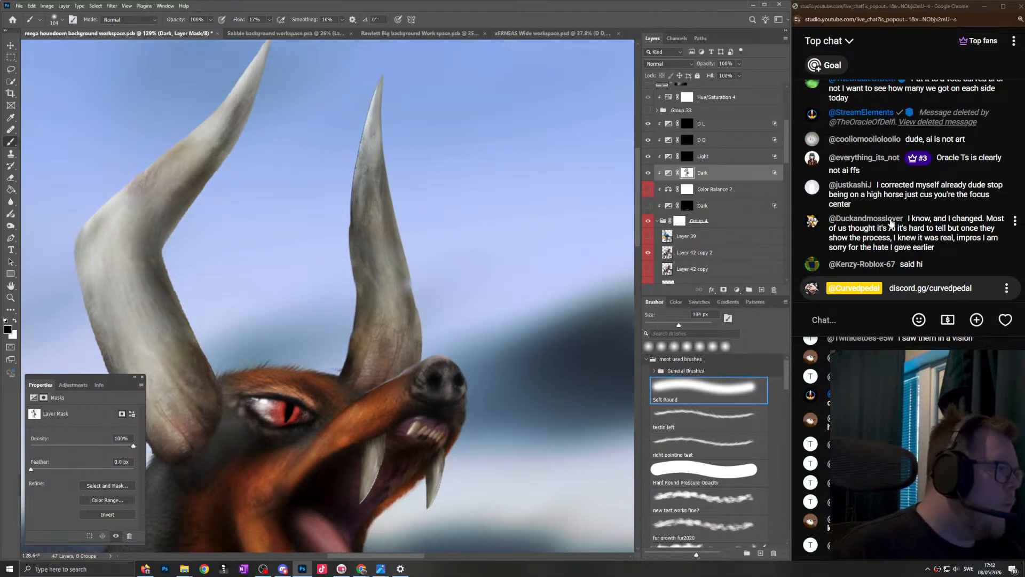
scroll(387, 107, "up", 3)
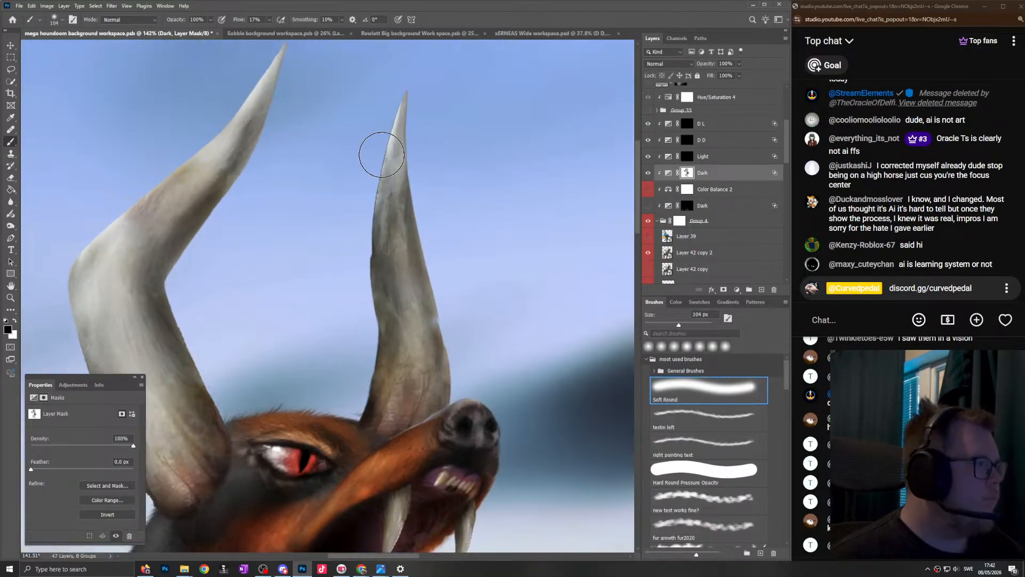
scroll(376, 173, "down", 2)
scroll(377, 169, "left", 1)
scroll(378, 169, "up", 2)
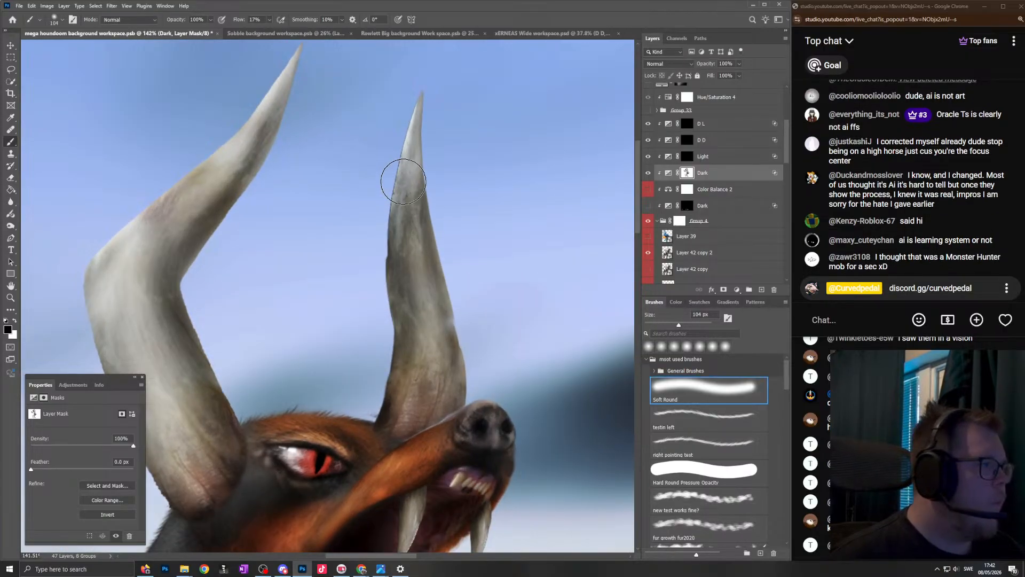
- Brush the Dark mask down the far horn from its tip to its base with the Soft Round brush reduced to 77 px
scroll(402, 178, "up", 3)
scroll(411, 141, "down", 5)
scroll(411, 114, "up", 6)
mouse_move(424, 99)
left_mouse_down()
mouse_move(410, 98)
mouse_move(358, 370)
mouse_move(387, 495)
left_mouse_up()
scroll(387, 494, "down", 2)
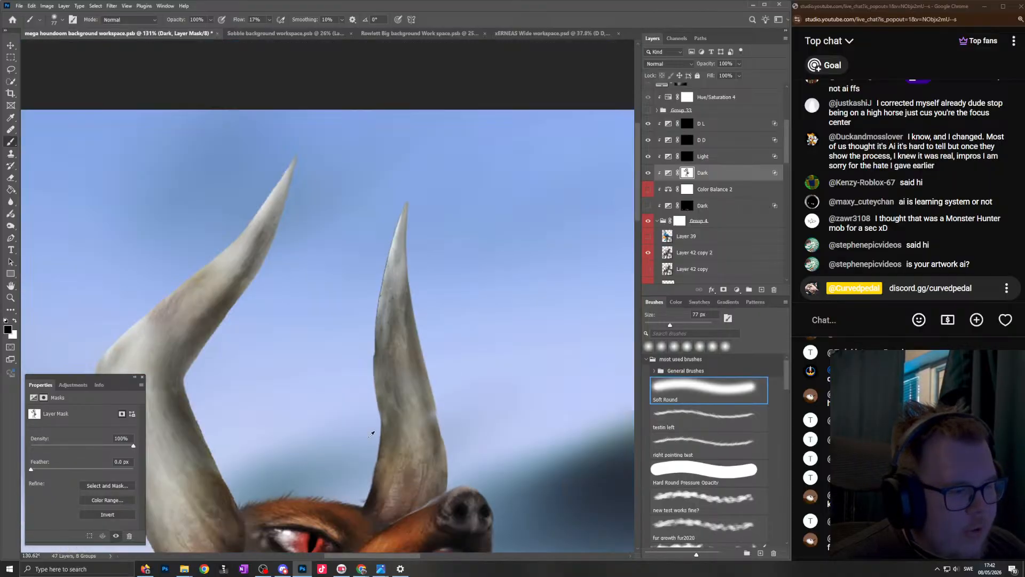
- Refine the Dark mask on the far horn's base and upper edge, reducing the brush to 69 px
scroll(368, 428, "up", 4)
left_click_drag(400, 246, 407, 377)
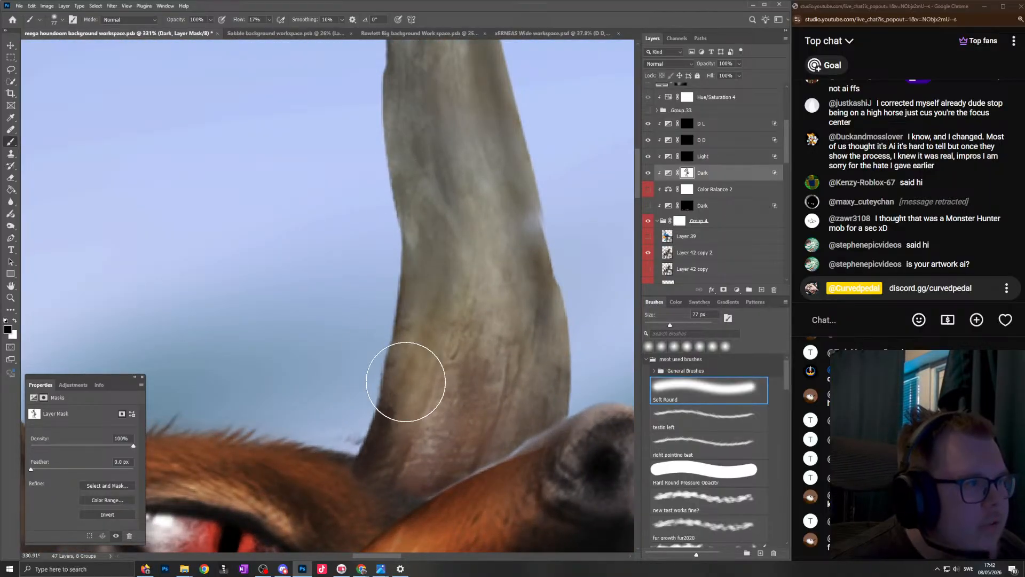
scroll(408, 378, "down", 3)
scroll(481, 368, "up", 2)
left_click_drag(470, 371, 466, 371)
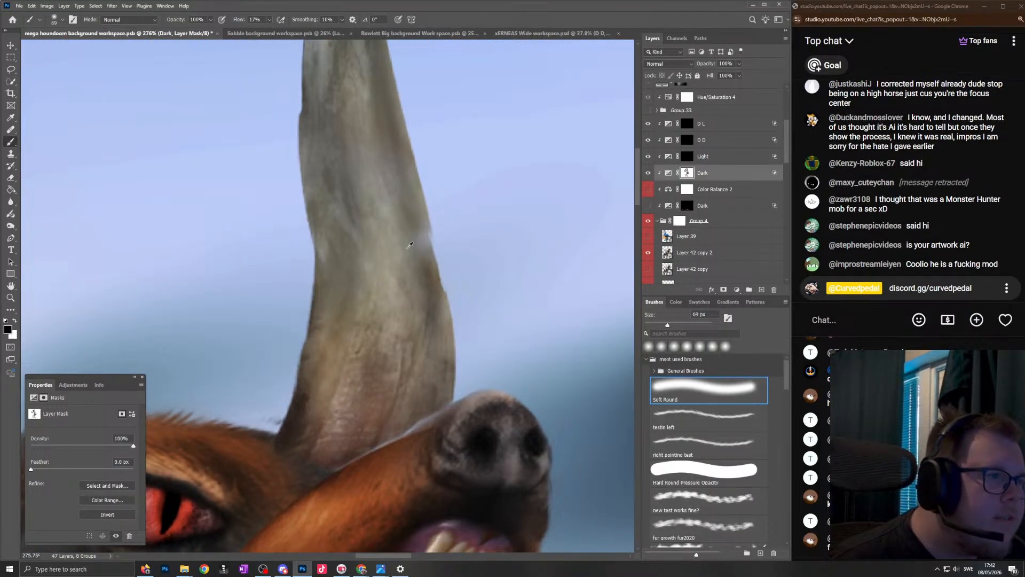
scroll(434, 320, "down", 3)
scroll(383, 190, "up", 2)
scroll(385, 250, "up", 2)
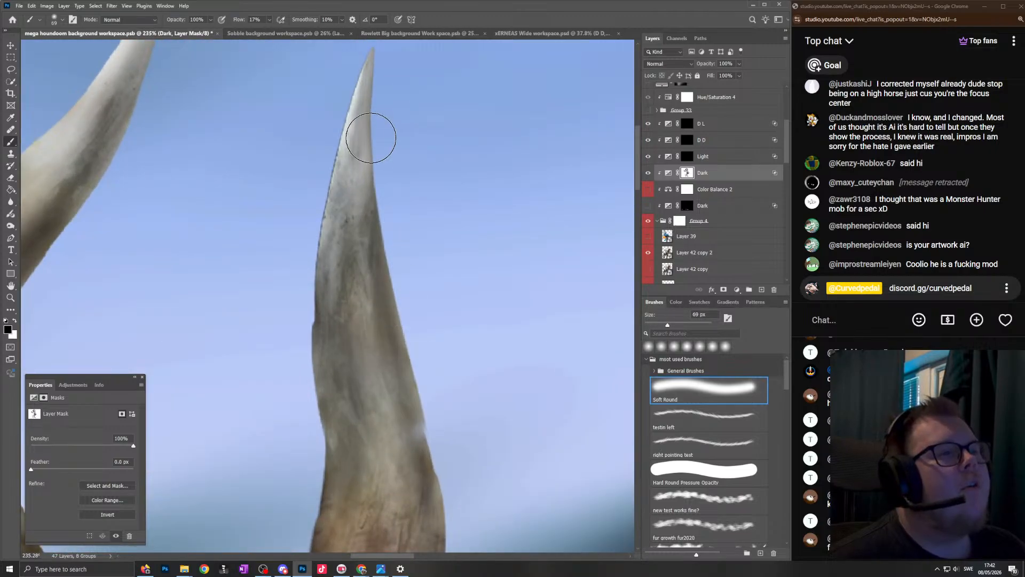
scroll(366, 266, "down", 5)
scroll(320, 240, "left", 4)
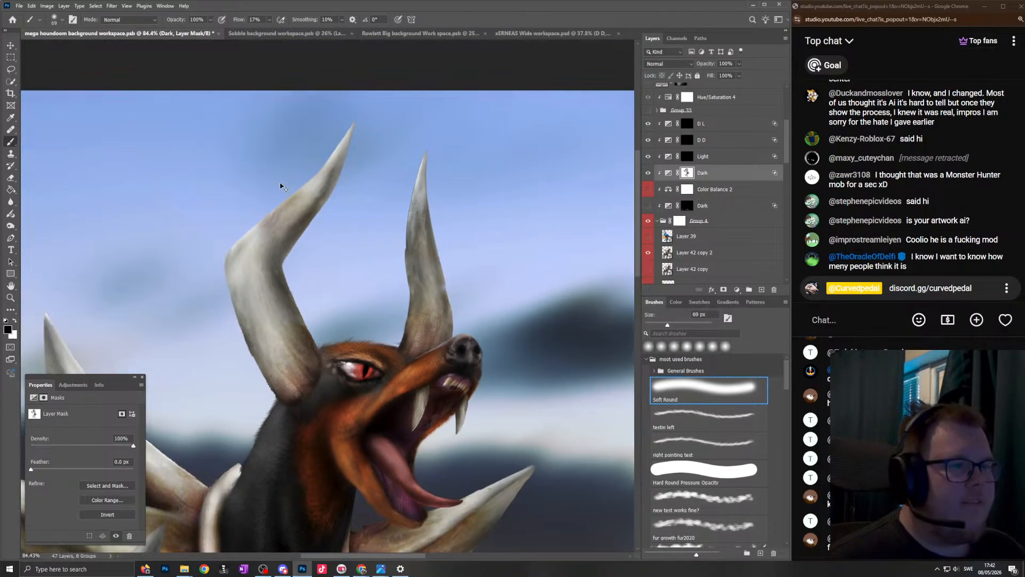
- Refine the Dark mask shading along the near horn's bend and base, adjusting the soft brush to 72 px
scroll(292, 200, "up", 3)
left_click_drag(307, 234, 316, 234)
left_click_drag(421, 186, 412, 186)
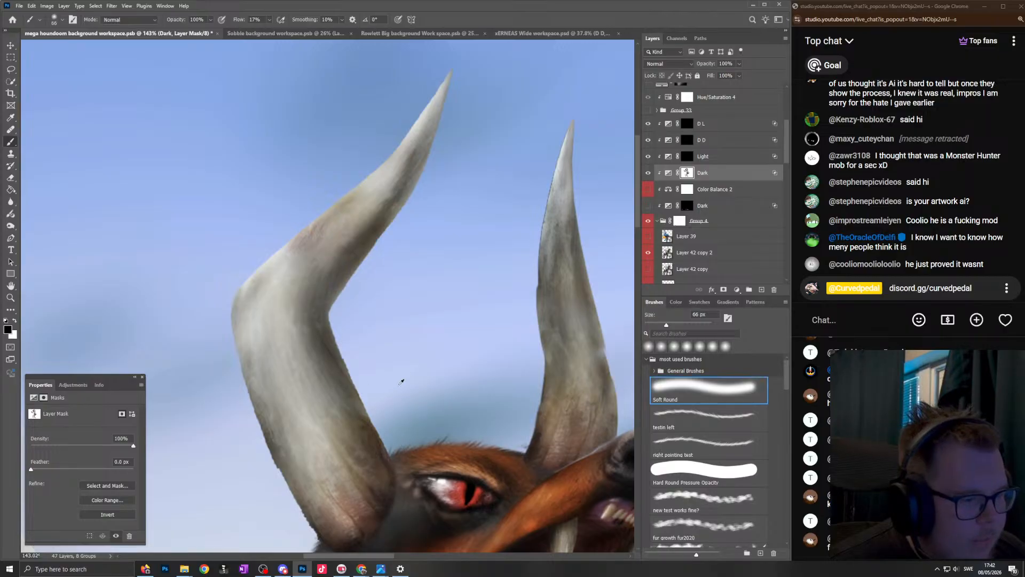
scroll(399, 384, "down", 5)
scroll(390, 437, "up", 6)
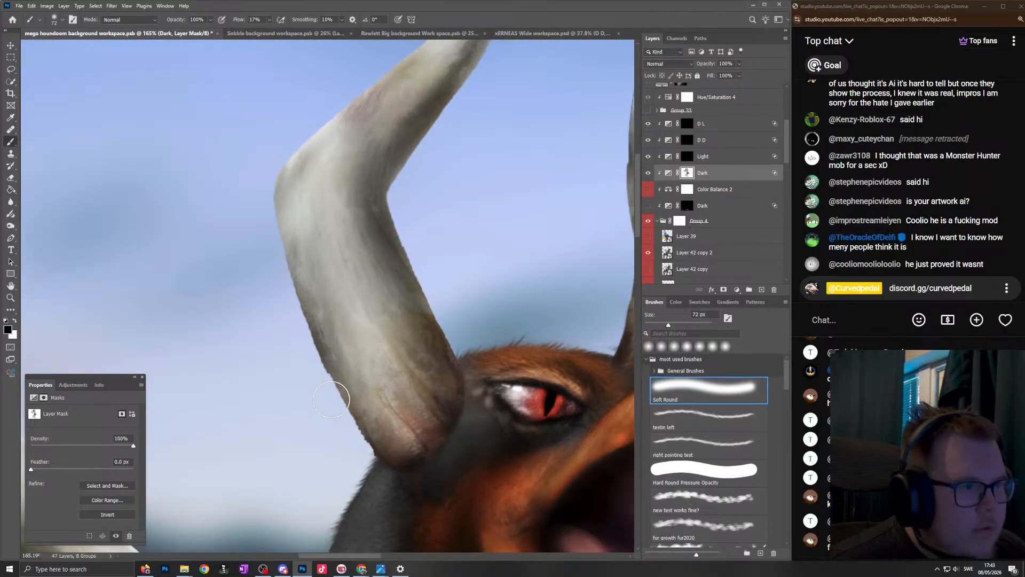
- Work on the Dark mask around the collar and chest spikes with the Soft Round brush at 72 px
scroll(311, 221, "down", 6)
scroll(327, 298, "down", 3)
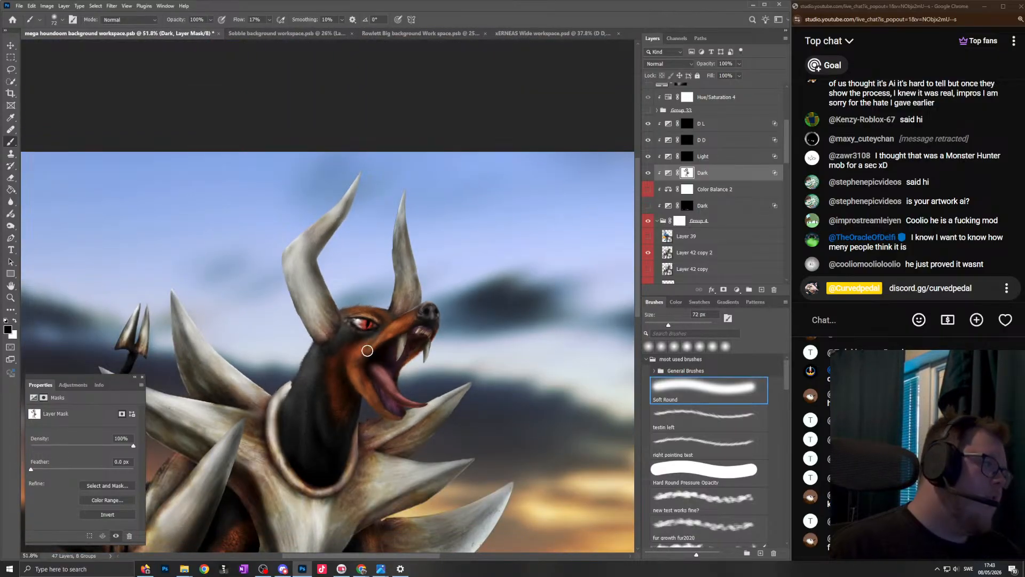
scroll(367, 350, "down", 3)
scroll(450, 436, "up", 4)
scroll(451, 435, "up", 2)
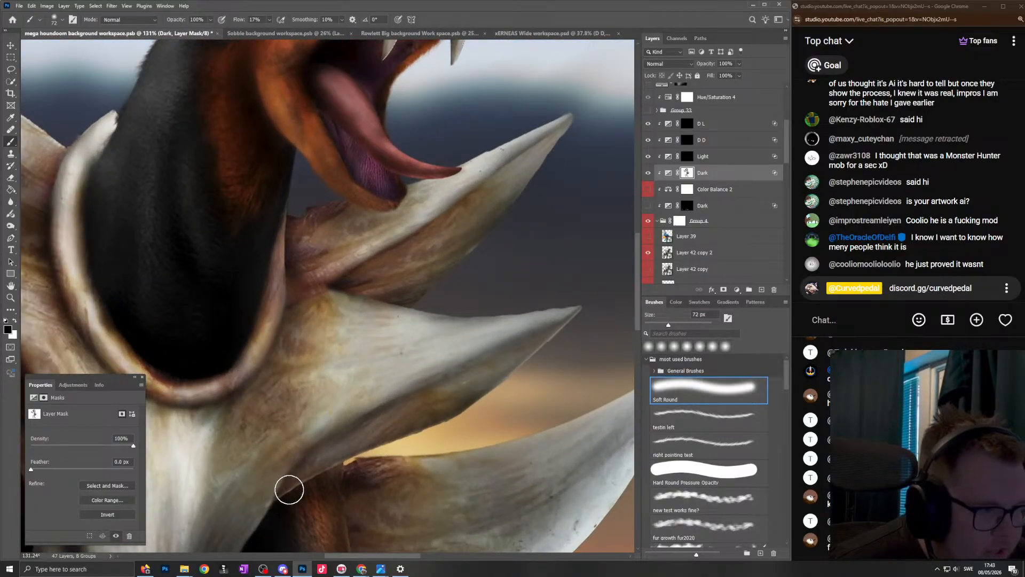
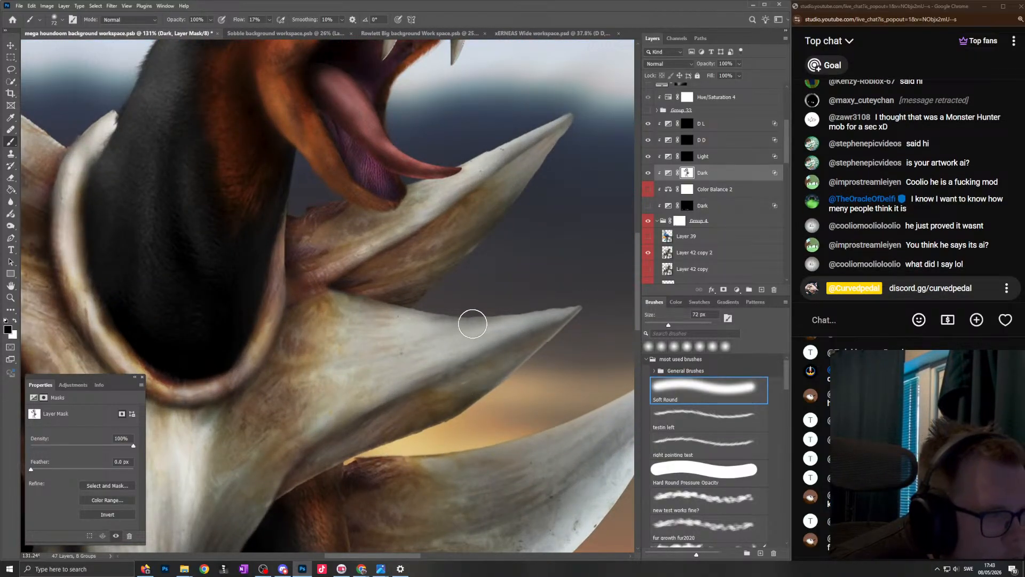
- Examine the whole Mega Houndoom against the sunset backdrop and read back through the earlier live chat messages
scroll(398, 344, "down", 5)
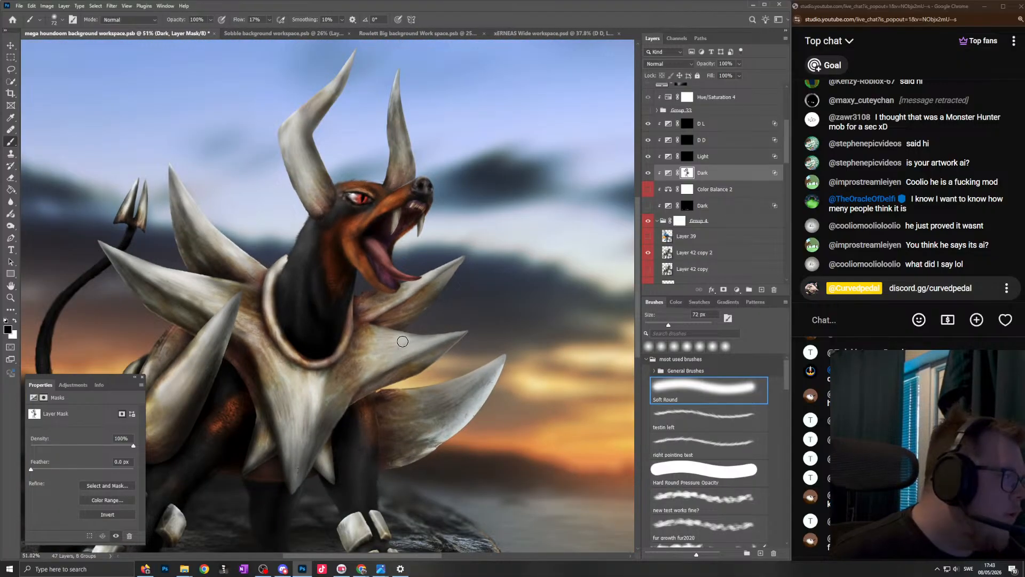
scroll(409, 317, "down", 4)
scroll(392, 342, "up", 4)
scroll(389, 320, "down", 3)
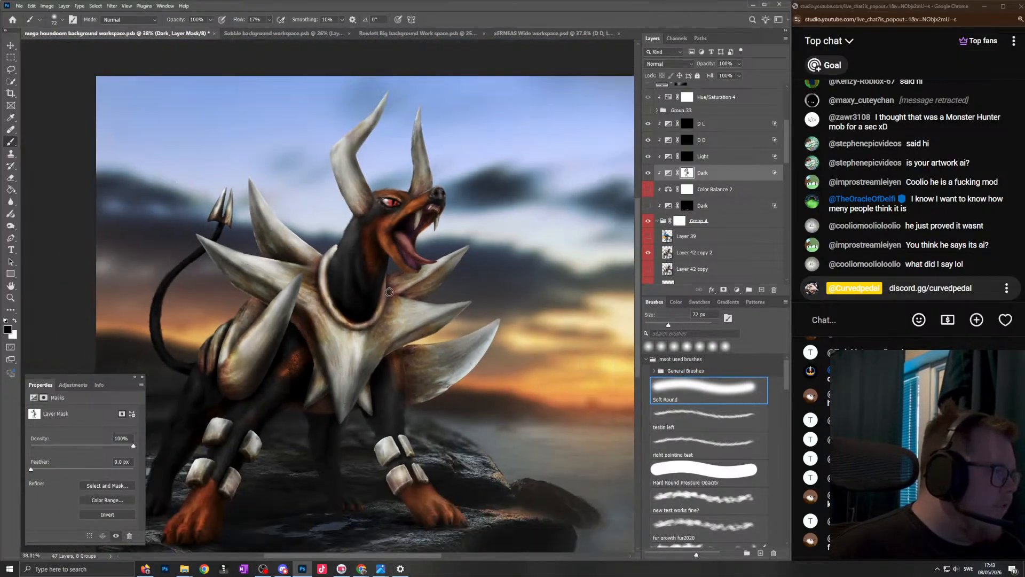
scroll(384, 277, "down", 1)
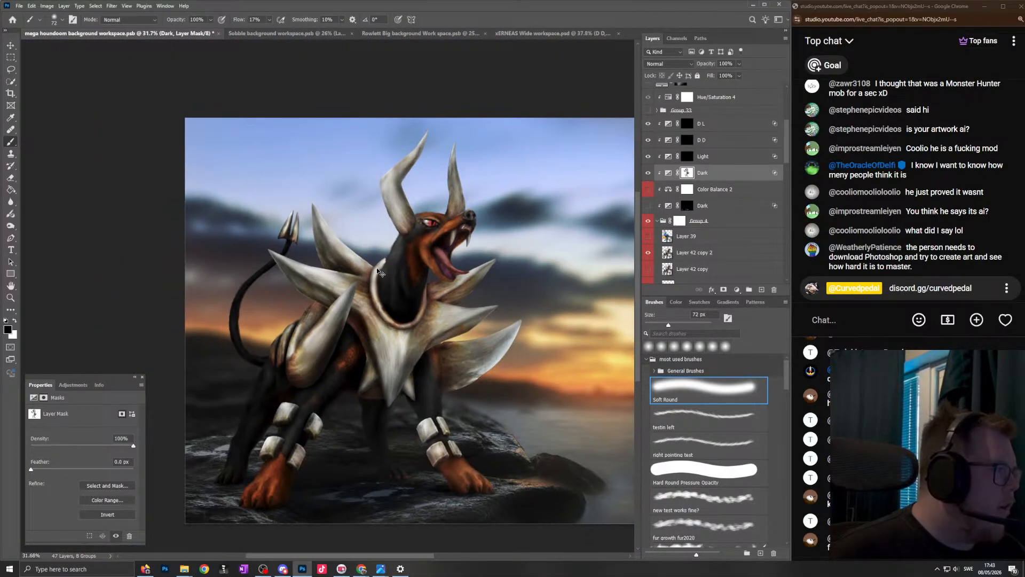
scroll(363, 275, "up", 2)
scroll(349, 265, "up", 3)
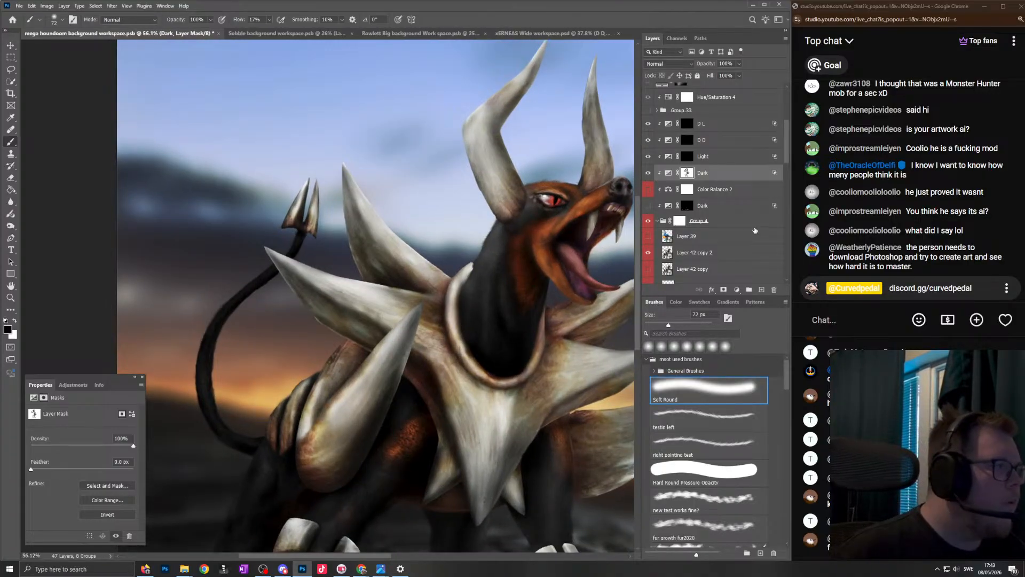
scroll(881, 197, "up", 3)
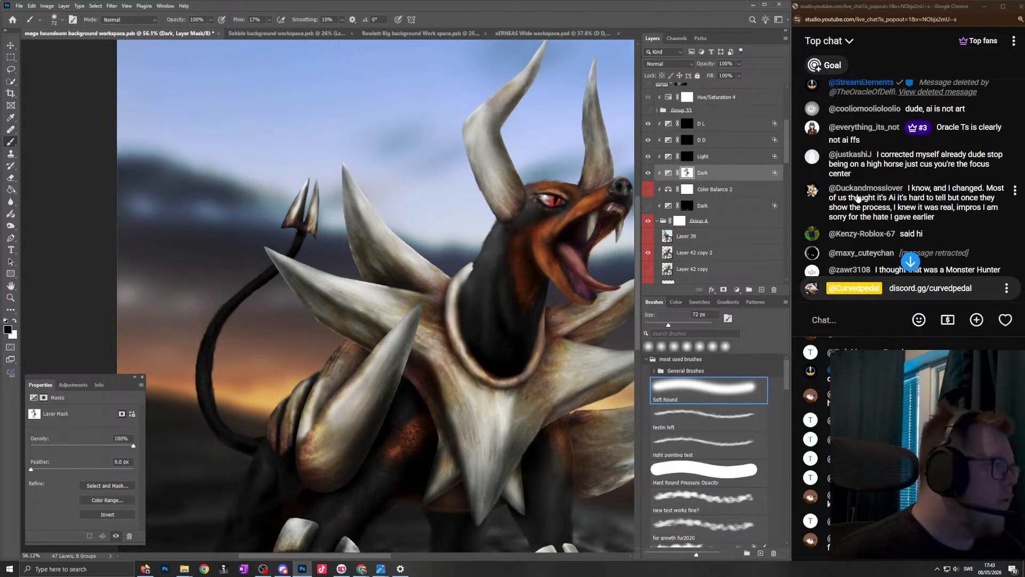
- Brush black on the Dark mask over the forked tail tip and the fur below it with the Soft Round brush at 55 px
left_click_drag(544, 219, 512, 207)
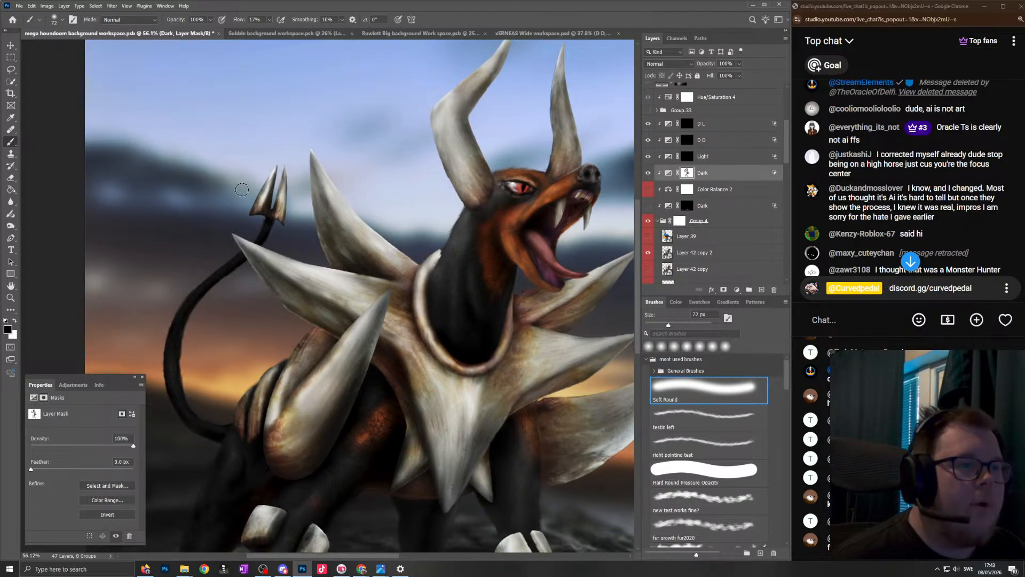
scroll(242, 189, "up", 5)
mouse_move(418, 274)
left_mouse_down()
mouse_move(408, 210)
mouse_move(428, 81)
mouse_move(382, 270)
mouse_move(394, 372)
left_mouse_up()
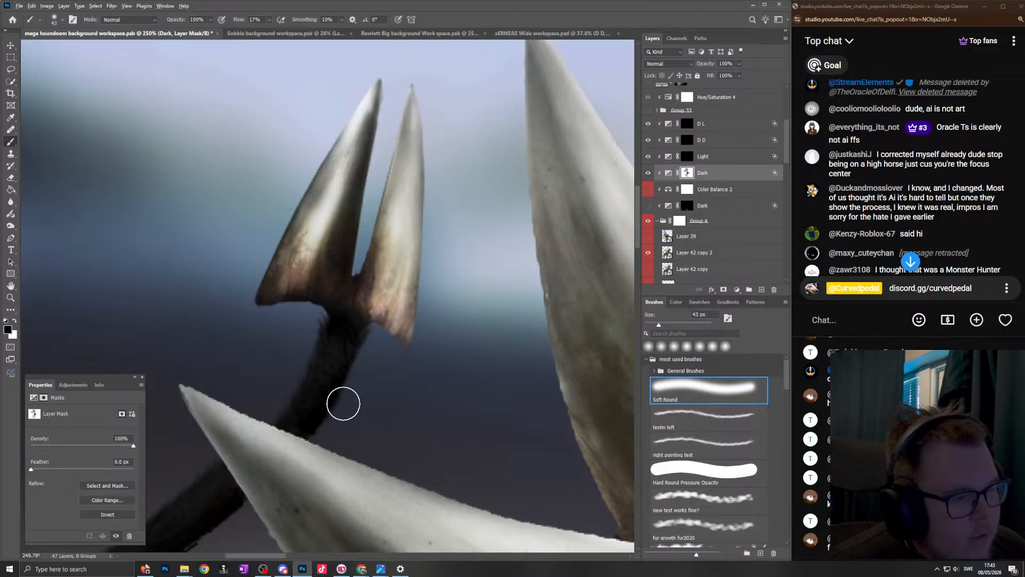
key("bracketright")
mouse_move(328, 400)
left_mouse_down()
mouse_move(326, 371)
mouse_move(361, 330)
left_mouse_up()
mouse_move(330, 275)
left_mouse_down()
mouse_move(382, 88)
mouse_move(296, 204)
mouse_move(274, 277)
mouse_move(229, 335)
left_mouse_up()
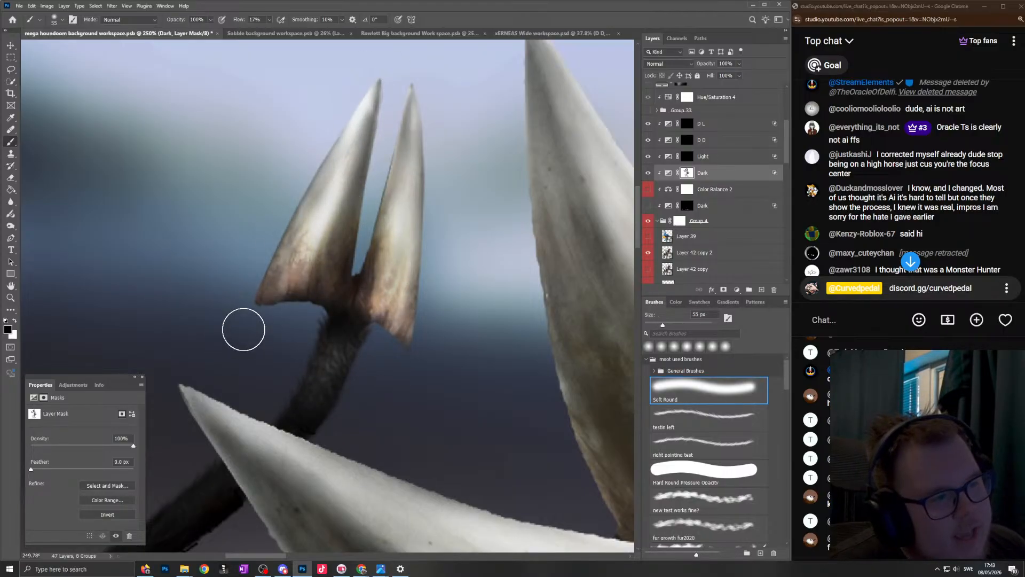
- Lighten the upper tail on the Dark mask where it passes behind the back spike, touching up its lower edge at 8 px and blending at 58 px
scroll(400, 314, "down", 6)
scroll(316, 446, "up", 5)
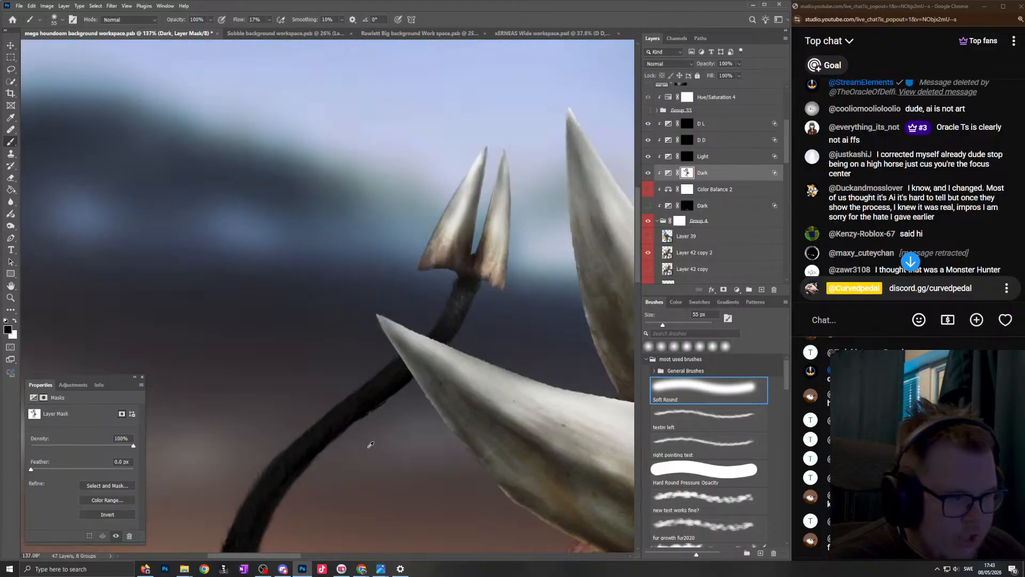
left_click_drag(385, 379, 359, 401)
scroll(373, 411, "up", 8)
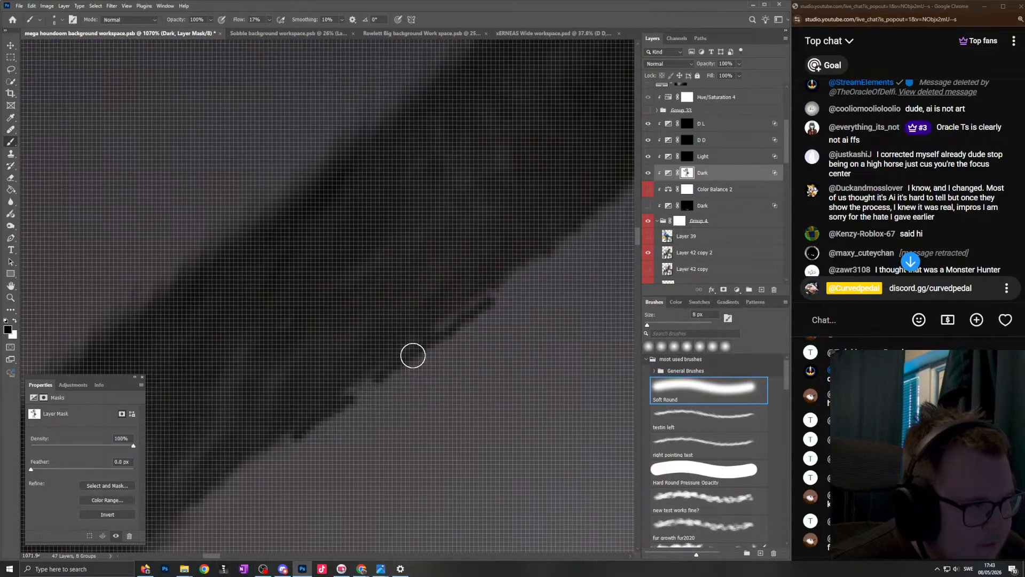
scroll(445, 328, "down", 8)
scroll(407, 362, "up", 4)
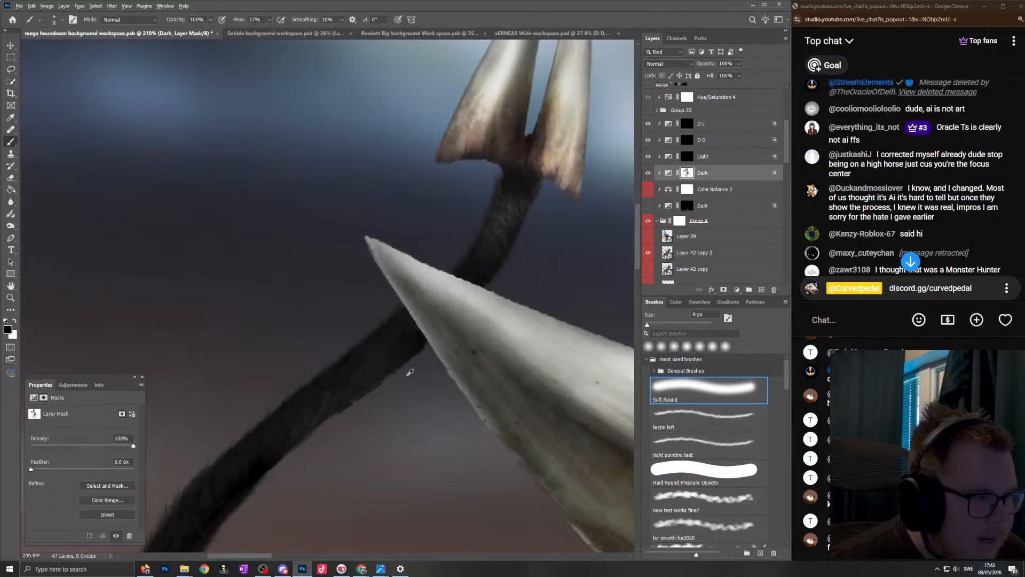
left_click_drag(335, 414, 350, 414)
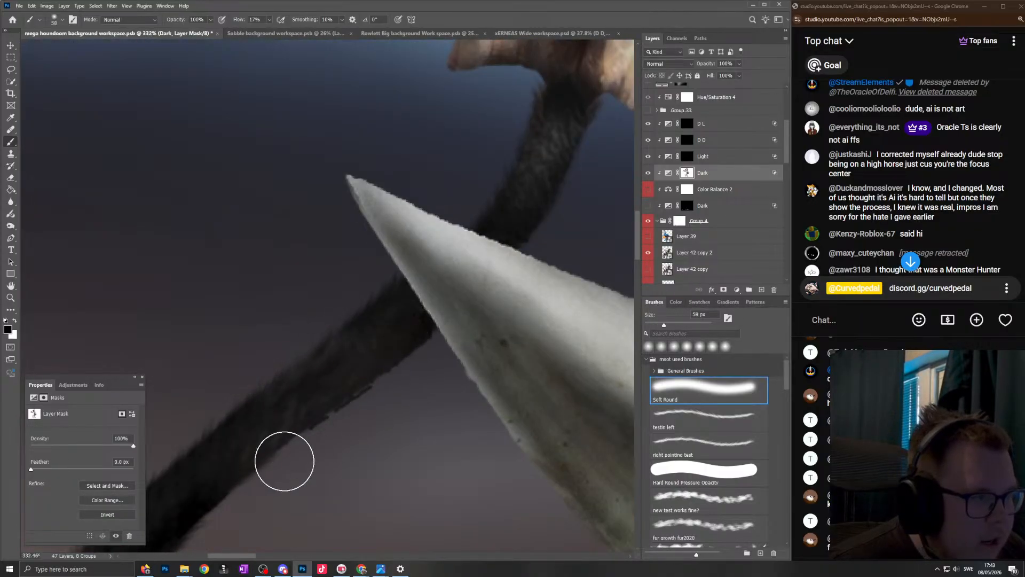
- Work along the tail's curve on the Dark mask with the soft brush at 39 px, then switch to white at 62 px
scroll(542, 229, "down", 6)
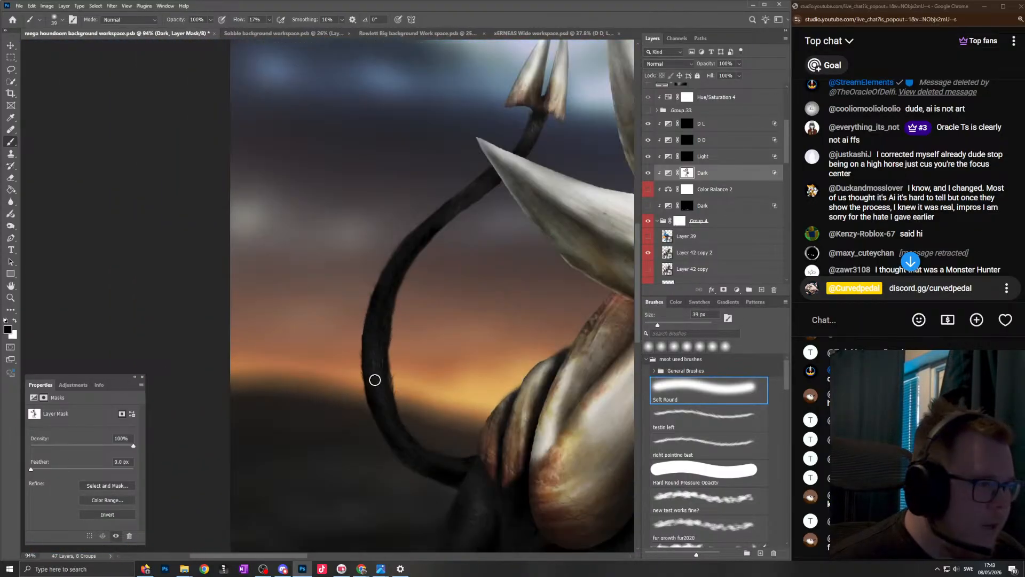
left_click_drag(375, 380, 379, 352)
left_click(412, 295, "alt")
scroll(470, 414, "up", 4)
left_click_drag(465, 449, 458, 453)
scroll(287, 308, "down", 4)
left_click_drag(267, 269, 271, 372)
scroll(270, 372, "up", 4)
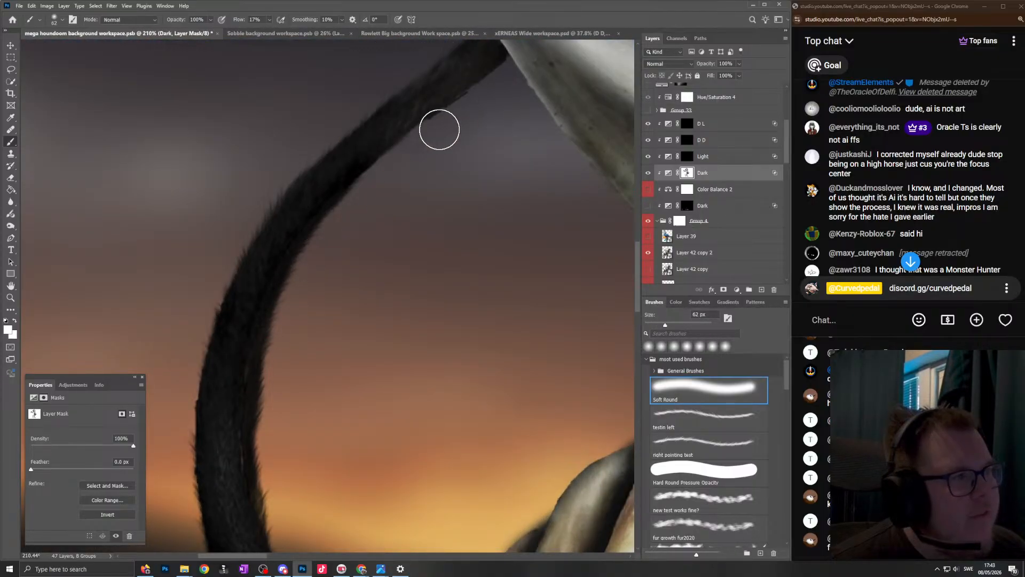
- Paint white on the Dark mask to deepen the tail from below the forked tip to its base, with the brush at 62 to 59 px
scroll(469, 93, "down", 4)
left_click_drag(463, 94, 370, 206)
scroll(382, 184, "up", 3)
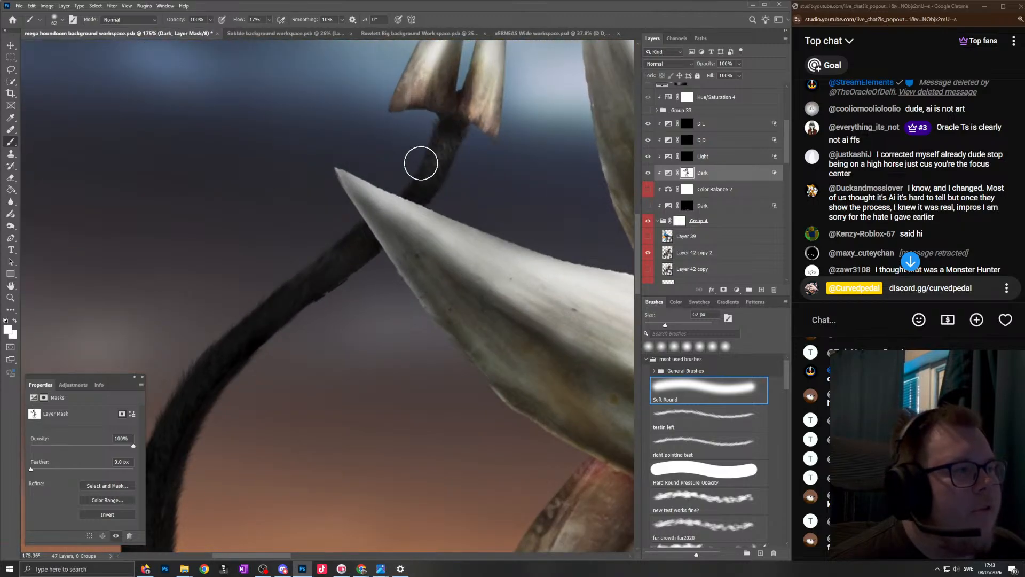
scroll(186, 356, "down", 4)
left_click_drag(146, 497, 247, 498)
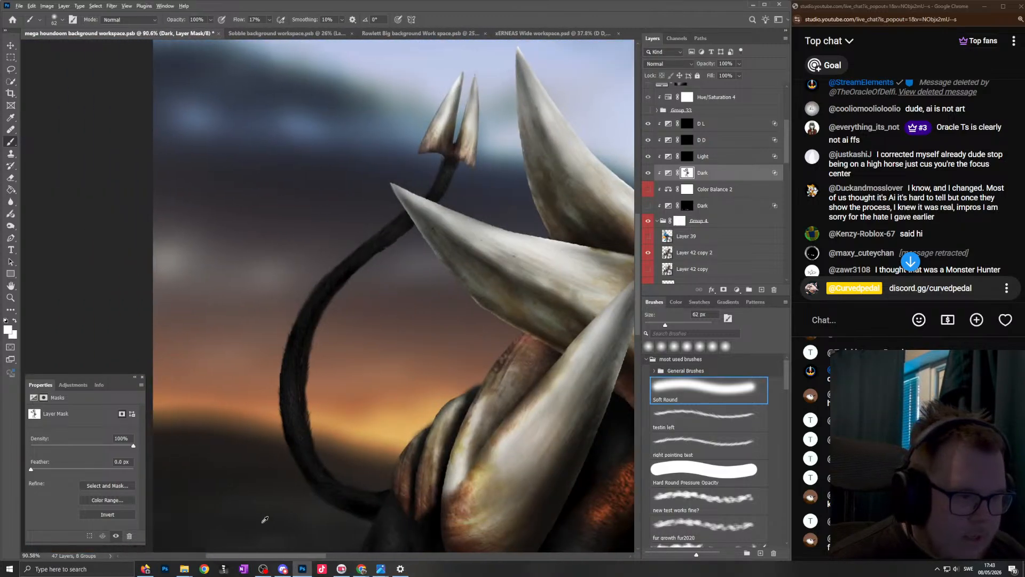
scroll(481, 480, "up", 3)
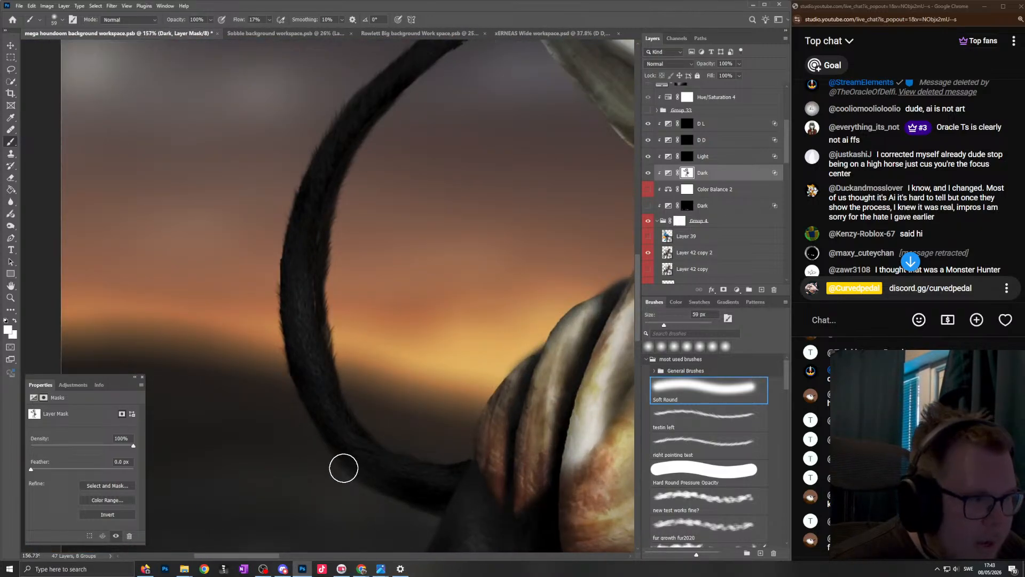
scroll(298, 197, "down", 4)
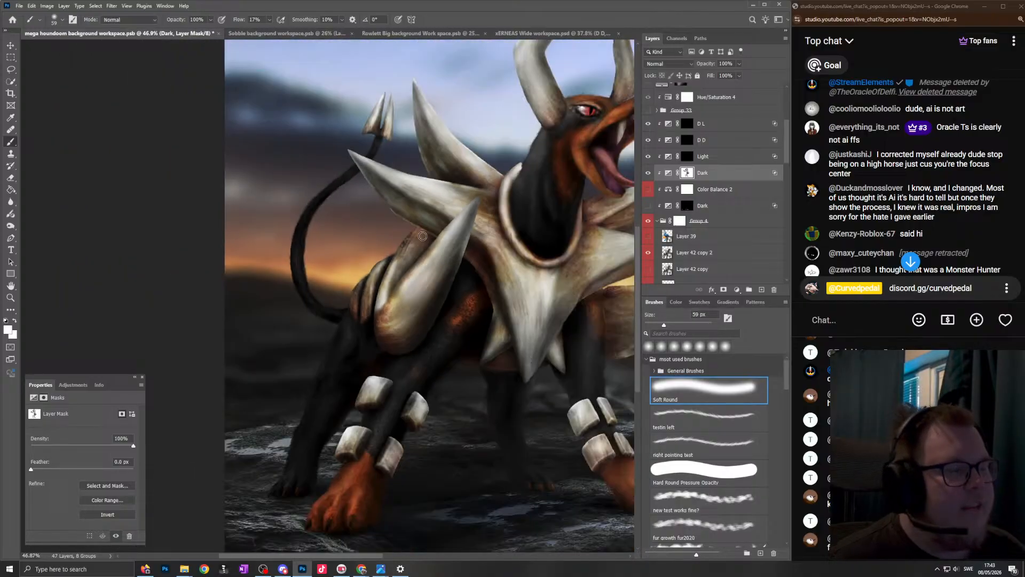
- Swap the brush back to black and lift the tail's shading on the Dark mask along its outer curve up to the fork, at 62 to 48 px
scroll(451, 183, "up", 3)
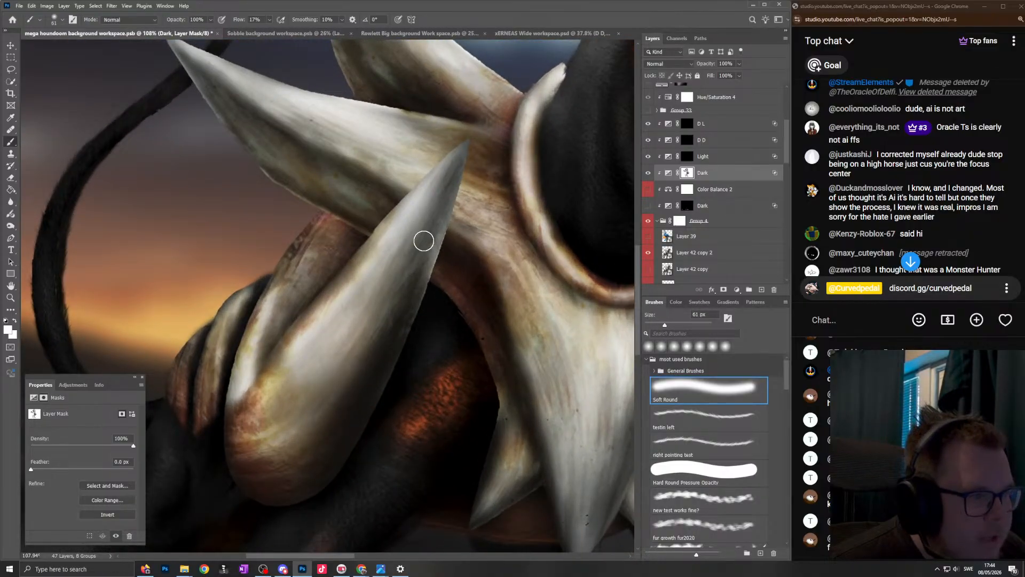
scroll(371, 373, "down", 3)
scroll(312, 296, "up", 6)
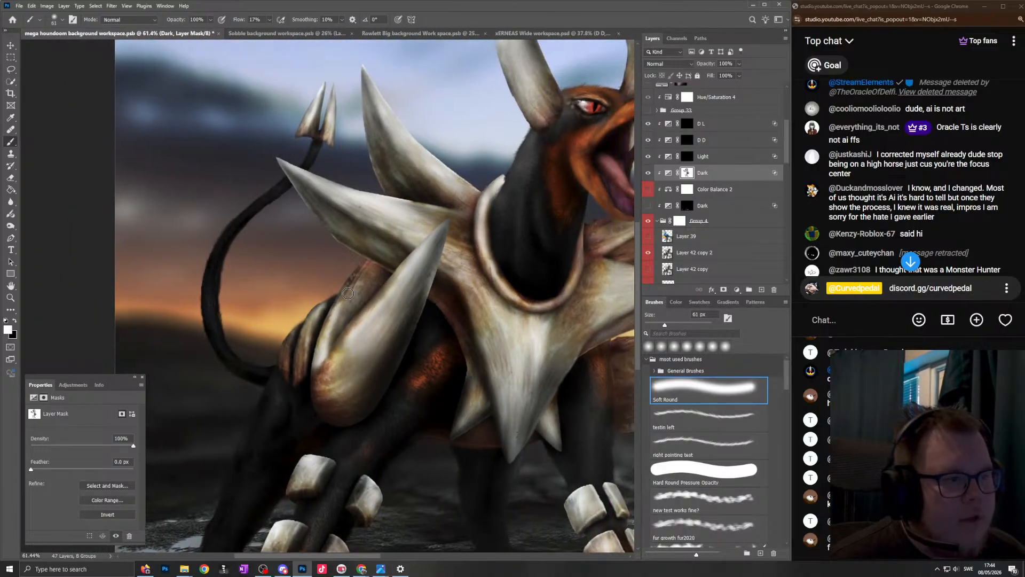
key("x")
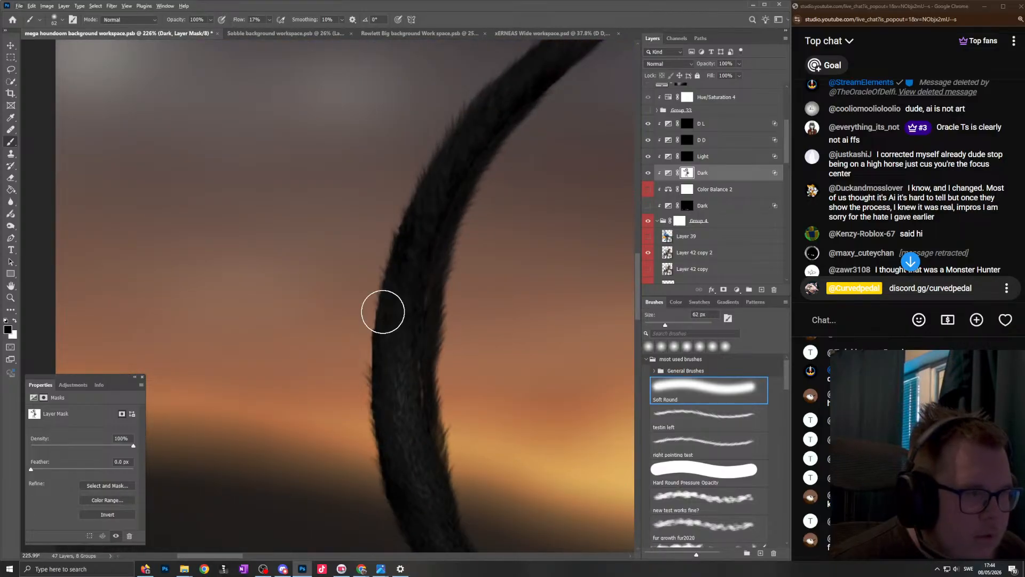
scroll(366, 279, "down", 4)
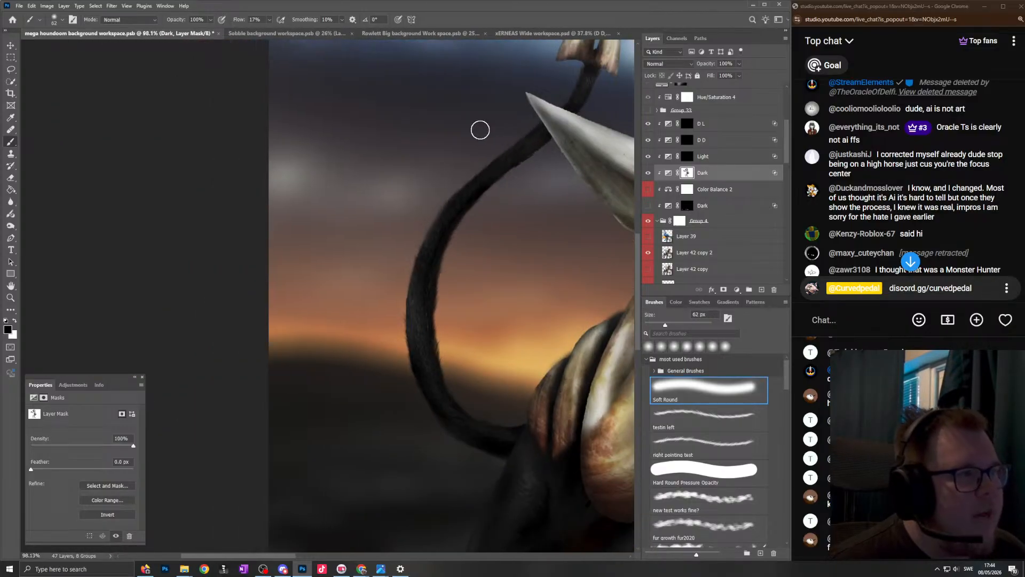
scroll(507, 141, "up", 3)
mouse_move(514, 162)
left_mouse_down()
mouse_move(310, 309)
mouse_move(578, 129)
left_mouse_up()
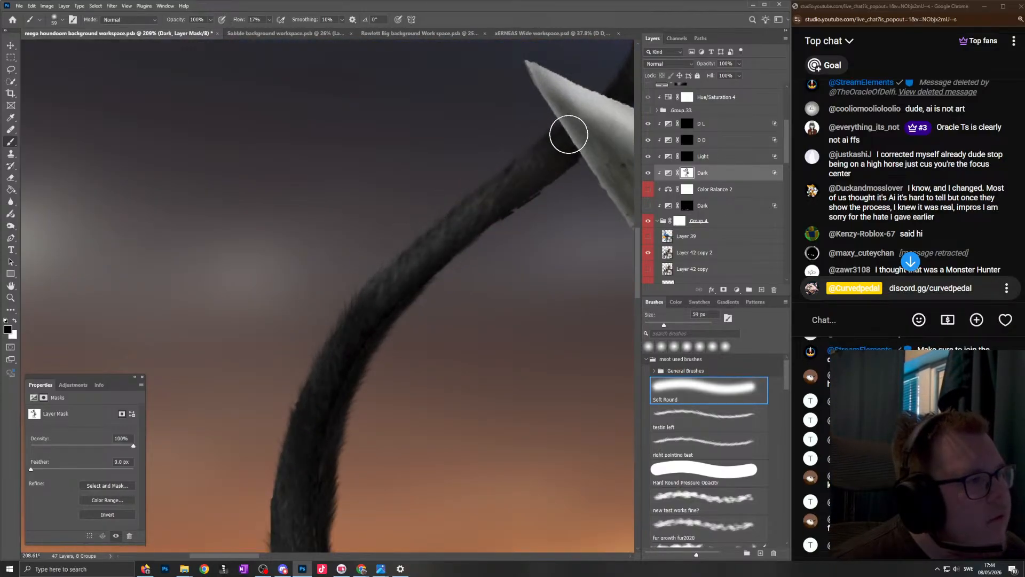
scroll(366, 337, "down", 3)
scroll(439, 244, "up", 4)
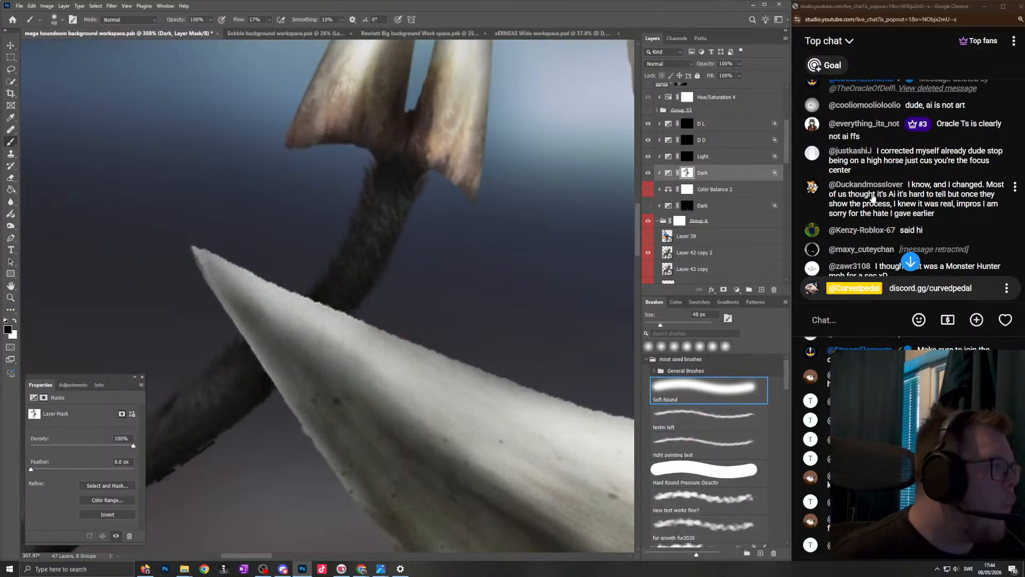
- Catch up on the newest live chat messages and check the tail, collar and spikes against the sunset background
scroll(488, 193, "down", 4)
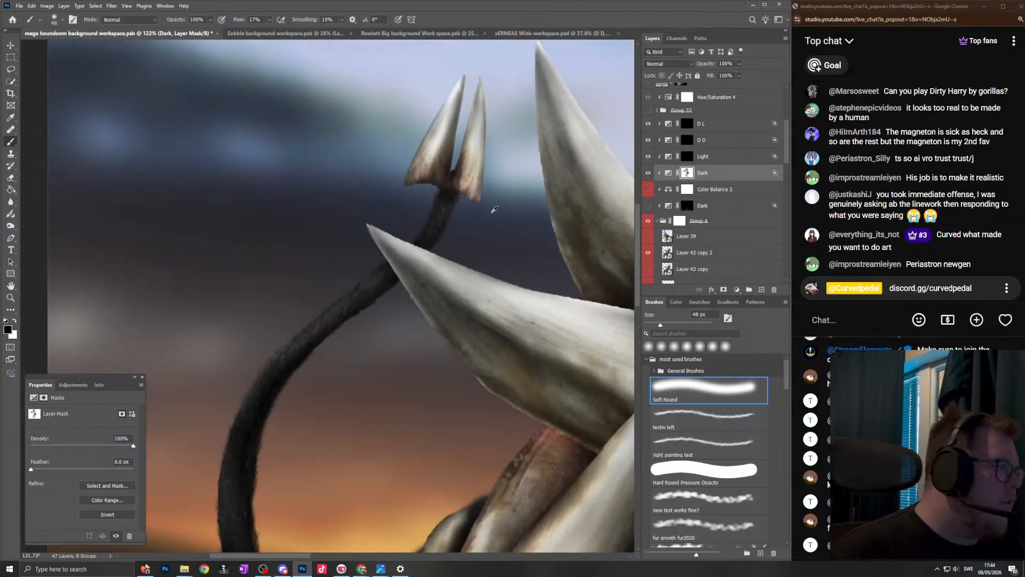
scroll(494, 209, "down", 5)
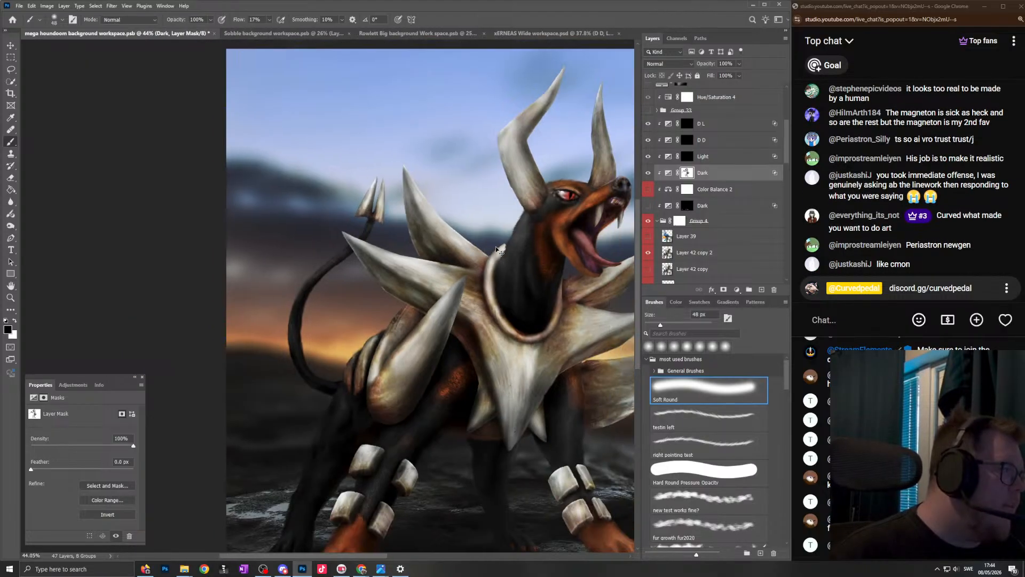
scroll(496, 250, "right", 3)
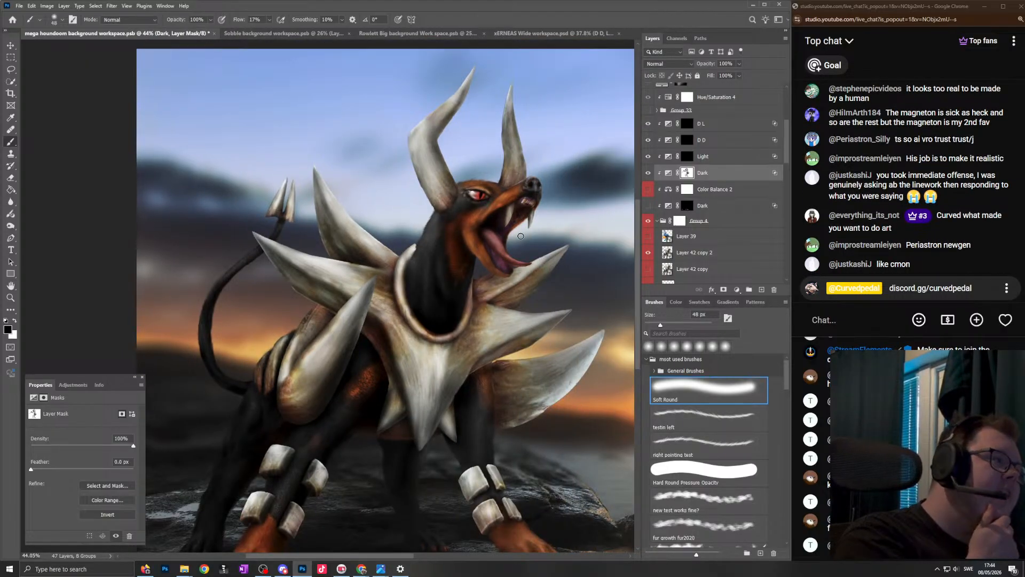
scroll(508, 243, "right", 1)
scroll(455, 361, "up", 6)
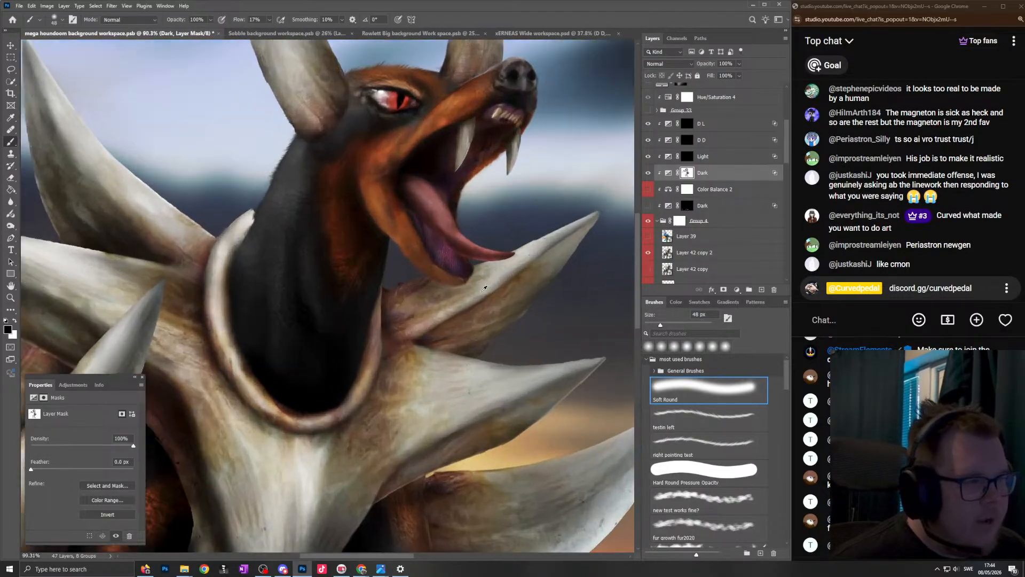
scroll(442, 304, "down", 6)
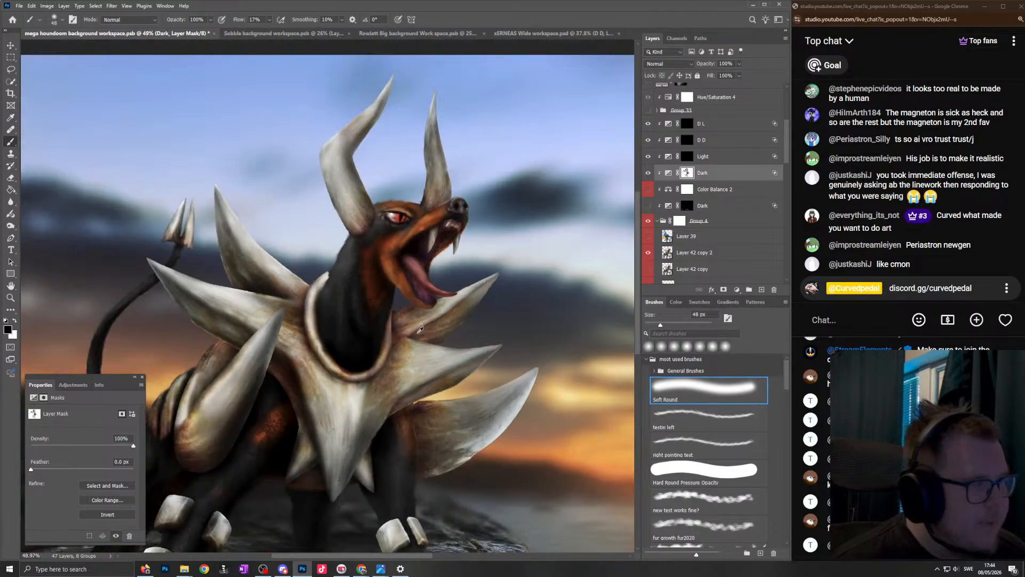
scroll(627, 276, "up", 1)
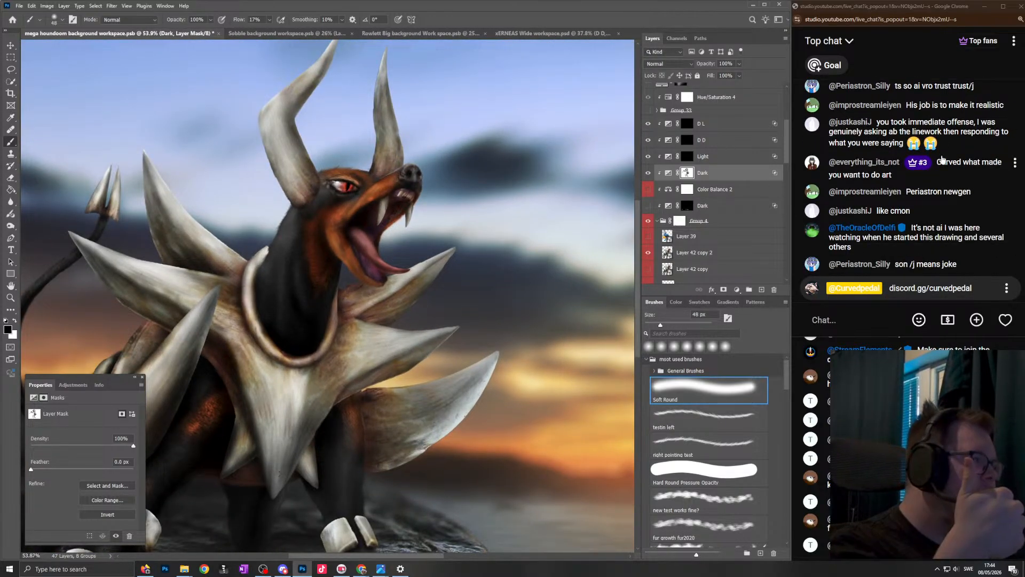
- Switch to Discord, inspect the flat-colour Charizard block-in's head, wings and tail up close, and close the image
left_click_drag(1024, 75, 442, 111)
left_click(449, 308)
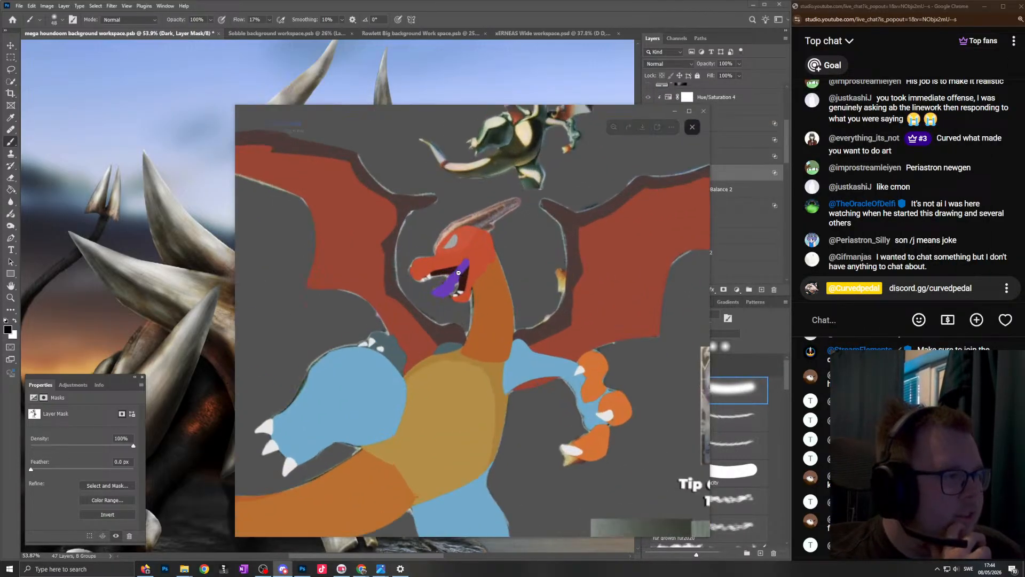
left_click_drag(515, 260, 575, 221)
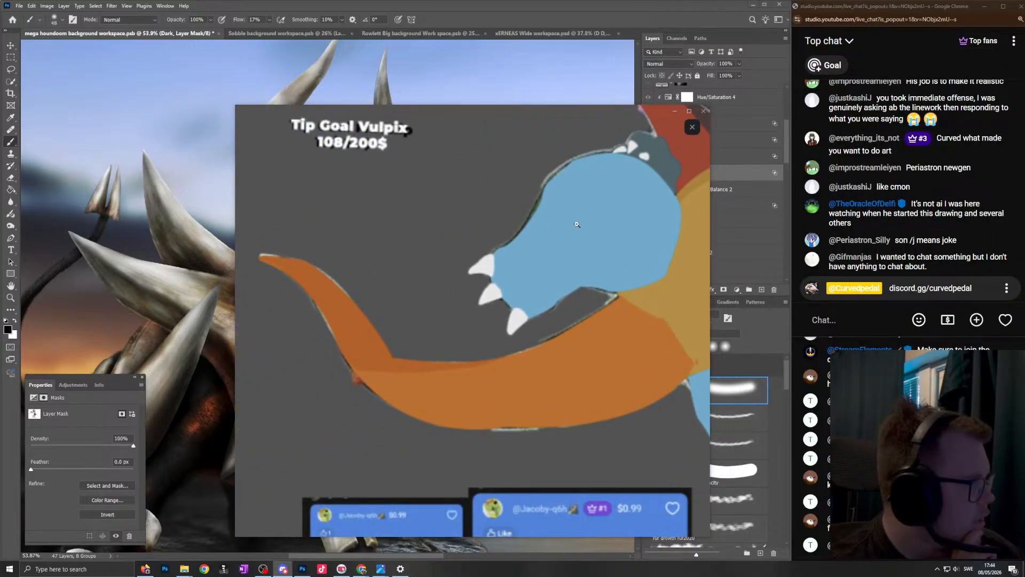
left_click_drag(575, 264, 406, 279)
left_click_drag(576, 300, 517, 281)
key("Escape")
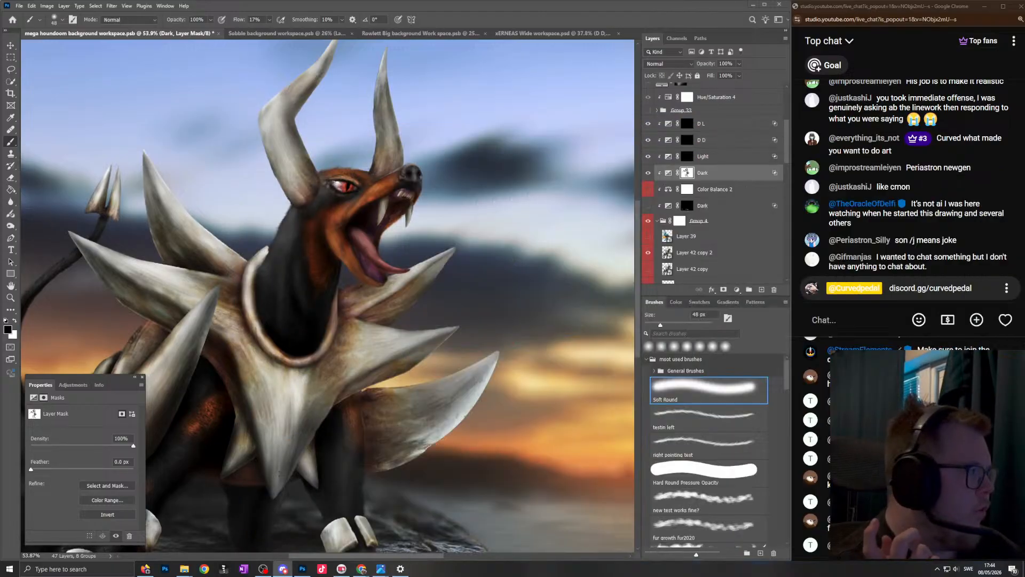
- Paint black on the Dark mask to lift the shading around the lower jaw, tongue and upper front spike, at 31 to 67 px
scroll(445, 249, "up", 10)
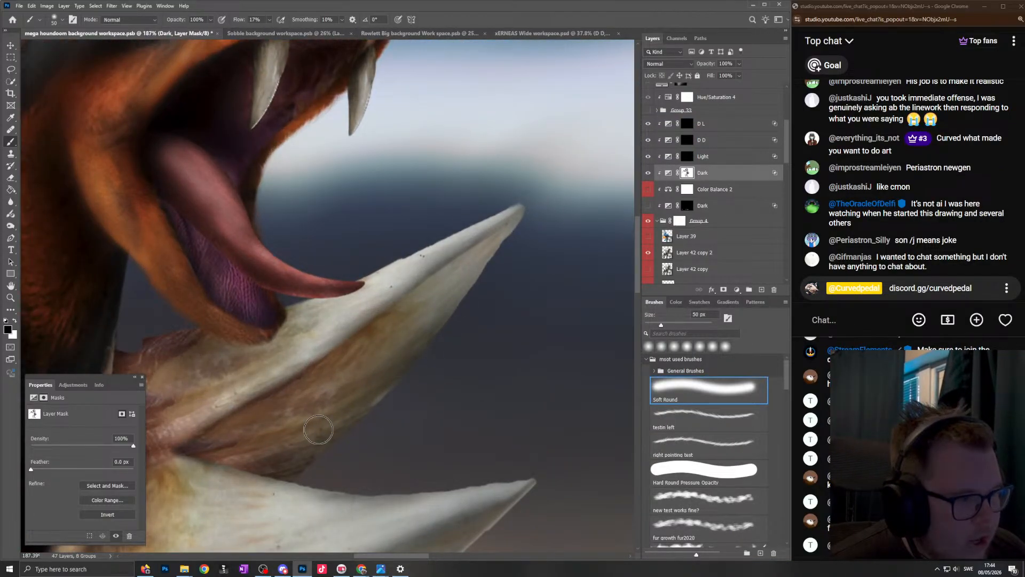
scroll(292, 443, "down", 8)
scroll(366, 300, "up", 12)
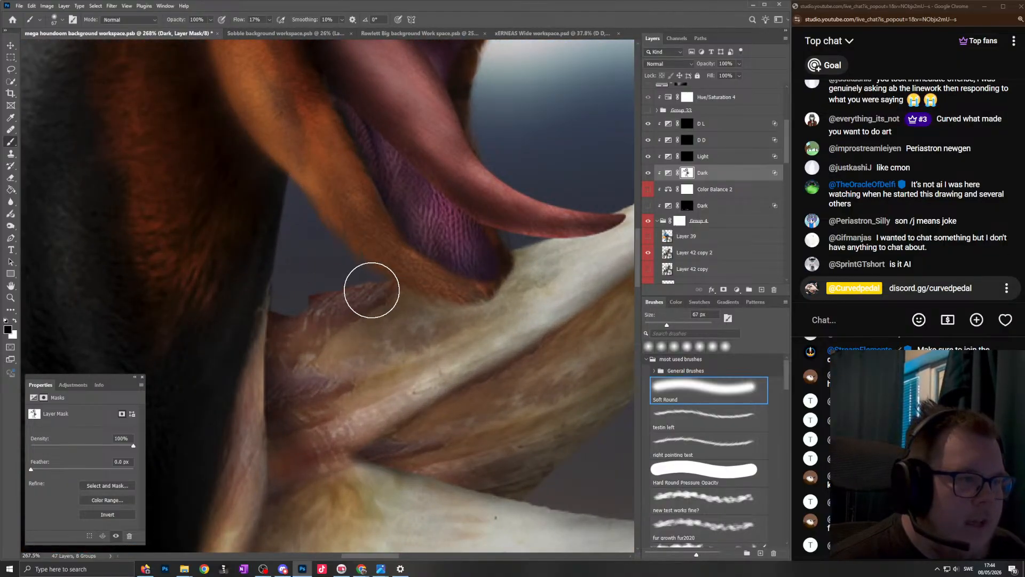
scroll(373, 289, "down", 5)
scroll(427, 250, "up", 7)
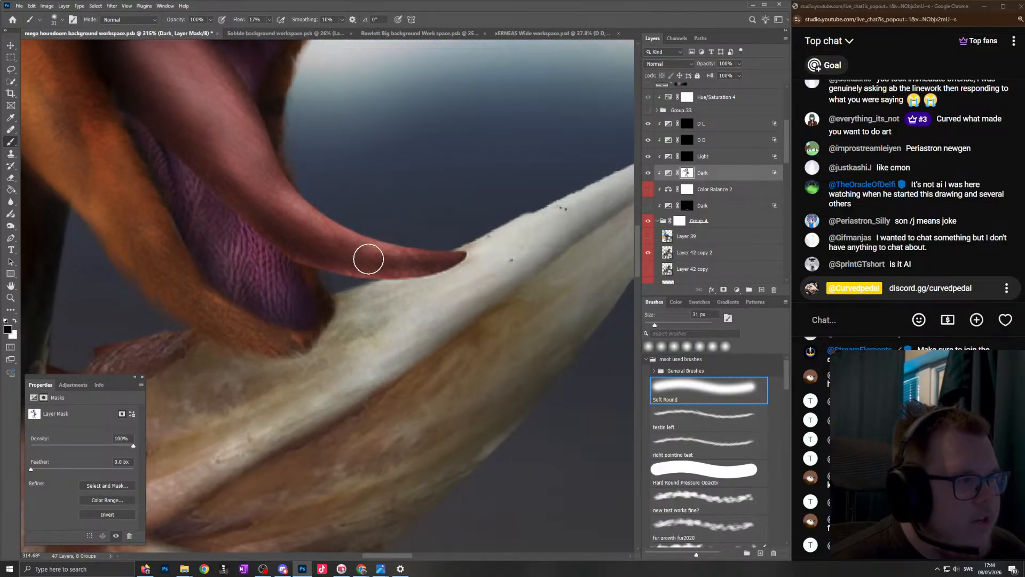
scroll(459, 267, "down", 12)
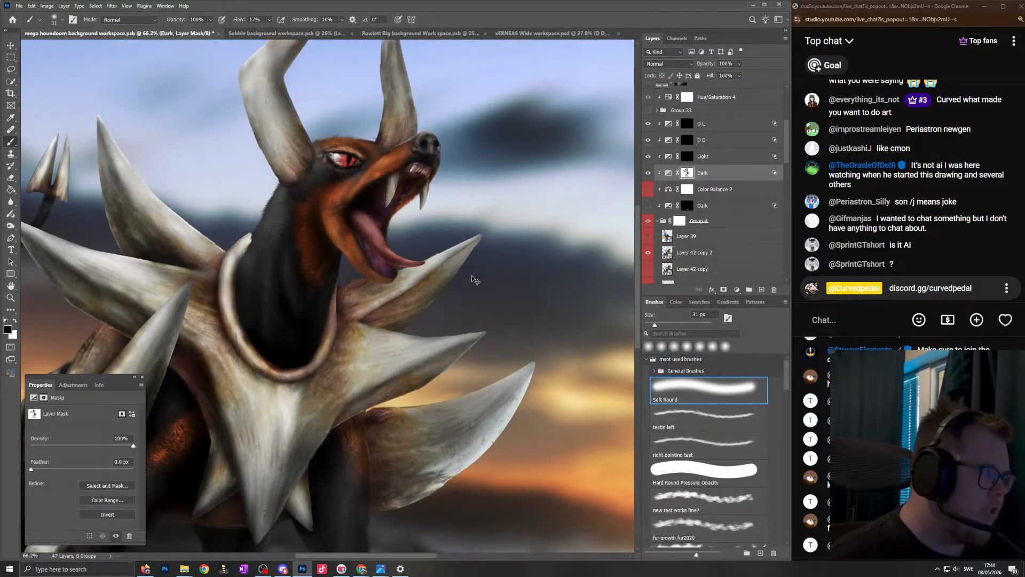
- Lighten the middle front spike from base to tip on the Dark mask, with the black brush at 64 to 66 px
scroll(472, 279, "up", 8)
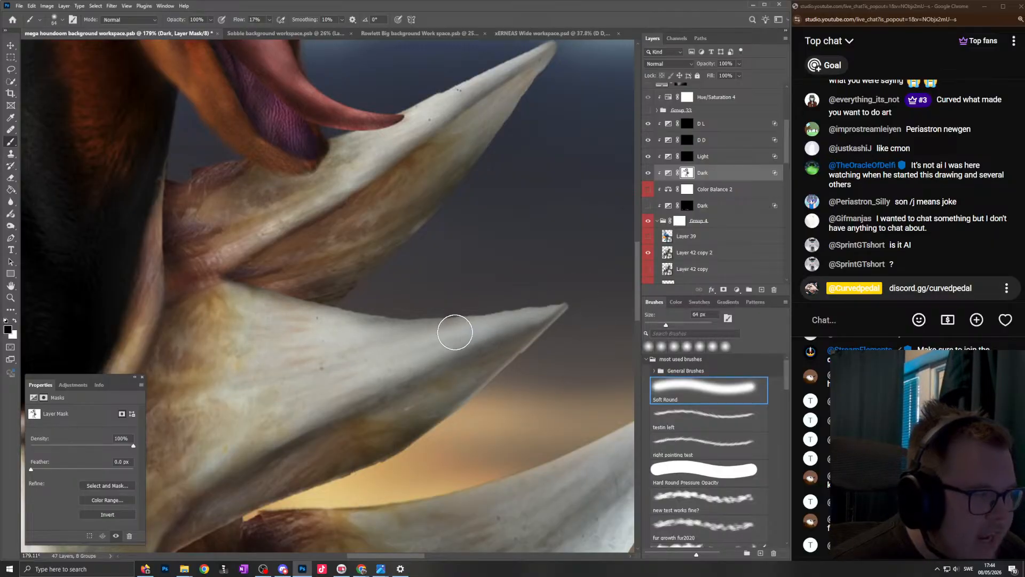
scroll(455, 332, "down", 6)
scroll(435, 347, "up", 5)
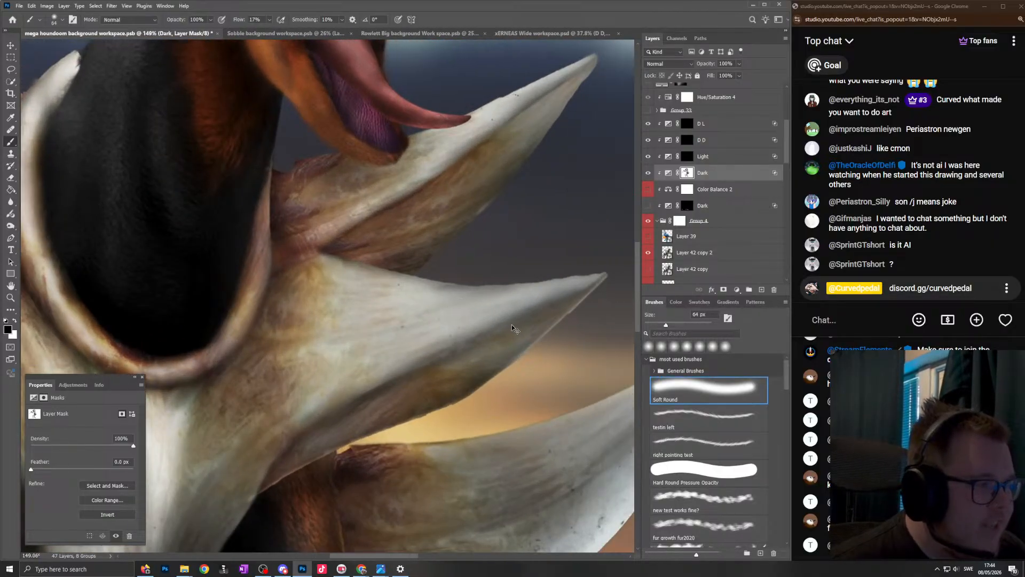
mouse_move(304, 383)
left_mouse_down()
mouse_move(293, 354)
mouse_move(306, 246)
left_mouse_up()
scroll(293, 141, "down", 5)
scroll(454, 241, "up", 5)
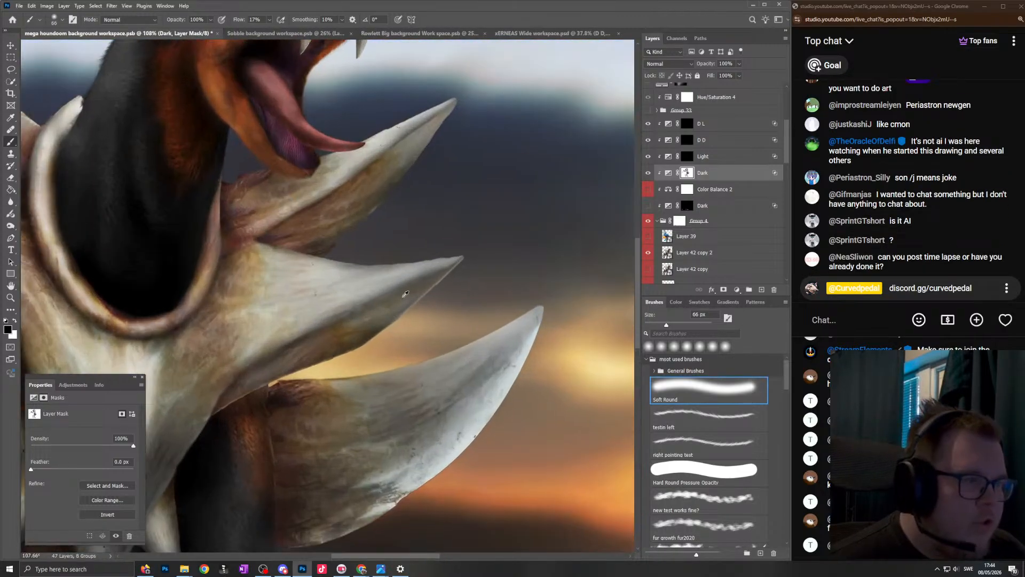
scroll(427, 266, "down", 5)
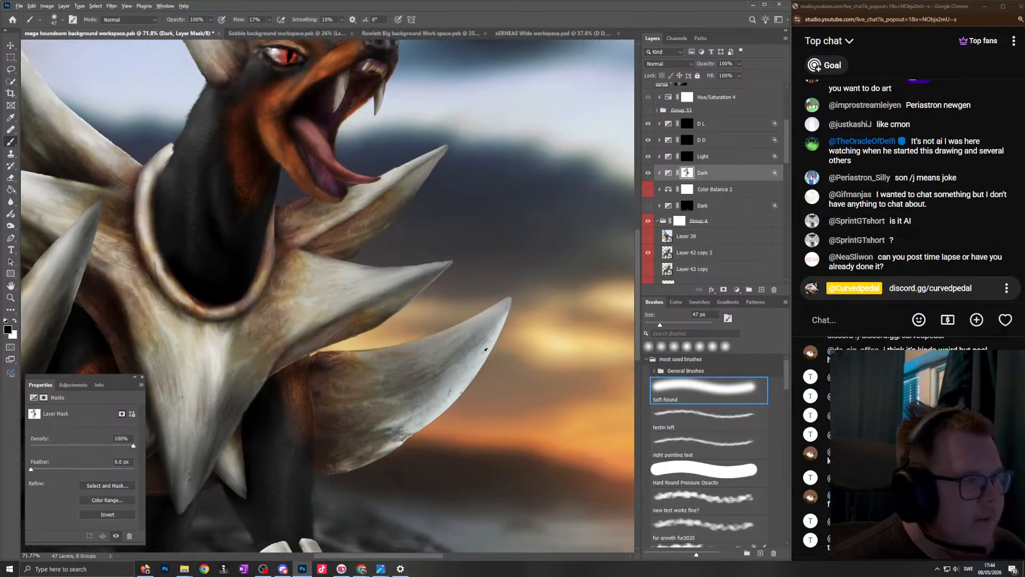
- Reduce the darkening across the large lowest front spike on the Dark mask, from tip to base, with black at 70 to 93 px
scroll(504, 280, "up", 5)
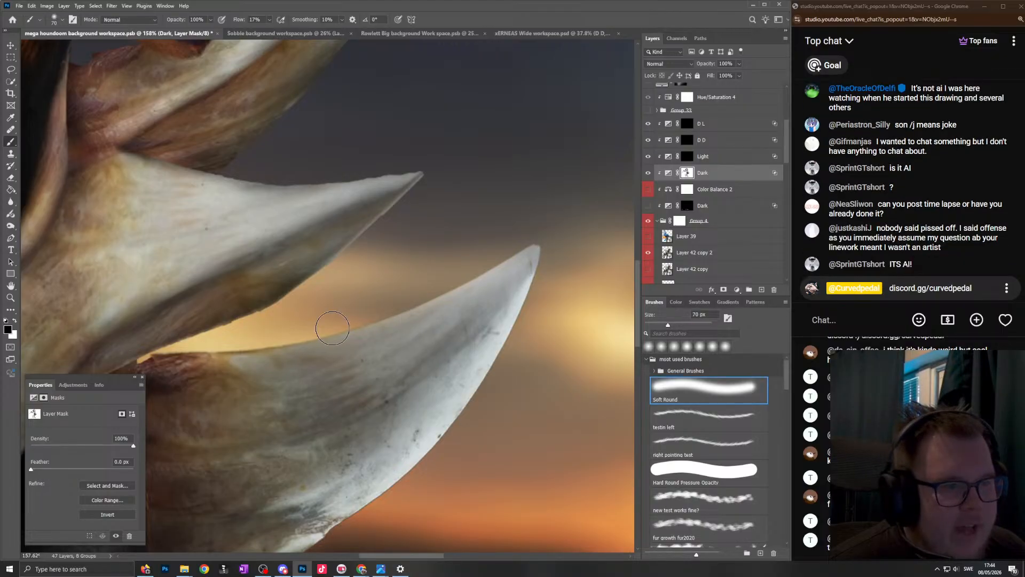
scroll(282, 327, "down", 5)
scroll(494, 328, "up", 5)
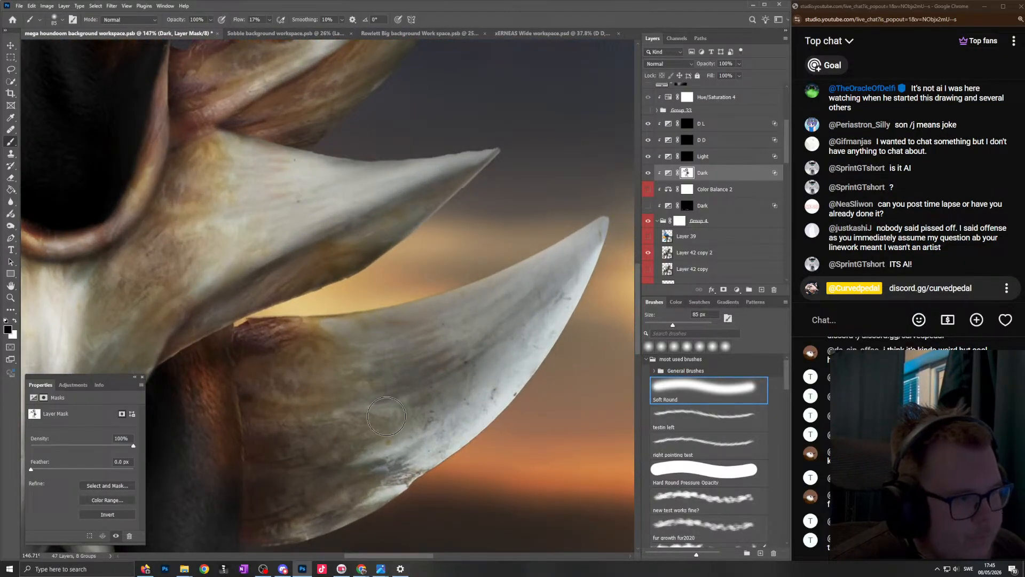
scroll(344, 456, "down", 5)
scroll(373, 435, "up", 6)
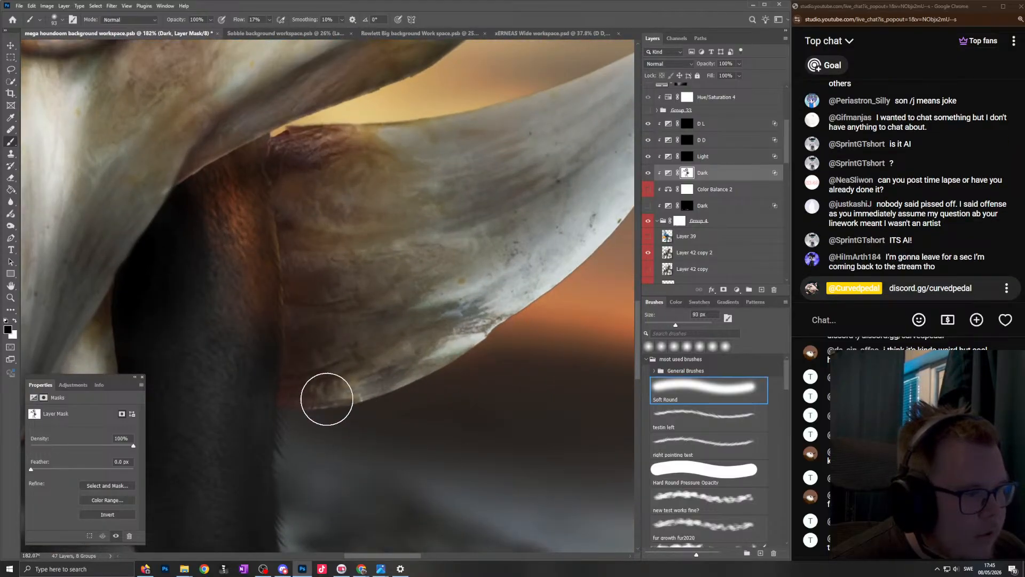
scroll(464, 325, "down", 5)
scroll(452, 323, "up", 4)
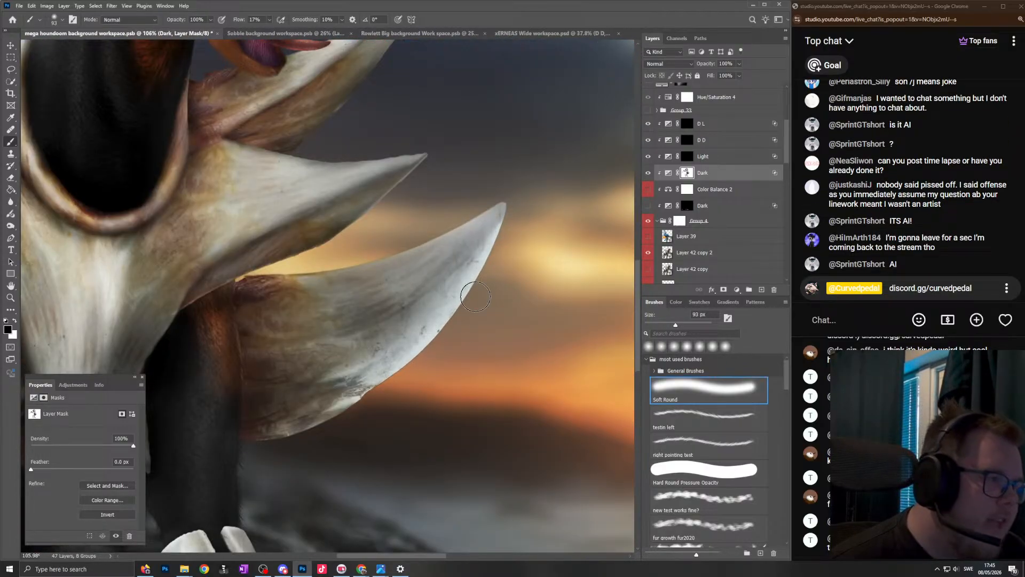
- Paint black on the Dark mask down the raised front leg beside the chest spikes, at 93 to 105 px
scroll(536, 191, "down", 4)
scroll(368, 438, "up", 6)
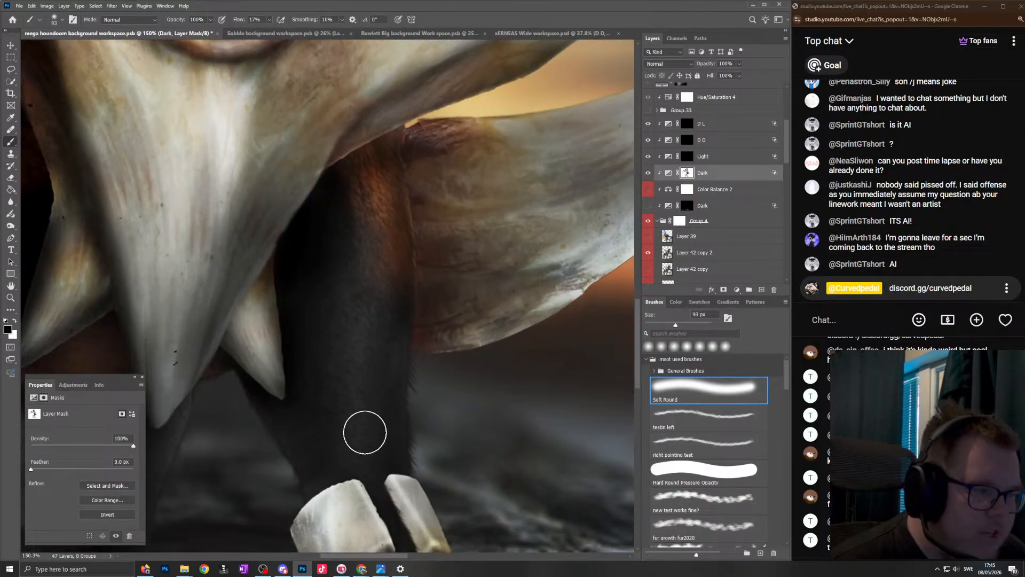
left_click_drag(349, 308, 300, 266)
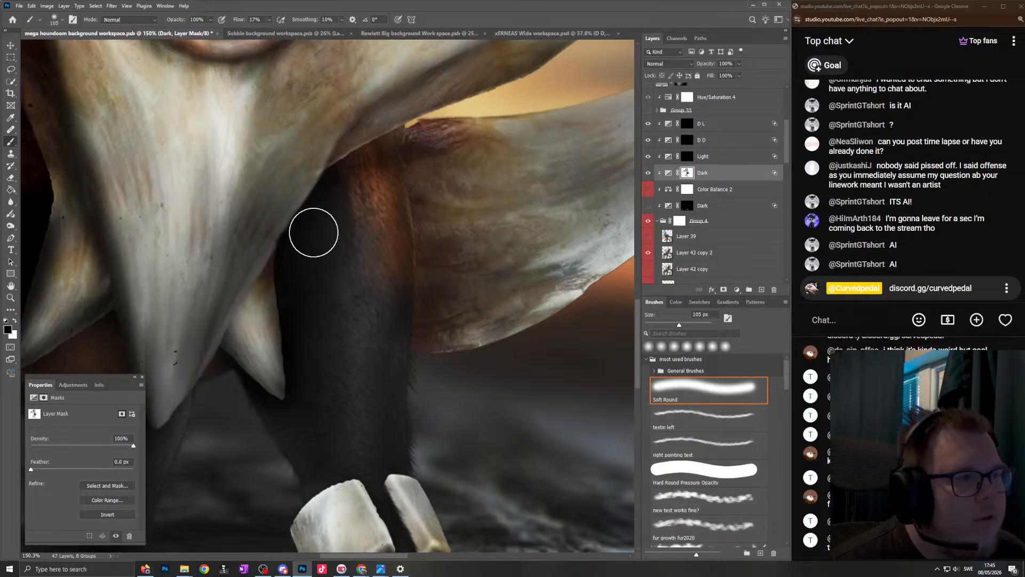
scroll(337, 336, "down", 4)
scroll(359, 300, "up", 4)
- Restore the shadow where the front leg meets the small chest spike using white at 84 px, and return the brush to black
key("x")
left_click_drag(346, 330, 333, 324)
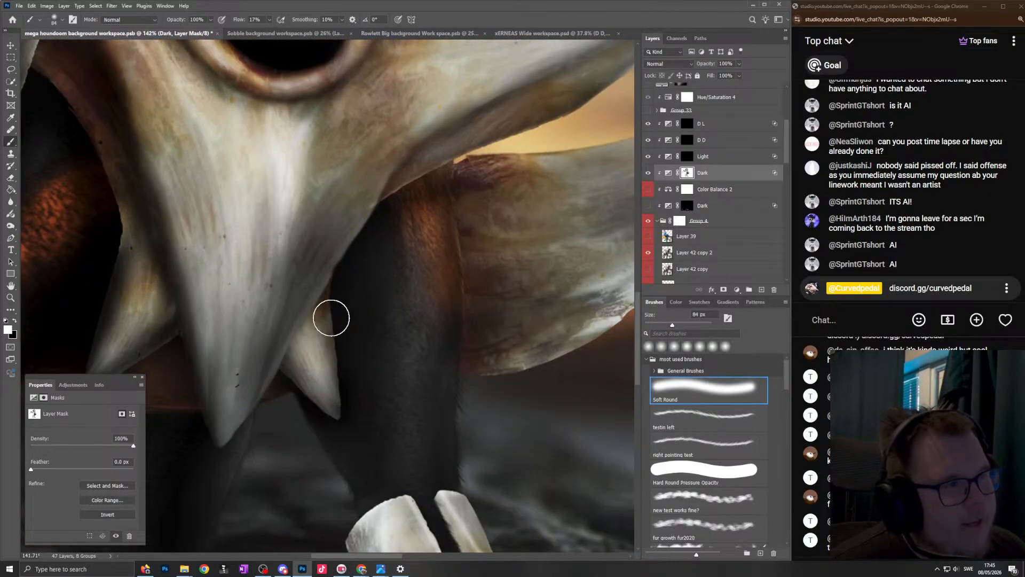
key("x")
scroll(390, 275, "down", 3)
scroll(427, 342, "up", 5)
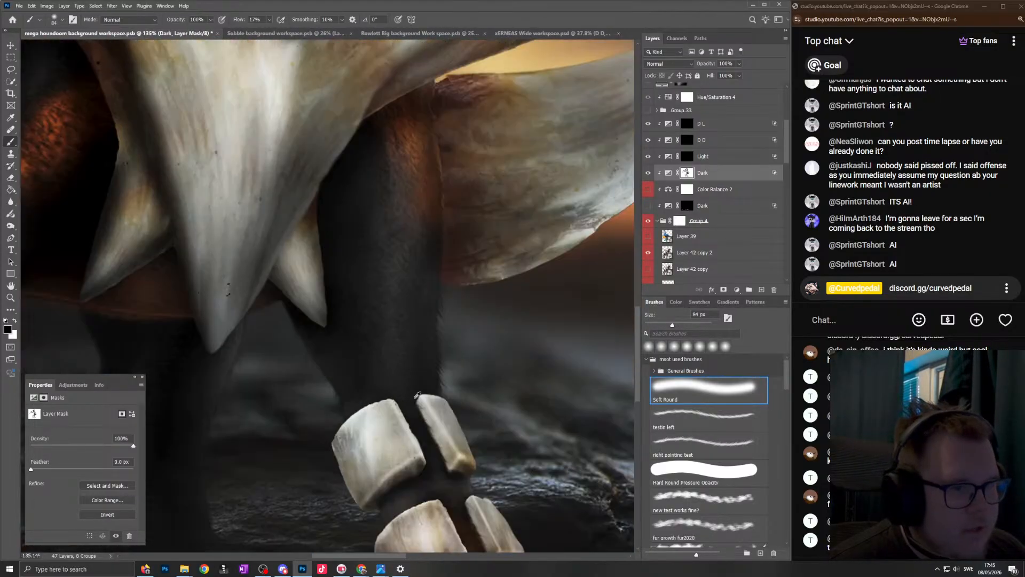
- Refine the Dark mask around the front leg's bone bands, using black at 76 px and white at 35 px
scroll(423, 236, "down", 4)
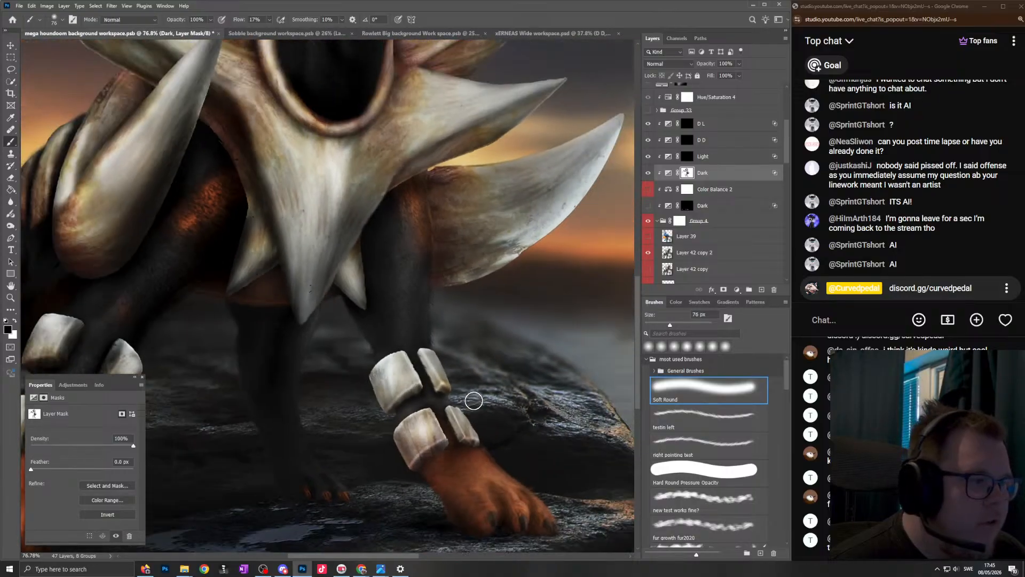
scroll(474, 401, "up", 4)
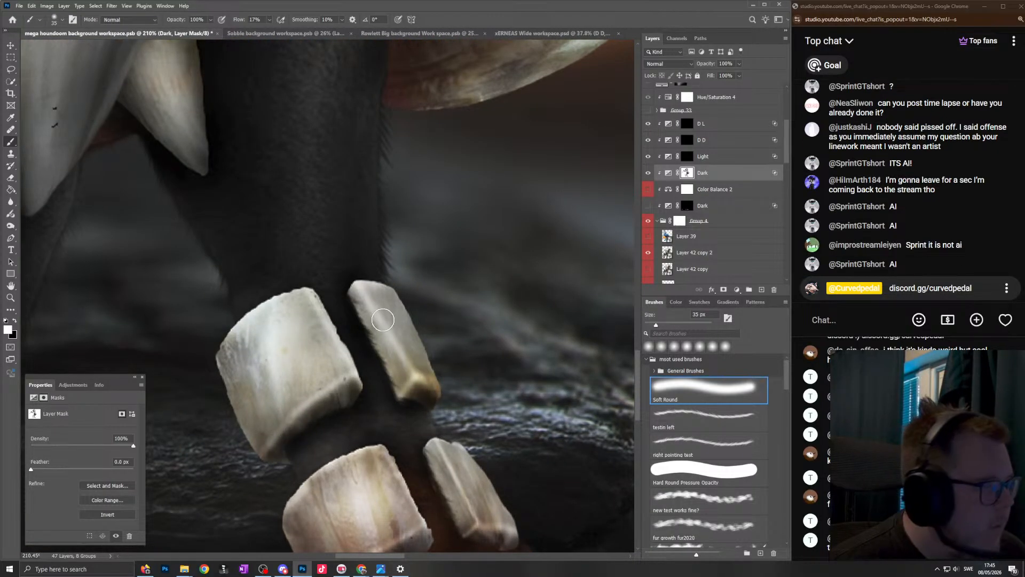
scroll(352, 261, "down", 4)
scroll(352, 260, "down", 4)
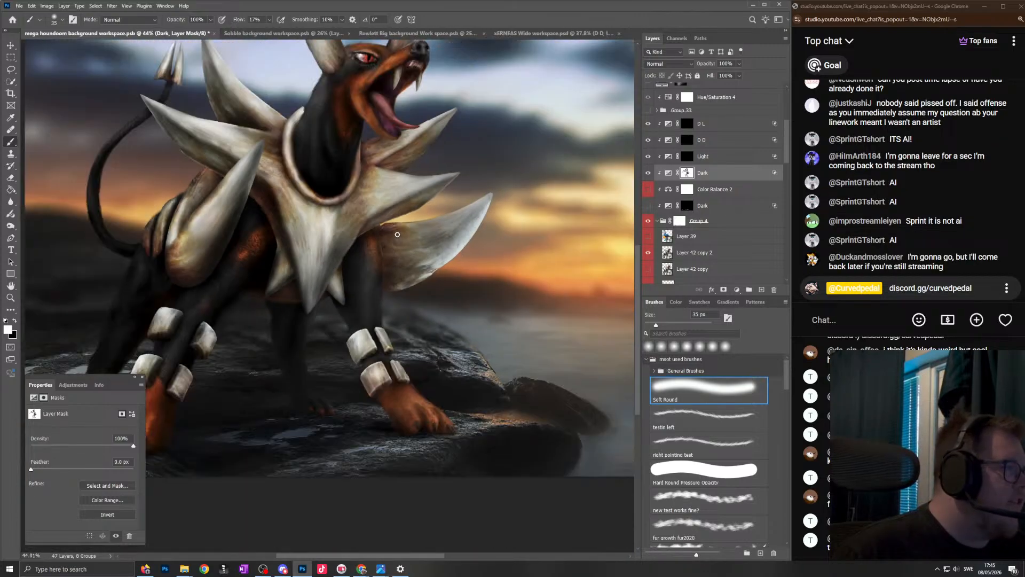
- Examine the whole figure's shading against the sunset background at several zoom levels while reading the latest live chat messages
scroll(427, 254, "up", 3)
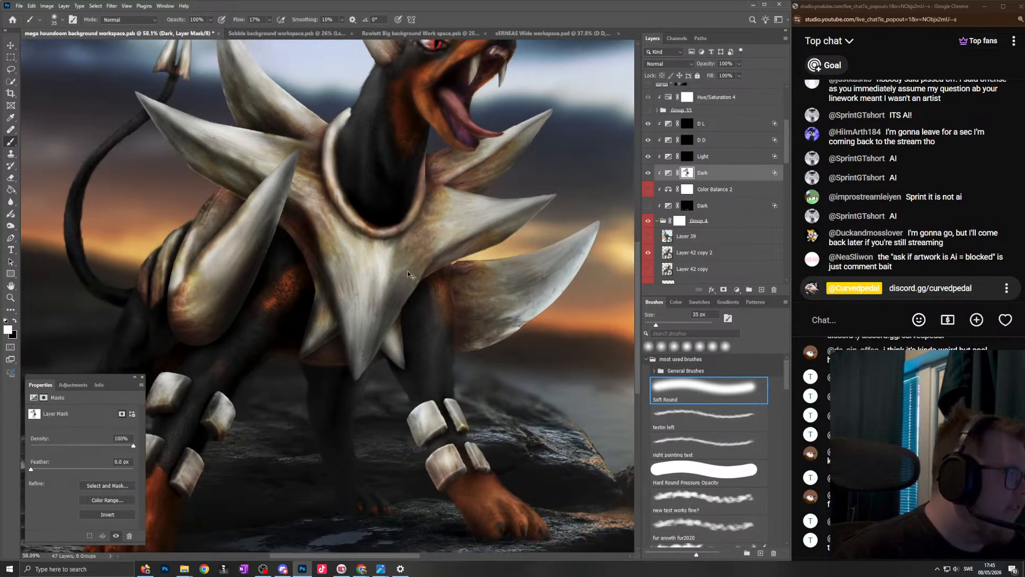
scroll(445, 264, "down", 2)
scroll(445, 265, "up", 1)
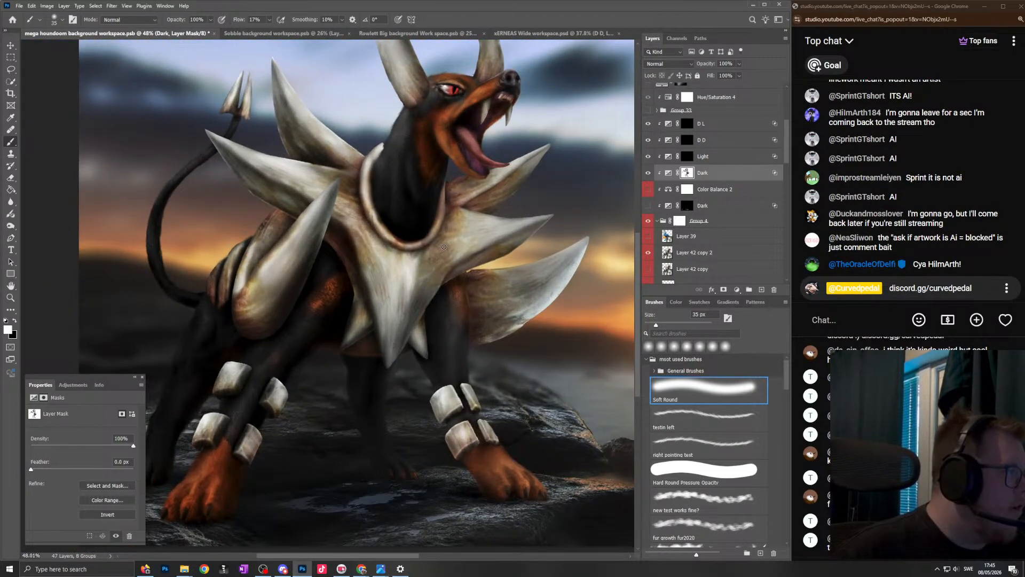
scroll(444, 247, "down", 3)
scroll(465, 251, "up", 1)
scroll(484, 252, "down", 1)
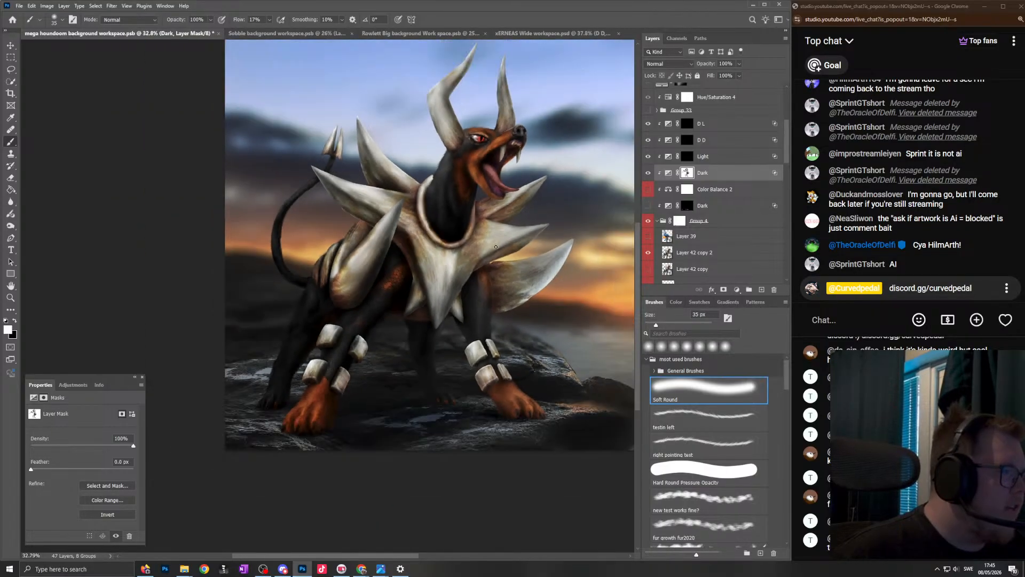
scroll(484, 252, "up", 3)
scroll(424, 377, "down", 3)
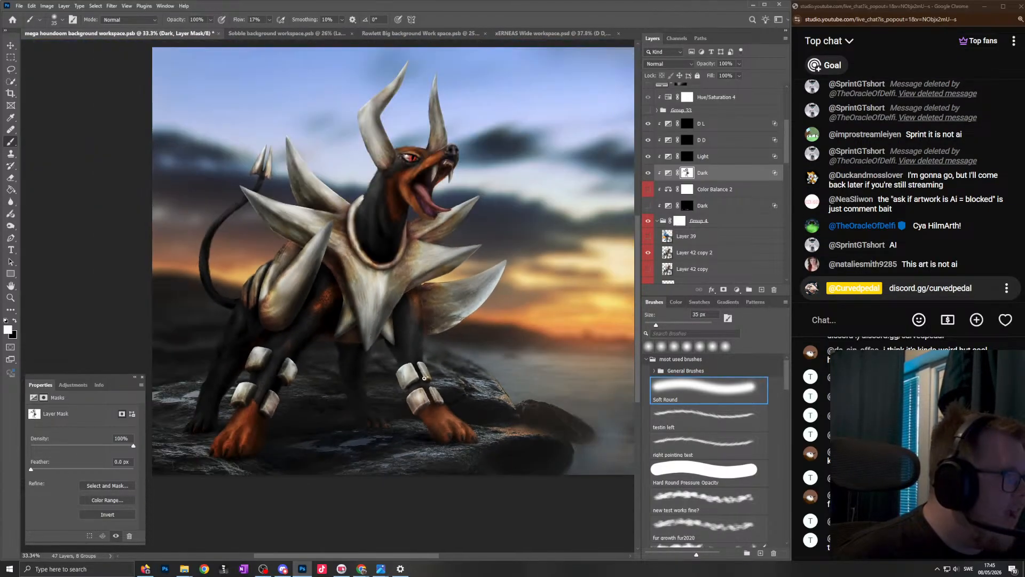
scroll(423, 377, "up", 3)
scroll(427, 366, "down", 3)
- Swap the brush to black and lift the shading of the far front leg on the Dark mask, enlarging the brush to 123 px
scroll(288, 406, "up", 5)
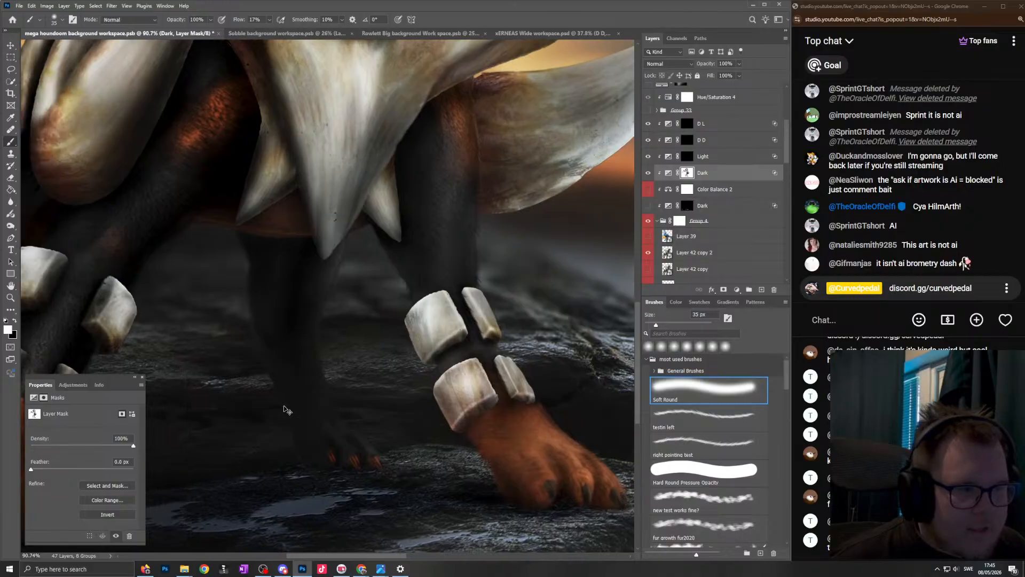
left_click_drag(157, 376, 245, 373)
key("x")
left_click_drag(456, 451, 465, 452)
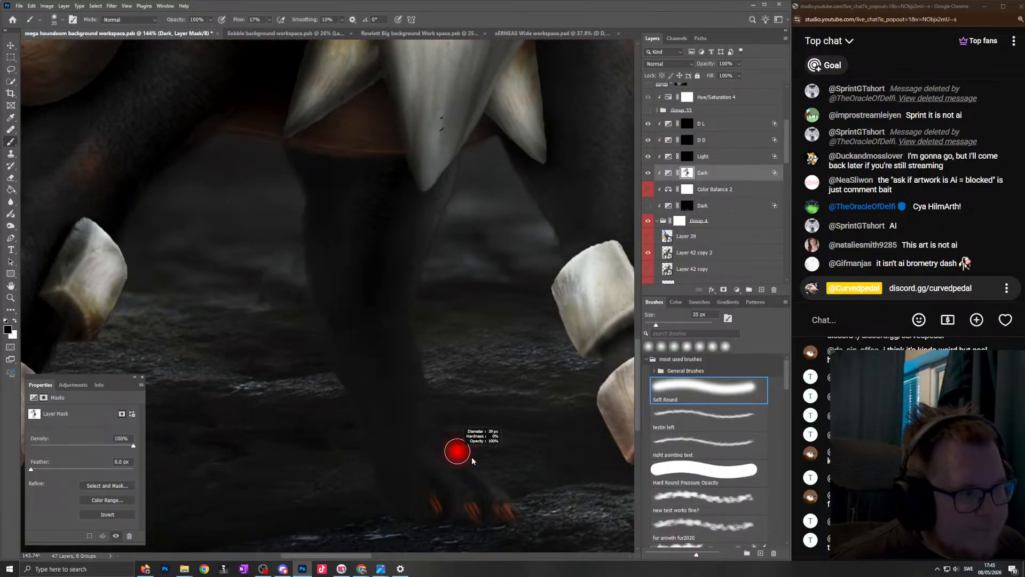
mouse_move(339, 315)
left_mouse_down()
mouse_move(377, 316)
mouse_move(391, 197)
left_mouse_up()
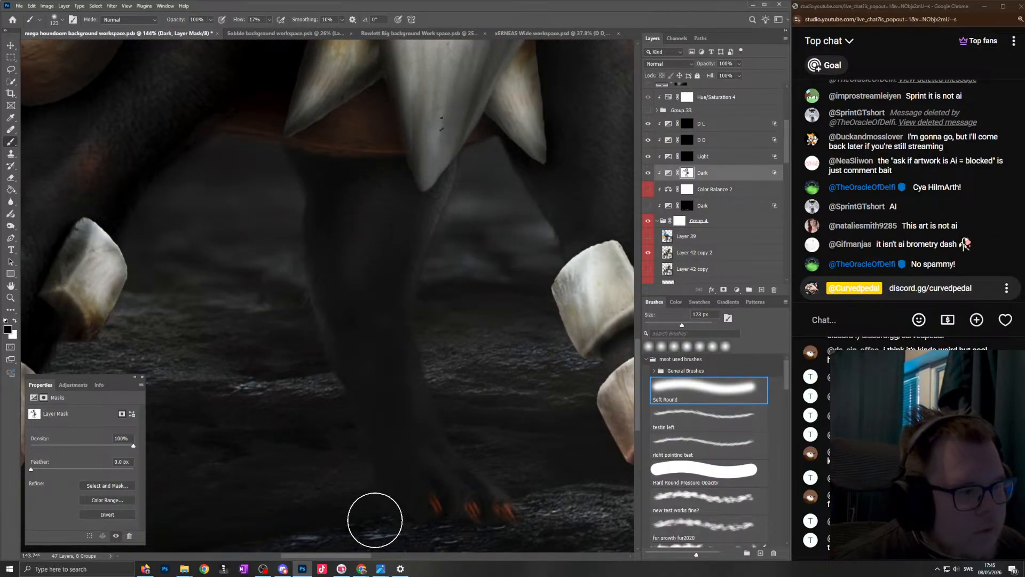
left_click_drag(496, 407, 512, 388)
left_click_drag(409, 379, 459, 382)
- Touch up the Dark mask around the far leg's paw with white and black strokes, reducing the brush from 86 to 36 px
key("x")
mouse_move(554, 429)
left_mouse_down()
mouse_move(498, 423)
mouse_move(525, 436)
left_mouse_up()
left_click_drag(525, 436, 482, 434)
left_click_drag(460, 493, 431, 496)
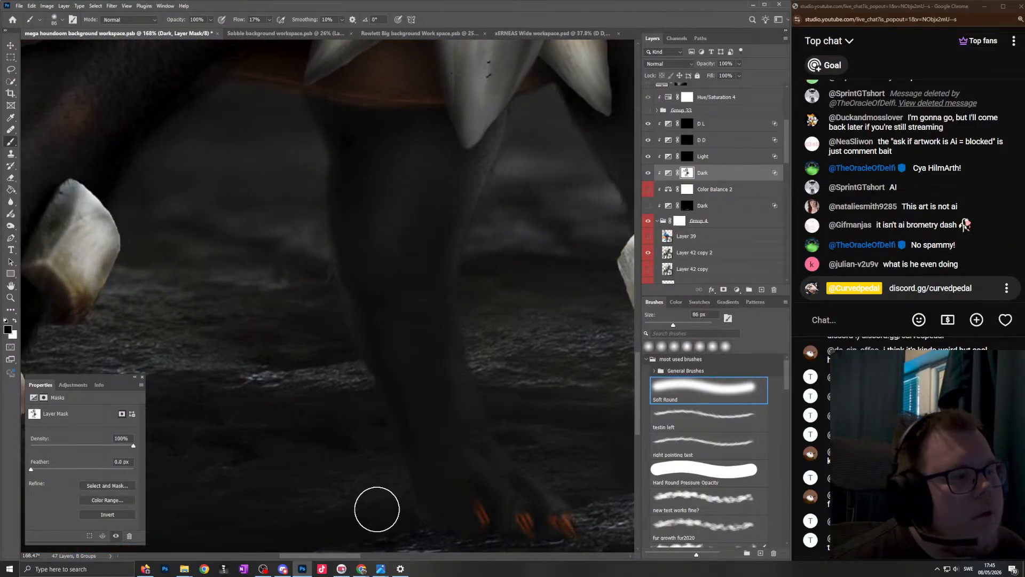
key("bracketleft")
key("bracketleft")
key("bracketleft")
key("bracketleft")
key("bracketleft")
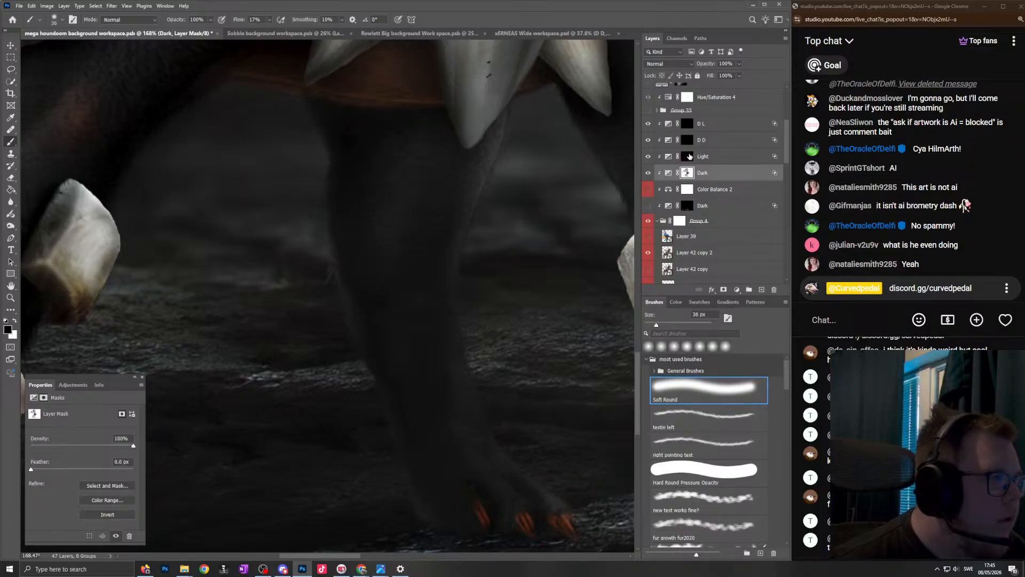
left_click(691, 156)
left_click_drag(528, 406, 505, 437)
scroll(512, 431, "down", 8)
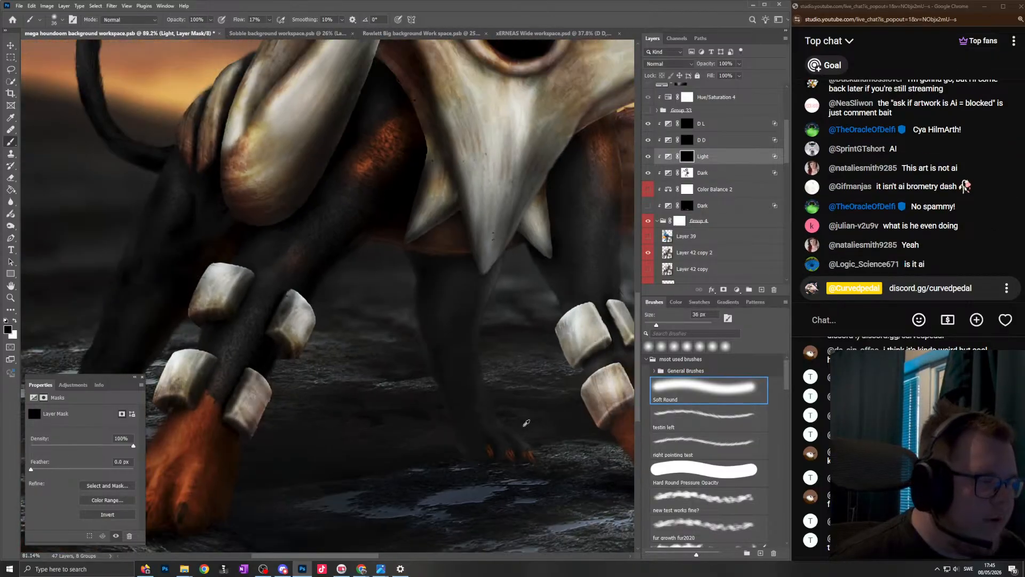
- Display the Dark layer's mask alone on the canvas and inspect the painted horn, spike, tail and leg areas
left_click(688, 173, "alt")
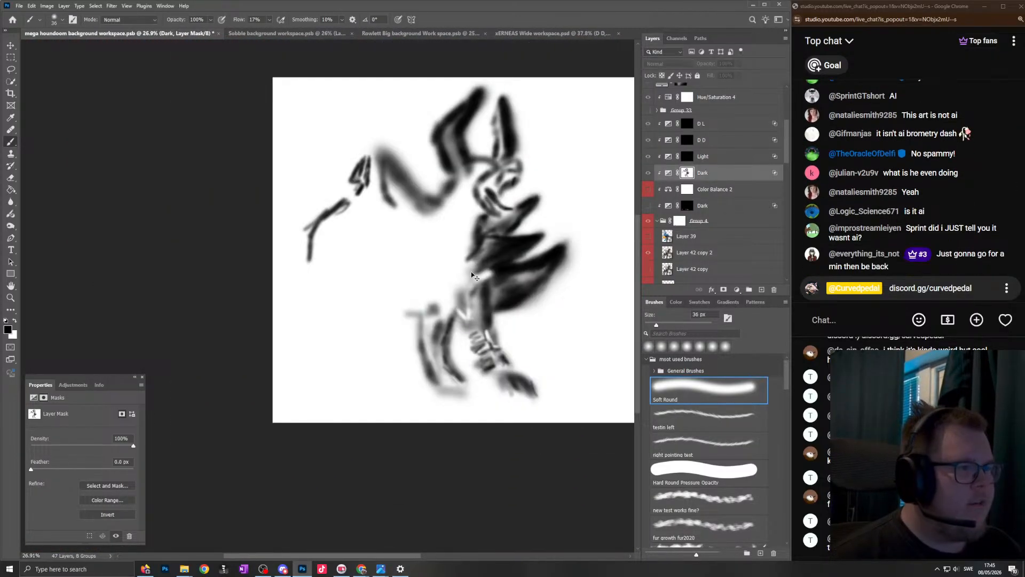
left_click_drag(479, 197, 414, 197)
scroll(415, 198, "up", 4)
left_click_drag(445, 139, 452, 138)
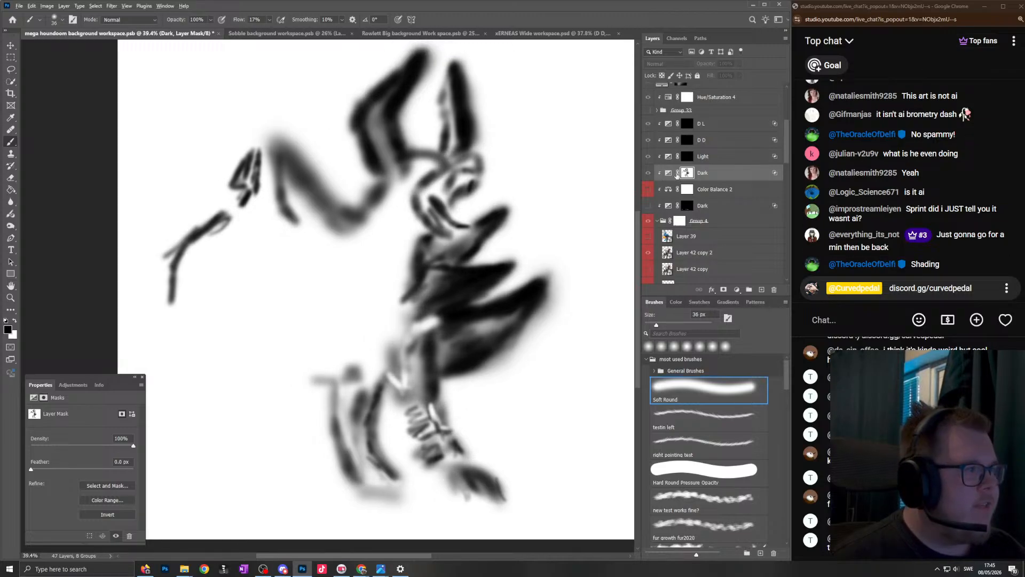
- Disable the Dark layer's mask to compare the fully darkened figure, and re-enable it with the mask shown alone around the head
left_click(687, 173, "alt")
scroll(688, 170, "down", 1)
right_click(689, 159)
left_click(715, 164)
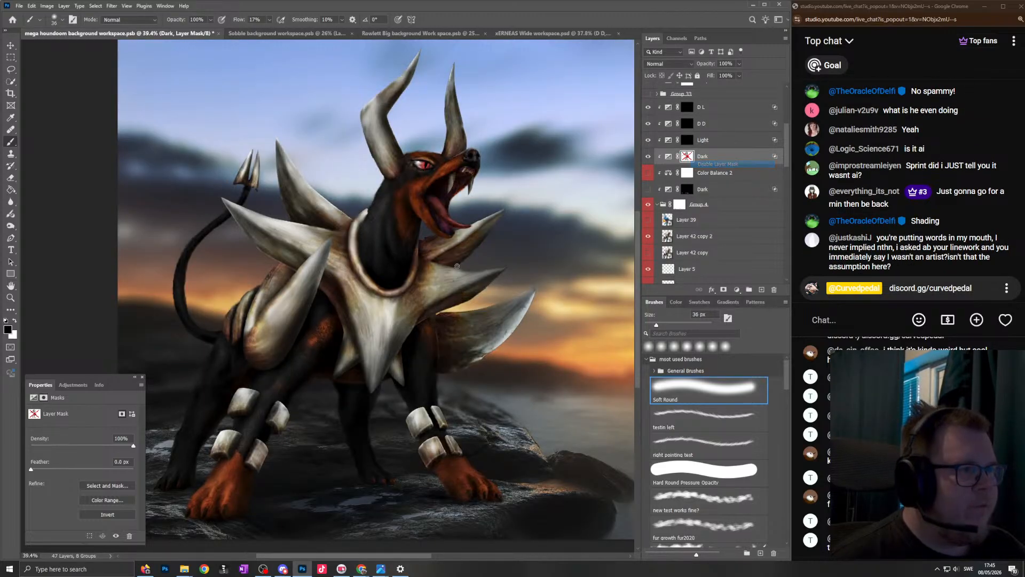
scroll(504, 132, "down", 3)
scroll(424, 193, "up", 3)
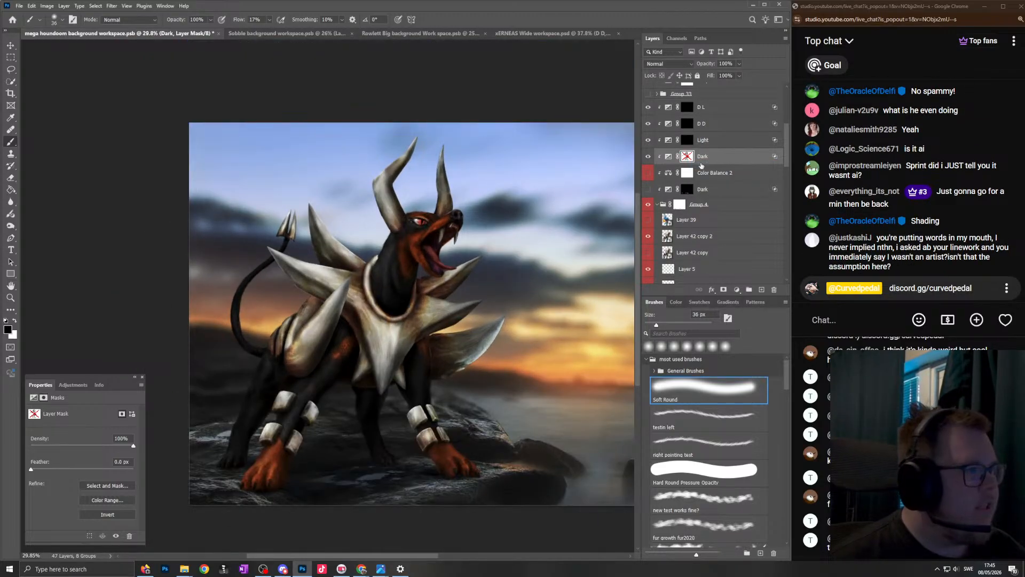
left_click(687, 157, "shift")
left_click(687, 156, "alt")
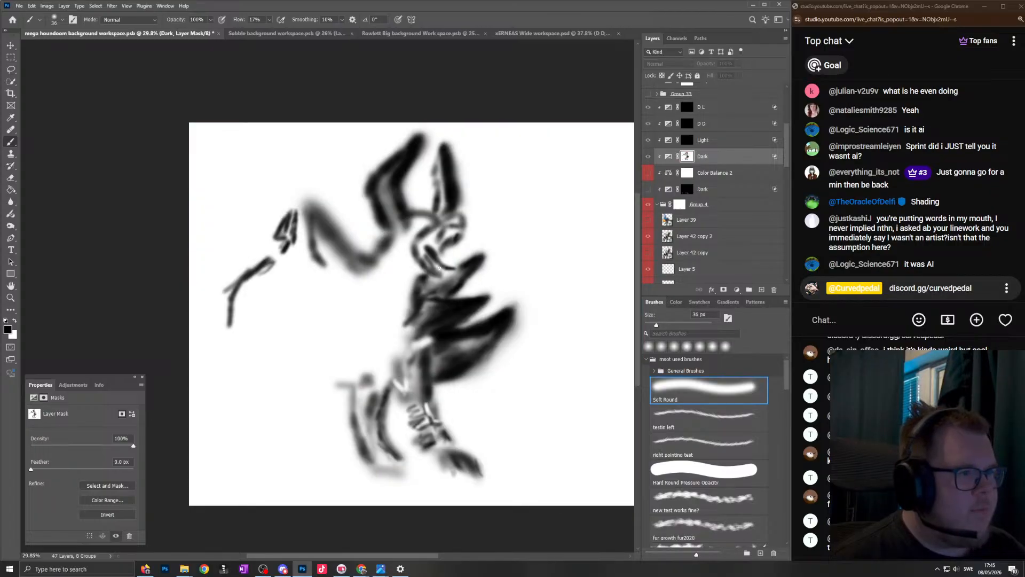
scroll(438, 107, "up", 2)
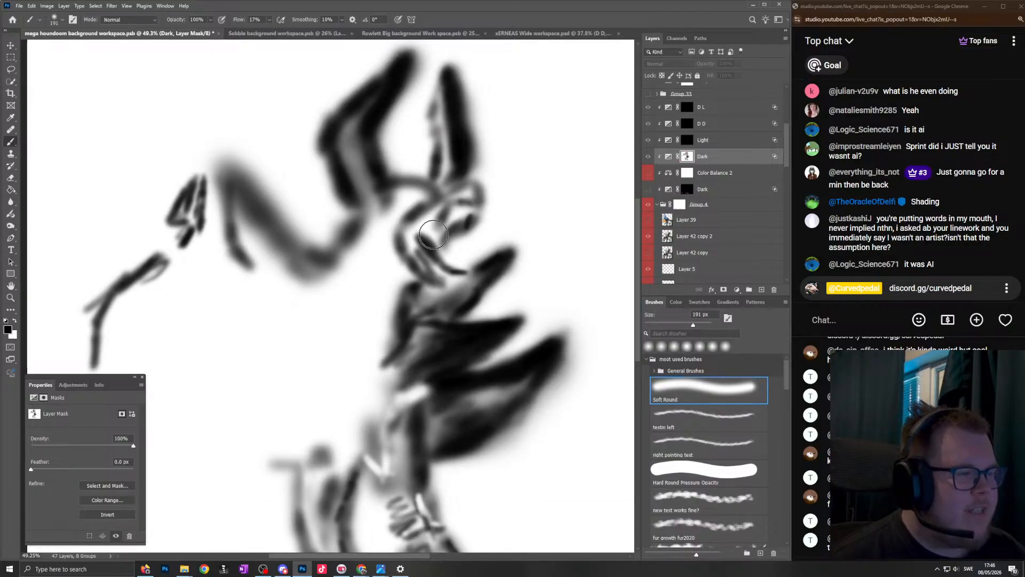
- Examine the Dark mask's painting around the head, horns and spikes up close, and return to the full artwork view
scroll(432, 245, "up", 5)
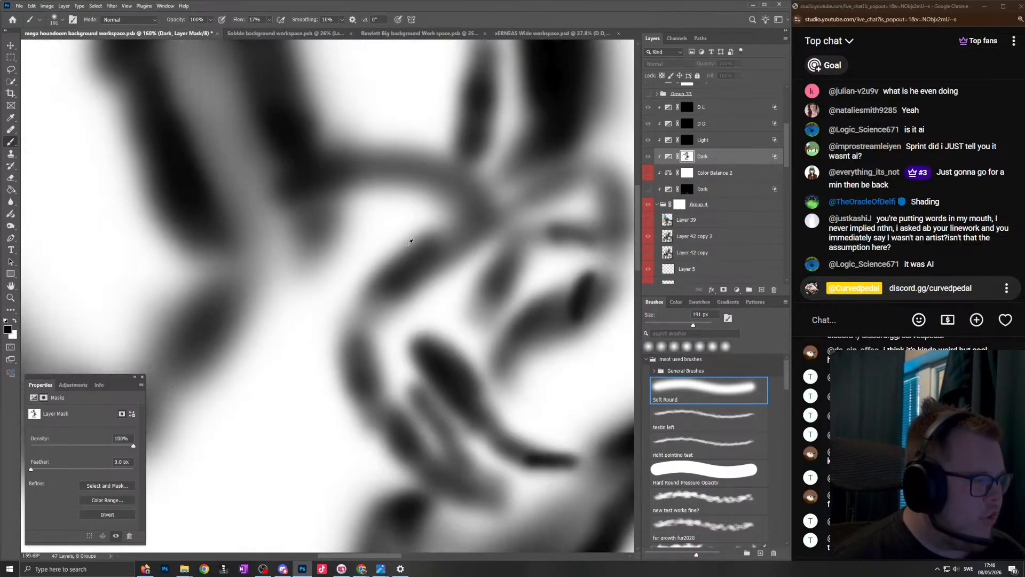
scroll(406, 246, "down", 4)
scroll(409, 361, "up", 6)
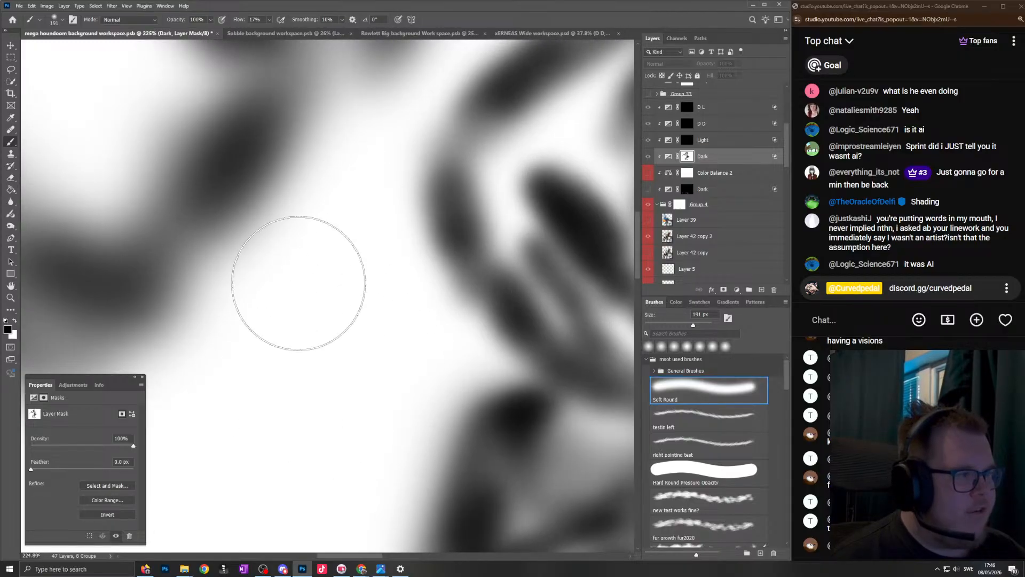
scroll(335, 251, "down", 8)
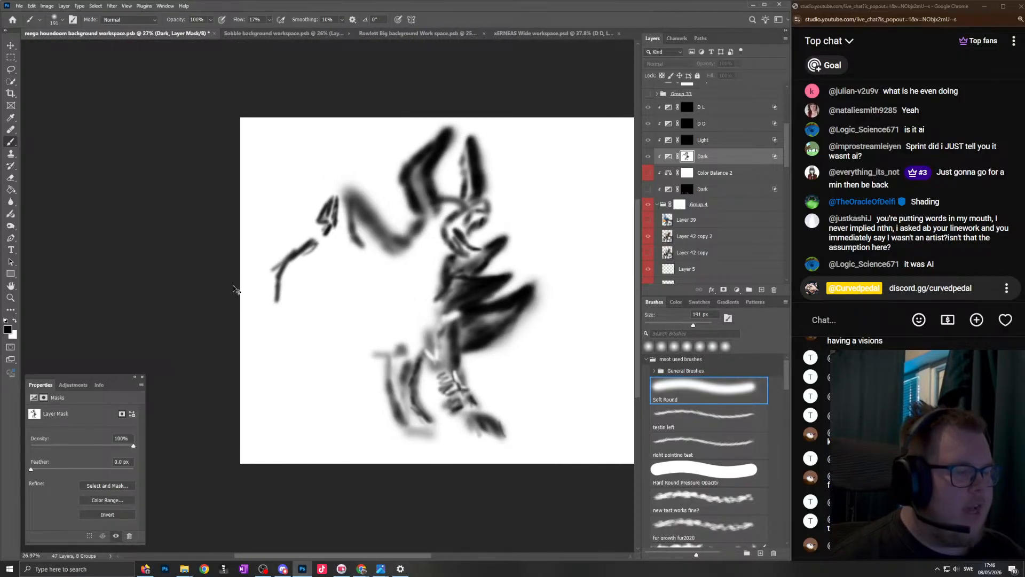
scroll(373, 267, "up", 2)
left_click(687, 161, "alt")
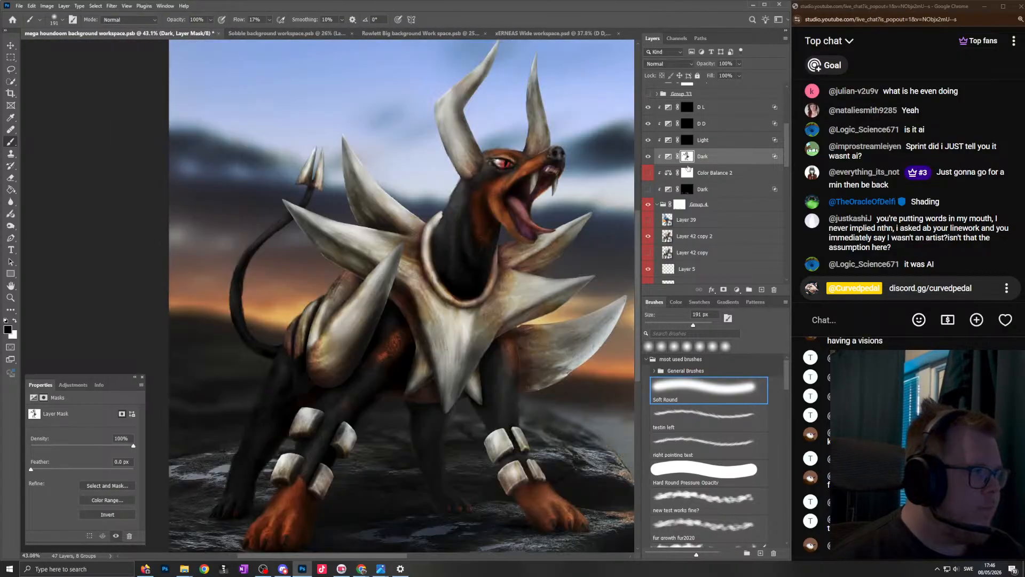
- Paint a thick black diagonal stroke across the body on the Dark mask with the Hard Round Pressure Opacity brush at 228 px
left_click(704, 470)
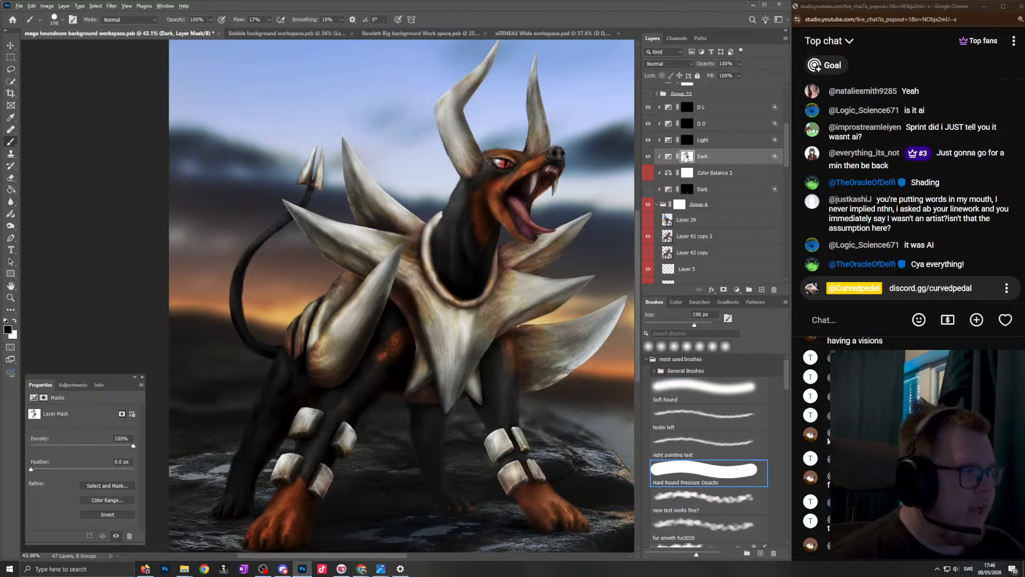
left_click(687, 156, "alt")
left_click_drag(243, 412, 485, 241)
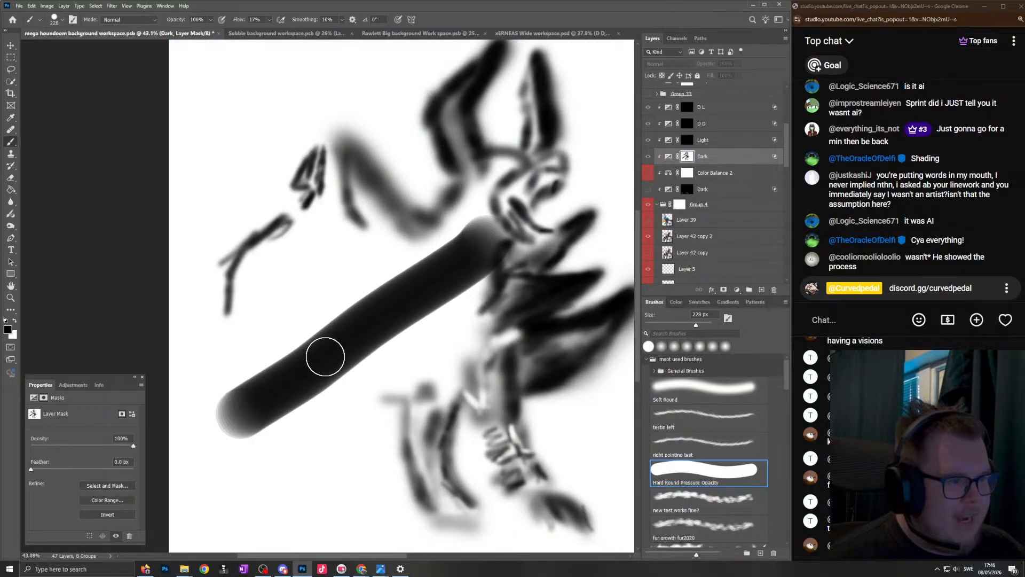
left_click(686, 158, "alt")
- Reduce the brush to 17 px and hand-letter "Pi" in black on the chest spike area of the Dark mask
scroll(432, 311, "up", 10)
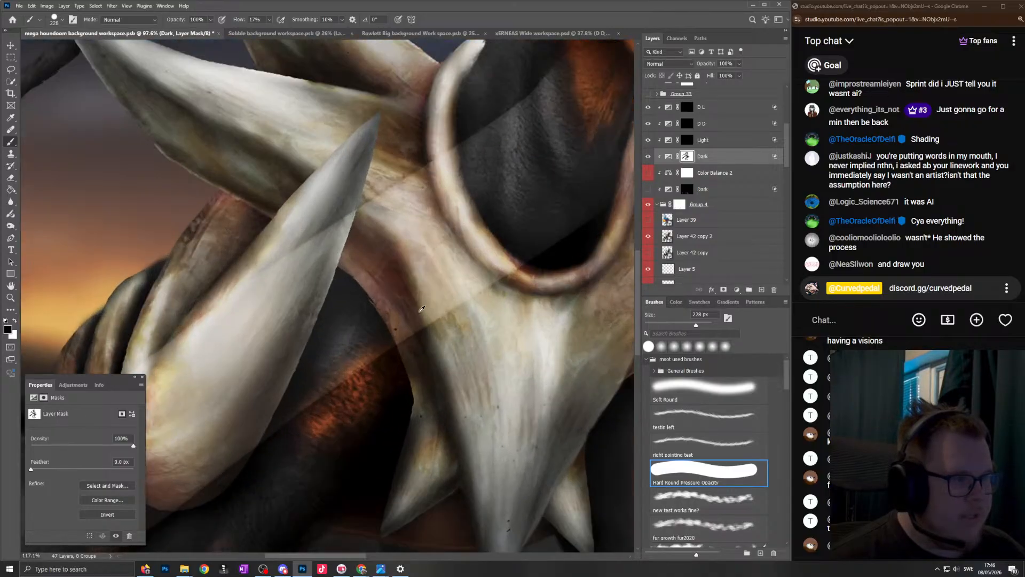
key("bracketleft")
key("bracketleft")
key("bracketleft")
scroll(480, 354, "down", 8)
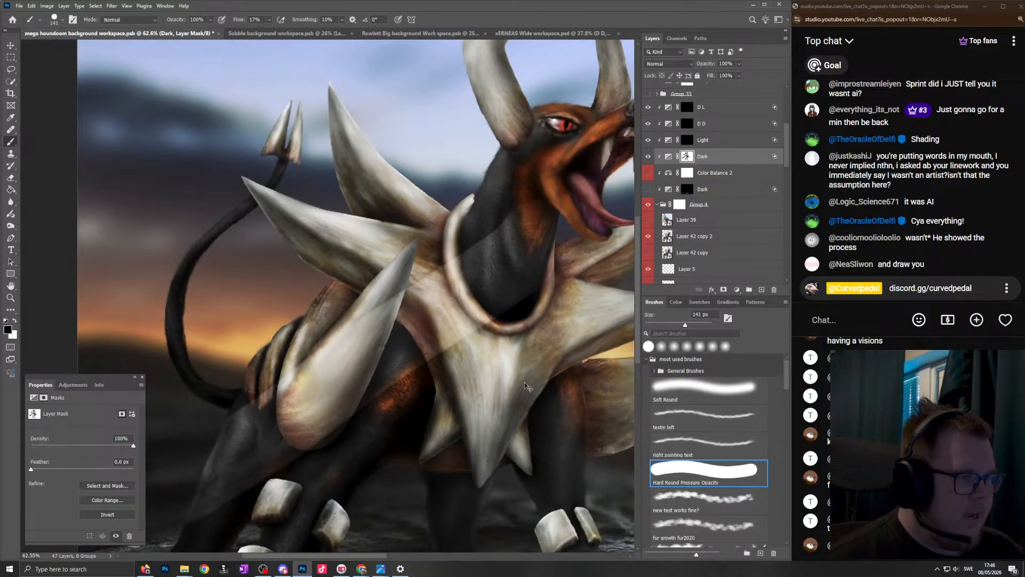
scroll(345, 320, "up", 10)
key("bracketleft")
key("bracketleft")
key("bracketleft")
key("bracketleft")
key("bracketleft")
key("bracketleft")
key("bracketleft")
key("bracketleft")
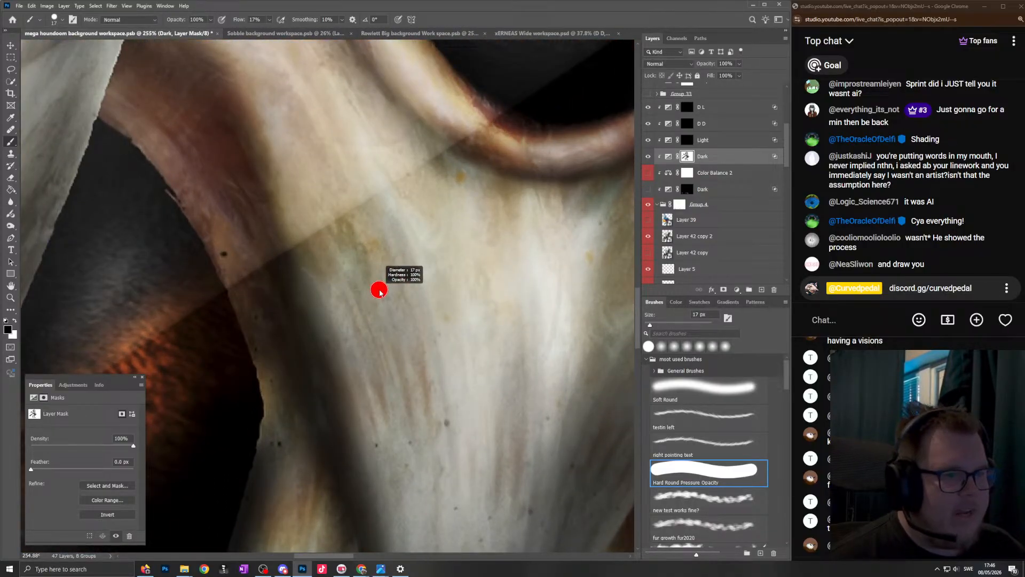
mouse_move(397, 255)
left_mouse_down()
mouse_move(399, 427)
mouse_move(440, 344)
mouse_move(499, 419)
left_mouse_up()
left_click_drag(491, 258, 494, 296)
- Show the Dark mask alone to inspect the diagonal stroke and lettering, and enlarge the brush to 189 px
left_click(688, 157, "alt")
scroll(455, 305, "down", 6)
scroll(454, 331, "up", 5)
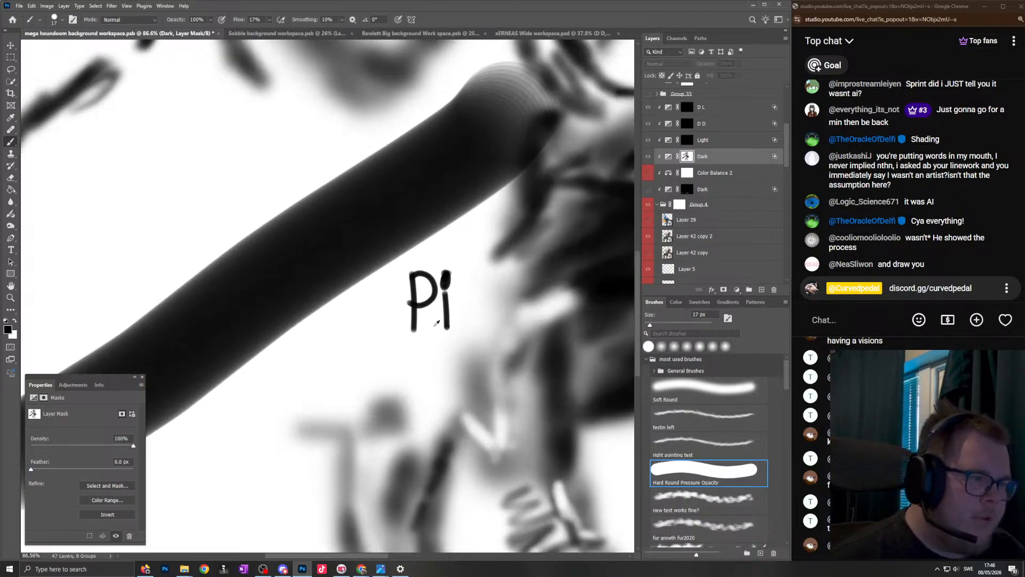
left_click_drag(423, 281, 485, 249)
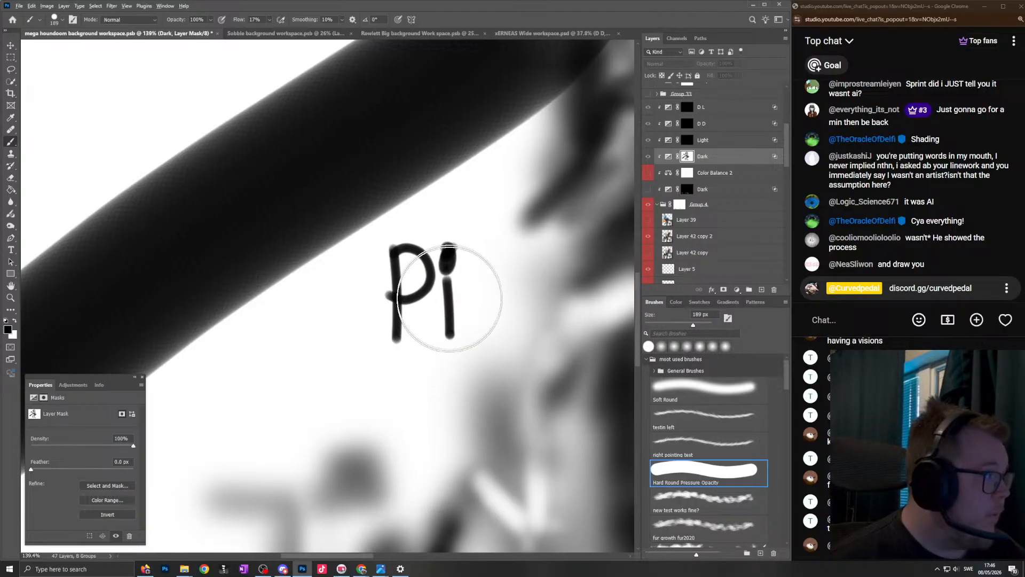
scroll(454, 272, "down", 5)
scroll(497, 201, "up", 2)
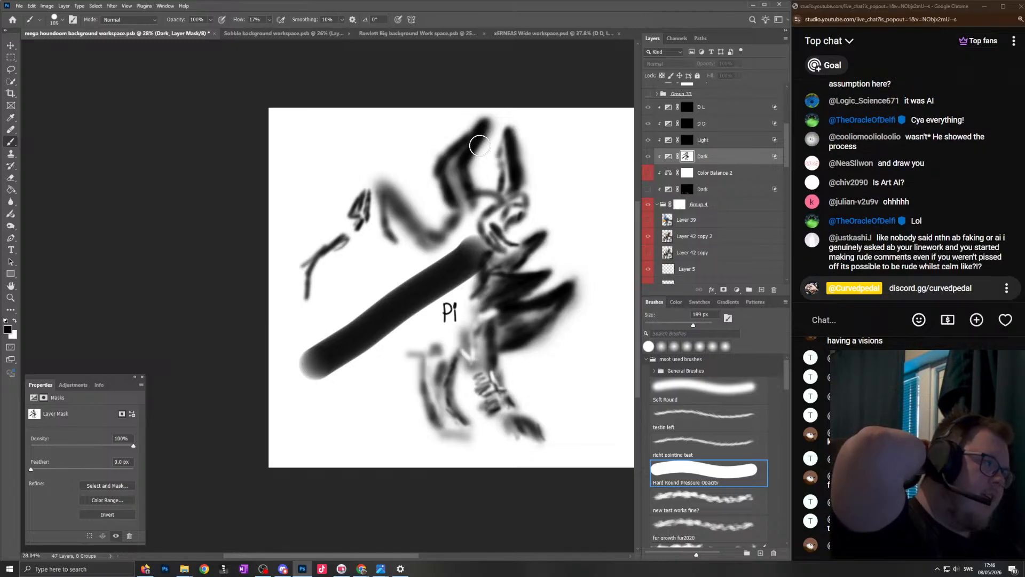
- Switch to the live chat, go back to the viewer's comment about words being put in their mouth, and highlight its opening words
scroll(908, 177, "up", 3)
left_click(968, 159)
scroll(967, 160, "down", 1)
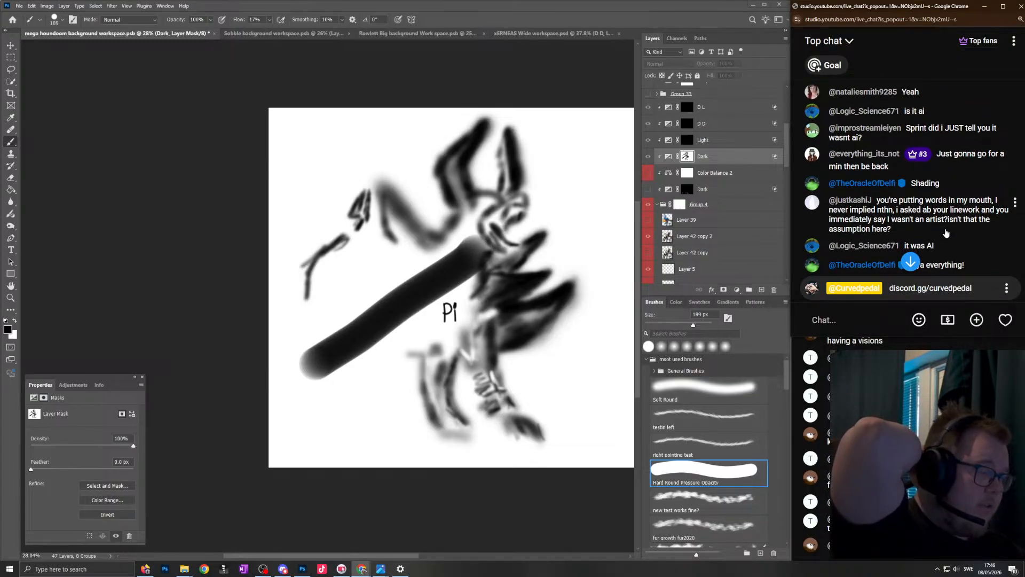
left_click_drag(919, 232, 949, 220)
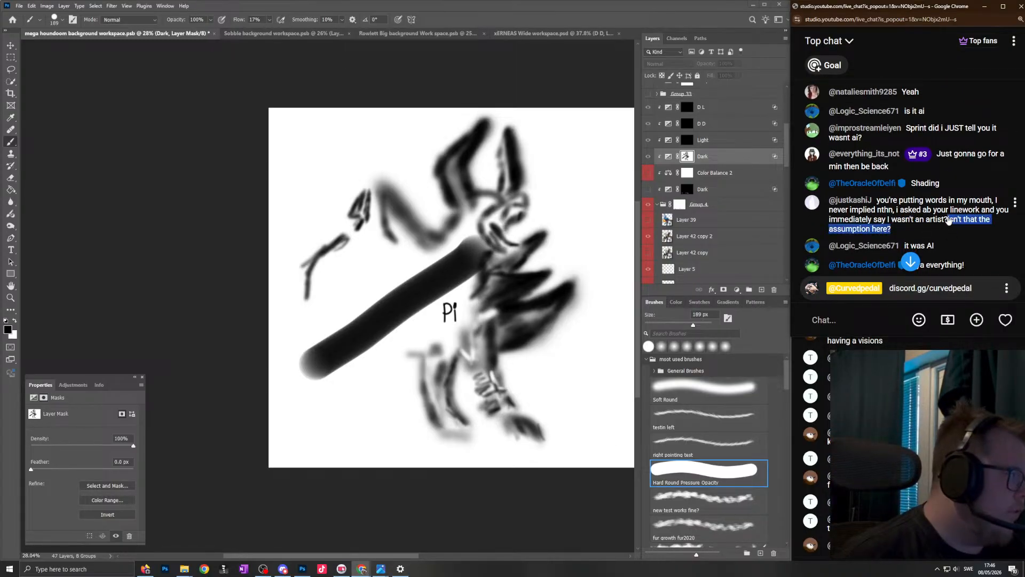
left_click(874, 202)
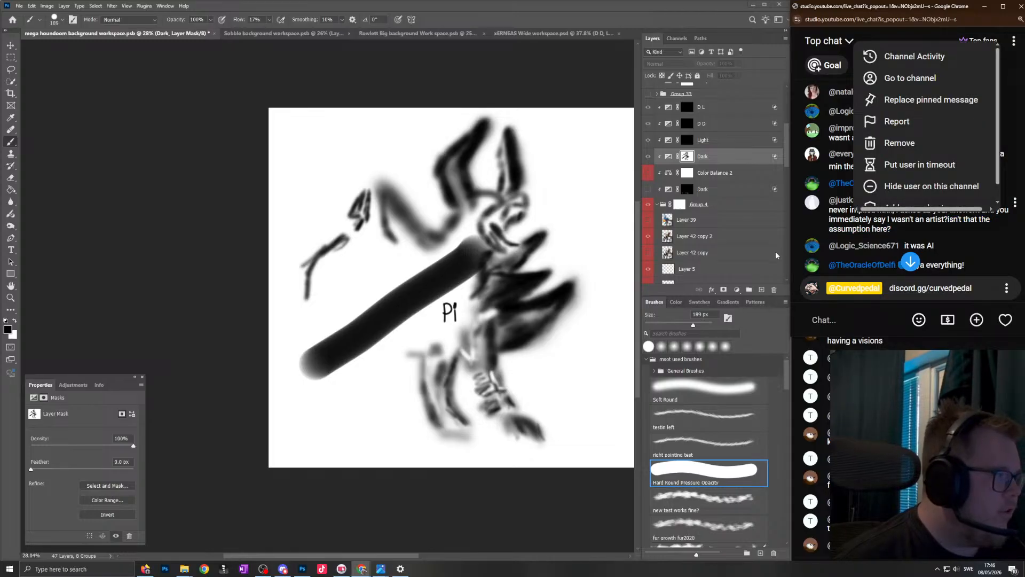
left_click(837, 316)
left_click_drag(878, 202, 989, 204)
left_click(883, 204)
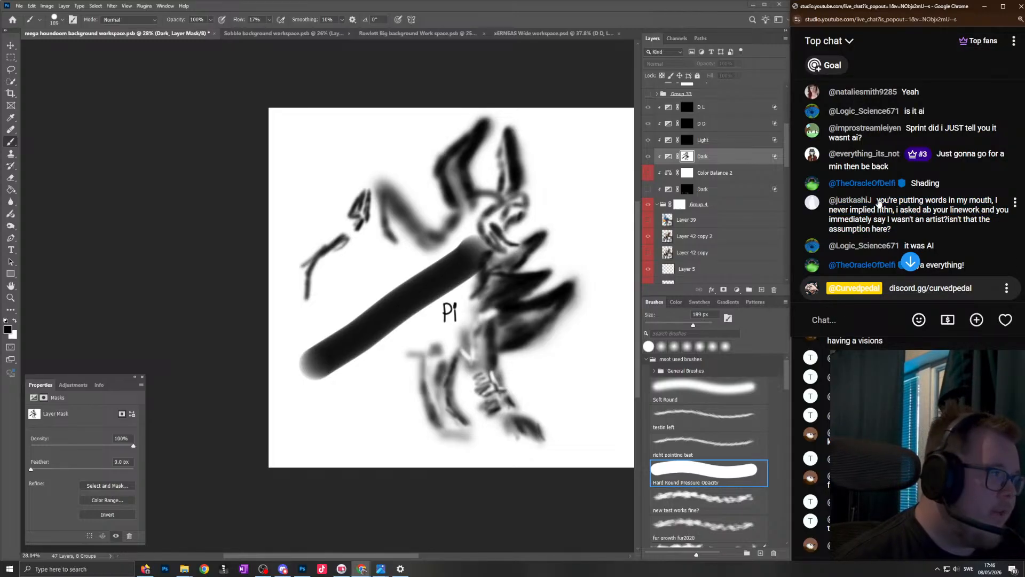
left_click(846, 318)
left_click_drag(876, 202, 989, 204)
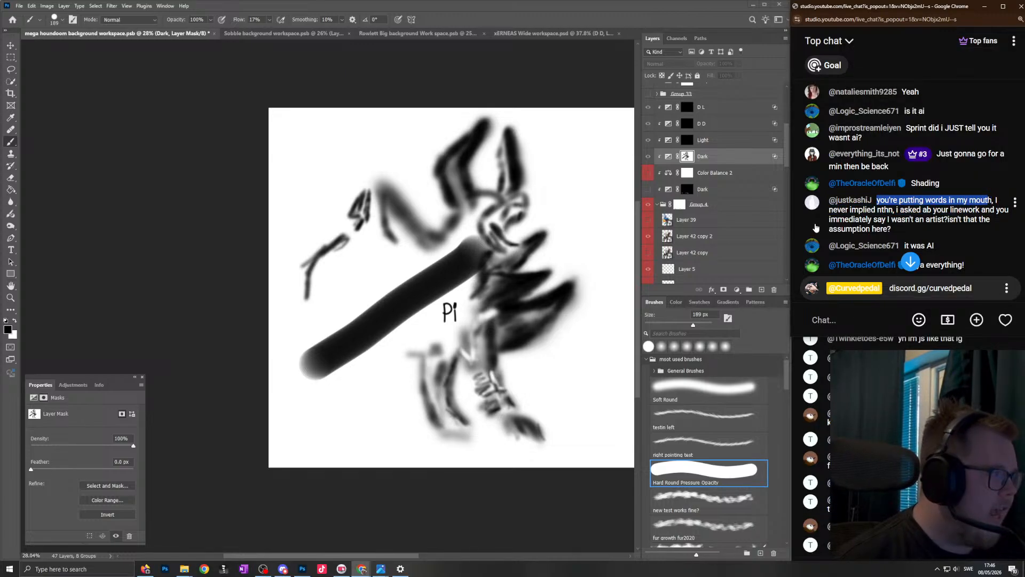
left_click(860, 221)
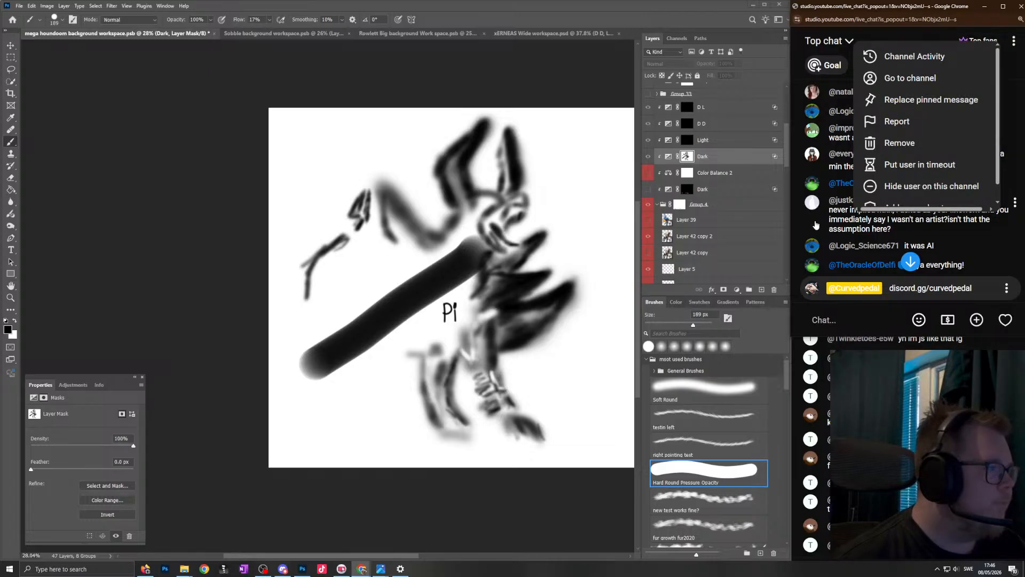
left_click(828, 323)
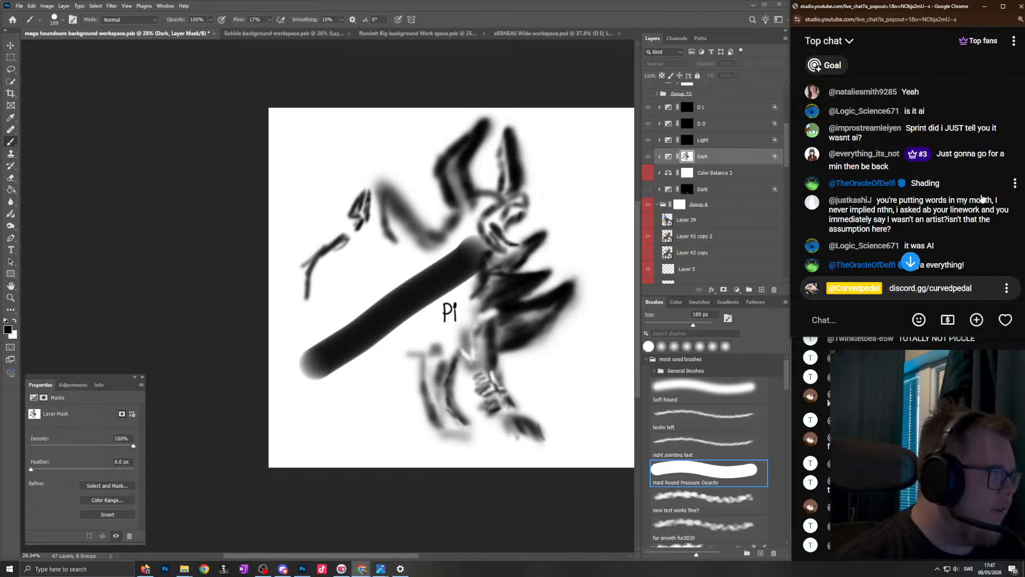
- Highlight the viewer's statements about implying nothing, asking about linework and not being an artist while reading the comment
left_click_drag(829, 214, 992, 206)
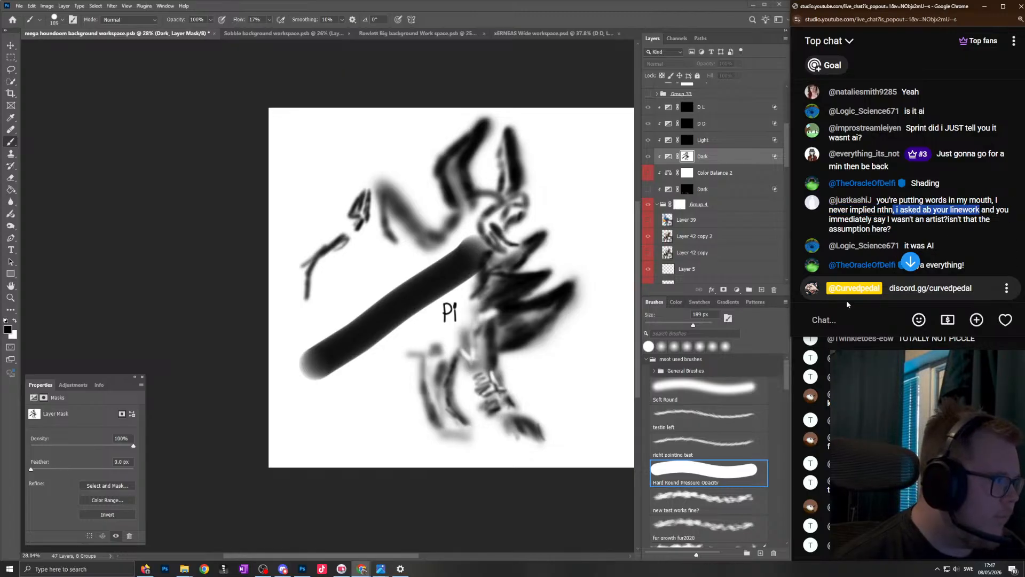
left_click(928, 213)
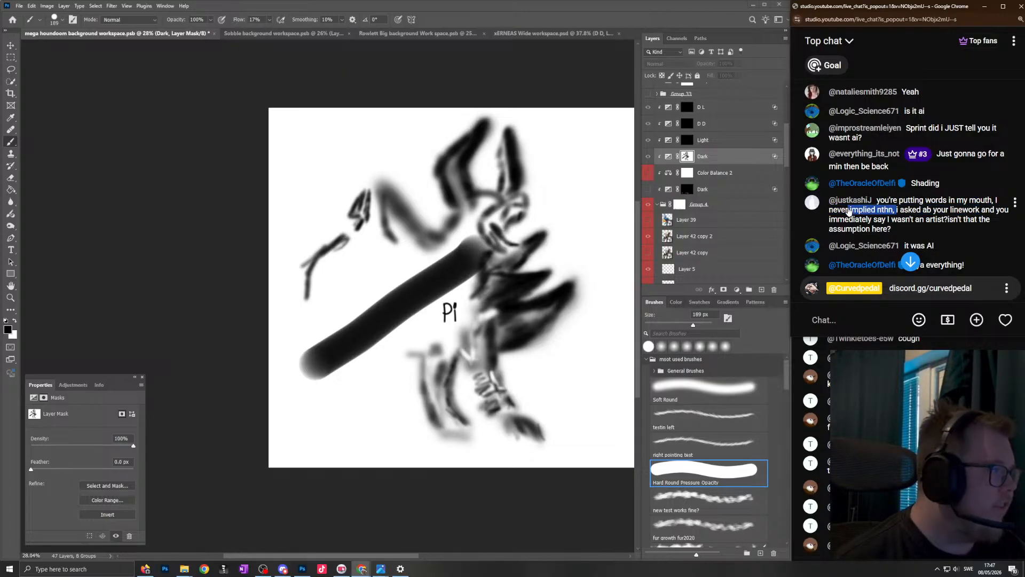
left_click_drag(896, 214, 943, 226)
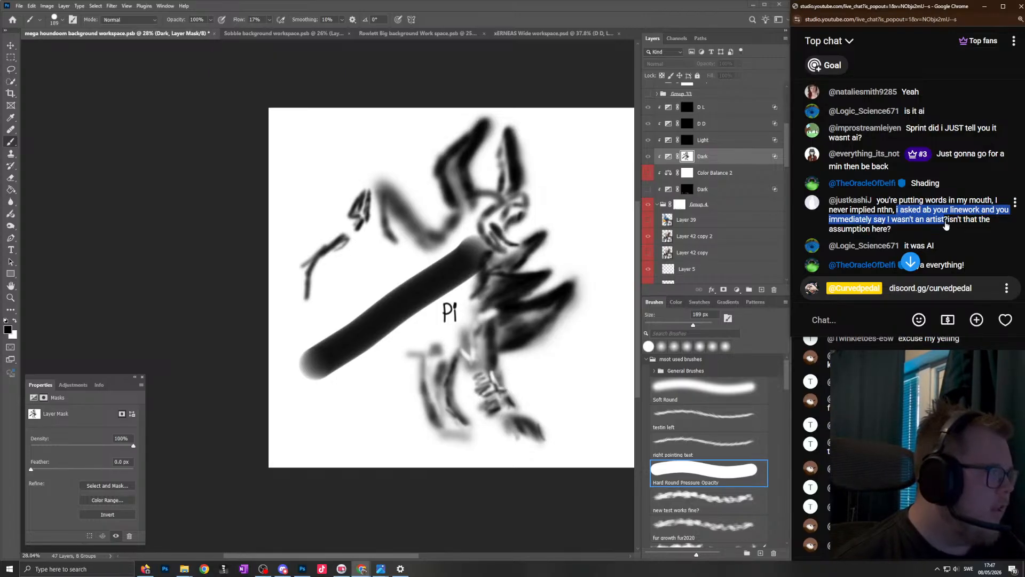
left_click(892, 235)
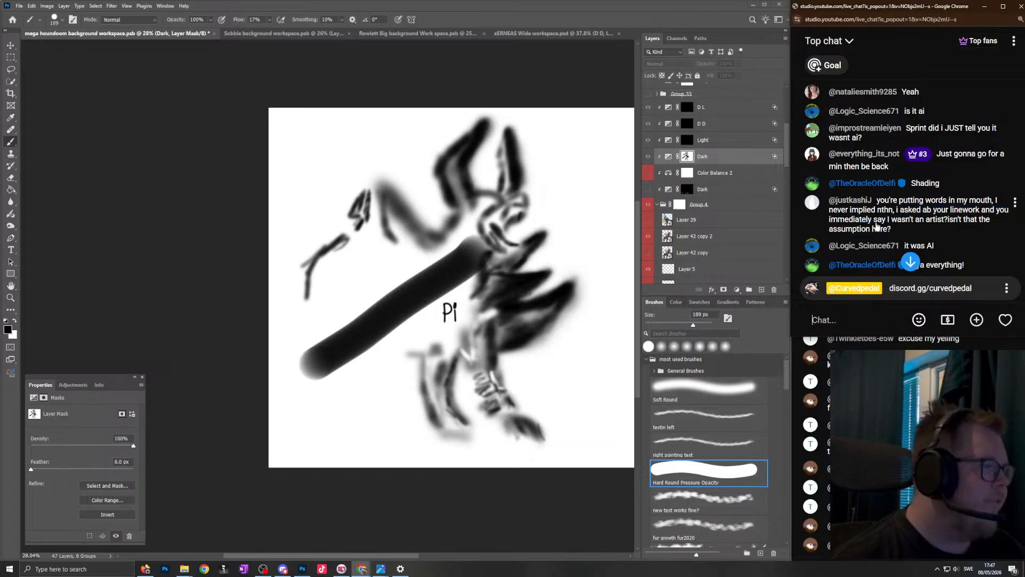
left_click_drag(872, 219, 899, 213)
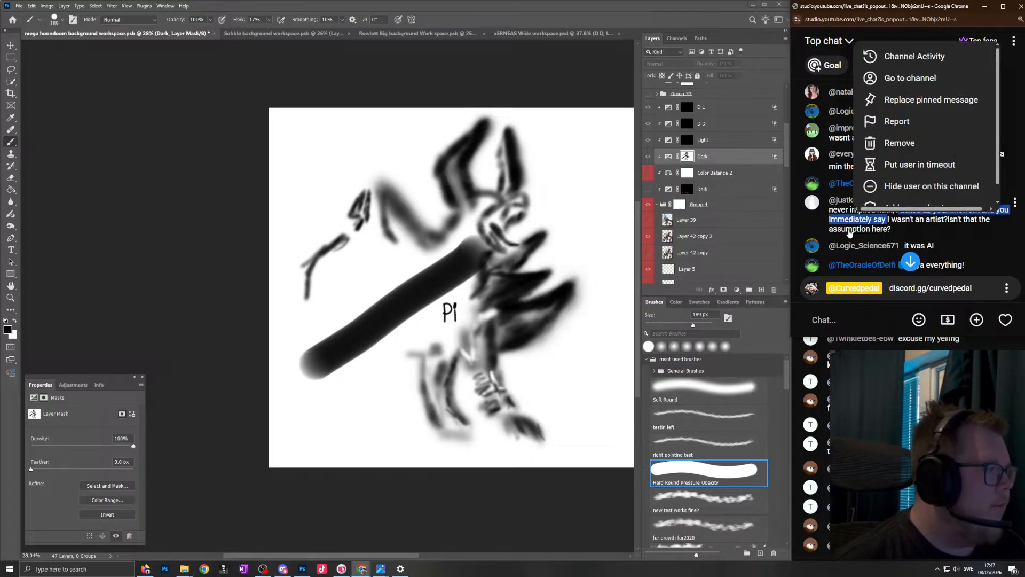
left_click(844, 301)
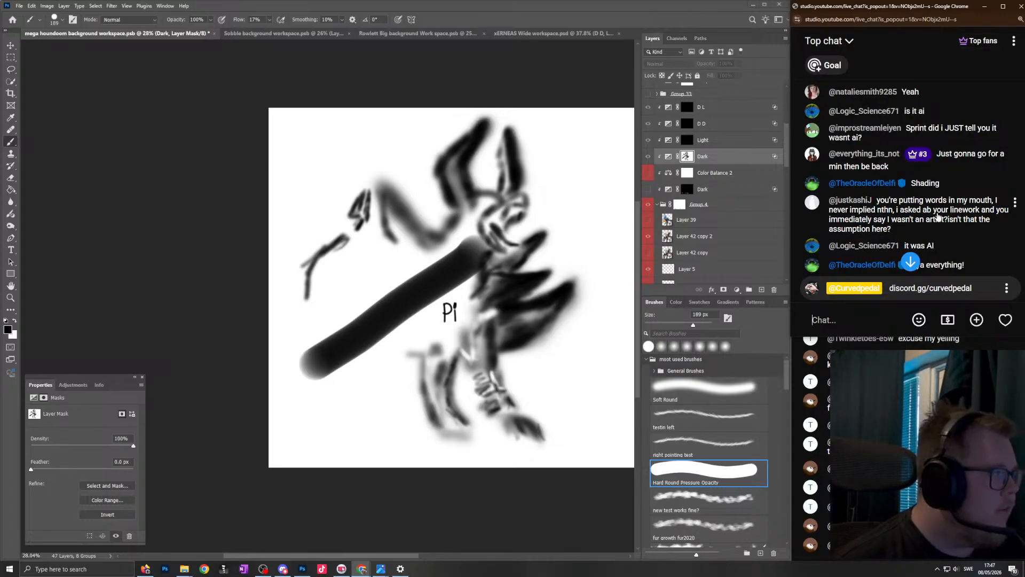
left_click_drag(945, 221, 997, 201)
- Switch back to Photoshop, restore the full artwork view, and undo the diagonal stroke and "Pi" lettering on the Dark mask
left_click(508, 172)
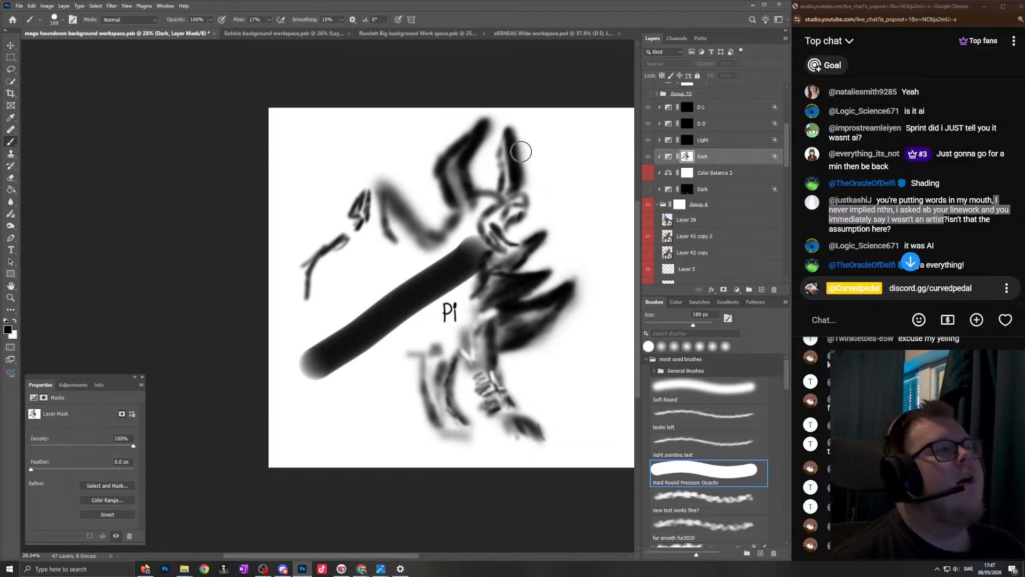
left_click(690, 158, "alt")
scroll(502, 264, "right", 1)
scroll(406, 304, "up", 2)
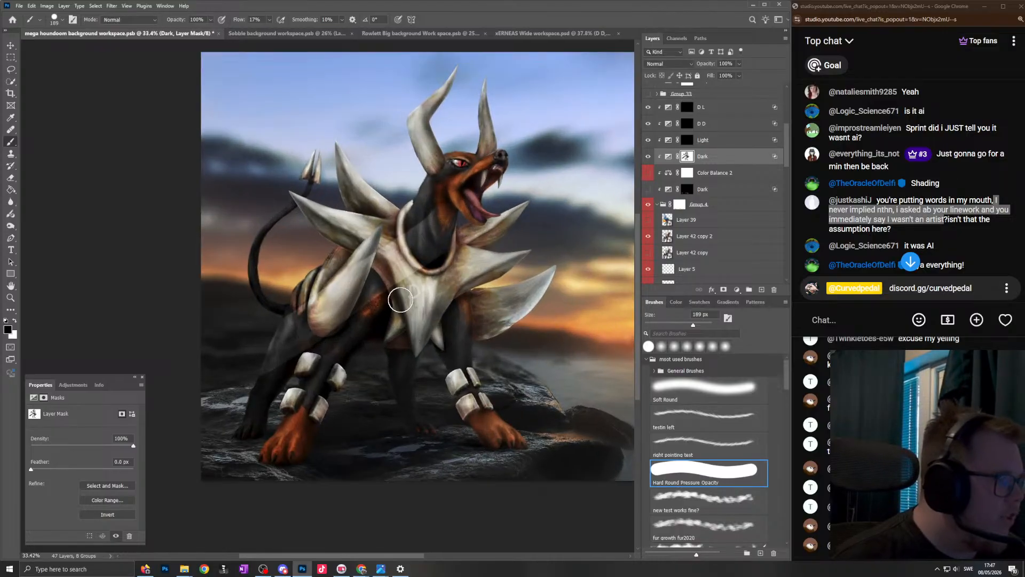
key("ctrl+z")
key("ctrl+z")
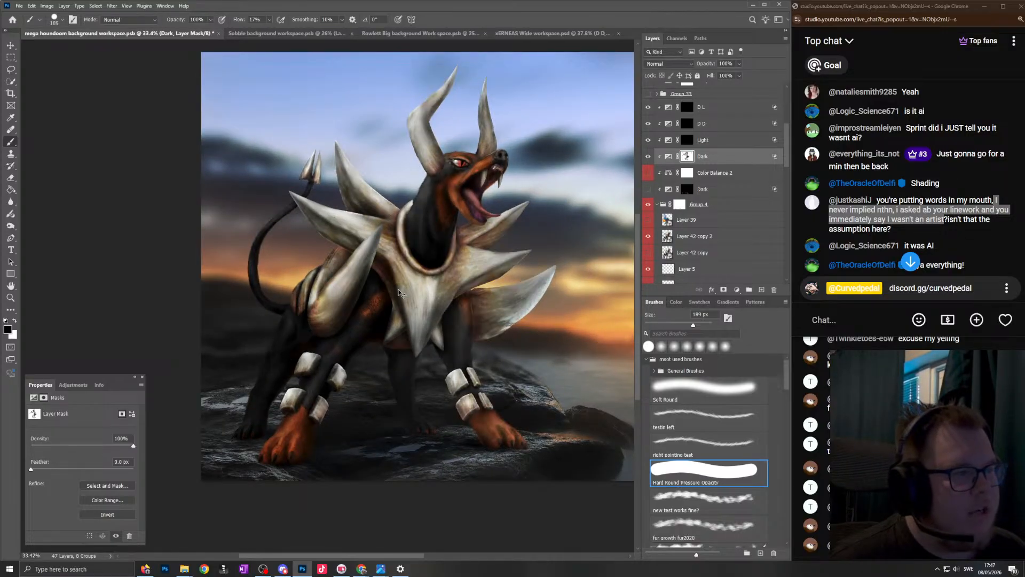
- Examine the shading on the figure's head, open mouth, collar and chest spikes against the sunset background
scroll(483, 227, "up", 5)
scroll(481, 235, "down", 5)
left_click_drag(456, 244, 492, 231)
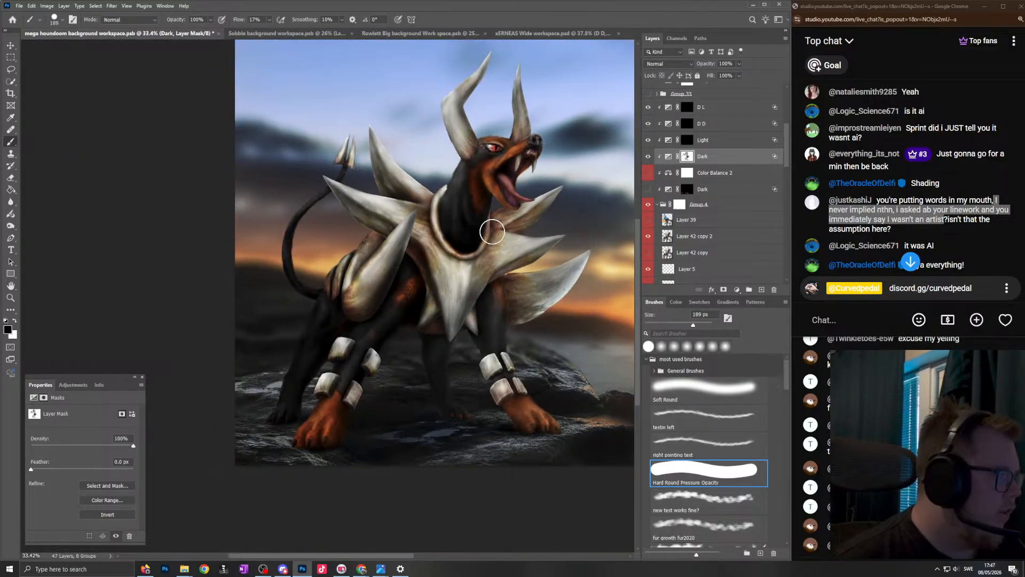
scroll(492, 232, "up", 5)
scroll(889, 243, "down", 1)
scroll(486, 225, "down", 3)
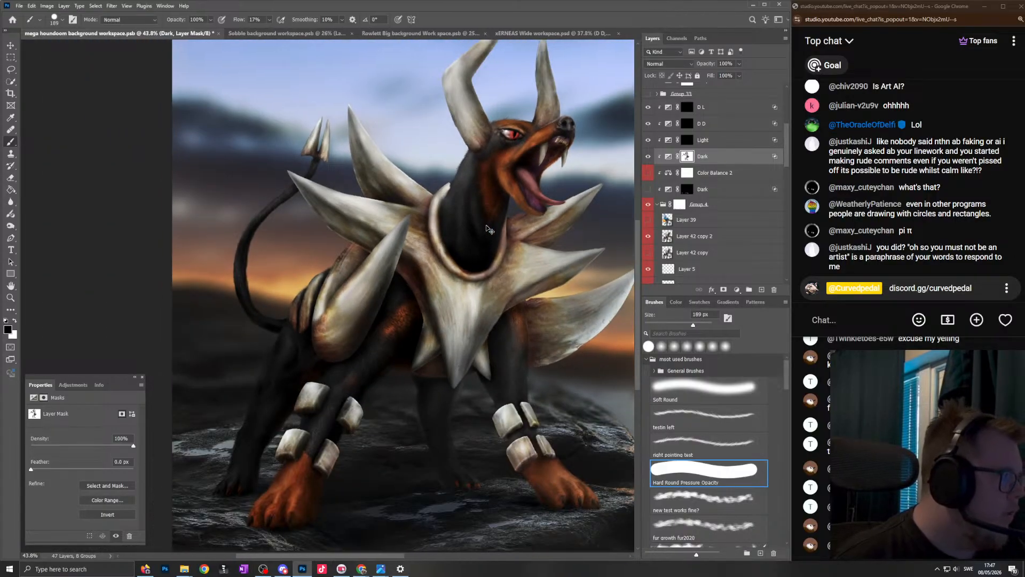
scroll(493, 222, "up", 5)
scroll(499, 218, "down", 3)
scroll(536, 194, "up", 3)
scroll(531, 207, "down", 3)
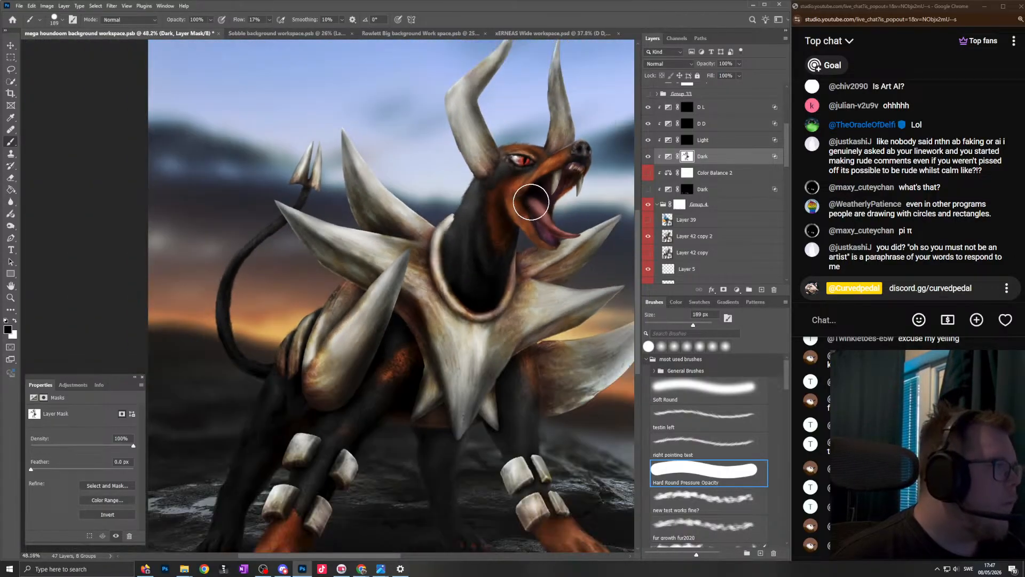
scroll(538, 179, "up", 2)
scroll(533, 186, "down", 2)
scroll(520, 226, "up", 2)
scroll(514, 225, "down", 2)
scroll(510, 229, "down", 2)
scroll(505, 230, "up", 3)
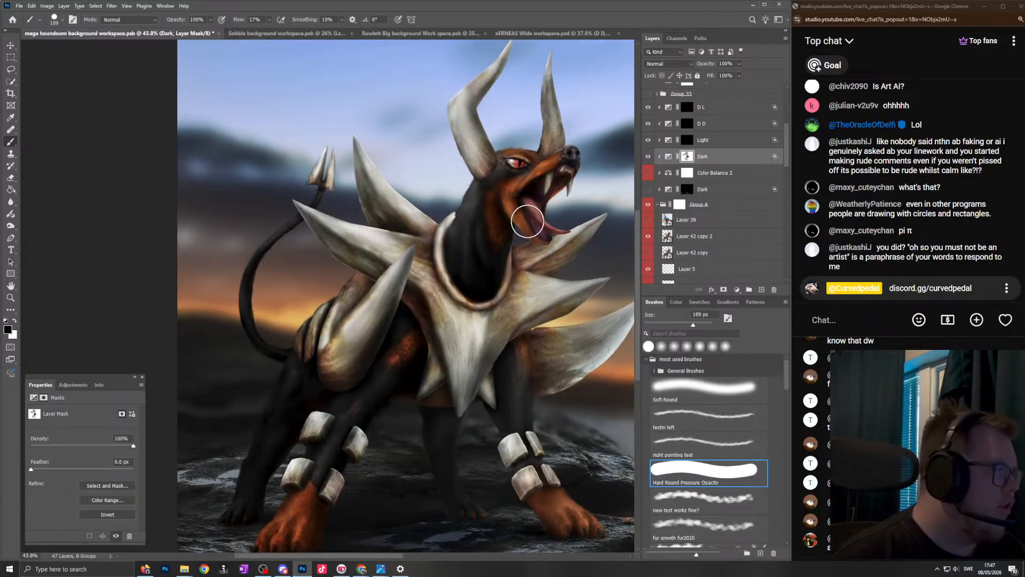
- Choose the Soft Round brush at 189 px for the Dark mask and check the jaw and mouth shading
scroll(504, 231, "up", 3)
left_click(709, 395)
scroll(528, 218, "down", 3)
scroll(475, 235, "up", 2)
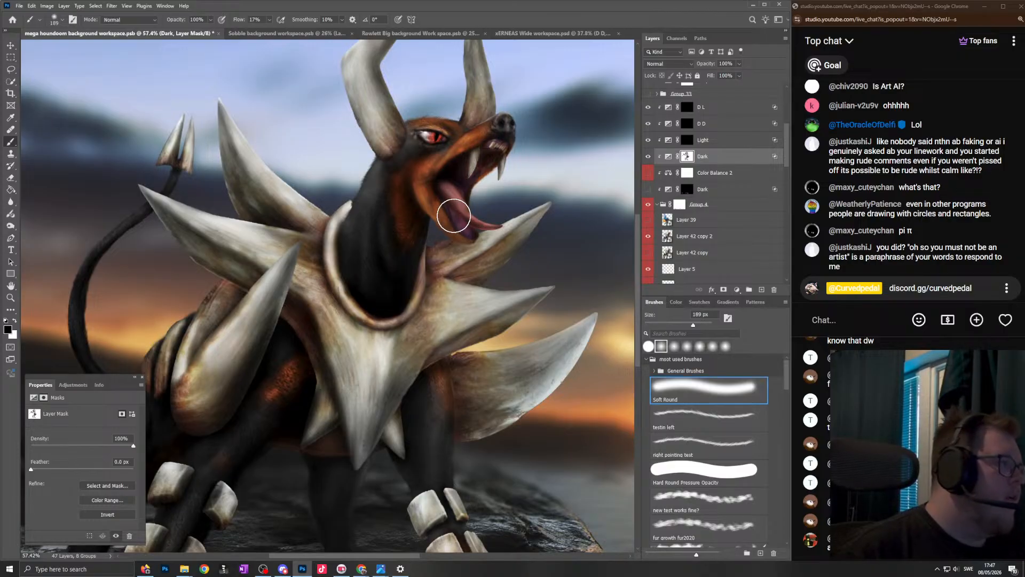
scroll(454, 216, "up", 1)
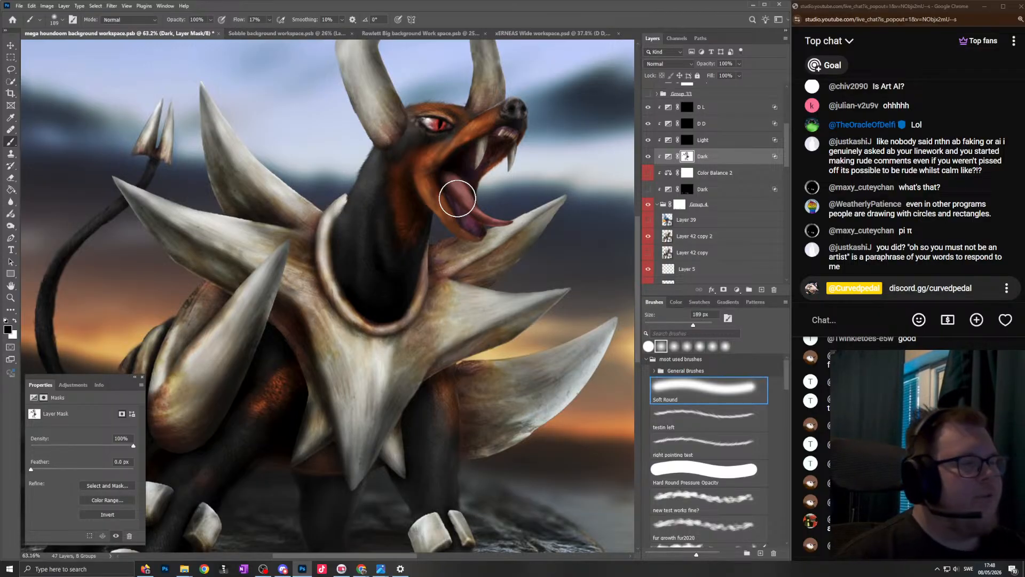
scroll(454, 240, "down", 3)
scroll(442, 252, "down", 3)
scroll(445, 250, "up", 3)
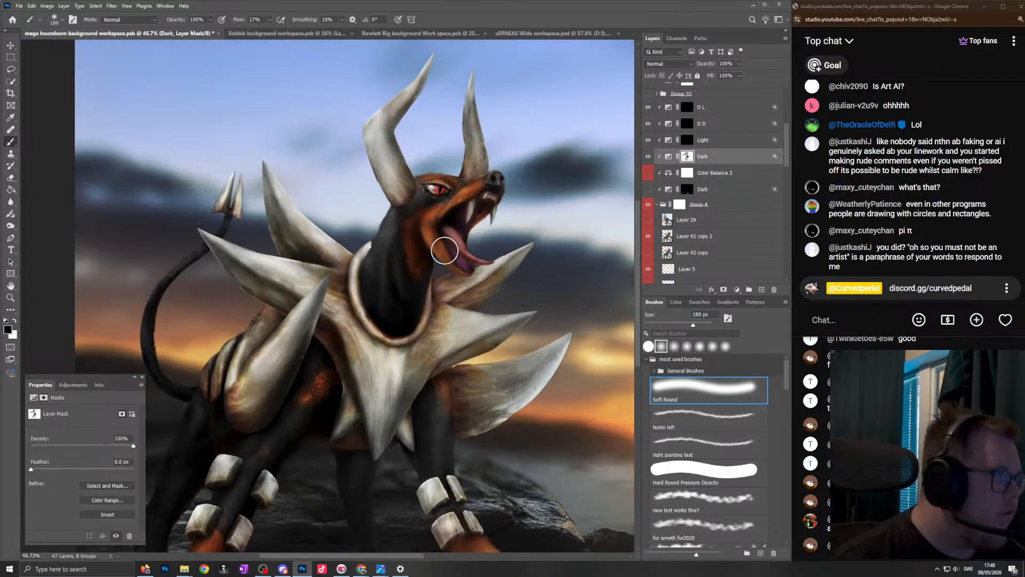
- Switch to Discord, close the enlarged Charizard image, and inspect the Alakazam work-in-progress image from the progress channel up close
scroll(457, 267, "down", 3)
scroll(453, 262, "up", 2)
scroll(443, 272, "down", 2)
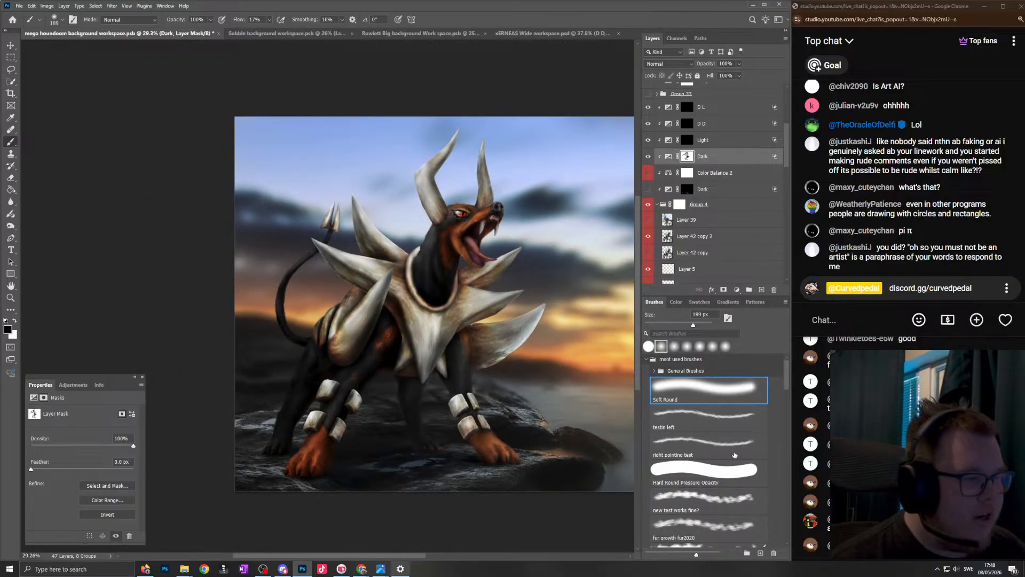
left_click(283, 569)
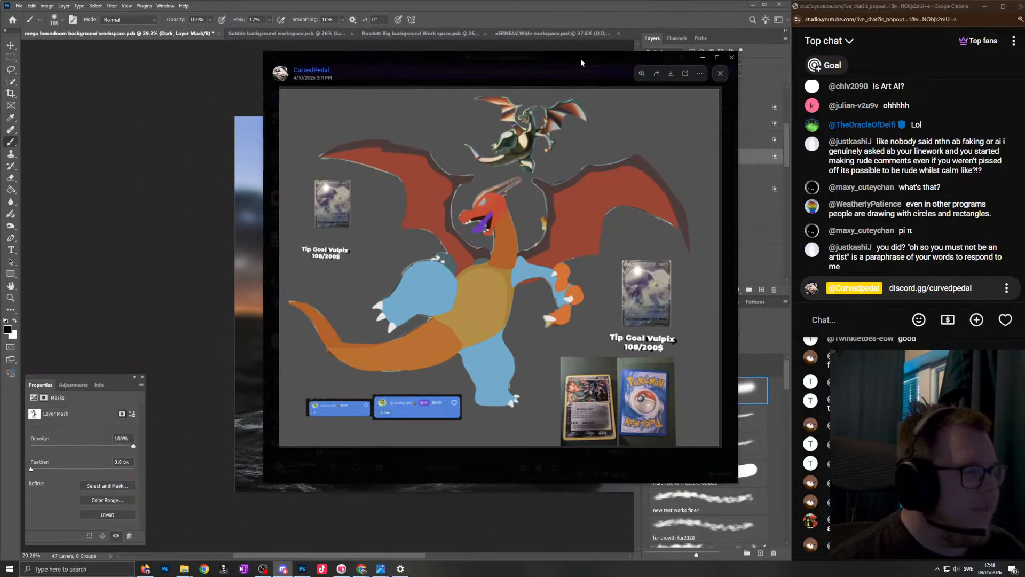
key("Escape")
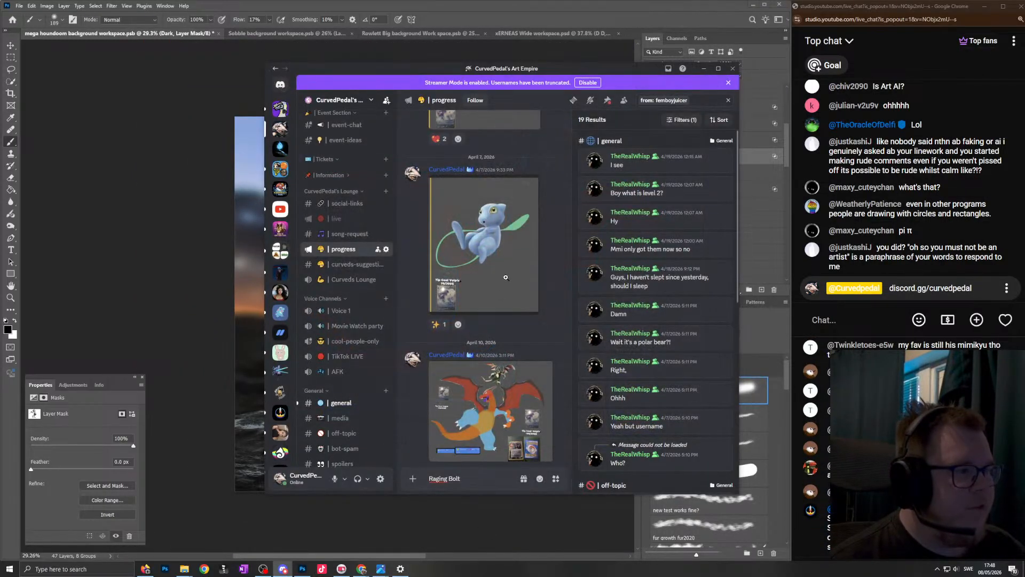
scroll(499, 298, "down", 5)
left_click(509, 411)
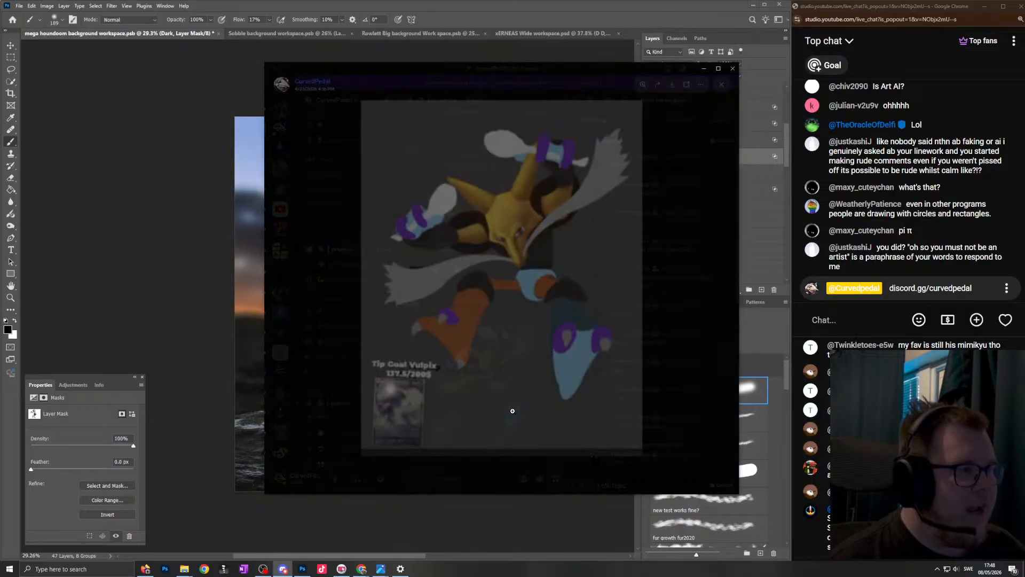
left_click(519, 258)
left_click(520, 258)
left_click(519, 258)
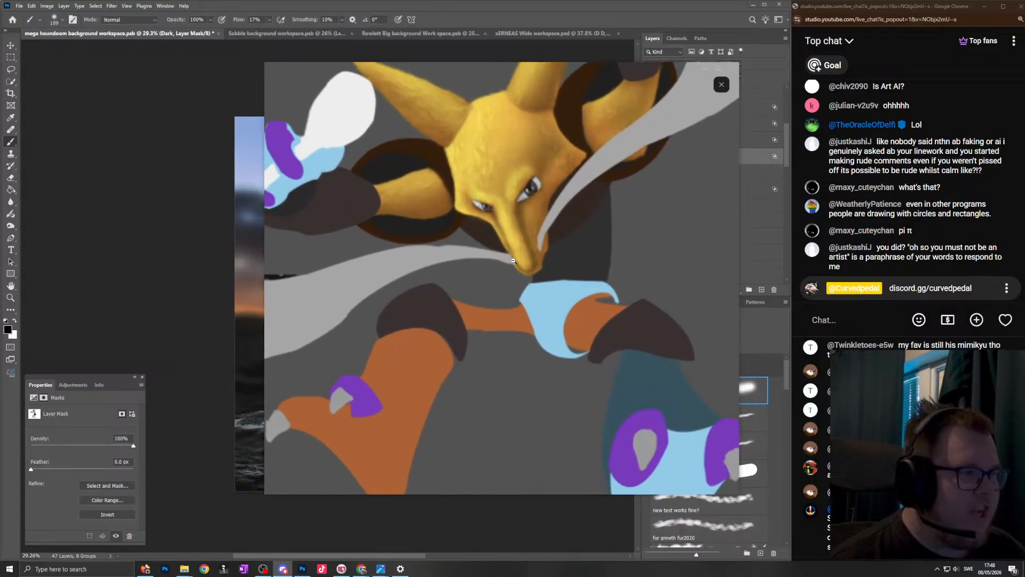
left_click(519, 257)
left_click_drag(543, 75, 1024, 161)
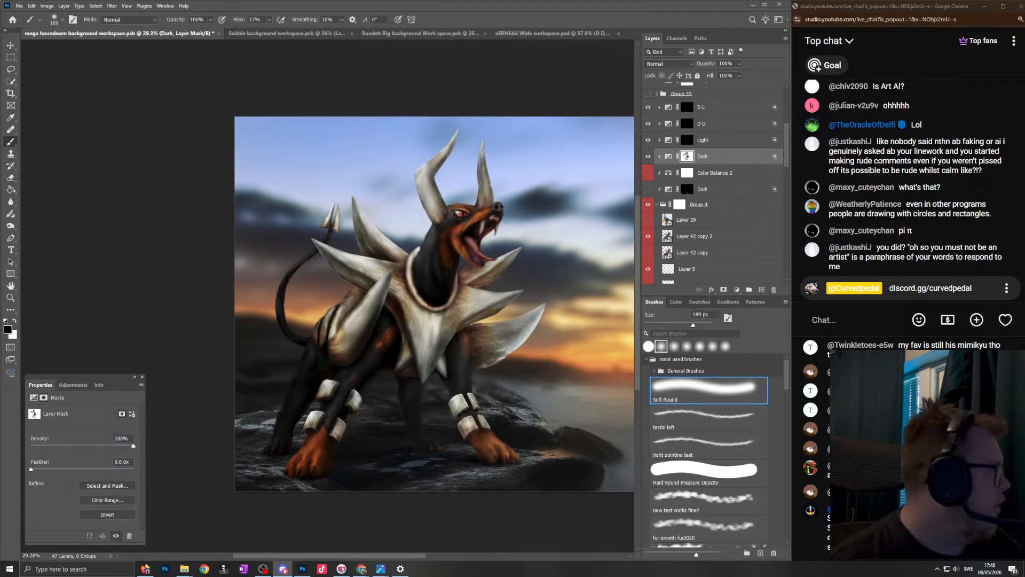
- Switch to Chrome, look at the crowned cat in the Instagram reel, and return to the Photoshop artwork
mouse_move(369, 572)
left_click(376, 526)
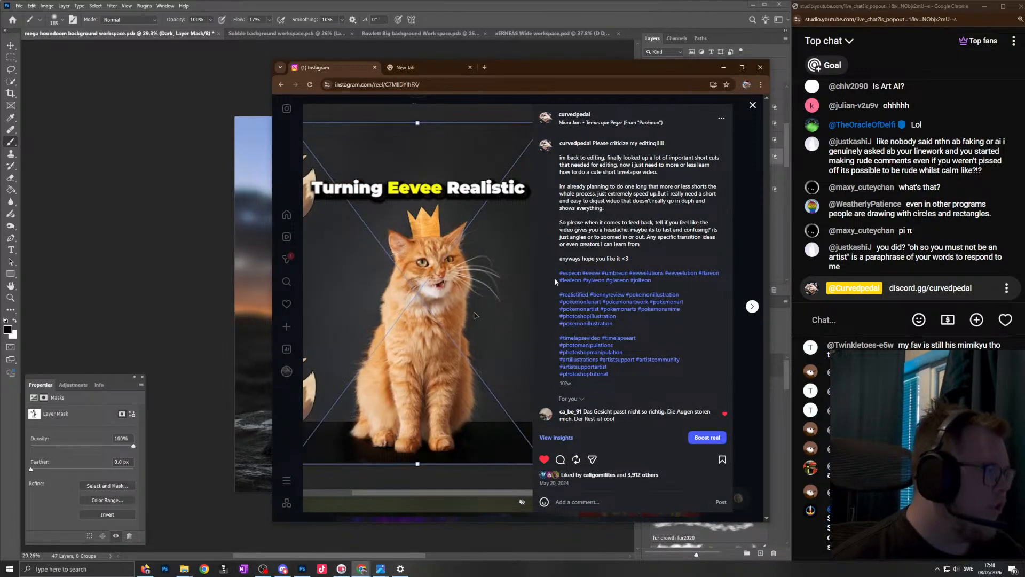
left_click(751, 209)
left_click_drag(582, 67, 519, 83)
left_click(524, 57)
scroll(449, 294, "up", 5)
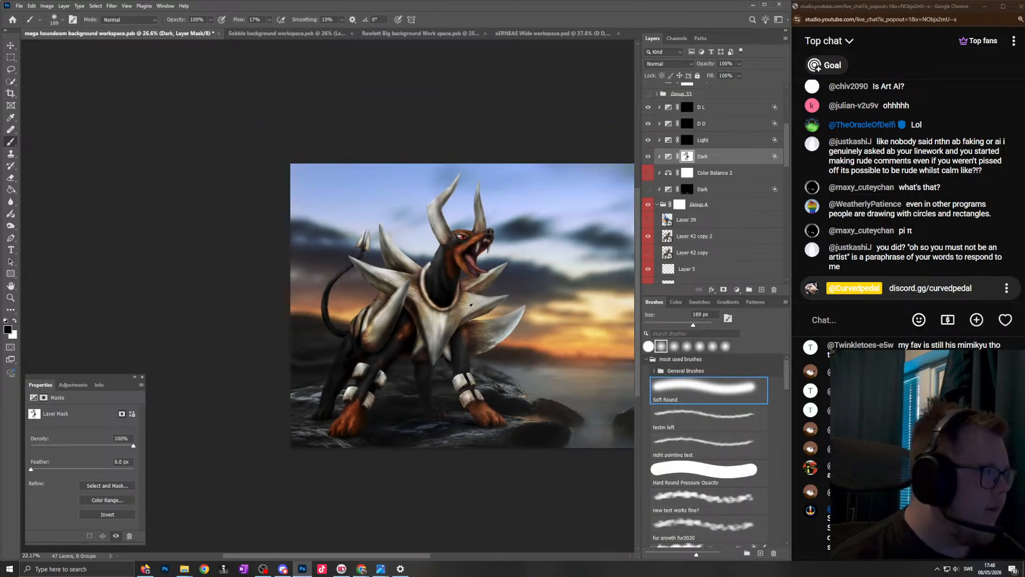
- Examine the whole figure's shading against the sunset background and compare it with the Dark adjustment hidden and shown
scroll(448, 294, "down", 3)
scroll(449, 295, "up", 2)
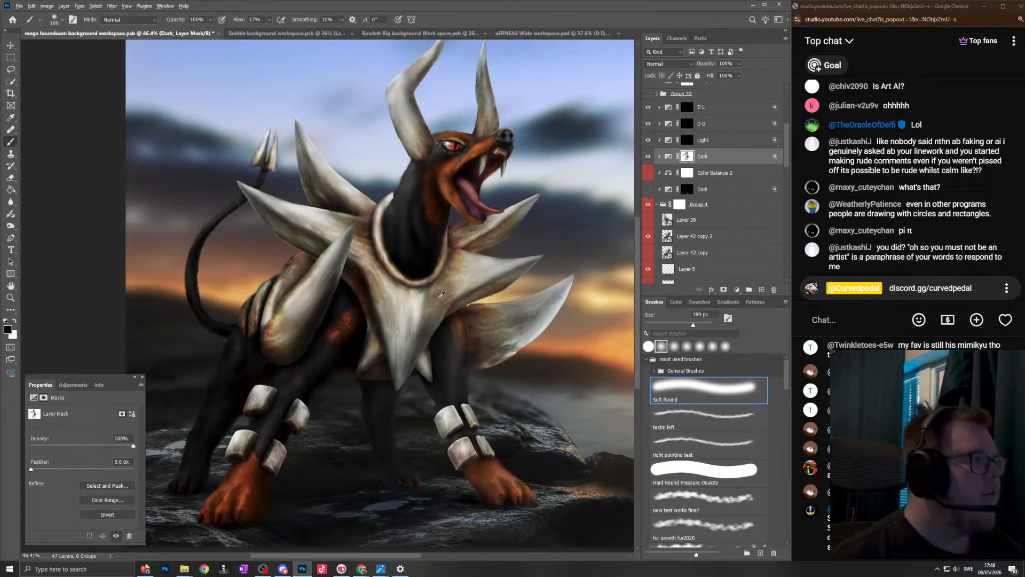
scroll(451, 296, "down", 1)
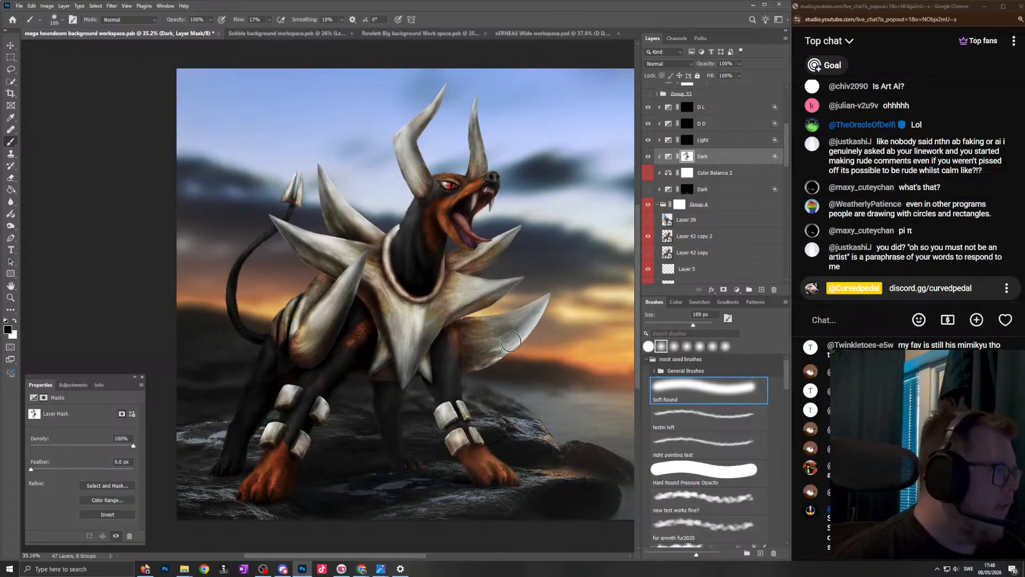
scroll(506, 349, "down", 1)
scroll(470, 310, "up", 2)
scroll(437, 319, "down", 2)
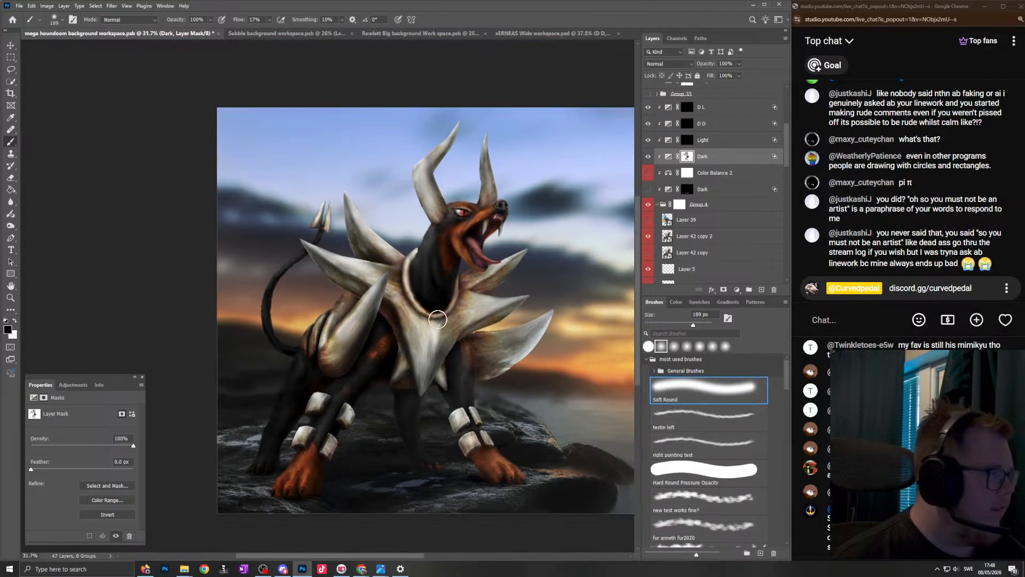
scroll(437, 319, "up", 1)
scroll(438, 331, "down", 1)
scroll(439, 347, "up", 2)
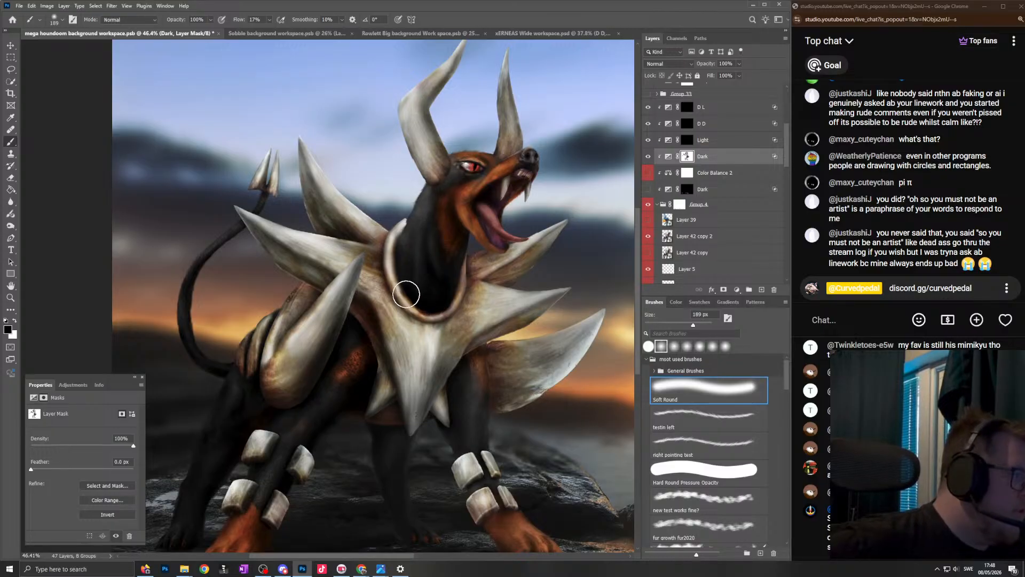
scroll(441, 278, "down", 1)
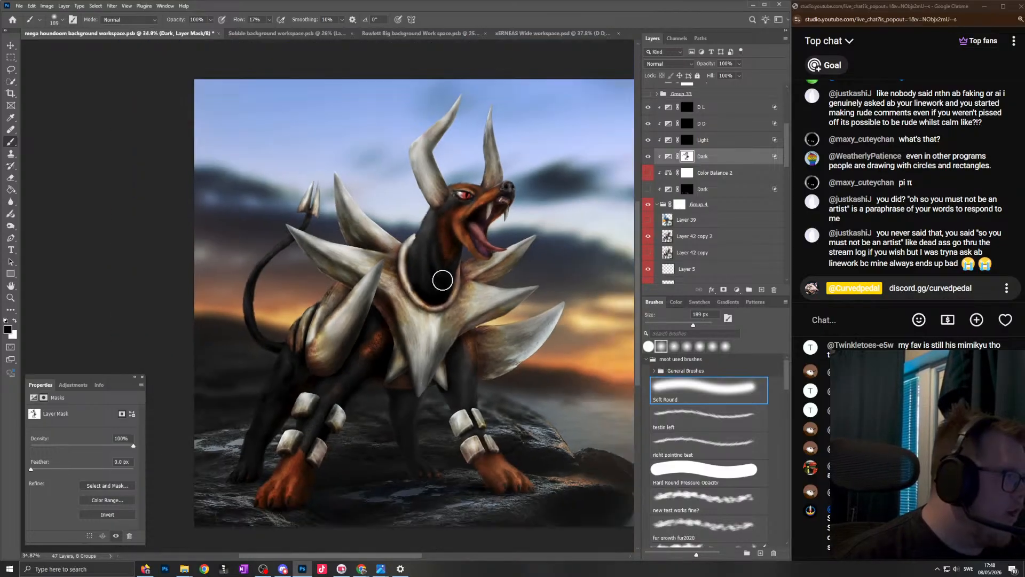
scroll(454, 283, "up", 1)
scroll(454, 282, "down", 1)
scroll(456, 283, "up", 2)
scroll(456, 283, "down", 1)
scroll(458, 285, "up", 1)
scroll(460, 291, "down", 1)
scroll(464, 296, "up", 1)
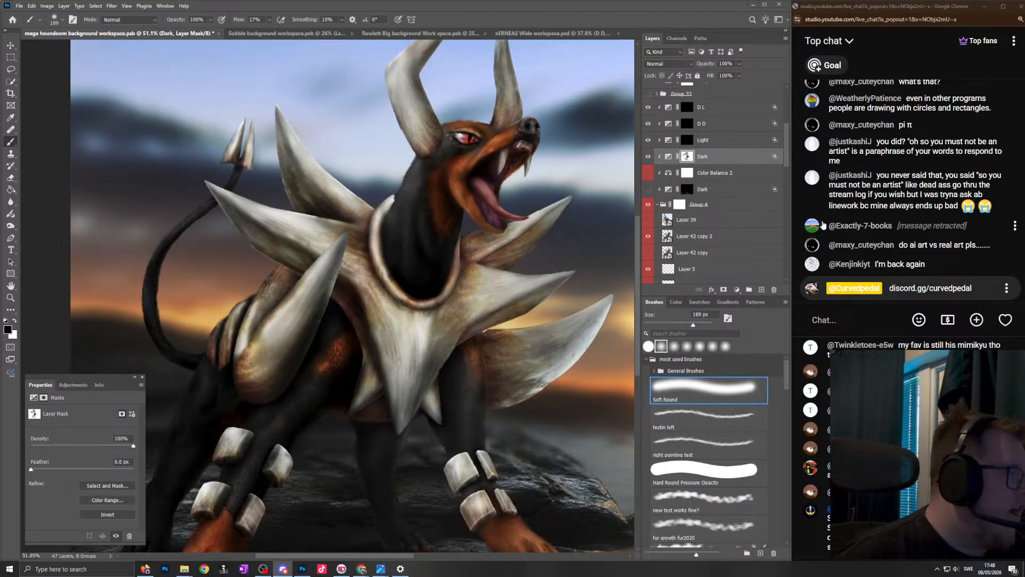
scroll(466, 300, "down", 3)
scroll(475, 274, "up", 2)
scroll(473, 262, "down", 2)
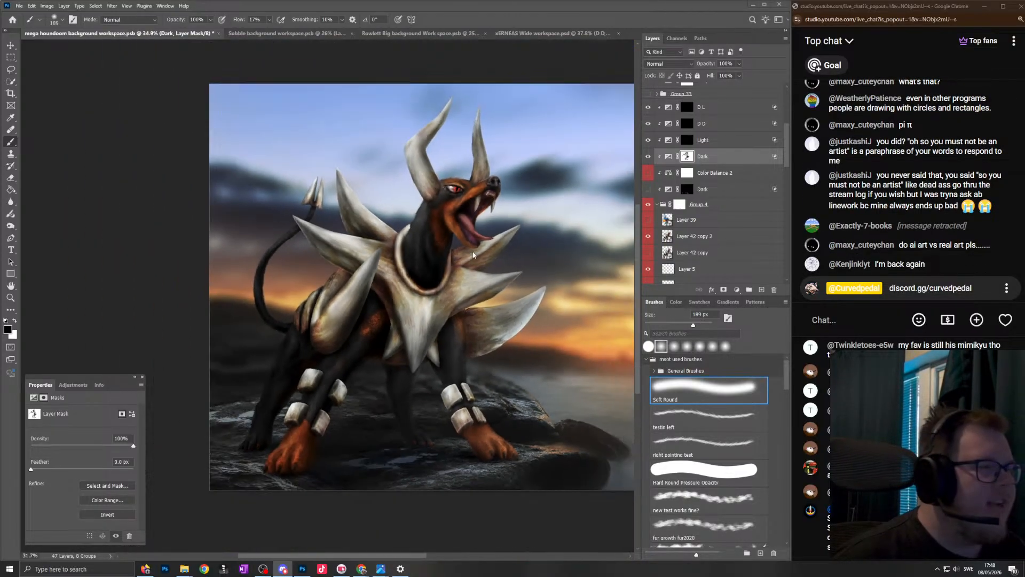
left_click(648, 156)
left_click(647, 156)
- Reduce the Soft Round brush to 156 px and paint black on the Dark mask to lighten the fur on the neck
scroll(411, 222, "up", 5)
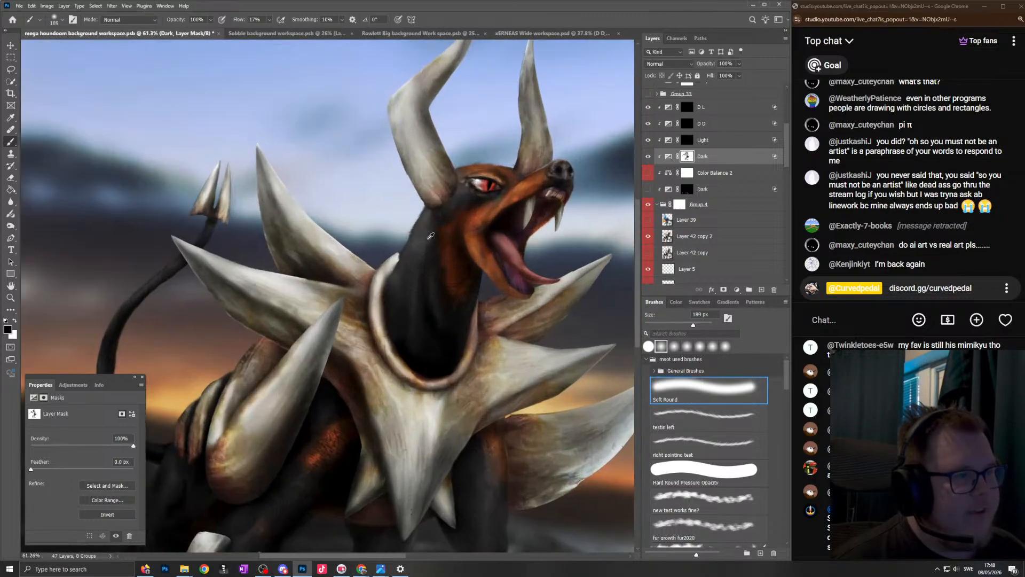
scroll(428, 276, "up", 2)
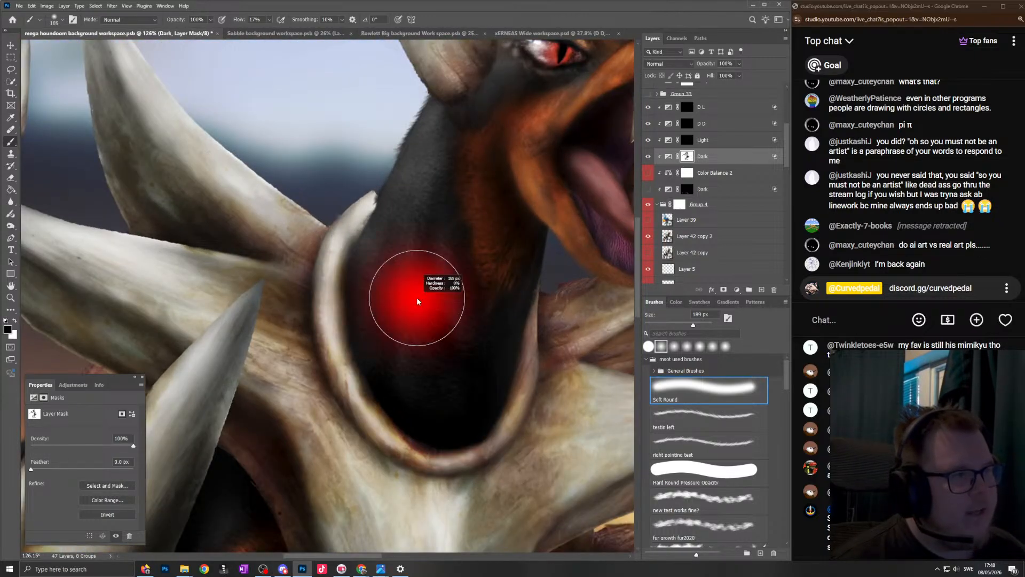
key("bracketleft")
key("bracketleft")
left_click_drag(446, 119, 396, 368)
scroll(552, 206, "down", 5)
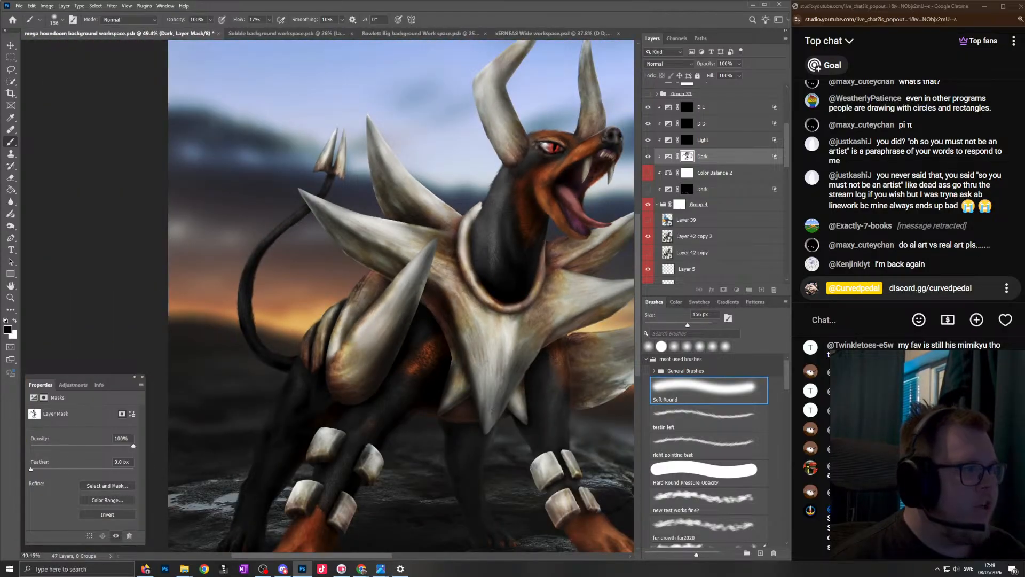
left_click(689, 155, "alt")
scroll(421, 258, "down", 3)
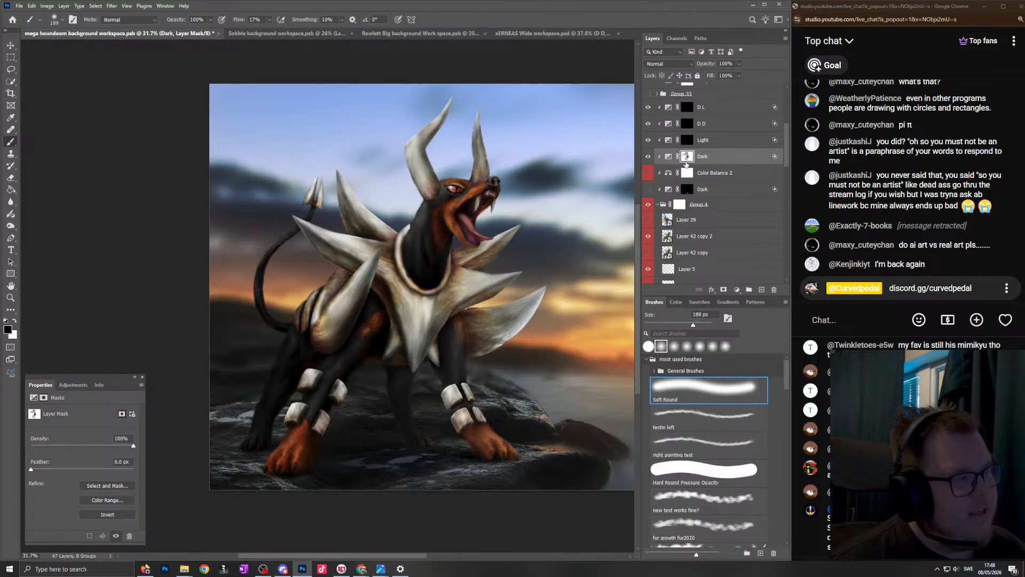
scroll(422, 235, "up", 4)
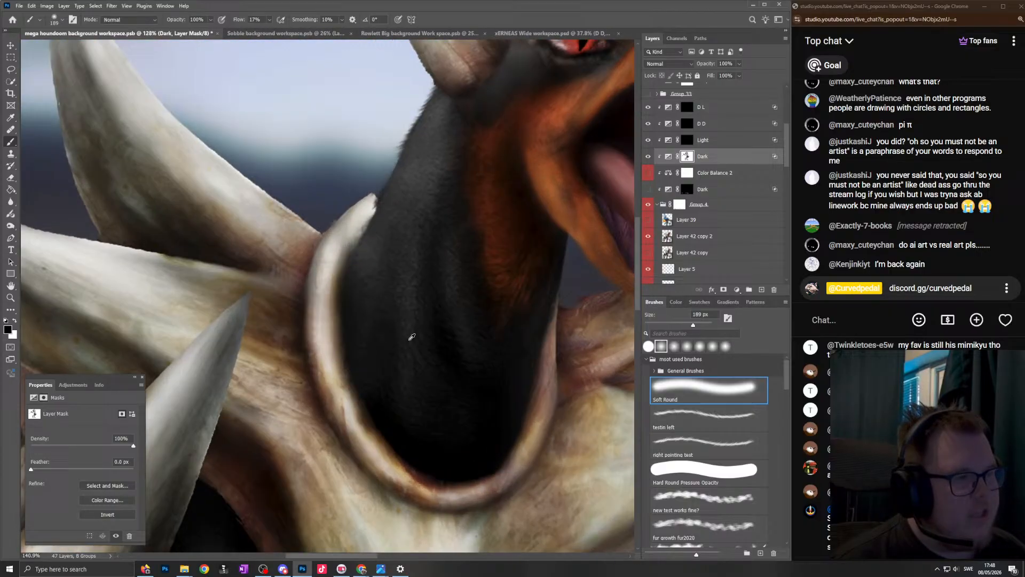
scroll(418, 254, "down", 1)
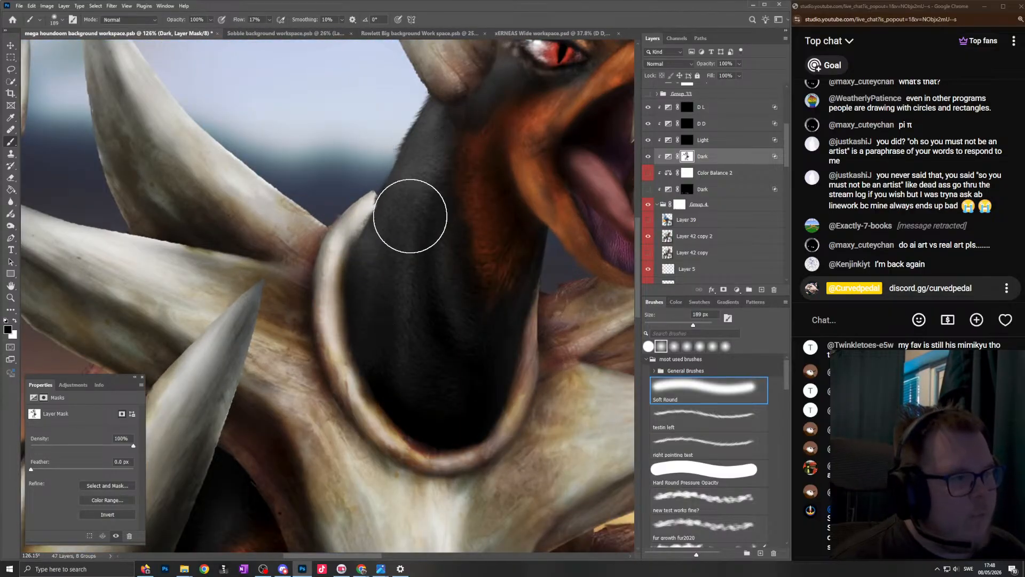
mouse_move(414, 190)
left_mouse_down()
mouse_move(387, 263)
mouse_move(378, 353)
left_mouse_up()
right_click(428, 256, "alt")
left_click_drag(446, 119, 406, 367)
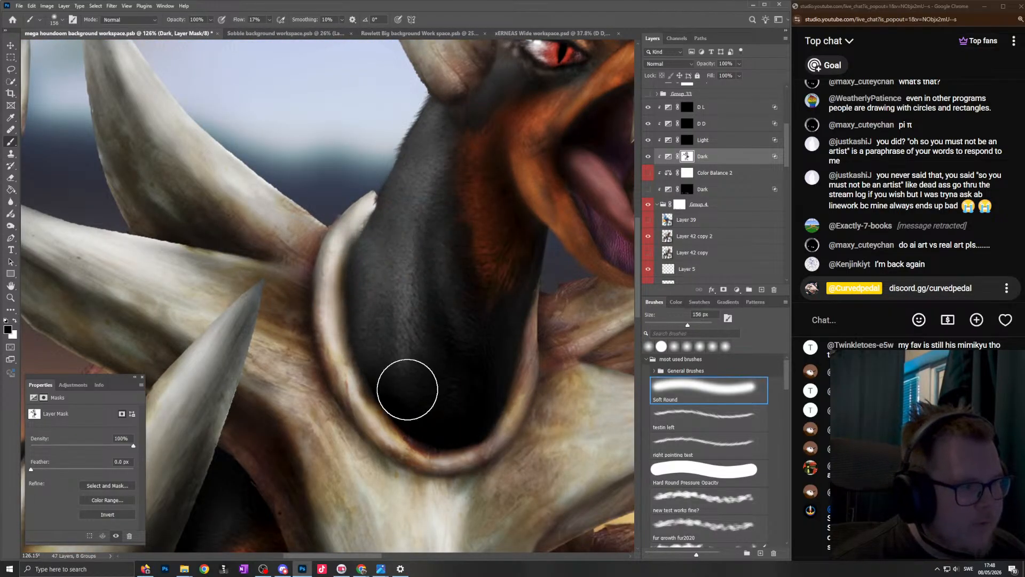
- Display the painted Dark mask on its own, delete it, and add a black mask to the Dark adjustment
scroll(552, 206, "down", 4)
scroll(553, 207, "down", 4)
left_click(687, 156, "alt")
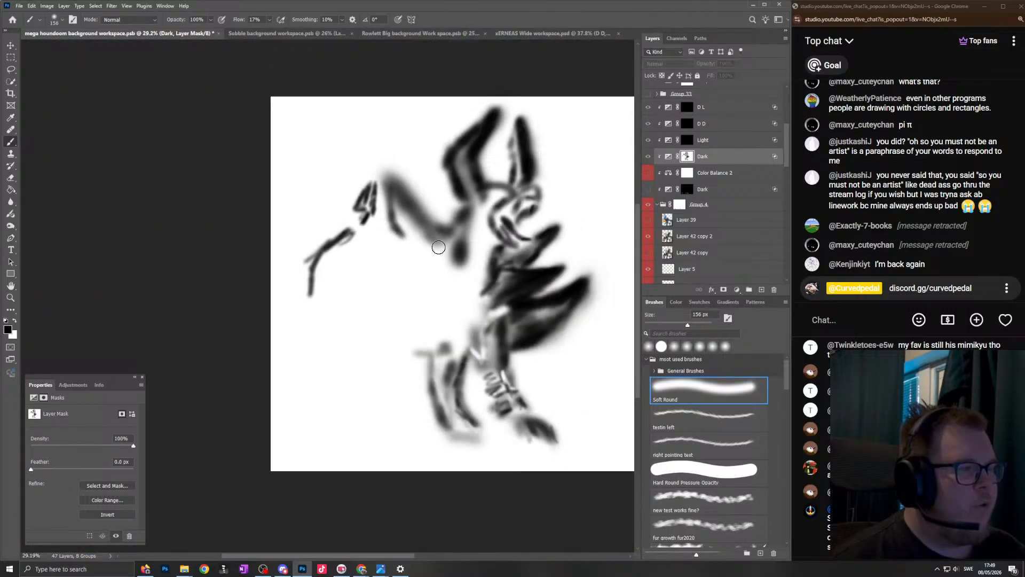
right_click(688, 167)
left_click(710, 174)
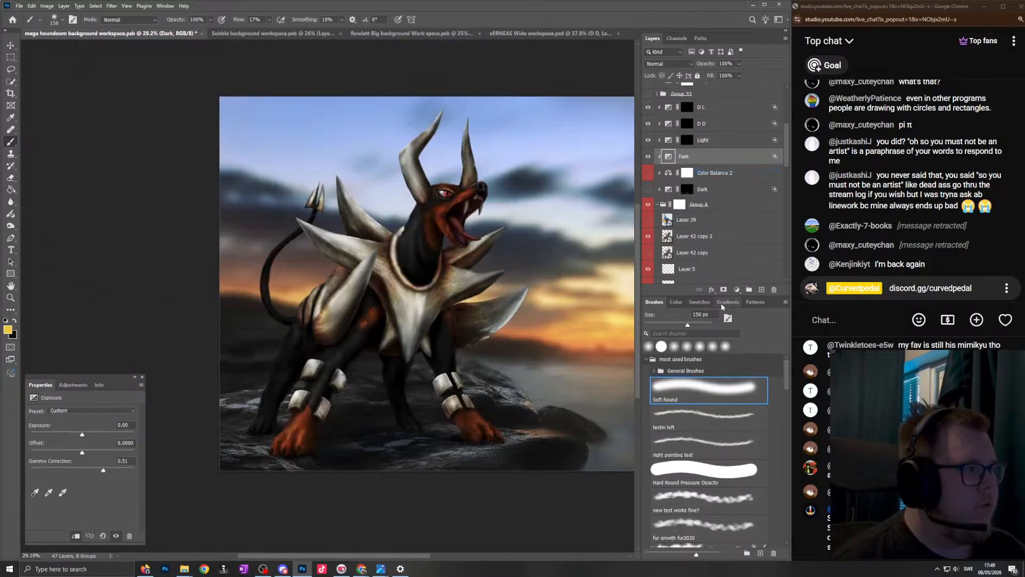
left_click(724, 290, "alt")
- Demonstrate the black Dark mask by painting white over the neck with the Soft Round brush at 227 px
scroll(414, 203, "up", 5)
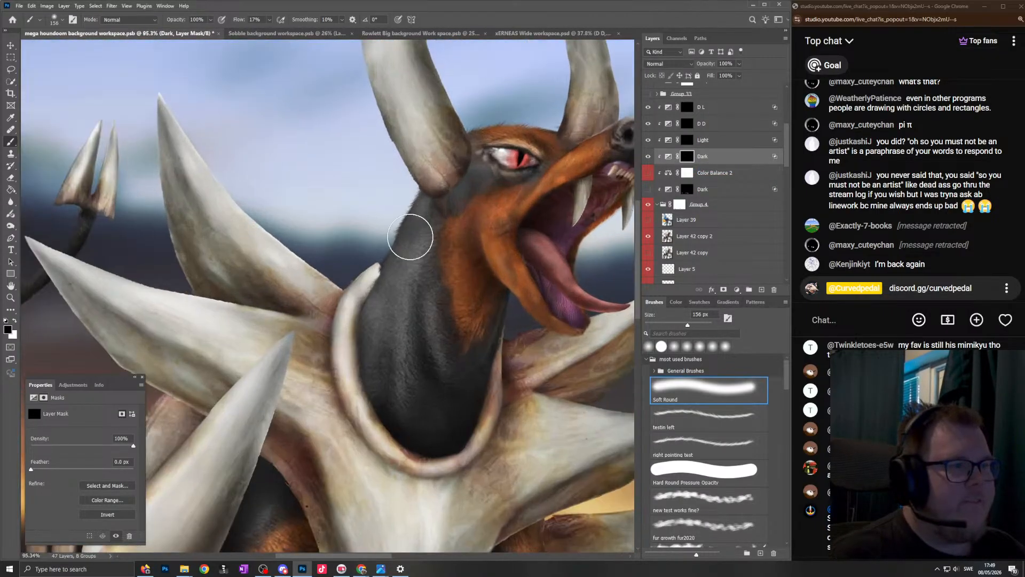
right_click(427, 246, "alt")
mouse_move(406, 297)
left_mouse_down()
mouse_move(444, 393)
mouse_move(430, 415)
left_mouse_up()
scroll(452, 364, "down", 6)
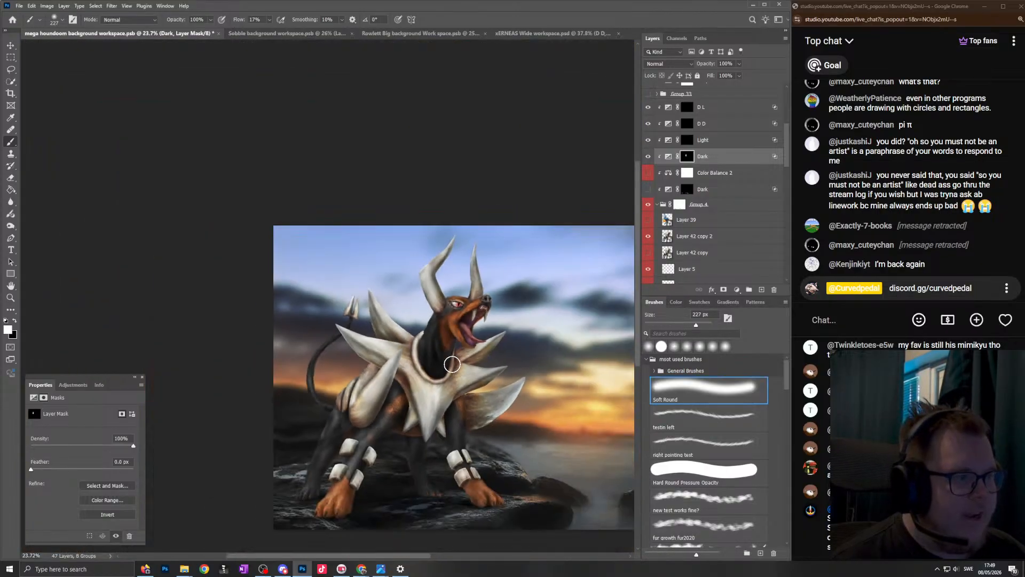
- Undo the white neck stroke, try the Dark mask inverted to white, and undo back to the original painted mask
scroll(453, 364, "up", 5)
key("ctrl+z")
key("ctrl+i")
scroll(425, 321, "down", 2)
key("ctrl+z")
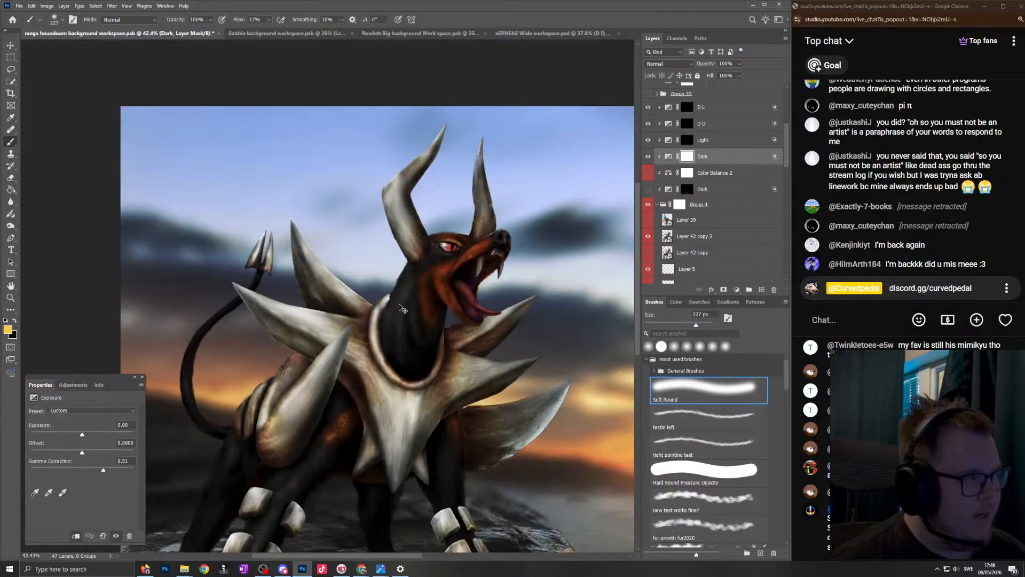
key("ctrl+z")
- Paint black on the Dark mask over the neck and throat using the Soft Round brush at 170 px
scroll(400, 292, "up", 5)
left_click_drag(425, 246, 409, 252)
scroll(462, 360, "down", 1)
scroll(463, 362, "right", 3)
key("x")
scroll(473, 389, "down", 2)
scroll(473, 389, "right", 1)
left_click_drag(454, 417, 442, 415)
left_click_drag(376, 375, 380, 347)
left_click_drag(364, 415, 337, 442)
left_click_drag(382, 369, 400, 371)
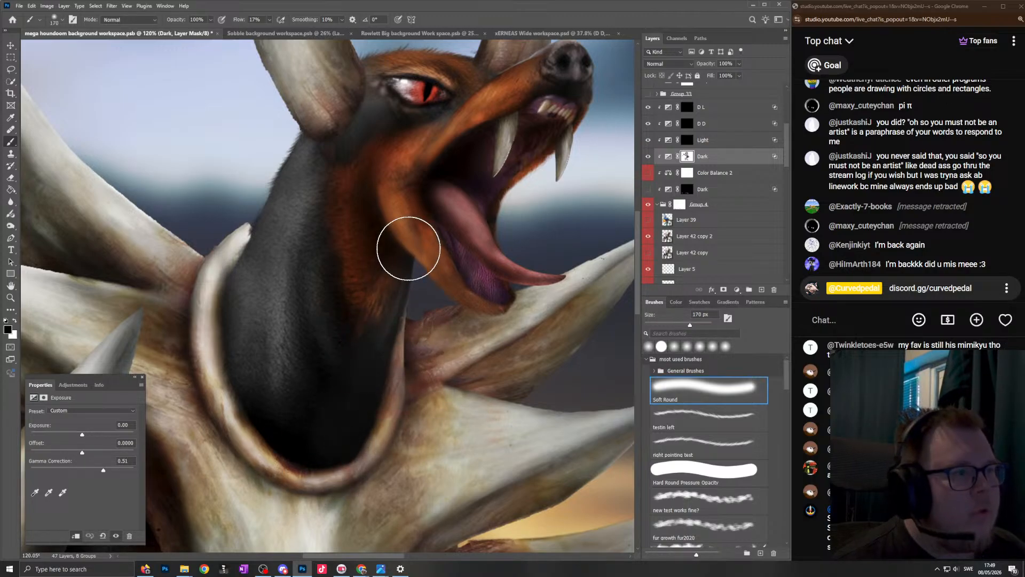
- Set the Soft Round brush to 134 px and paint the Dark mask along the orange cheek and lower jaw
scroll(392, 243, "down", 4)
scroll(392, 240, "up", 8)
left_click_drag(421, 306, 410, 320)
left_click_drag(391, 261, 404, 155)
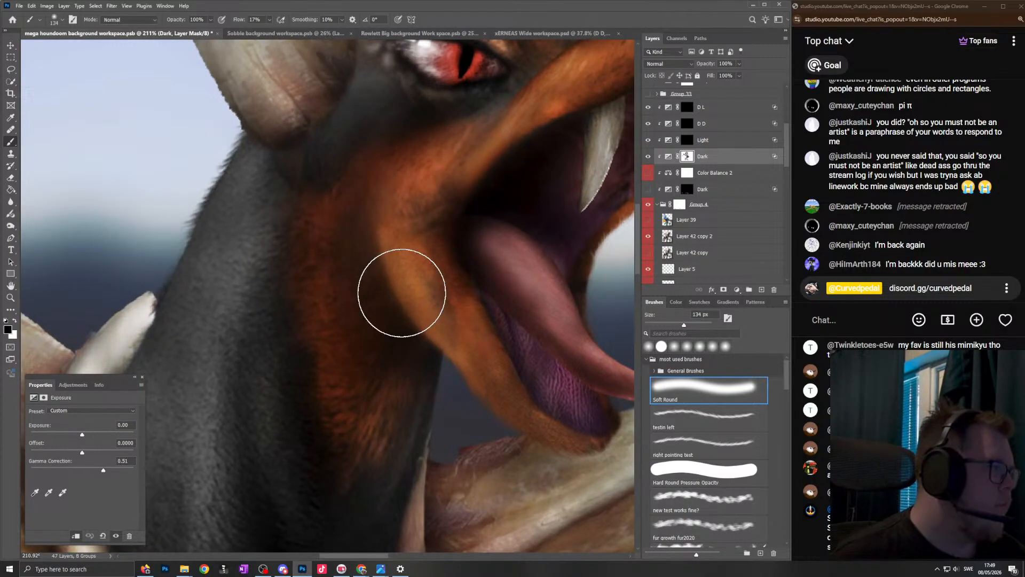
- Check the upper body in the wider artwork view and read back through the viewers' live-chat comments
scroll(401, 293, "down", 10)
scroll(396, 266, "down", 2)
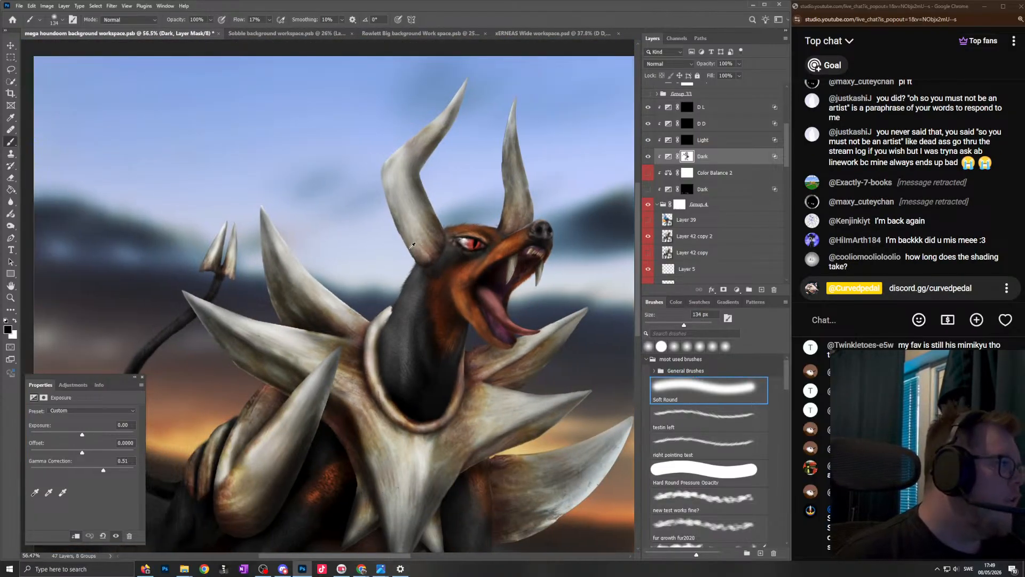
scroll(411, 247, "down", 1)
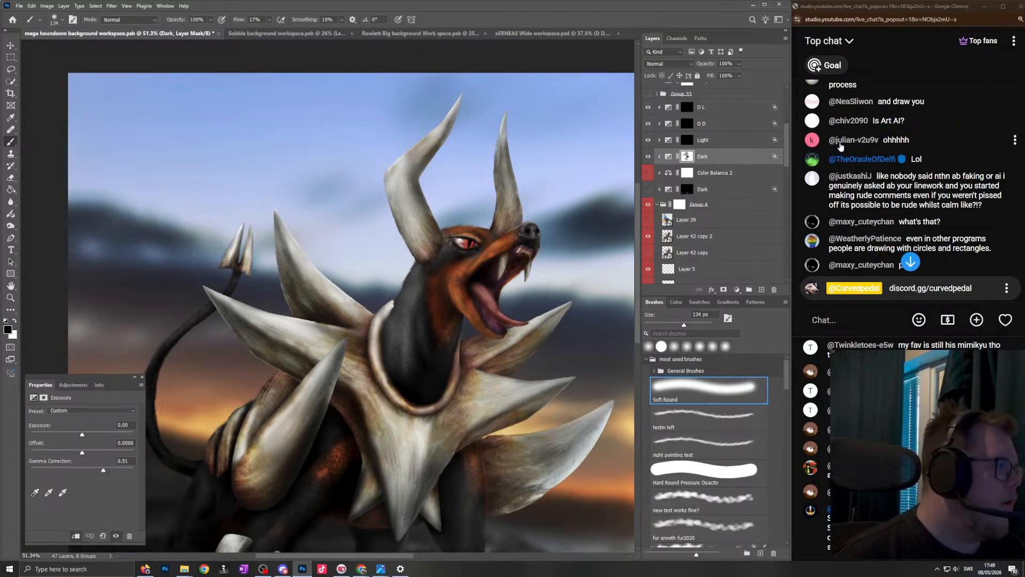
scroll(897, 138, "down", 3)
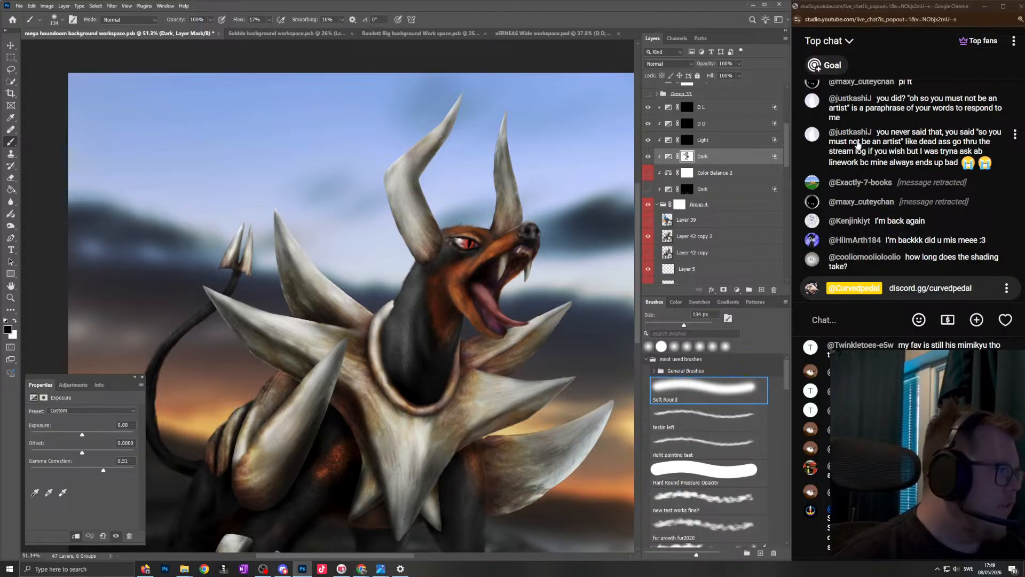
scroll(511, 266, "down", 2)
- Refine the Dark mask around the muzzle and open mouth, switching to white and reducing the Soft Round brush to 56 px
left_click_drag(499, 225, 467, 227)
scroll(515, 208, "up", 16)
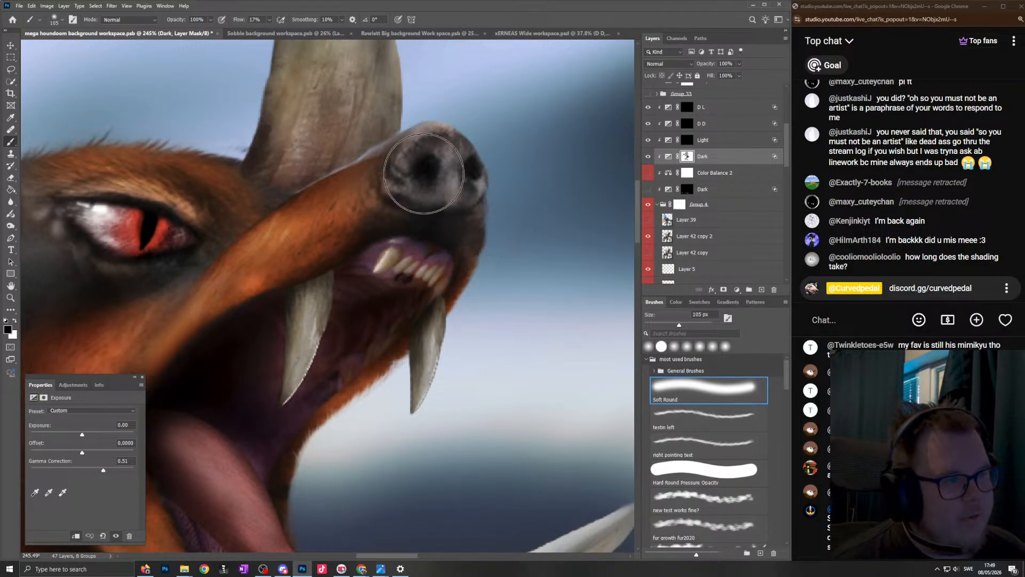
key("x")
left_click_drag(207, 343, 185, 358)
left_click_drag(474, 256, 459, 264)
left_click_drag(386, 241, 377, 261)
- Paint black on the Dark mask along the edge of the long upper fang, reducing the Soft Round brush to 13 px
scroll(379, 259, "down", 5)
scroll(319, 312, "up", 4)
scroll(335, 320, "up", 3)
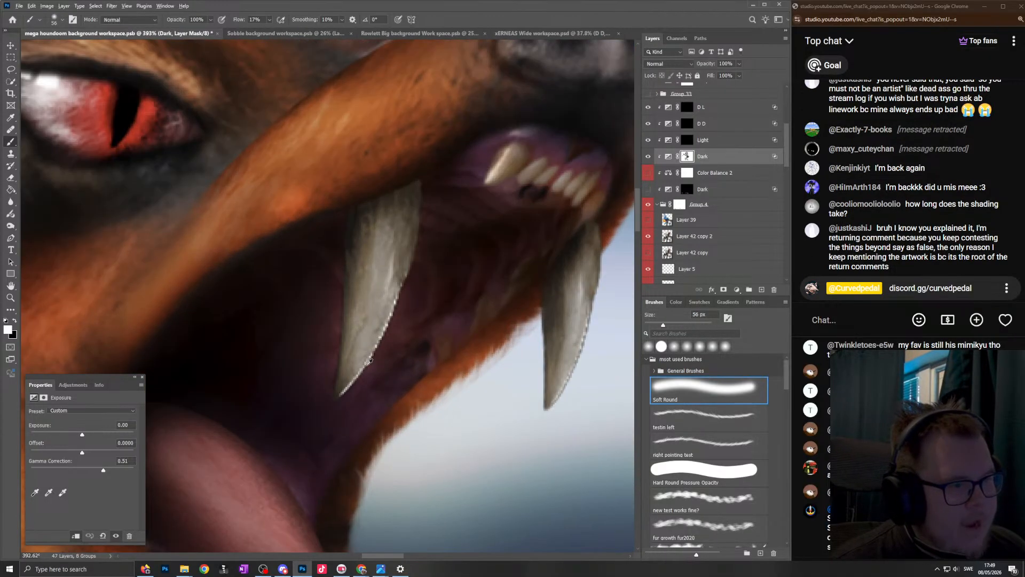
left_click_drag(344, 368, 338, 370)
left_click_drag(422, 216, 414, 184)
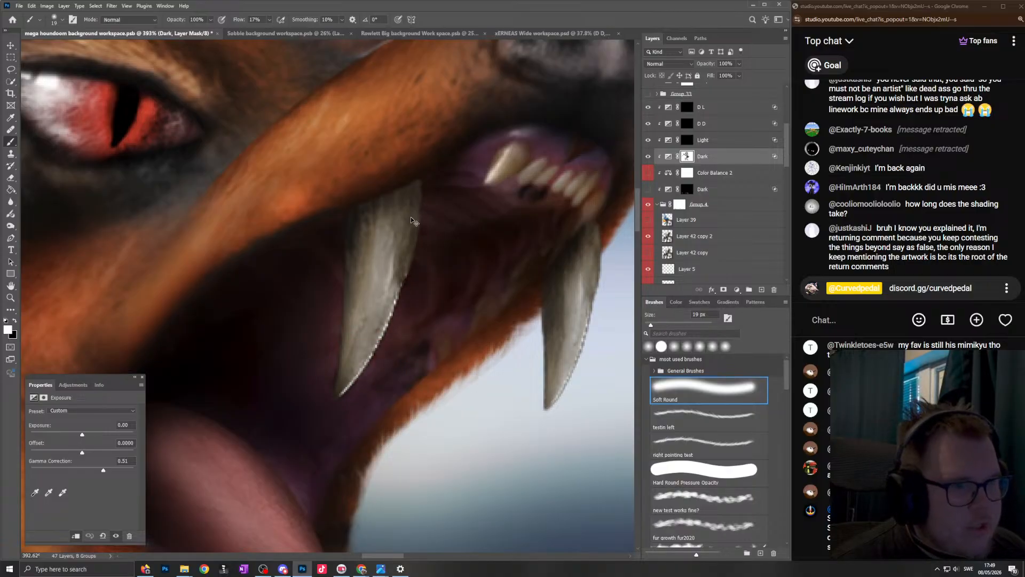
key("ctrl+z")
key("x")
left_click_drag(401, 236, 413, 233)
mouse_move(414, 194)
left_mouse_down()
mouse_move(389, 301)
mouse_move(344, 385)
left_mouse_up()
scroll(343, 385, "down", 5)
scroll(410, 291, "up", 6)
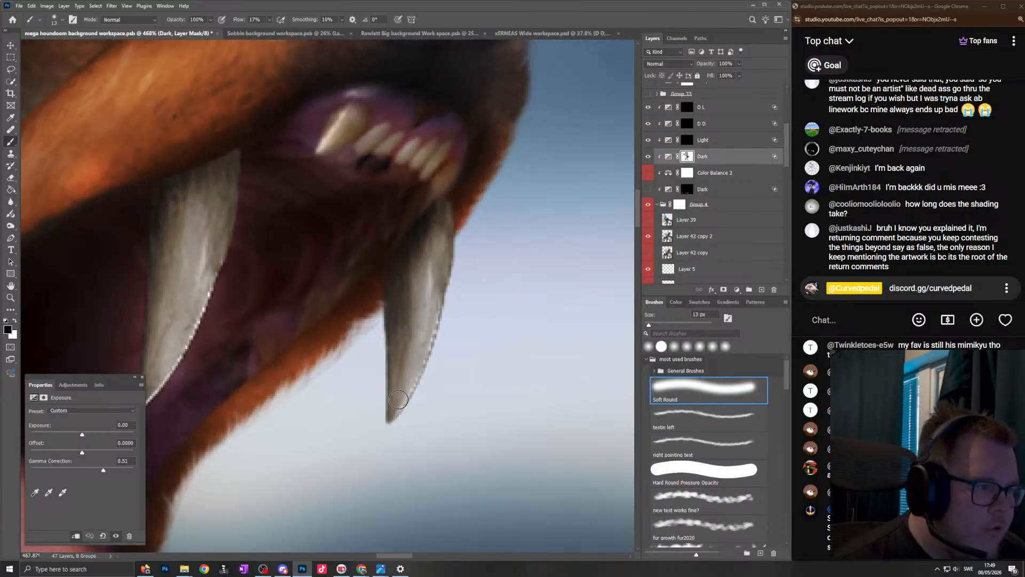
- Examine the shading of the whole creature against the sunset background, comparing wide and closer views
scroll(395, 297, "down", 5)
scroll(330, 320, "down", 5)
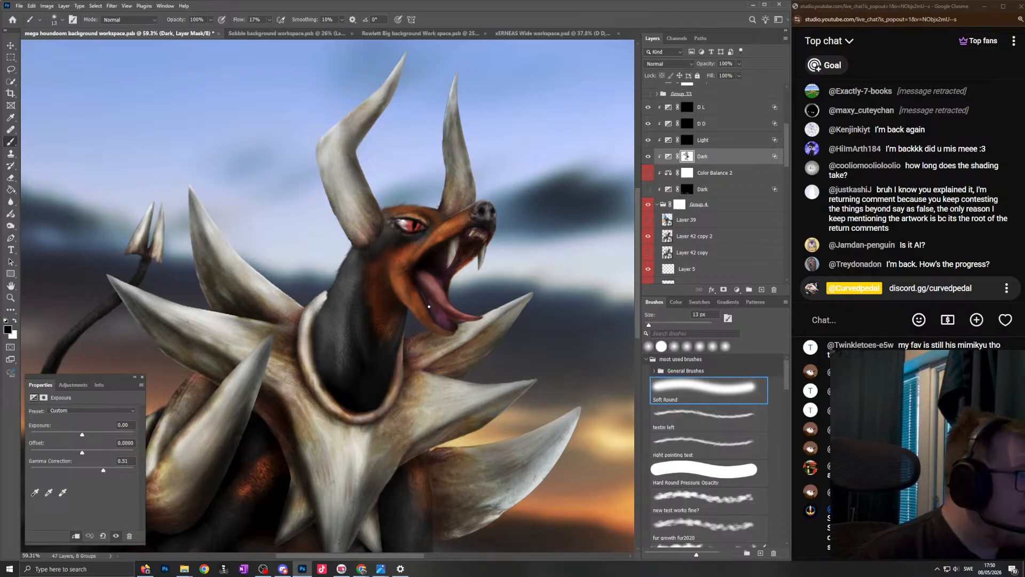
scroll(428, 303, "down", 6)
scroll(417, 420, "up", 5)
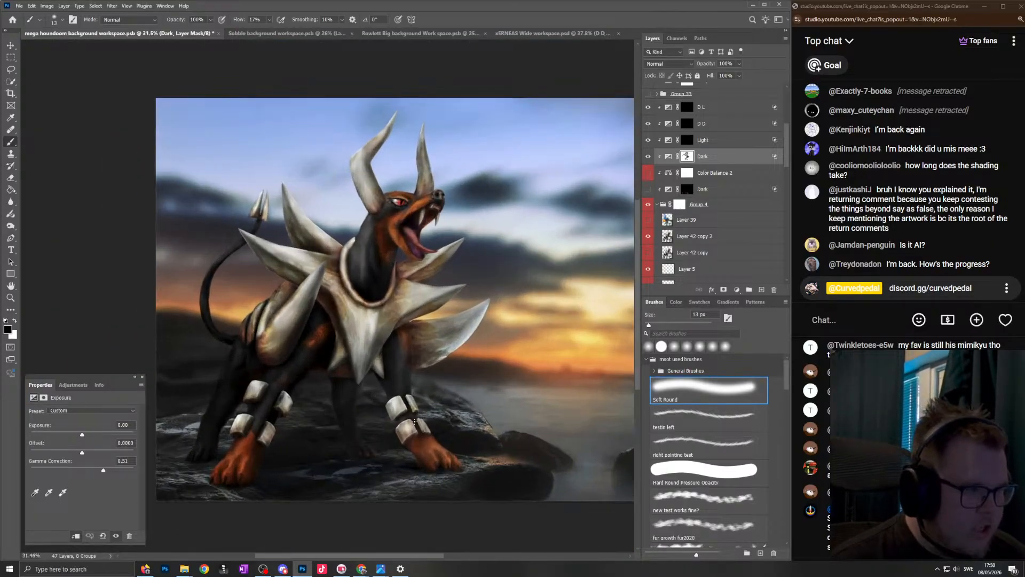
scroll(436, 350, "down", 3)
scroll(415, 338, "left", 1)
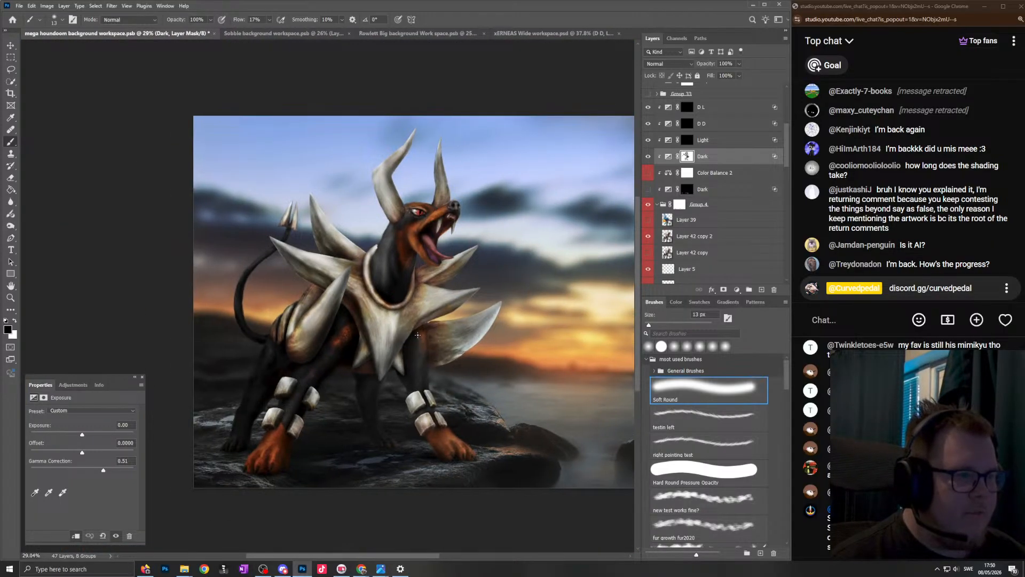
scroll(480, 274, "down", 1)
scroll(470, 288, "up", 3)
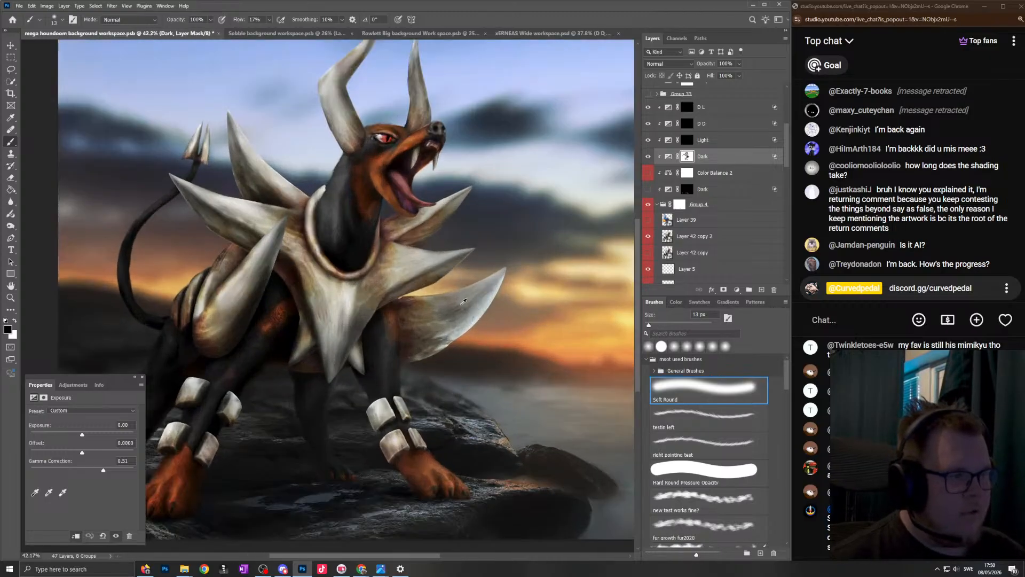
scroll(464, 303, "left", 1)
scroll(465, 251, "down", 2)
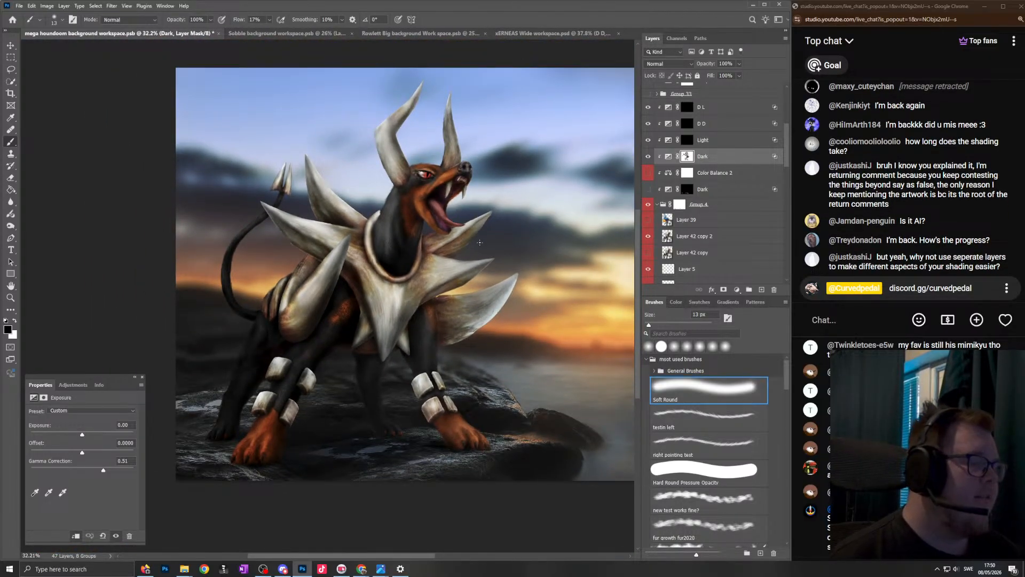
scroll(471, 191, "up", 1)
scroll(472, 192, "up", 10)
scroll(484, 289, "down", 10)
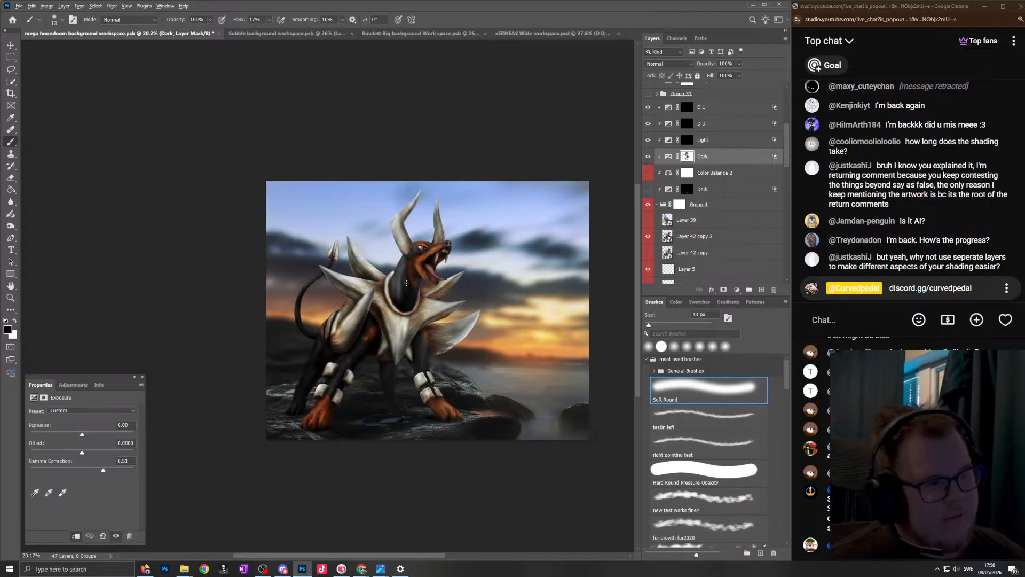
- Enlarge the Soft Round brush to 557 px and inspect the head, horns and collar spikes up close
scroll(490, 417, "up", 3)
scroll(491, 385, "right", 1)
left_click_drag(474, 365, 512, 366)
scroll(510, 345, "down", 1)
scroll(470, 310, "up", 2)
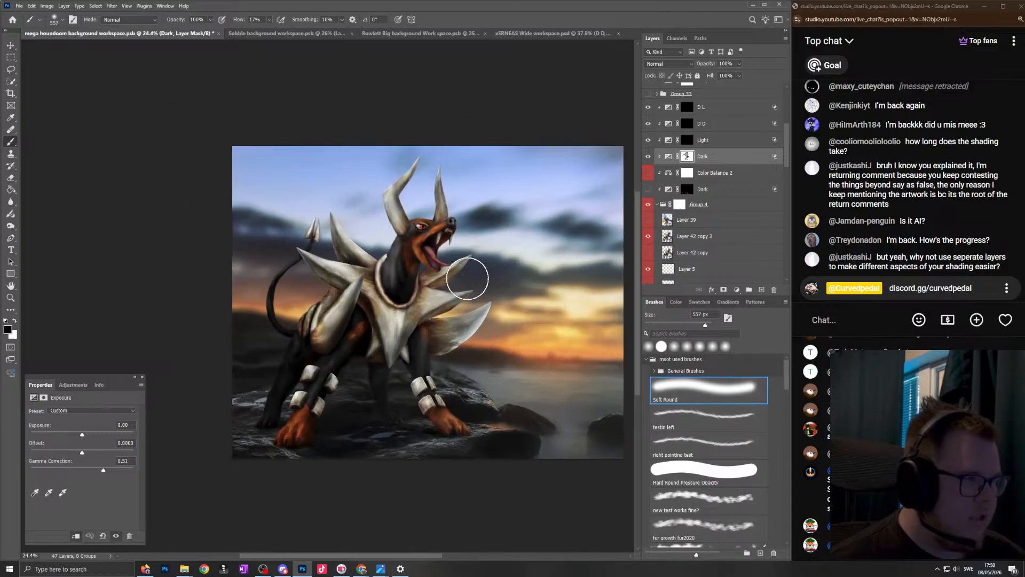
scroll(414, 204, "up", 1)
scroll(458, 279, "up", 3)
scroll(525, 318, "up", 3)
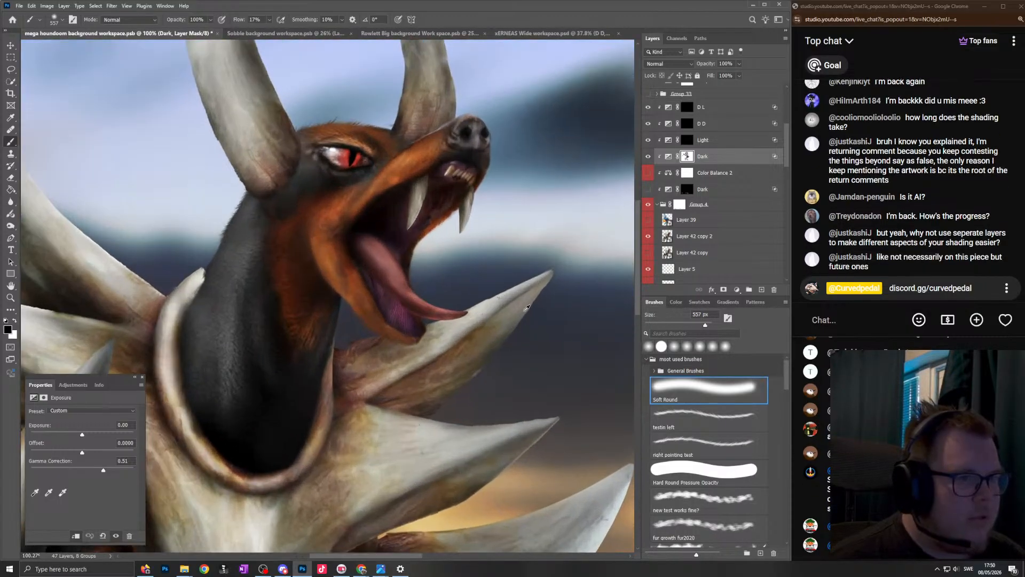
scroll(490, 180, "down", 3)
scroll(479, 169, "up", 3)
scroll(477, 170, "up", 3)
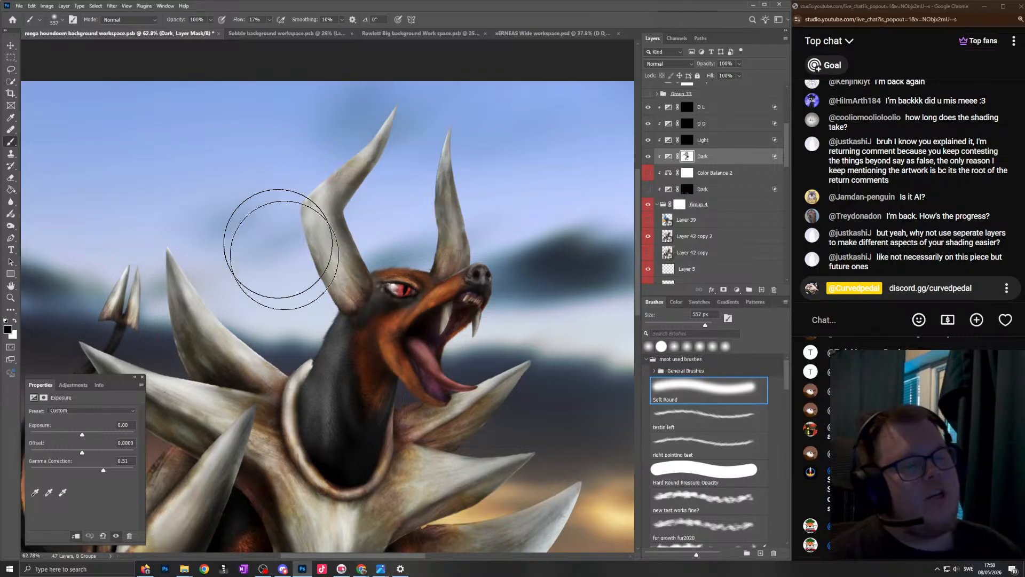
- Review the full composition from a distance and read the viewers' live-chat questions
scroll(256, 201, "down", 4)
scroll(331, 296, "down", 2)
scroll(330, 296, "up", 2)
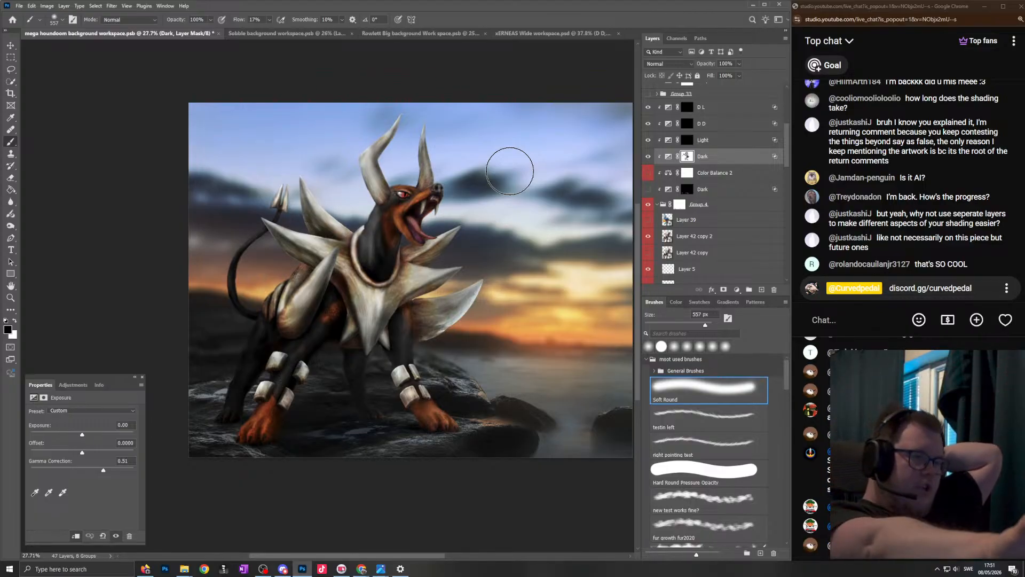
scroll(511, 171, "left", 1)
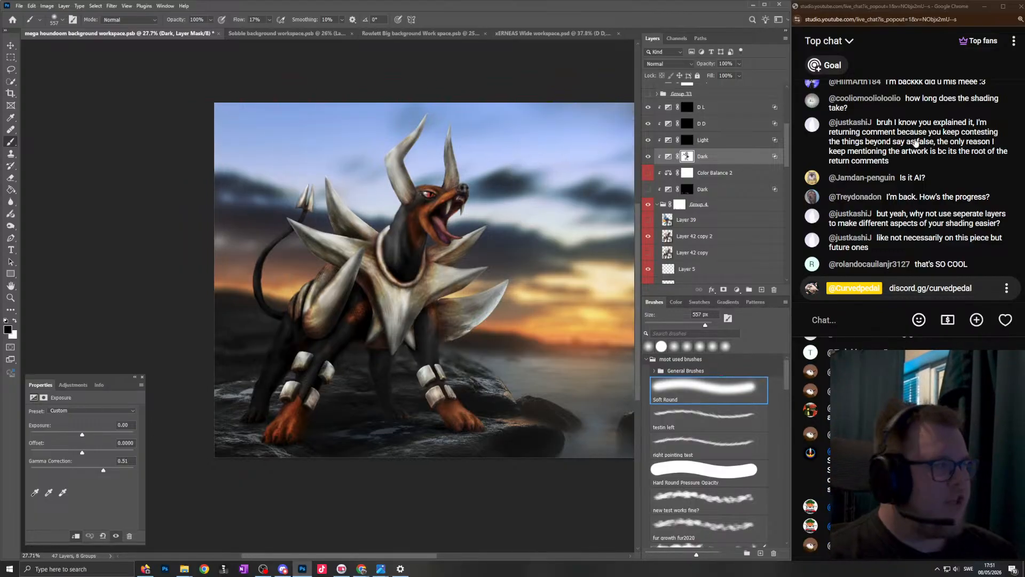
scroll(559, 389, "down", 1)
scroll(480, 320, "right", 2)
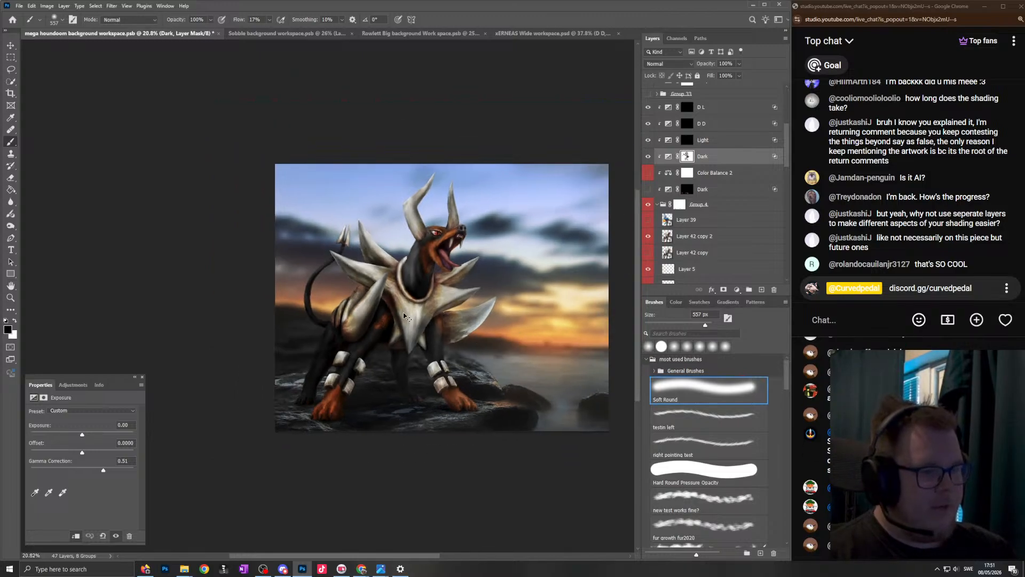
scroll(420, 294, "down", 1)
scroll(417, 294, "up", 1)
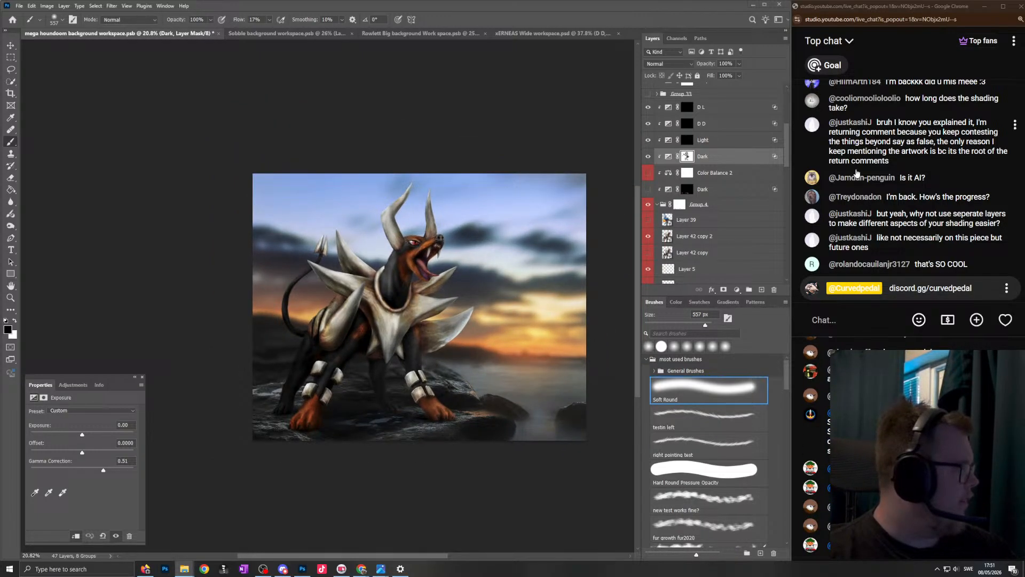
- Open mega houndoom Wide workspace.psd, hide Layer 34 and pick the Move tool
left_click(629, 129)
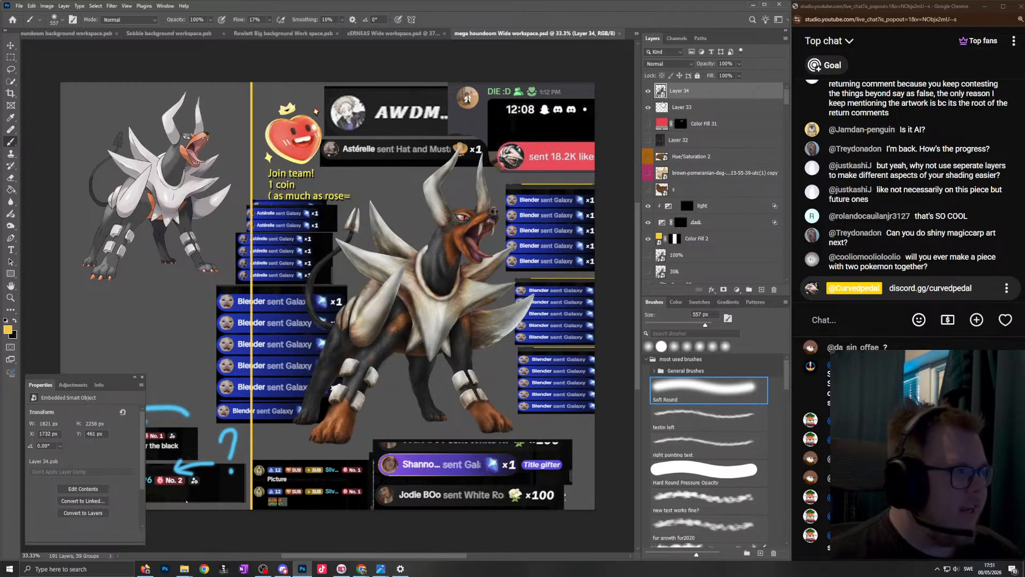
left_click(648, 92)
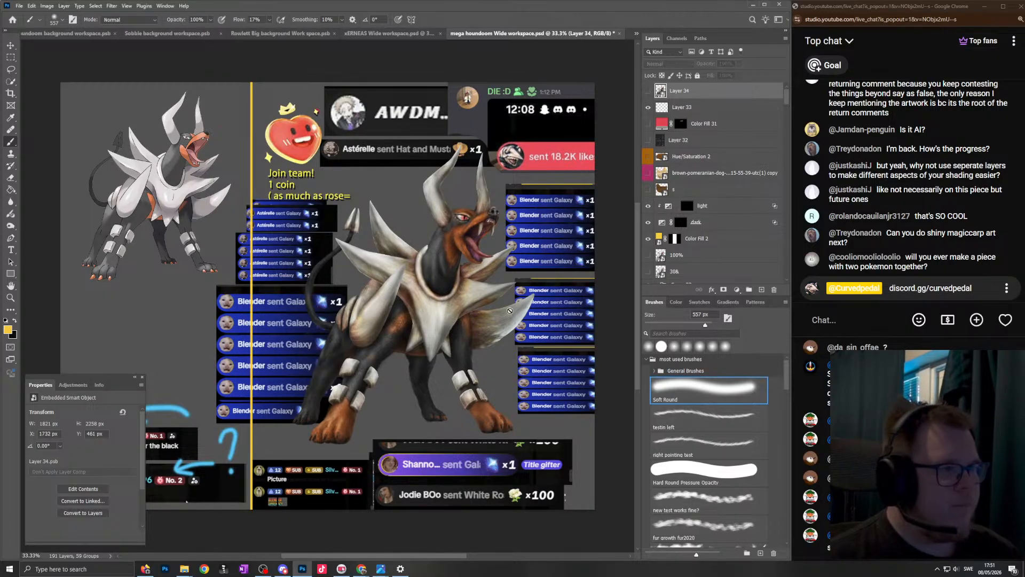
left_click(12, 48)
- Pull the dark fur piece, grey spiked collar base and green spike away from the body to expose the separate layers
left_click_drag(444, 273, 276, 230)
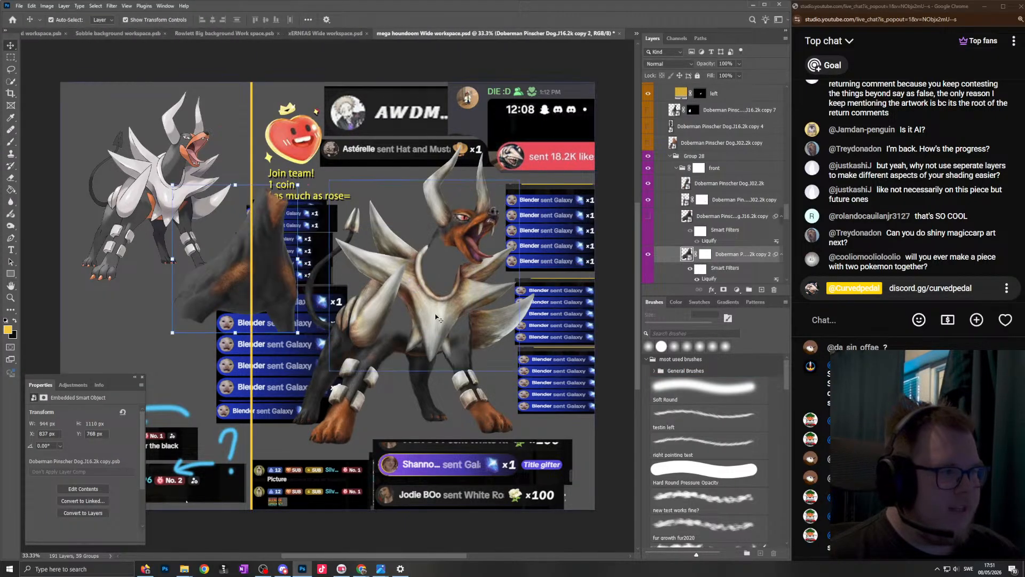
left_click(459, 326)
left_click_drag(441, 308, 235, 233)
left_click(406, 305)
left_click_drag(406, 307, 570, 342)
left_click_drag(428, 365, 479, 333)
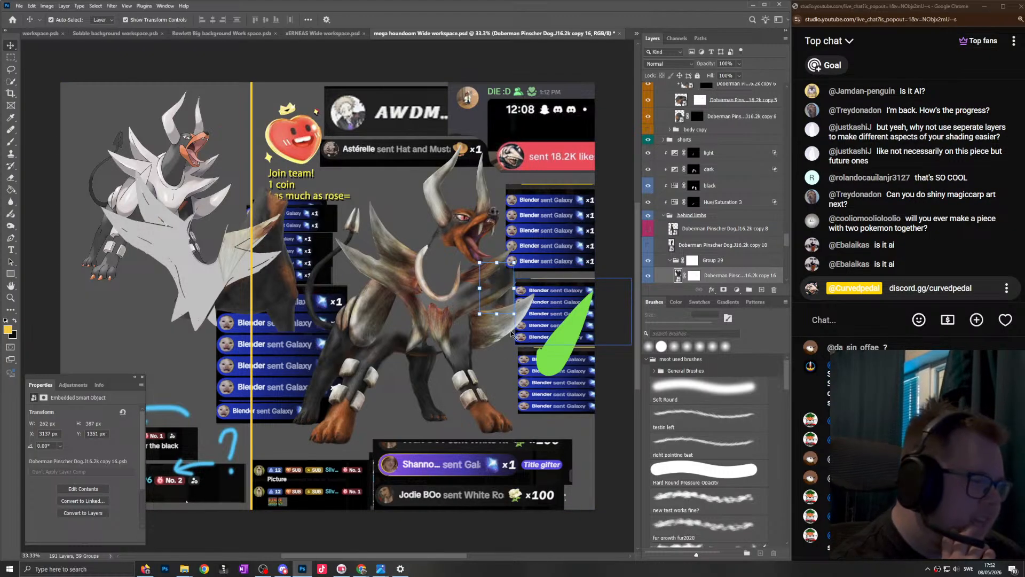
- Move fur and texture pieces around the chest and hind leg out of place to show the layers beneath
left_click_drag(447, 331, 452, 322)
left_click_drag(368, 349, 458, 297)
left_click_drag(355, 277, 388, 374)
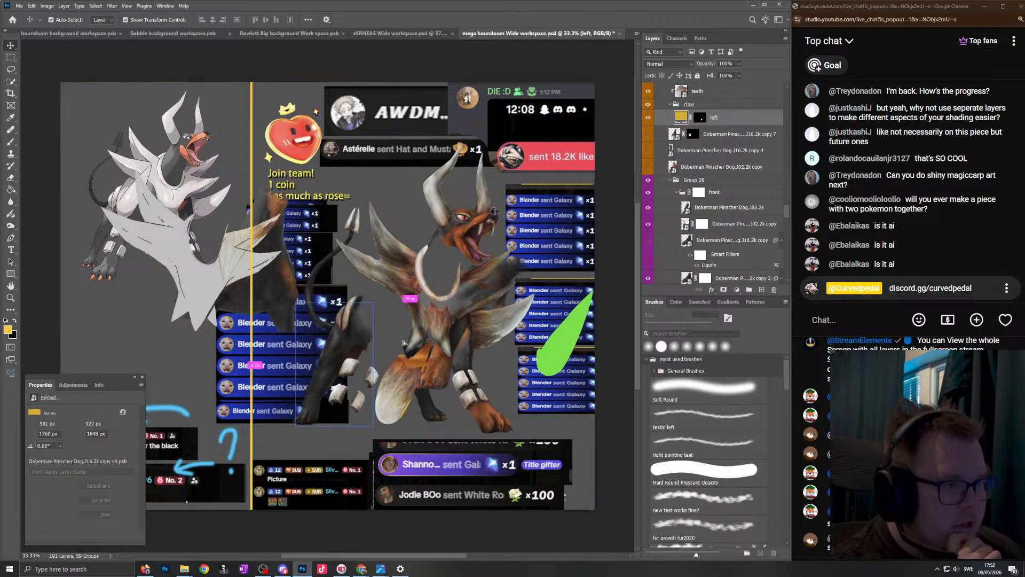
left_click_drag(344, 341, 422, 331)
left_click(361, 305)
left_click_drag(362, 305, 383, 298)
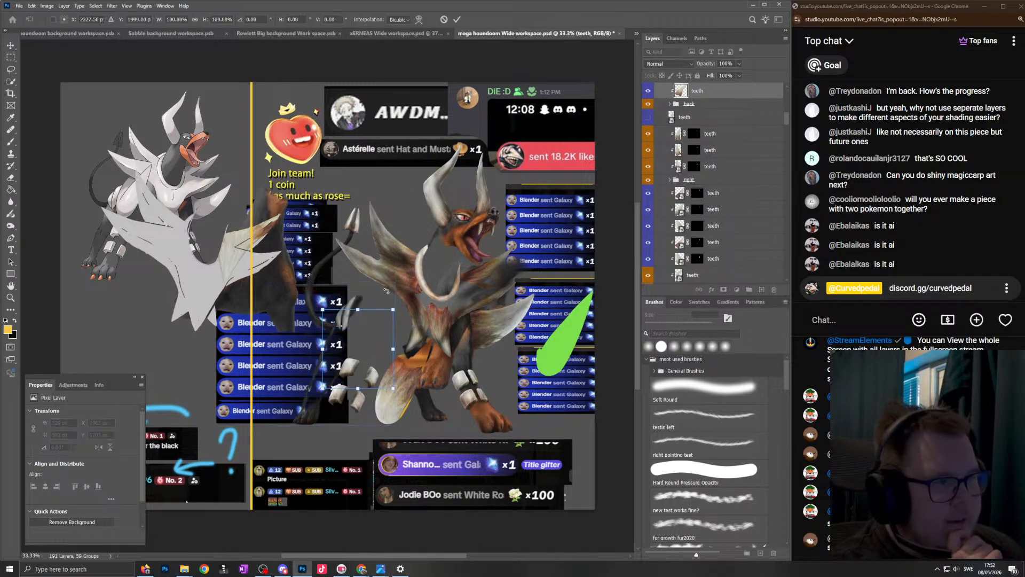
key("Return")
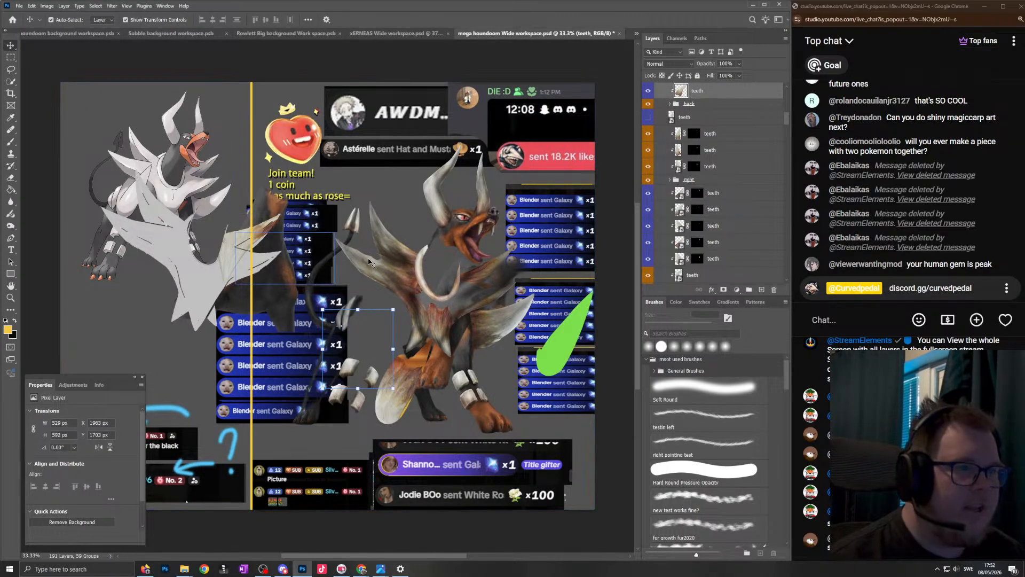
- Shift the remaining bone and fur texture layers off the chest spikes to reveal their grey base shapes
left_click_drag(428, 290, 399, 342)
key("Return")
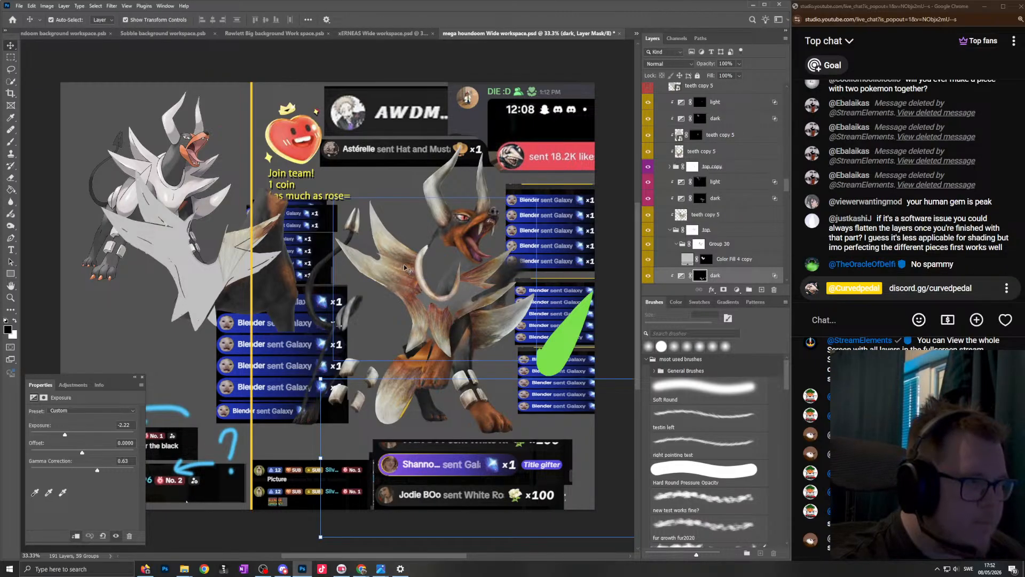
left_click(400, 287)
left_click_drag(400, 289, 368, 363)
left_click_drag(500, 322, 389, 307)
left_click(414, 292)
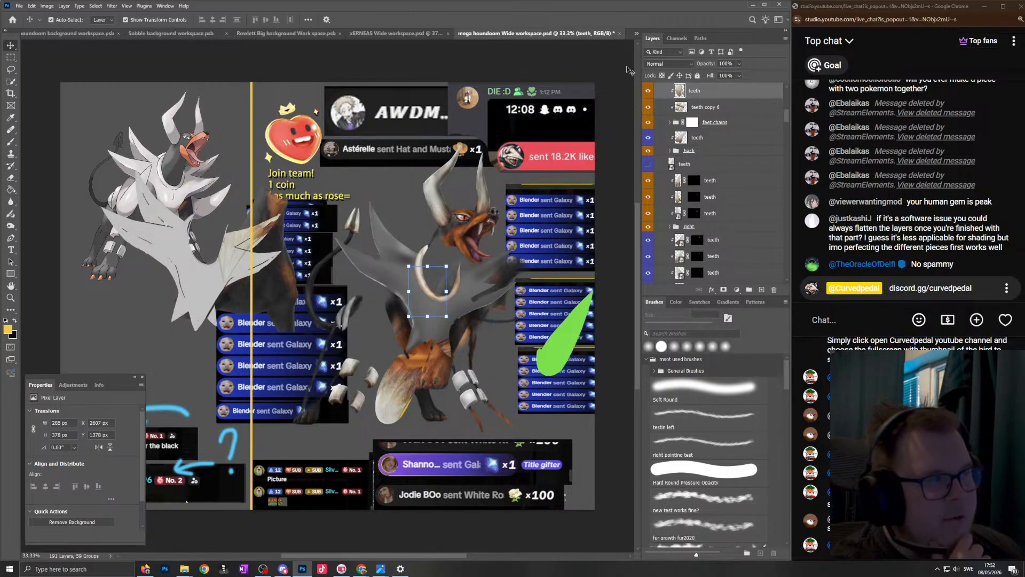
- Close mega houndoom Wide workspace.psd without saving and switch back to the Brush tool in the background document
left_click(620, 34)
left_click(397, 214)
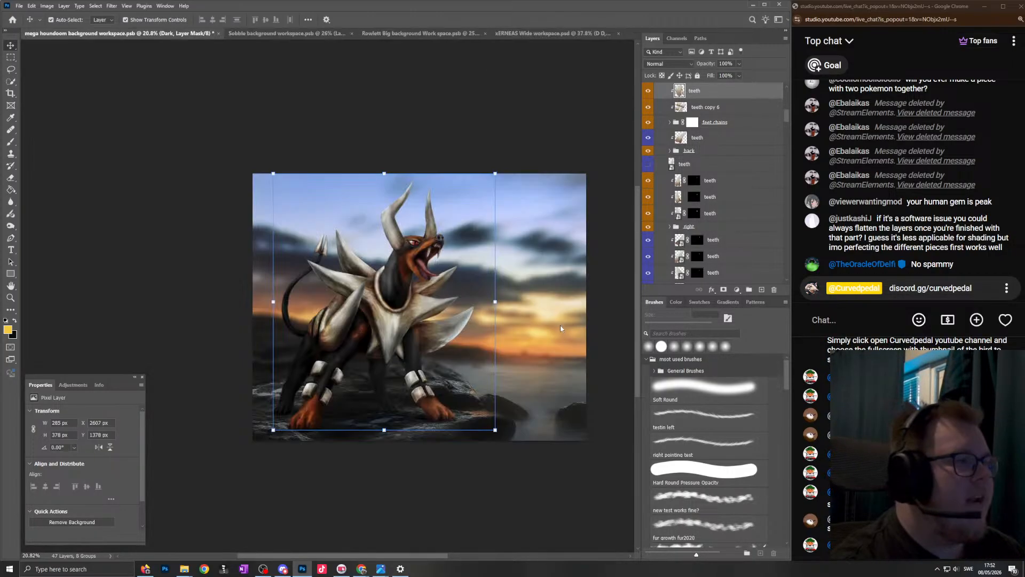
key("b")
- Check the sunset composite again at several magnifications, concentrating on the chest, collar and legs
scroll(362, 382, "up", 3)
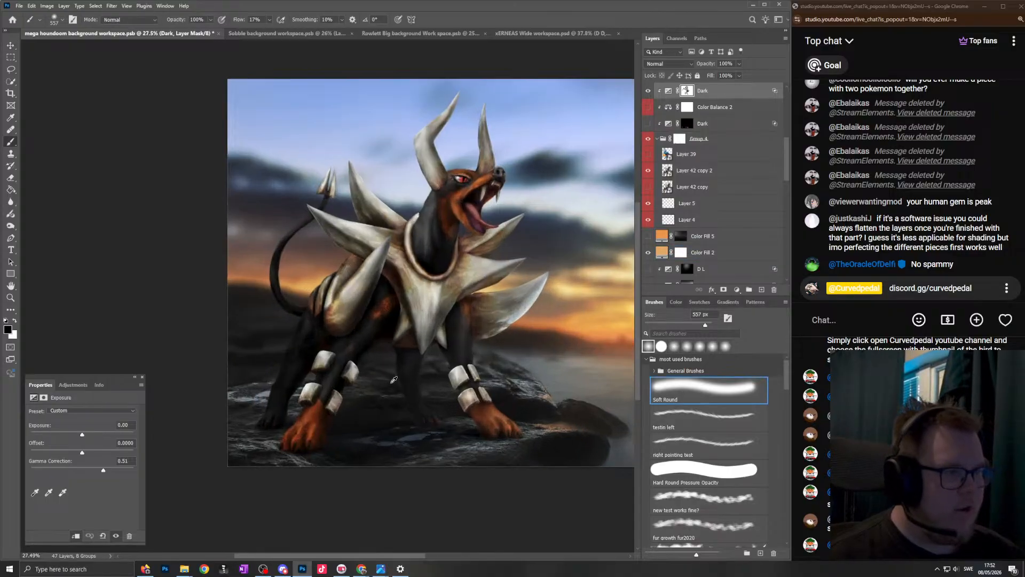
scroll(382, 300, "down", 3)
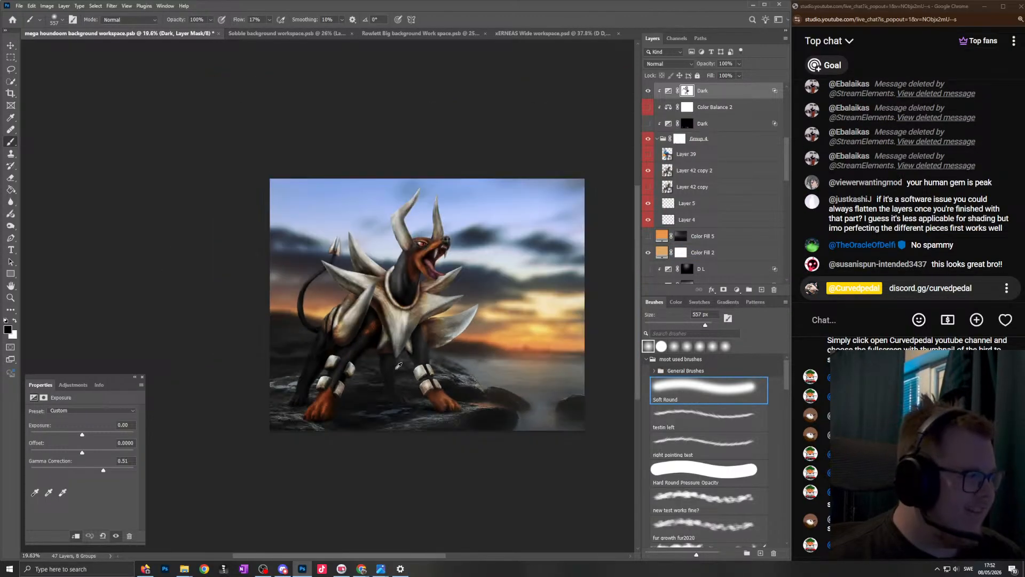
scroll(325, 355, "up", 3)
scroll(394, 348, "down", 3)
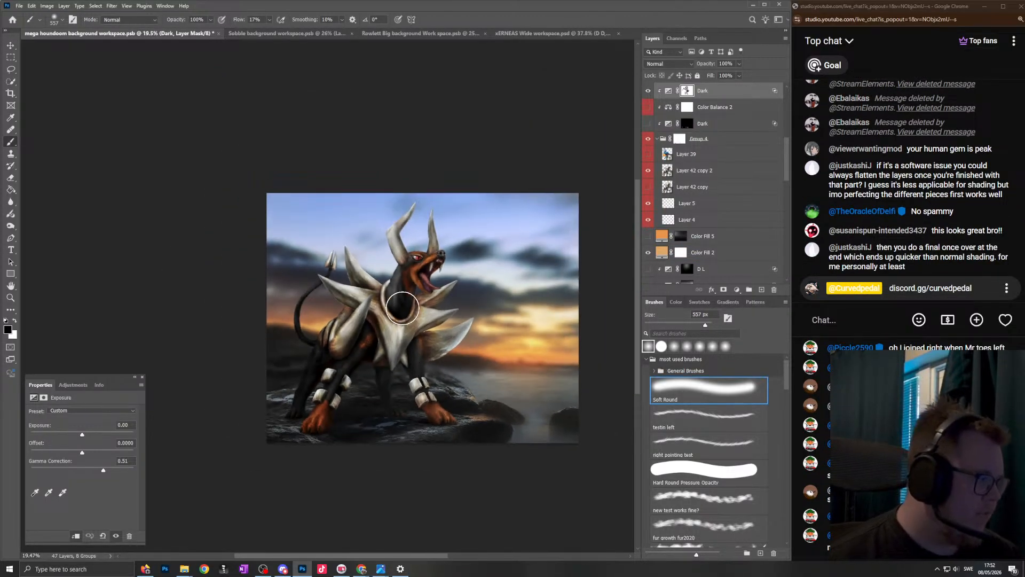
scroll(387, 357, "up", 3)
scroll(427, 355, "down", 2)
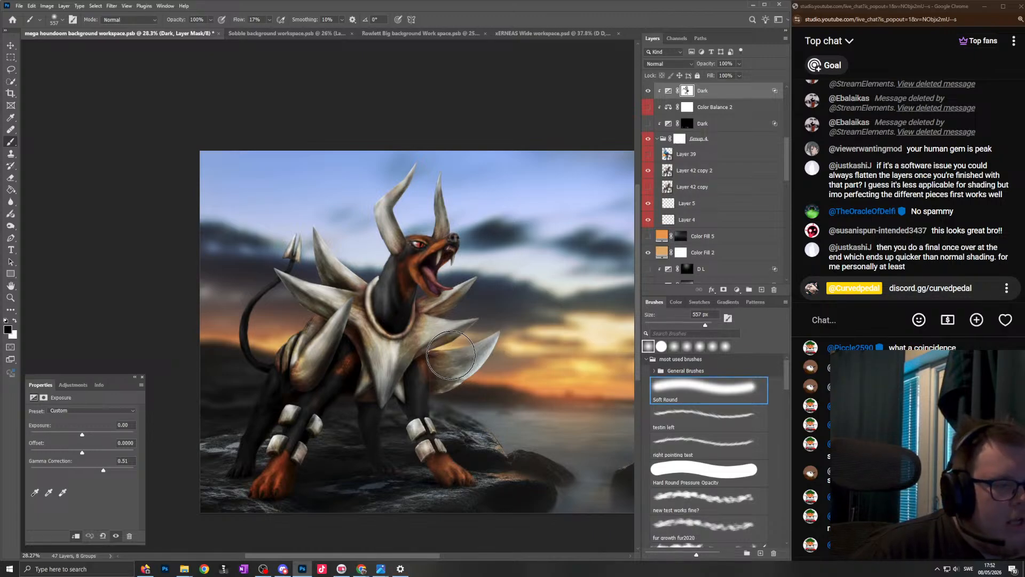
scroll(431, 340, "down", 3)
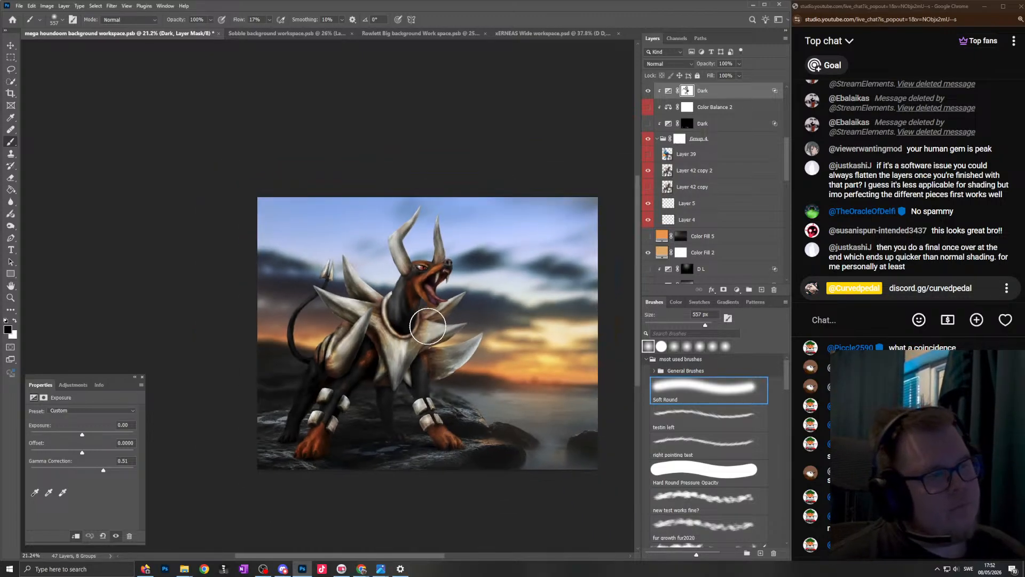
left_click_drag(431, 341, 405, 341)
scroll(404, 341, "up", 4)
- Look through the open Xerneas, Rowlett and Sobble documents, and bring up the list of recent files
left_click(538, 34)
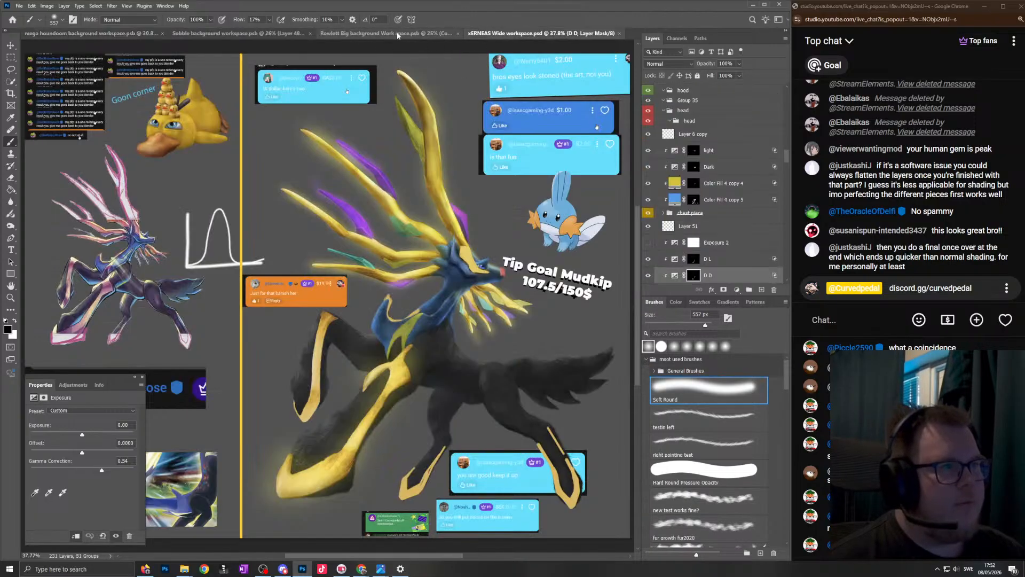
left_click(398, 33)
left_click(292, 33)
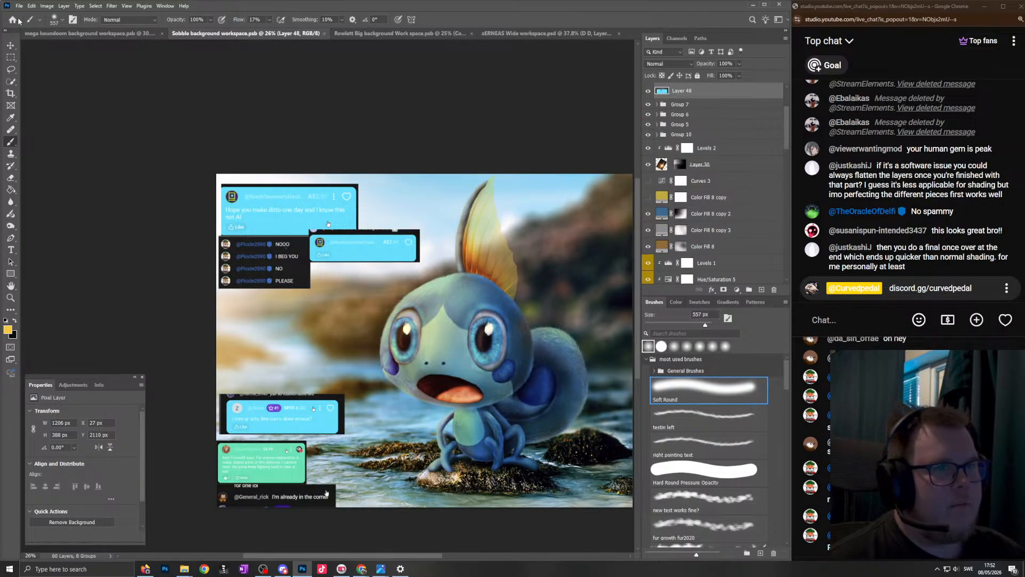
left_click(505, 34)
left_click(385, 33)
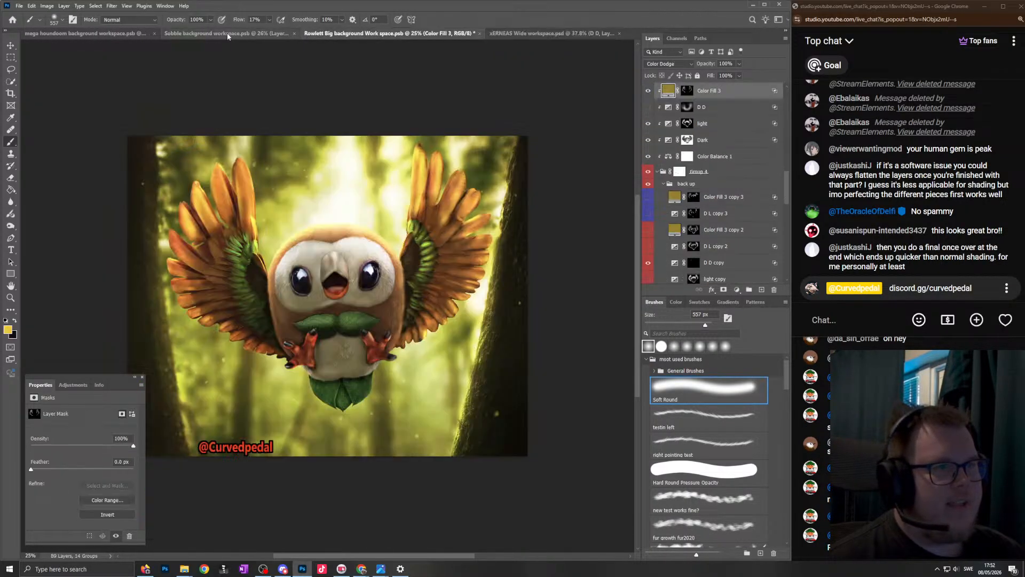
left_click(226, 33)
left_click(107, 33)
left_click(12, 21)
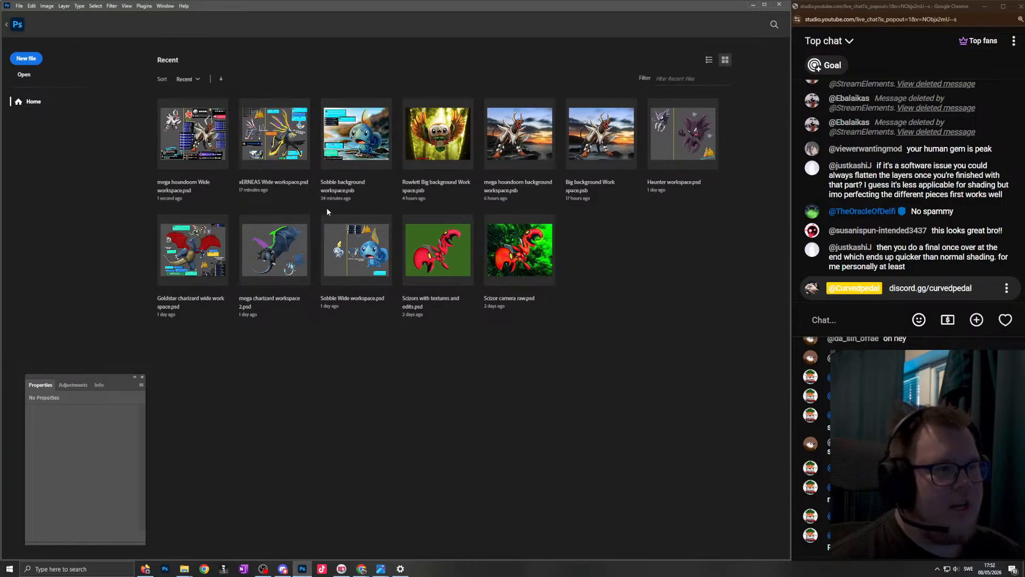
- Return to the mega houndoom background document and examine the sunset composite at several magnifications
left_click(8, 24)
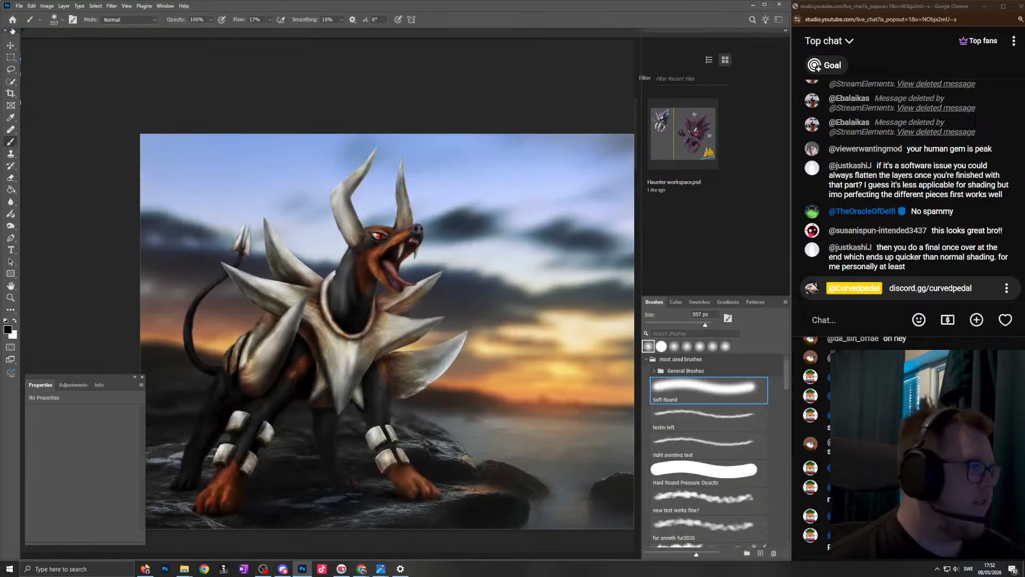
scroll(362, 250, "down", 2)
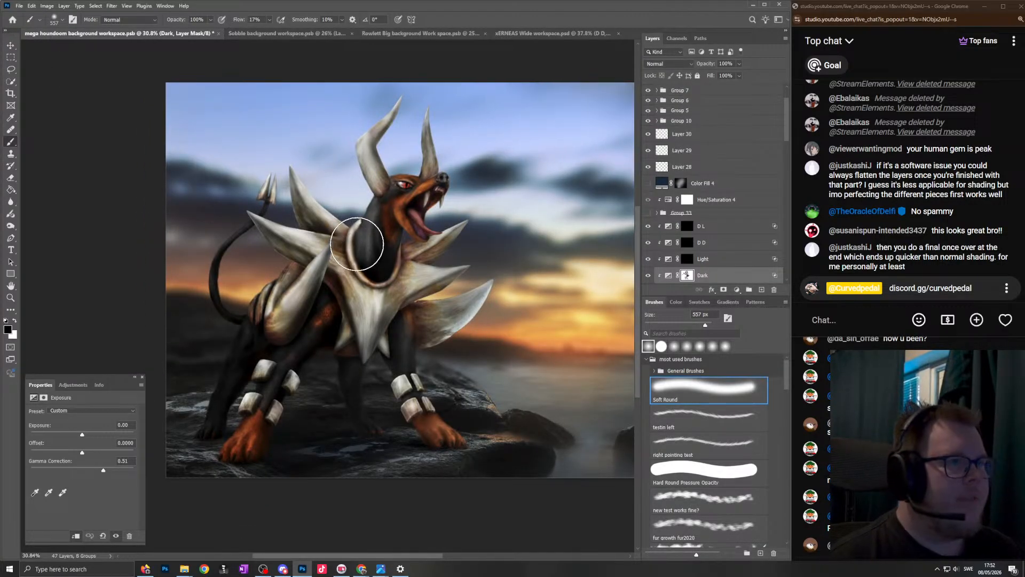
scroll(293, 239, "down", 3)
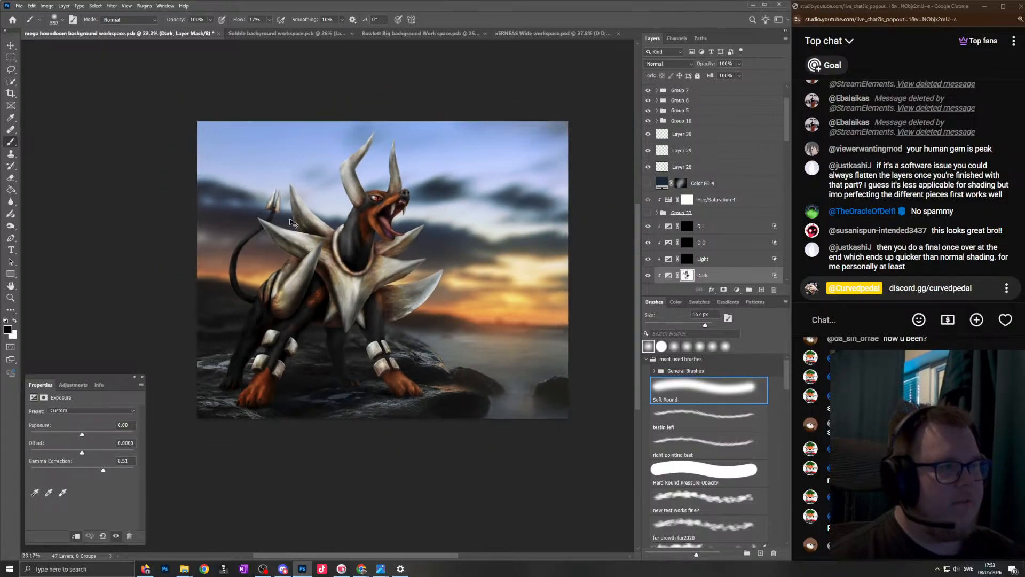
scroll(320, 243, "left", 1)
scroll(331, 248, "up", 3)
scroll(327, 283, "down", 1)
scroll(335, 239, "down", 2)
scroll(336, 240, "up", 1)
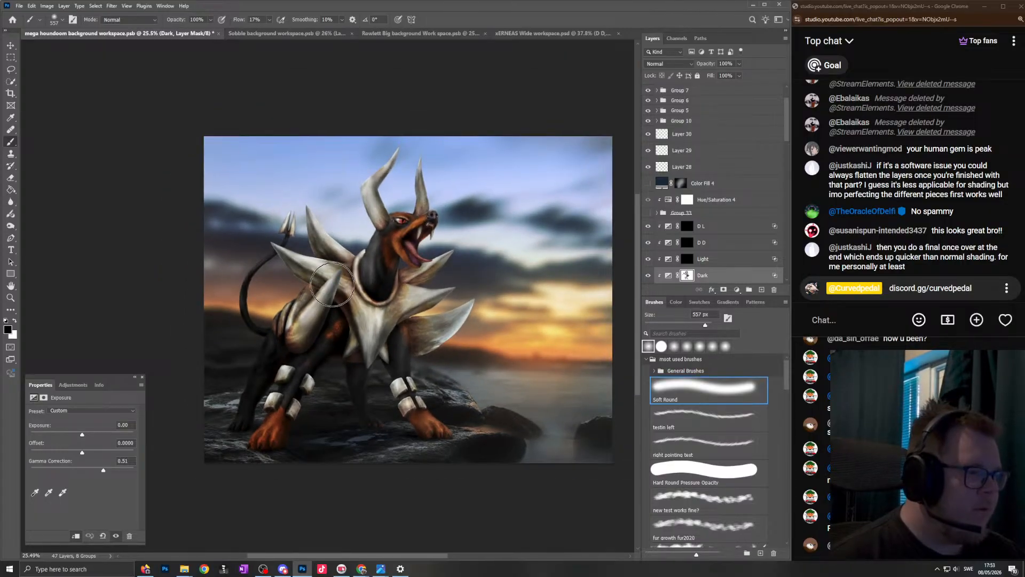
scroll(339, 270, "down", 1)
scroll(380, 354, "up", 2)
scroll(422, 326, "down", 1)
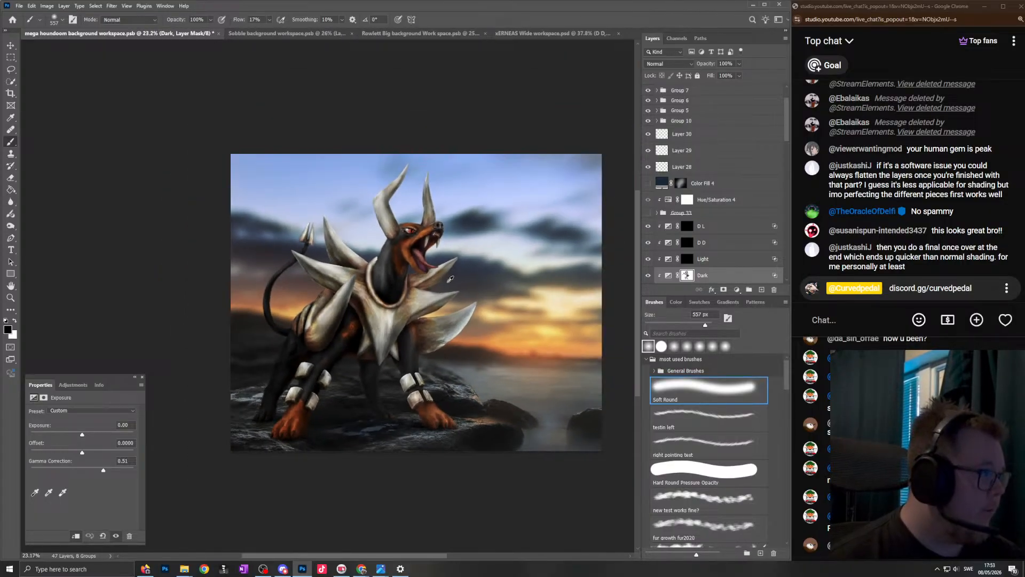
scroll(465, 297, "up", 1)
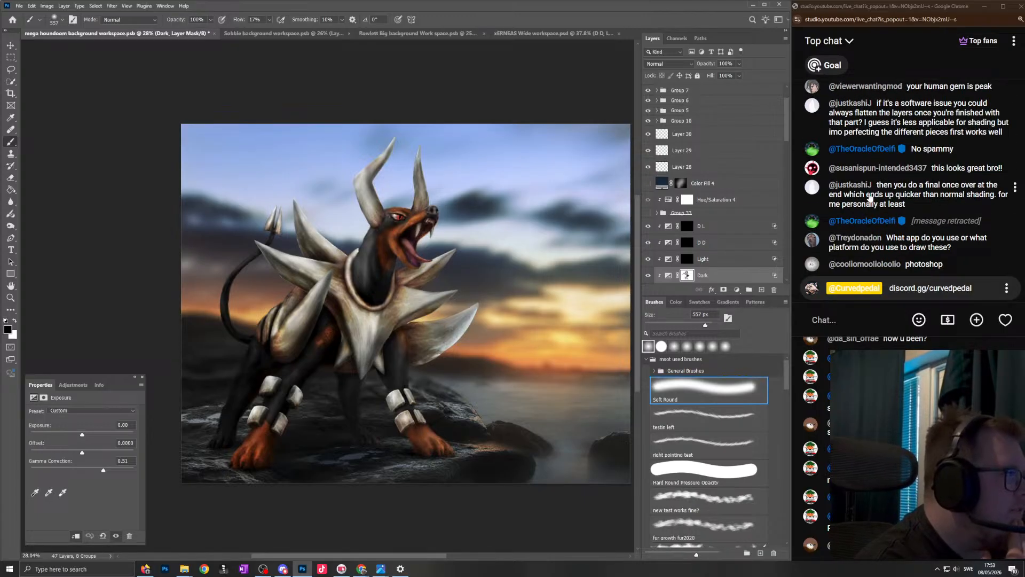
- Read back through the earlier chat messages and view the Chi-Yu search results in the browser
scroll(852, 204, "up", 3)
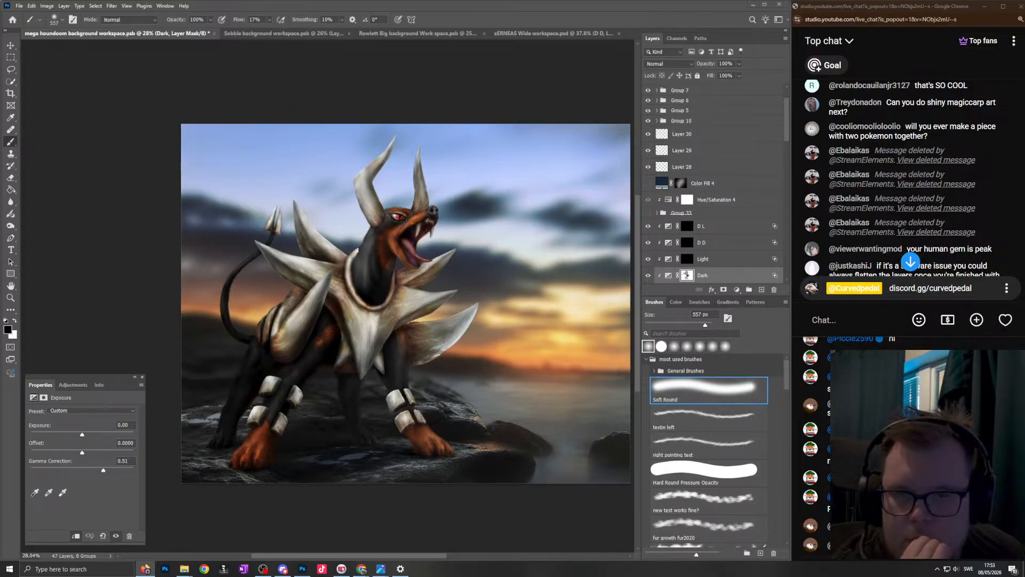
left_click_drag(475, 1, 449, 92)
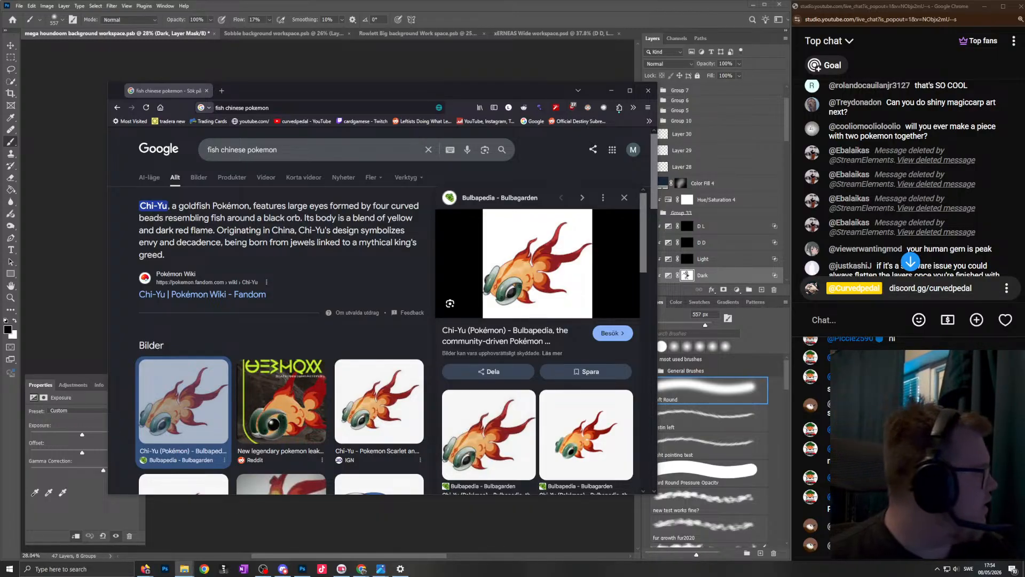
key("alt+Tab")
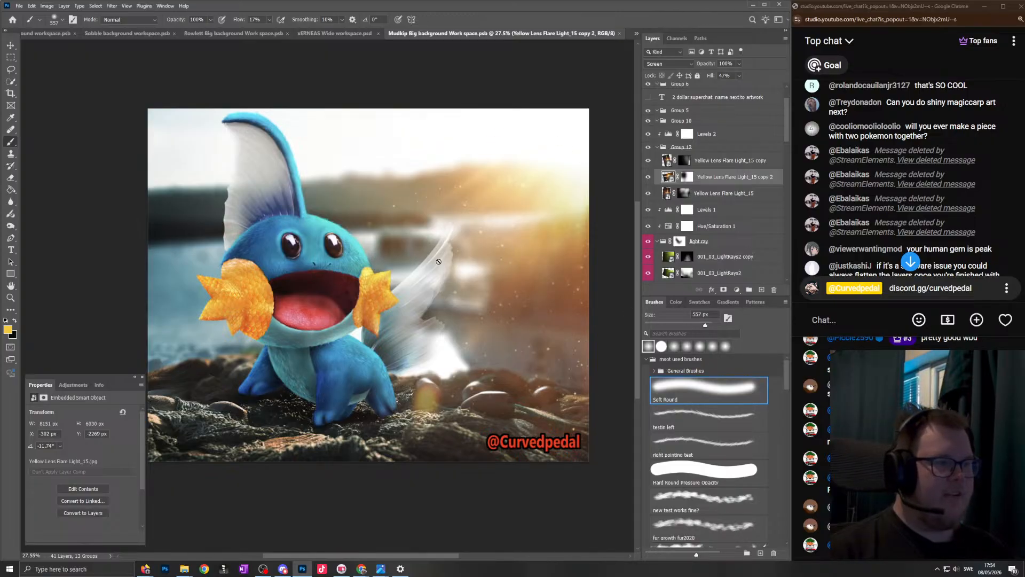
- Add a clipped Curves adjustment above Color Fill 3 in the Mudkip document and undo the trial curve change
scroll(245, 333, "left", 2)
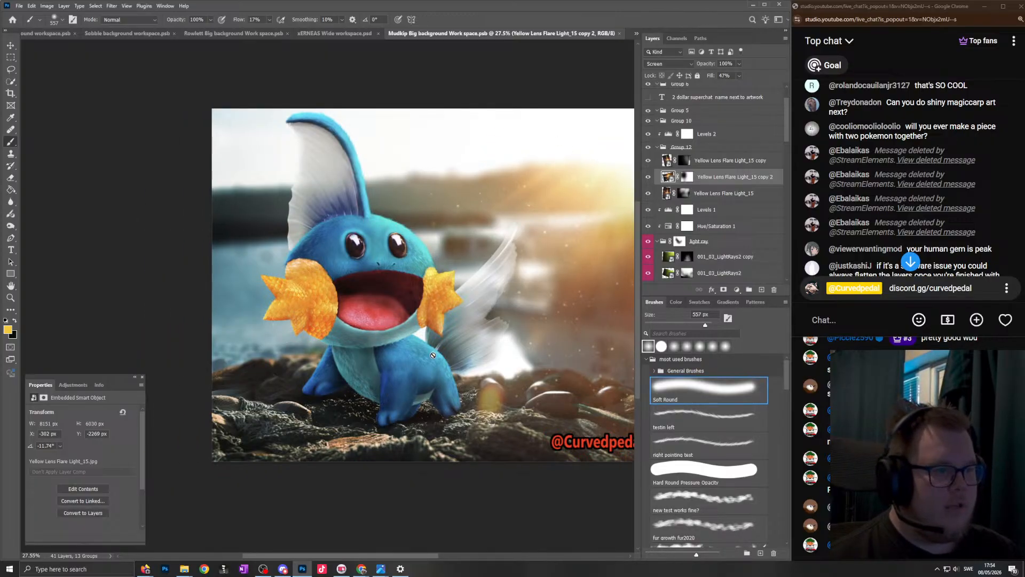
scroll(431, 362, "down", 2)
scroll(708, 213, "down", 6)
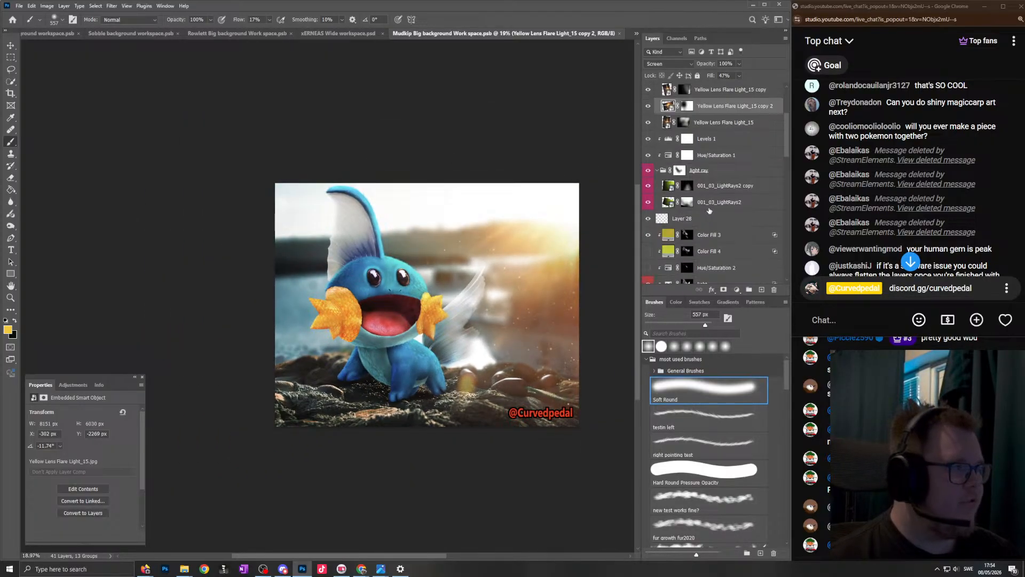
scroll(721, 143, "up", 1)
left_click(721, 143)
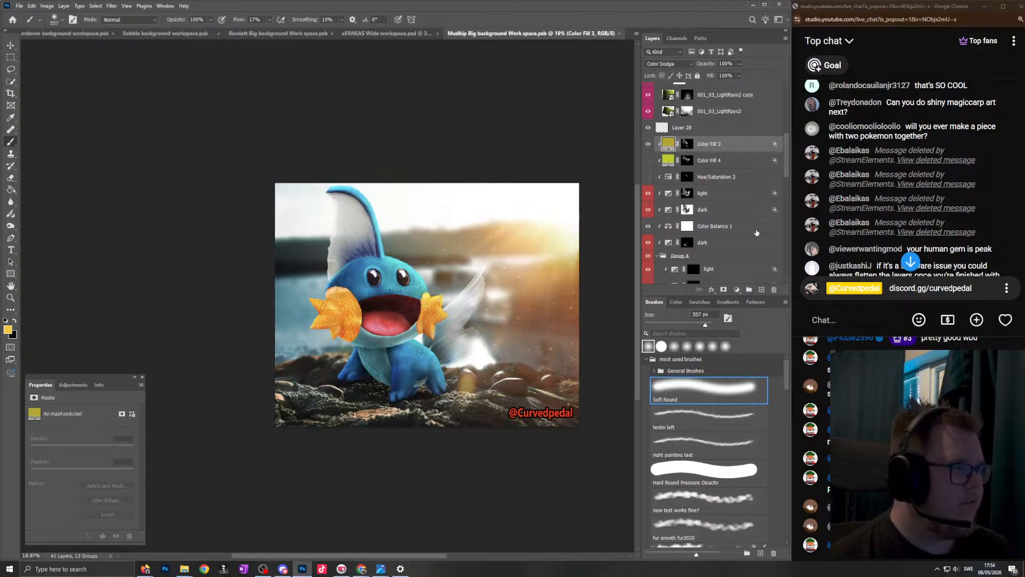
left_click(736, 289)
left_click(762, 339)
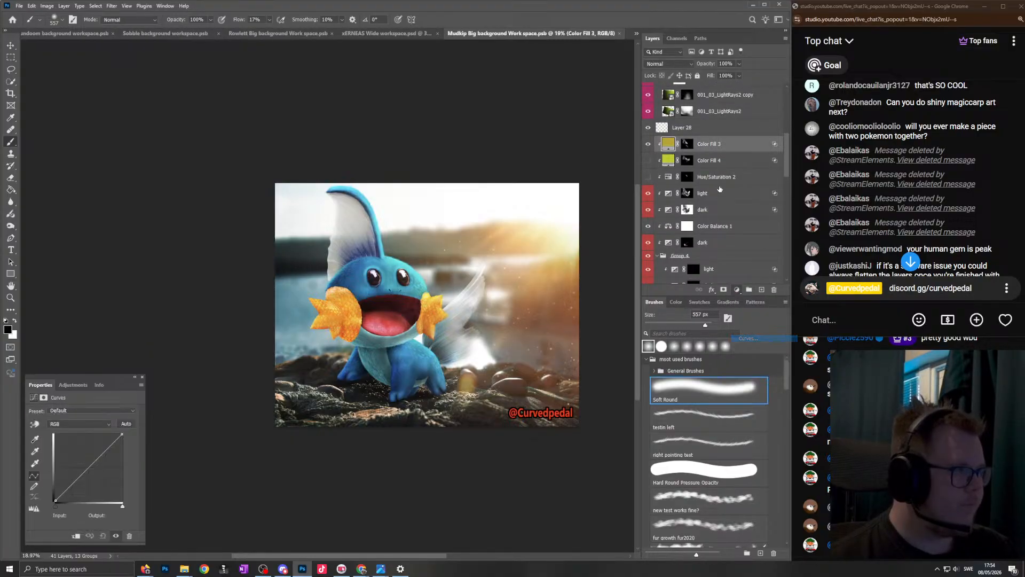
mouse_move(84, 473)
left_mouse_down()
mouse_move(82, 502)
mouse_move(82, 487)
left_mouse_up()
key("ctrl+z")
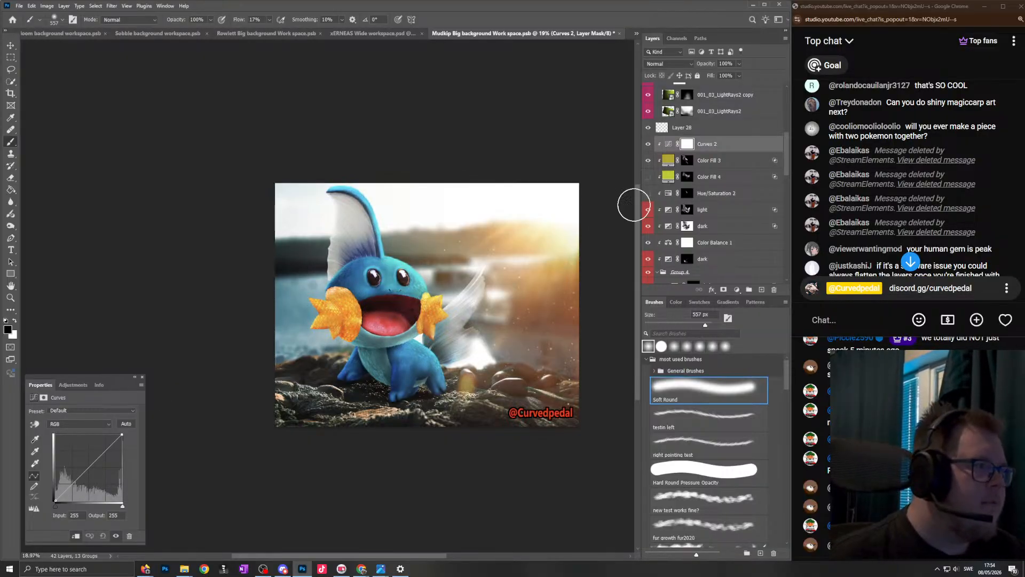
- Inspect the orange scale texture on both of Mudkip's cheek fins up close
scroll(392, 350, "up", 7)
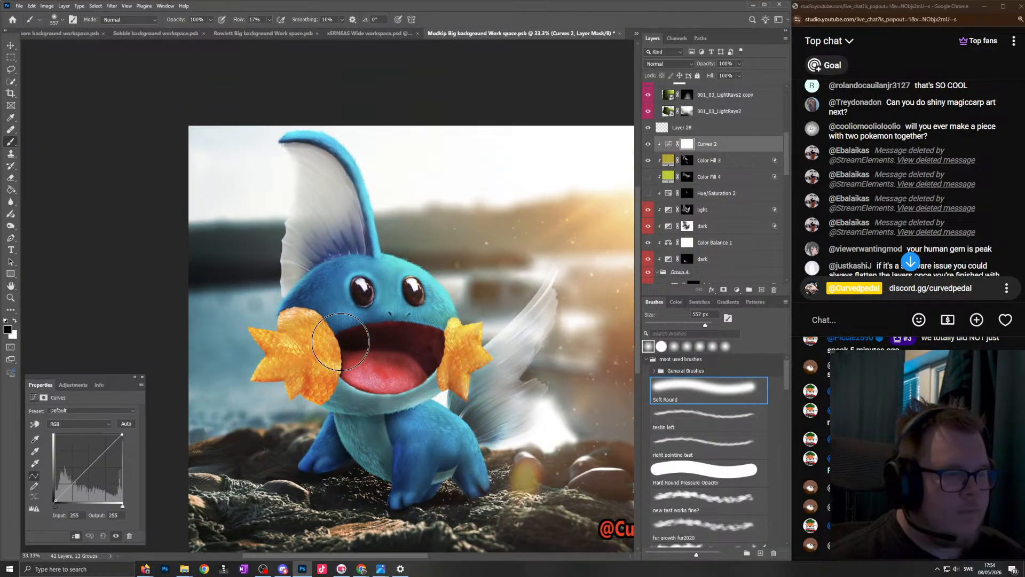
scroll(462, 362, "up", 5)
scroll(461, 333, "up", 6)
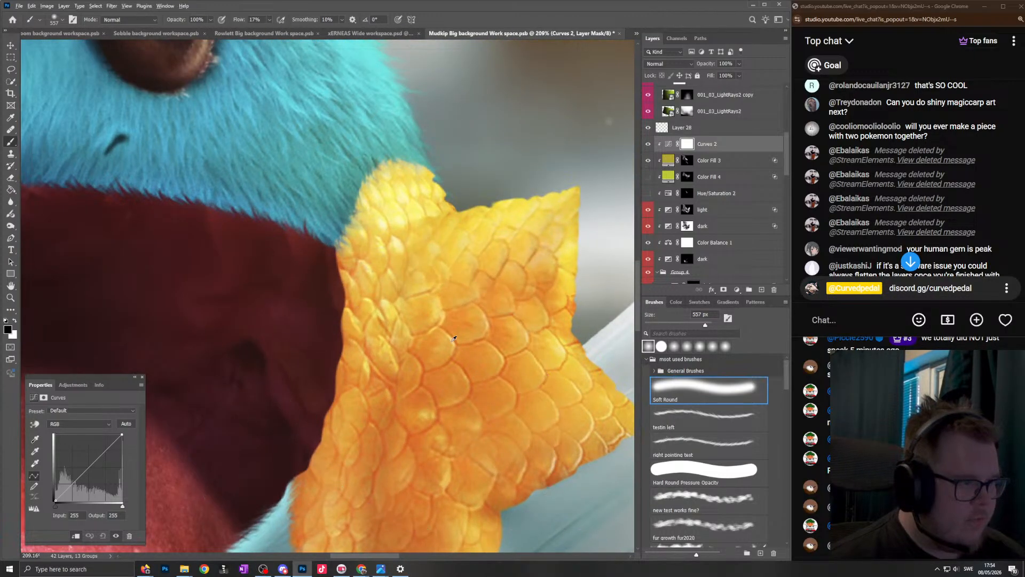
scroll(407, 302, "down", 7)
scroll(458, 416, "up", 5)
scroll(414, 391, "up", 3)
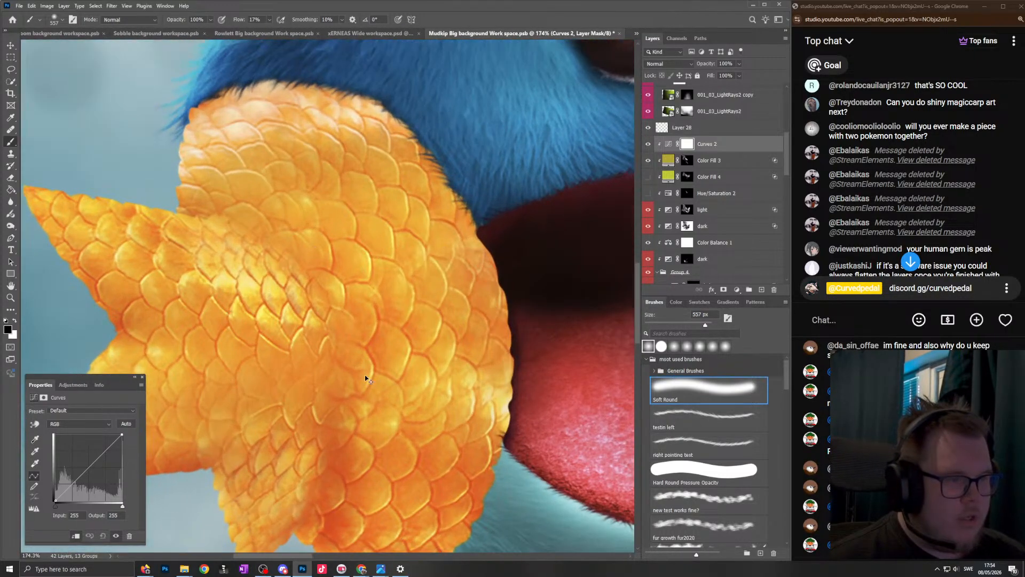
scroll(355, 398, "left", 5)
key("bracketleft")
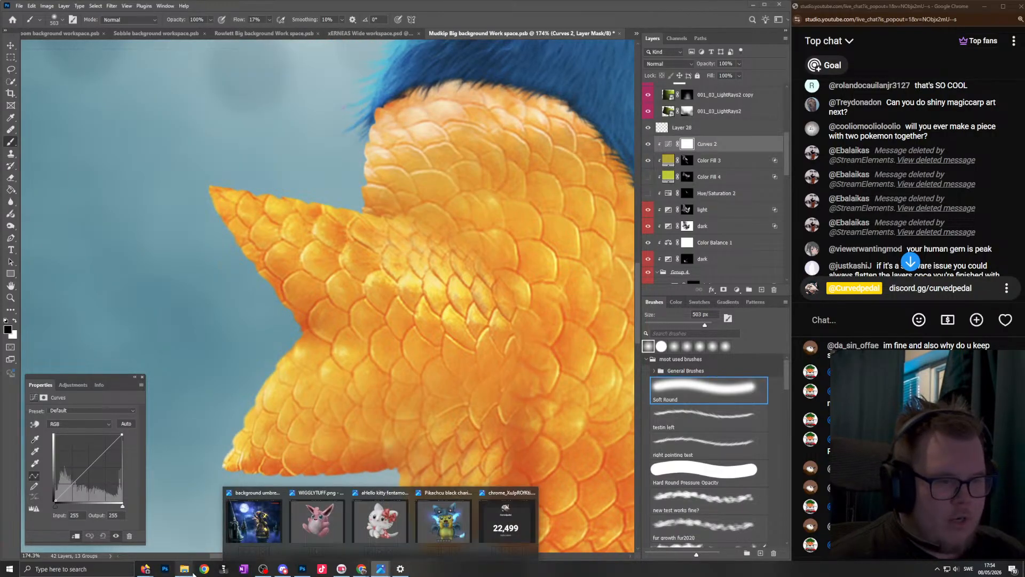
- Switch to the browser and look through the Bulbapedia article on Chi-Yu
left_click(178, 531)
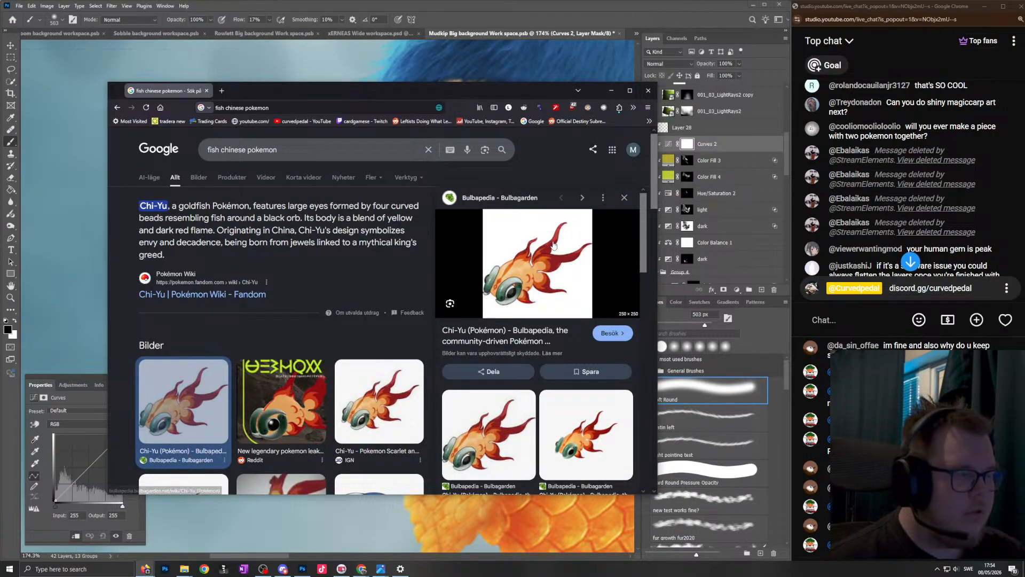
left_click(542, 263)
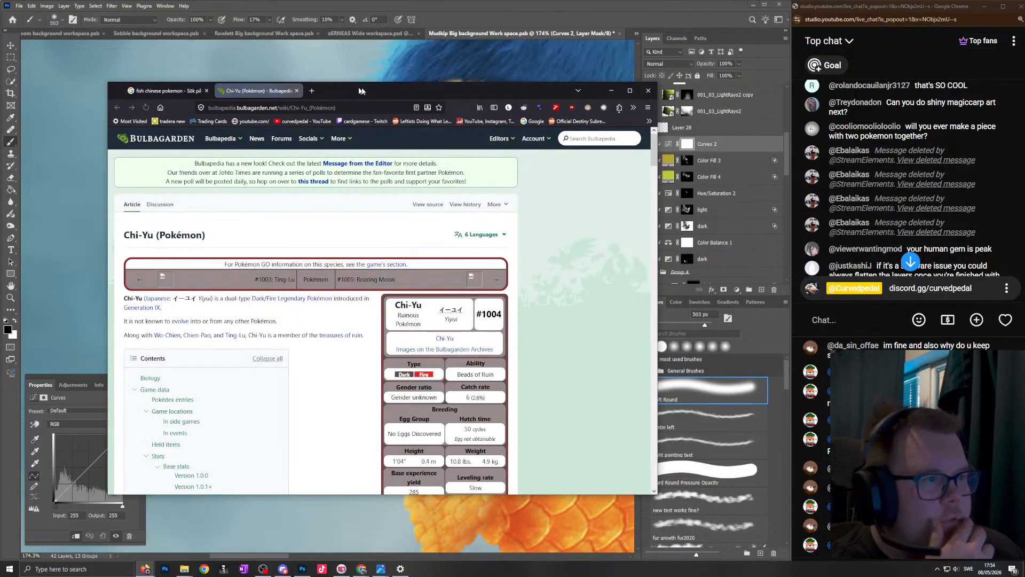
left_click_drag(427, 90, 531, 94)
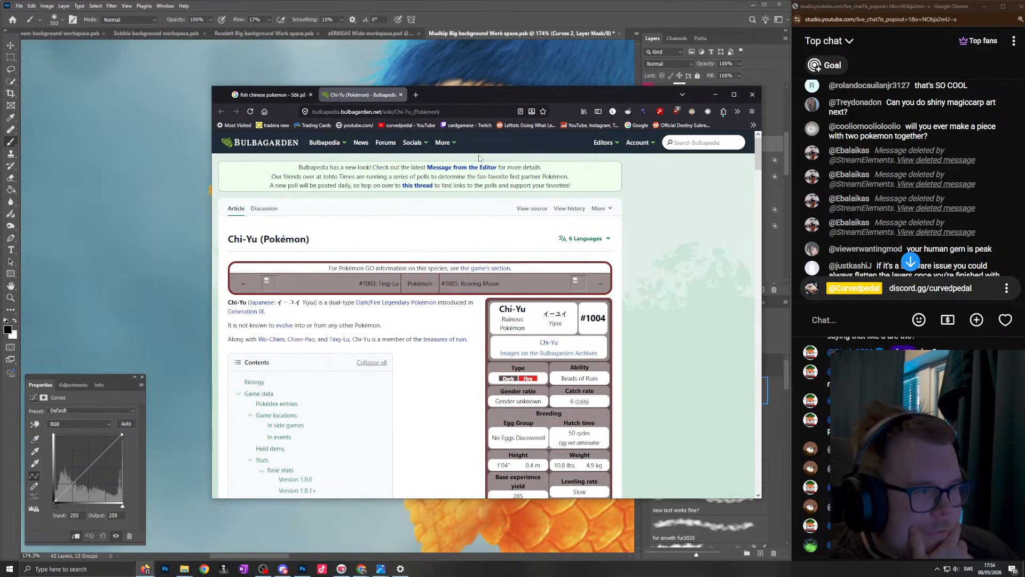
scroll(434, 339, "down", 5)
- Browse the image results for "fish chinese pokemon" and preview the Chi-Yu artwork and the Chi-Yu trading card
left_click(270, 95)
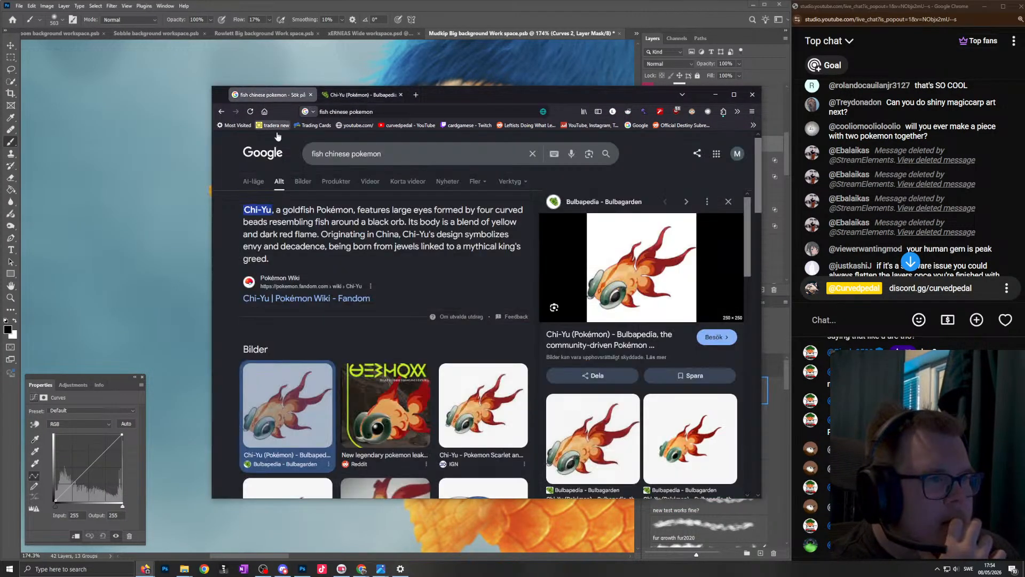
left_click(304, 181)
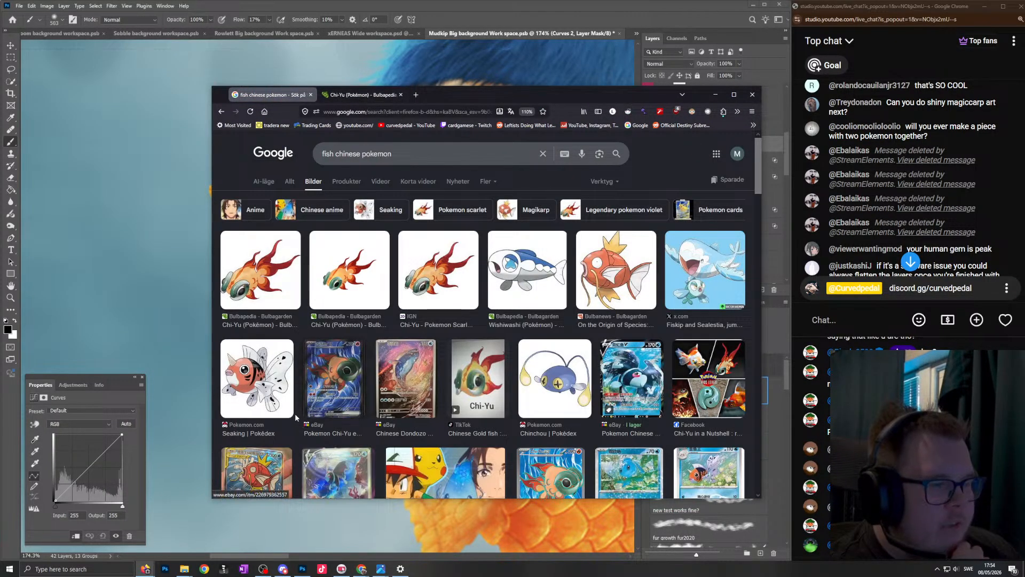
left_click(279, 269)
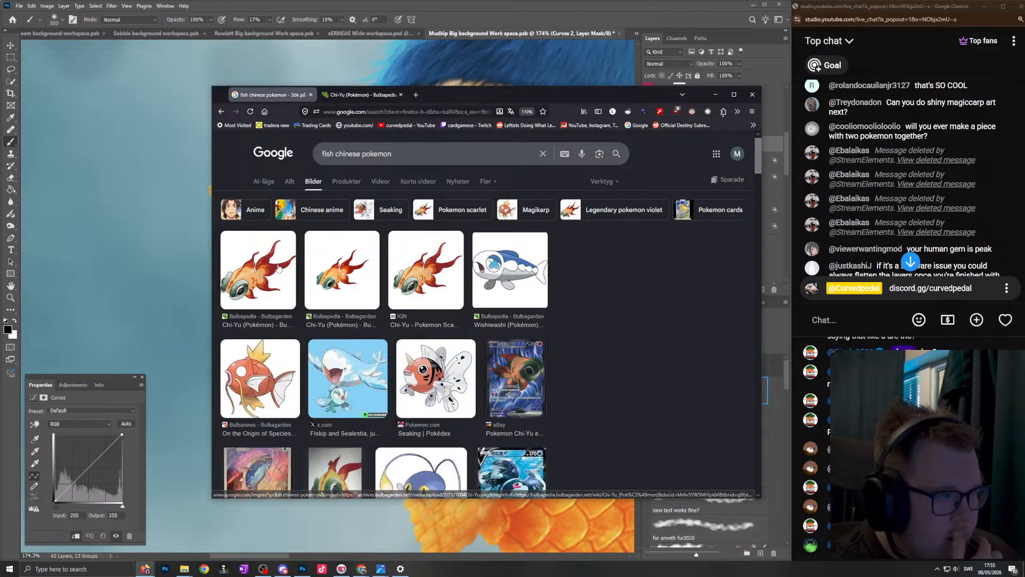
scroll(365, 297, "down", 3)
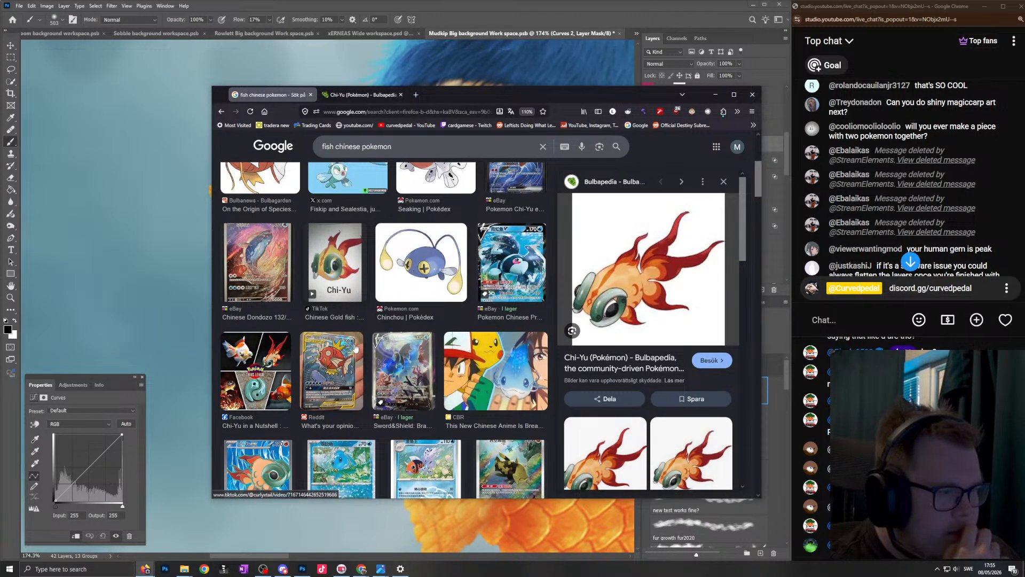
scroll(350, 338, "down", 4)
scroll(350, 337, "up", 3)
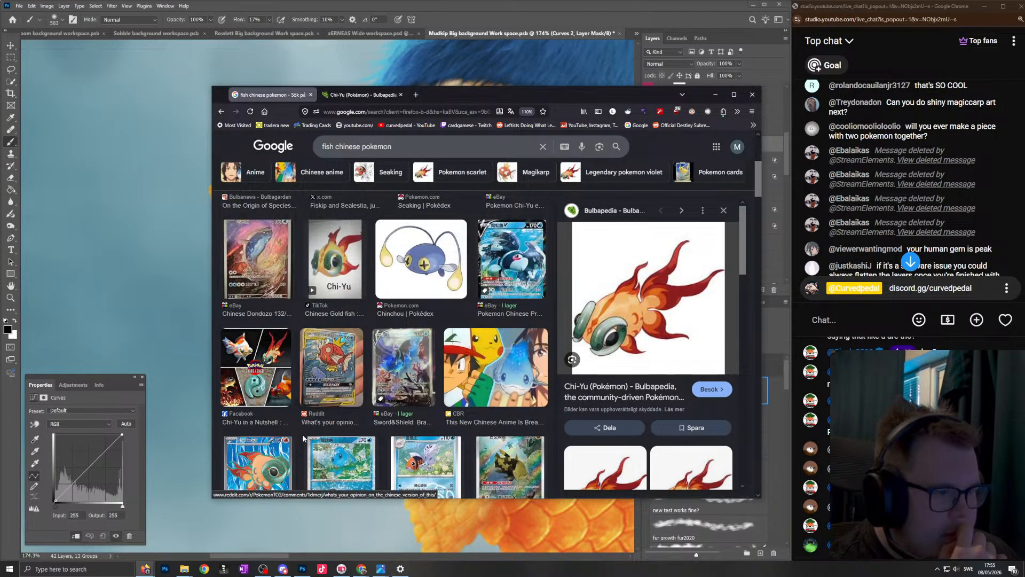
left_click(271, 449)
left_click_drag(575, 107, 366, 122)
- Bring the chat back to its newest messages, close the browser and fit the whole Mudkip artwork in view
left_click(910, 261)
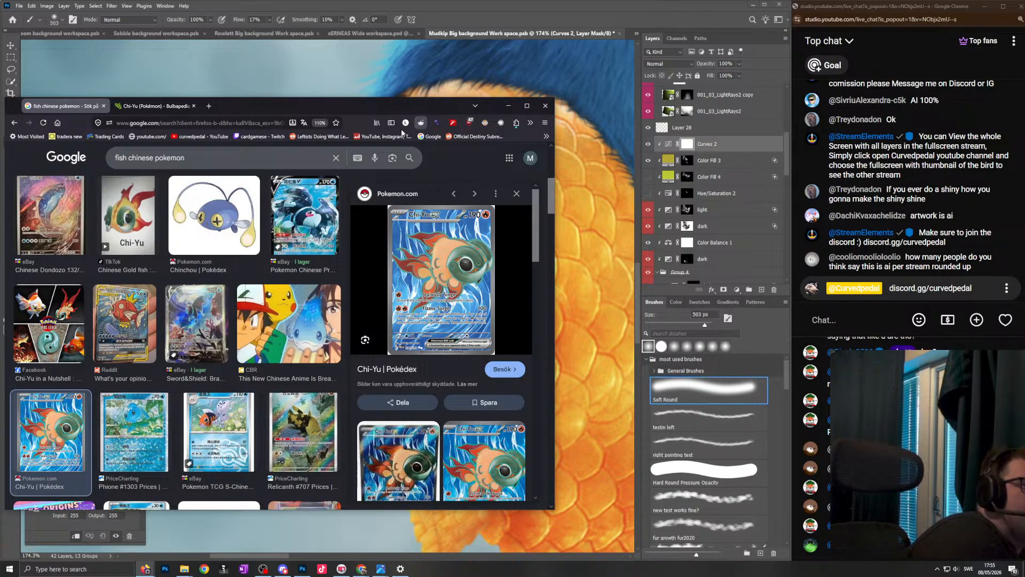
left_click(155, 105)
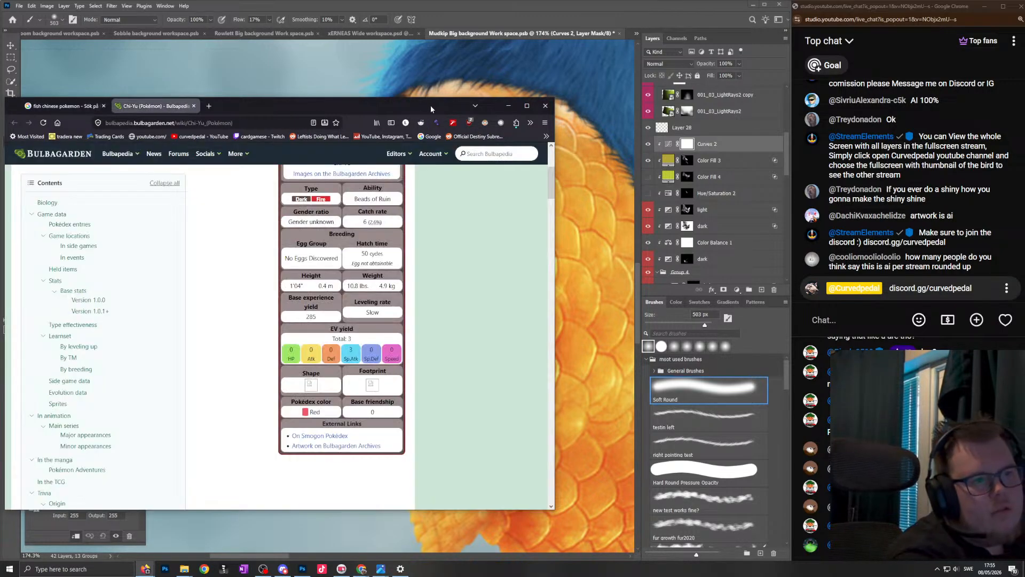
left_click(551, 105)
key("ctrl+0")
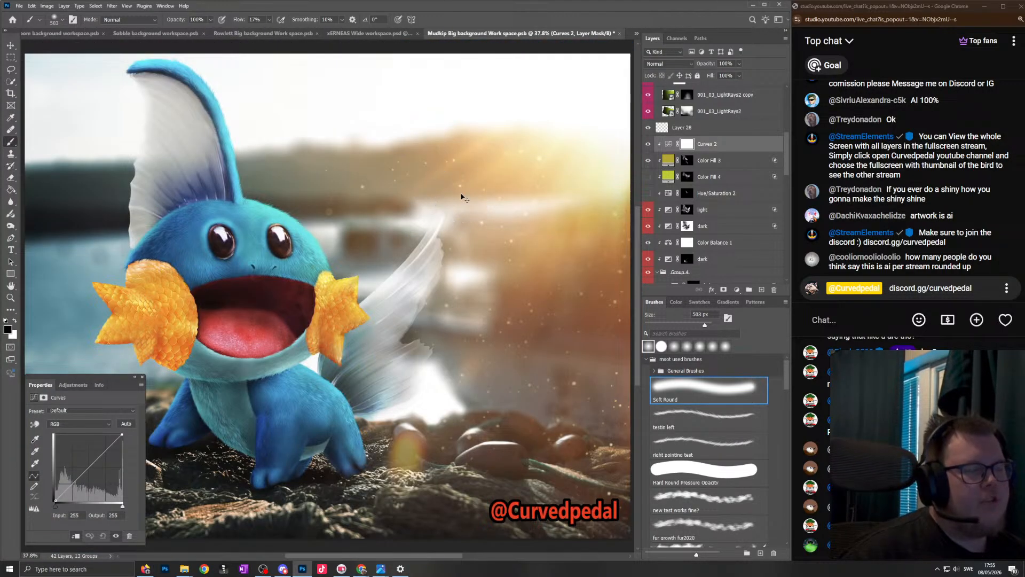
scroll(445, 184, "left", 4)
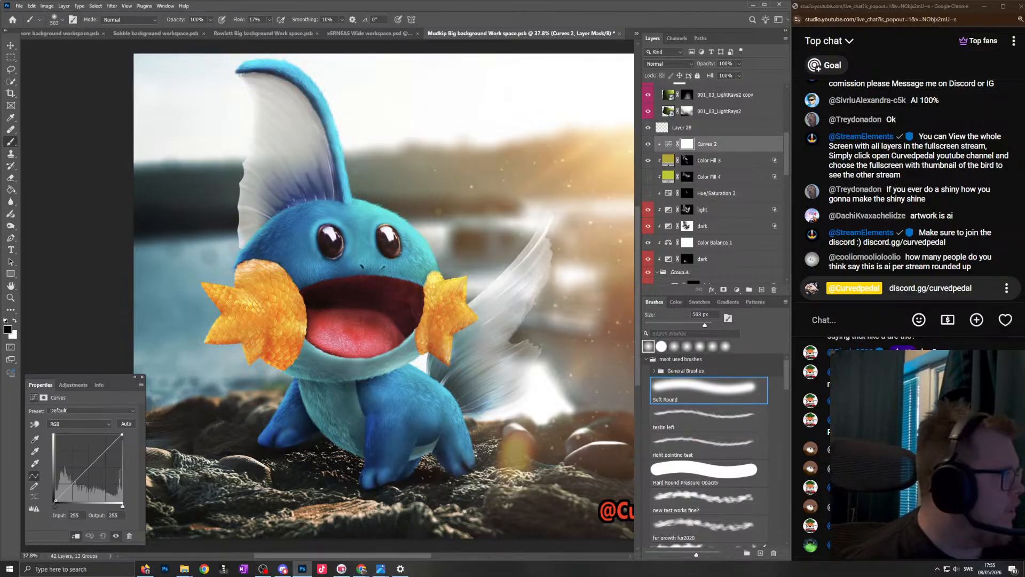
- Bring up the stream's activity feed to check past superchats and move its window off the artwork
left_click(283, 568)
left_click(263, 568)
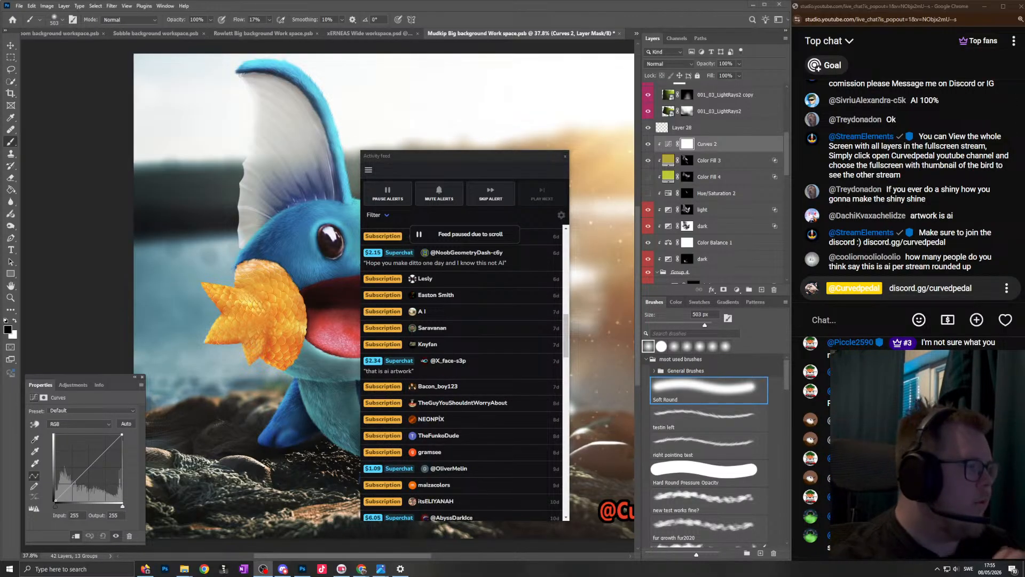
left_click(856, 319)
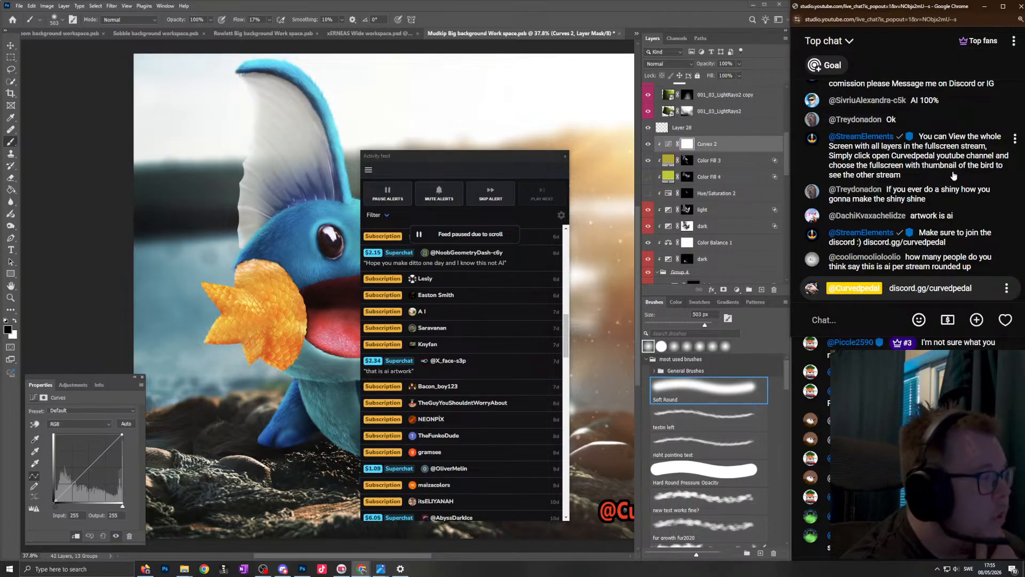
left_click(484, 167)
left_click_drag(470, 160, 0, 163)
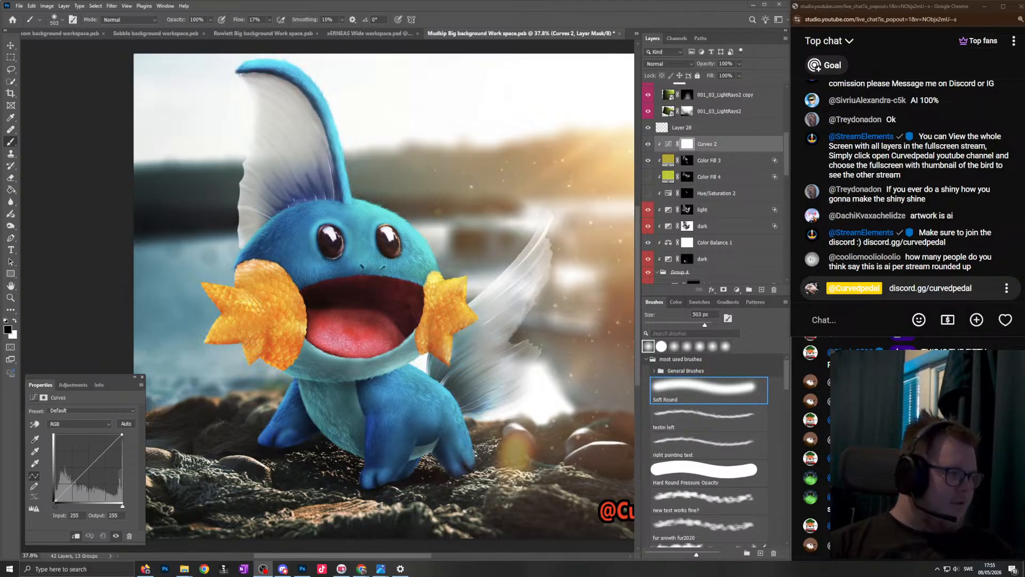
- Go back through the open documents to the mega houndoom background workspace and save it
left_click(368, 33)
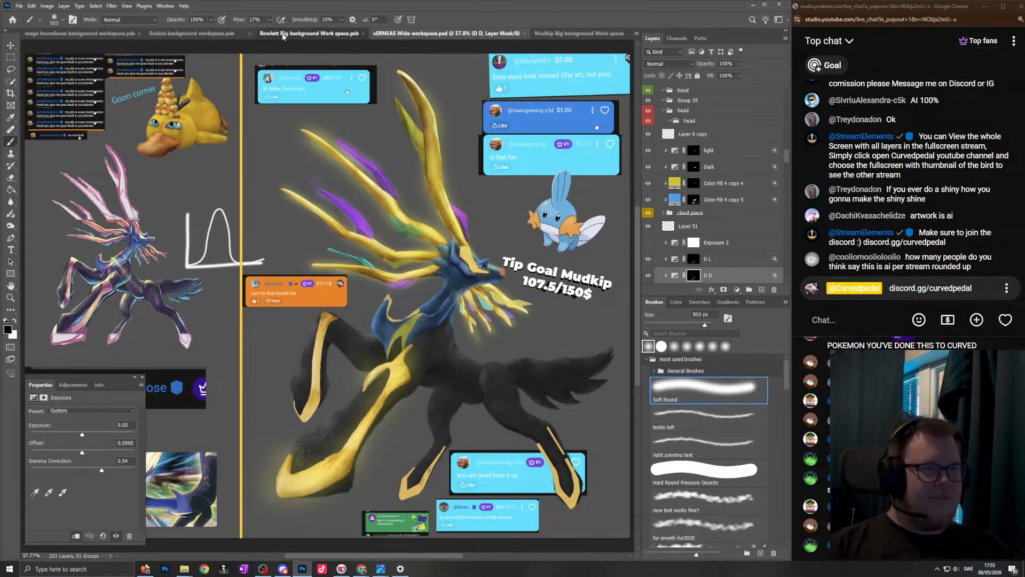
left_click(235, 33)
left_click(185, 33)
left_click(86, 34)
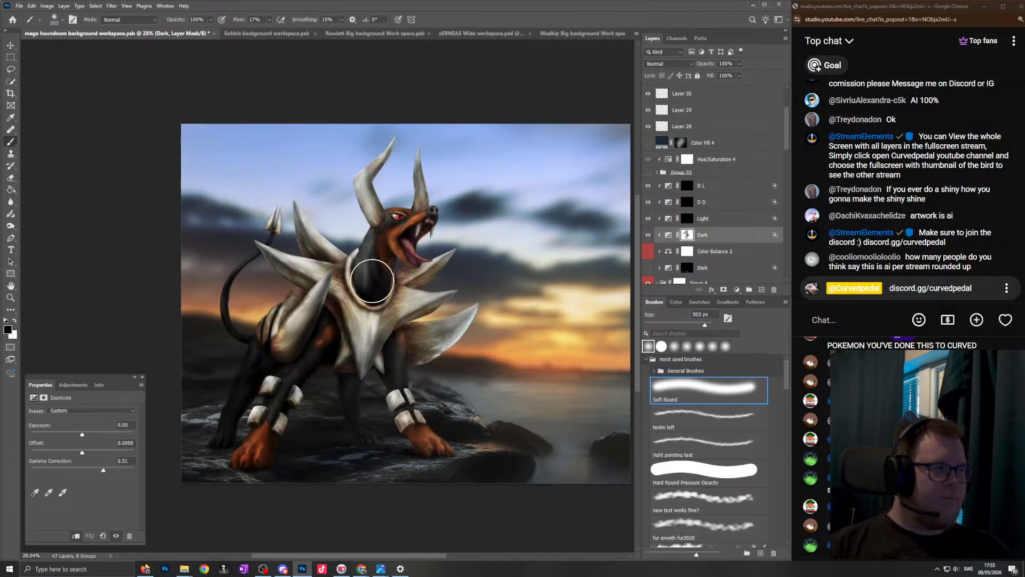
left_click(21, 6)
left_click(38, 104)
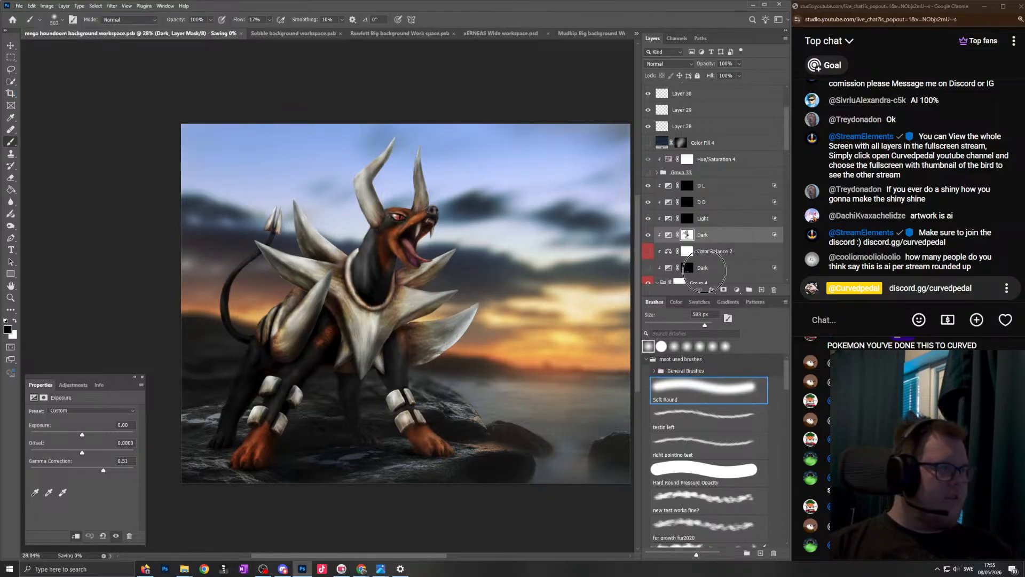
- Read back through the older live chat messages, including the viewers' questions and shading advice
scroll(923, 230, "up", 3)
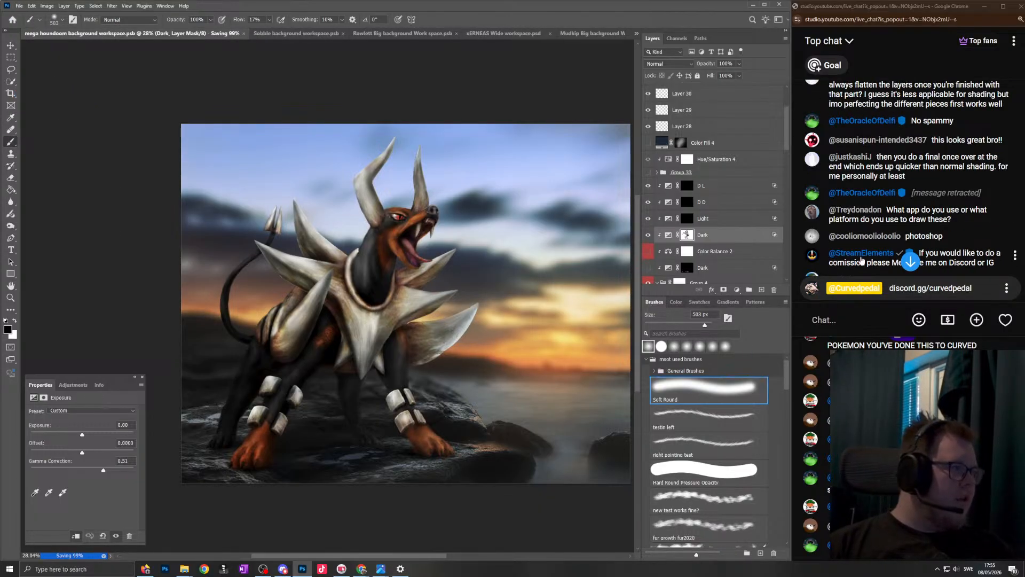
left_click(957, 235)
scroll(959, 227, "up", 1)
scroll(959, 220, "up", 1)
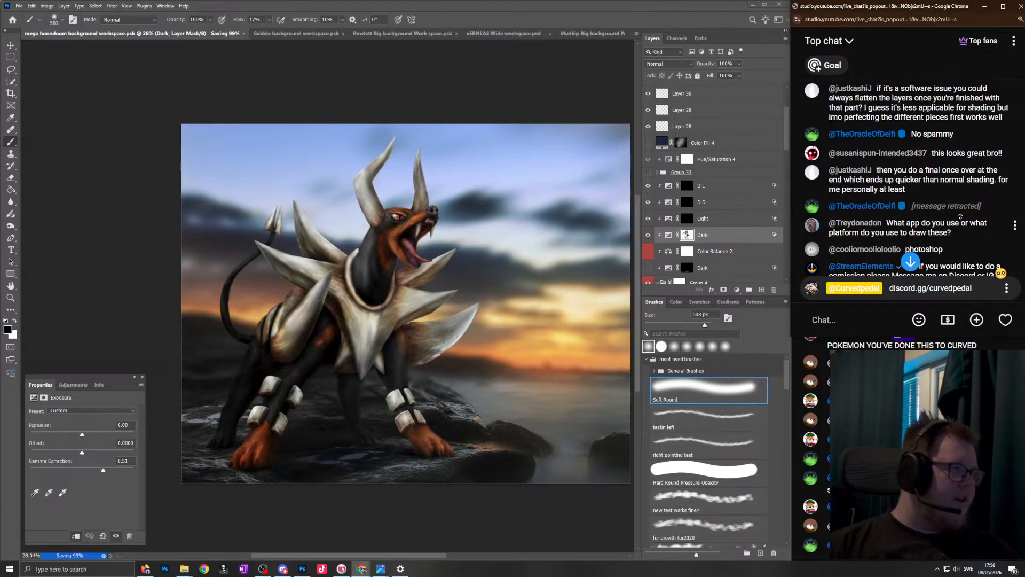
scroll(956, 224, "up", 1)
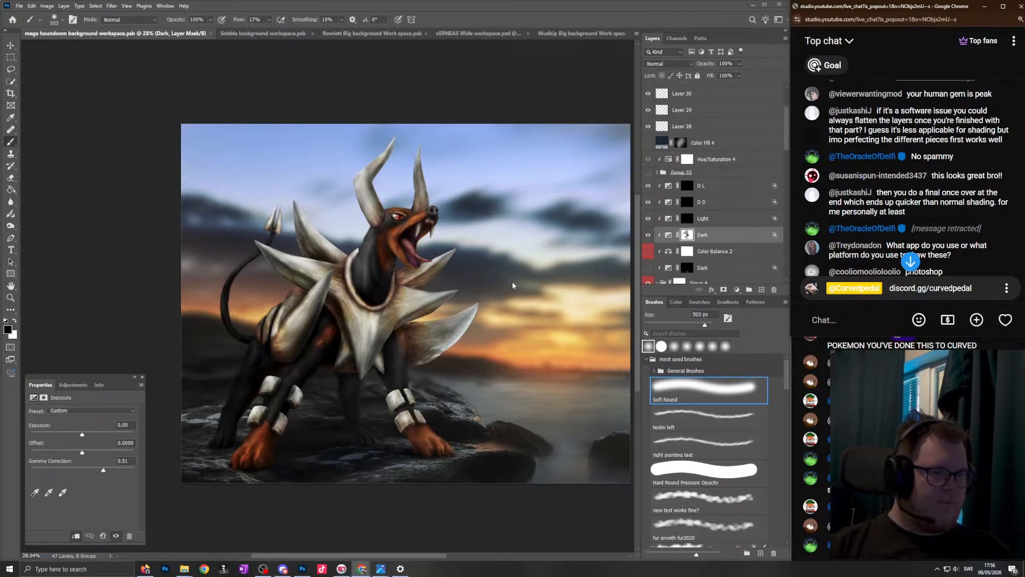
- Reposition the Mega Houndoom artwork slightly and inspect the background layers in Group 34
left_click(416, 558)
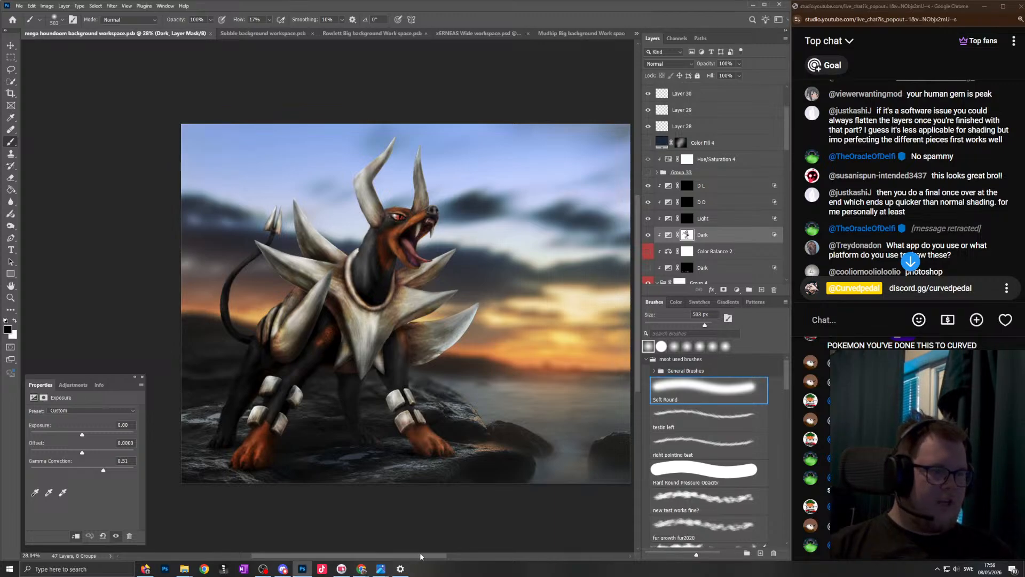
left_click_drag(420, 559, 419, 557)
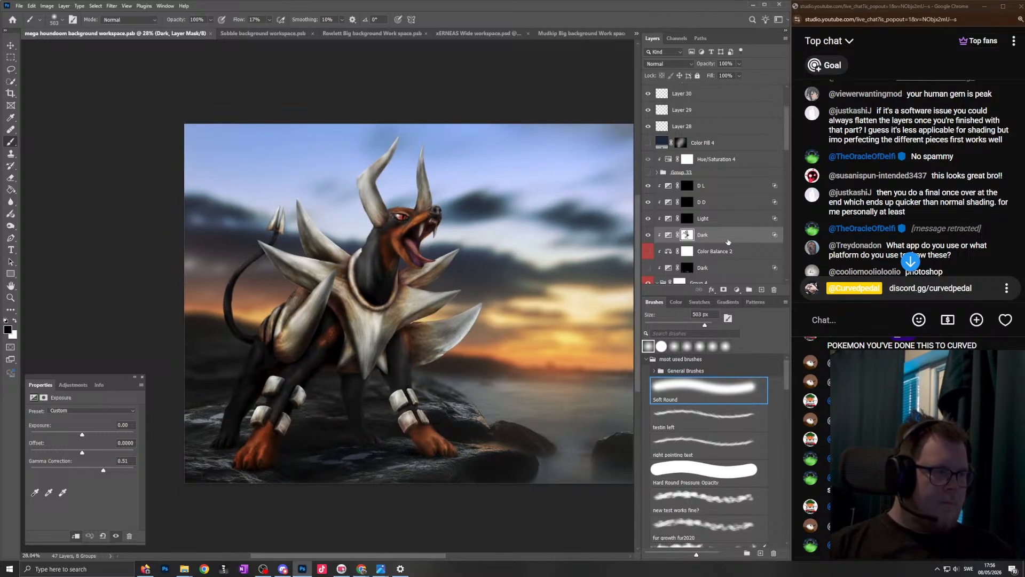
left_click_drag(790, 148, 782, 194)
scroll(769, 248, "down", 1)
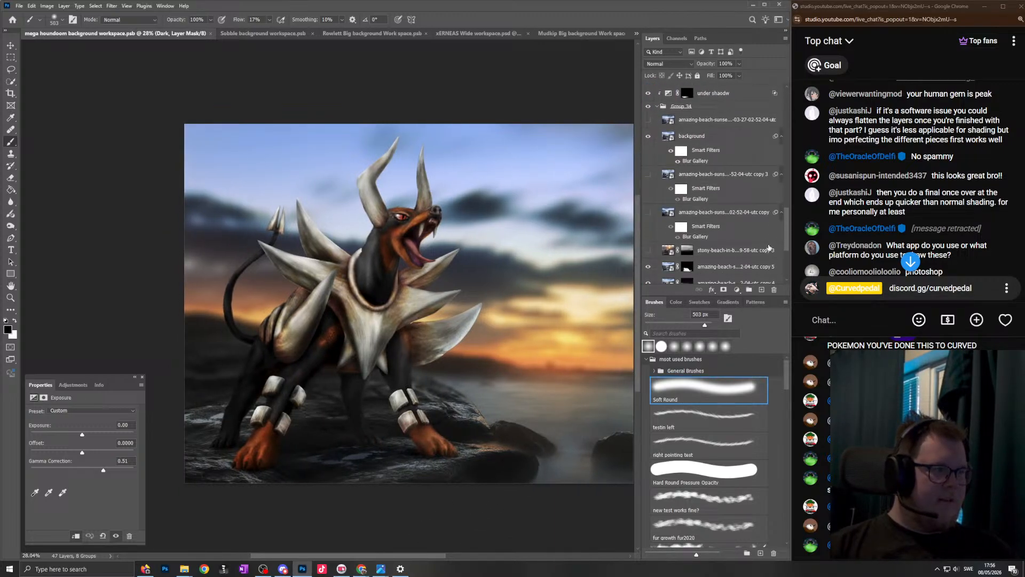
scroll(481, 289, "down", 2)
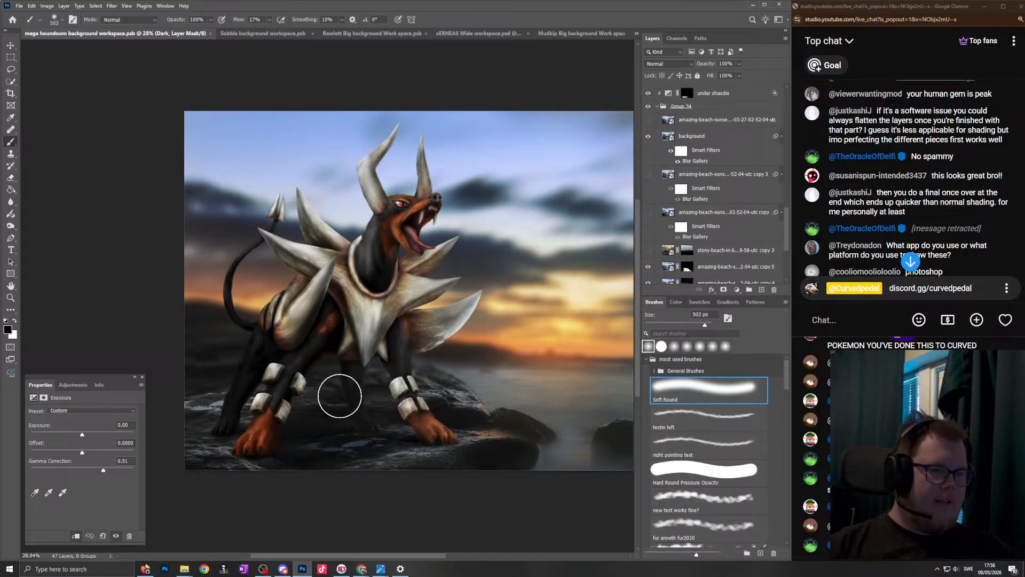
scroll(889, 201, "down", 5)
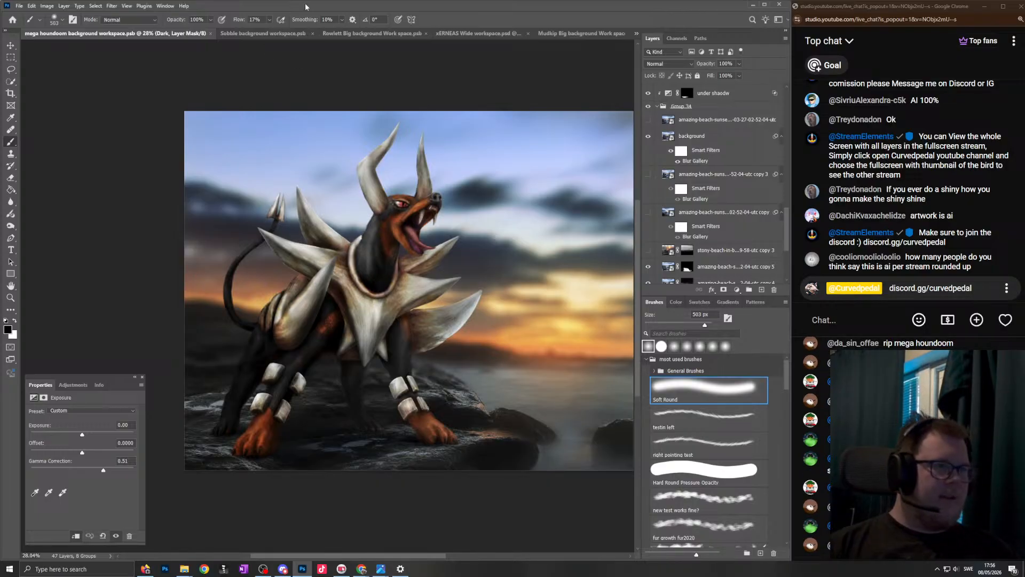
- Show the Mudkip, Xerneas and Sobble documents in turn, and return to the mega houndoom background workspace
left_click(263, 33)
left_click(579, 33)
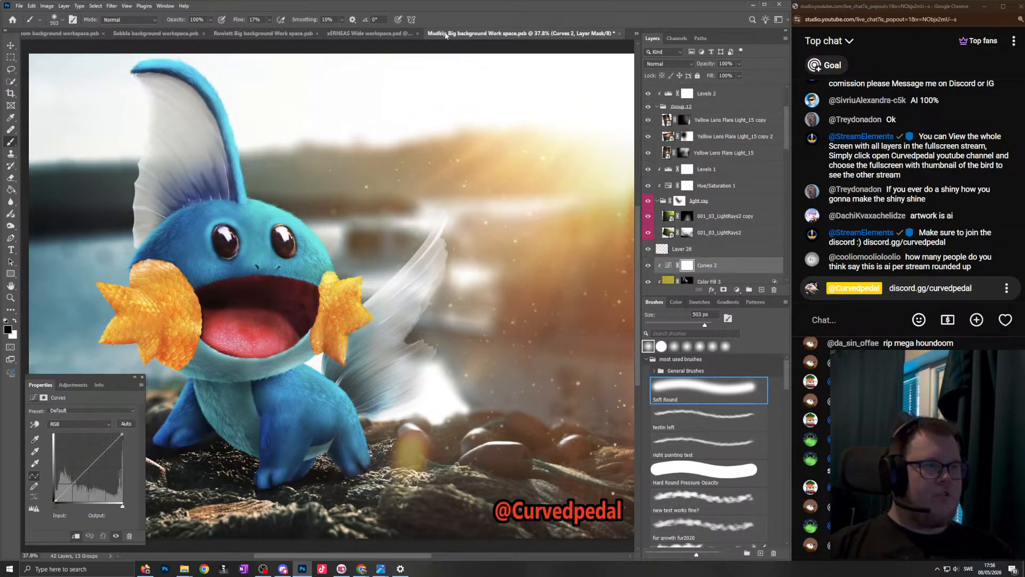
left_click(374, 33)
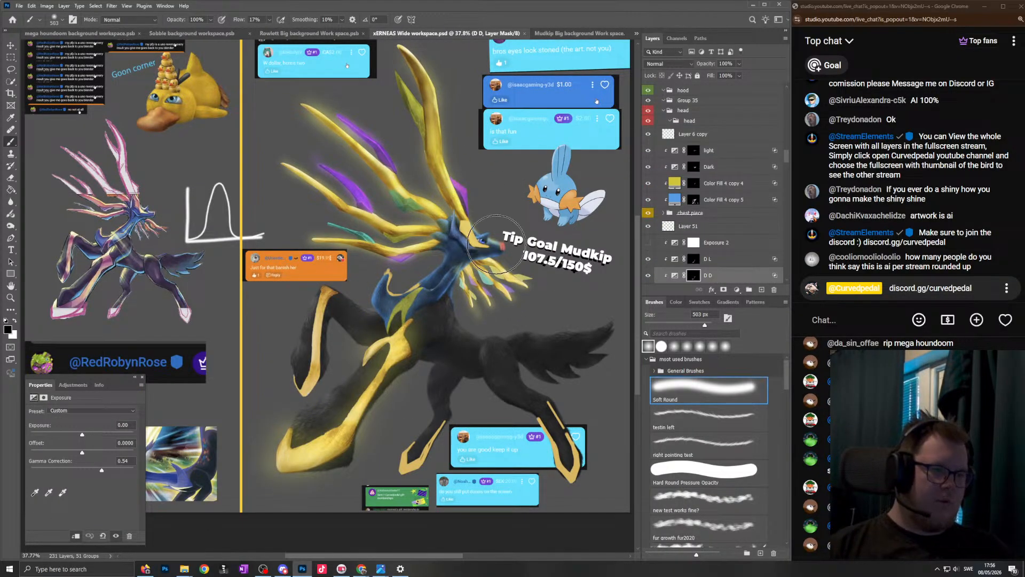
scroll(497, 233, "up", 1)
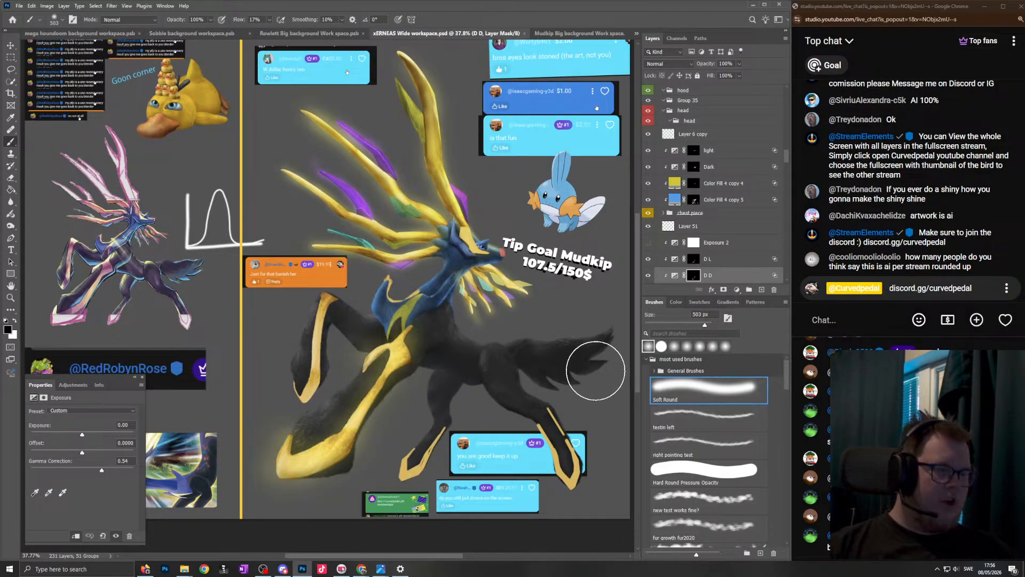
left_click(196, 33)
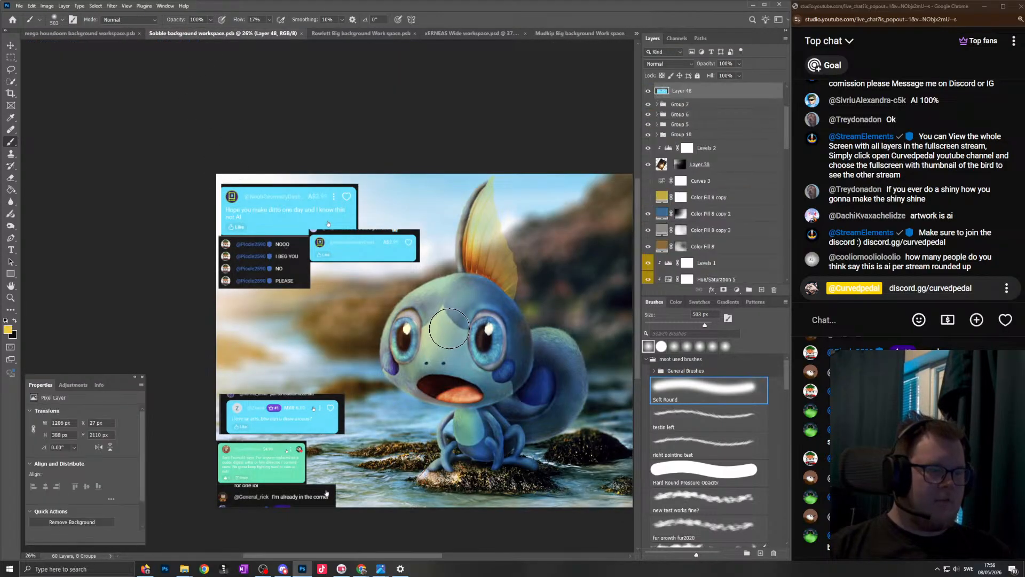
scroll(514, 275, "down", 1)
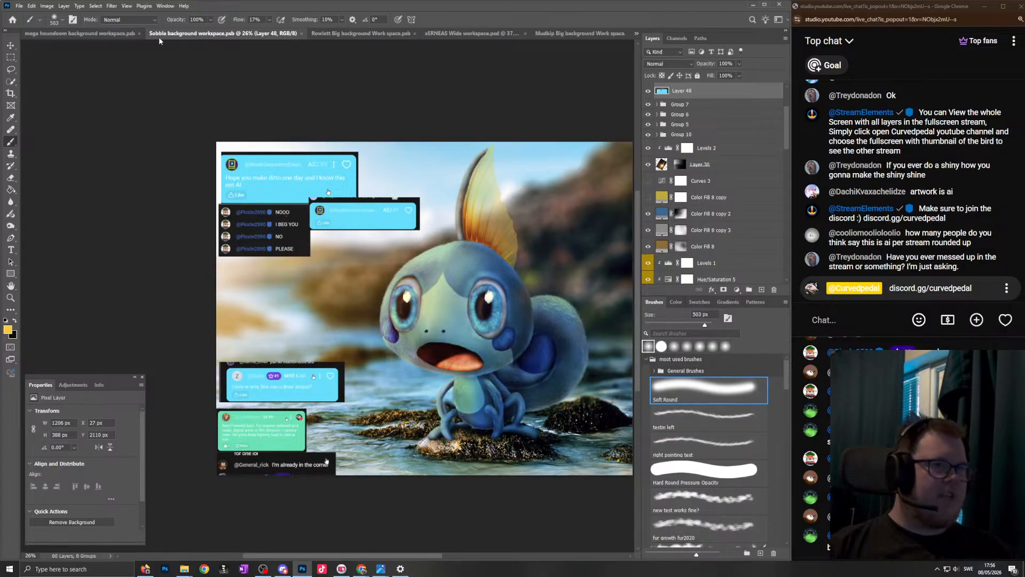
left_click(80, 34)
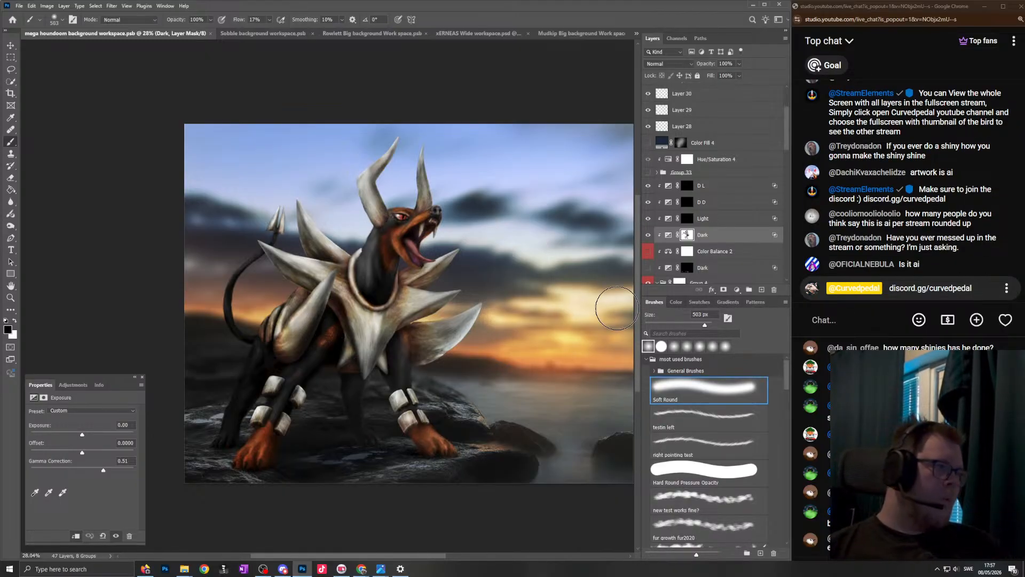
- Read through the earlier live chat discussion about AI, shading and linework, and return to the newest messages
scroll(847, 190, "up", 5)
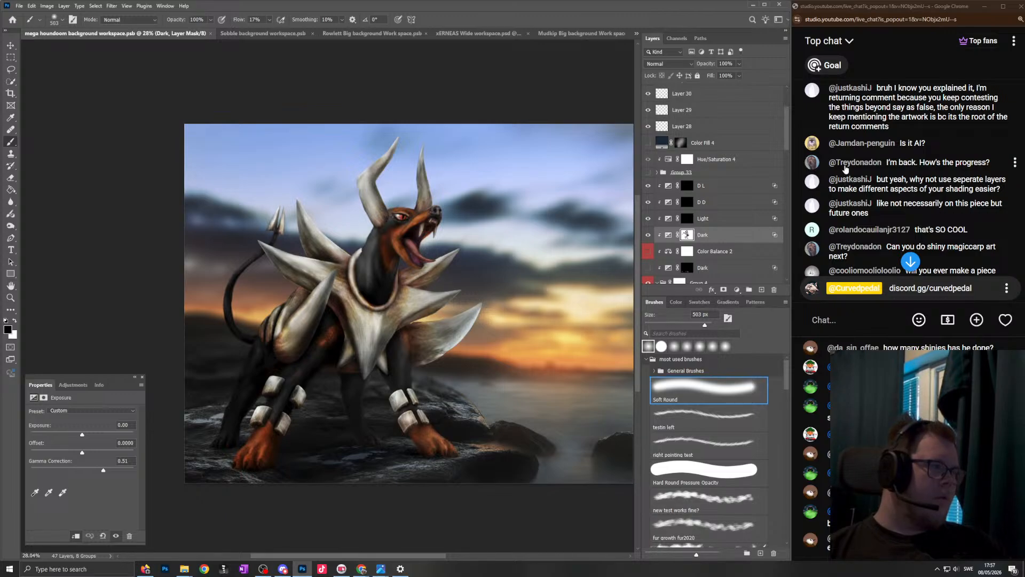
scroll(844, 166, "down", 15)
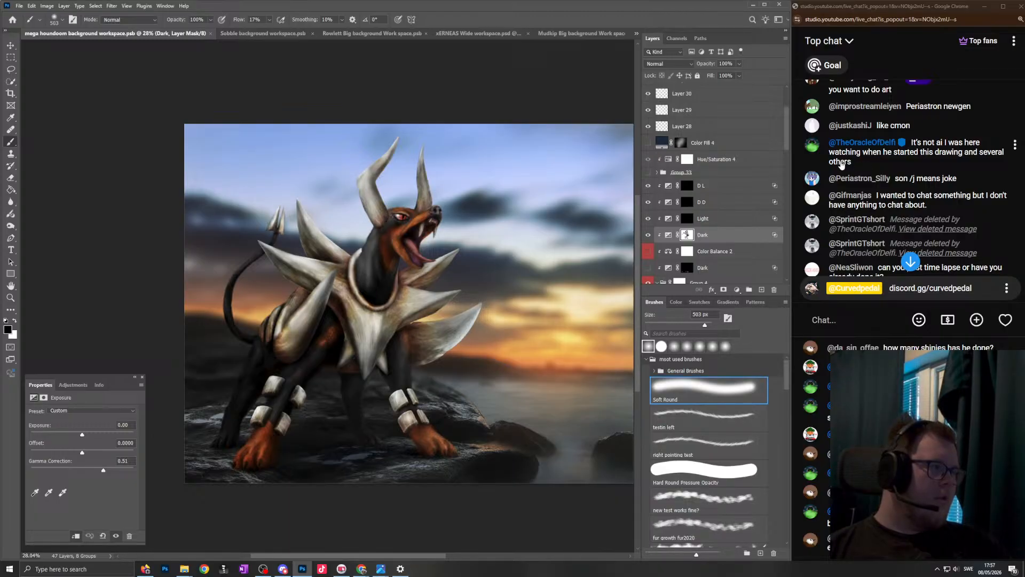
scroll(898, 206, "down", 4)
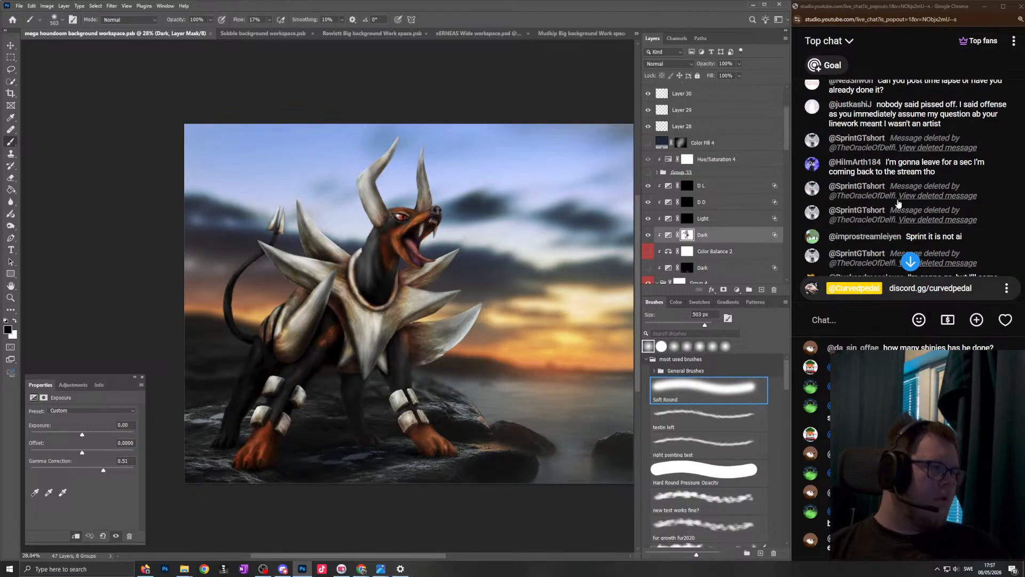
scroll(942, 207, "up", 3)
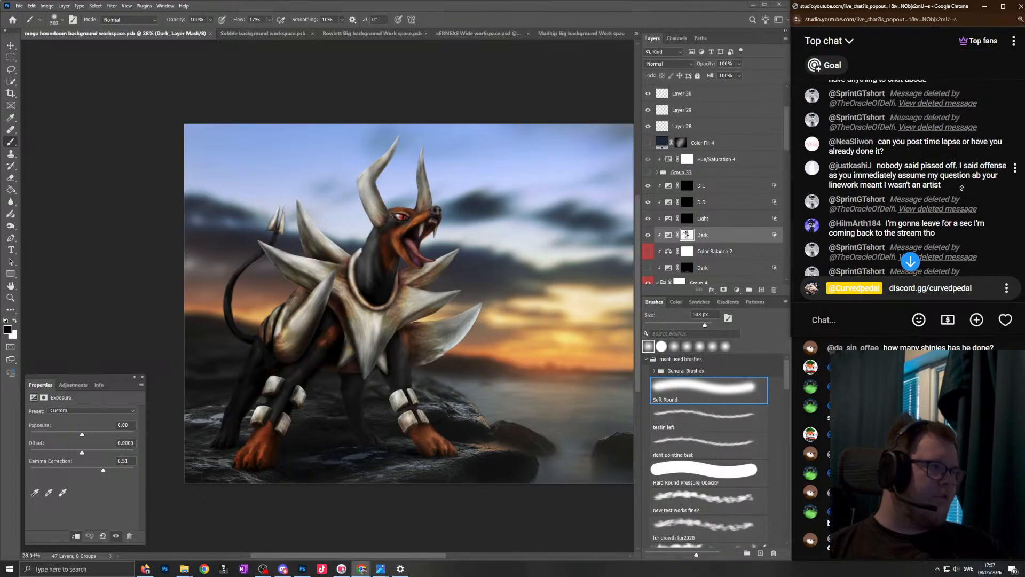
scroll(960, 187, "up", 3)
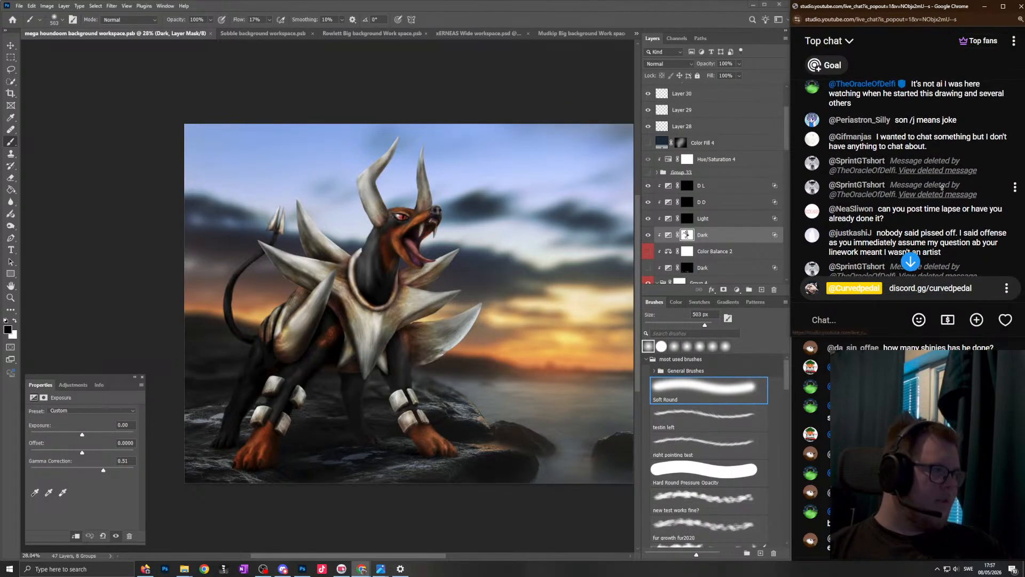
scroll(940, 190, "down", 1)
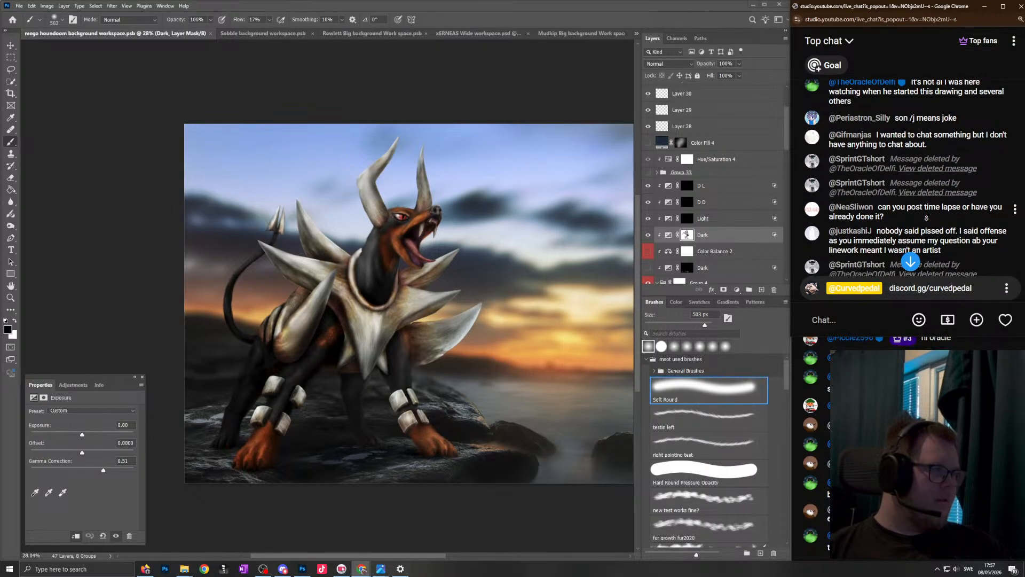
scroll(927, 216, "down", 1)
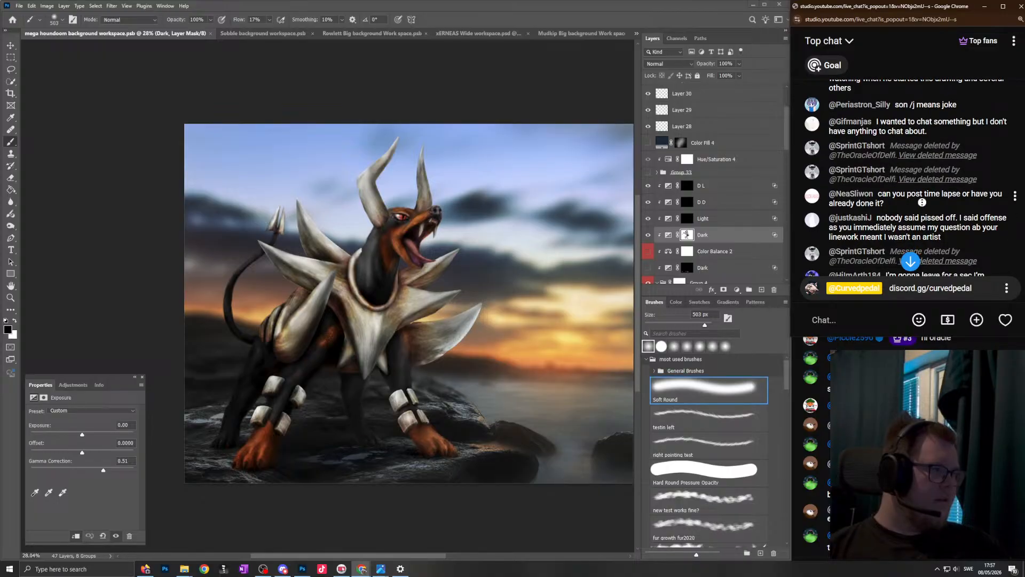
scroll(919, 203, "down", 10)
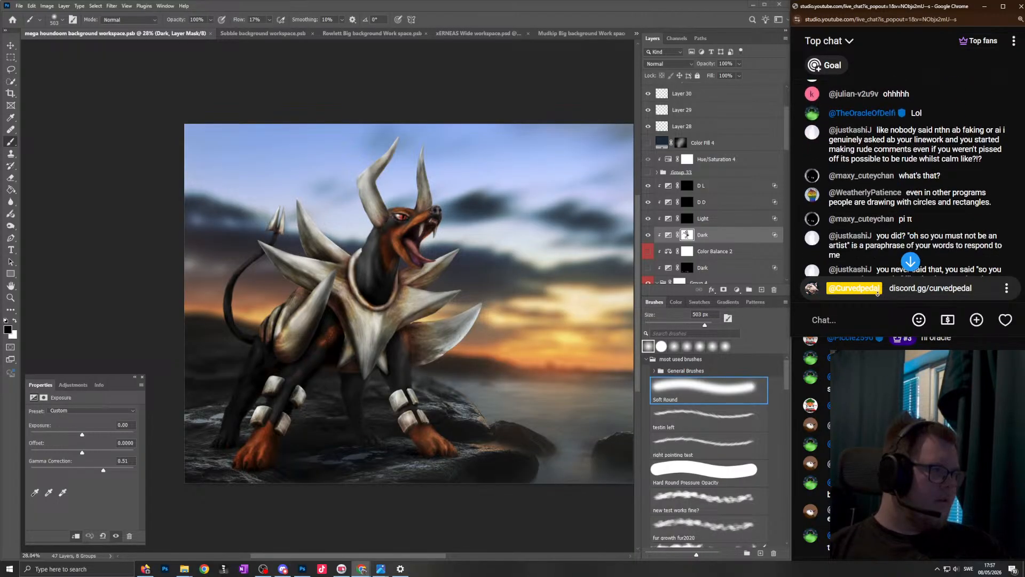
scroll(872, 304, "down", 5)
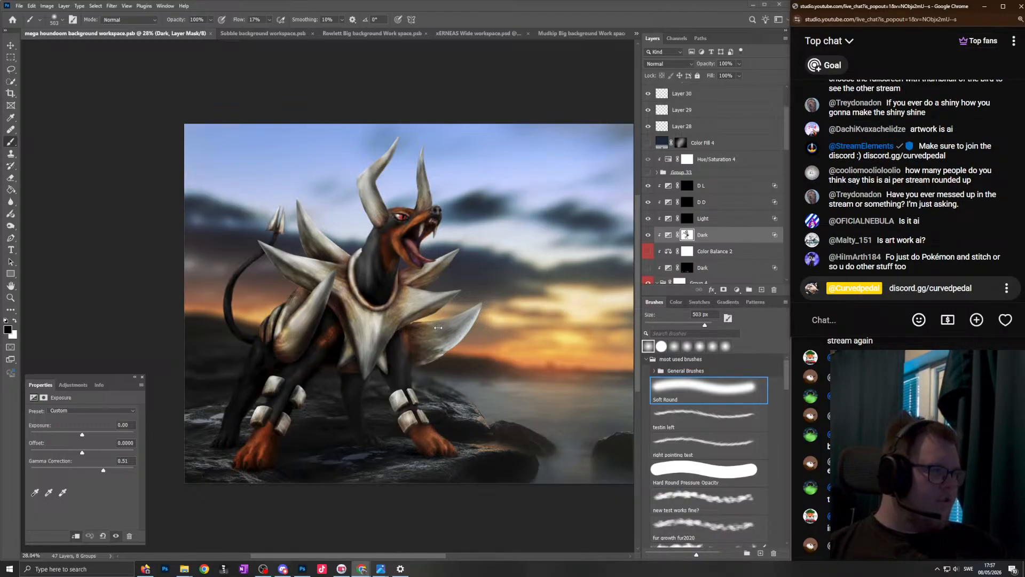
- Switch to the image viewer and browse the finished artworks from Hello Kitty through Appa and Pochita to Stitch
mouse_move(380, 568)
left_click(380, 517)
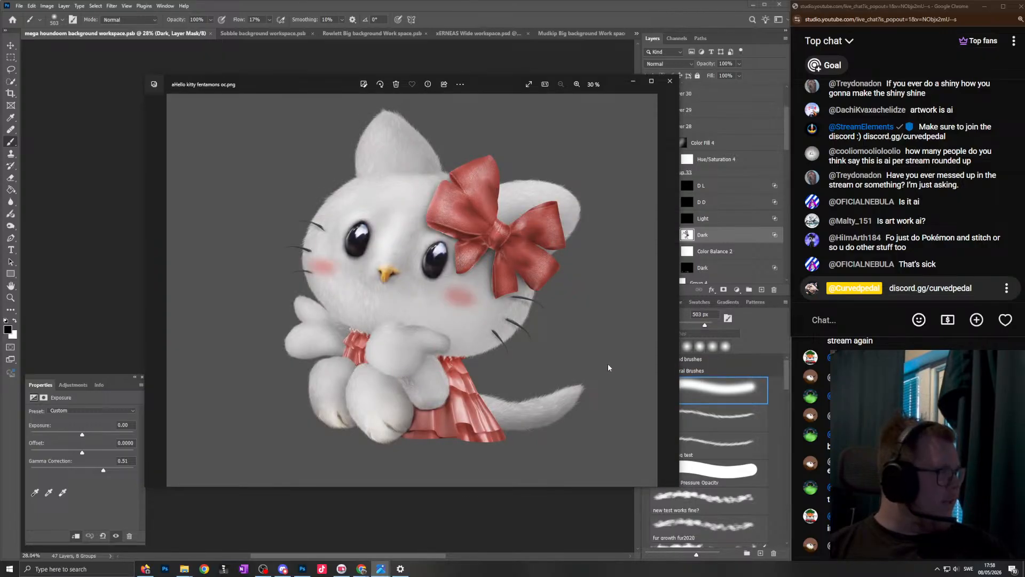
key("Right")
key("Right")
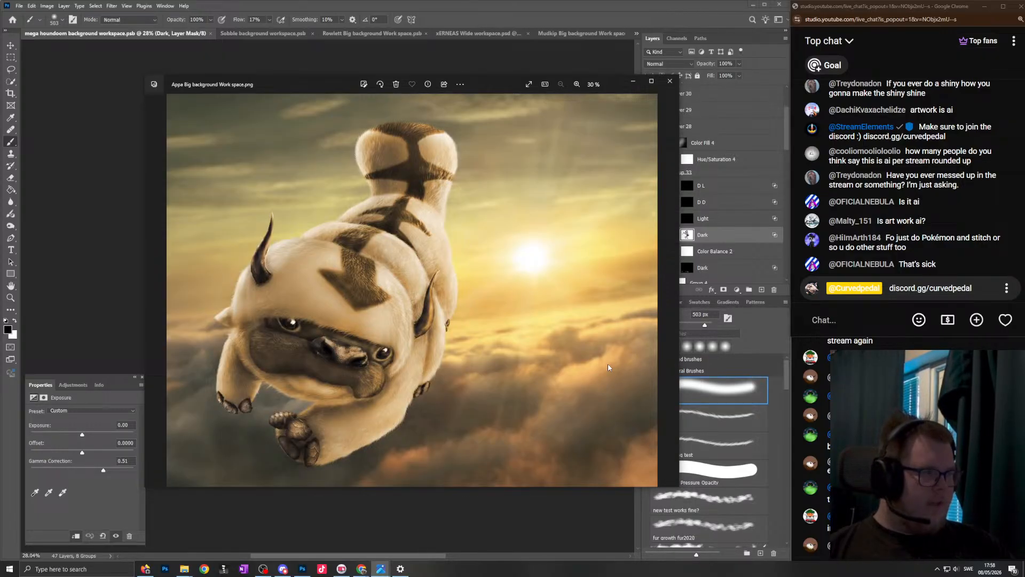
key("Right")
key("Right")
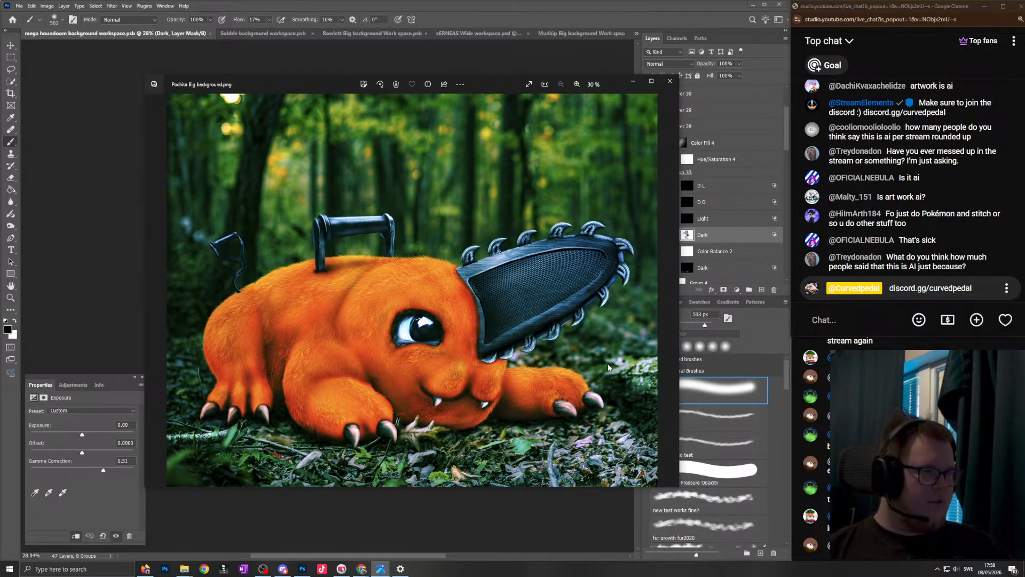
- Continue through the artworks to Tony Tony Chopper and the two Totoro pieces, and put the image viewer away
key("Right")
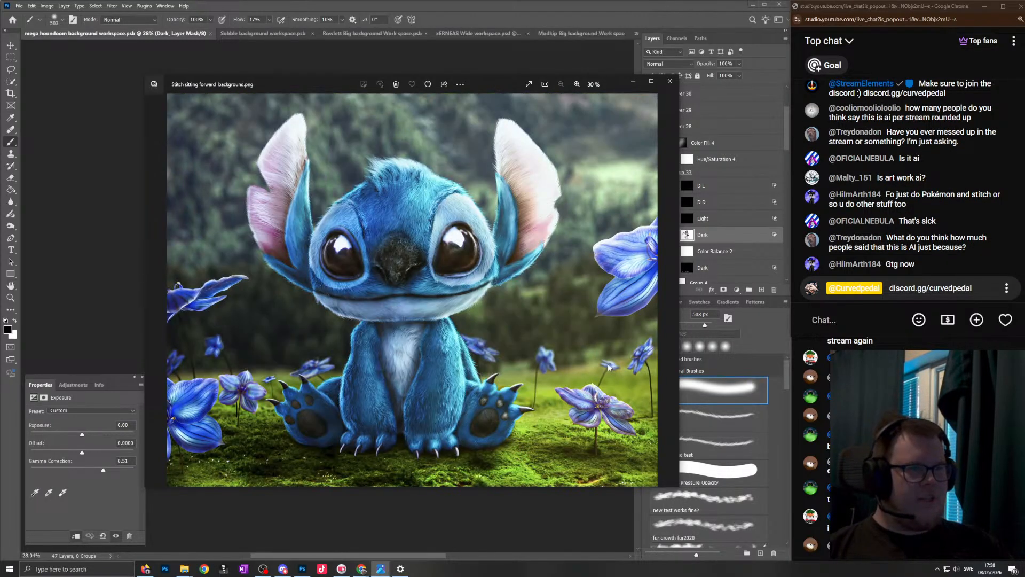
key("Right")
key("Right")
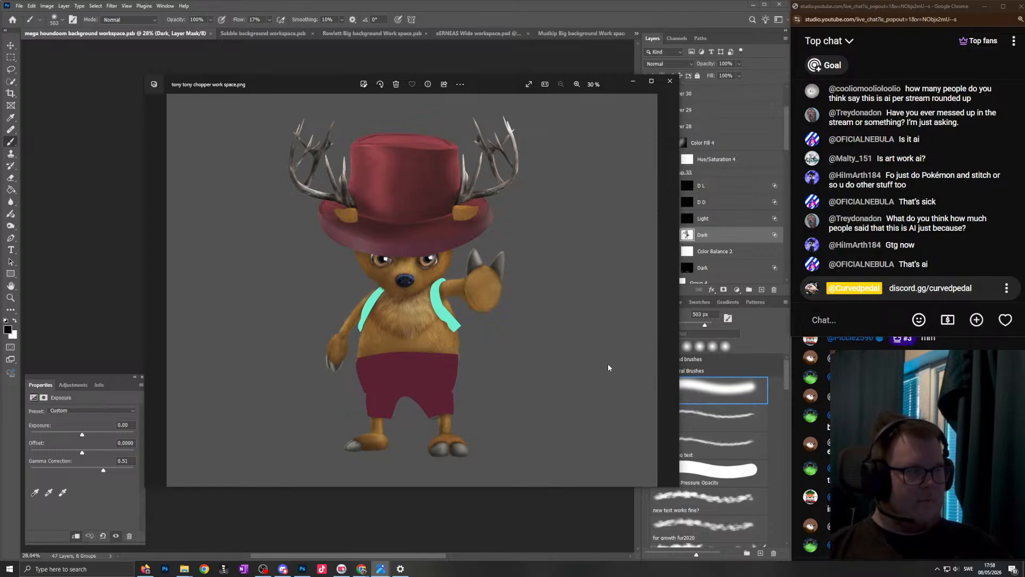
key("Right")
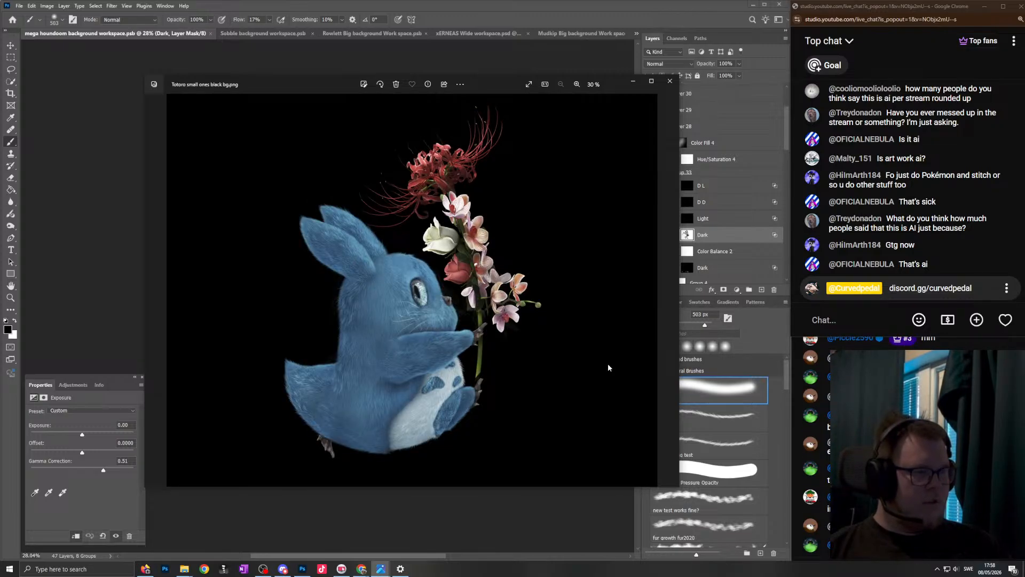
key("Right")
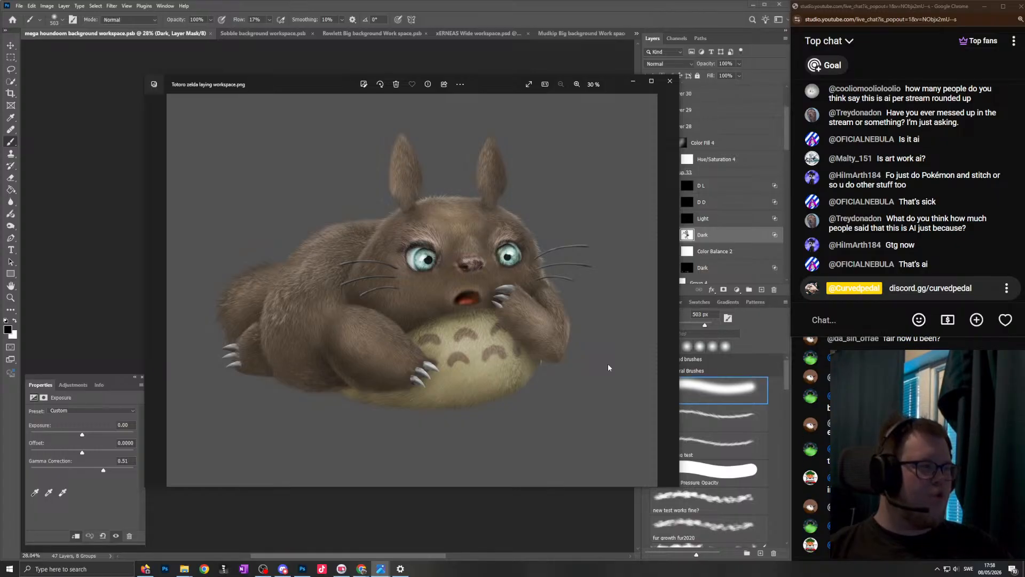
key("Left")
key("Right")
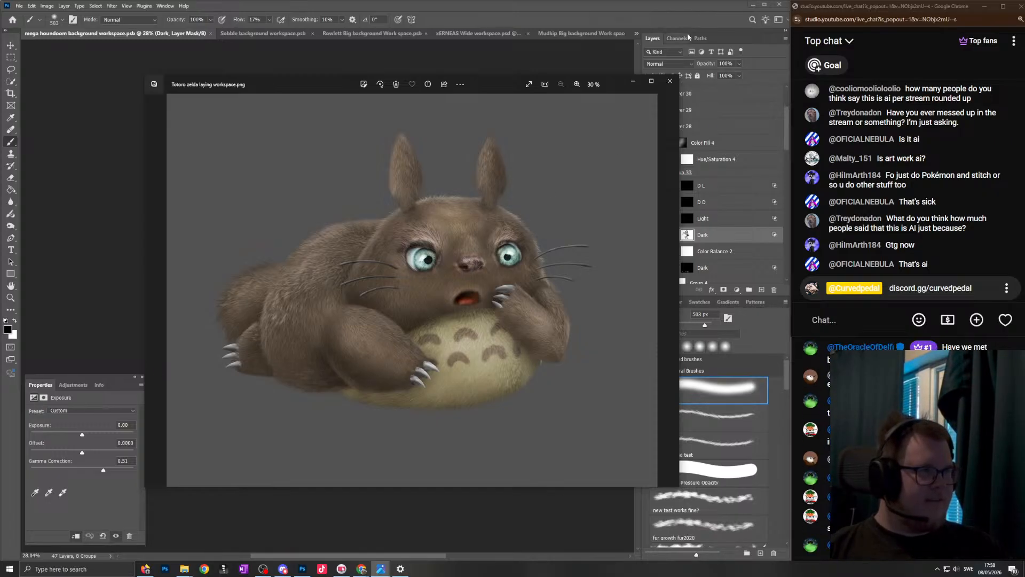
left_click(670, 14)
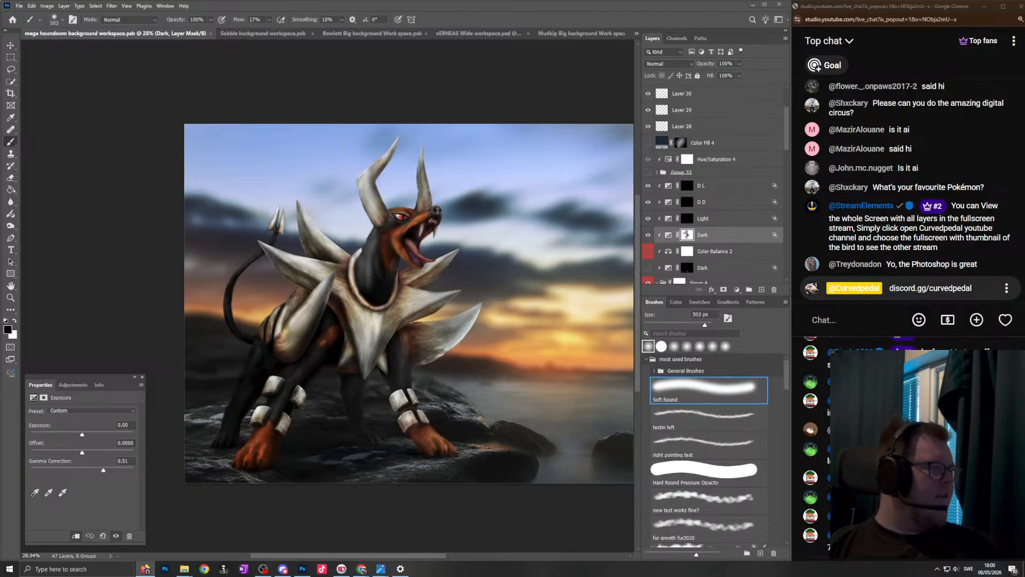
left_click(19, 6)
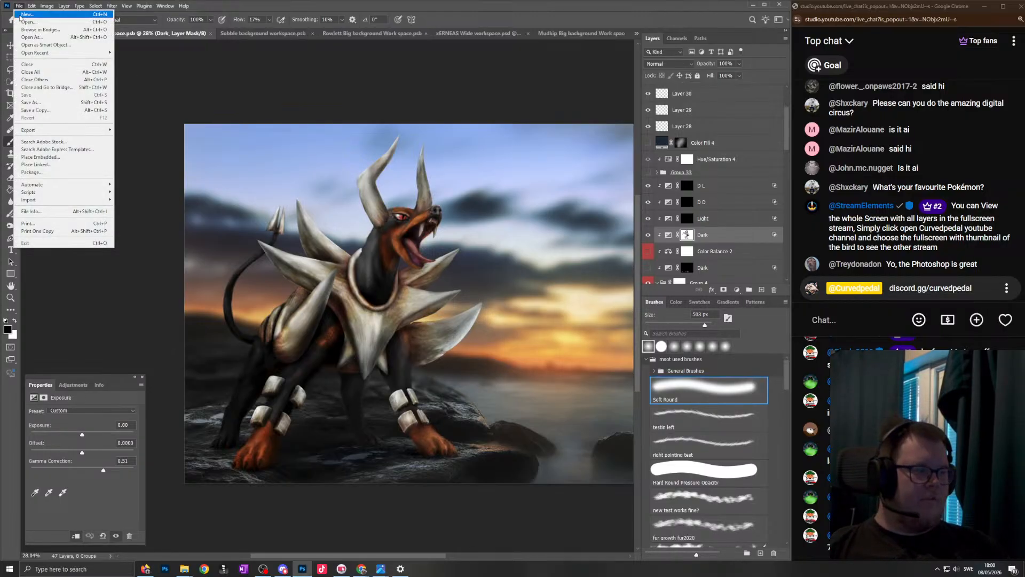
left_click(493, 17)
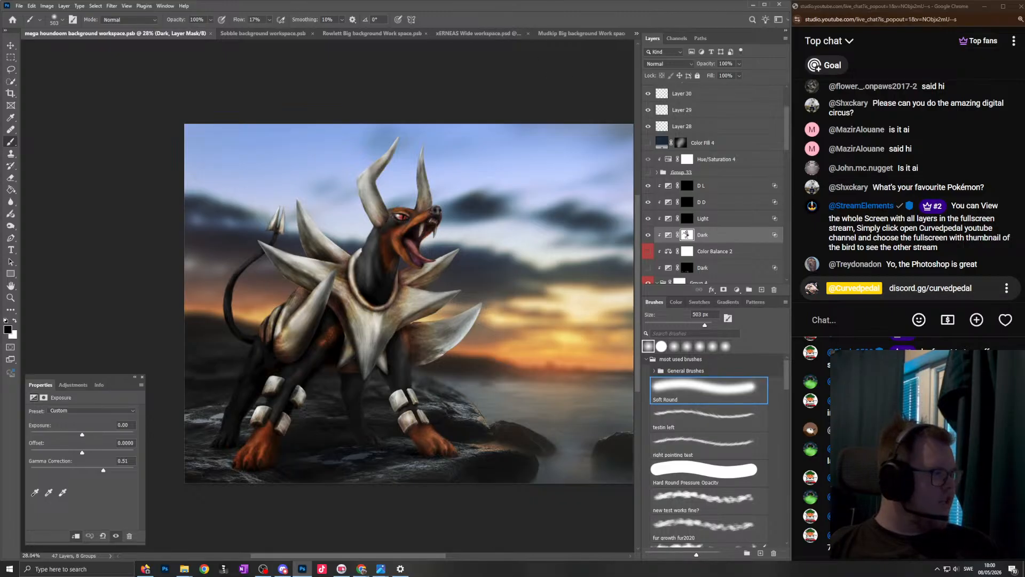